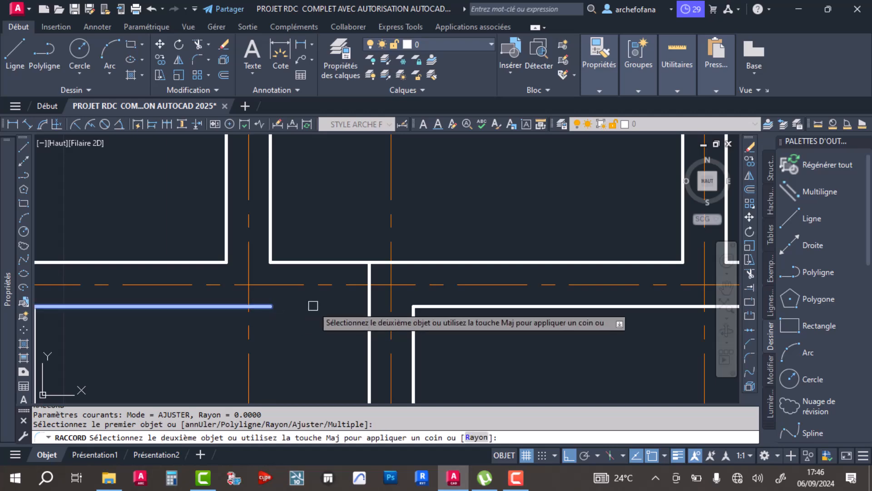
Complete the zero-radius fillet between the horizontal wall line and the vertical wall line at the room corner.
left_click(368, 338)
scroll(379, 225, "down", 6)
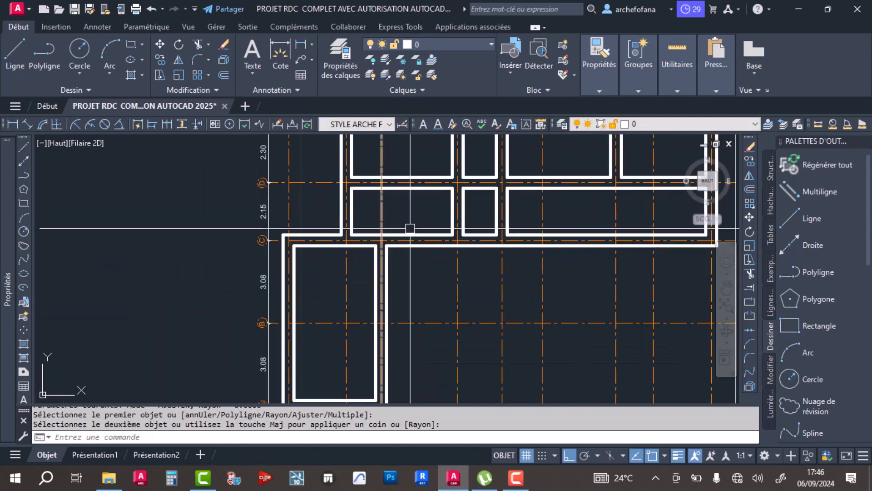
Select the axis bubbles 1, 2 and 3 along the upper side of the foundation plan.
middle_click_drag(427, 239, 345, 302)
mouse_move(463, 308)
middle_mouse_down()
mouse_move(464, 298)
mouse_move(457, 353)
middle_mouse_up()
middle_click_drag(470, 222, 425, 234)
middle_click_drag(178, 159, 162, 228)
scroll(162, 228, "up", 4)
left_click(157, 186)
left_click(228, 252)
left_click(313, 197)
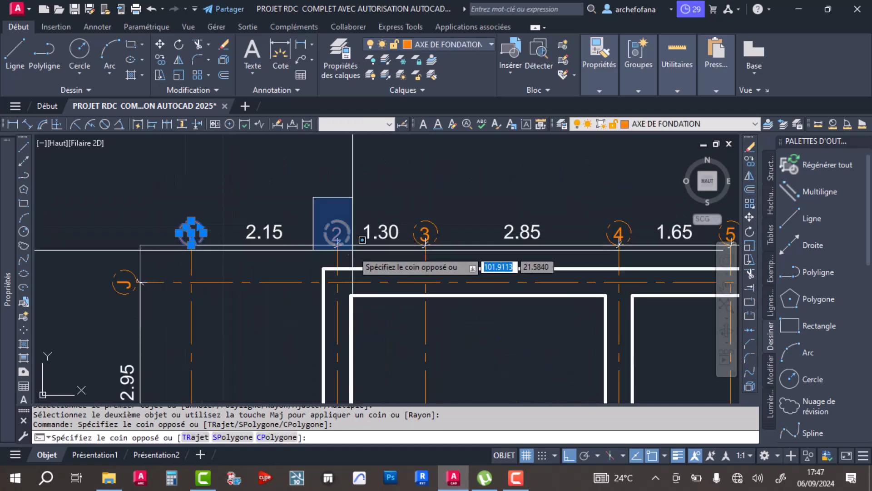
left_click(366, 246)
left_click(389, 201)
left_click(461, 250)
Add the upper axis bubbles 4, 5 and 6 to the selection.
middle_click_drag(498, 256, 286, 250)
scroll(286, 249, "up", 2)
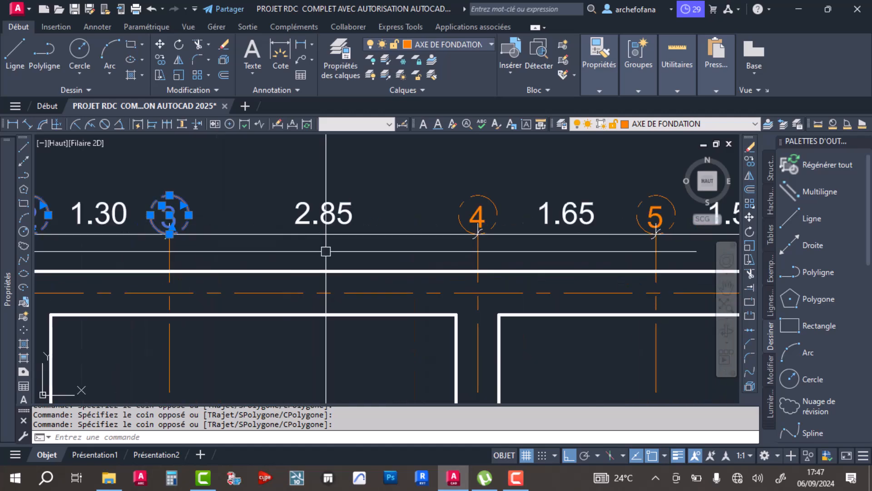
scroll(330, 250, "down", 2)
left_click(396, 193)
left_click(447, 249)
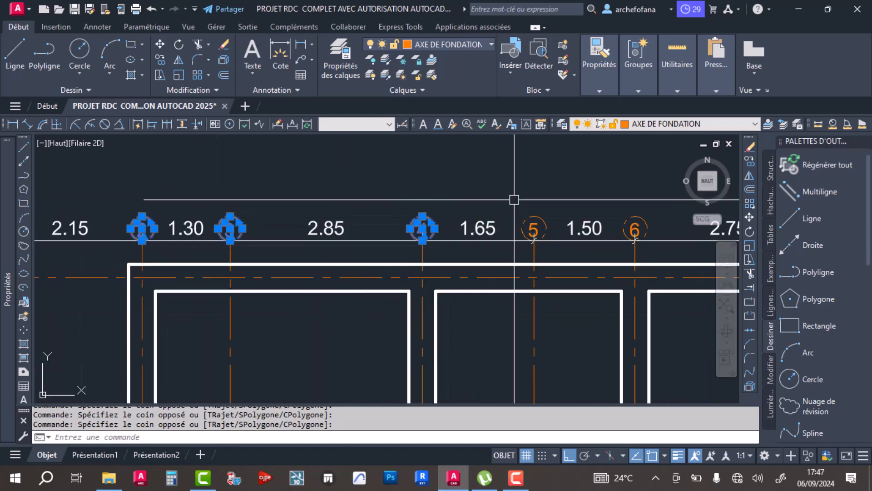
left_click(512, 190)
left_click(558, 254)
scroll(545, 277, "up", 2)
middle_click_drag(545, 277, 397, 272)
left_click(495, 164)
left_click(571, 219)
Add the upper axis bubbles 7, 8 and 9 to the selection.
scroll(559, 248, "down", 5)
scroll(711, 236, "up", 4)
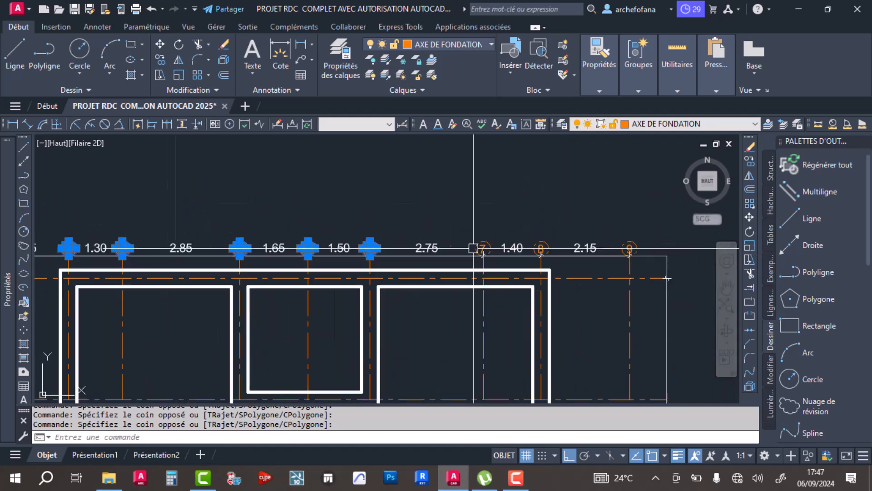
left_click(467, 197)
left_click(509, 269)
left_click(561, 213)
left_click(616, 274)
middle_click_drag(640, 263, 450, 256)
left_click(491, 212)
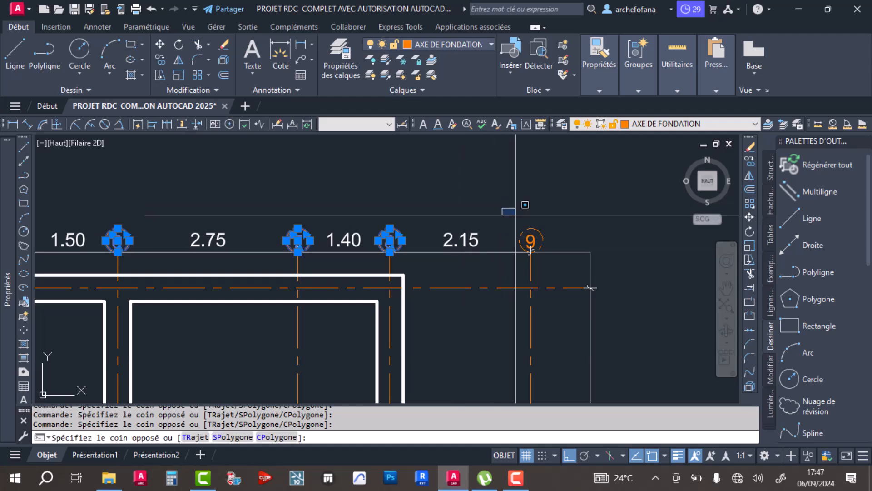
left_click(577, 269)
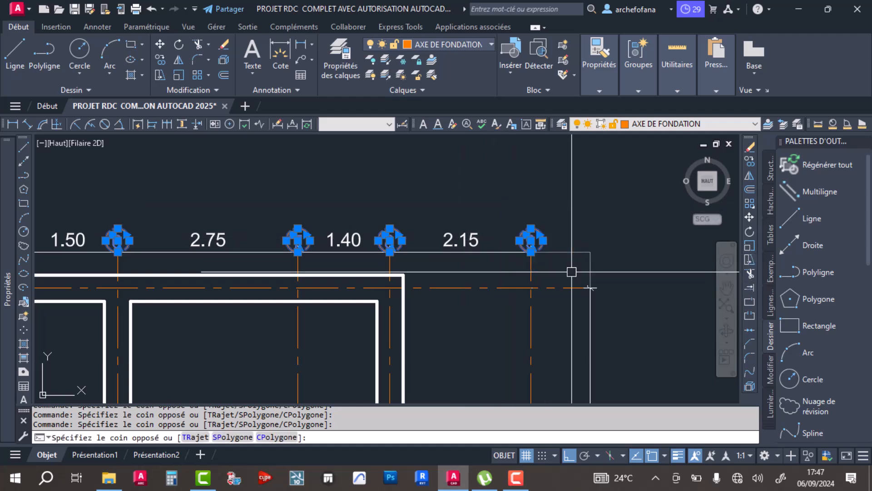
Mirror the numbered bubbles about a horizontal line through the midpoint of the 21.04 dimension, keeping the source objects.
left_click(178, 60)
scroll(414, 235, "down", 6)
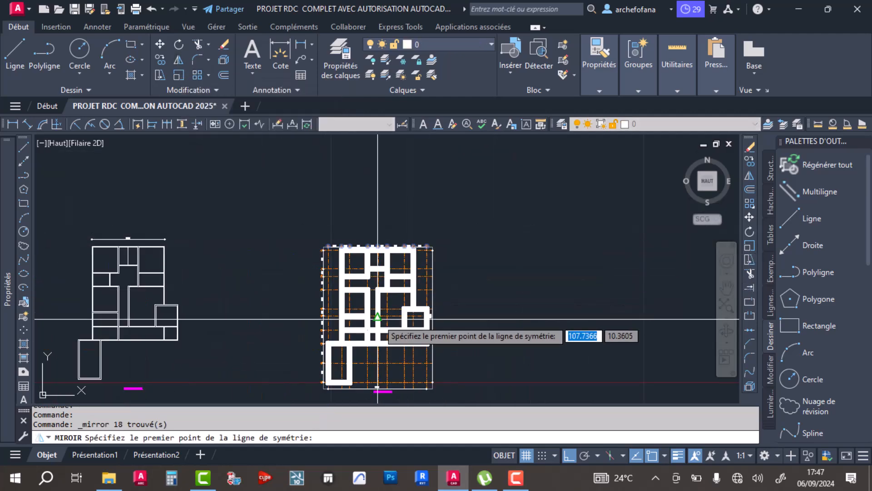
scroll(359, 313, "up", 5)
scroll(359, 313, "down", 3)
scroll(476, 280, "up", 5)
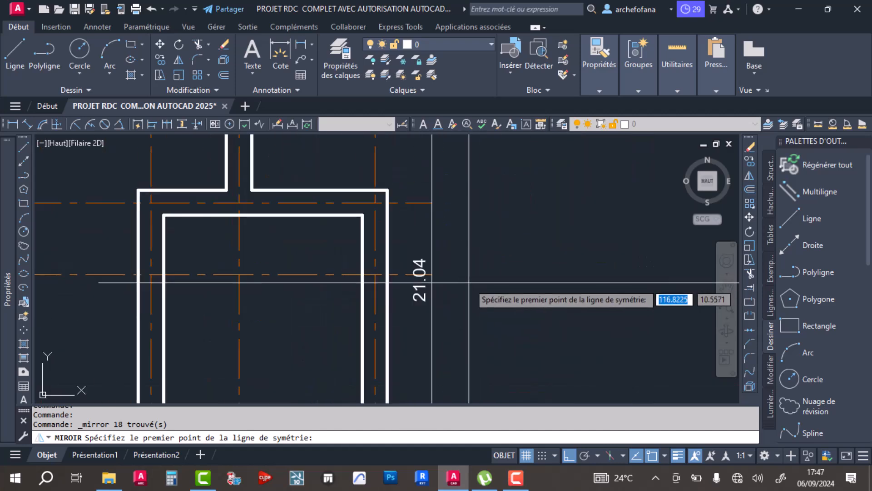
left_click(432, 274)
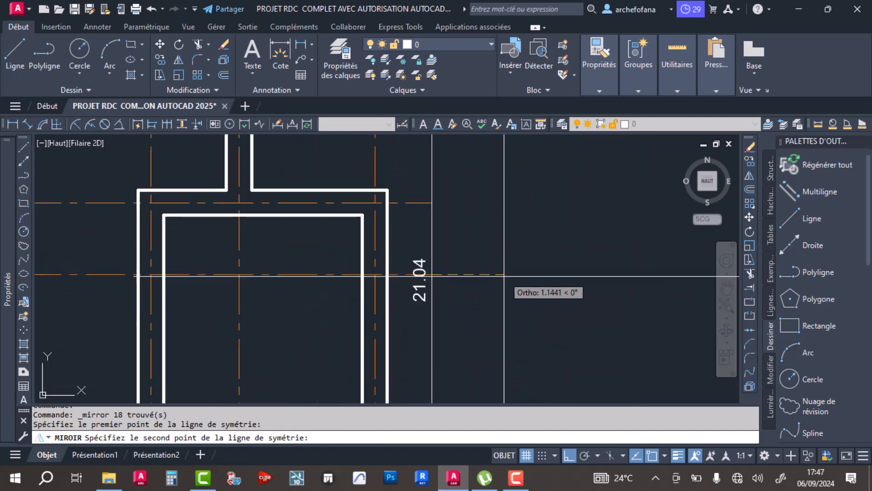
scroll(504, 275, "down", 5)
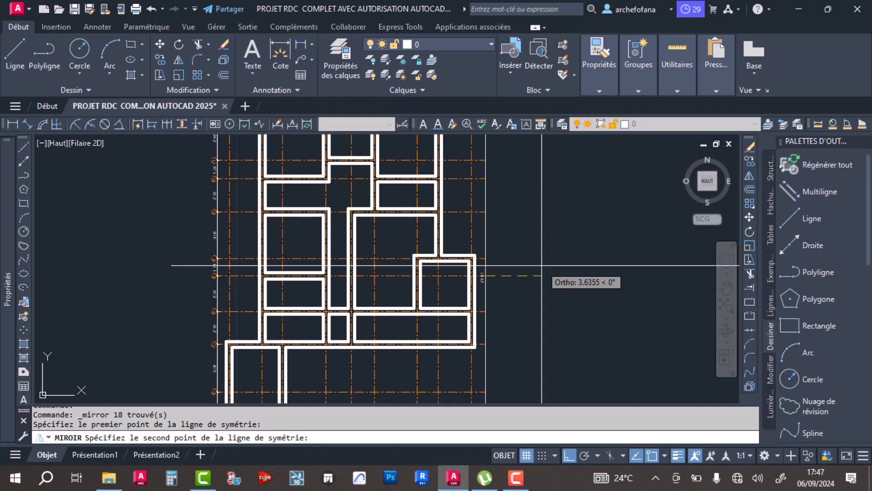
left_click(541, 265)
left_click(574, 312)
Select the mirrored axis bubbles 1 and 2 along the lower side of the foundation plan.
scroll(447, 186, "down", 3)
scroll(399, 311, "up", 8)
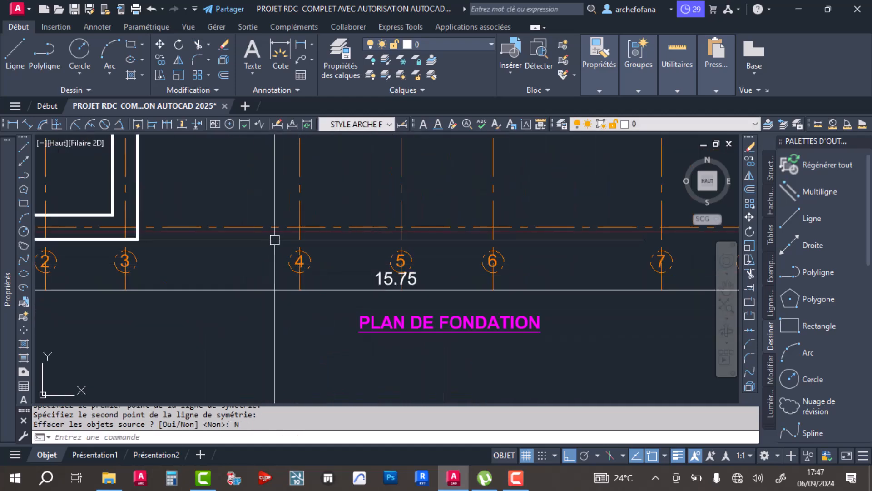
scroll(382, 246, "down", 4)
scroll(179, 259, "up", 5)
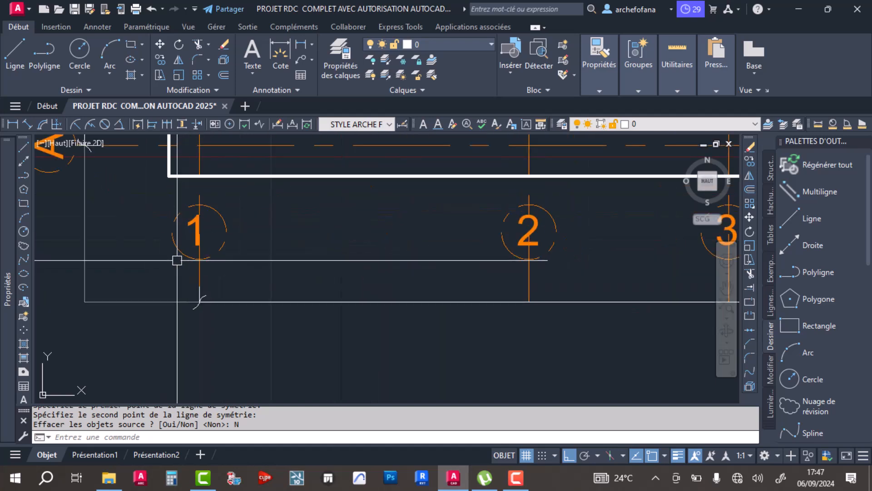
left_click(167, 274)
left_click(247, 209)
left_click(410, 255)
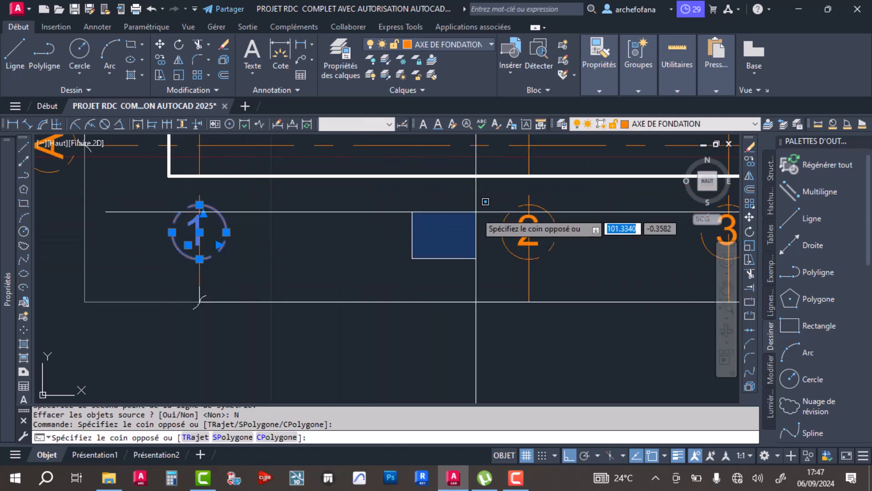
left_click(474, 245)
left_click(576, 190)
Add the mirrored lower bubble 3, both its number and its circle, to the selection.
scroll(558, 235, "down", 4)
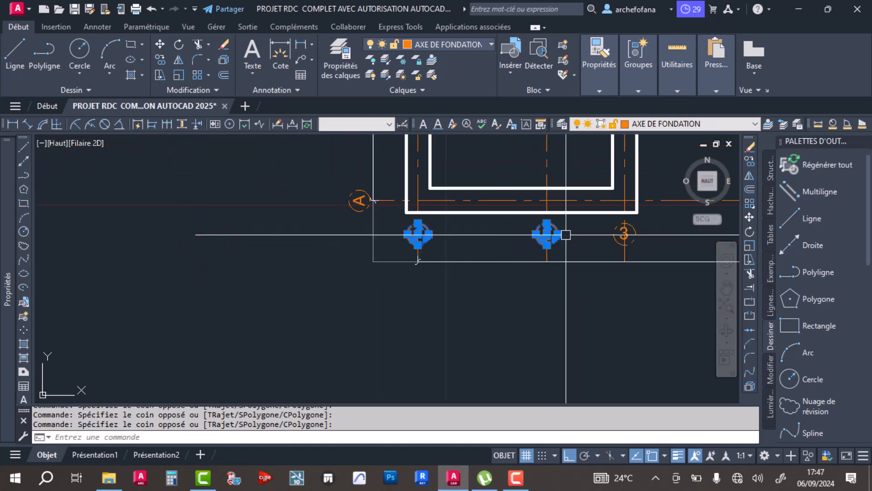
middle_click_drag(547, 244, 276, 287)
left_click(322, 287)
left_click(409, 271)
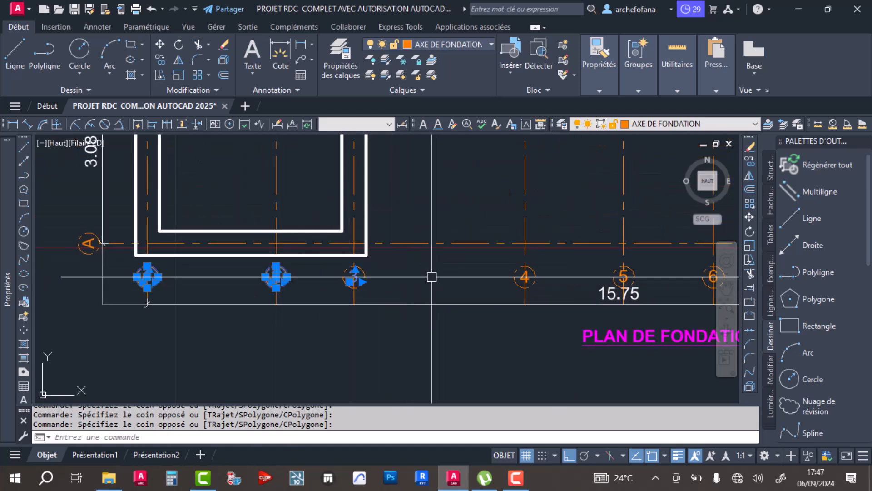
middle_click_drag(411, 277, 409, 277)
left_click(381, 263)
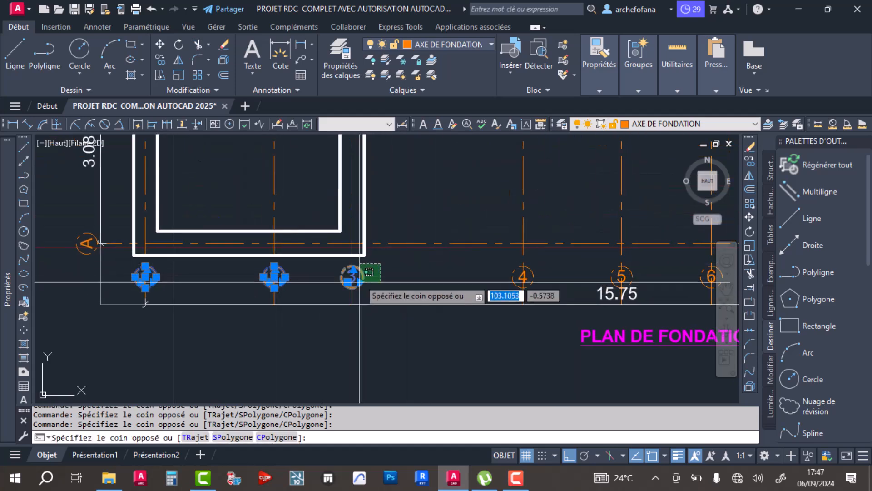
left_click(541, 272)
Add the mirrored lower bubbles 4 and 5 to the selection, leaving out the 15.75 dimension.
scroll(547, 272, "up", 6)
left_click(544, 248)
left_click(447, 305)
middle_click_drag(516, 276, 109, 271)
left_click(341, 166)
left_click(516, 360)
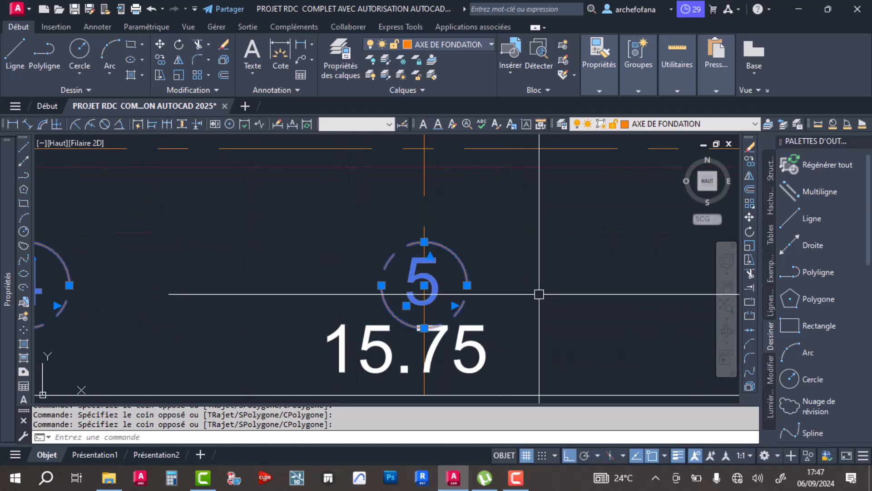
Add the mirrored lower bubbles 6, 7, 8 and 9 to the selection.
scroll(538, 294, "down", 6)
middle_click_drag(540, 268, 204, 273)
left_click(146, 278)
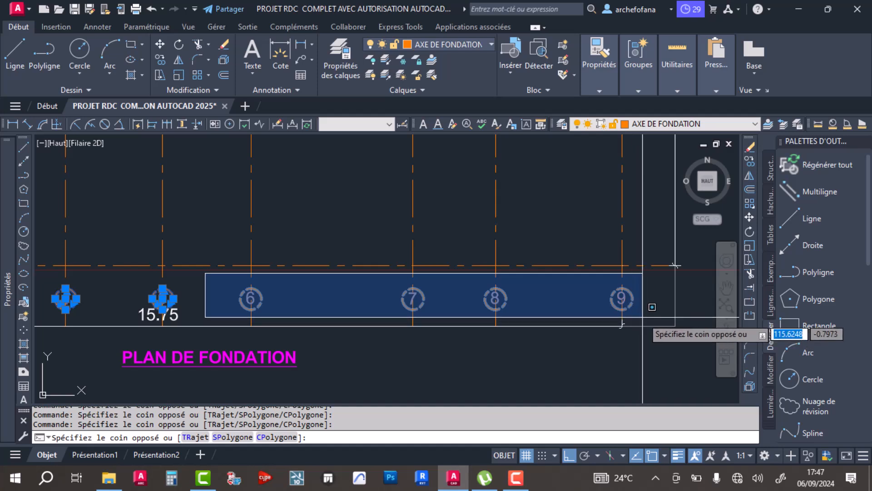
left_click(633, 320)
Move the lower numbered bubbles down so their circles' top points sit on the axis ends at the 15.75 dimension line.
left_click(159, 47)
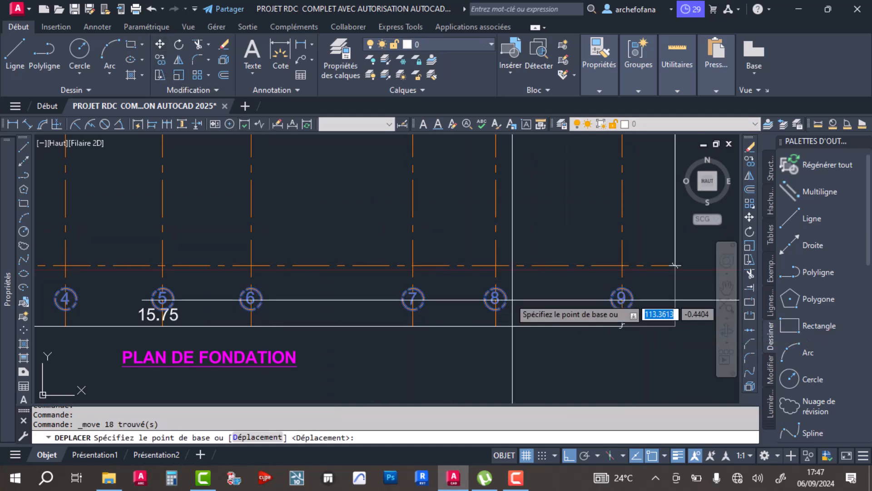
scroll(500, 297, "up", 5)
left_click(516, 309)
middle_click_drag(516, 310, 491, 178)
left_click(490, 327)
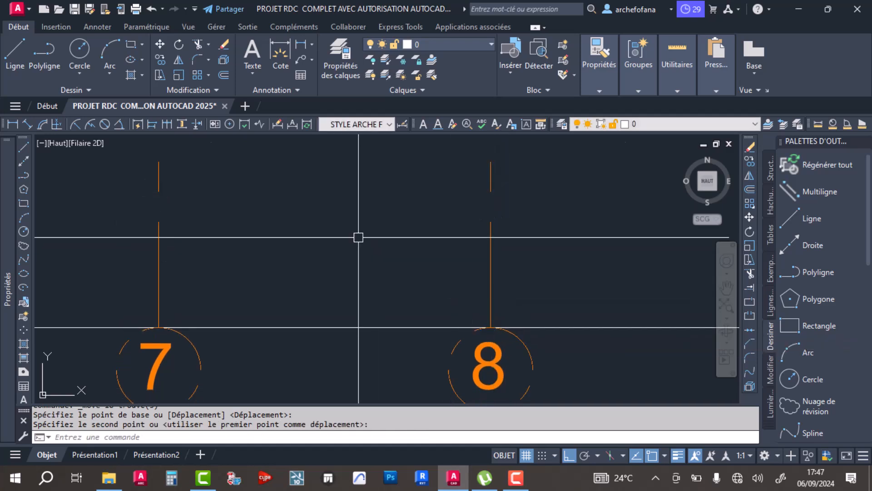
Select the lettered axis bubbles A, B and C along the left side of the foundation plan.
scroll(376, 237, "down", 10)
middle_click_drag(323, 238, 360, 284)
middle_click_drag(207, 248, 280, 250)
scroll(155, 282, "up", 5)
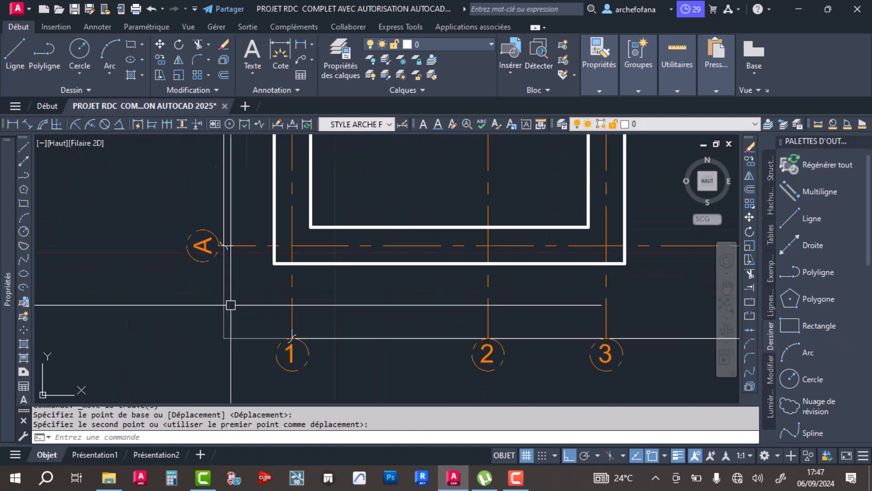
left_click(172, 291)
scroll(213, 197, "down", 6)
scroll(204, 255, "up", 4)
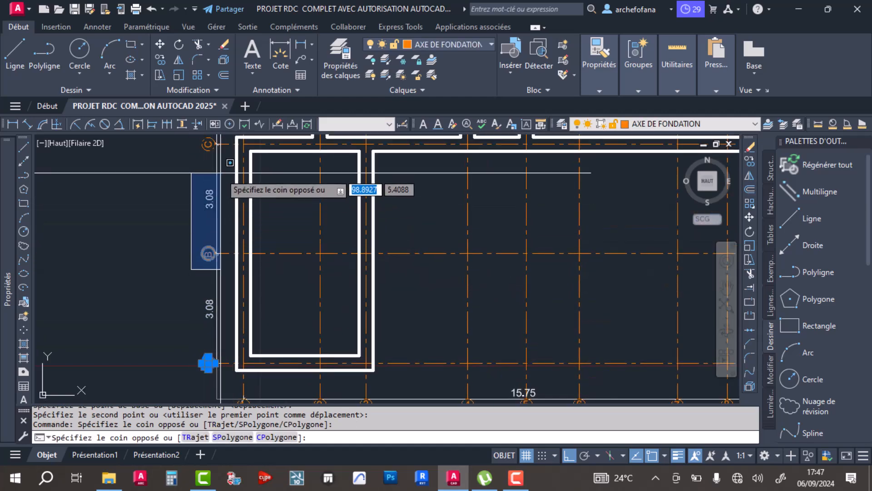
left_click(215, 188)
scroll(206, 234, "up", 5)
scroll(218, 240, "down", 4)
left_click(237, 174)
Add the left-side axis bubbles D and E to the selection.
middle_click_drag(234, 188, 259, 390)
left_click(229, 314)
left_click(283, 267)
middle_click_drag(274, 216, 257, 341)
left_click(206, 312)
left_click(253, 275)
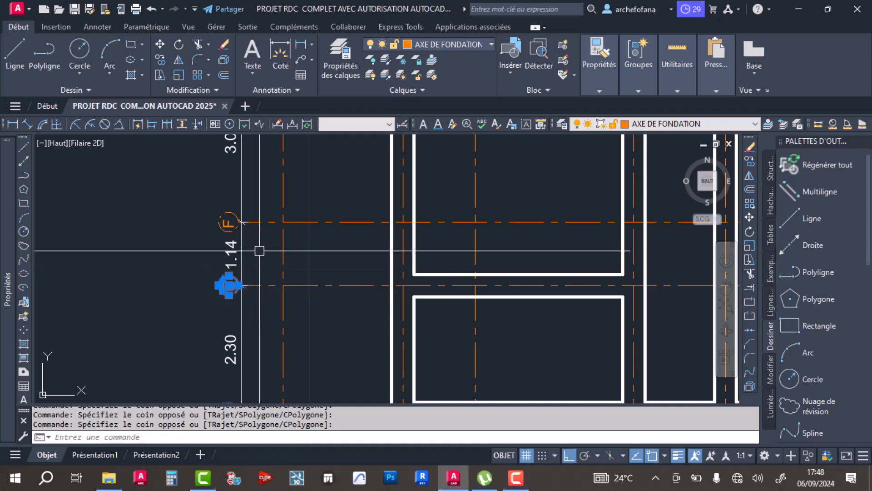
Add the left-side axis bubbles F and G to the selection.
middle_click_drag(237, 277, 223, 354)
scroll(191, 317, "up", 4)
left_click(270, 241)
scroll(279, 226, "down", 6)
middle_click_drag(283, 202, 267, 289)
left_click(270, 211)
left_click(268, 209)
left_click(224, 251)
left_click(271, 200)
Add the left-side axis bubbles H, I and J to the selection.
middle_click_drag(269, 194, 261, 318)
left_click(226, 286)
left_click(259, 252)
left_click(225, 240)
left_click(253, 193)
middle_click_drag(253, 194, 252, 338)
left_click(214, 298)
left_click(247, 236)
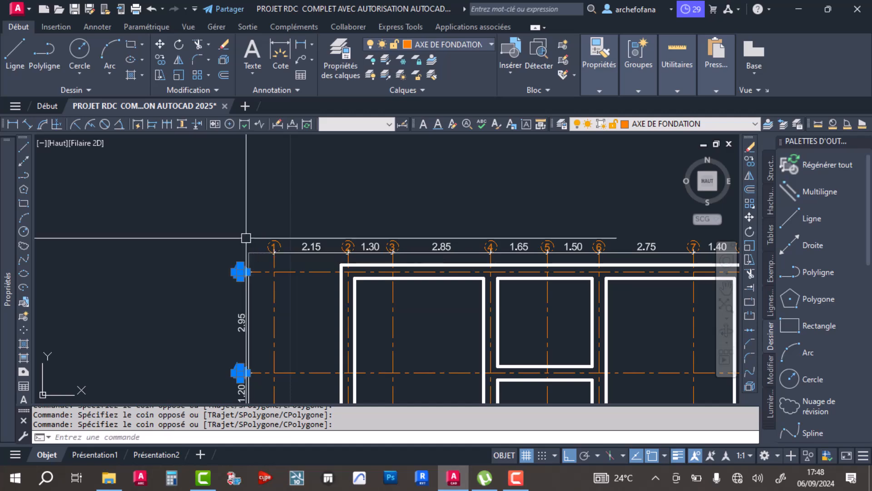
Mirror the lettered bubbles about a vertical line through the midpoint of the 15.75 dimension, keeping the source objects.
left_click(178, 60)
scroll(319, 229, "down", 4)
middle_click_drag(480, 282, 450, 150)
middle_click_drag(448, 311, 435, 212)
scroll(385, 302, "up", 10)
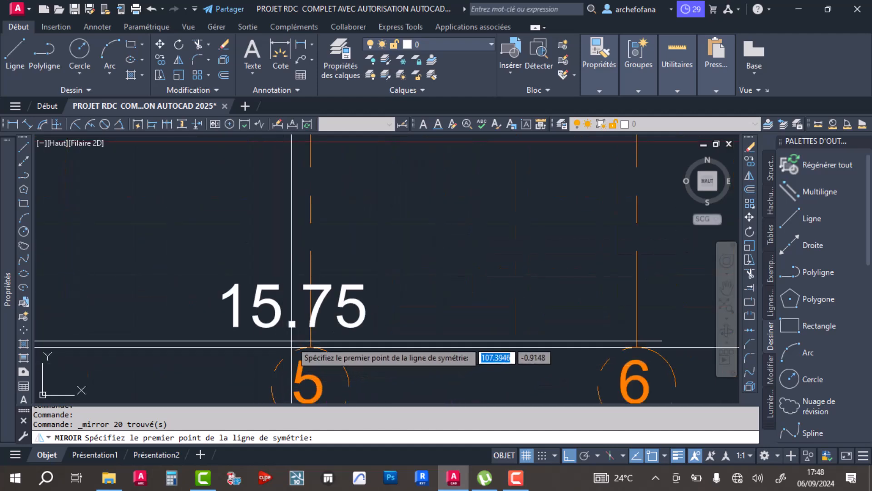
left_click(294, 346)
scroll(294, 347, "down", 10)
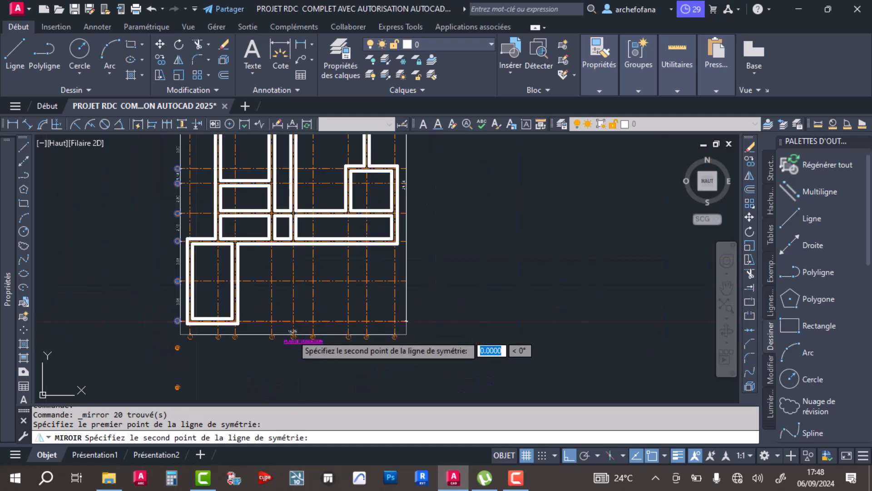
left_click(293, 385)
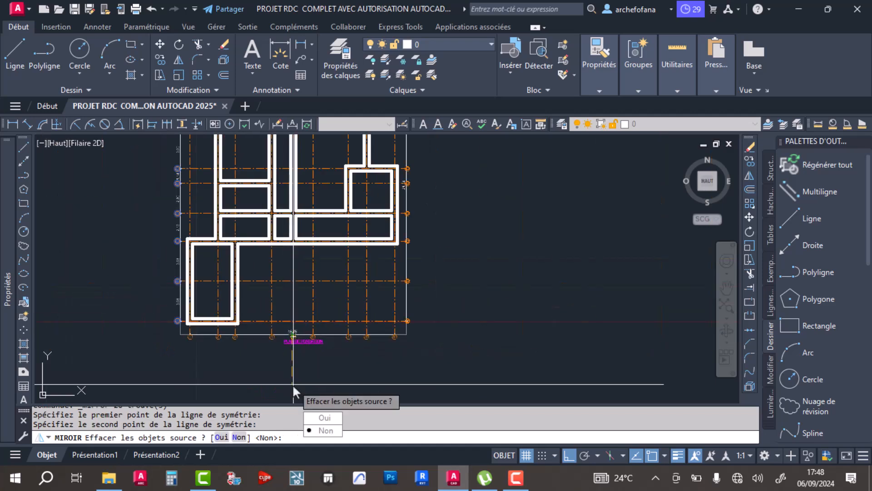
left_click(326, 430)
Select the mirrored axis bubbles A and B along the right side of the foundation plan.
scroll(415, 283, "up", 8)
left_click(322, 306)
left_click(394, 212)
scroll(395, 211, "down", 6)
left_click(381, 333)
left_click(403, 270)
Add the remaining mirrored right-side bubbles, C through J, to the selection.
middle_click_drag(410, 196, 377, 367)
left_click(347, 347)
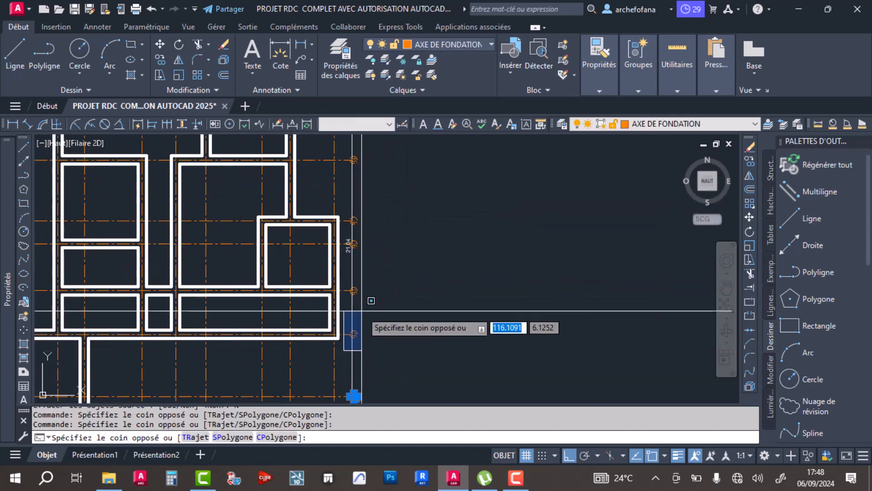
left_click(377, 193)
middle_click_drag(377, 186, 363, 333)
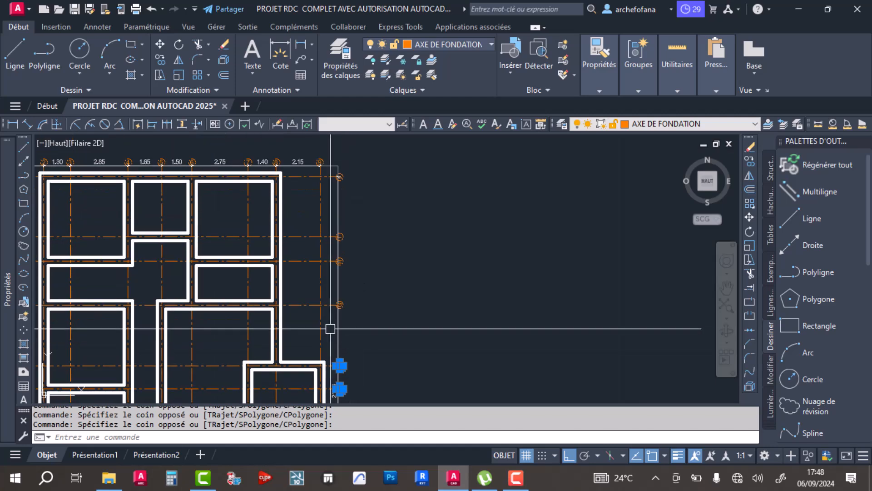
left_click(329, 329)
left_click(374, 155)
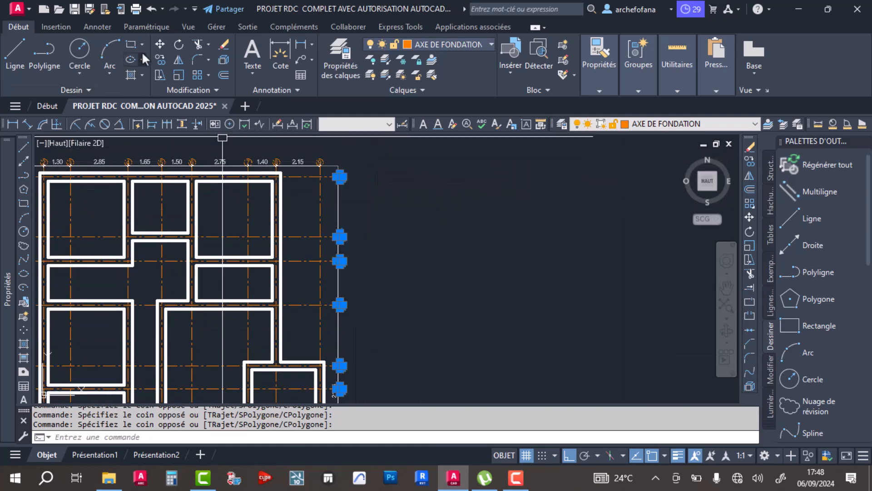
Move the right-side lettered bubbles outward so their circles' left points sit on the axis ends at the vertical dimension line.
left_click(160, 44)
scroll(337, 191, "up", 6)
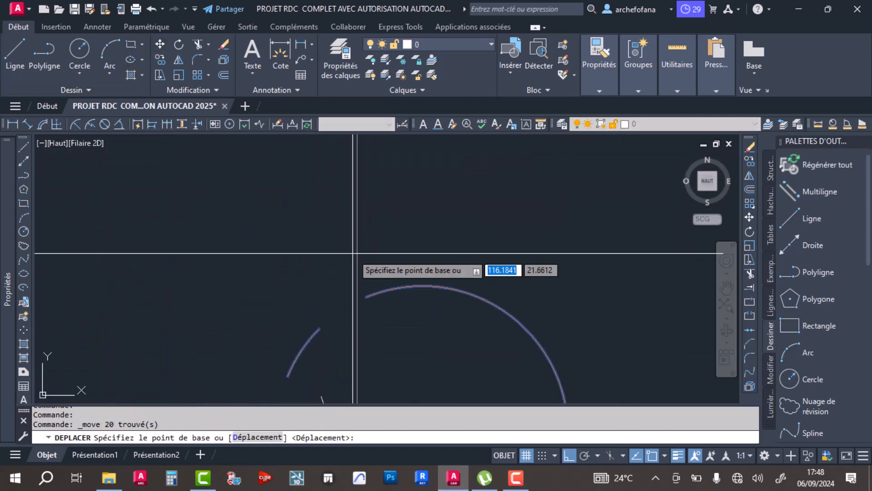
left_click(330, 322)
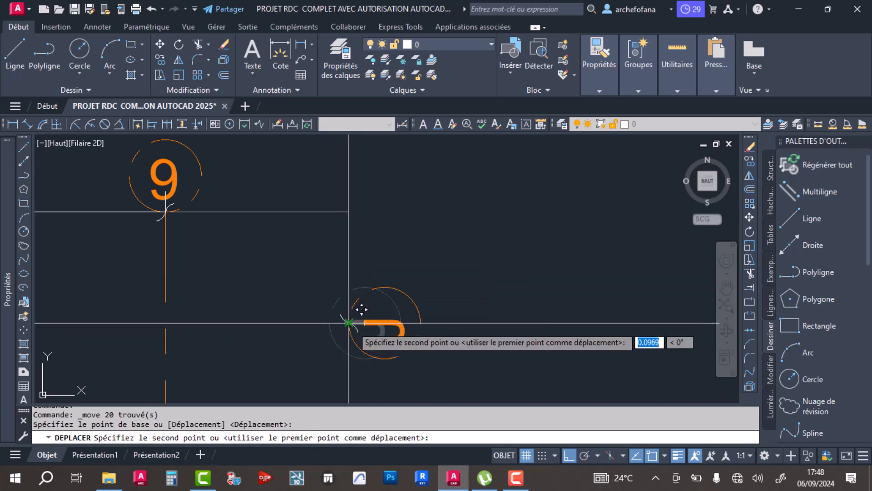
left_click(349, 323)
Check the placement of the right-side lettered bubbles against the axis ends, from J down to A.
scroll(394, 284, "down", 8)
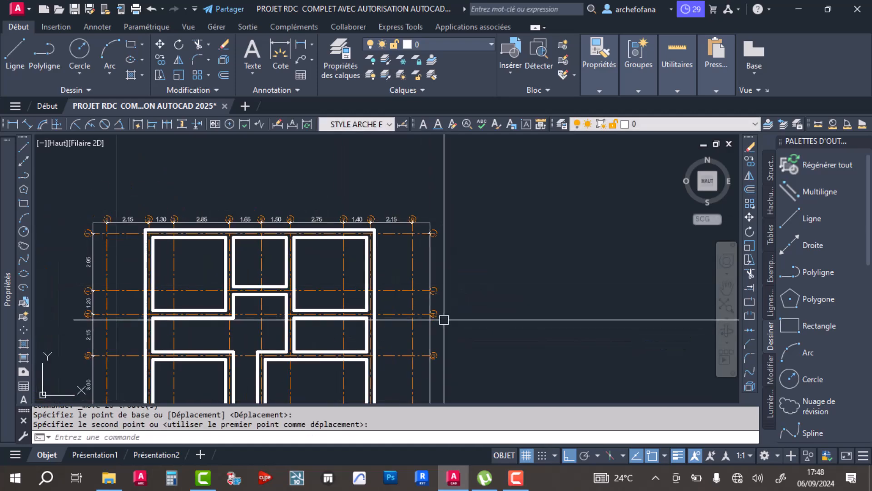
scroll(443, 325, "up", 6)
scroll(448, 272, "down", 6)
middle_click_drag(455, 334, 434, 213)
middle_click_drag(422, 339, 420, 335)
scroll(399, 346, "up", 7)
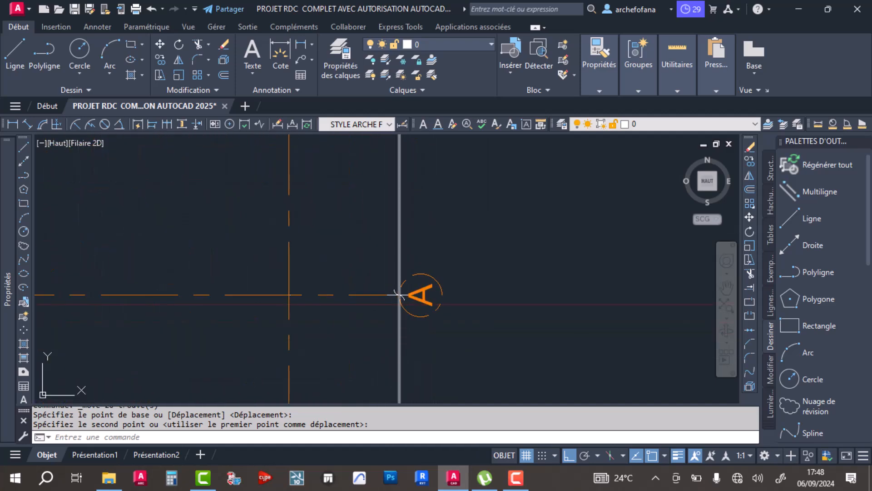
Save the drawing.
key("ctrl+s")
scroll(417, 301, "down", 9)
scroll(295, 255, "up", 2)
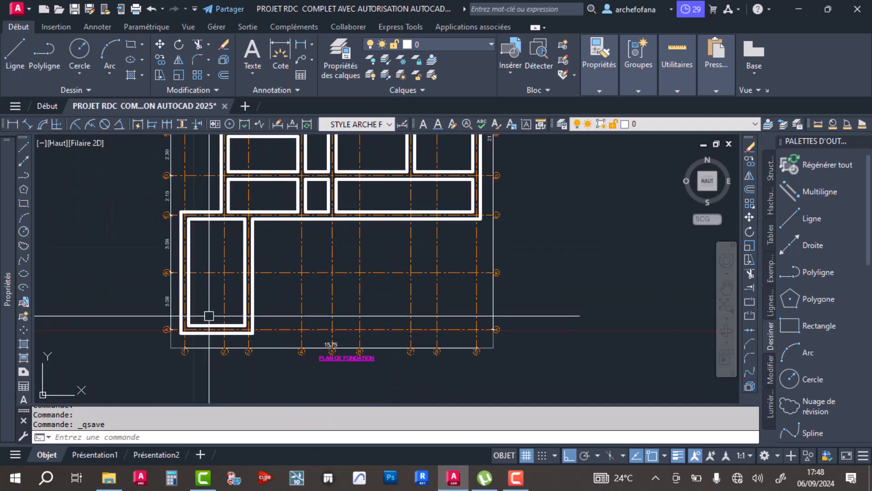
Examine the double wall lines around their axes, from the lower-left room at axis A up through the rest of the foundation plan.
scroll(258, 298, "up", 4)
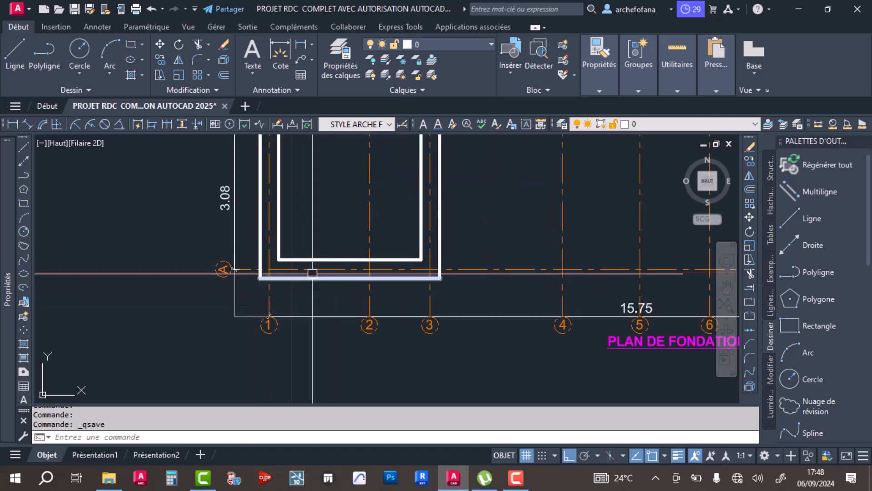
scroll(313, 270, "up", 2)
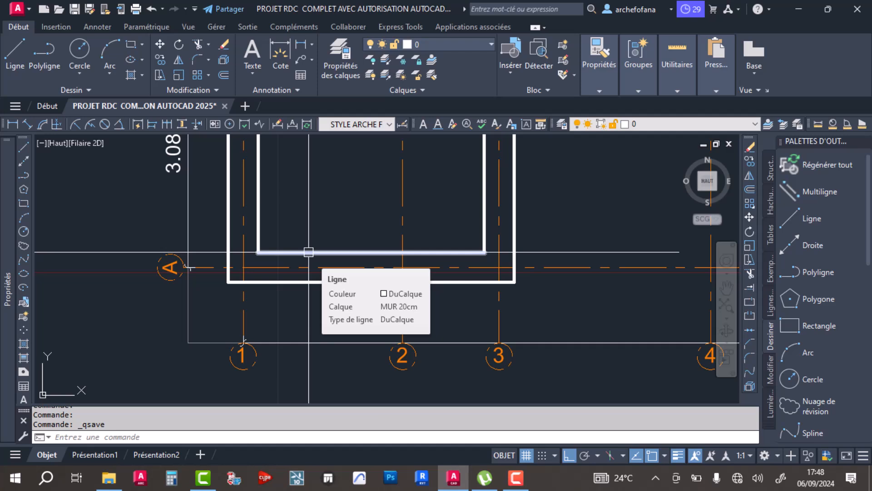
scroll(330, 226, "down", 4)
middle_click_drag(341, 218, 323, 285)
scroll(310, 312, "up", 2)
scroll(309, 312, "up", 2)
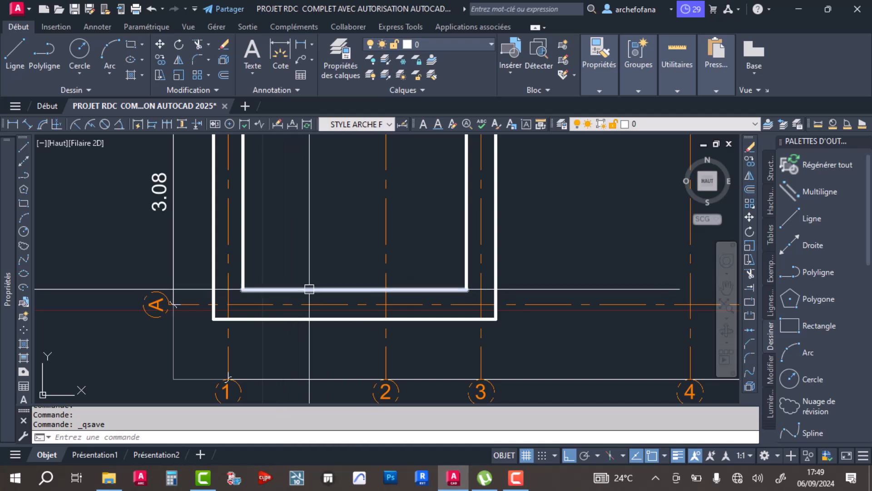
scroll(304, 300, "up", 4)
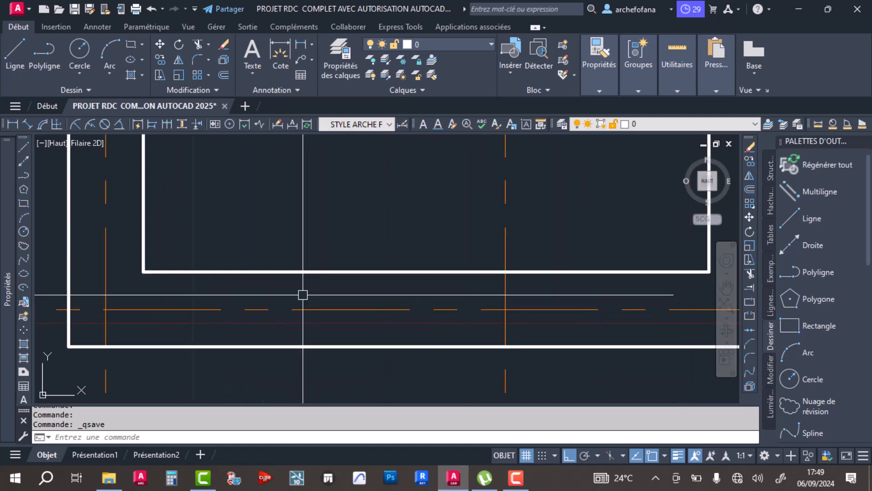
scroll(303, 294, "down", 8)
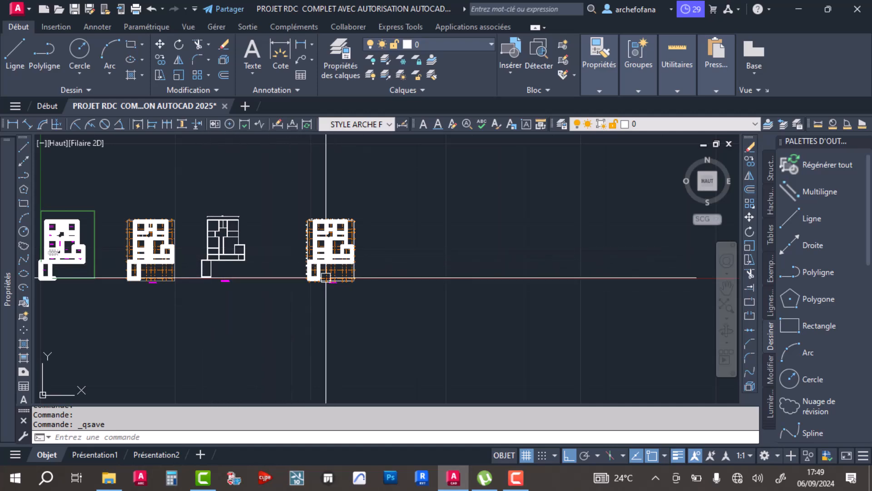
scroll(326, 277, "up", 10)
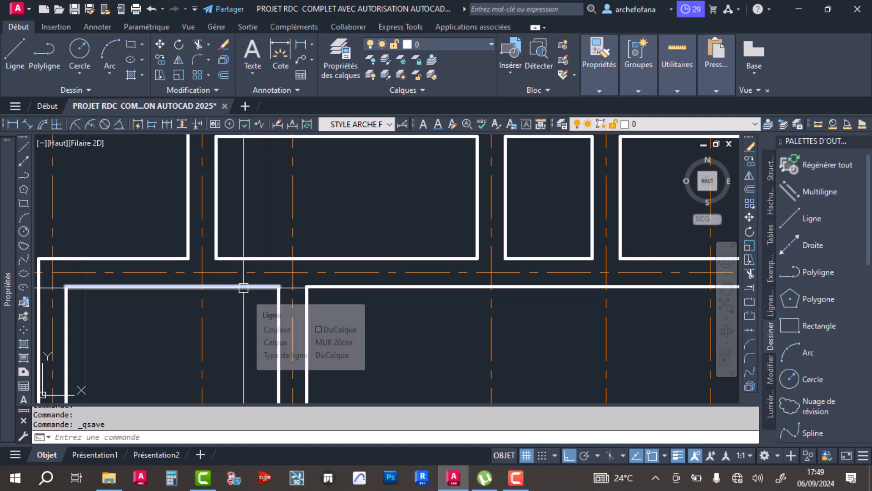
scroll(241, 255, "up", 2)
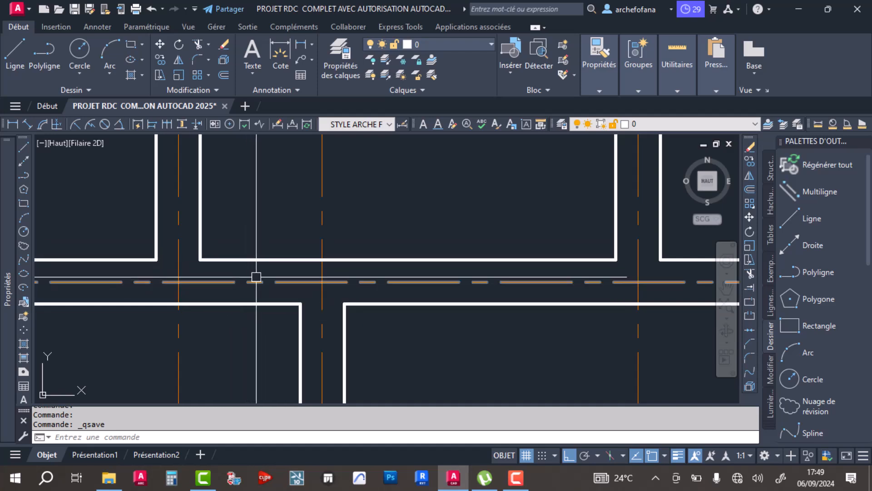
scroll(281, 260, "down", 3)
scroll(270, 269, "up", 4)
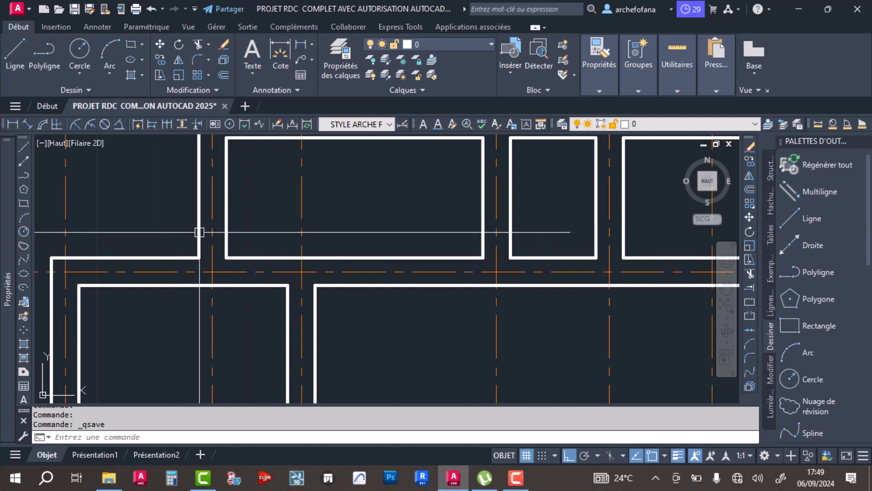
scroll(389, 259, "down", 3)
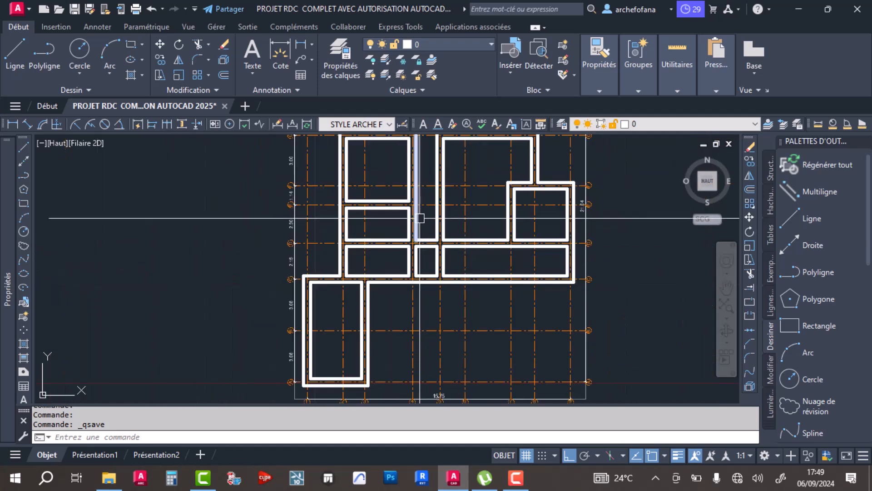
scroll(401, 279, "up", 3)
middle_click_drag(415, 213, 396, 298)
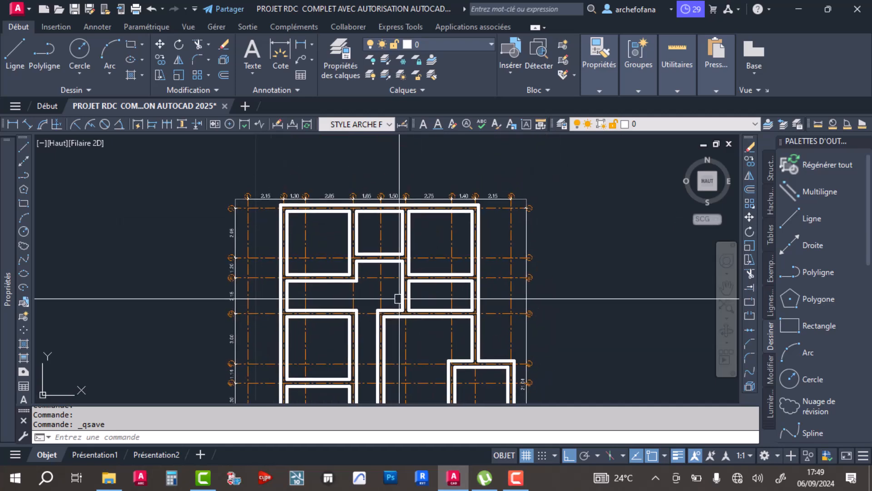
Copy the complete foundation plan with its axes and dimensions horizontally into the free space beside it, about 36.5 units away.
left_click(184, 167)
scroll(449, 213, "down", 5)
left_click(431, 313)
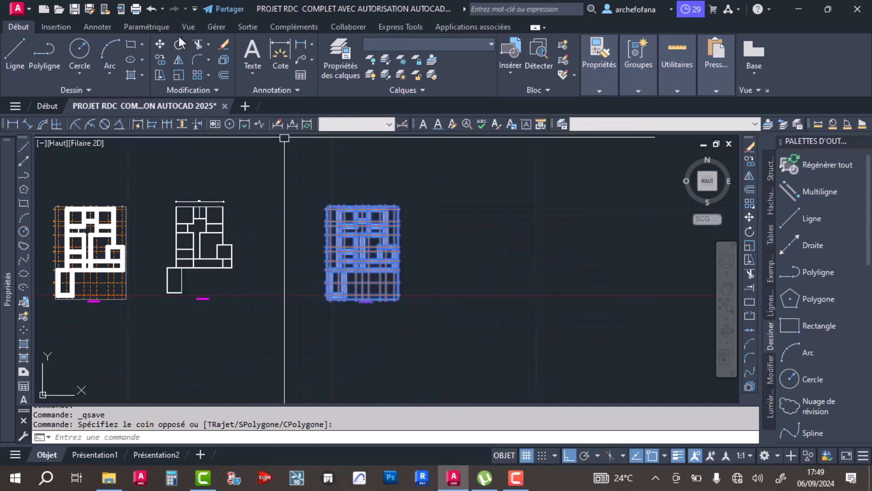
left_click(160, 60)
left_click(356, 238)
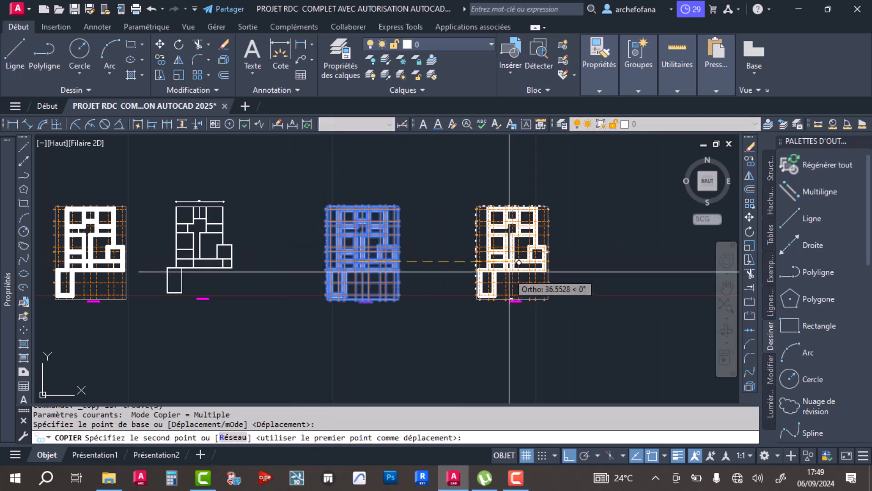
left_click(509, 235)
scroll(508, 235, "up", 5)
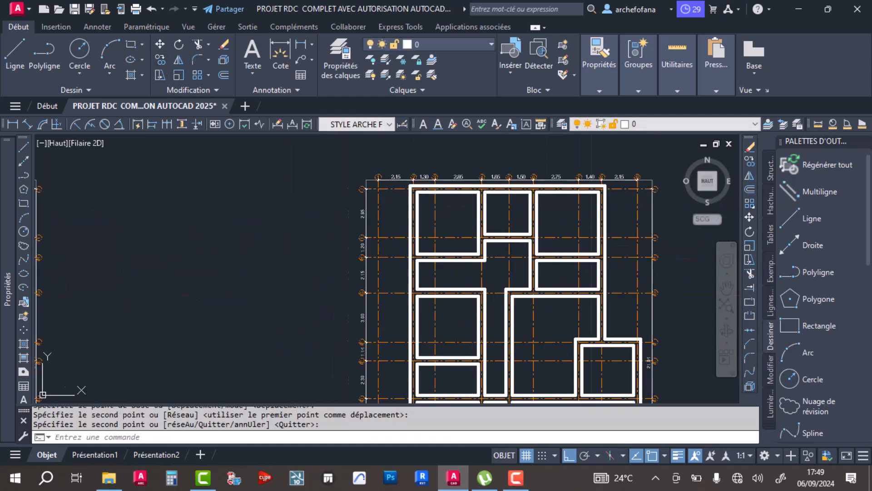
scroll(413, 195, "down", 1)
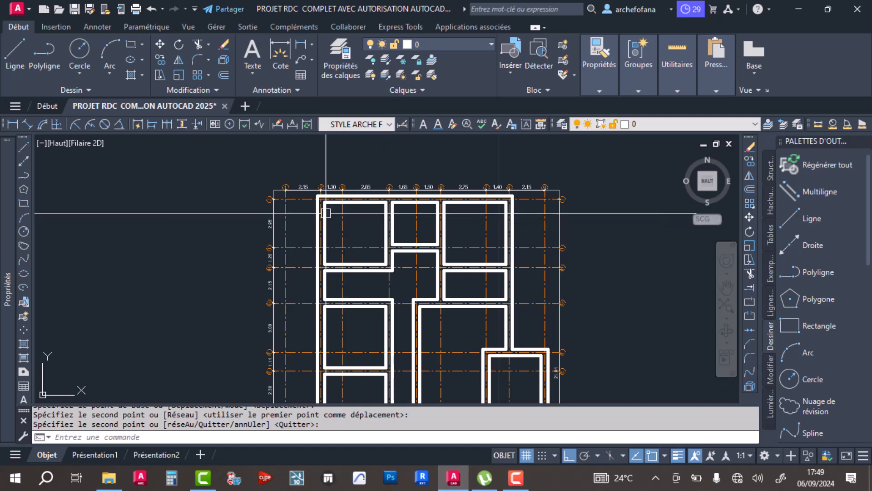
Create a new layer named FOND DE FOUILLE 40cm in the layer properties manager.
scroll(373, 174, "up", 7)
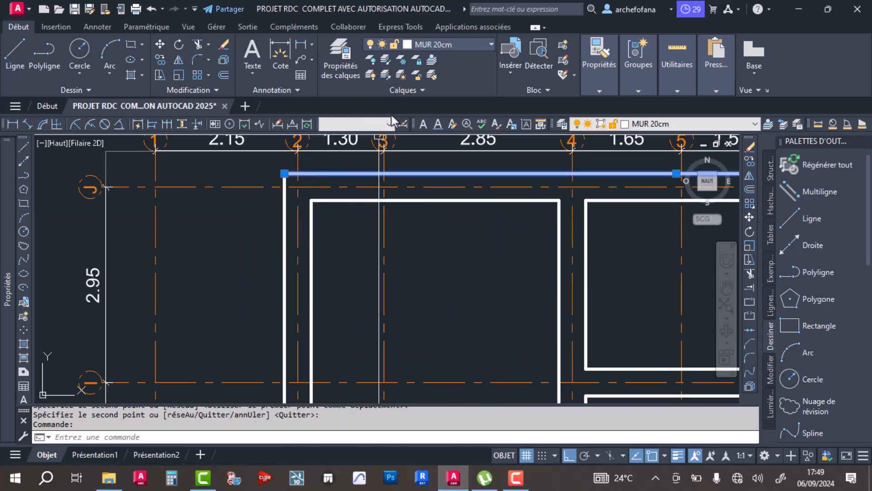
key("Escape")
key("Escape")
left_click(428, 45)
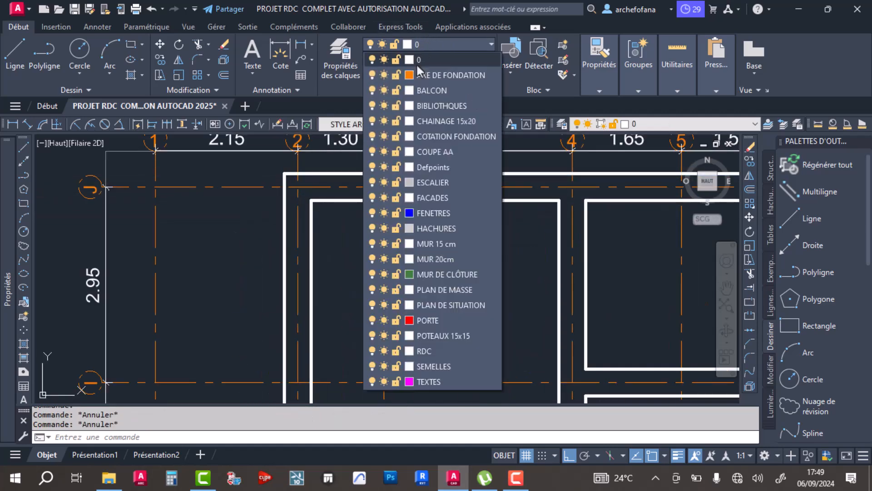
left_click(375, 62)
left_click(345, 52)
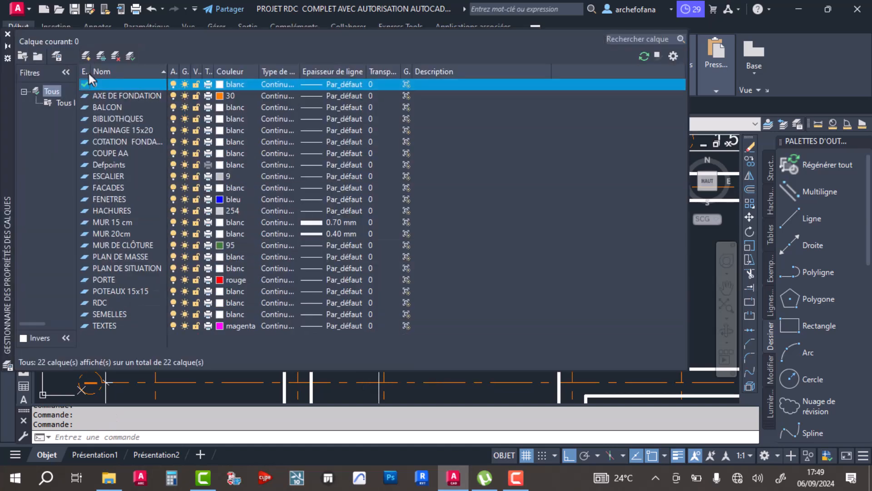
left_click(86, 56)
type("FO")
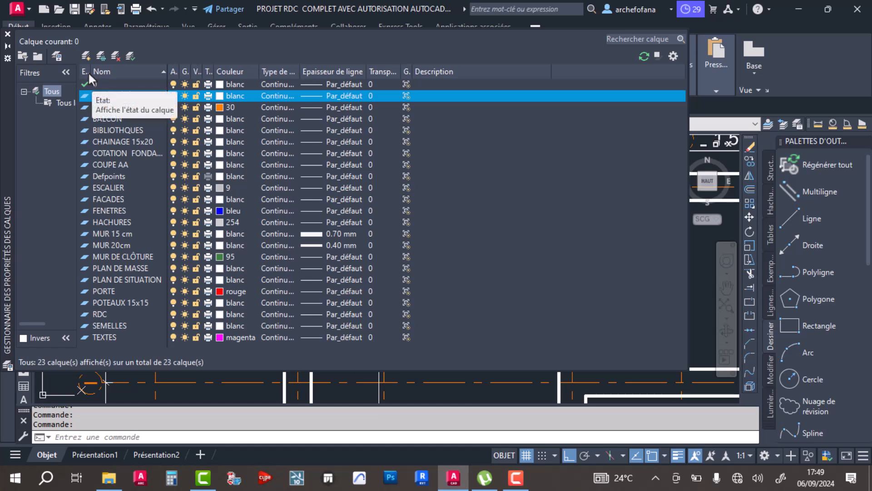
type("UILLE 40")
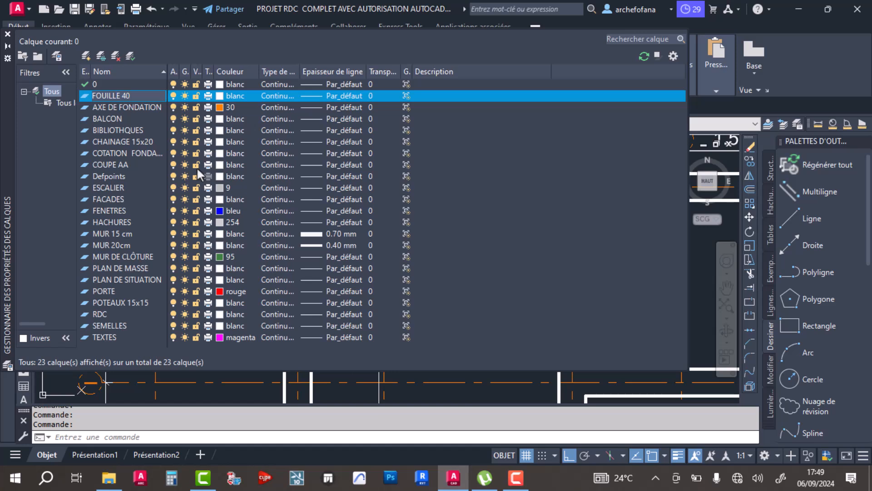
type("cm")
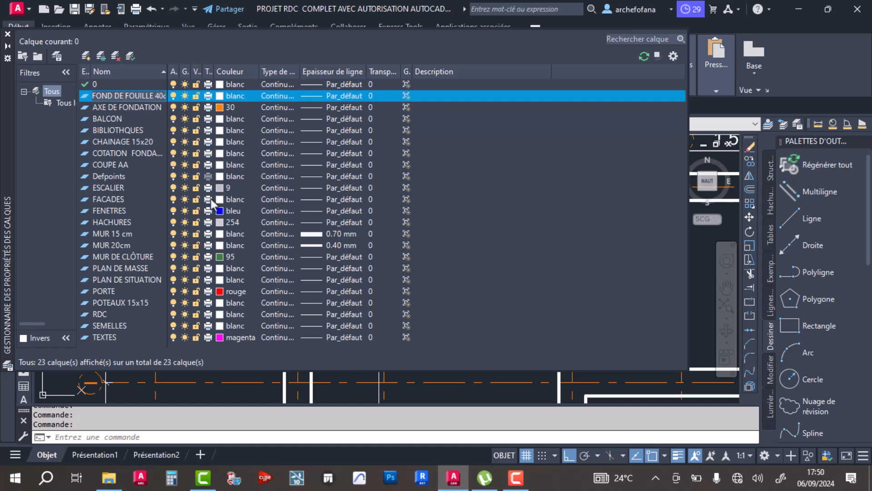
left_click(8, 35)
scroll(219, 169, "down", 6)
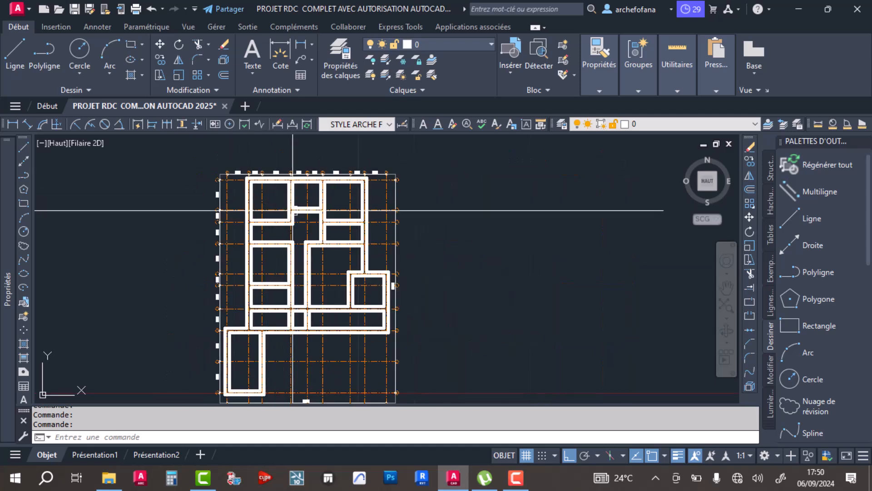
left_click(259, 188)
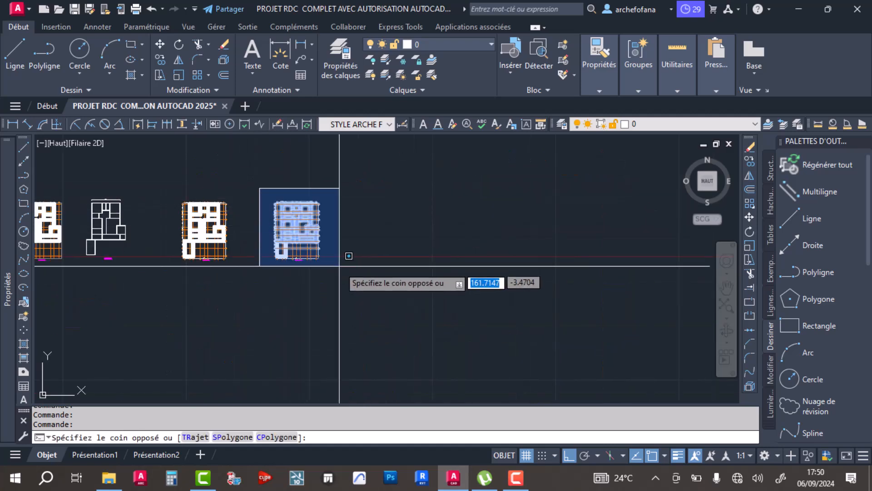
left_click(317, 254)
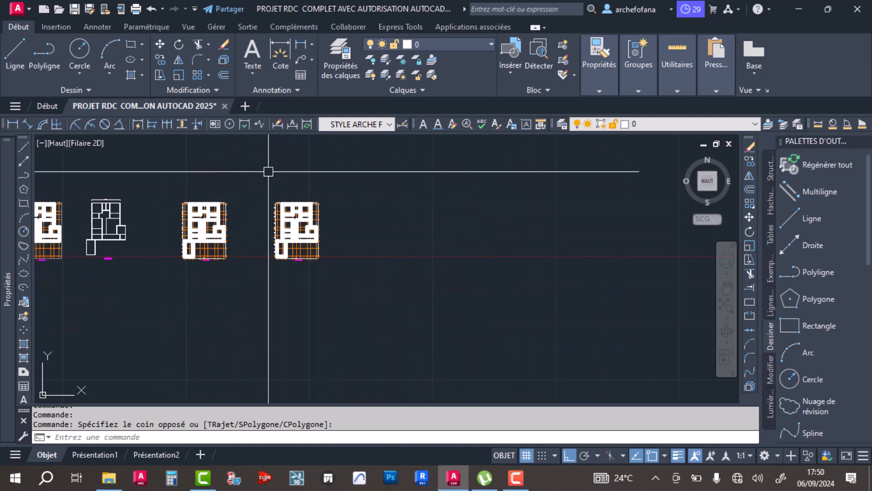
Turn off the AXE DE FONDATION layer.
left_click(441, 44)
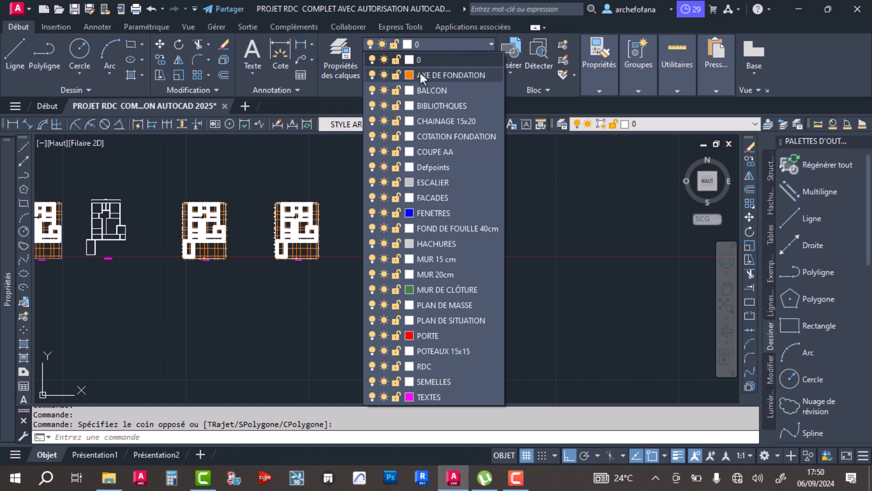
left_click(372, 76)
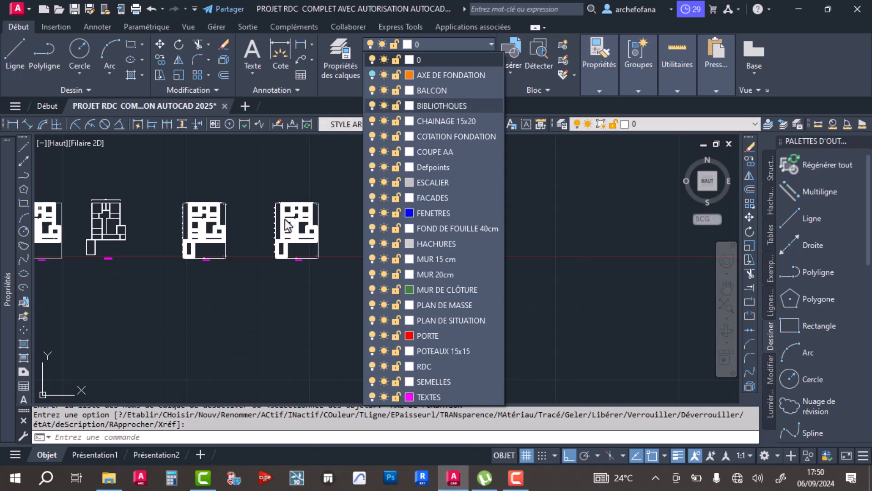
scroll(284, 217, "up", 5)
left_click(252, 207)
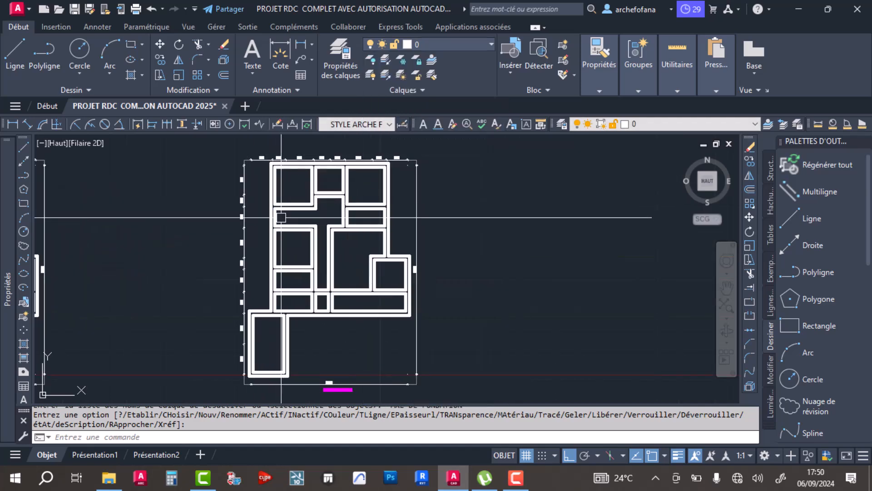
scroll(261, 171, "up", 6)
middle_click_drag(261, 171, 267, 269)
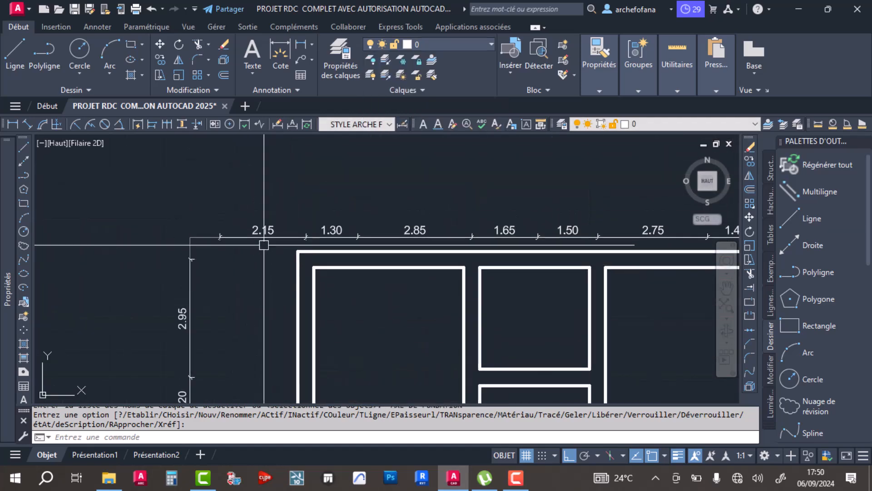
scroll(214, 203, "down", 5)
scroll(209, 208, "up", 5)
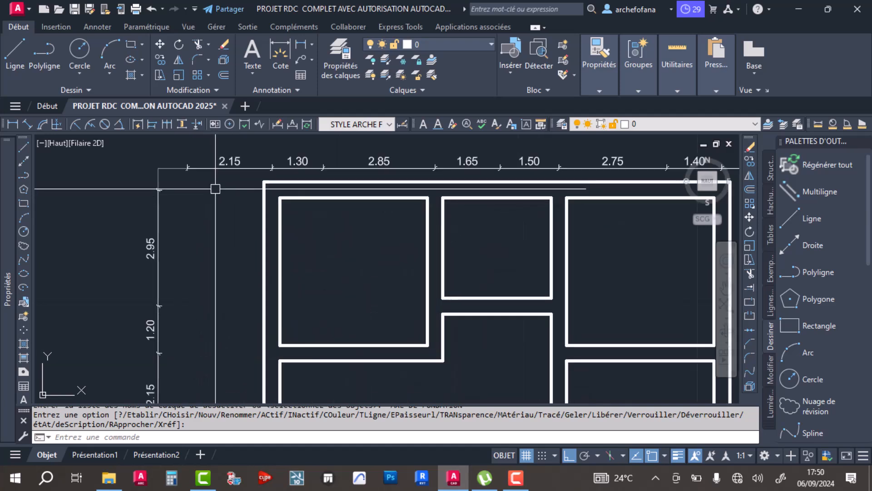
middle_click_drag(486, 222, 275, 251)
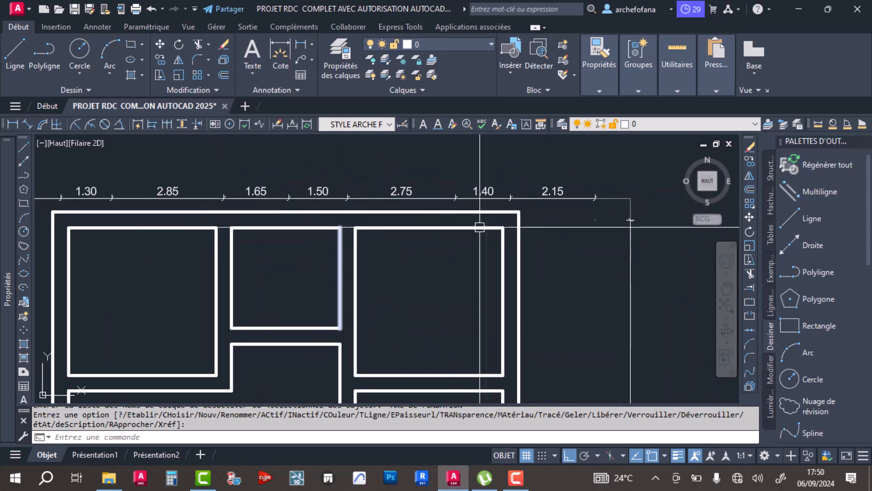
left_click(545, 212)
left_click(469, 260)
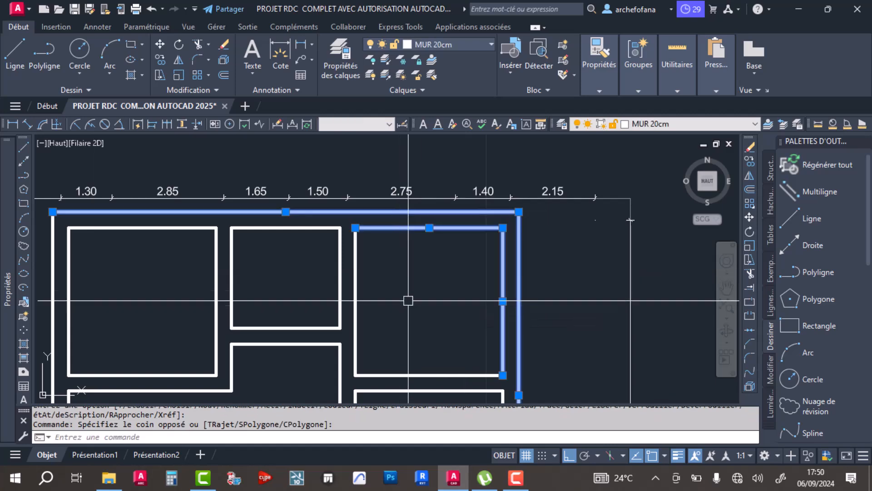
key("Escape")
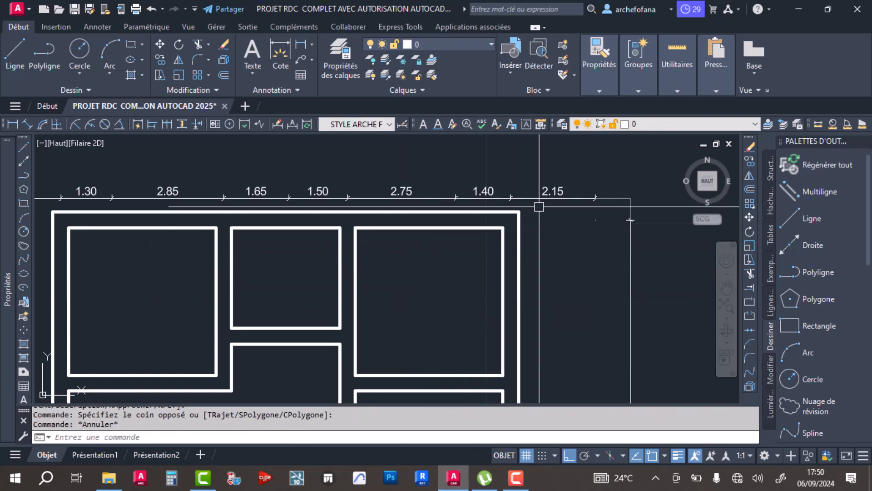
Select all the wall lines of the copied foundation plan and move them to the FOND DE FOUILLE 40cm layer.
left_click(539, 206)
scroll(452, 210, "down", 3)
scroll(432, 249, "up", 4)
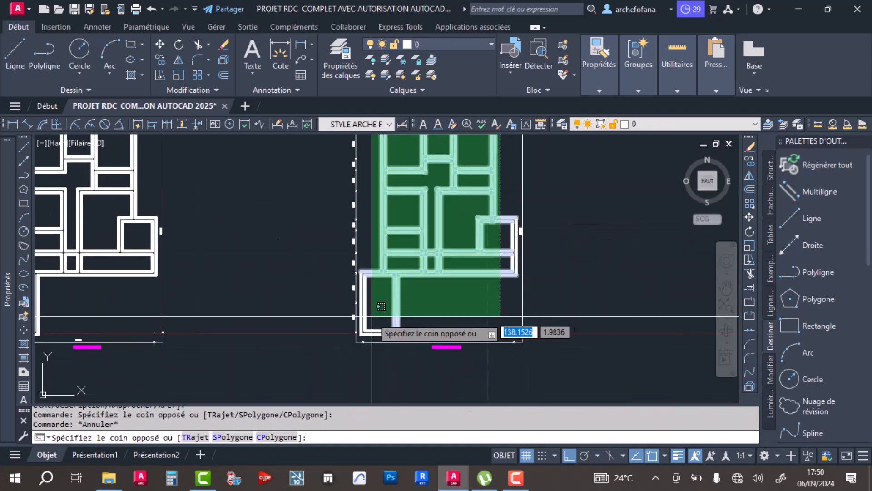
scroll(388, 297, "up", 3)
left_click(327, 359)
scroll(345, 272, "down", 3)
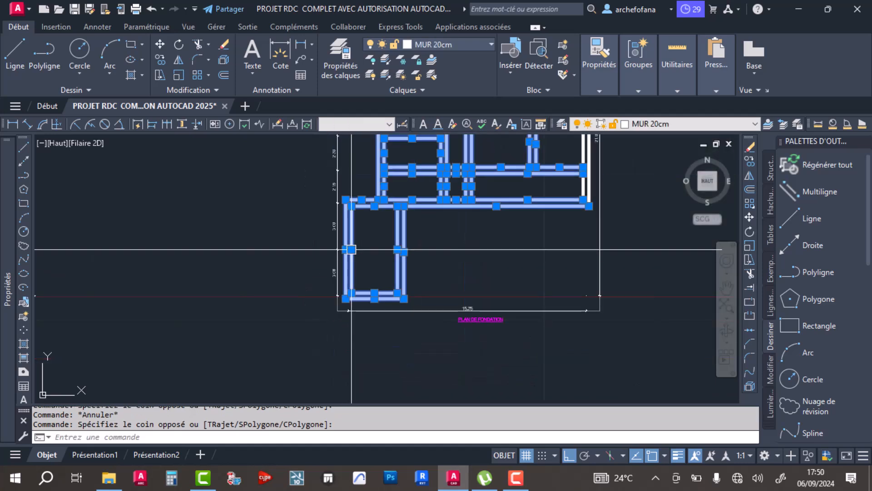
scroll(483, 273, "up", 5)
left_click(506, 178)
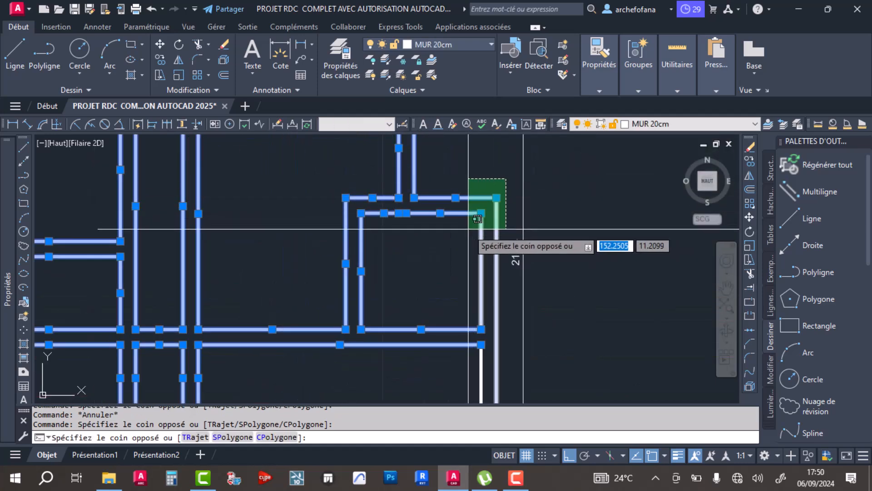
left_click(464, 231)
scroll(459, 281, "down", 4)
scroll(460, 318, "up", 6)
left_click(530, 242)
left_click(486, 271)
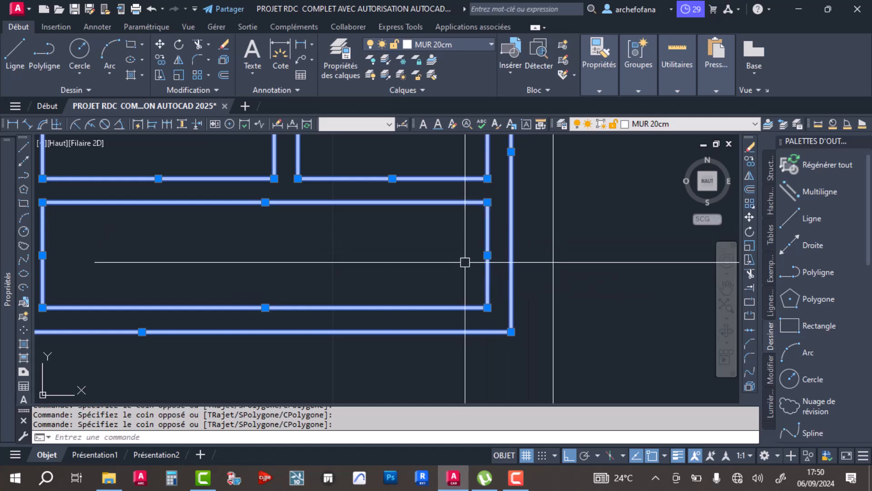
scroll(463, 260, "down", 8)
middle_click_drag(384, 214, 409, 278)
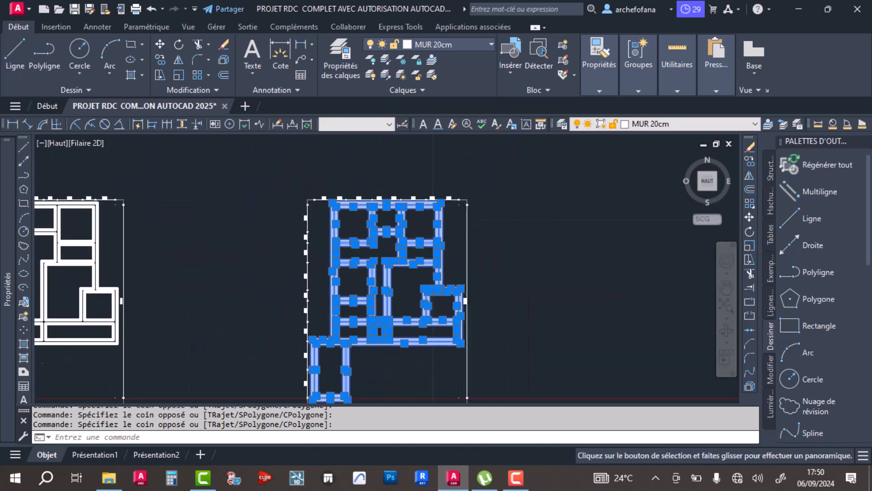
scroll(379, 204, "up", 4)
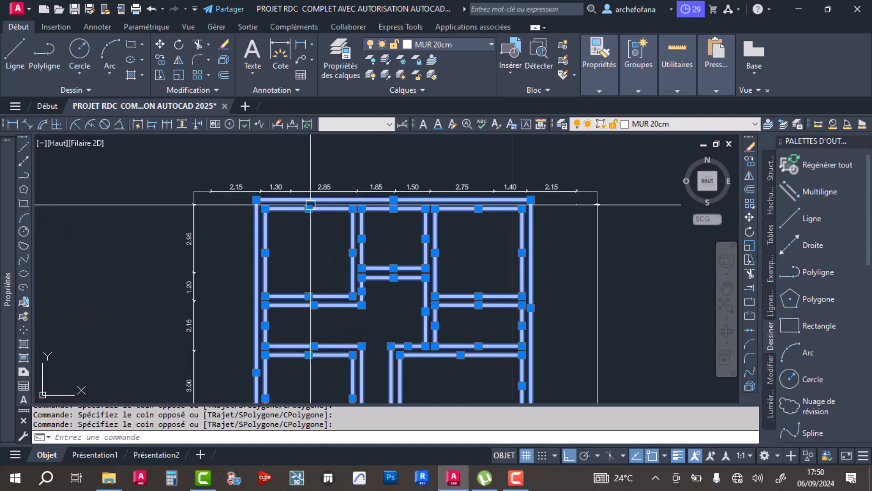
scroll(257, 200, "up", 5)
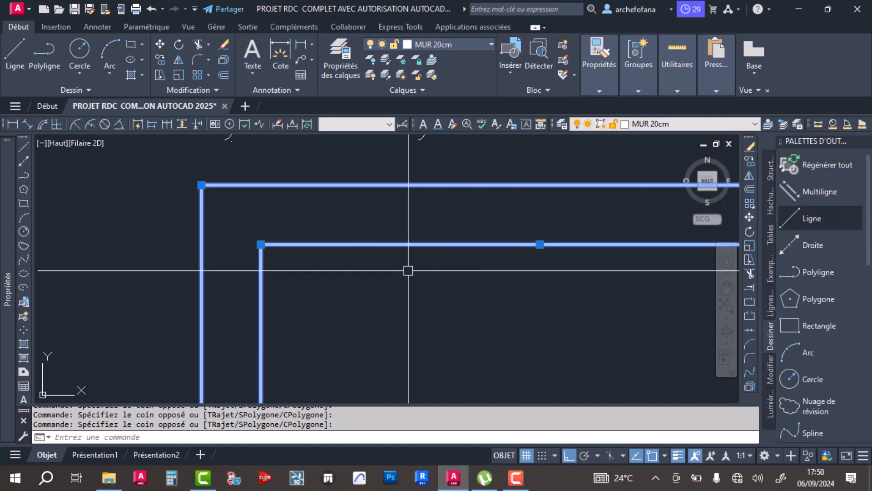
left_click(444, 44)
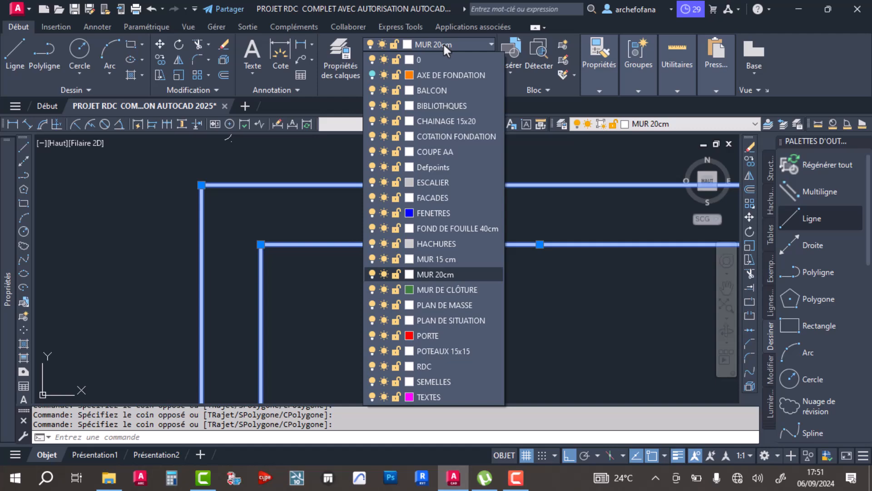
left_click(450, 228)
scroll(316, 264, "down", 12)
middle_click_drag(361, 305, 385, 216)
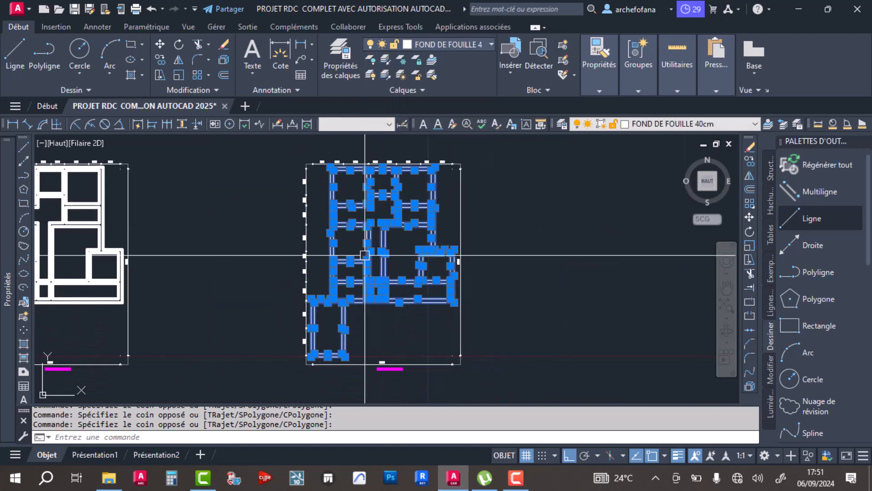
middle_click_drag(287, 282, 431, 289)
middle_click_drag(487, 263, 352, 266)
scroll(346, 205, "up", 6)
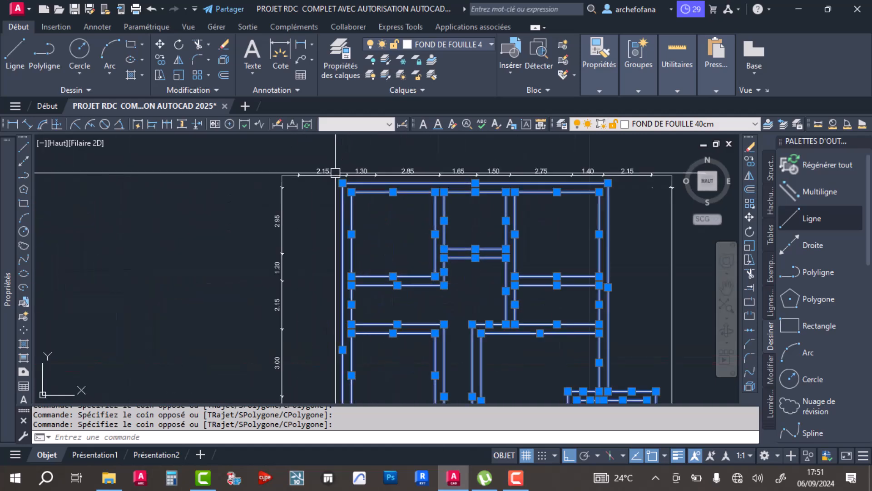
scroll(337, 173, "down", 6)
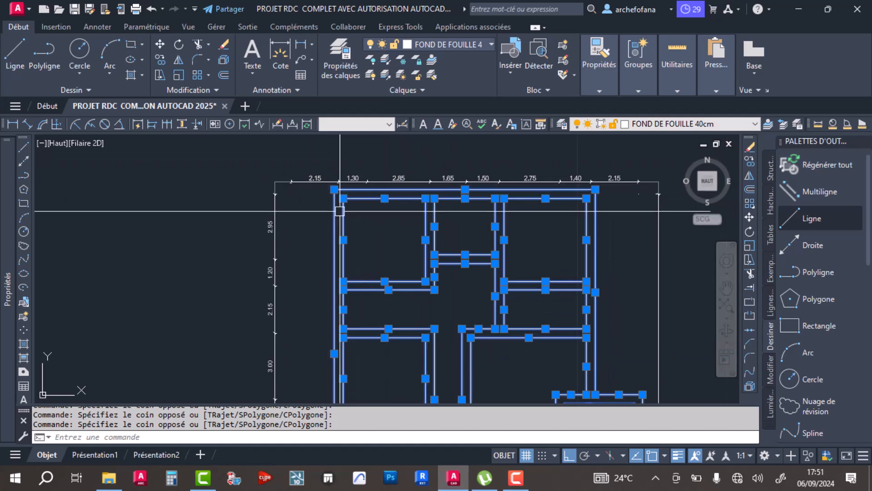
key("Escape")
key("Escape")
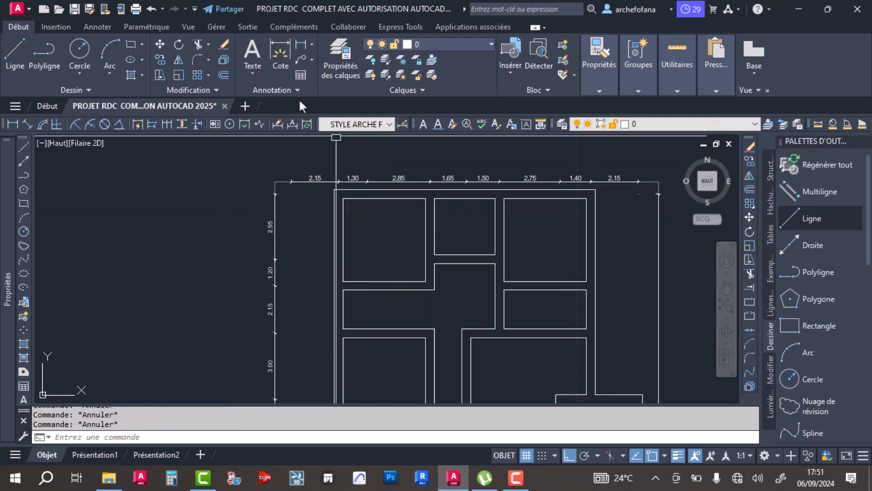
Turn the AXE DE FONDATION layer back on.
left_click(429, 45)
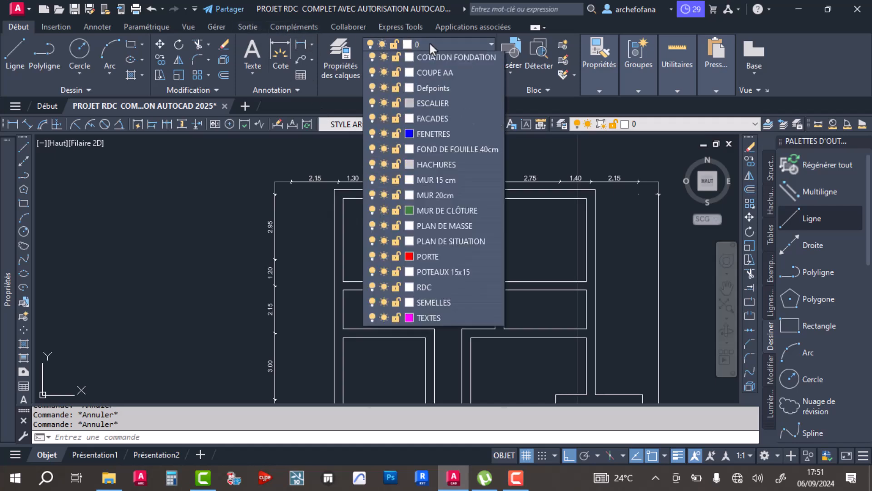
left_click(371, 75)
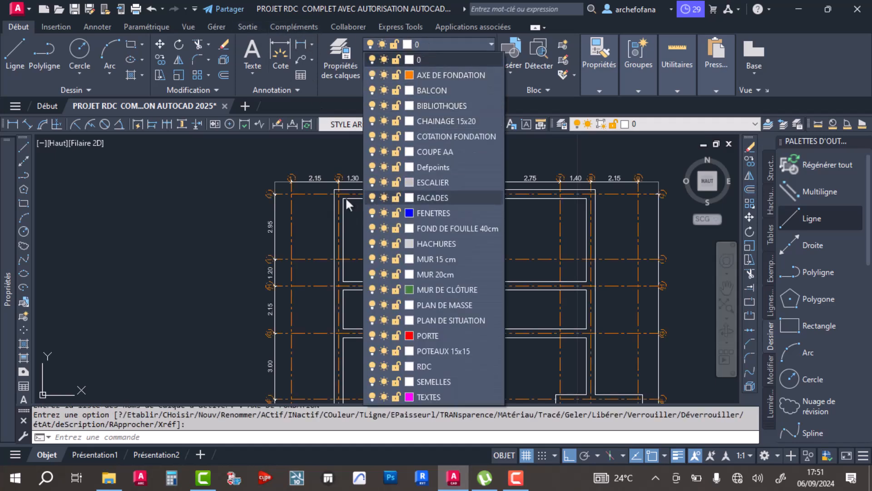
scroll(345, 196, "up", 4)
scroll(345, 195, "down", 5)
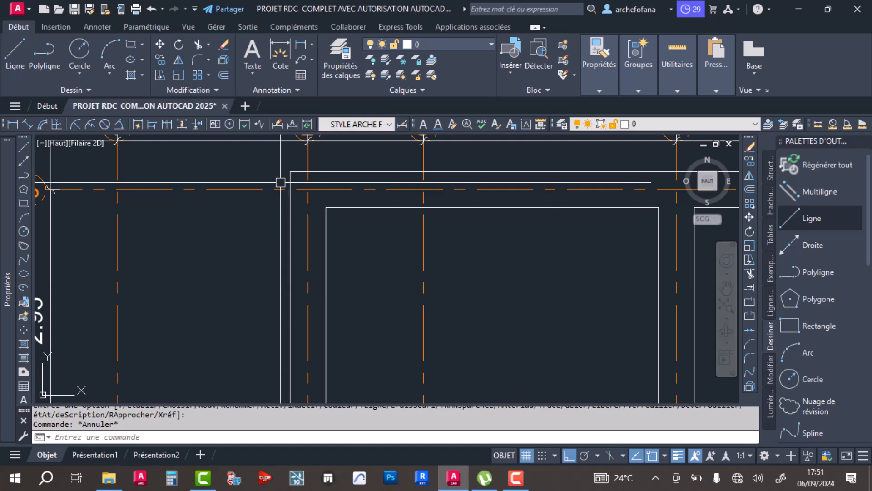
Set the multiline scale to 0.2 with justification Nulle, and leave the command without drawing.
left_click(819, 191)
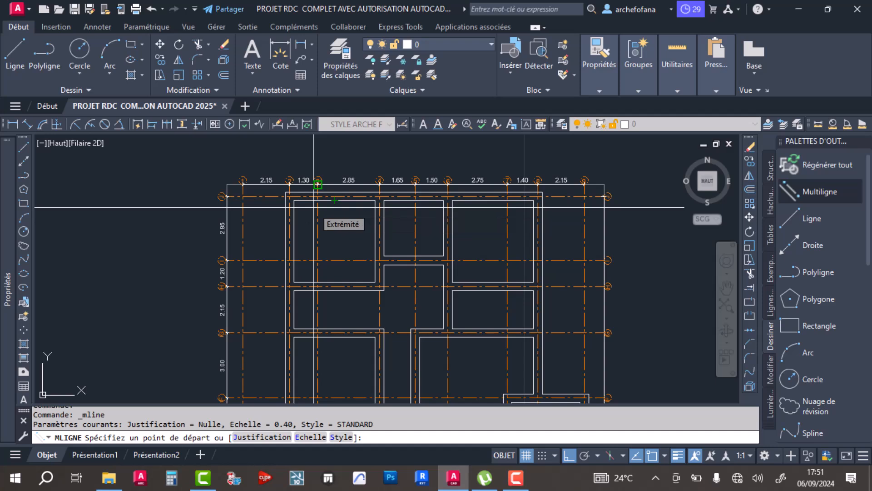
left_click(311, 437)
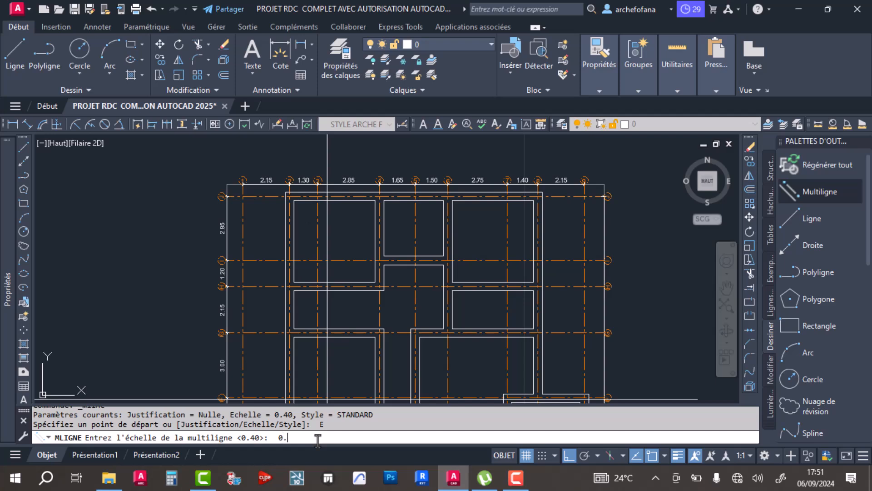
type("0.2")
key("Return")
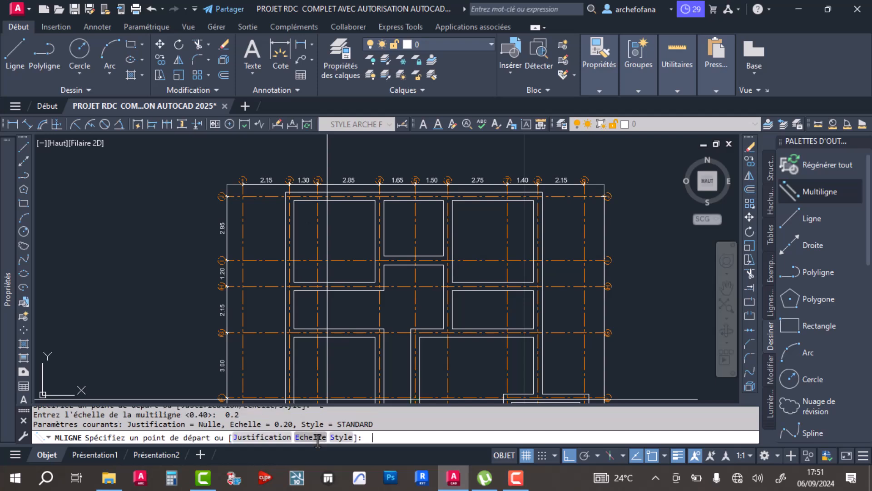
left_click(268, 438)
left_click(275, 437)
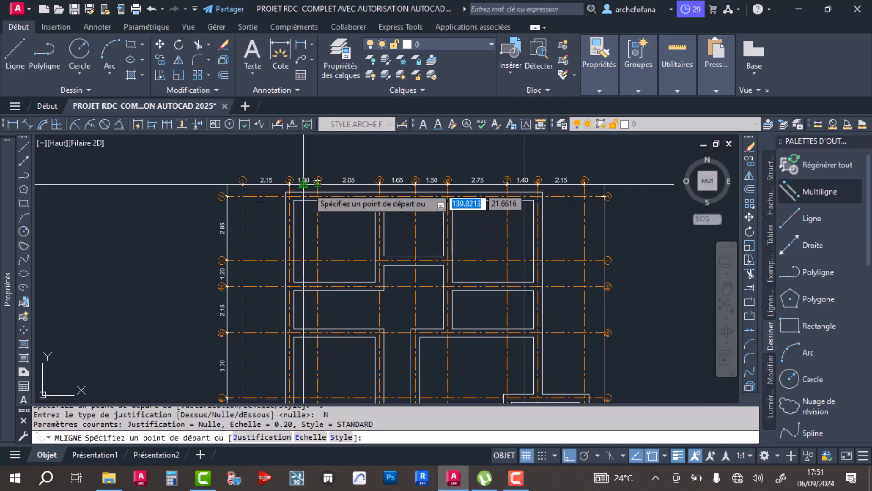
scroll(300, 191, "up", 6)
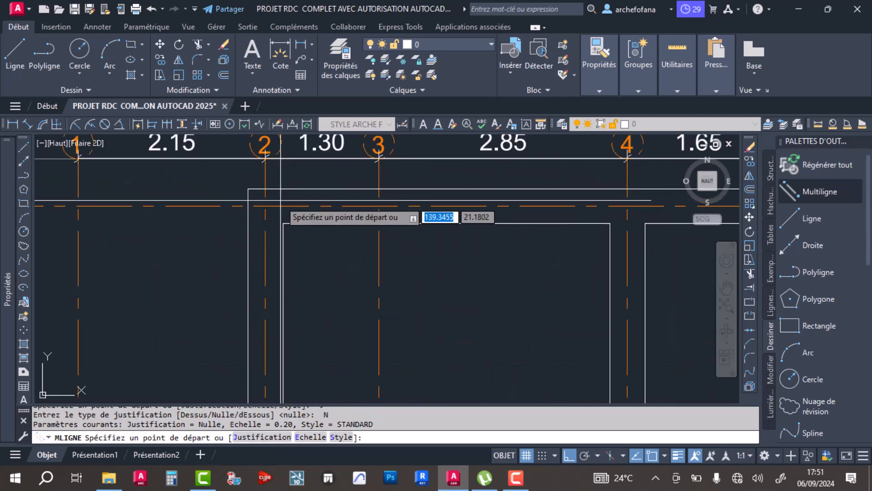
left_click(438, 48)
left_click(438, 48)
key("Escape")
key("Escape")
key("Escape")
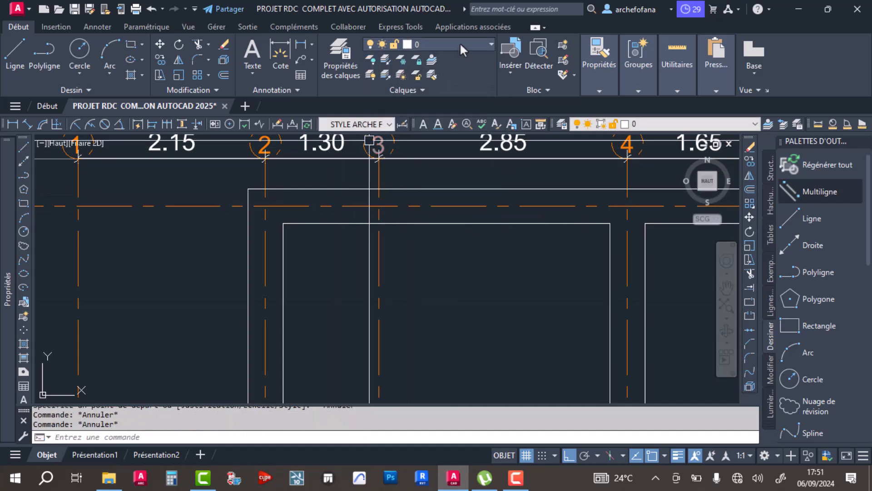
Make MUR 20cm the current layer and turn off the AXE DE FONDATION layer.
left_click(459, 43)
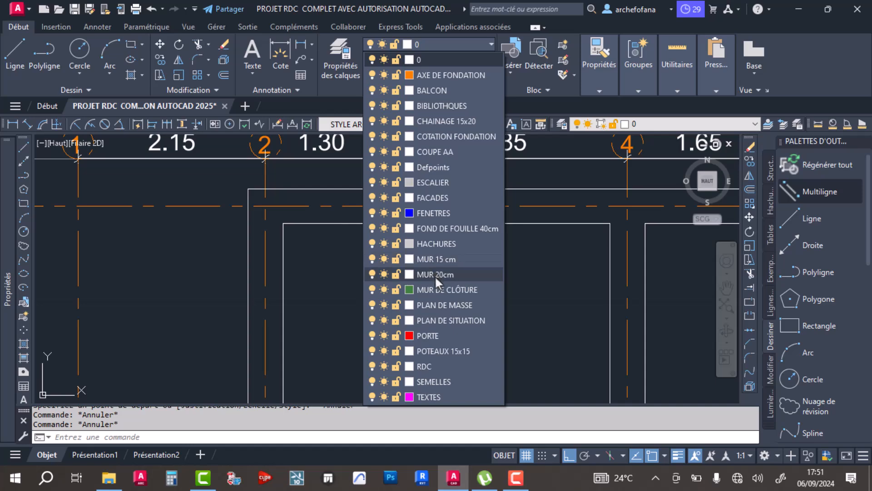
left_click(436, 274)
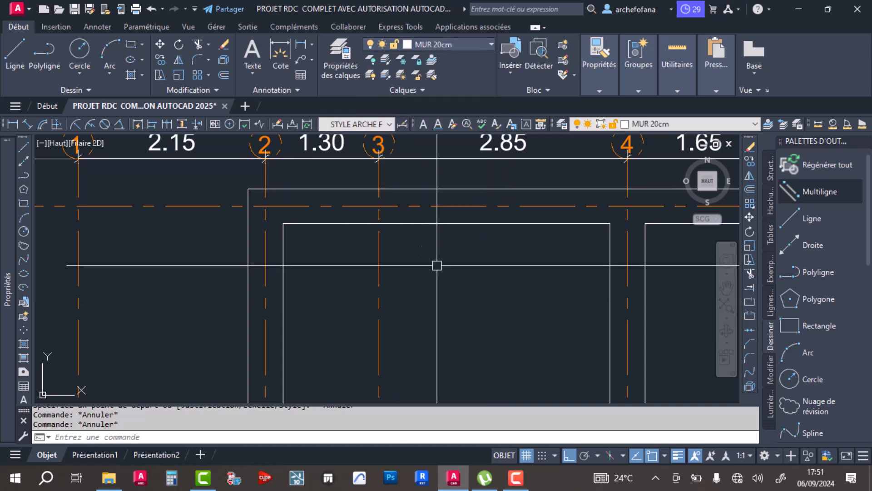
scroll(416, 233, "down", 6)
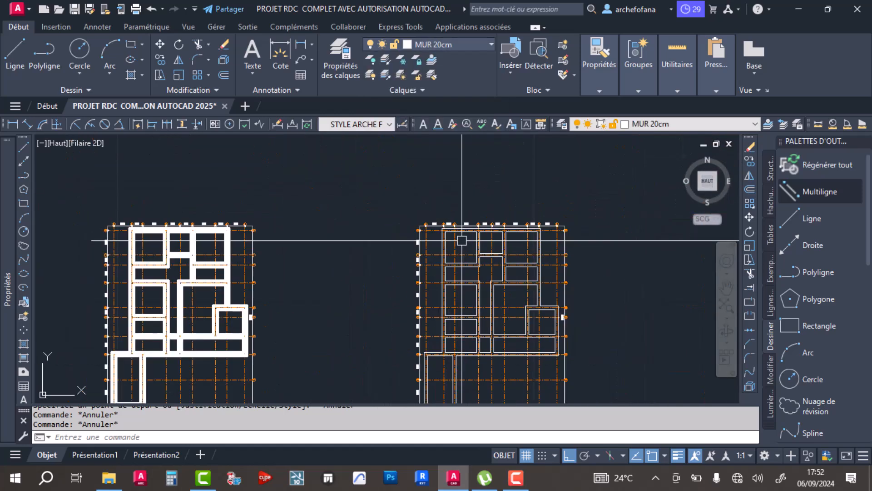
left_click(449, 43)
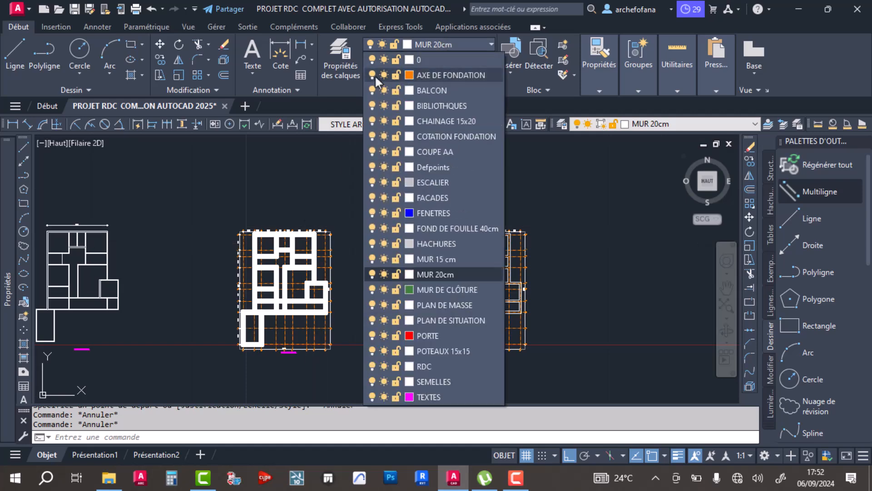
left_click(373, 76)
Select all similar wall lines of the original foundation plan beside the copy and move them to the FOND DE FOUILLE 40cm layer.
scroll(271, 268, "up", 4)
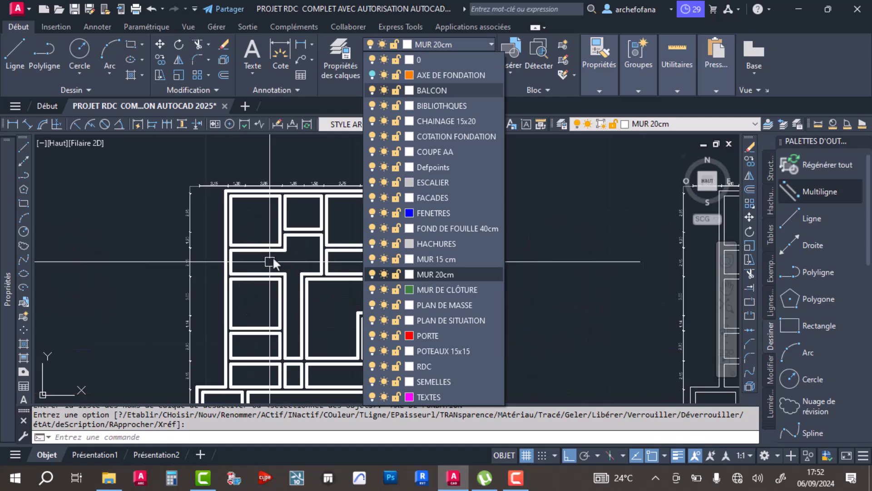
left_click(277, 249)
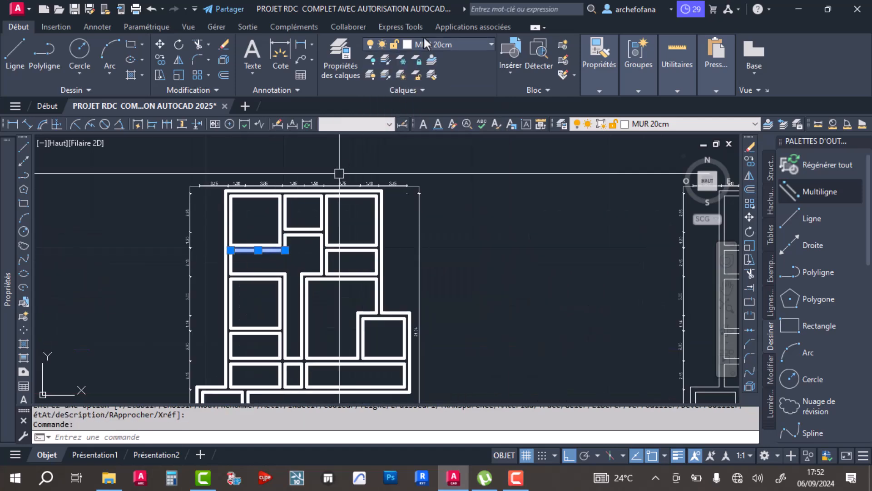
right_click(469, 182)
left_click(521, 353)
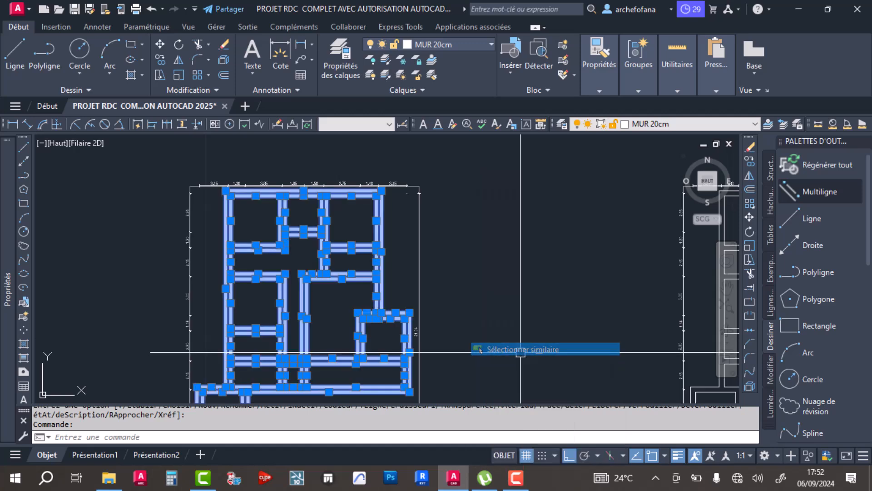
scroll(295, 252, "down", 6)
scroll(295, 252, "down", 2)
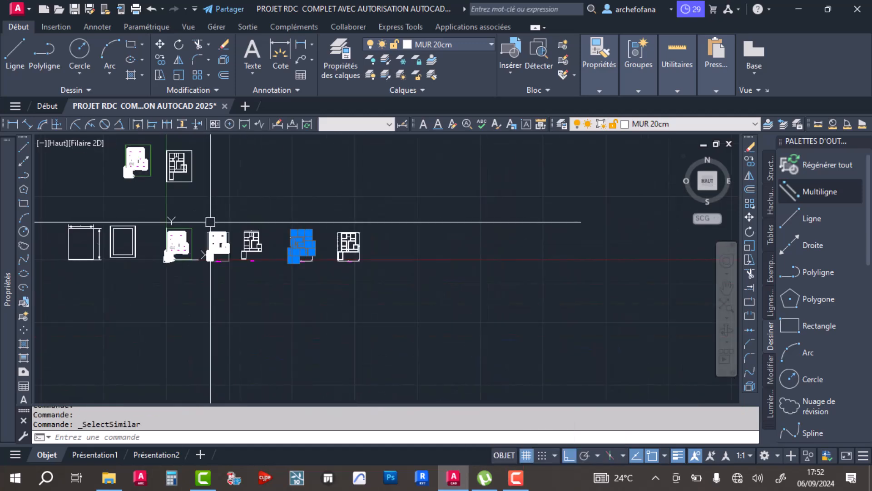
left_click(432, 44)
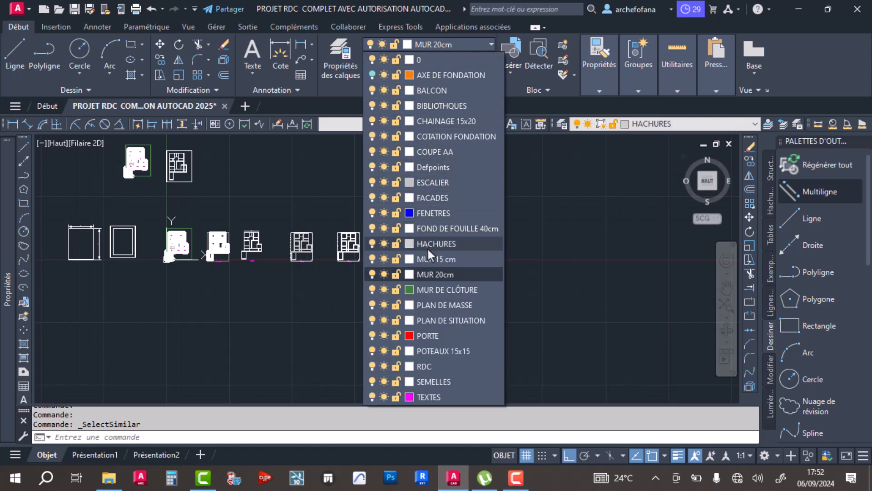
left_click(427, 230)
scroll(347, 259, "up", 3)
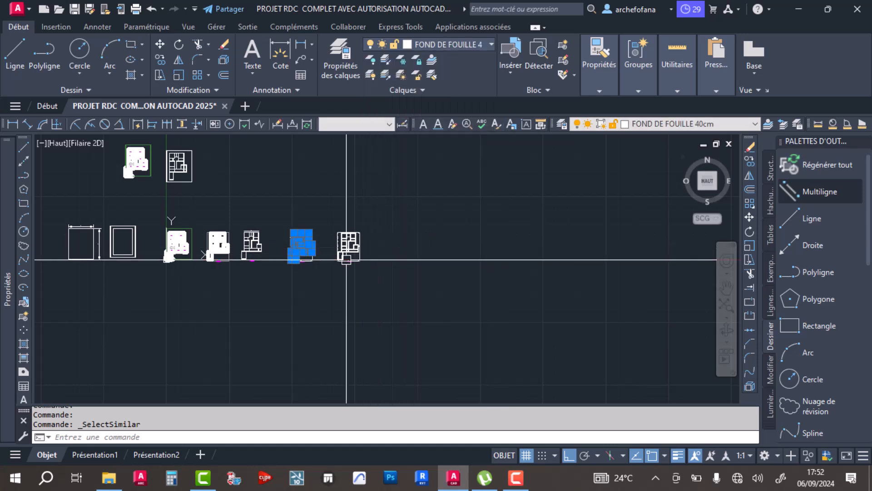
key("Escape")
key("Escape")
Turn on the AXE DE FONDATION layer and save the drawing.
scroll(421, 215, "up", 5)
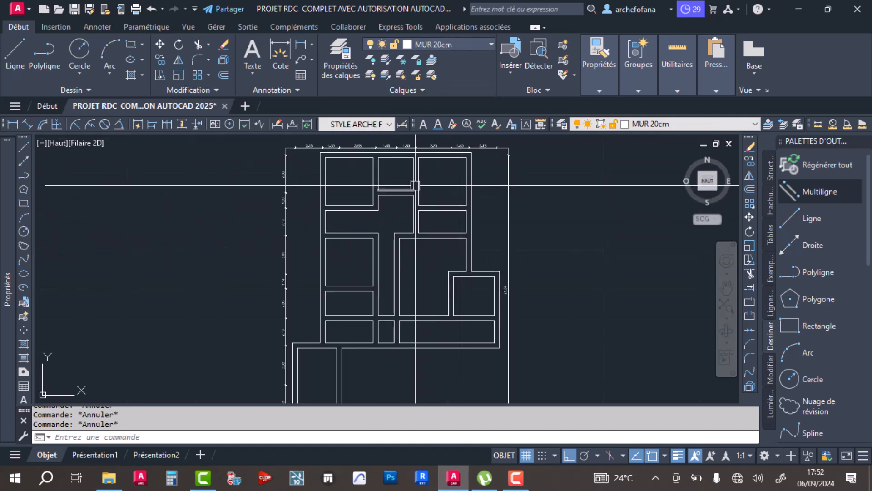
left_click(418, 44)
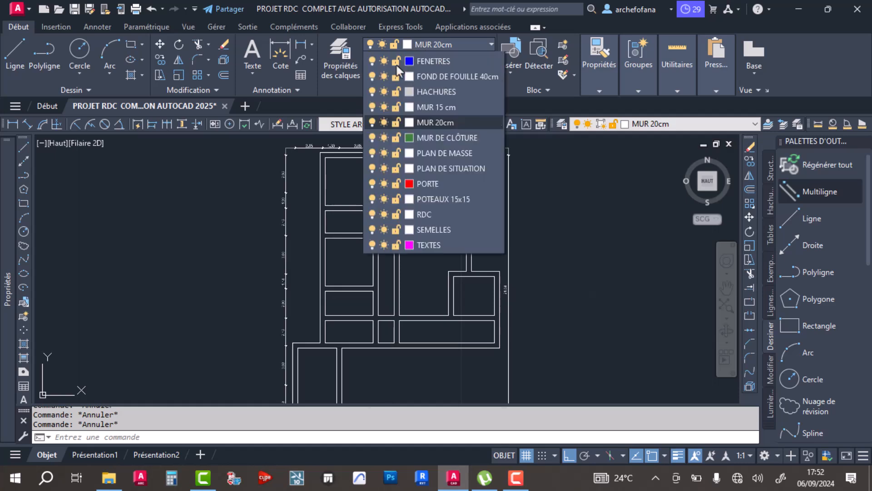
left_click(372, 75)
left_click(514, 207)
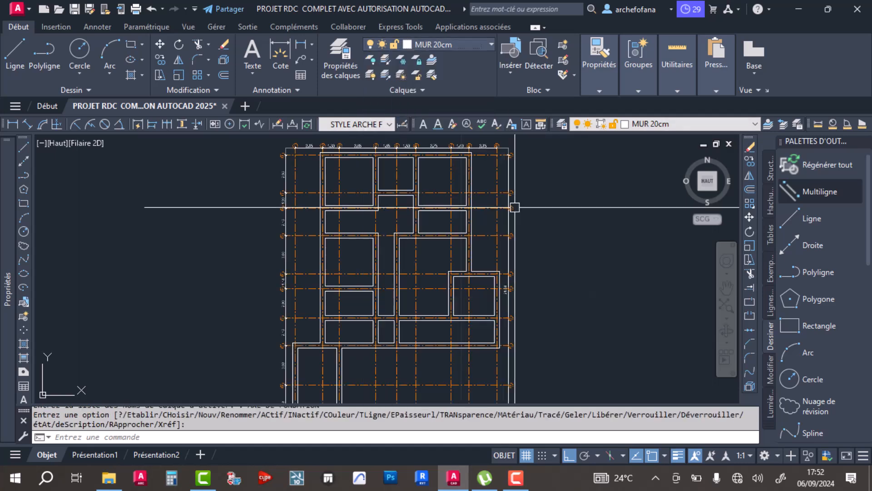
middle_click_drag(415, 185, 416, 245)
key("ctrl+s")
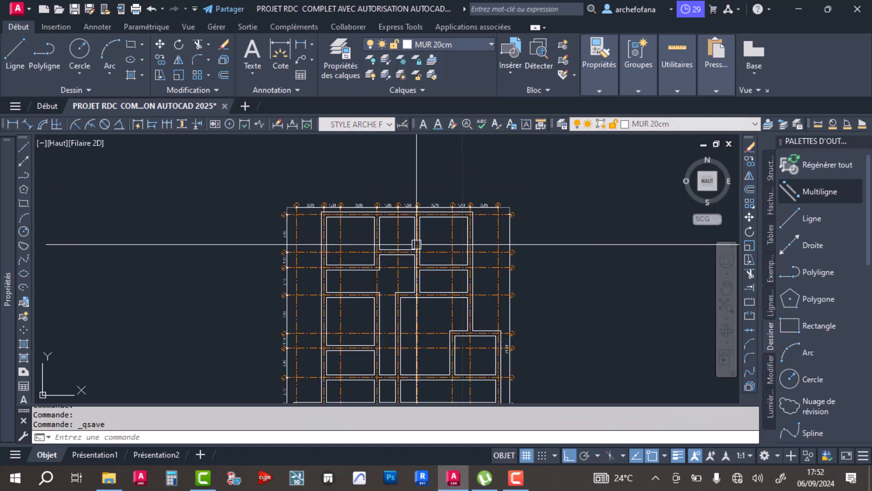
Check the layer of all similar foundation trench lines and the line weight of the MUR 20cm layer.
scroll(417, 245, "up", 6)
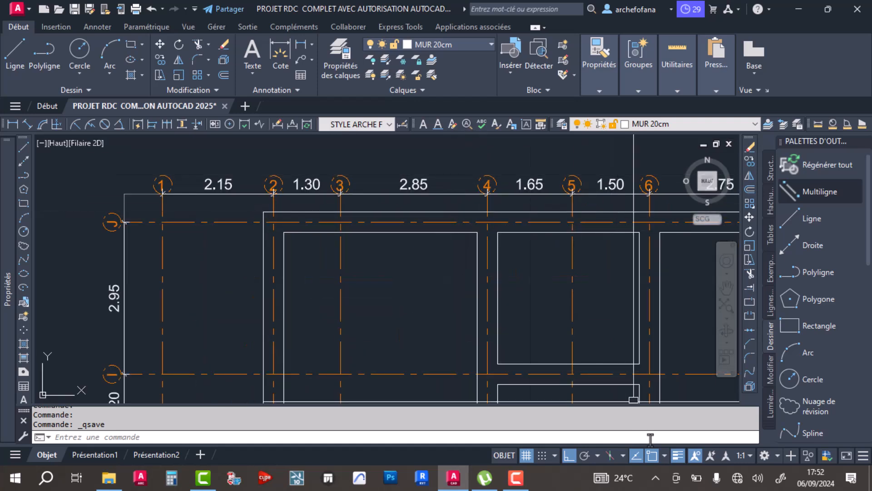
right_click(396, 234)
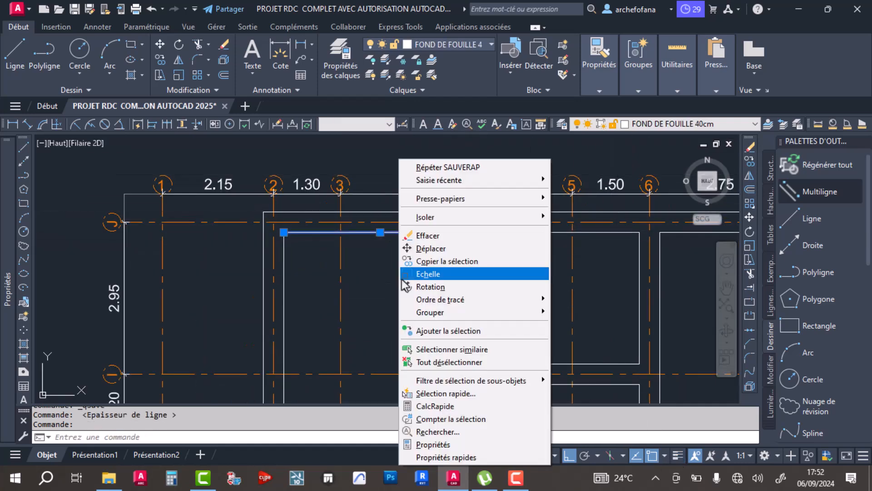
left_click(490, 353)
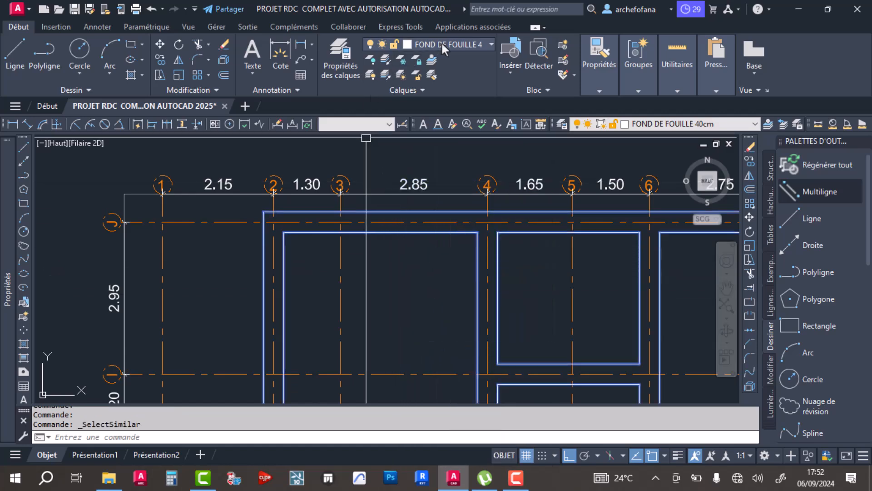
left_click(346, 54)
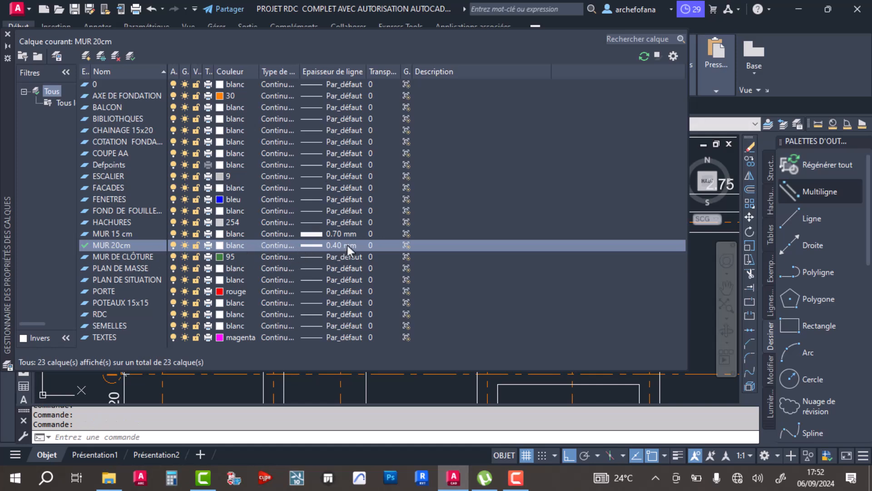
key("Escape")
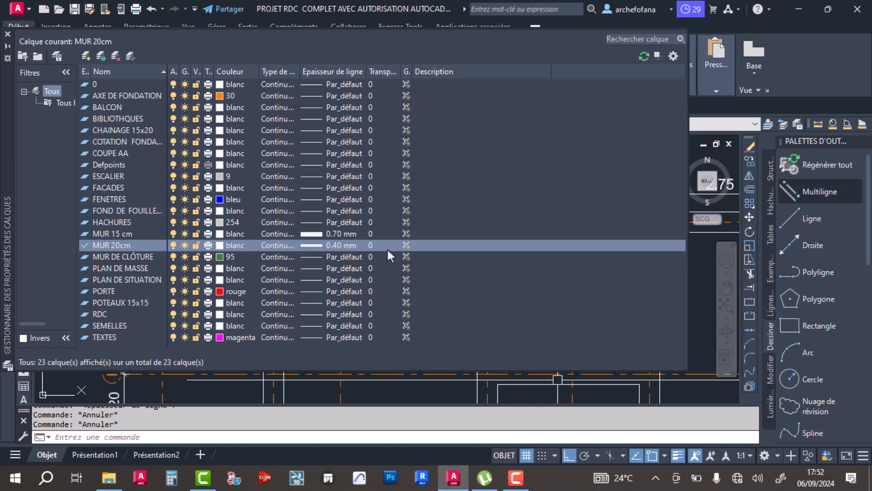
left_click(7, 34)
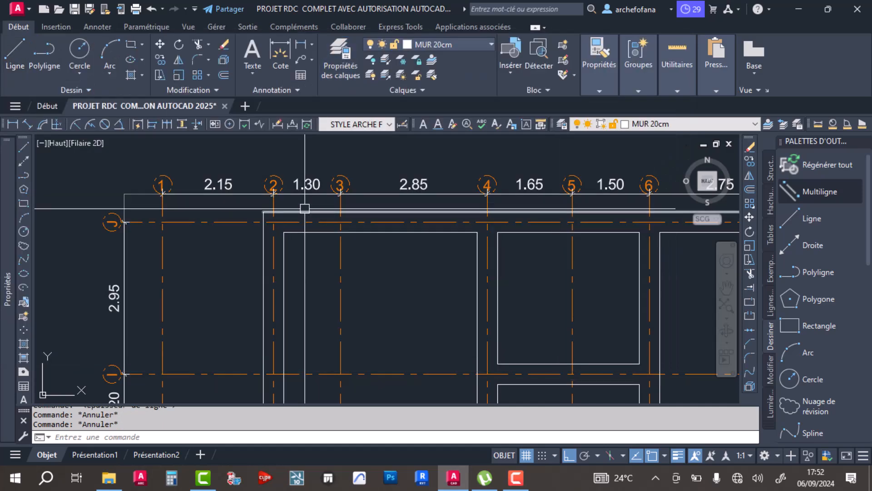
left_click(515, 477)
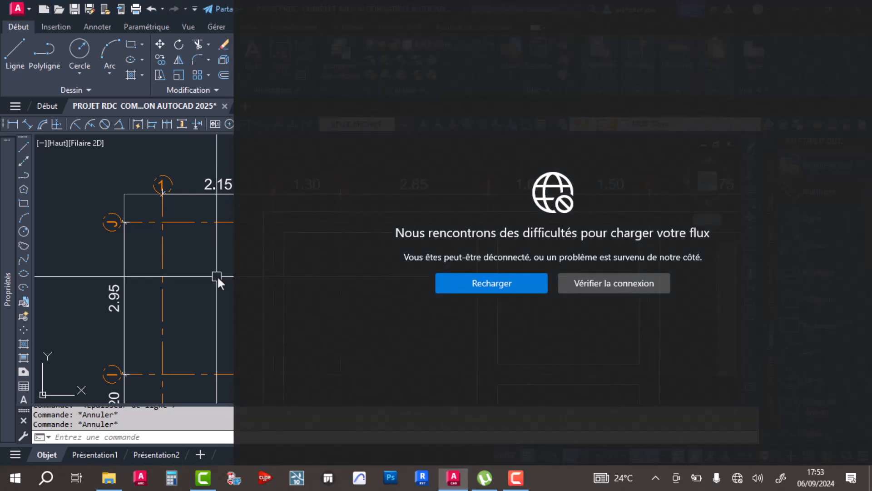
left_click(217, 277)
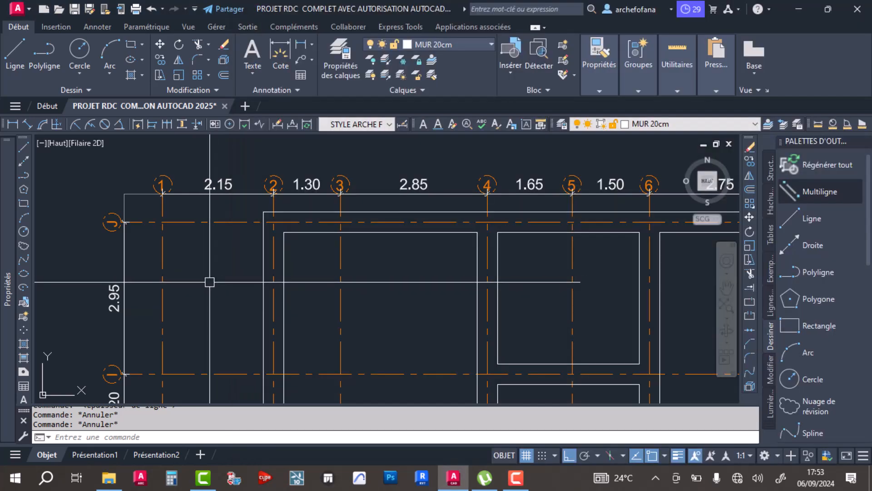
scroll(405, 253, "down", 4)
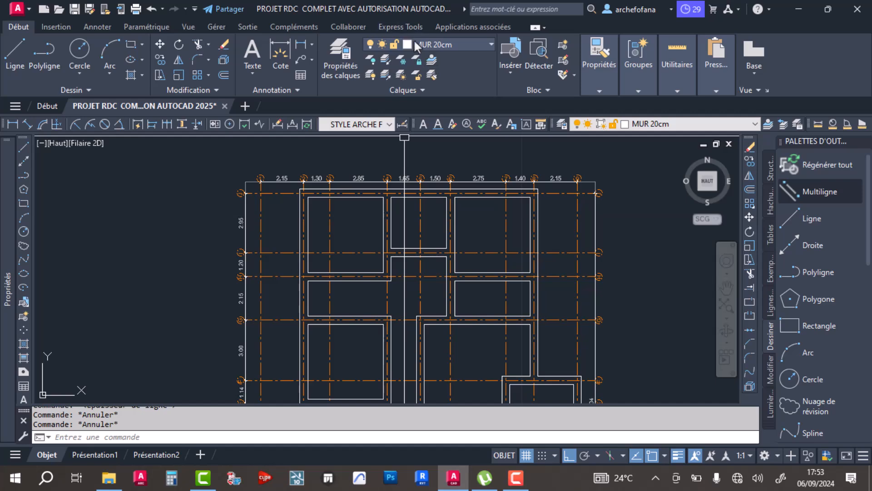
left_click(438, 43)
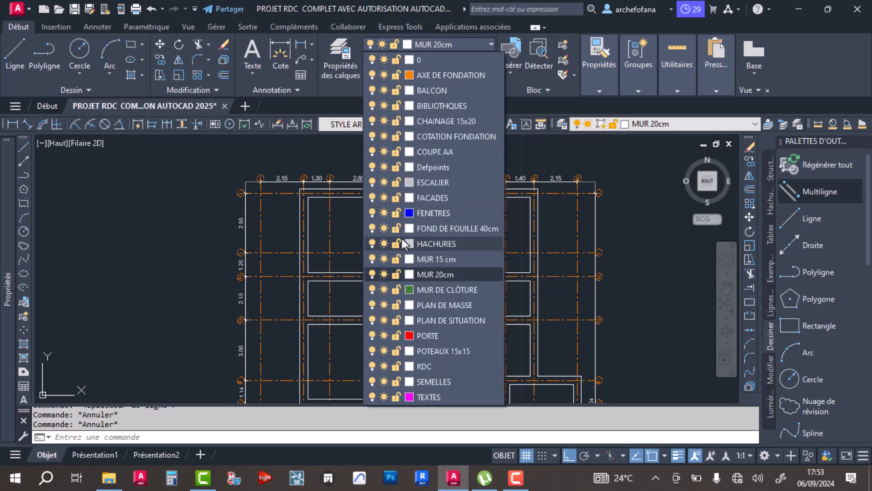
left_click(203, 174)
Start the outer wall multiline at the intersection of axes 2 and J and run it along axis J to axis 8.
scroll(301, 186, "up", 4)
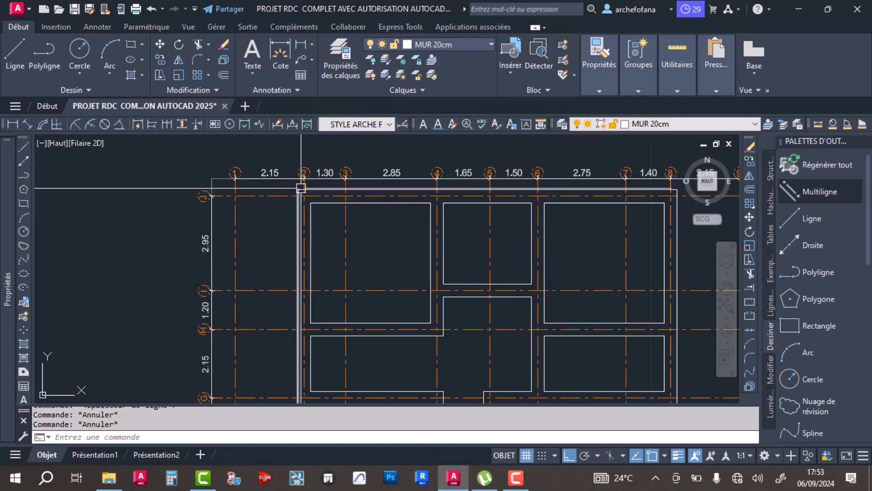
left_click(816, 191)
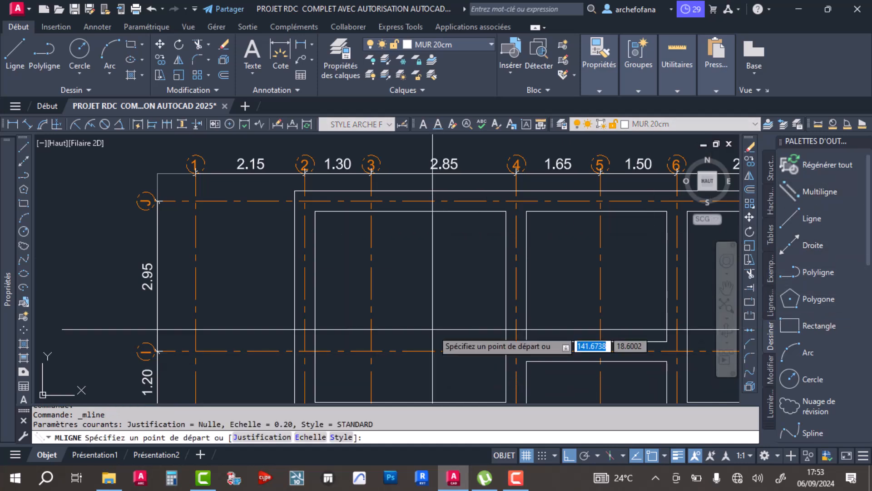
left_click(305, 201)
scroll(429, 200, "up", 3)
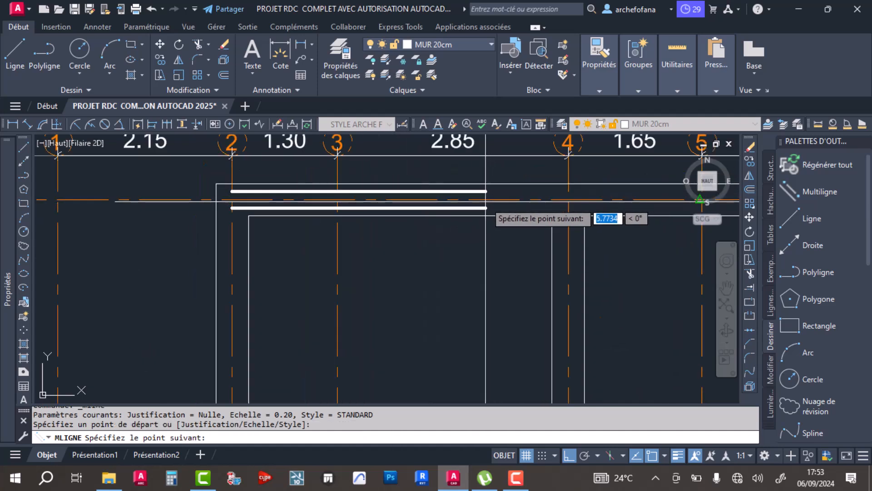
middle_click_drag(552, 220, 120, 254)
middle_click_drag(366, 261, 109, 263)
middle_click_drag(425, 260, 332, 268)
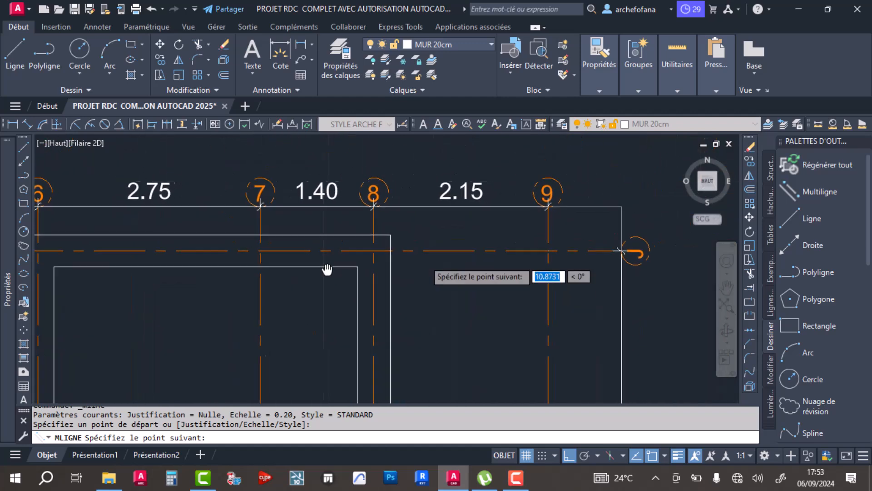
left_click(379, 250)
Continue the outer wall down axis 8 to the fourth horizontal axis below J, then across to axis 9.
middle_click_drag(377, 373, 376, 192)
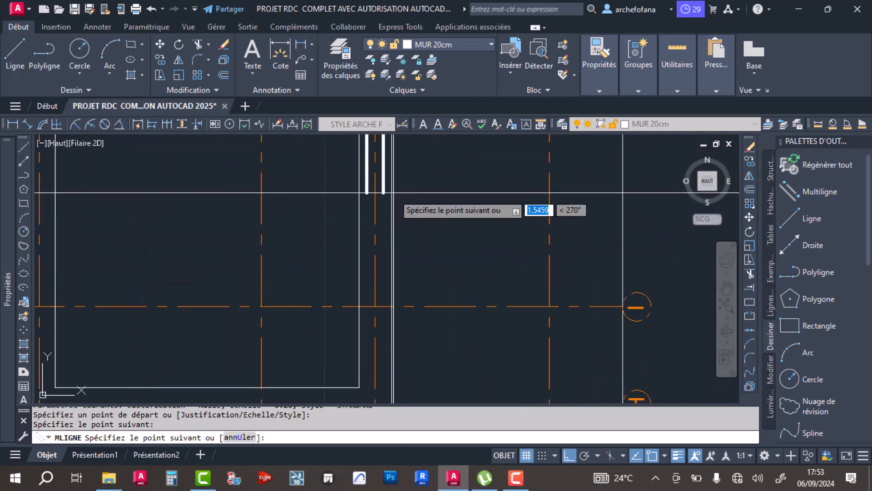
scroll(376, 193, "down", 3)
scroll(377, 358, "up", 3)
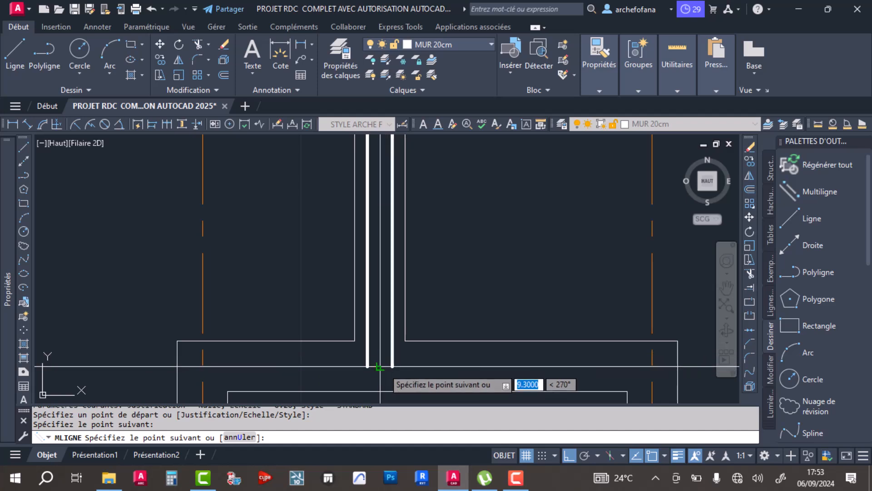
left_click(381, 366)
middle_click_drag(380, 366, 209, 290)
left_click(481, 290)
Continue the outer wall down axis 9 to axis C, then along axis C to axis 3.
scroll(483, 330, "down", 4)
middle_click_drag(486, 356, 477, 132)
middle_click_drag(467, 343, 467, 229)
scroll(469, 252, "up", 6)
left_click(475, 282)
scroll(475, 284, "down", 3)
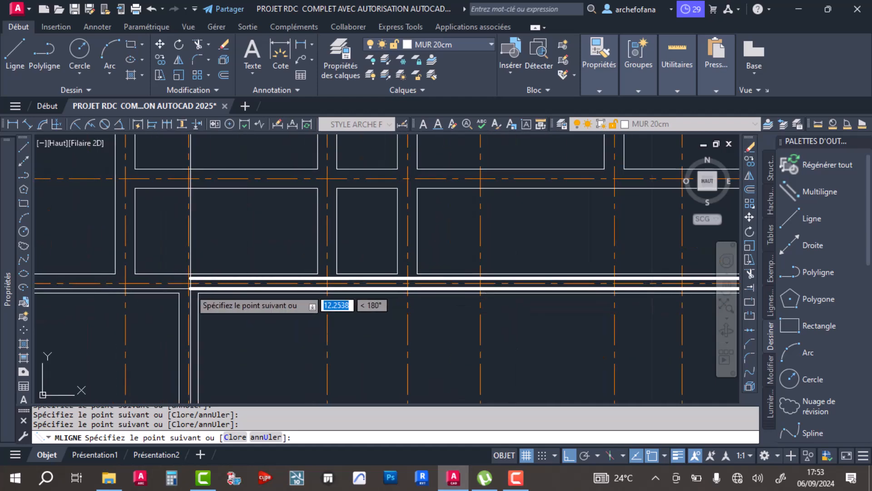
Continue the outer wall down axis 3 to the lowest trench, then along it to axis 1.
middle_click_drag(191, 361, 256, 160)
scroll(257, 387, "up", 6)
scroll(230, 352, "down", 5)
middle_click_drag(230, 353, 479, 344)
scroll(225, 347, "up", 5)
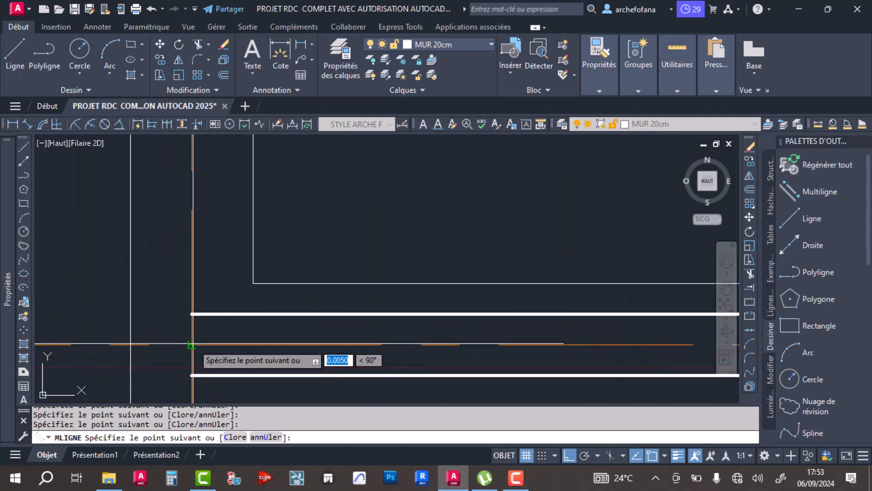
Continue the outer wall up axis 1 to axis C, then along axis C to axis 2.
scroll(199, 276, "down", 6)
middle_click_drag(200, 214, 211, 380)
scroll(204, 334, "up", 6)
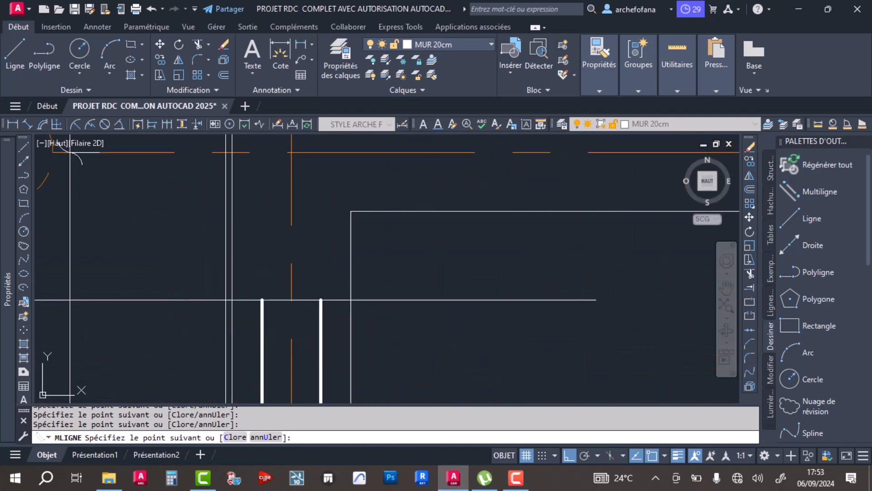
left_click(291, 153)
scroll(318, 245, "down", 5)
middle_click_drag(359, 236, 314, 282)
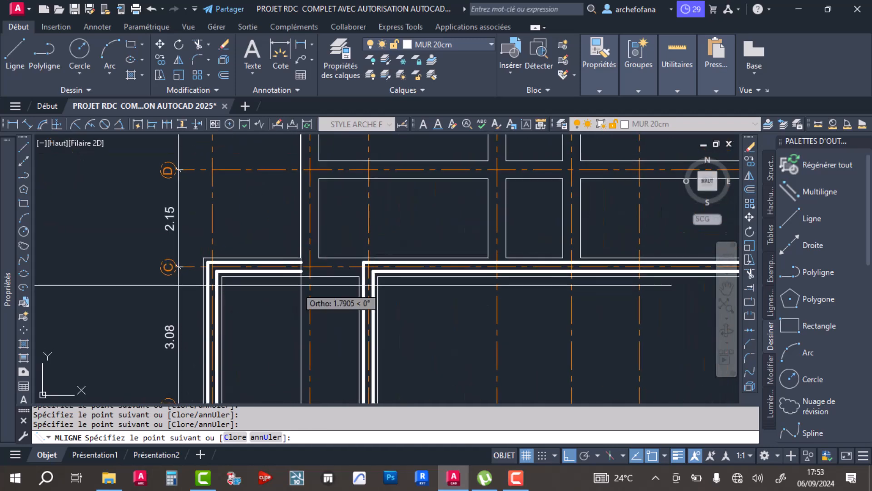
scroll(318, 271, "up", 5)
left_click(319, 242)
Bring the outer wall up axis 2 to its starting corner on axis J and finish the multiline.
scroll(322, 228, "down", 5)
middle_click_drag(322, 200, 311, 394)
middle_click_drag(332, 234, 323, 319)
scroll(312, 291, "up", 5)
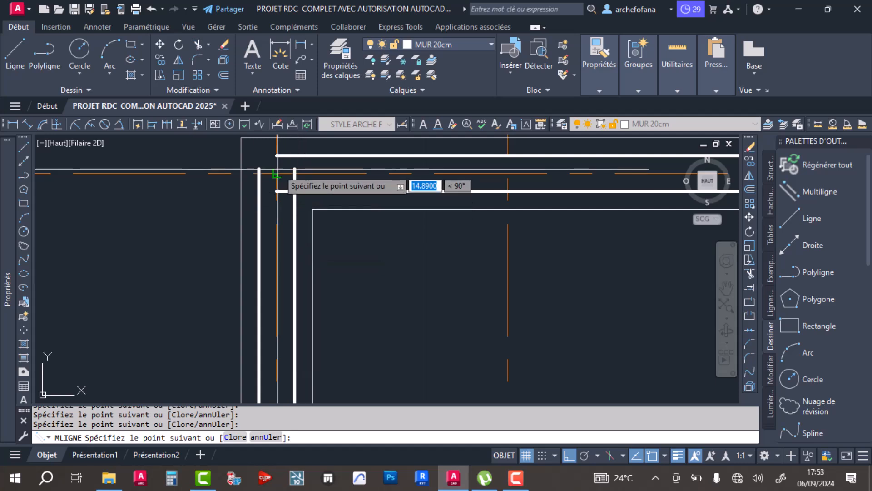
key("Return")
Draw an inner wall from the axis J wall down axis 4 to axis H, then along H to the axis 2 wall.
scroll(318, 223, "down", 3)
key("Return")
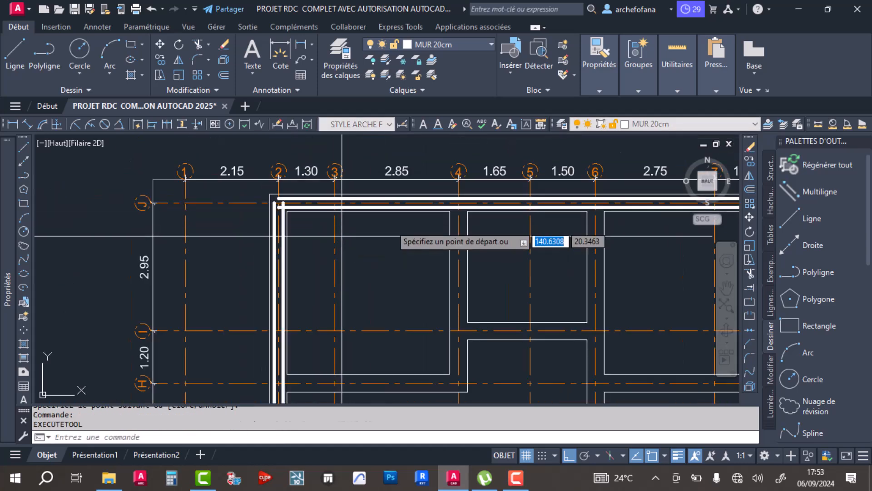
scroll(493, 228, "up", 5)
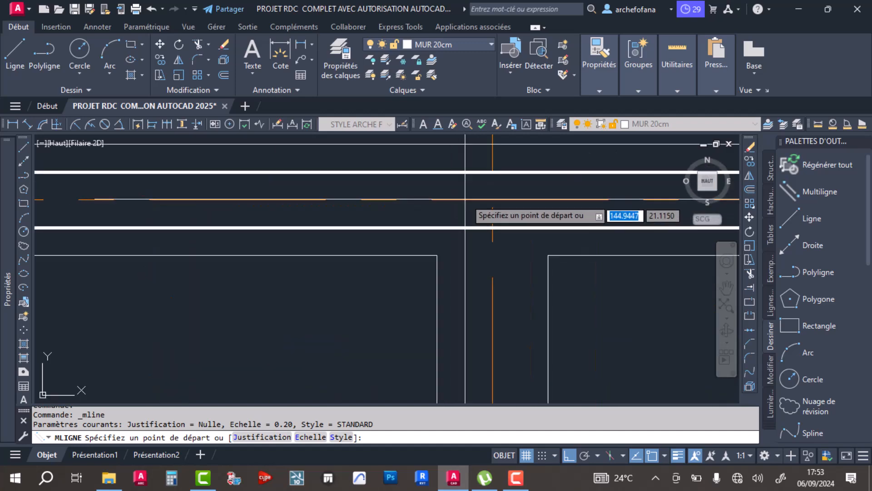
left_click(493, 228)
scroll(574, 346, "down", 4)
scroll(486, 313, "up", 4)
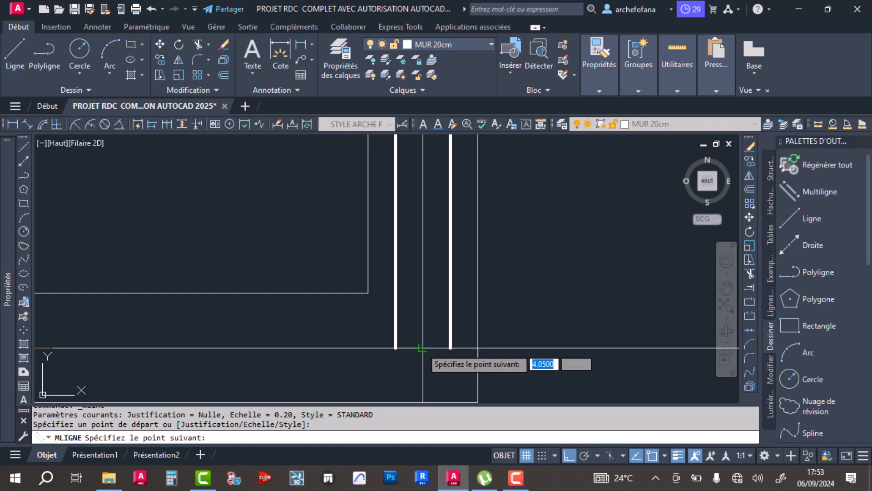
left_click(423, 348)
scroll(240, 344, "down", 6)
middle_click_drag(236, 341, 374, 336)
scroll(176, 333, "up", 8)
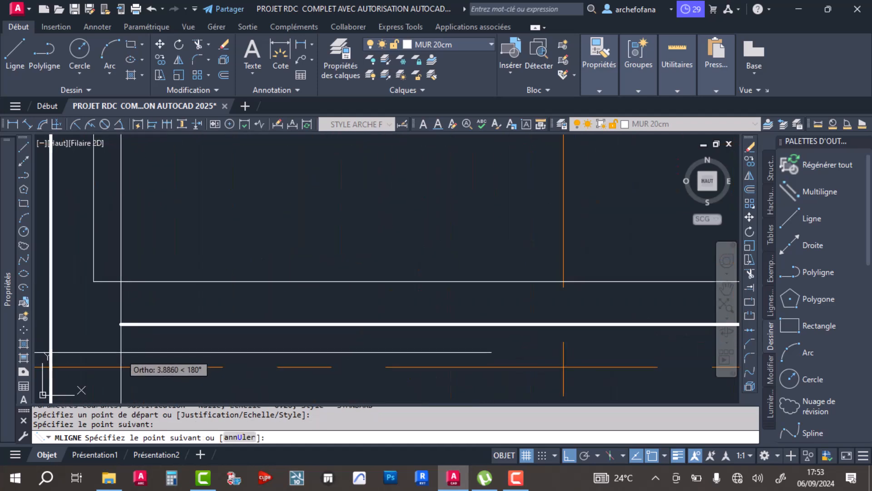
middle_click_drag(119, 354, 229, 289)
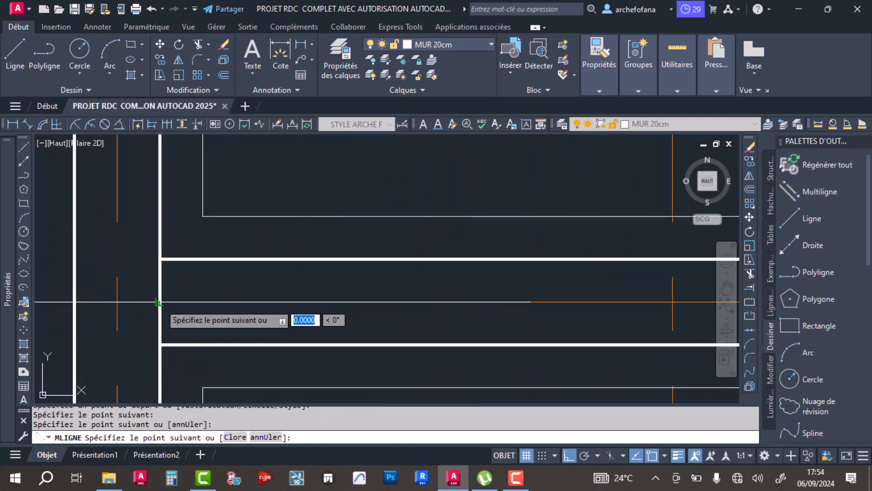
key("Return")
Draw an inner wall along axis H from the inner face of the axis 8 wall to axis 6.
scroll(185, 302, "down", 8)
key("Return")
scroll(377, 290, "up", 5)
middle_click_drag(403, 273, 231, 280)
left_click(614, 285)
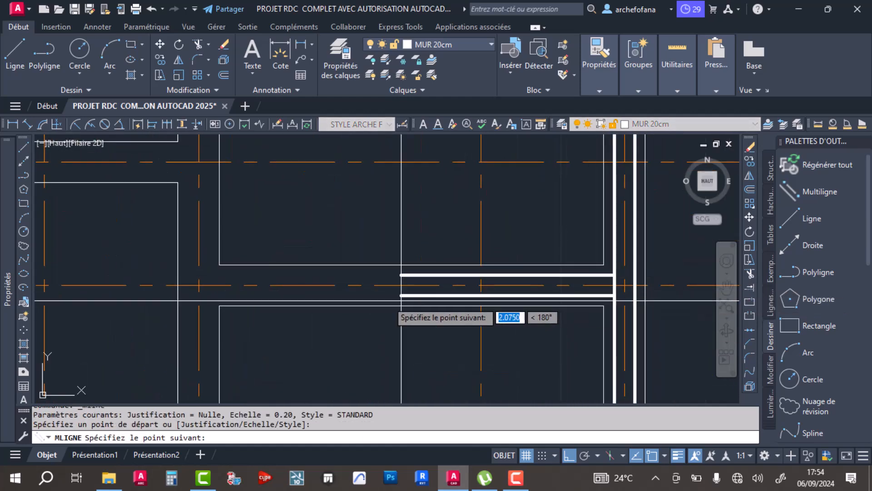
left_click(198, 285)
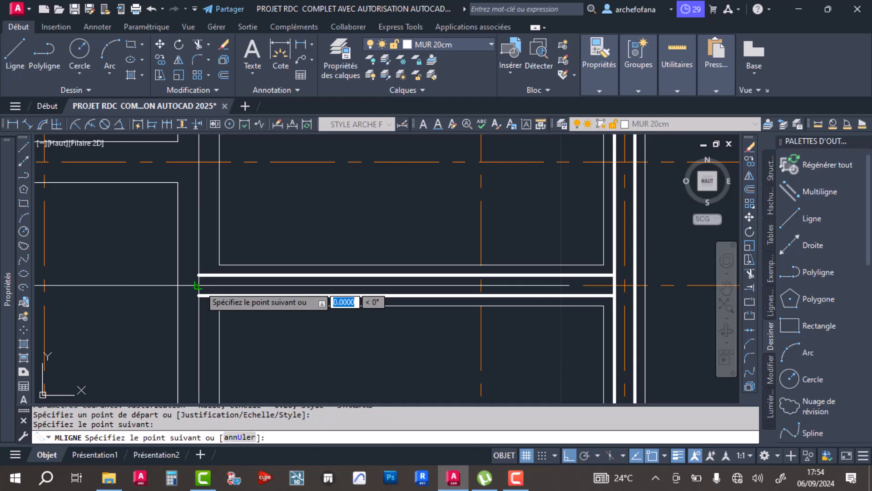
scroll(211, 215, "down", 5)
middle_click_drag(211, 215, 233, 346)
key("Escape")
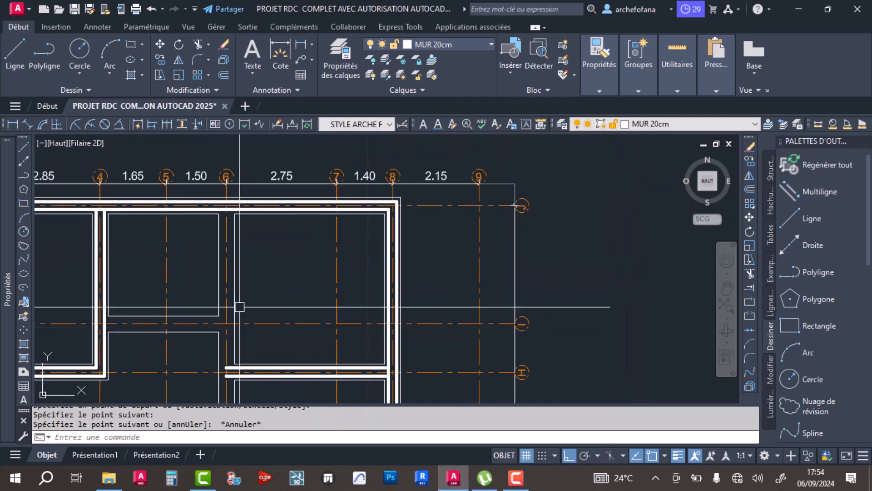
Draw an inner wall along axis 6 from the inner face of the axis J wall down to axis G.
key("Return")
scroll(222, 210, "up", 8)
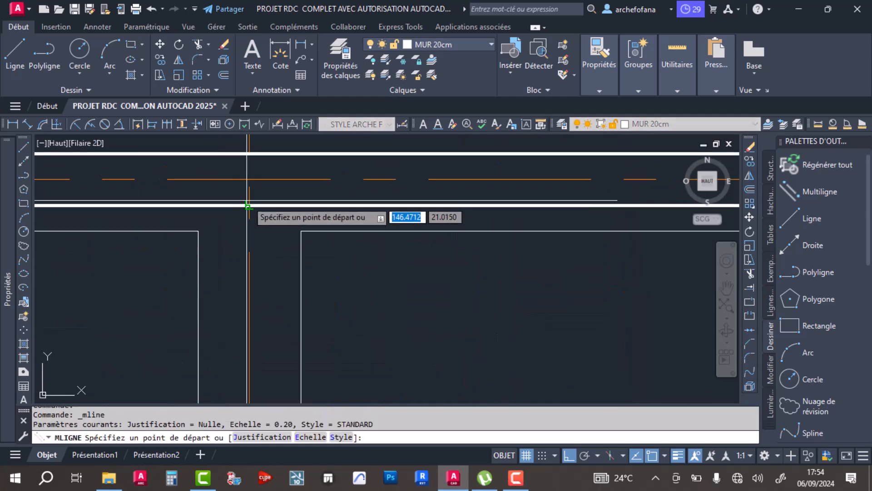
left_click(249, 205)
scroll(254, 254, "down", 6)
scroll(256, 313, "up", 9)
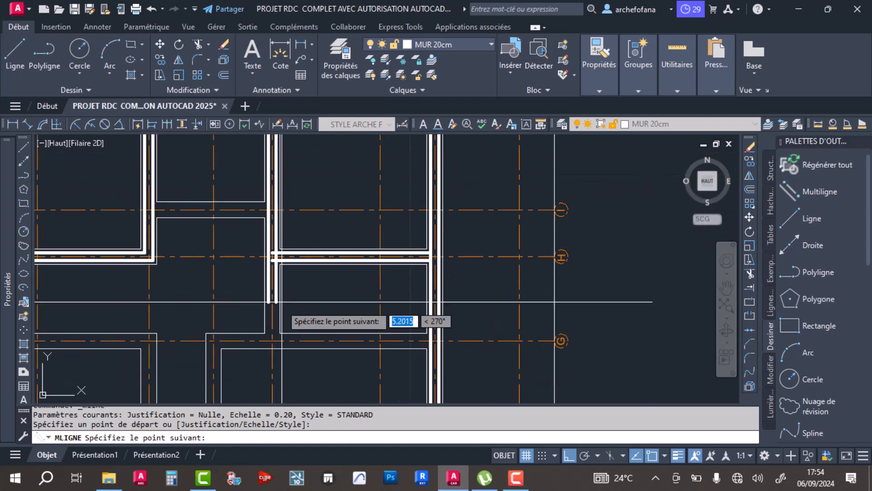
left_click(253, 337)
key("Return")
Draw an inner wall along axis G from the inner face of the axis 8 wall to axis 5.
scroll(253, 334, "down", 6)
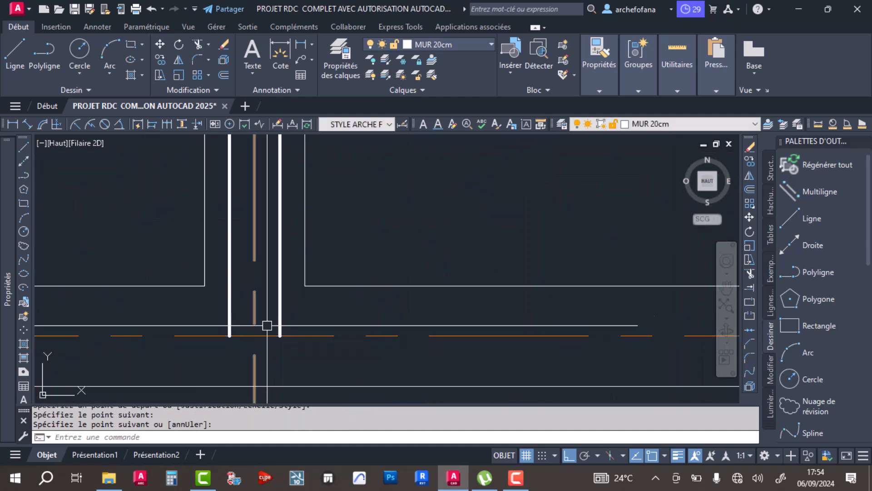
key("Return")
scroll(471, 301, "up", 8)
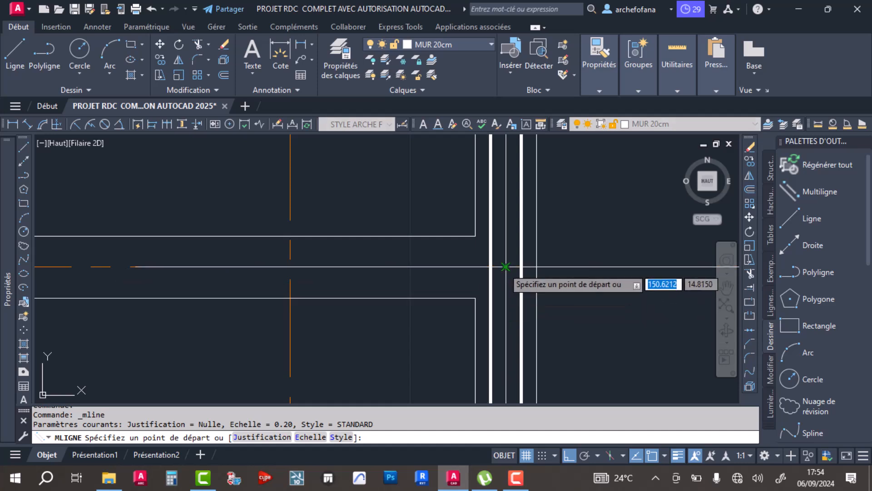
left_click(490, 267)
scroll(400, 286, "down", 4)
scroll(227, 287, "up", 5)
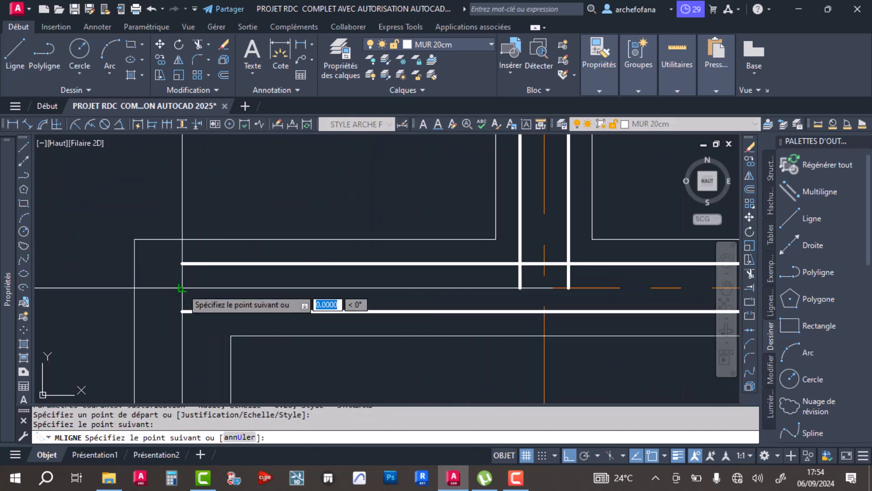
Continue the wall from the corner at axes G and 5 down axis 5 to the centre of the axis C wall.
scroll(206, 354, "down", 5)
middle_click_drag(208, 353, 249, 193)
middle_click_drag(258, 323, 266, 159)
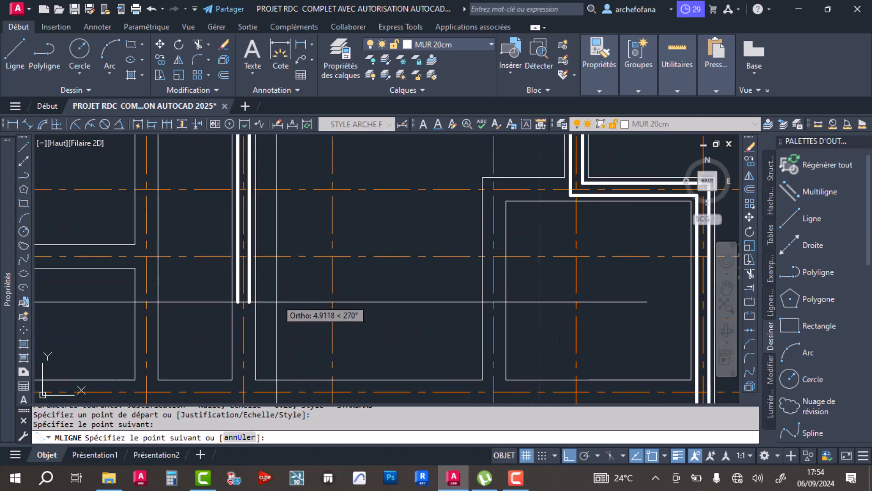
middle_click_drag(272, 348, 298, 209)
scroll(278, 372, "up", 6)
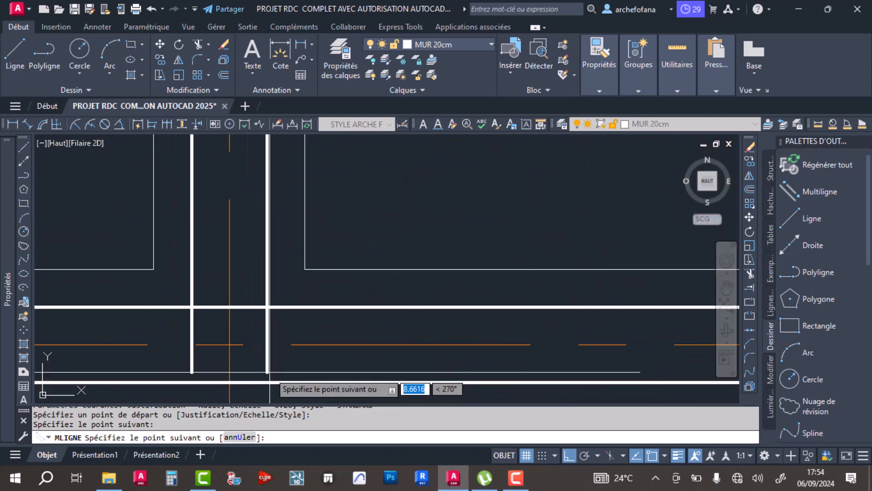
left_click(229, 345)
scroll(229, 345, "down", 4)
scroll(320, 280, "up", 1)
key("Return")
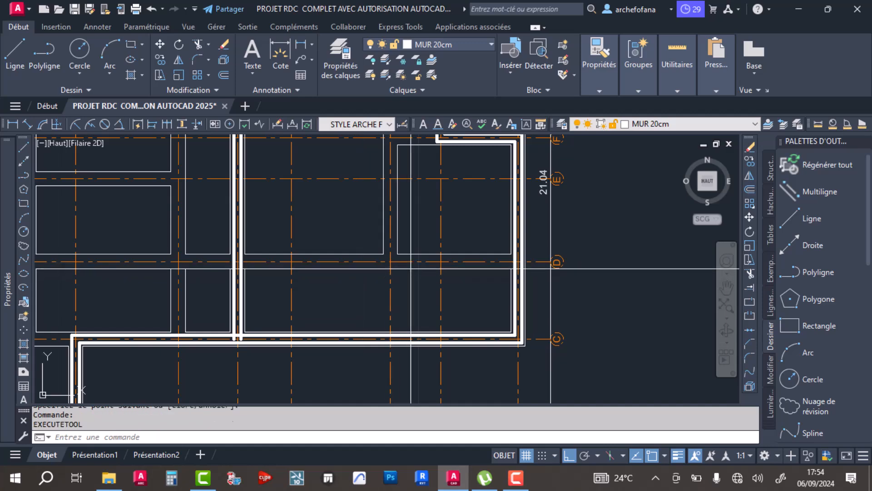
Draw an inner wall along axis D from the inner face of the axis 9 wall to the inner face of the axis 2 wall.
key("Return")
scroll(516, 269, "up", 5)
left_click(516, 269)
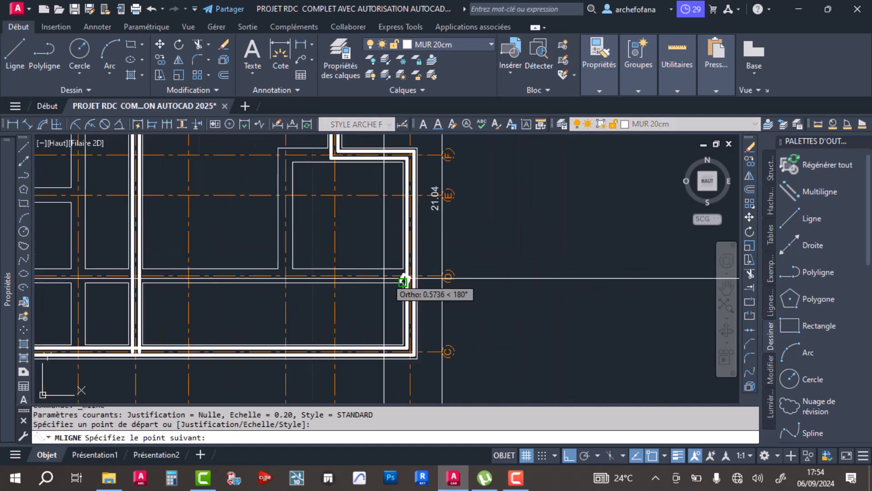
scroll(485, 296, "down", 5)
scroll(195, 291, "up", 5)
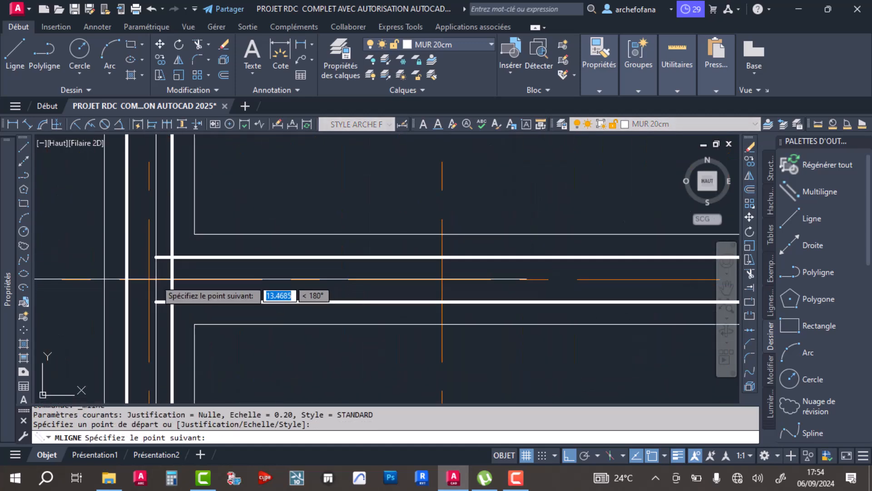
scroll(170, 278, "up", 3)
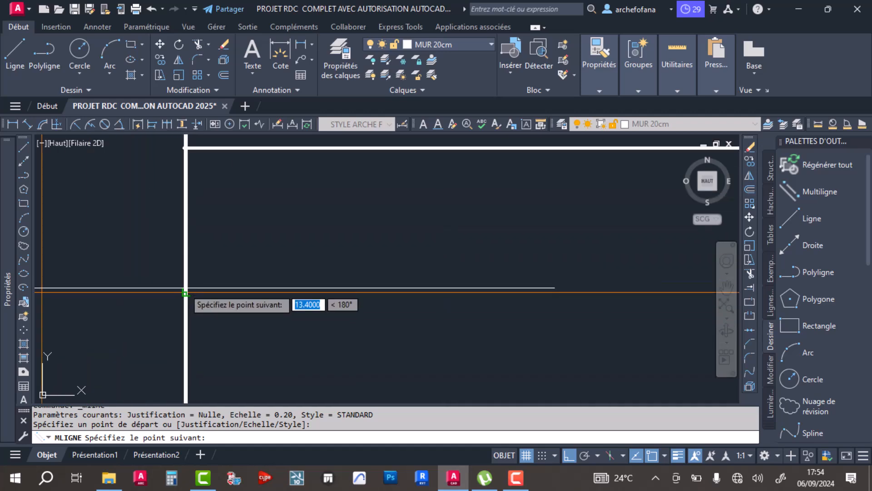
left_click(186, 292)
scroll(274, 306, "down", 7)
key("Return")
Draw an inner wall along axis E from the inner face of the axis 2 wall to axis 4.
scroll(334, 234, "down", 6)
middle_click_drag(389, 220, 261, 294)
key("Return")
scroll(211, 267, "up", 8)
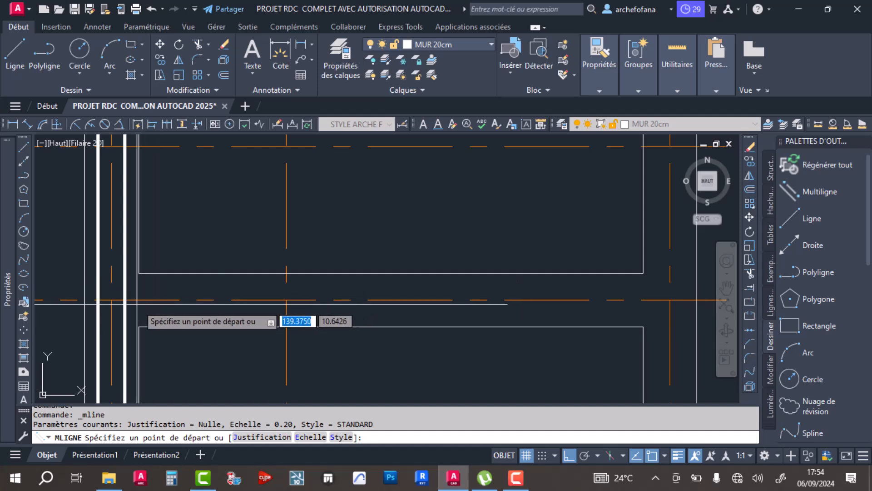
left_click(124, 300)
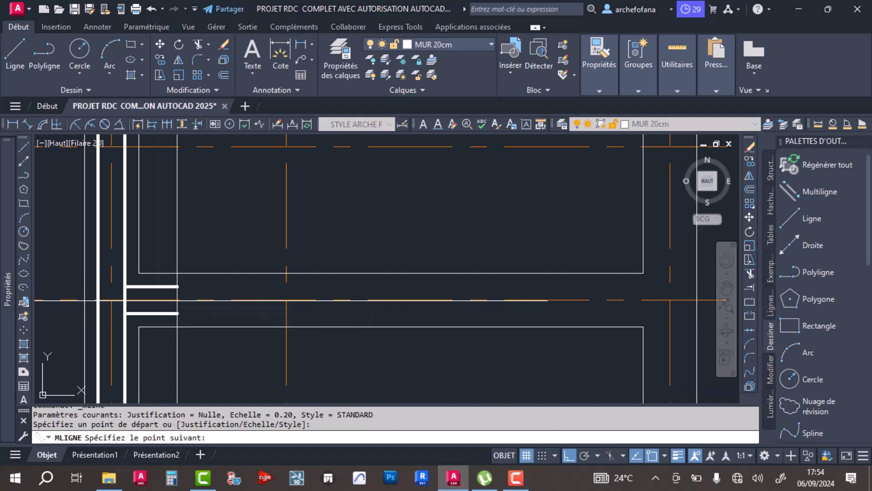
left_click(668, 300)
key("Return")
scroll(551, 304, "down", 6)
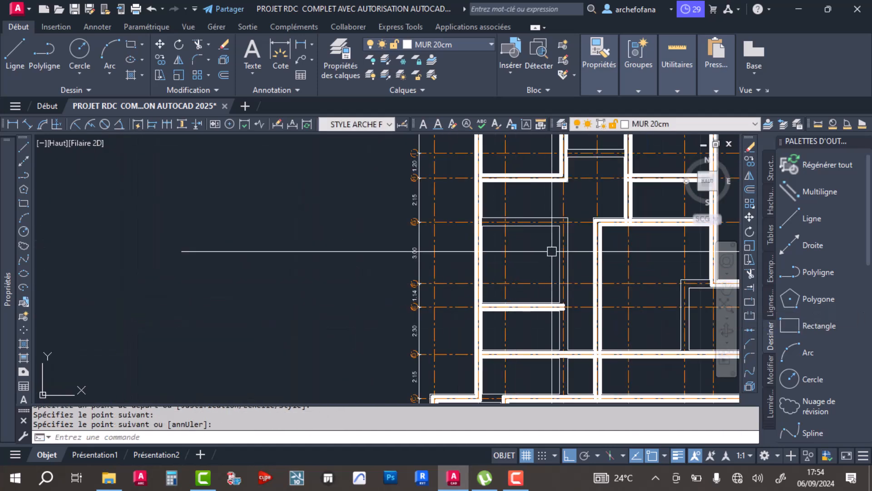
Draw an inner wall along axis G from the axis 2 wall to axis 4, continuing down axis 4 to the inner face of the axis C wall.
key("Return")
scroll(411, 224, "up", 6)
left_click(345, 251)
scroll(345, 251, "down", 4)
scroll(413, 267, "up", 5)
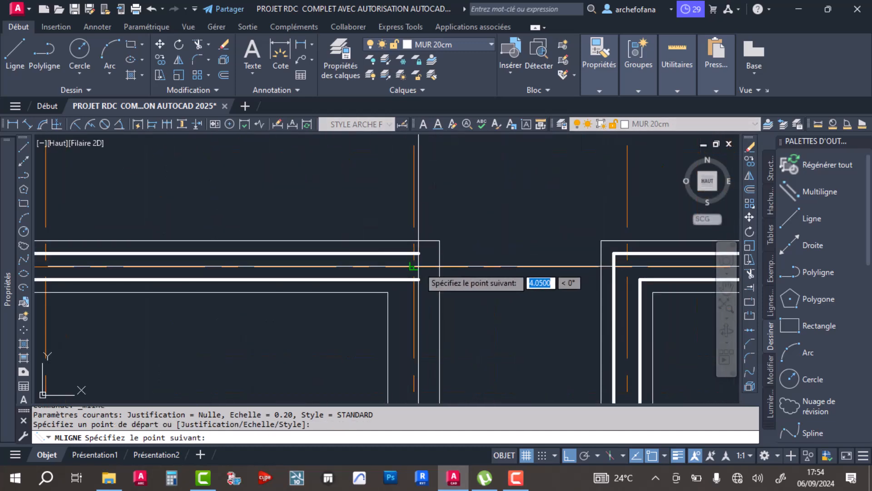
left_click(413, 267)
scroll(413, 267, "down", 4)
scroll(403, 220, "up", 3)
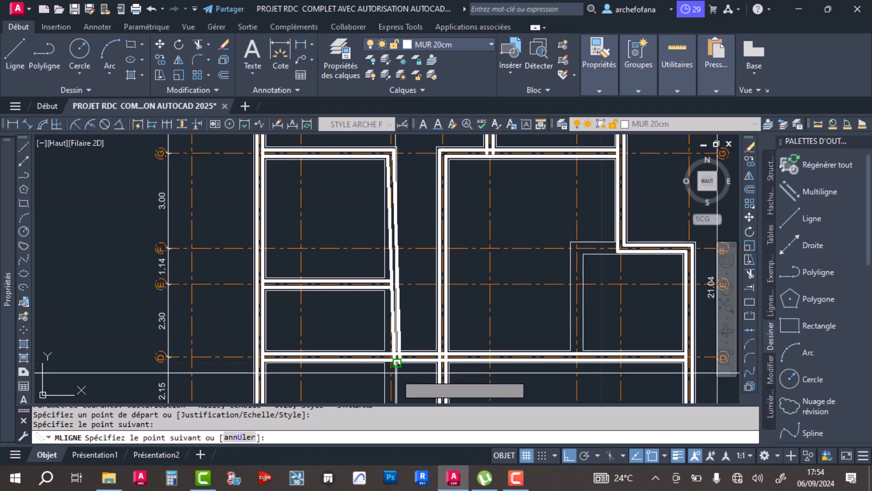
scroll(411, 262, "up", 5)
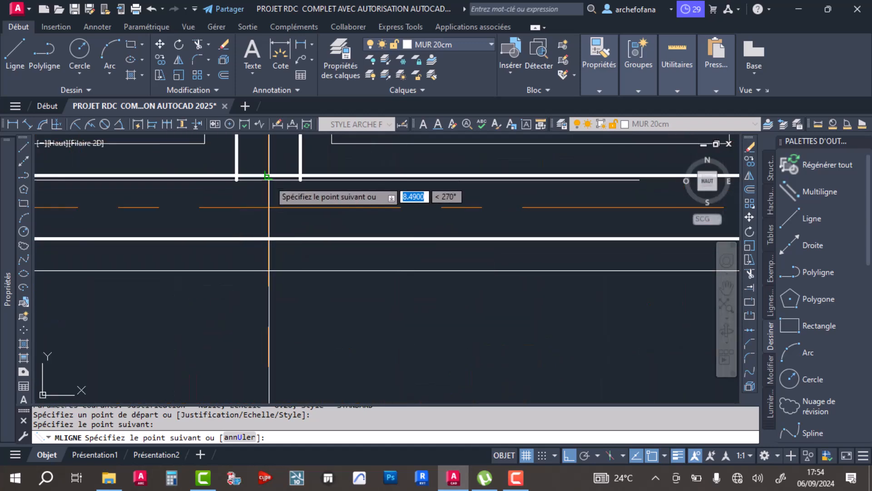
left_click(268, 270)
key("Return")
scroll(363, 291, "down", 5)
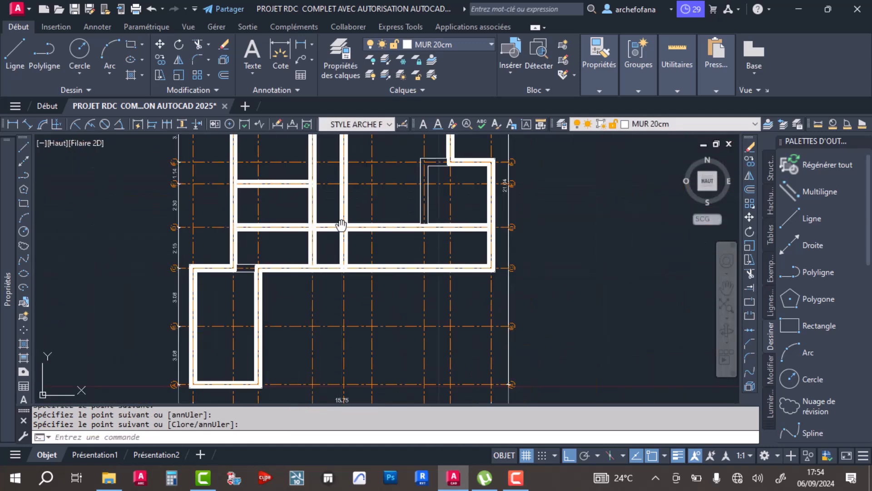
Draw an inner wall from the upper face of the axis D wall up axis 7 to axis F, then along F to the axis 8 wall.
key("Return")
scroll(372, 318, "up", 8)
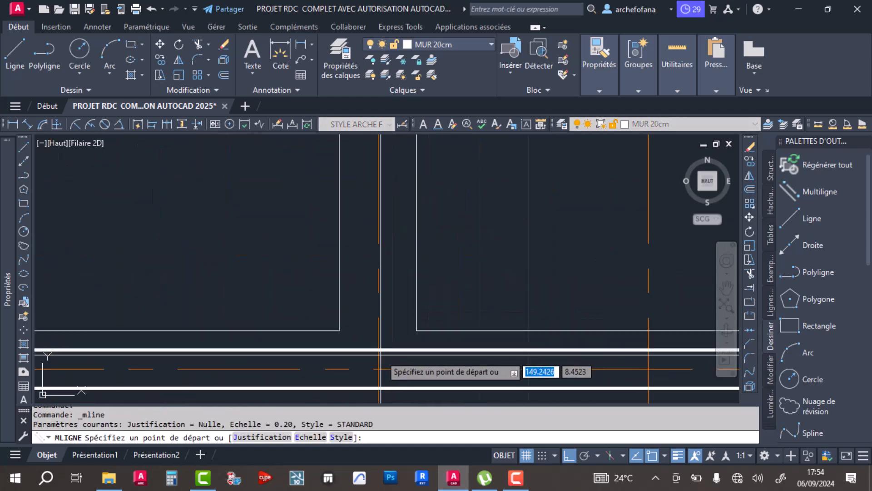
left_click(378, 349)
scroll(375, 291, "down", 4)
scroll(345, 313, "up", 4)
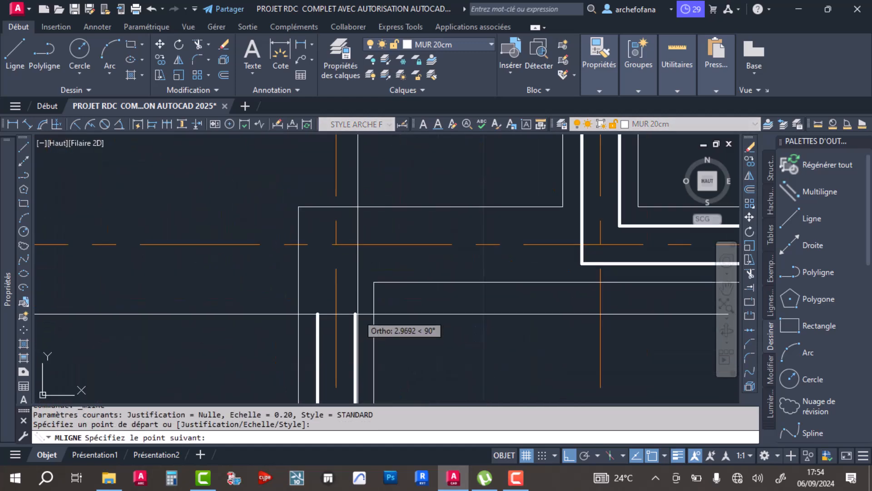
left_click(336, 245)
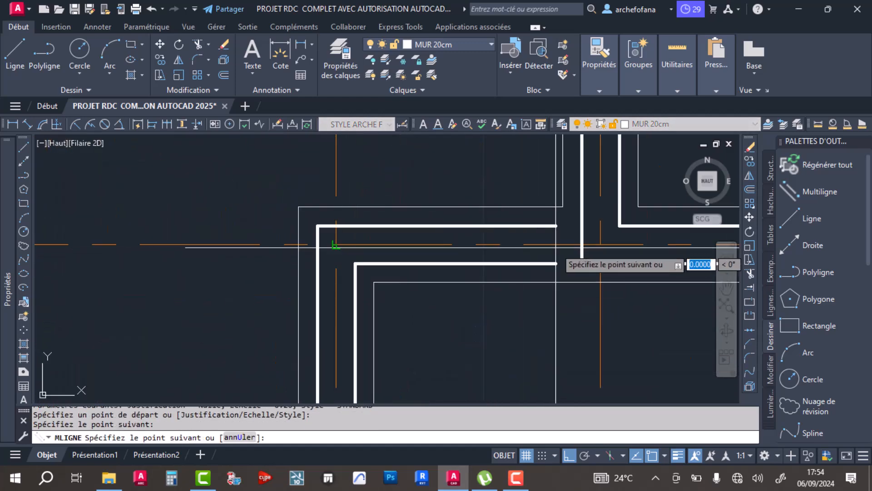
left_click(580, 246)
key("Return")
scroll(452, 230, "down", 6)
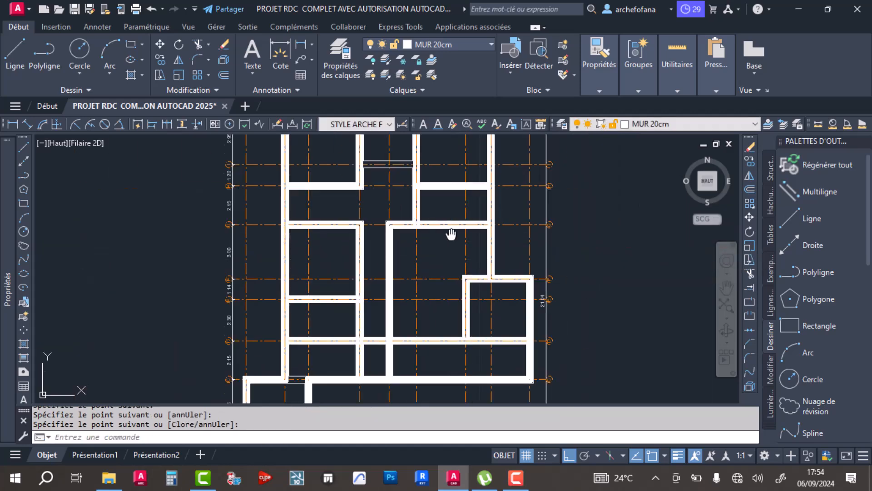
Draw an inner wall along axis I between the facing sides of the axis 4 and axis 6 walls.
scroll(349, 296, "up", 8)
scroll(349, 296, "up", 2)
key("Return")
middle_click_drag(237, 208, 433, 259)
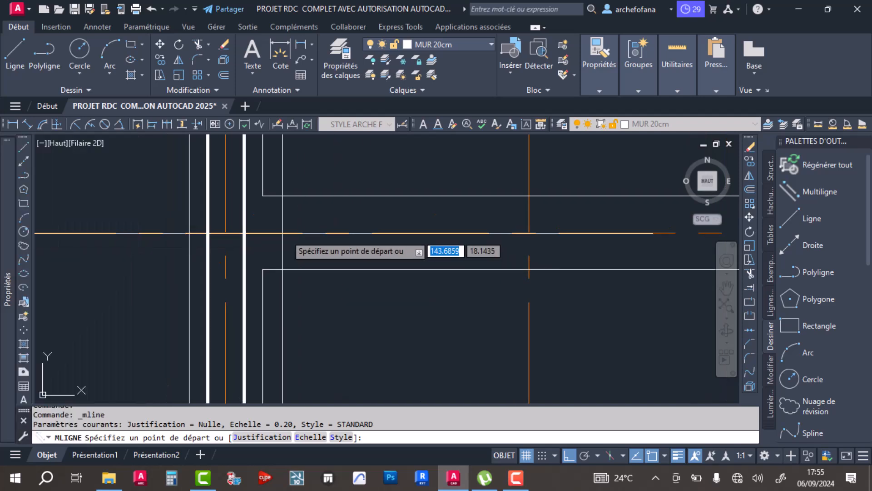
left_click(244, 232)
middle_click_drag(493, 245, 263, 257)
left_click(553, 245)
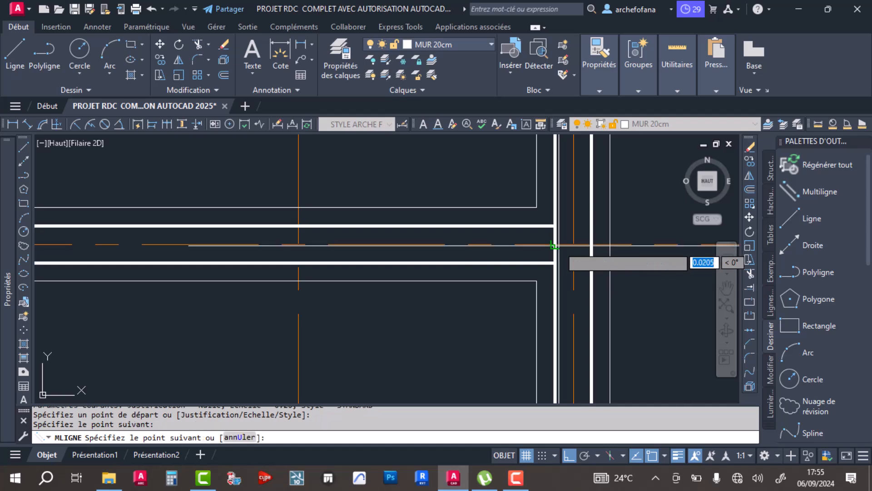
key("Return")
Check the completed wall layout against the trench lines and save the drawing.
scroll(481, 285, "down", 6)
scroll(439, 293, "up", 6)
scroll(446, 273, "down", 4)
middle_click_drag(476, 359, 401, 242)
middle_click_drag(373, 319, 367, 275)
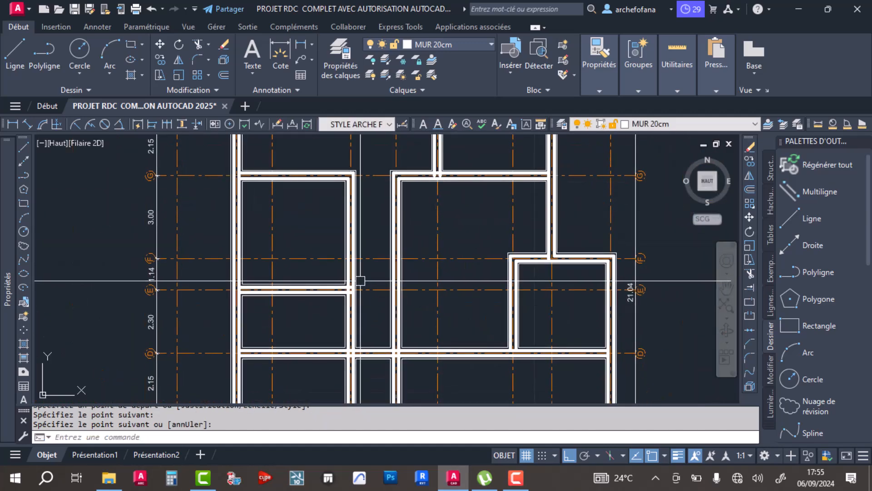
middle_click_drag(341, 250, 342, 309)
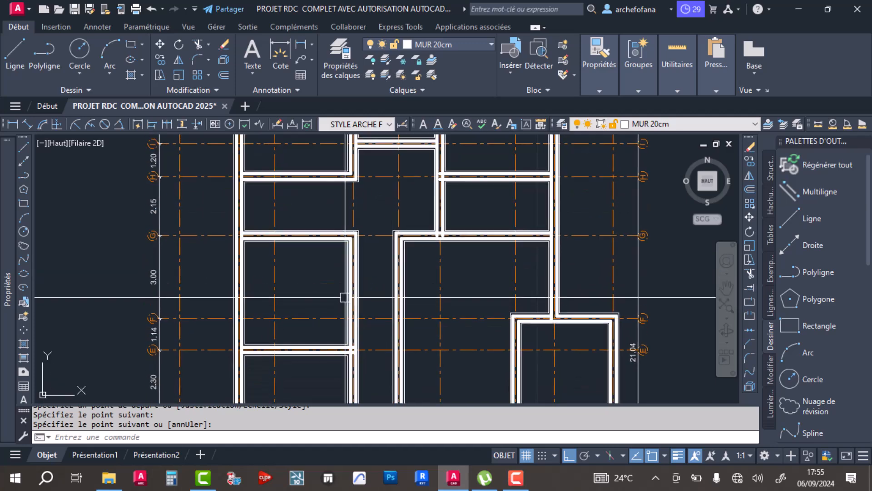
key("ctrl+s")
middle_click_drag(407, 295, 389, 162)
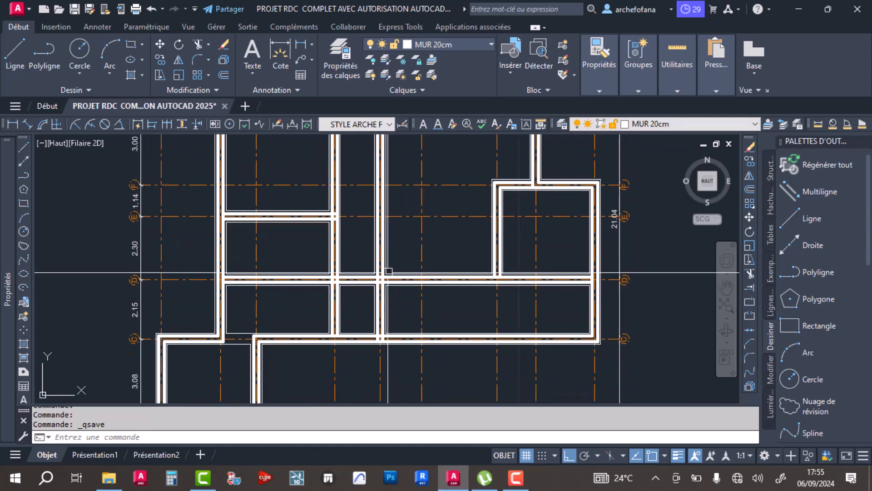
Turn off the layers AXE DE FONDATION and FOND DE FOUILLE 40cm.
scroll(289, 320, "up", 4)
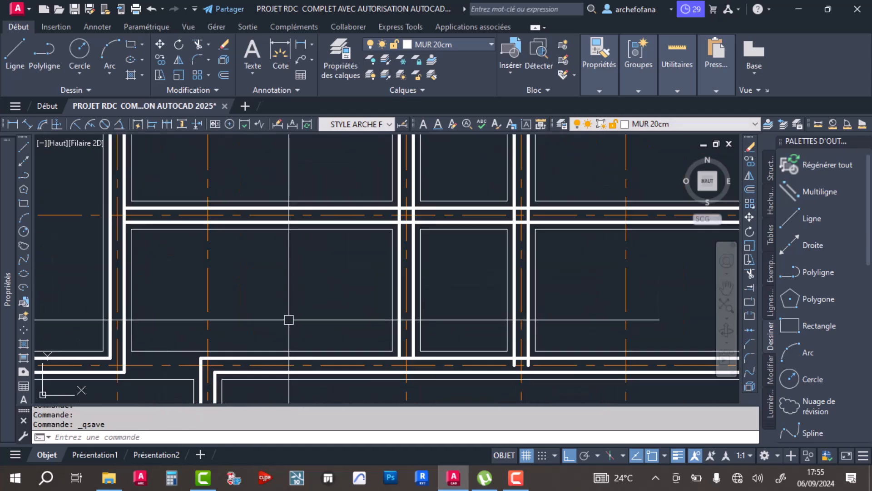
left_click(457, 42)
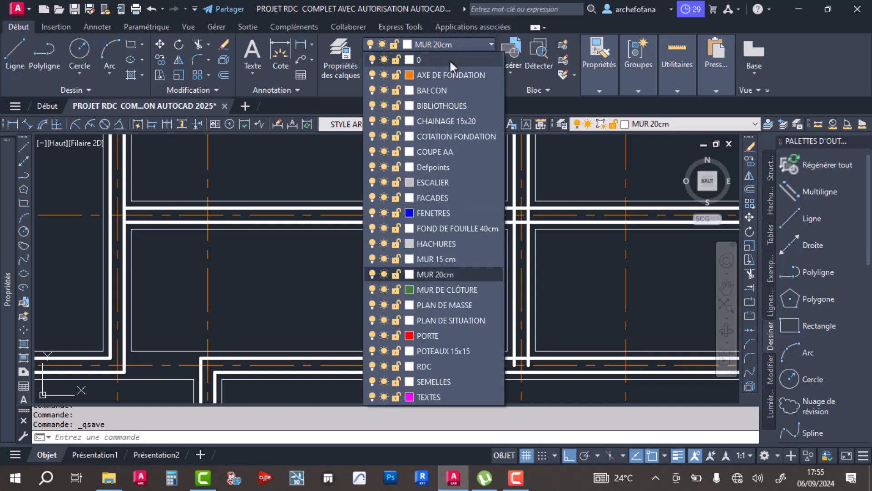
left_click(372, 74)
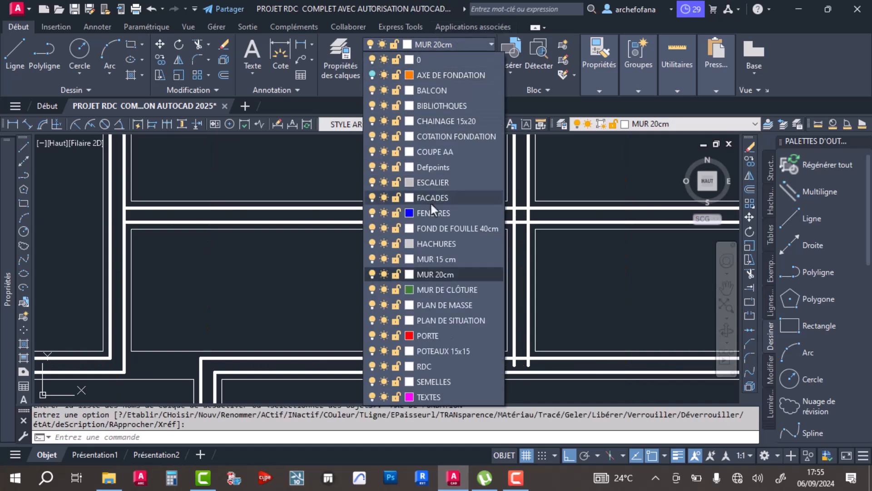
left_click(373, 228)
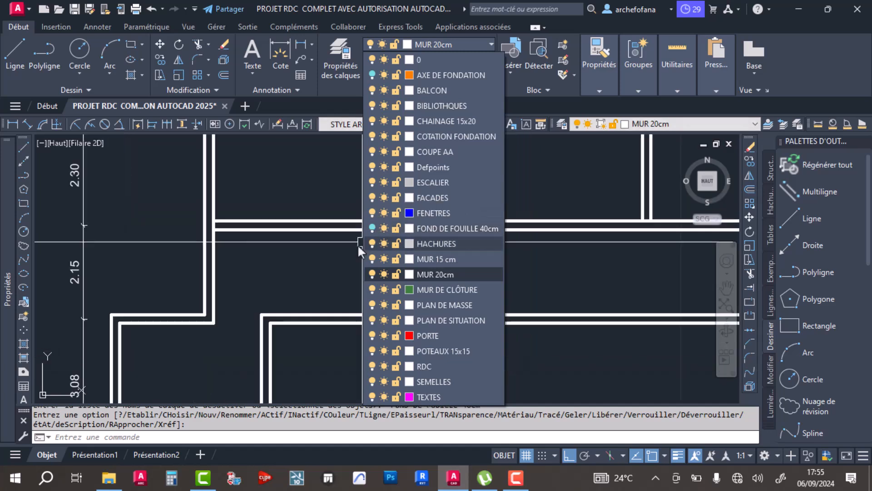
left_click(298, 195)
Select one inner wall of the foundation plan and extend the selection to all similar multilines.
scroll(336, 213, "down", 4)
middle_click_drag(344, 207, 342, 296)
middle_click_drag(365, 227, 367, 262)
scroll(367, 262, "down", 3)
left_click(358, 231)
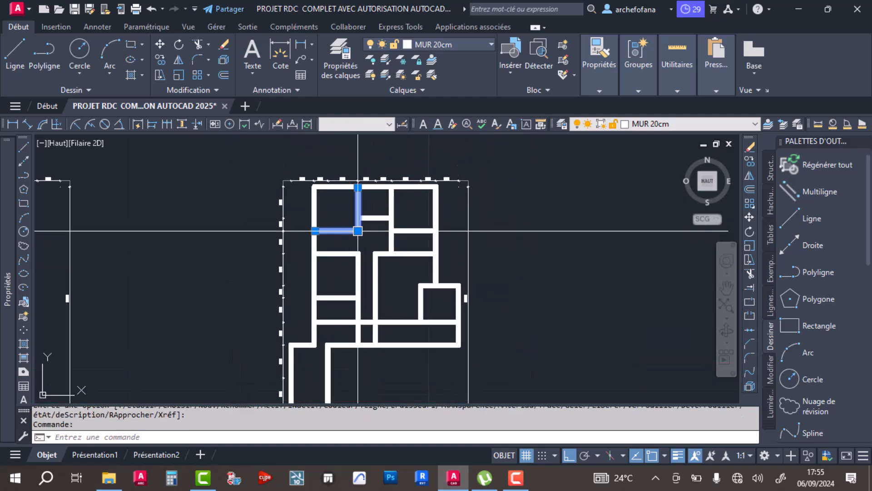
right_click(385, 235)
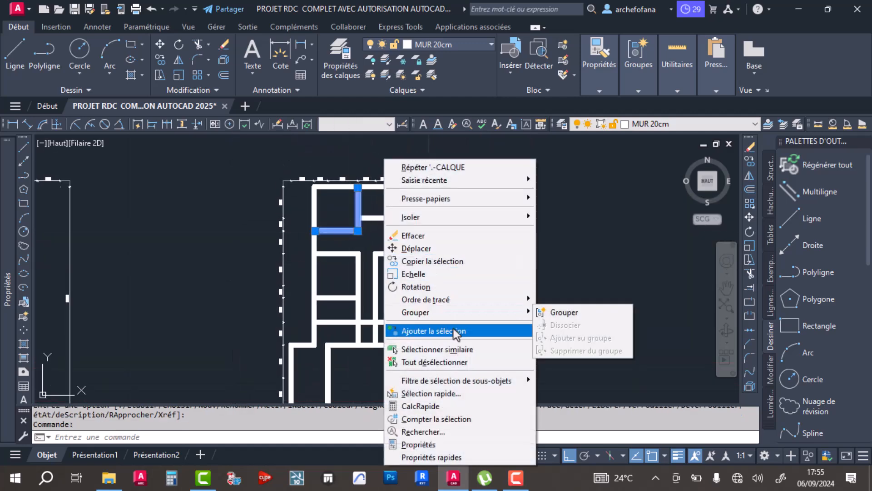
left_click(437, 348)
Remove the walls of the other framed plan from the selection, keeping only the foundation plan's walls selected.
scroll(407, 272, "down", 3)
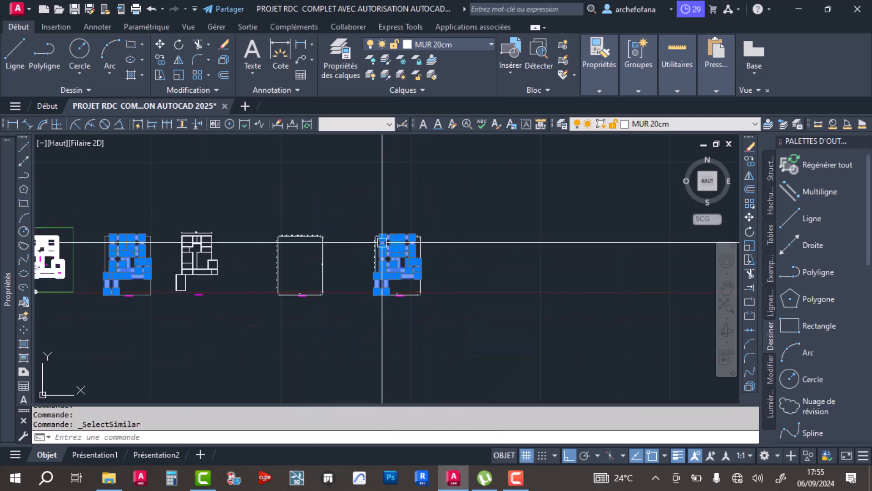
middle_click_drag(142, 259, 256, 213)
scroll(221, 188, "up", 4)
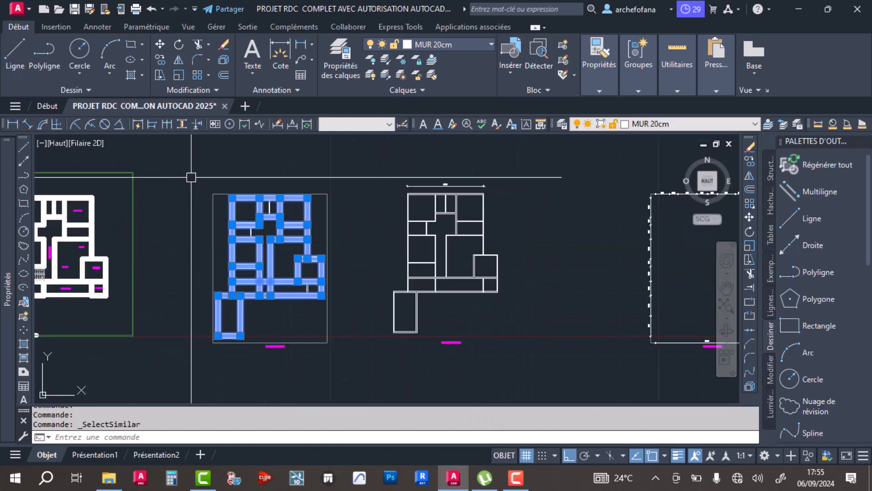
left_click(350, 368, "shift")
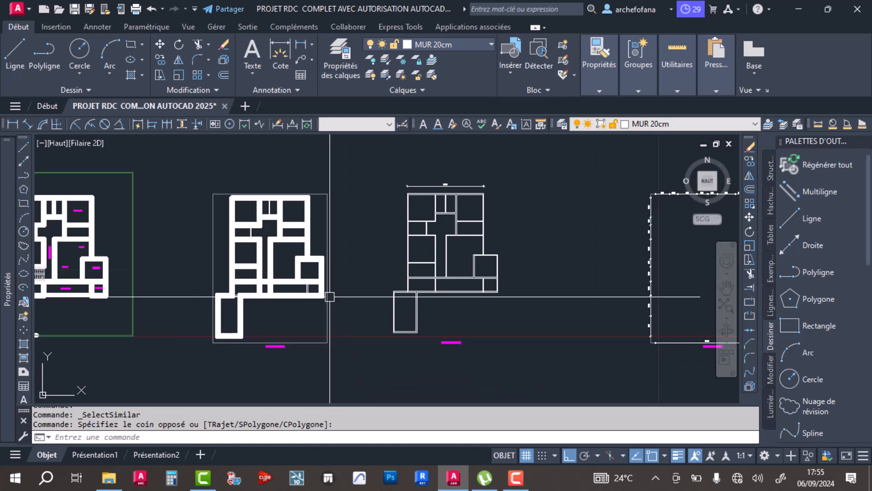
scroll(222, 241, "down", 3)
Copy the selected walls into the empty area to the right of the foundation plan, using the axis 4 and E junction as base point.
scroll(392, 241, "up", 7)
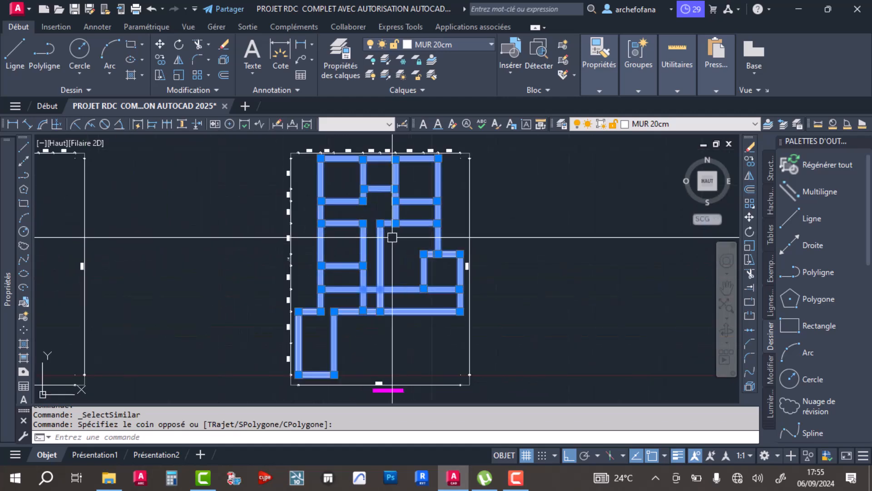
left_click(157, 61)
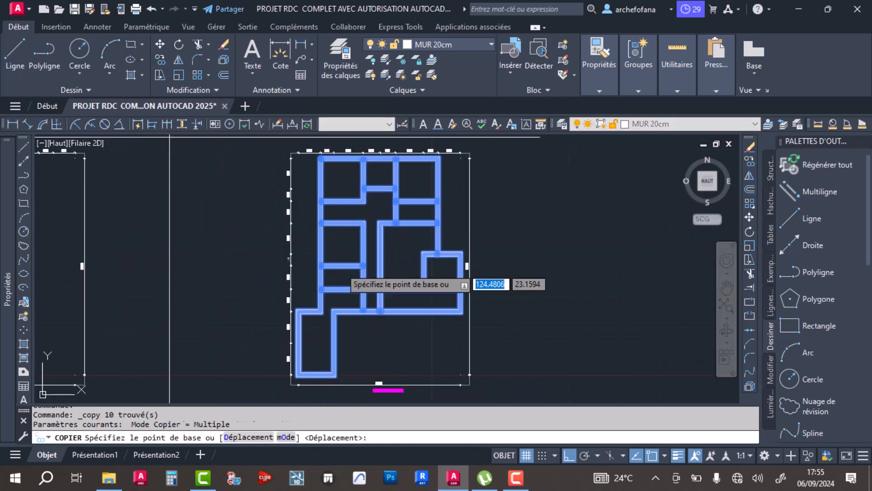
left_click(363, 266)
middle_click_drag(539, 265, 482, 266)
scroll(482, 266, "up", 5)
left_click(448, 254)
key("Return")
scroll(509, 222, "down", 8)
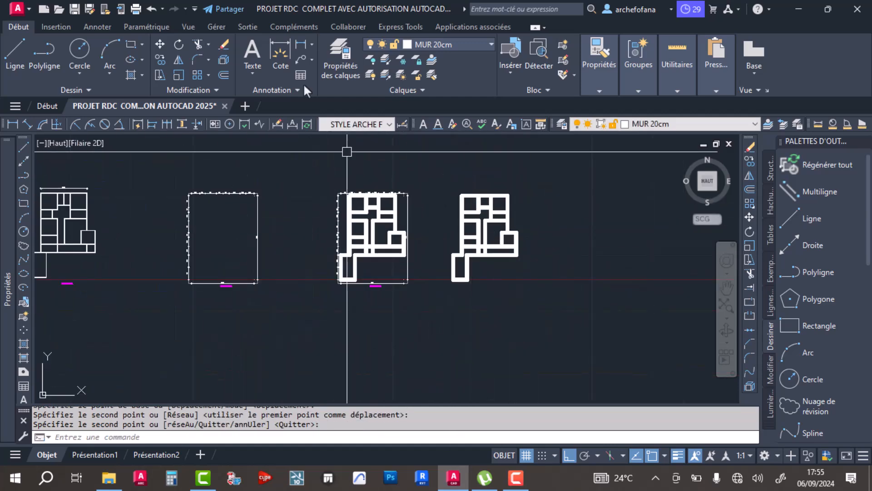
Turn the layers AXE DE FONDATION and FOND DE FOUILLE 40cm back on and save the drawing.
left_click(438, 45)
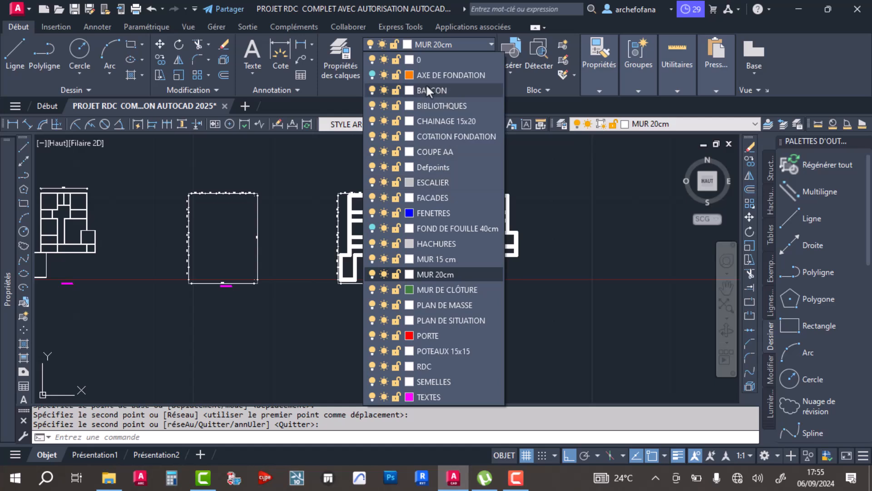
left_click(372, 75)
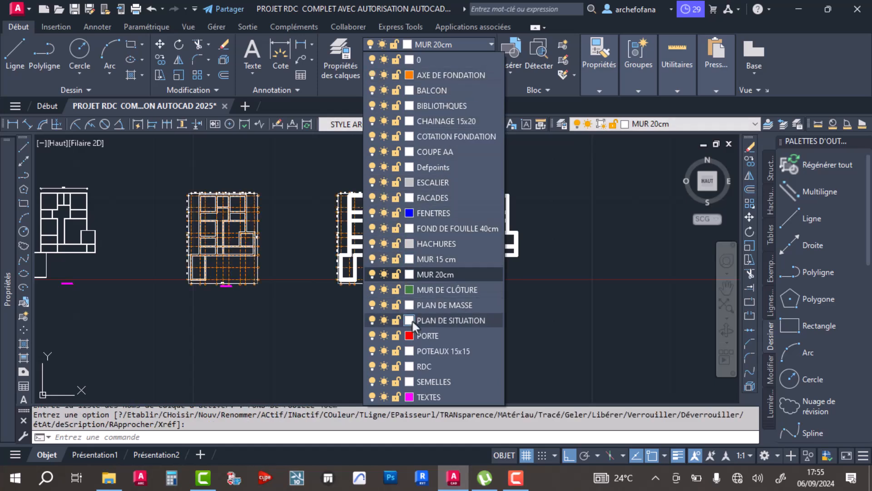
left_click(268, 251)
left_click(291, 274)
left_click(309, 320)
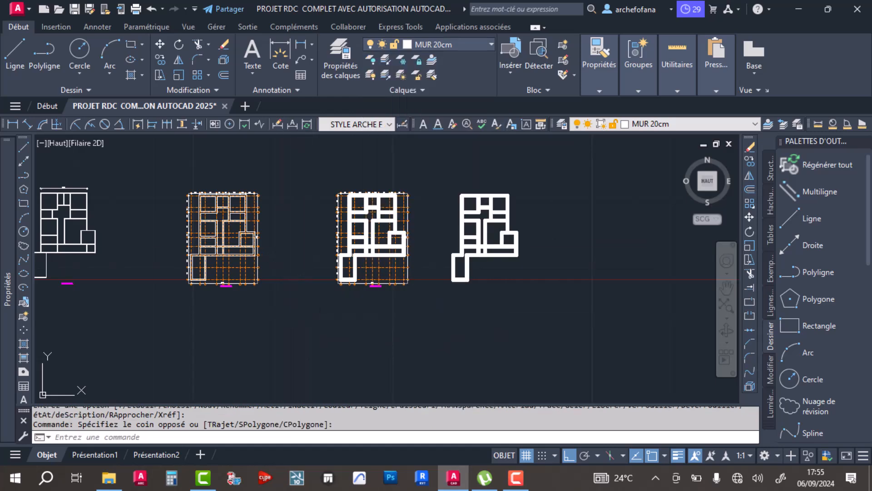
key("ctrl+s")
Select all the copied walls to the right of the foundation plan and explode them into separate lines.
scroll(360, 185, "up", 10)
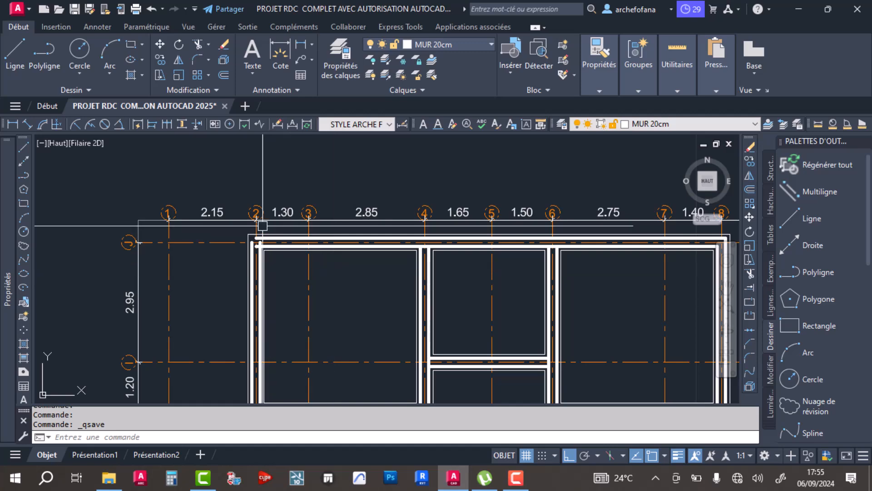
scroll(263, 226, "down", 5)
middle_click_drag(346, 294, 359, 212)
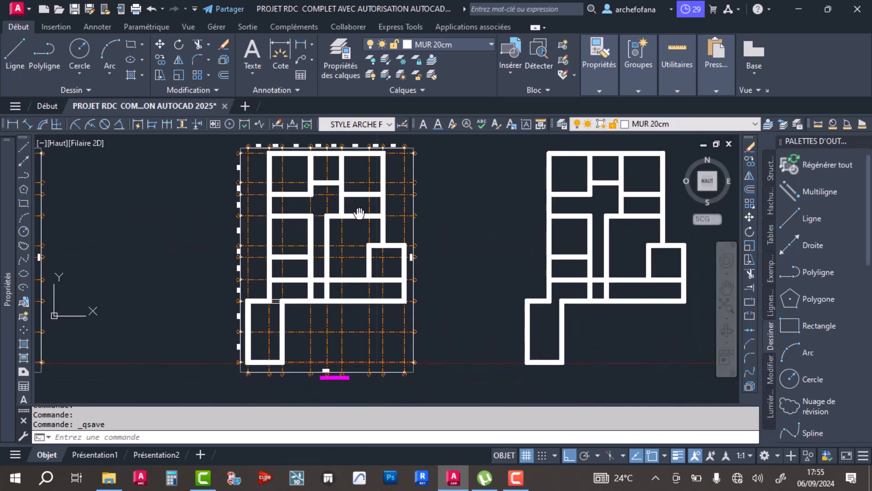
scroll(624, 294, "up", 6)
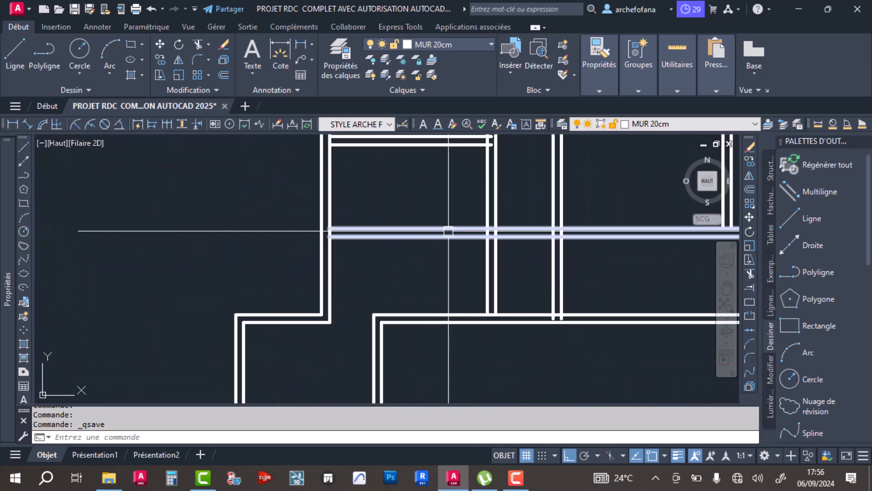
scroll(473, 218, "down", 8)
left_click(527, 154)
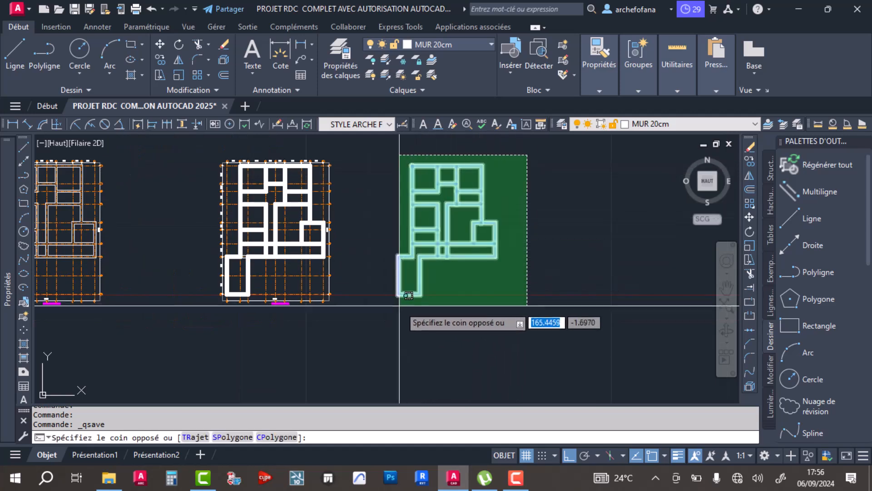
left_click(393, 312)
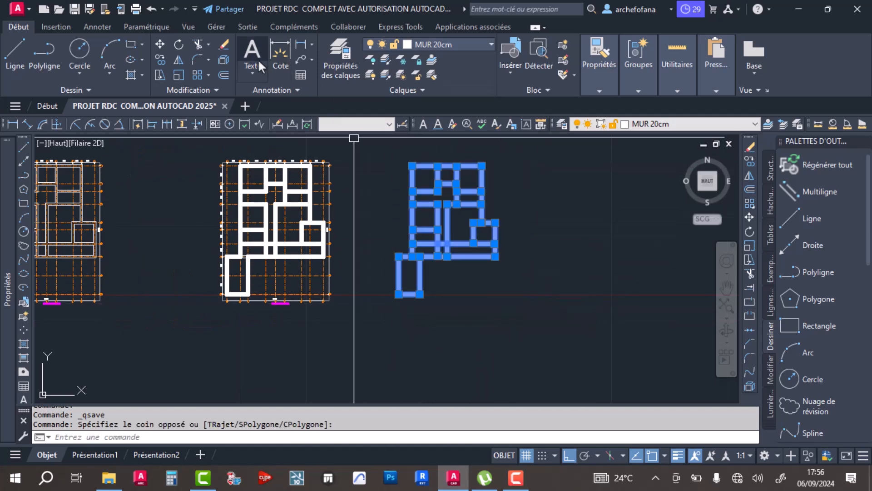
left_click(223, 60)
Turn off the layers AXE DE FONDATION and FOND DE FOUILLE 40cm.
scroll(455, 174, "up", 5)
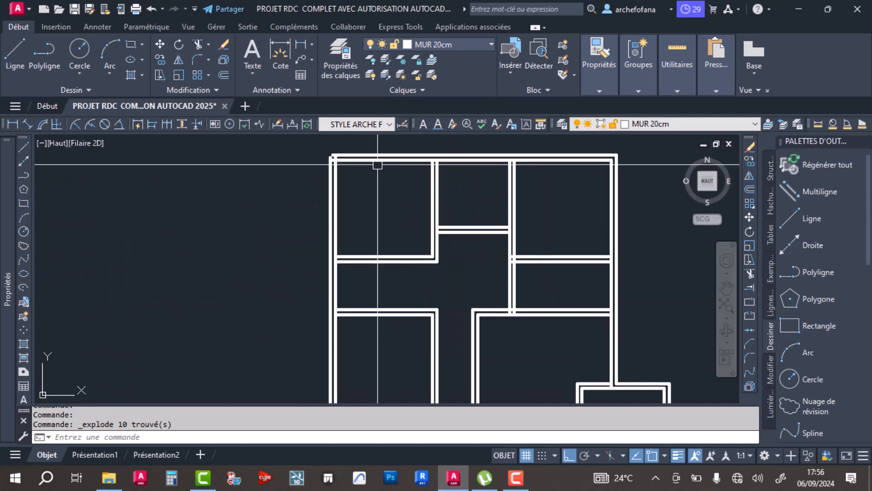
scroll(488, 230, "down", 2)
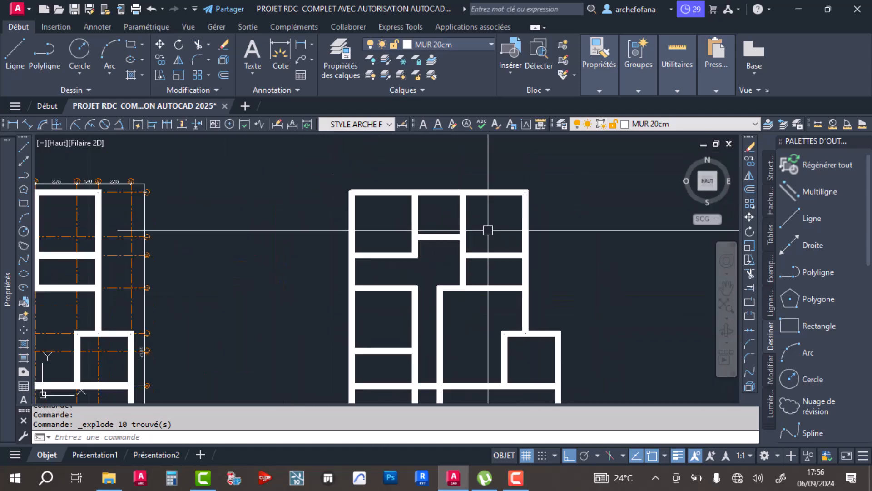
left_click(443, 46)
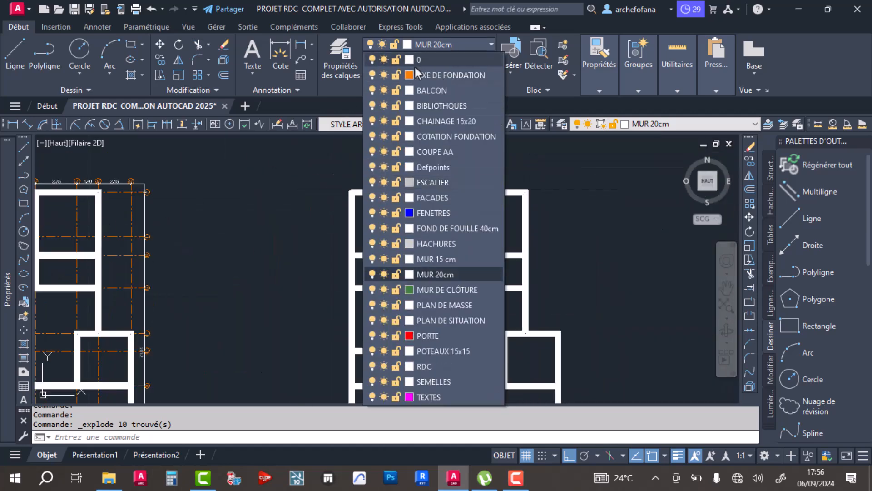
left_click(372, 75)
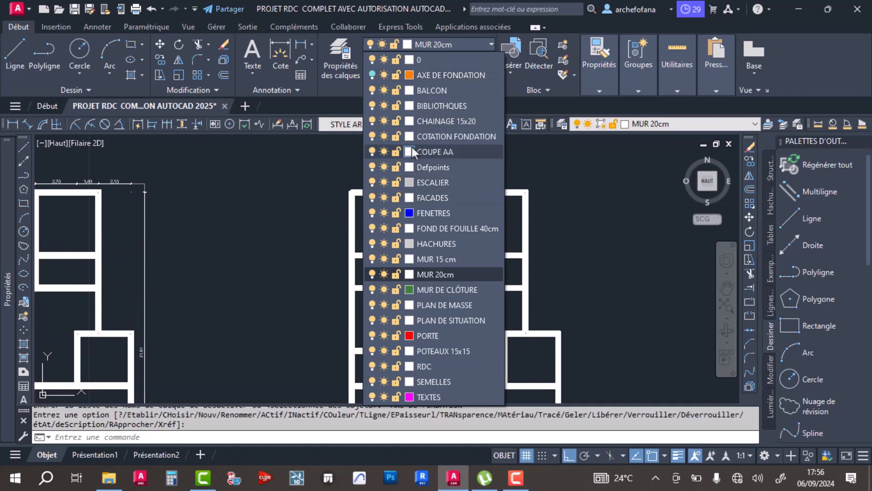
left_click(262, 223)
left_click(234, 261)
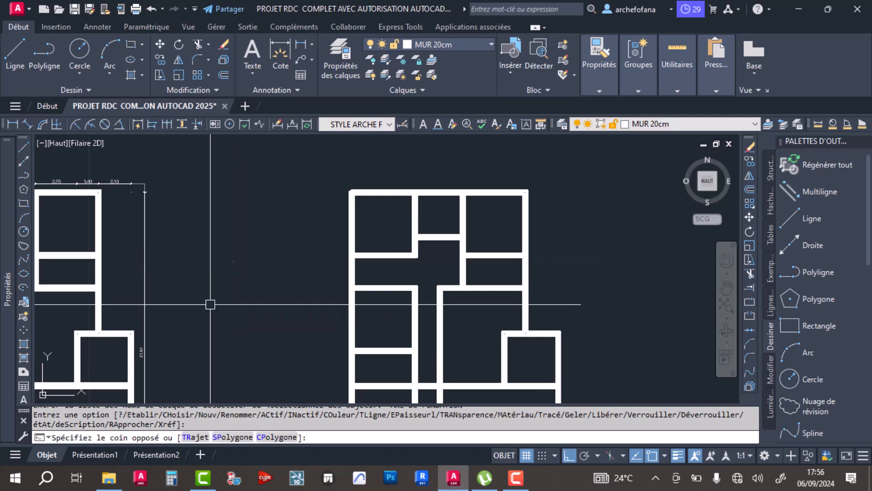
left_click(211, 305)
scroll(218, 297, "down", 2)
middle_click_drag(218, 296, 427, 271)
scroll(300, 214, "up", 5)
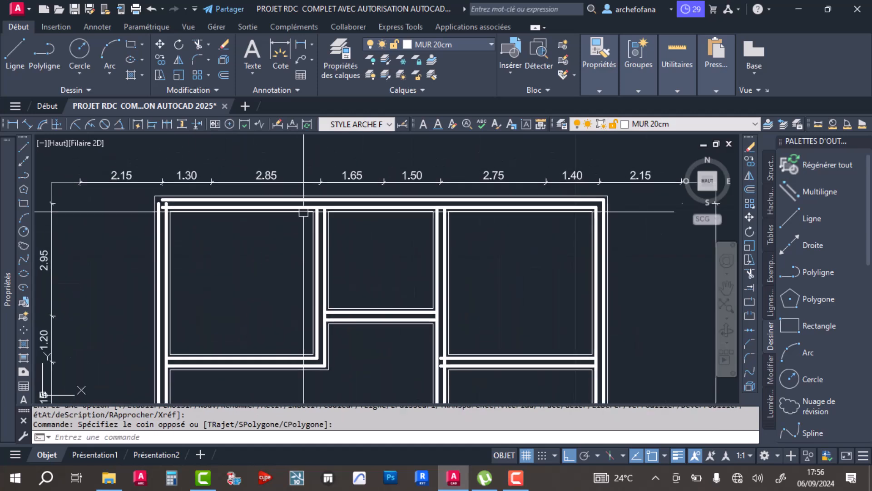
left_click(469, 41)
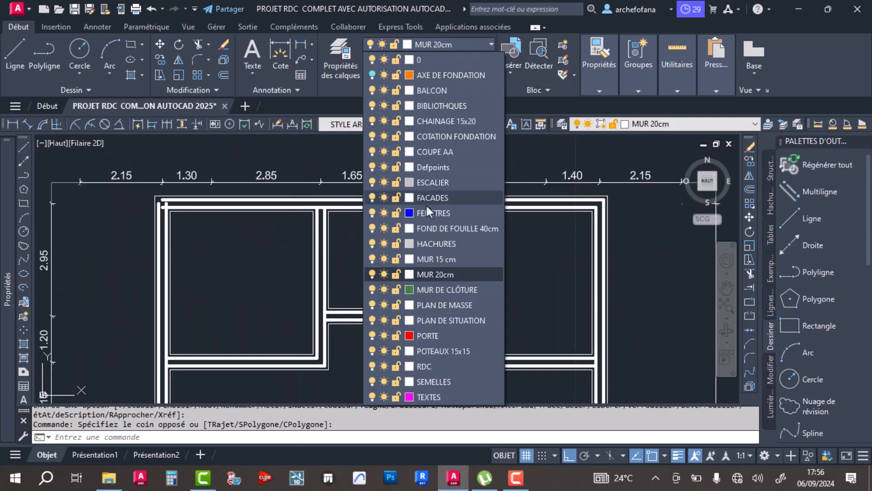
left_click(372, 228)
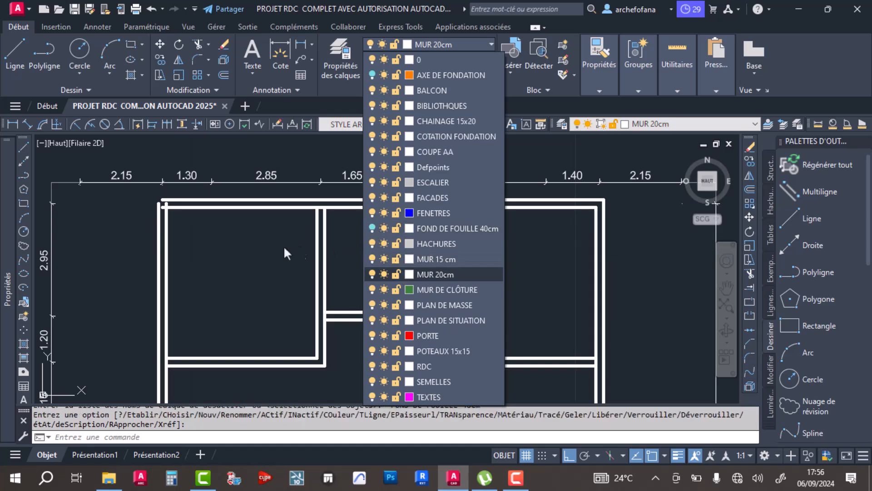
Select the foundation plan's outer walls and all its inner partitions, and explode these multilines into separate lines.
scroll(172, 199, "up", 3)
left_click(194, 221)
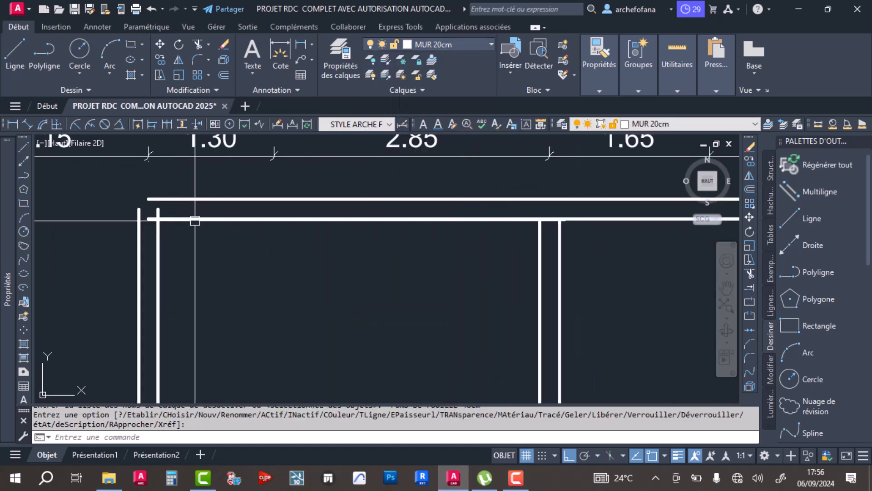
left_click(194, 218)
scroll(195, 218, "down", 6)
middle_click_drag(341, 274, 388, 219)
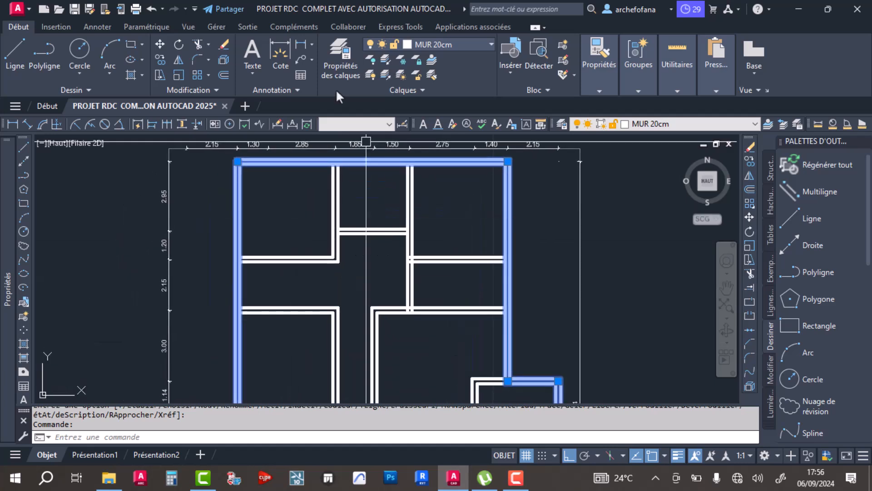
left_click(460, 218)
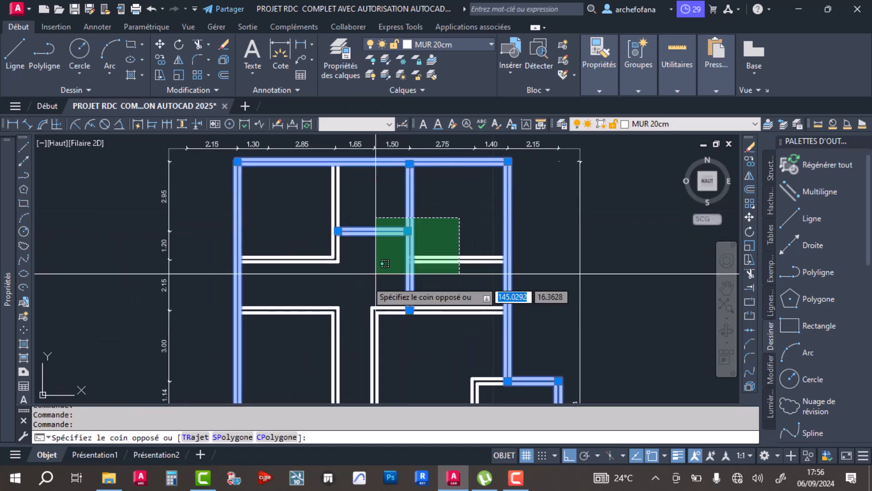
scroll(305, 328, "down", 2)
left_click(307, 340)
middle_click_drag(318, 378, 322, 249)
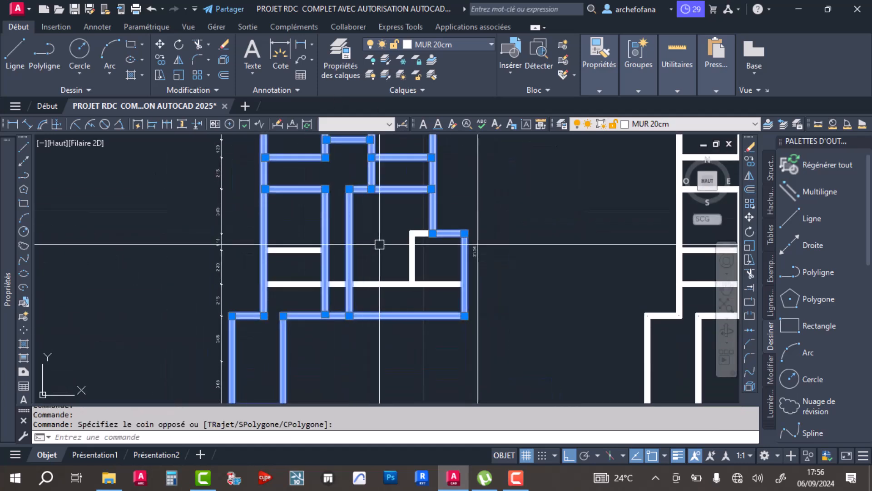
left_click(287, 294)
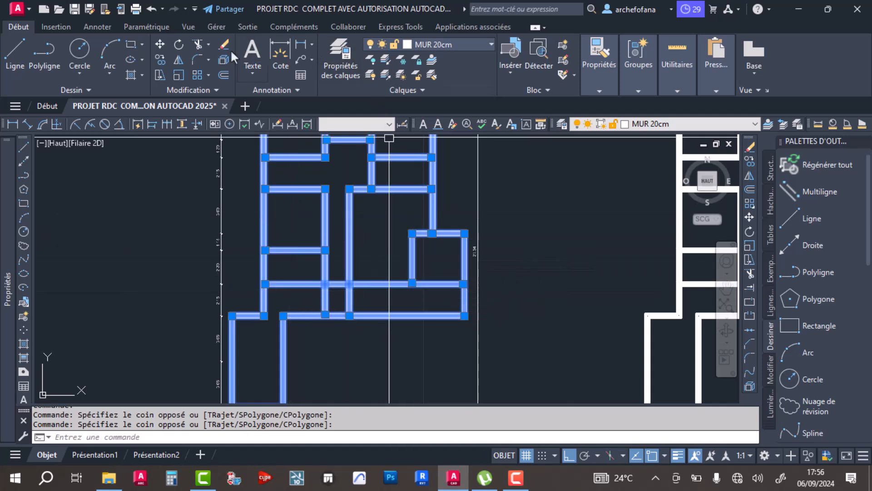
left_click(223, 59)
Close the foundation plan's upper-left outer wall corner by filleting its inner and outer line pairs with radius 0.
scroll(298, 242, "down", 2)
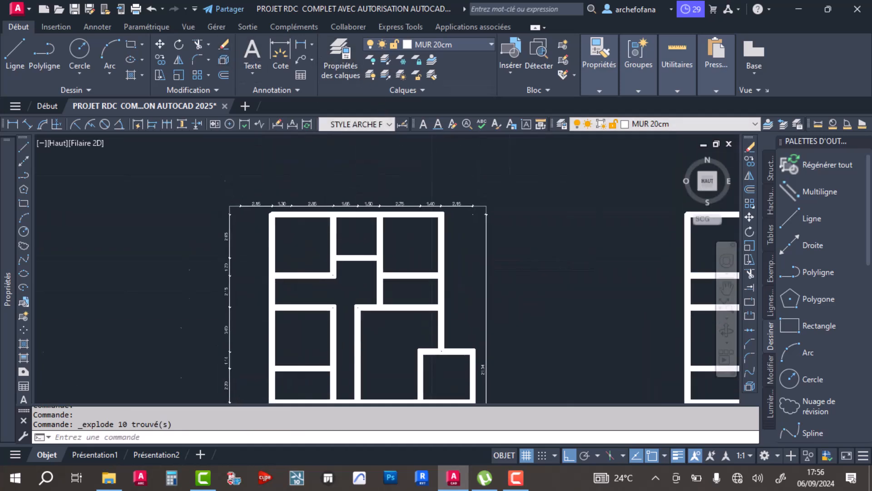
scroll(242, 183, "up", 5)
scroll(200, 136, "up", 2)
left_click(198, 59)
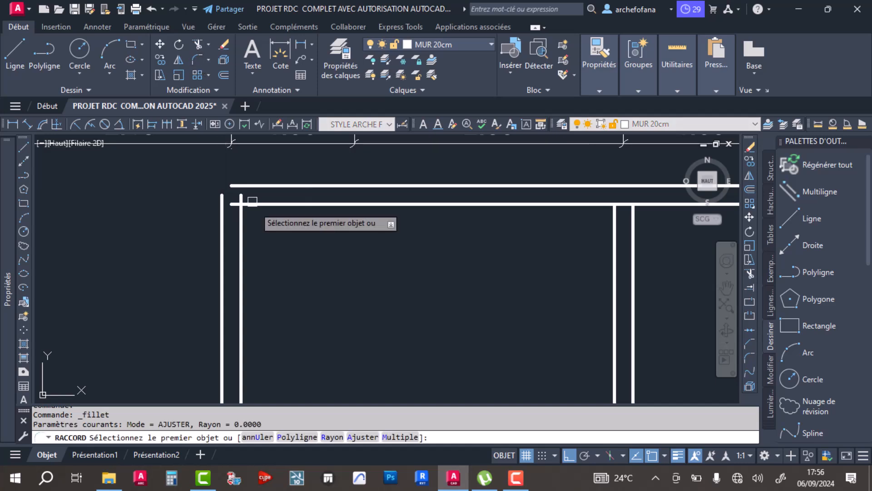
left_click(267, 204)
left_click(242, 227)
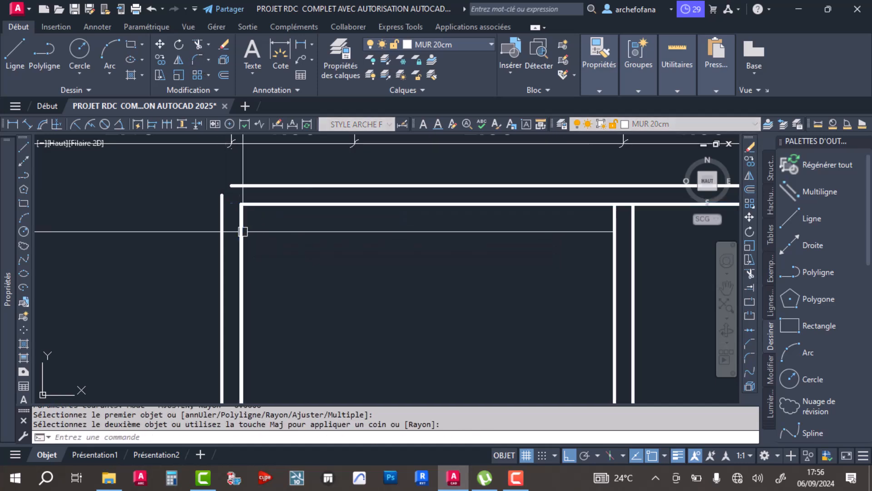
key("Return")
left_click(257, 185)
left_click(226, 220)
Trim the inner line of the left outer wall where the horizontal partitions of the foundation plan meet it.
scroll(413, 228, "down", 3)
scroll(452, 249, "up", 2)
scroll(506, 279, "down", 2)
middle_click_drag(506, 280, 350, 103)
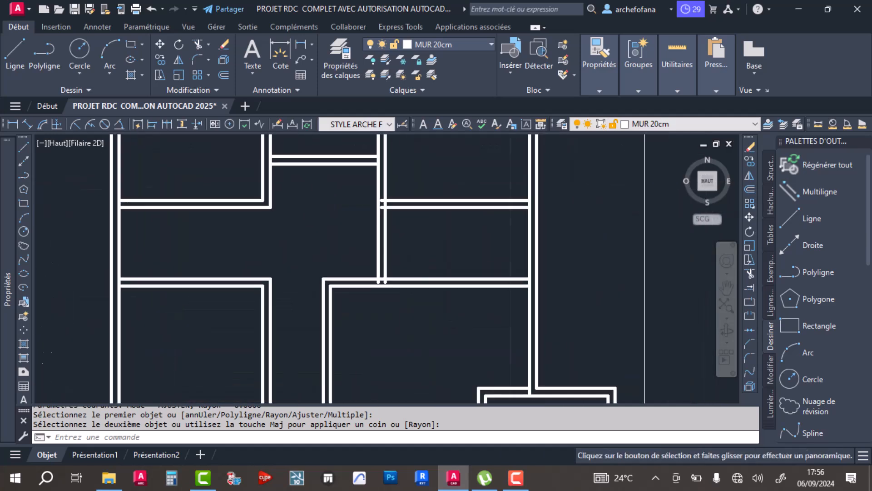
middle_click_drag(467, 308, 399, 179)
middle_click_drag(499, 354, 475, 221)
middle_click_drag(191, 323, 385, 236)
middle_click_drag(304, 222, 289, 353)
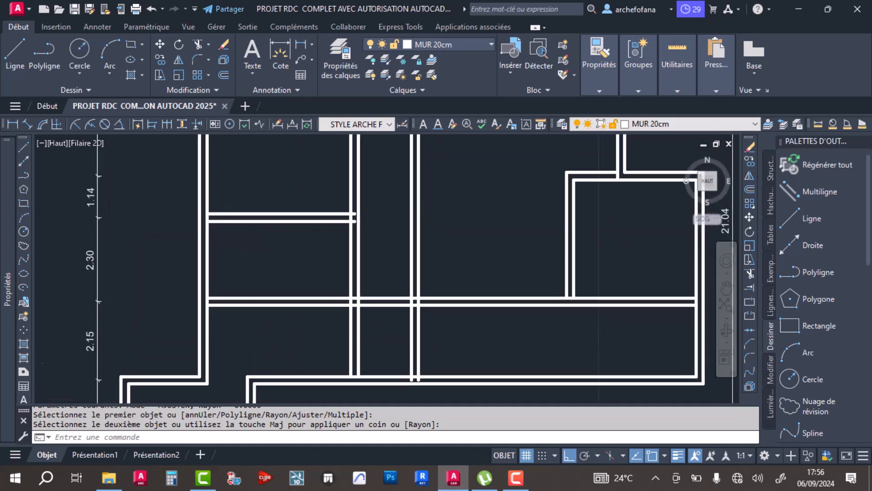
left_click(199, 46)
scroll(234, 341, "up", 3)
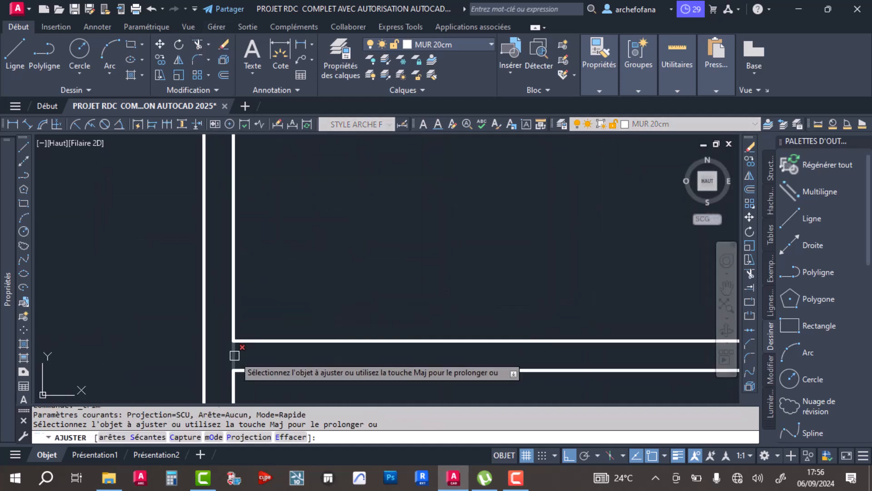
scroll(249, 335, "down", 3)
scroll(249, 335, "up", 5)
scroll(219, 284, "down", 6)
scroll(233, 200, "up", 1)
scroll(257, 181, "up", 5)
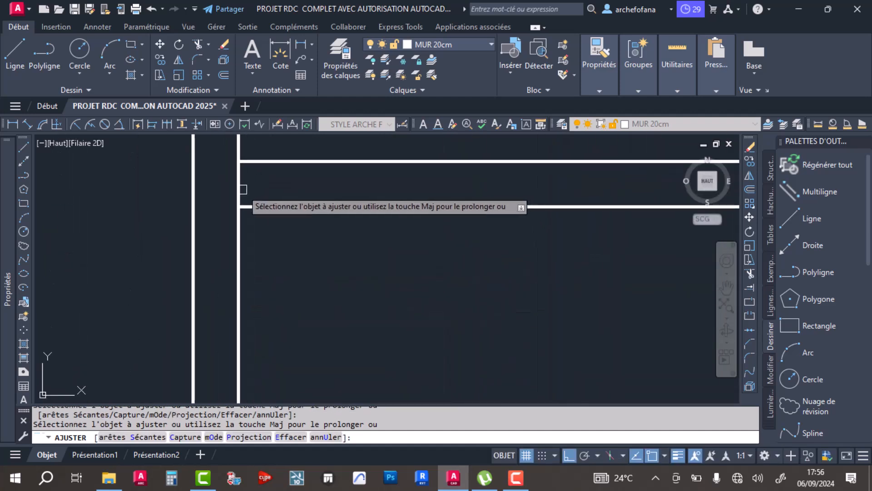
scroll(240, 189, "down", 5)
scroll(265, 226, "up", 5)
left_click(237, 230)
Trim the inner line of the top outer wall where the two vertical partitions join it.
scroll(258, 231, "down", 5)
middle_click_drag(272, 182, 260, 333)
middle_click_drag(445, 245, 363, 282)
scroll(378, 191, "up", 6)
left_click(378, 226)
scroll(377, 228, "down", 5)
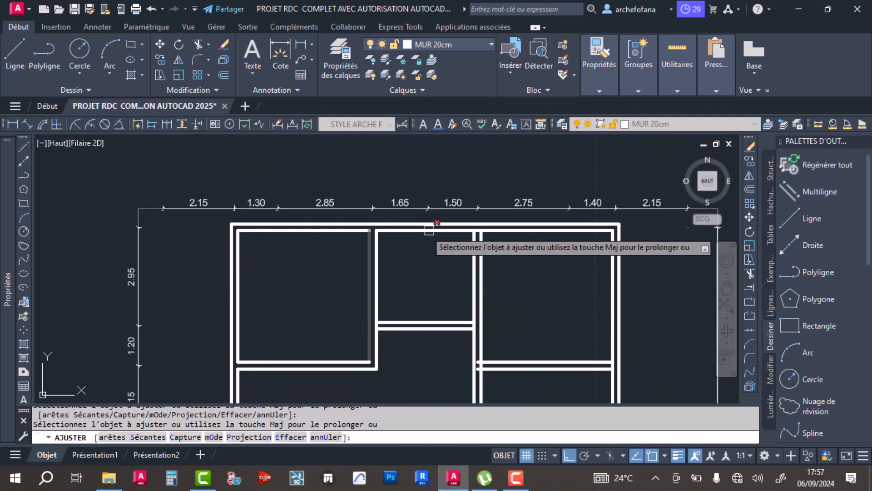
scroll(476, 232, "up", 5)
scroll(481, 241, "down", 5)
scroll(420, 272, "up", 5)
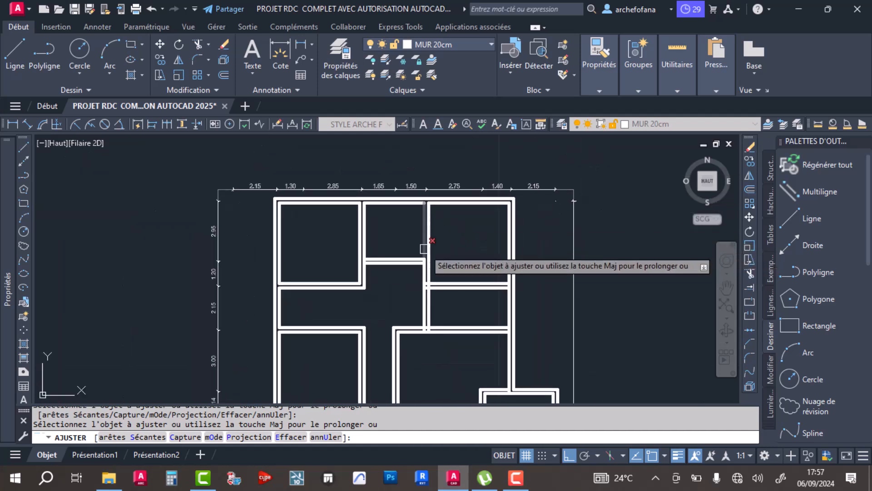
Trim the overlapping wall lines at the upper partition junctions, through to the right outer wall below the upper-right room.
scroll(420, 296, "down", 5)
scroll(331, 297, "up", 5)
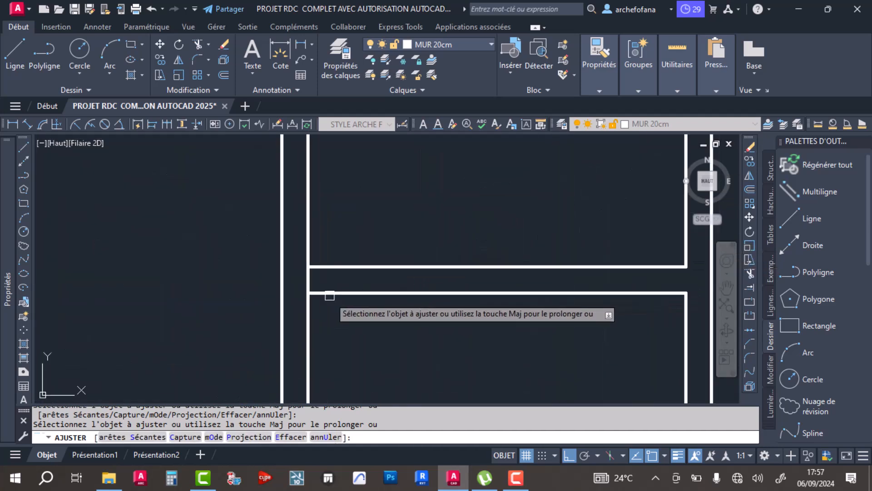
scroll(314, 273, "down", 5)
scroll(409, 296, "up", 6)
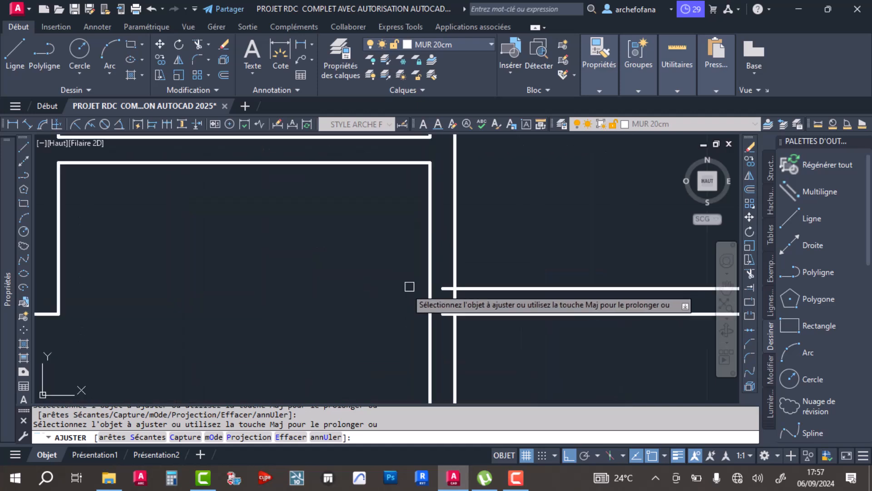
scroll(475, 315, "down", 5)
scroll(472, 281, "up", 5)
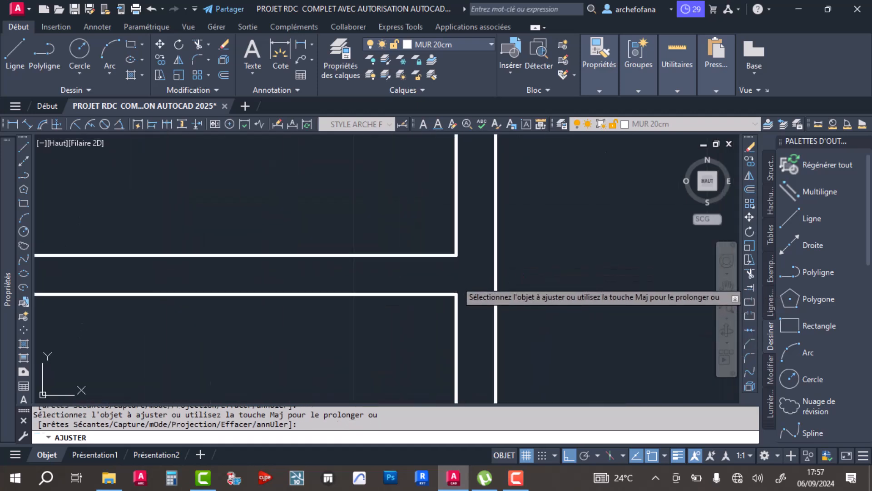
Trim the junctions of the central vertical partition and the horizontal partition below it, then those down the right outer wall to the lower-right room.
scroll(454, 273, "down", 6)
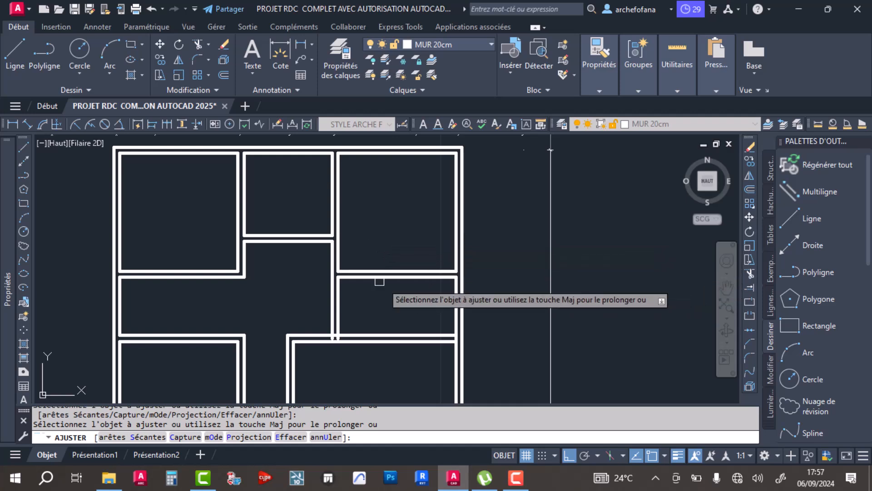
scroll(334, 337, "up", 5)
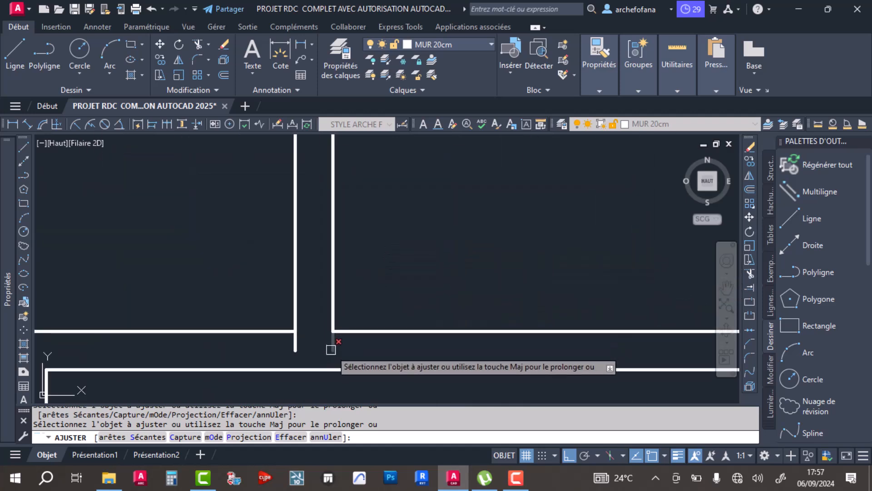
scroll(296, 351, "down", 5)
scroll(455, 327, "up", 5)
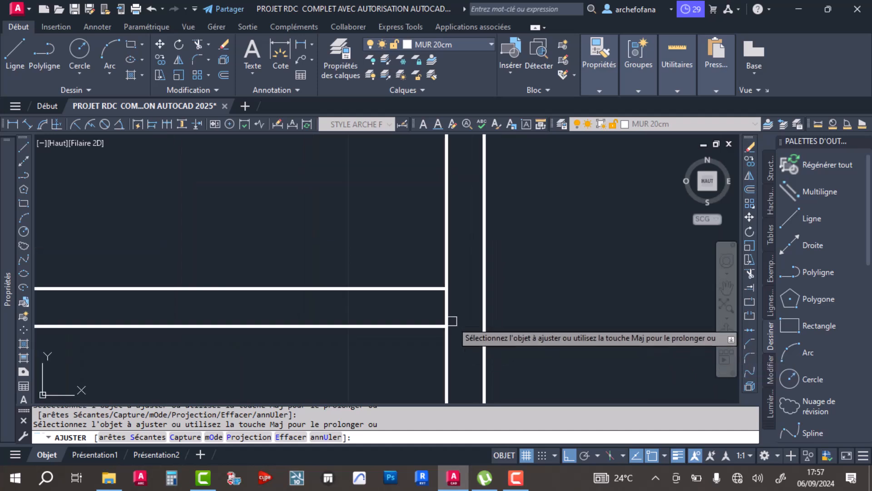
scroll(447, 311, "down", 5)
scroll(434, 346, "up", 5)
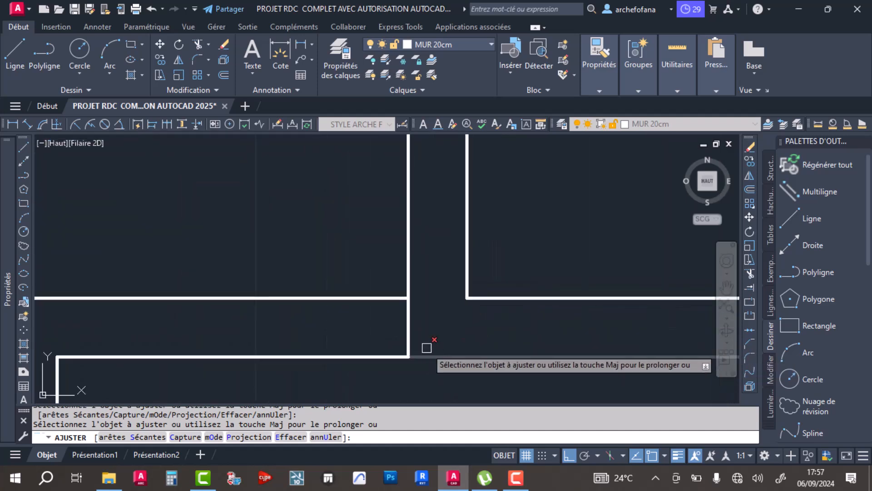
Trim the long horizontal partition's lines where the lower-right room's left wall and the right outer wall join it.
scroll(455, 306, "down", 5)
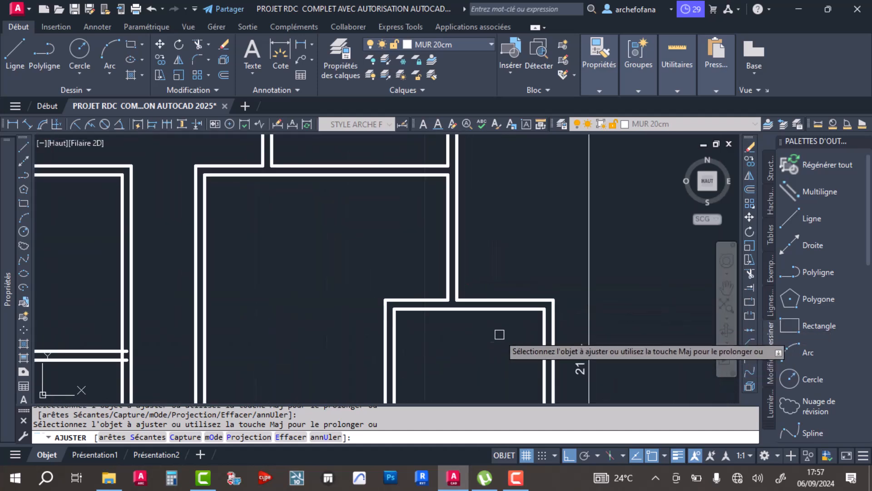
scroll(497, 334, "up", 4)
scroll(386, 298, "up", 5)
left_click(414, 263)
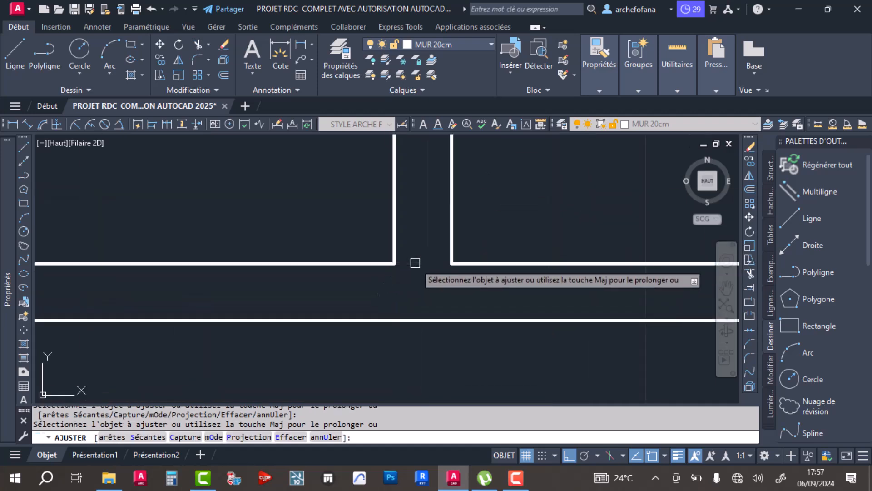
scroll(401, 274, "down", 4)
scroll(635, 276, "up", 5)
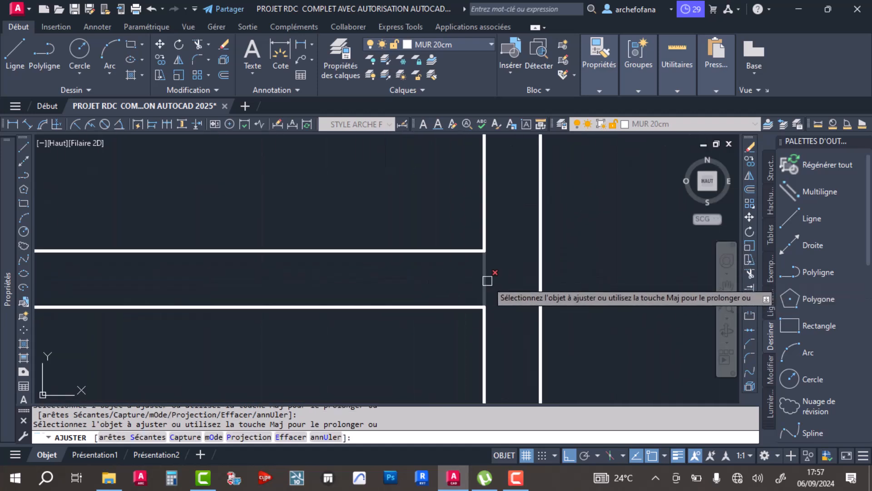
Trim the overlapping lines inside the two crossings of the corridor walls with the long horizontal partition.
scroll(485, 279, "down", 3)
scroll(290, 281, "up", 6)
left_click_drag(305, 242, 300, 313)
left_click_drag(330, 275, 236, 281)
scroll(251, 273, "down", 6)
middle_click_drag(199, 281, 335, 303)
scroll(335, 304, "up", 8)
left_click_drag(340, 212, 330, 271)
left_click_drag(324, 310, 331, 257)
left_click_drag(398, 258, 279, 260)
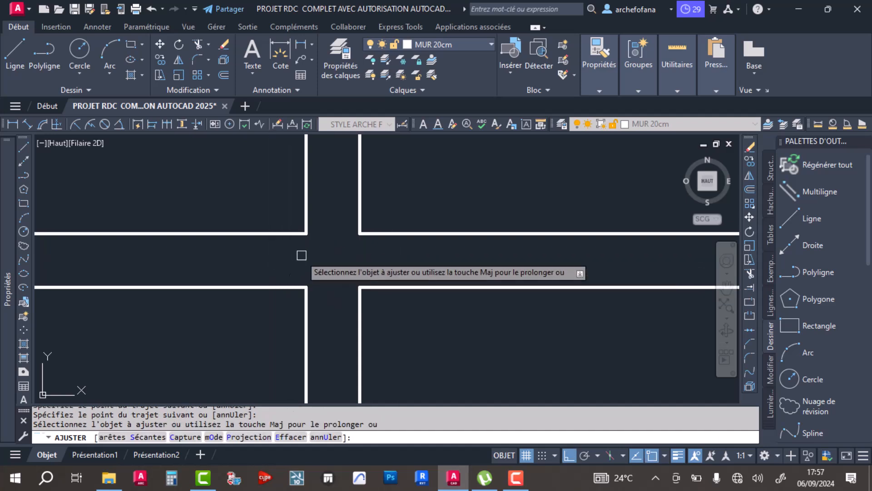
Trim the overhanging ends and the wall line where the two corridor walls join the plan's lower horizontal wall.
scroll(353, 296, "down", 5)
scroll(331, 339, "up", 5)
left_click(290, 373)
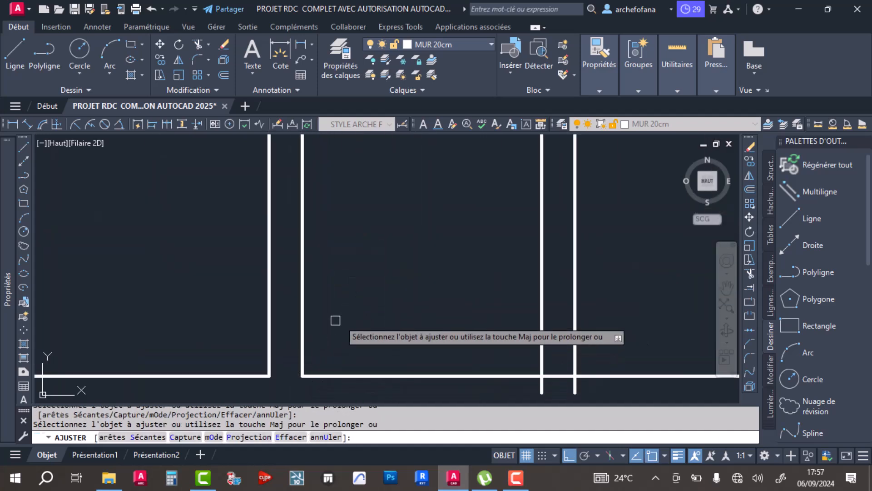
middle_click_drag(386, 337, 352, 225)
scroll(541, 278, "up", 2)
left_click_drag(568, 278, 470, 277)
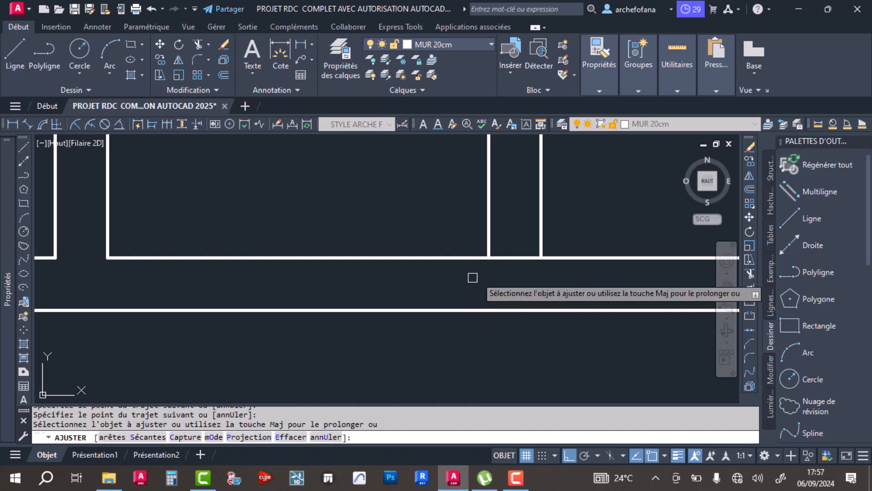
mouse_move(511, 255)
left_mouse_down()
mouse_move(504, 271)
mouse_move(517, 233)
left_mouse_up()
scroll(511, 234, "down", 4)
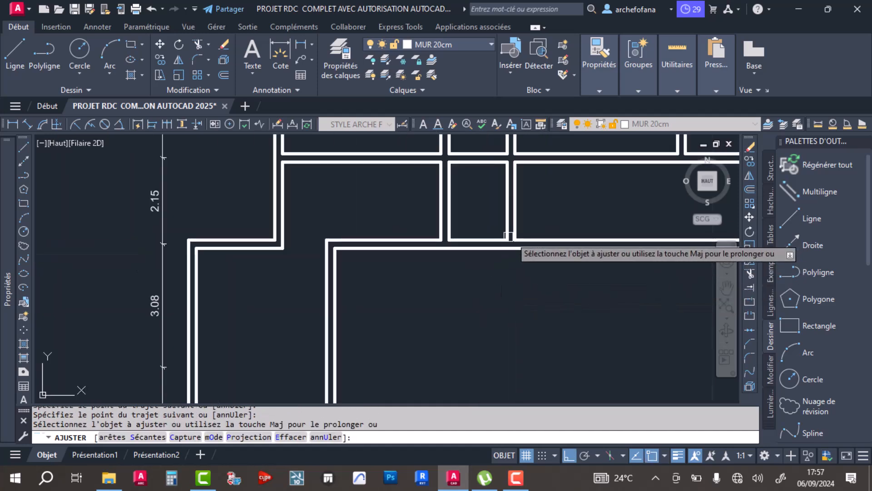
Trim the junction where the partition between the left-hand rooms meets the corridor's left wall.
scroll(274, 243, "up", 2)
middle_click_drag(346, 229, 368, 323)
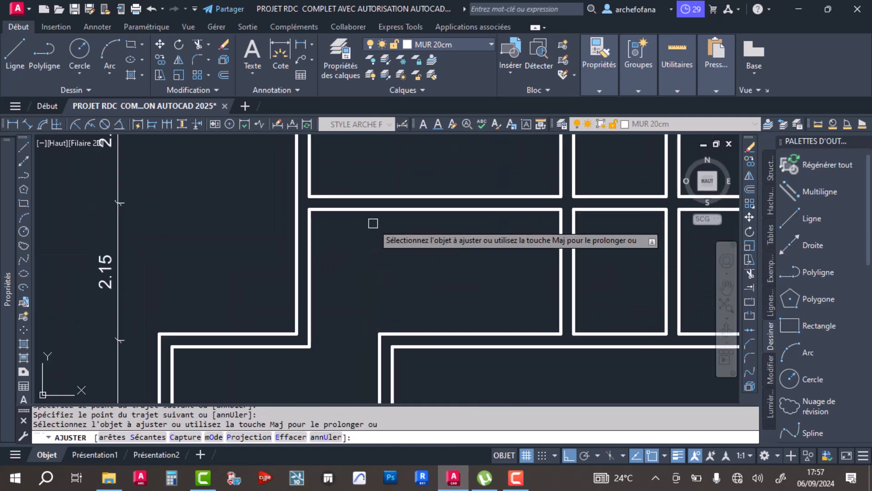
middle_click_drag(371, 206, 347, 323)
scroll(561, 162, "up", 5)
left_click_drag(490, 160, 474, 244)
left_click_drag(473, 193, 449, 207)
scroll(457, 216, "down", 5)
Examine the upper rooms and corridor for junctions still needing cleanup, and end the Trim command.
middle_click_drag(470, 227, 402, 349)
middle_click_drag(417, 242, 358, 355)
middle_click_drag(448, 243, 432, 340)
scroll(413, 247, "down", 3)
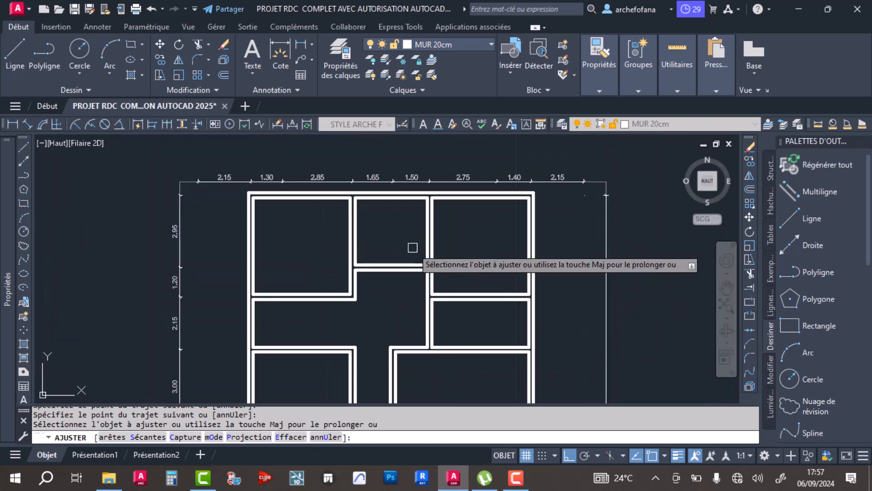
scroll(348, 195, "up", 4)
scroll(455, 250, "down", 4)
mouse_move(483, 325)
middle_mouse_down()
mouse_move(455, 274)
mouse_move(462, 193)
middle_mouse_up()
middle_click_drag(447, 300, 477, 189)
key("Escape")
key("Escape")
Fillet the wall lines at the lower-left room's upper right with radius 0 to close the gap to the neighbouring wall.
left_click(196, 59)
scroll(322, 330, "up", 4)
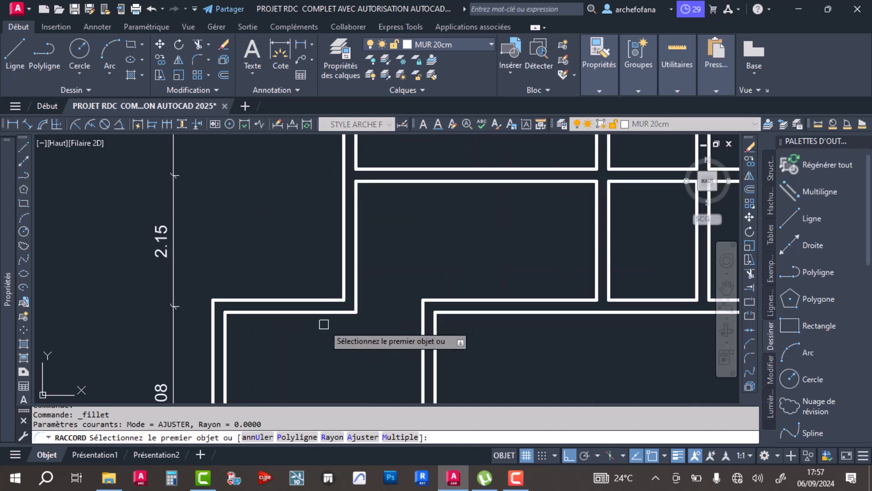
left_click(344, 312)
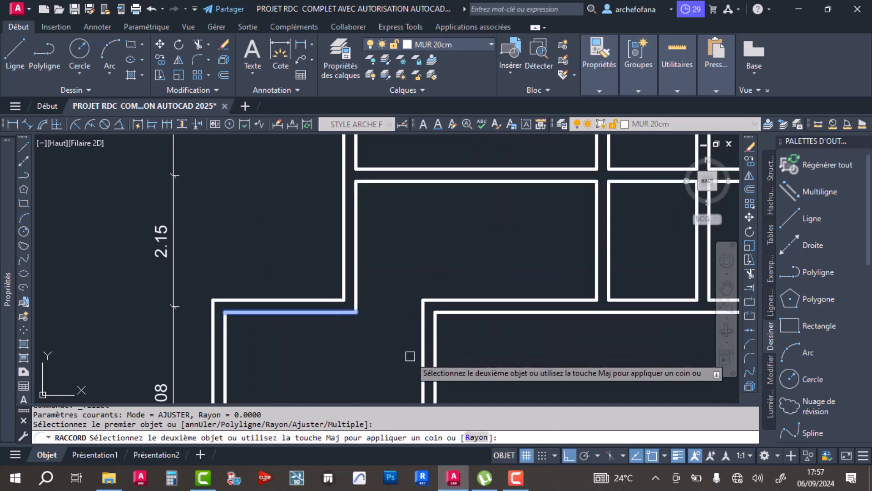
left_click(424, 322)
key("Return")
left_click(453, 297)
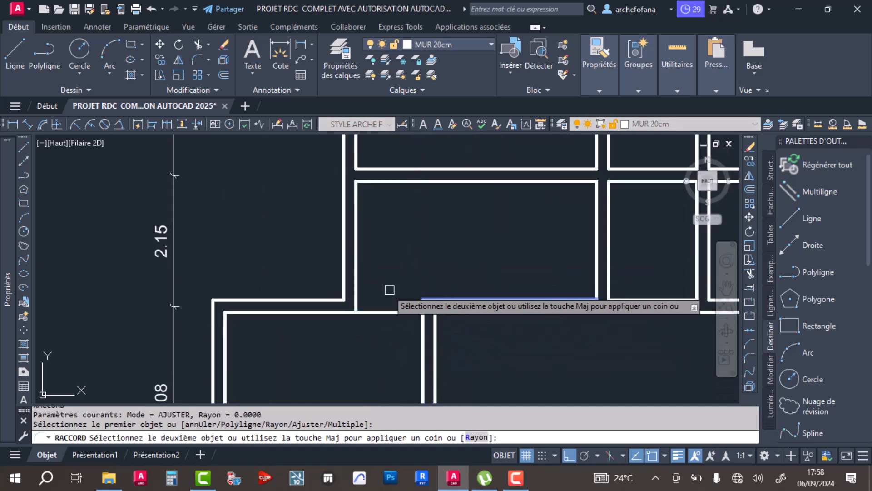
left_click(357, 269)
scroll(463, 245, "down", 4)
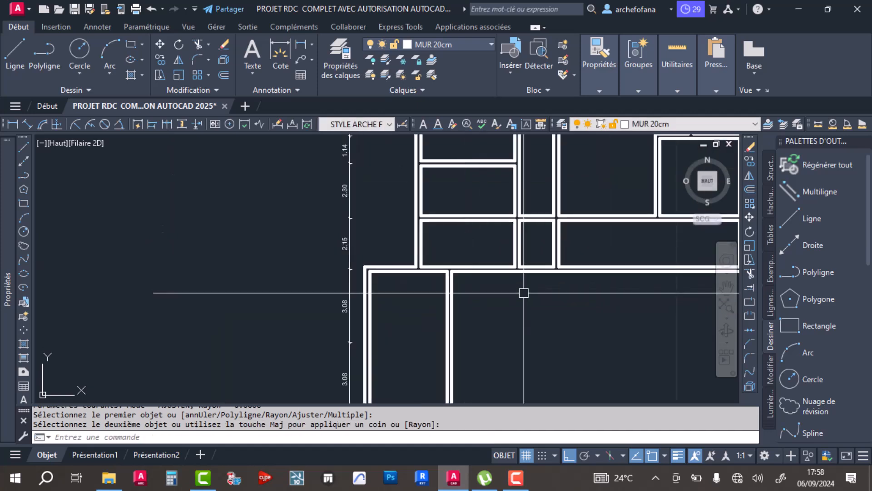
Save the drawing and check the cleaned wall junctions of the foundation plan.
key("ctrl+s")
scroll(500, 295, "down", 3)
scroll(378, 241, "up", 6)
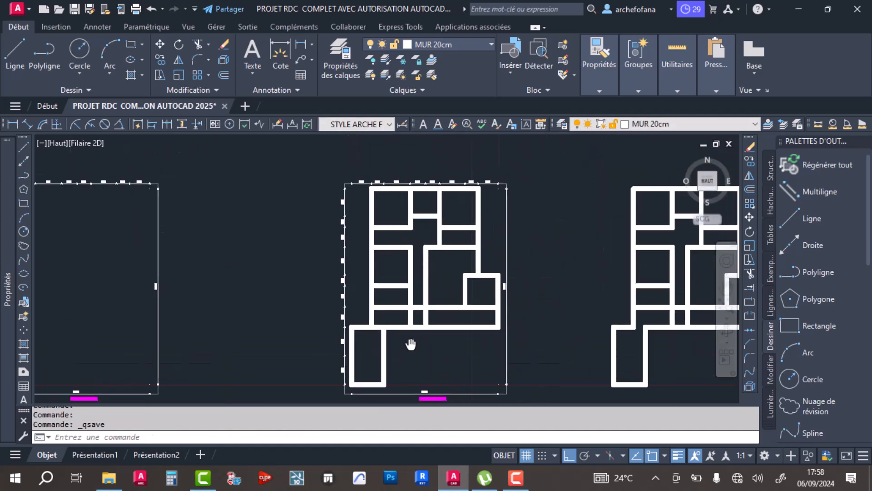
scroll(352, 219, "down", 2)
middle_click_drag(403, 186, 326, 286)
middle_click_drag(453, 250, 436, 297)
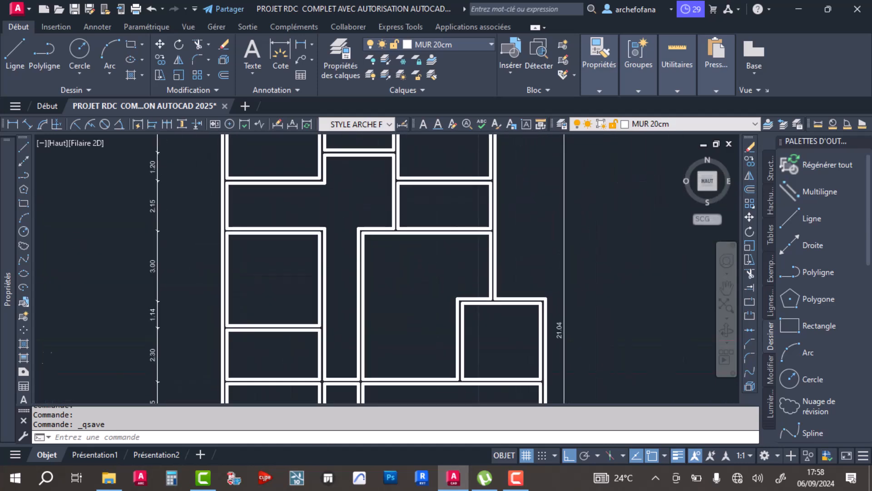
scroll(349, 218, "up", 2)
scroll(352, 233, "down", 4)
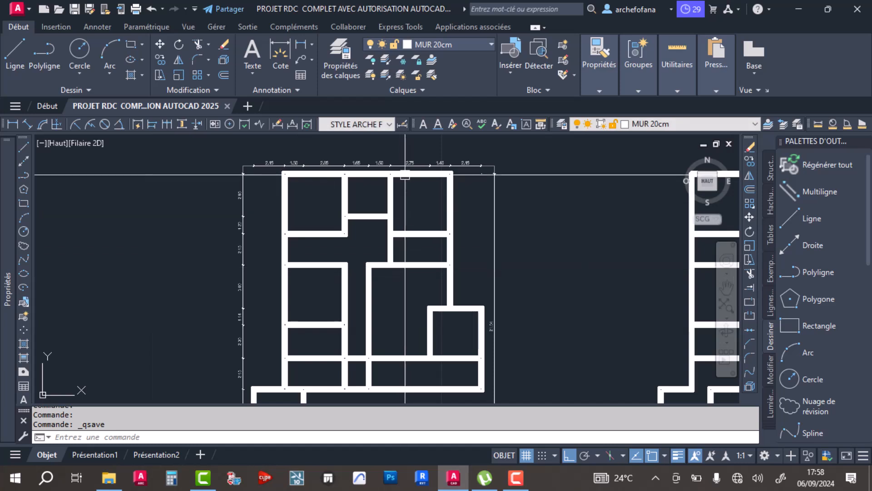
Turn on the AXE DE FONDATION layer.
left_click(448, 42)
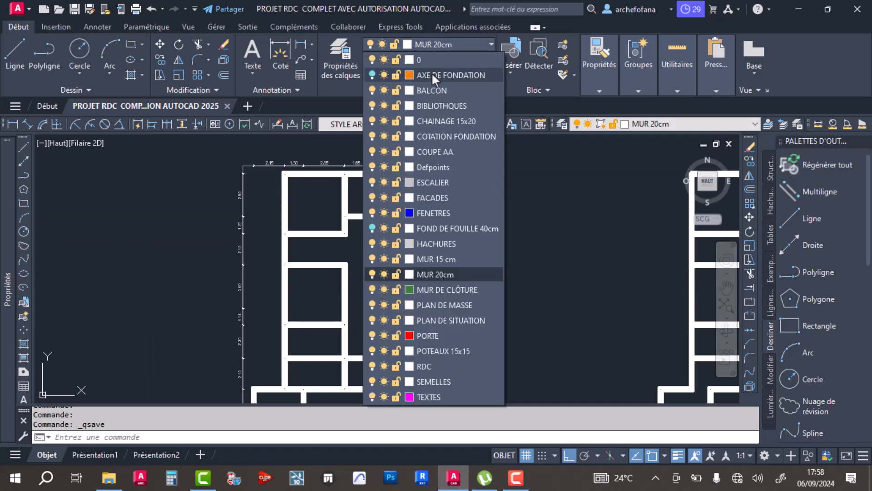
left_click(372, 75)
left_click(573, 212)
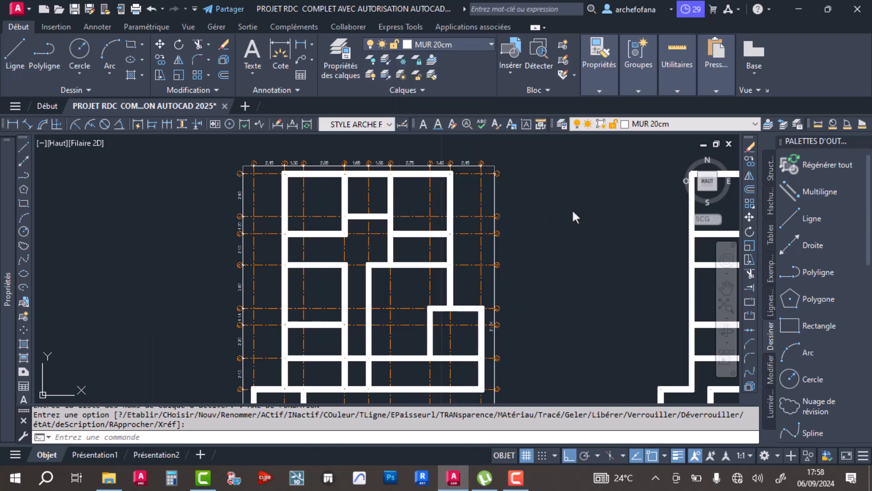
Copy the whole foundation plan with its axes, dimensions, walls and title horizontally to the free space beyond the bare wall copy.
scroll(494, 213, "down", 5)
middle_click_drag(488, 249, 440, 224)
left_click(331, 158)
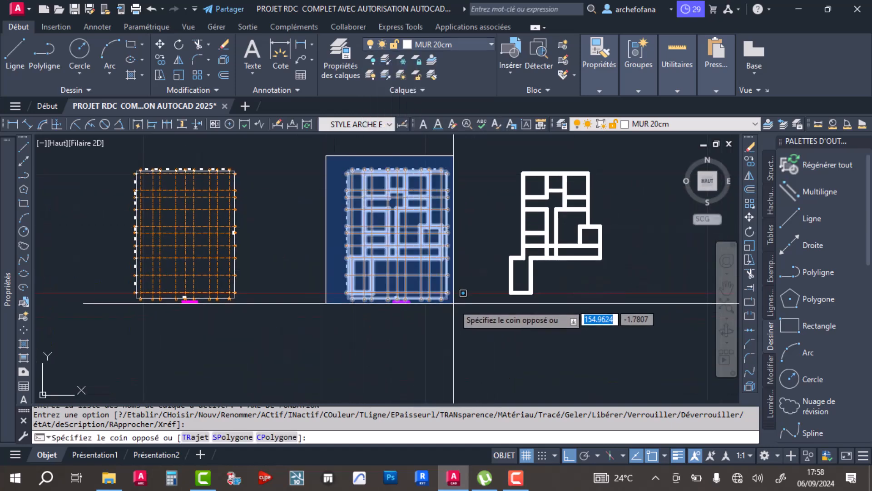
left_click(160, 59)
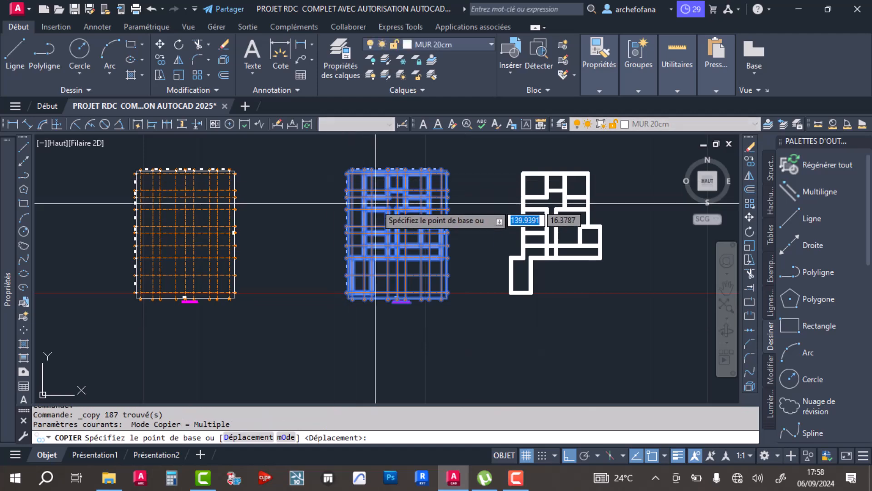
left_click(397, 226)
middle_click_drag(421, 291, 288, 220)
middle_click_drag(459, 224, 325, 299)
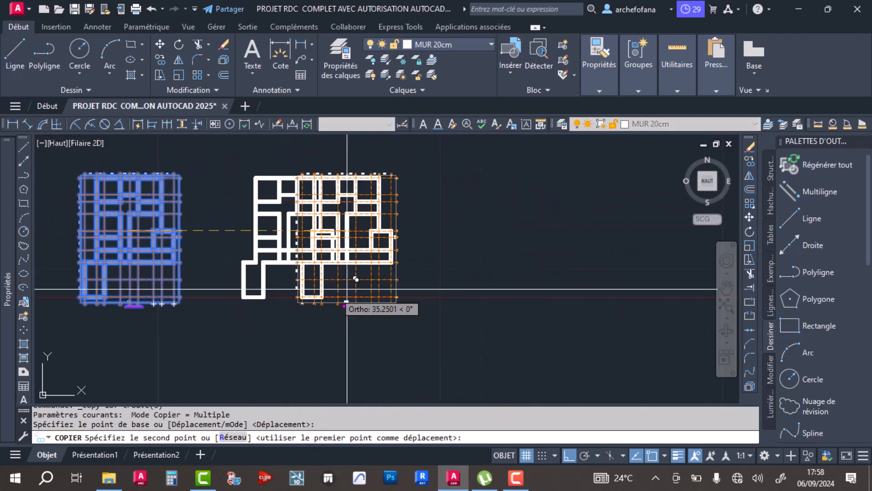
left_click(459, 254)
key("Return")
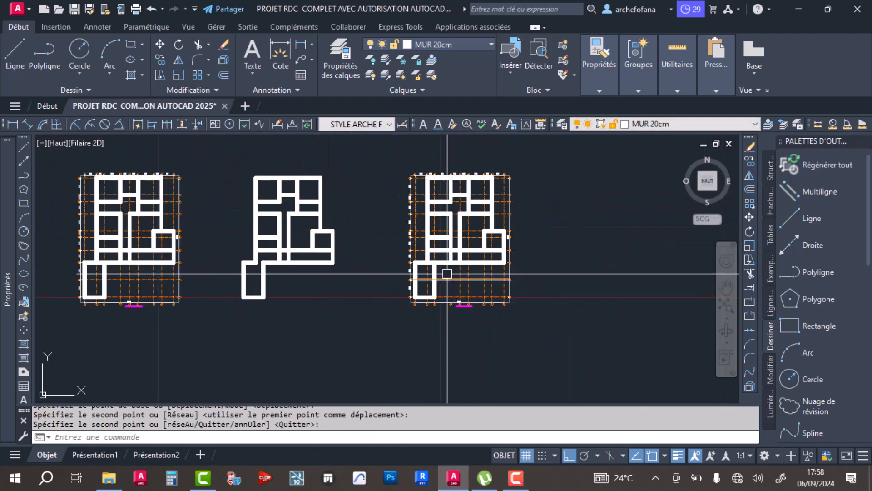
Turn on the FOND DE FOUILLE 40cm layer and check the foundation plans for its objects.
scroll(444, 274, "up", 5)
scroll(341, 294, "up", 2)
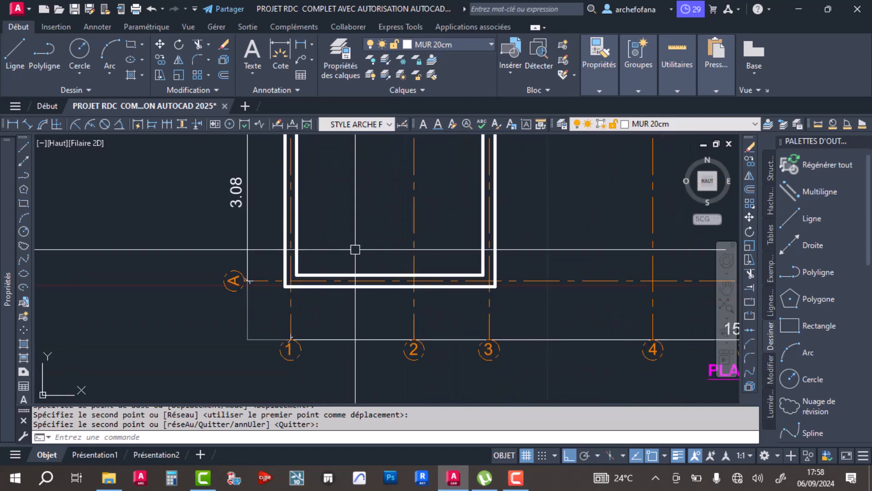
scroll(390, 268, "down", 5)
scroll(394, 266, "down", 4)
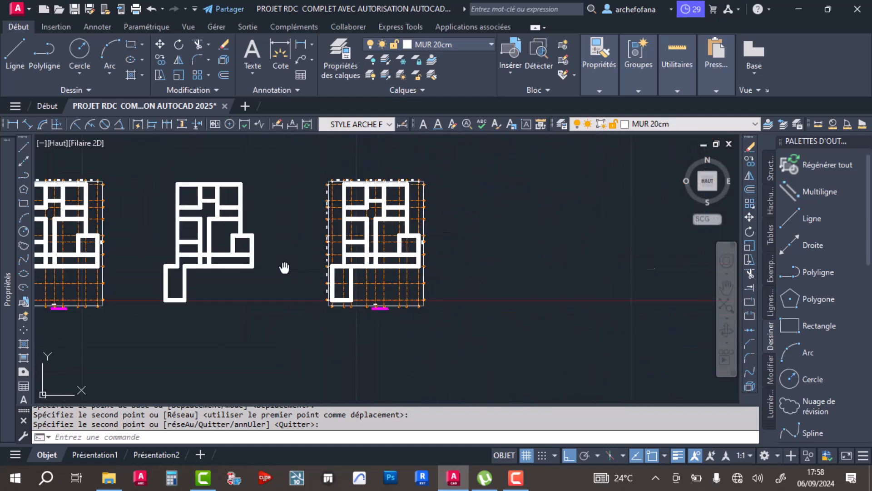
left_click(443, 42)
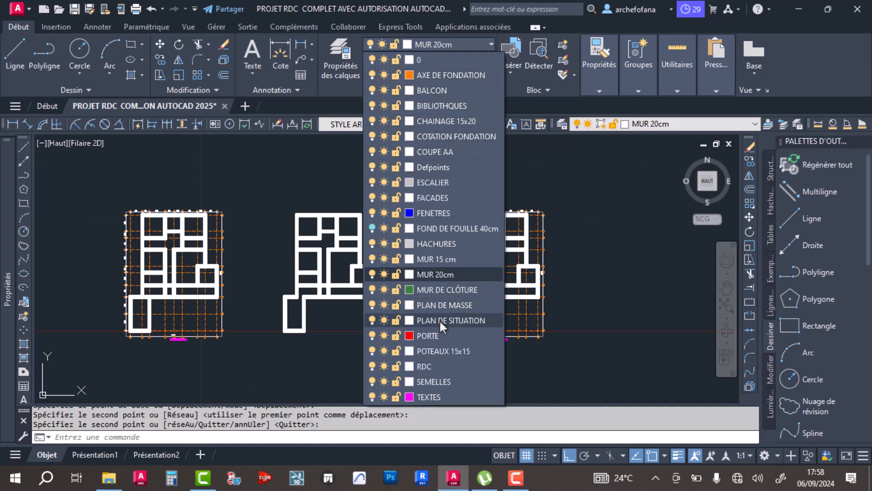
left_click(373, 229)
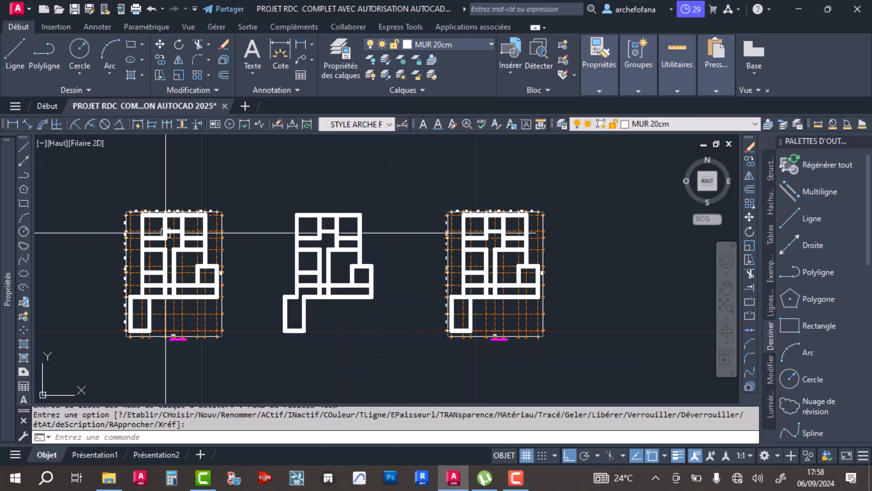
scroll(165, 241, "up", 5)
scroll(454, 228, "down", 5)
scroll(505, 224, "up", 4)
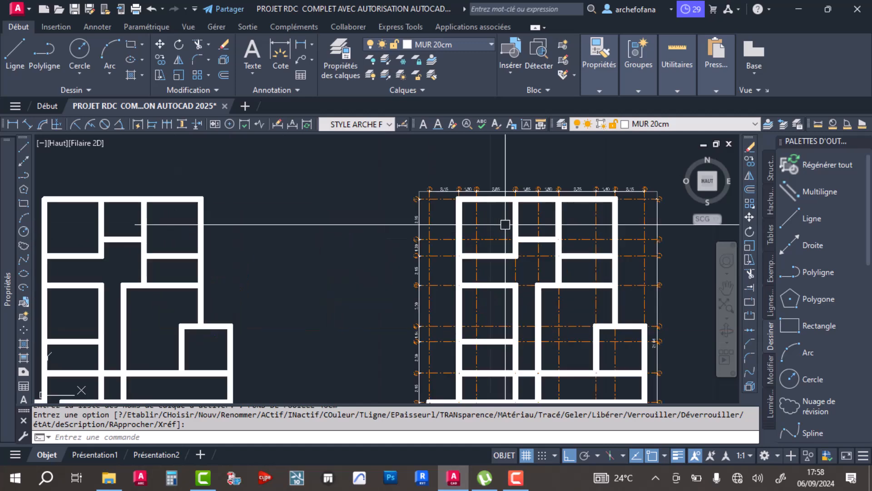
scroll(505, 224, "down", 5)
scroll(186, 239, "up", 6)
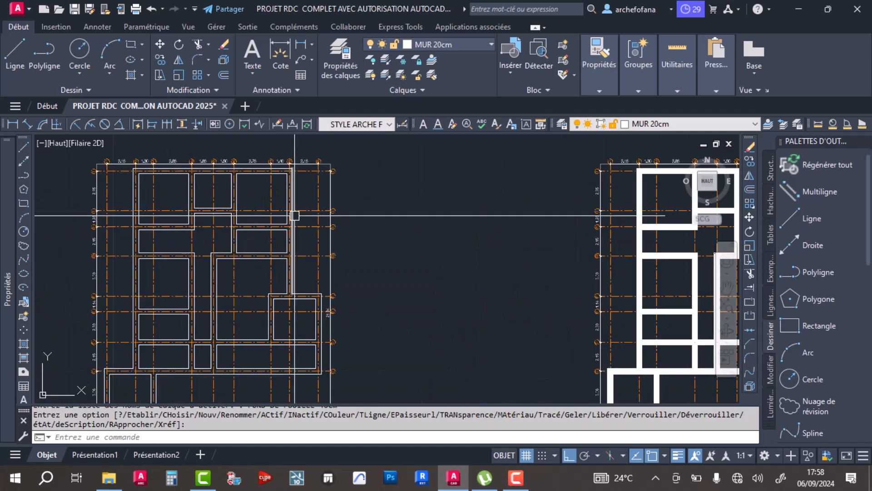
Set the colour of the FOND DE FOUILLE 40cm layer to index colour 144.
scroll(405, 226, "down", 2)
middle_click_drag(405, 226, 299, 225)
scroll(468, 204, "up", 5)
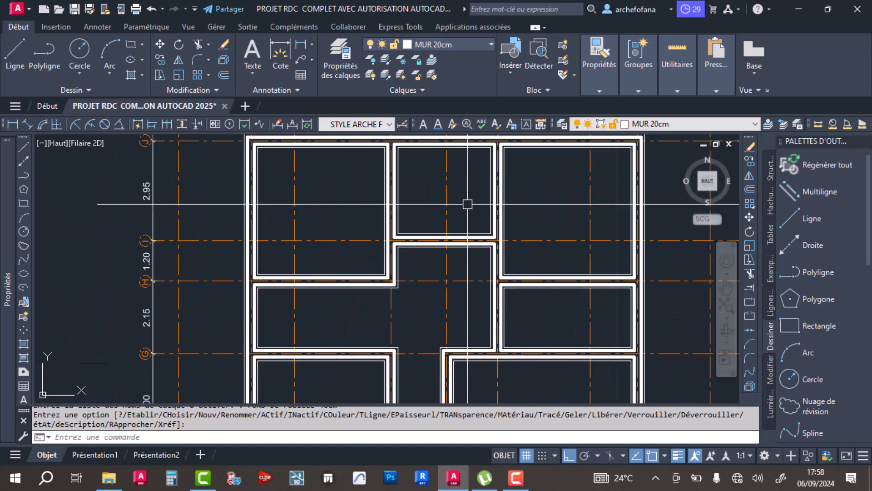
scroll(370, 285, "down", 2)
scroll(342, 244, "up", 5)
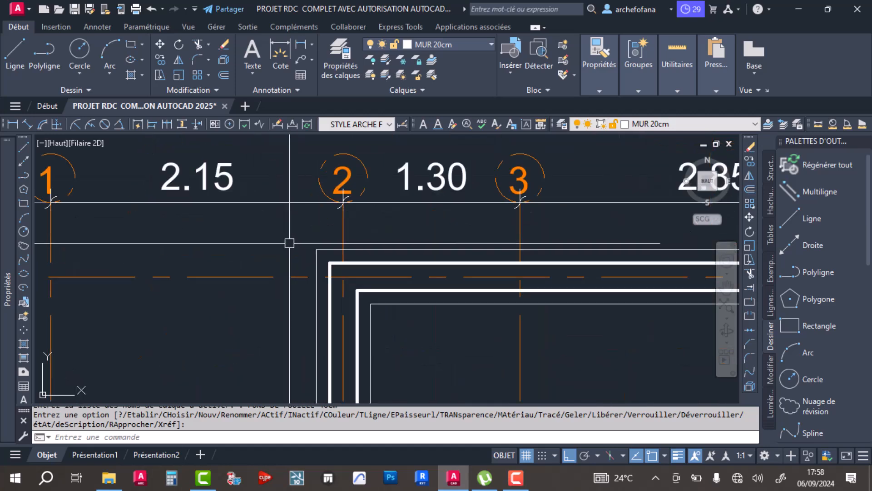
left_click(367, 250)
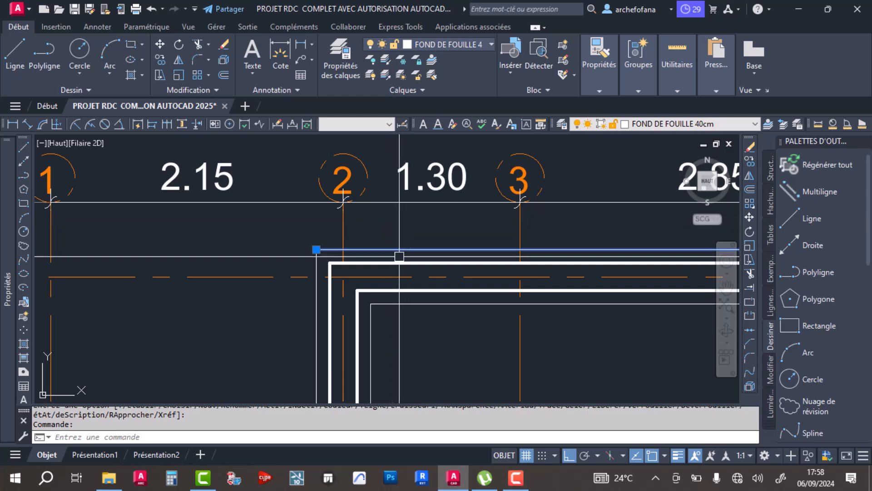
key("Escape")
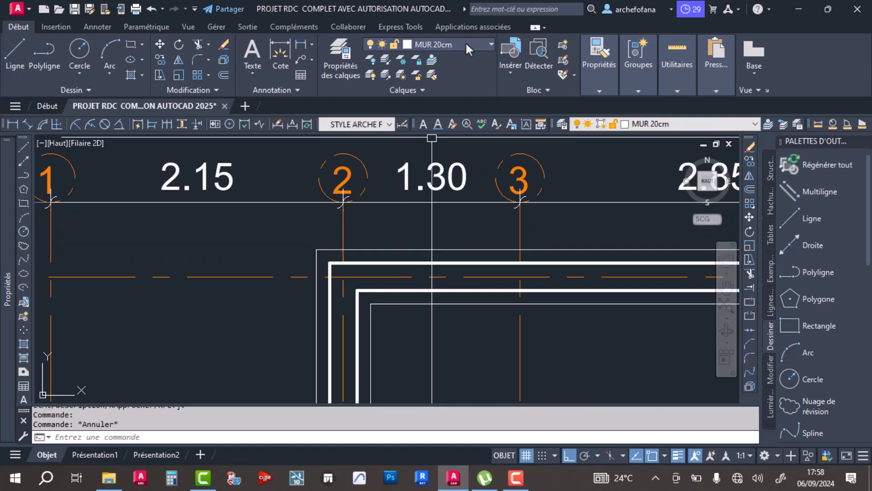
left_click(341, 57)
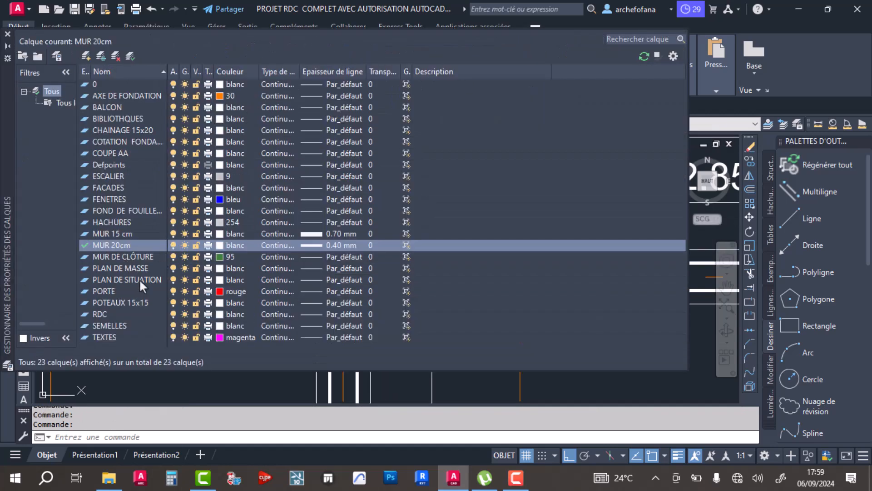
left_click(246, 212)
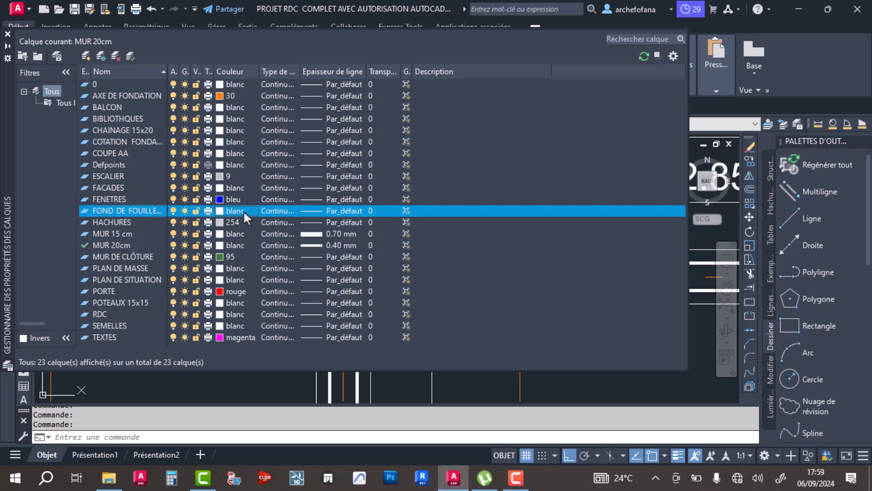
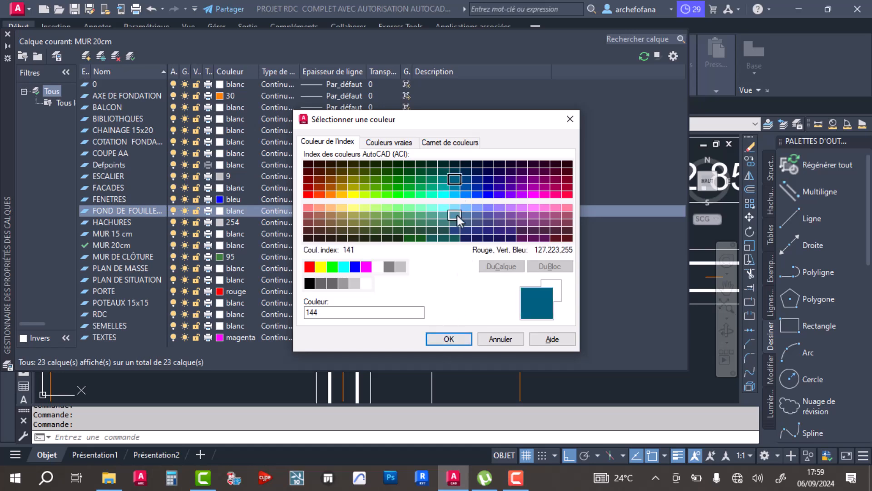
left_click(464, 337)
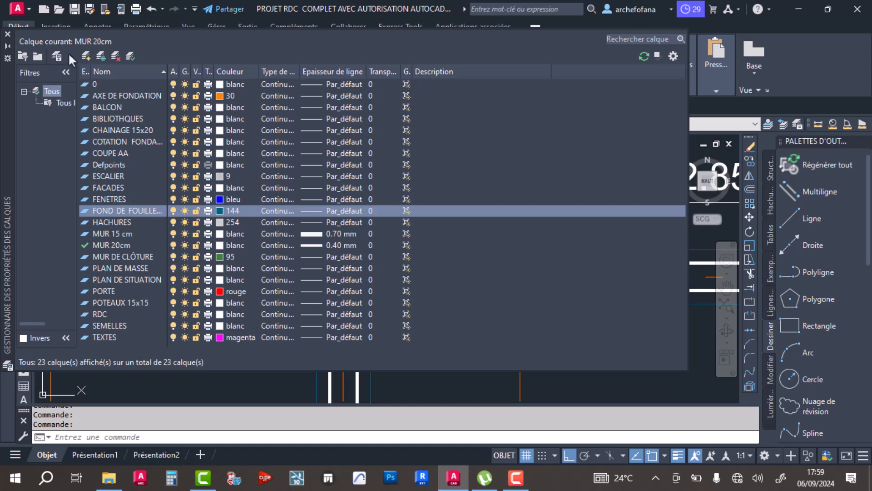
left_click(7, 34)
Save the drawing and check the recoloured excavation outlines along the walls across the foundation plan.
scroll(381, 234, "down", 3)
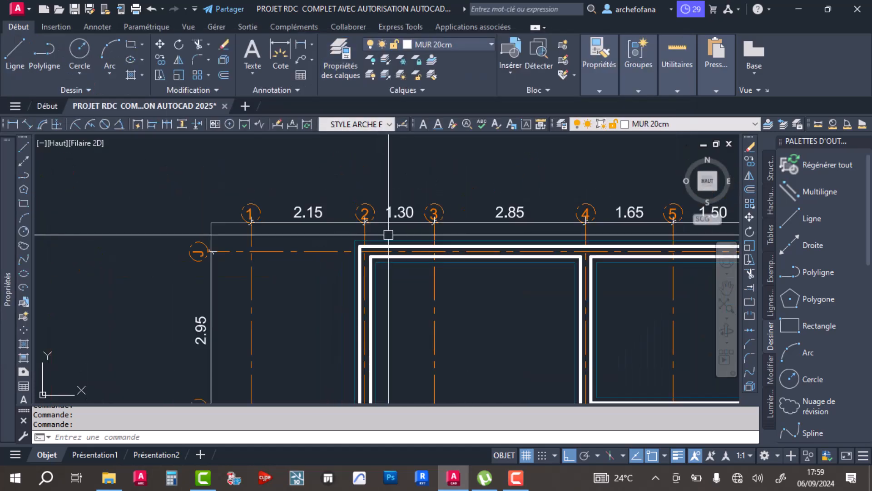
scroll(459, 247, "up", 5)
scroll(324, 203, "down", 6)
middle_click_drag(362, 331, 318, 254)
mouse_move(493, 352)
middle_mouse_down()
mouse_move(440, 291)
mouse_move(421, 239)
middle_mouse_up()
scroll(376, 287, "up", 2)
scroll(300, 236, "down", 3)
scroll(345, 210, "up", 4)
scroll(409, 207, "down", 6)
scroll(409, 207, "up", 3)
scroll(390, 230, "down", 6)
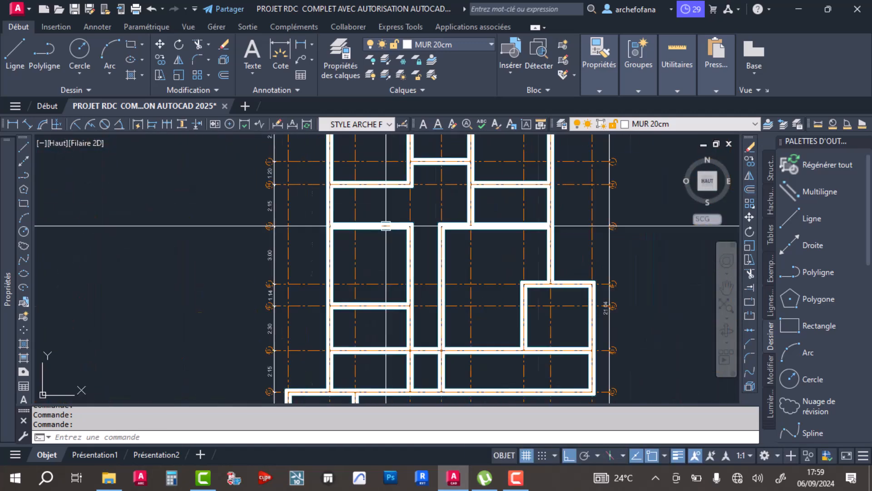
middle_click_drag(432, 302, 364, 257)
scroll(286, 289, "up", 6)
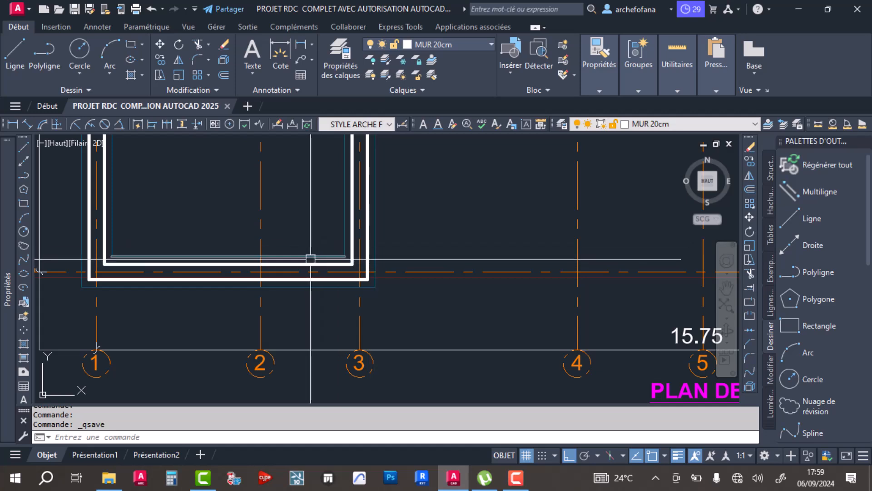
scroll(328, 273, "up", 4)
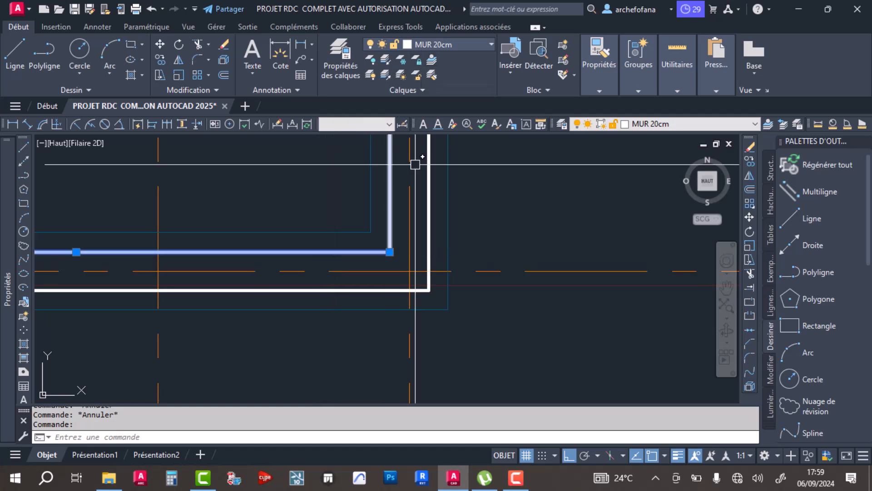
key("Escape")
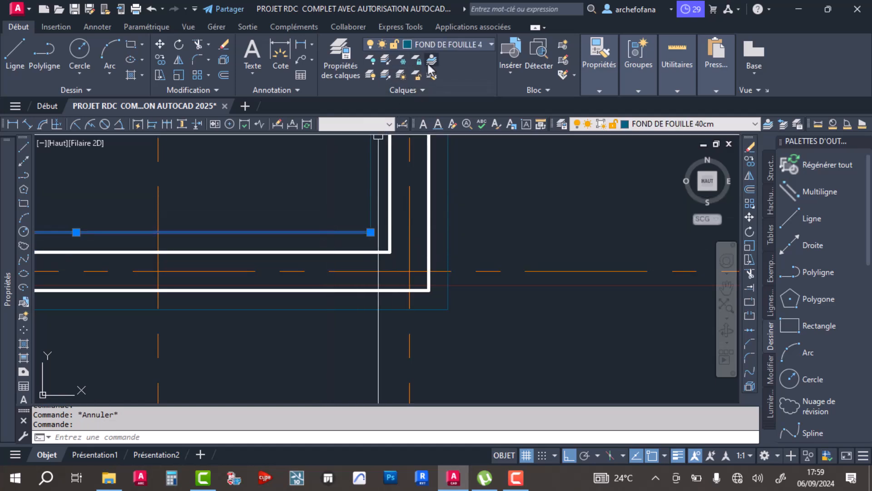
key("Escape")
scroll(367, 242, "down", 5)
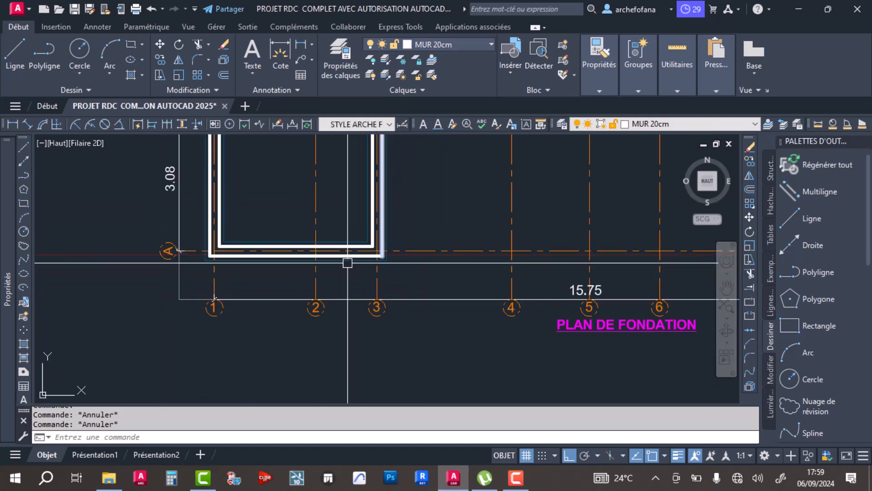
Dimension the thickness of the bottom wall on axis A, close to its corner with axis 1.
left_click(280, 51)
scroll(277, 272, "up", 5)
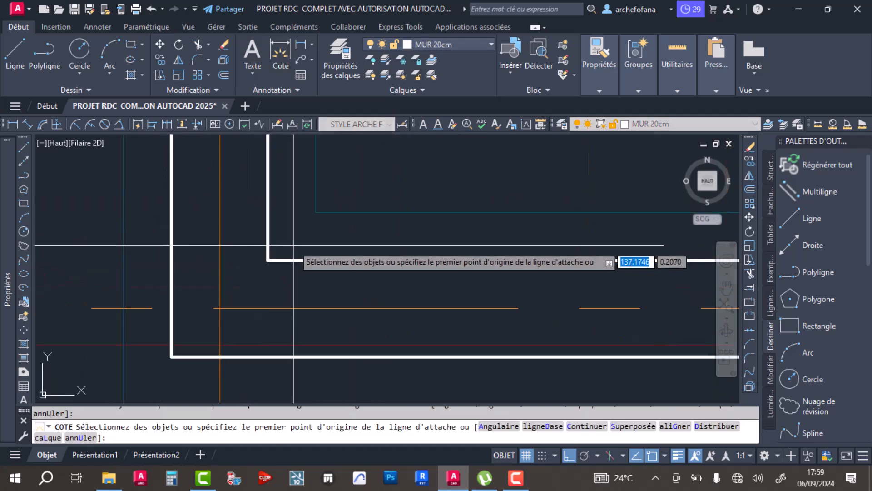
left_click(268, 260)
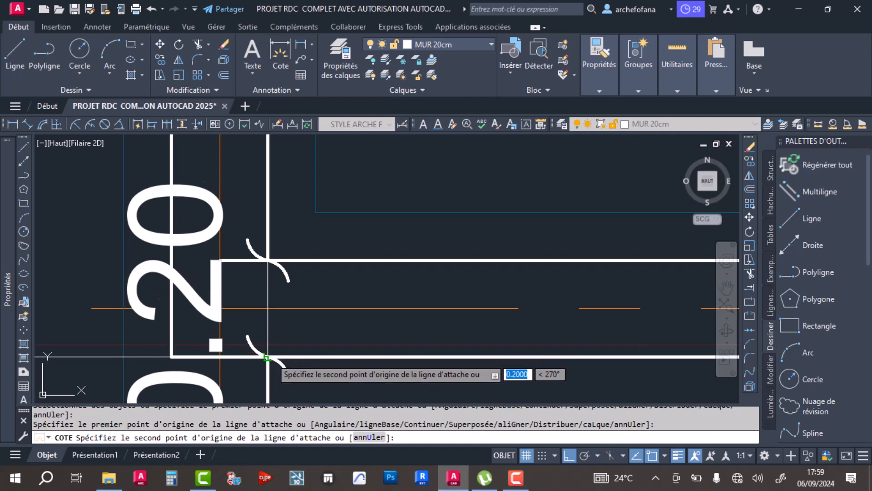
left_click(268, 357)
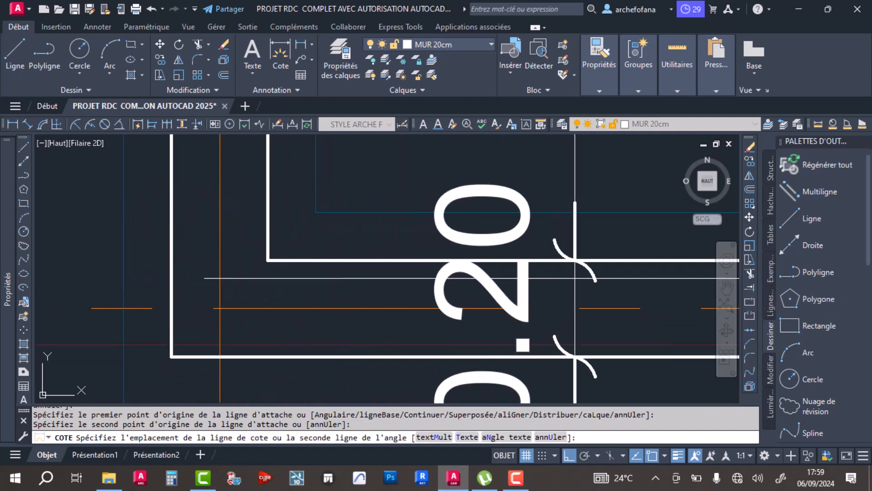
left_click(577, 278)
scroll(503, 275, "down", 7)
middle_click_drag(499, 274, 371, 273)
key("Escape")
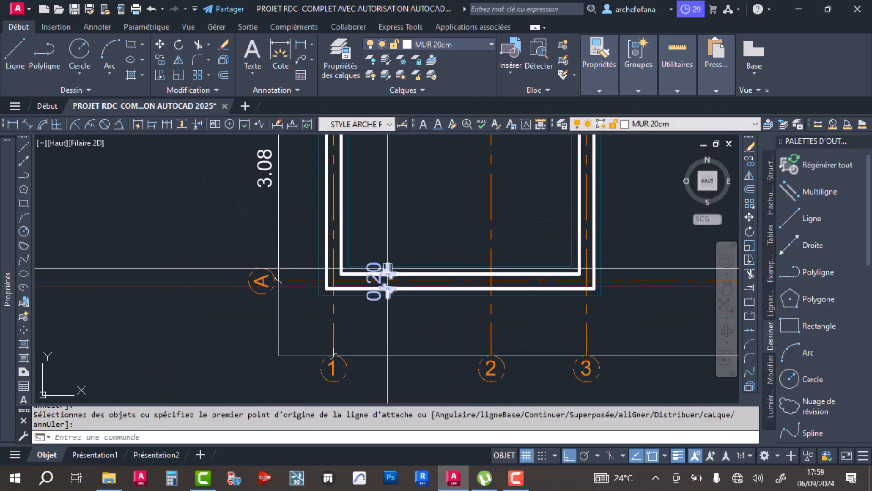
key("Escape")
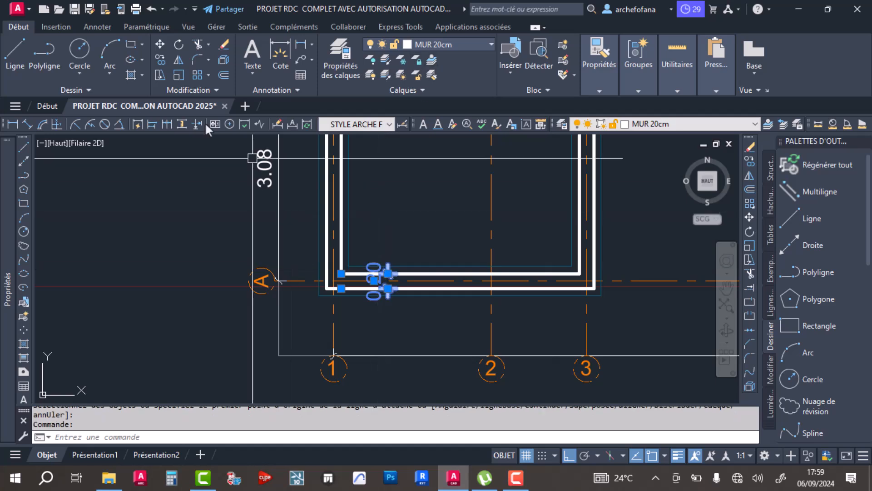
key("Escape")
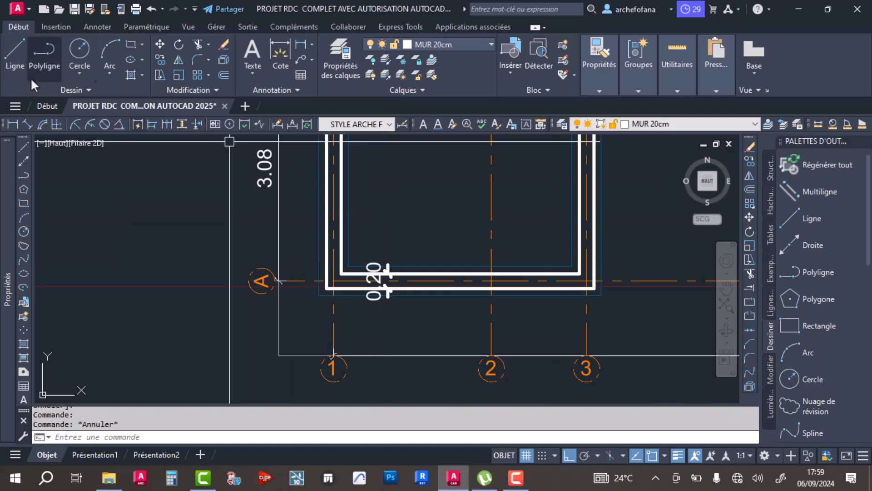
Make COTATION FONDATION the current layer and move the wall thickness dimension on axis A to it.
left_click(459, 45)
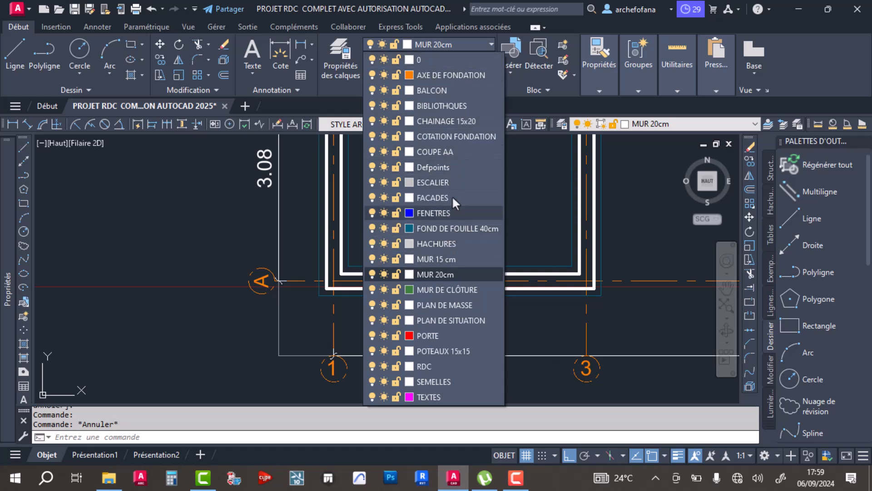
left_click(457, 137)
left_click(386, 268)
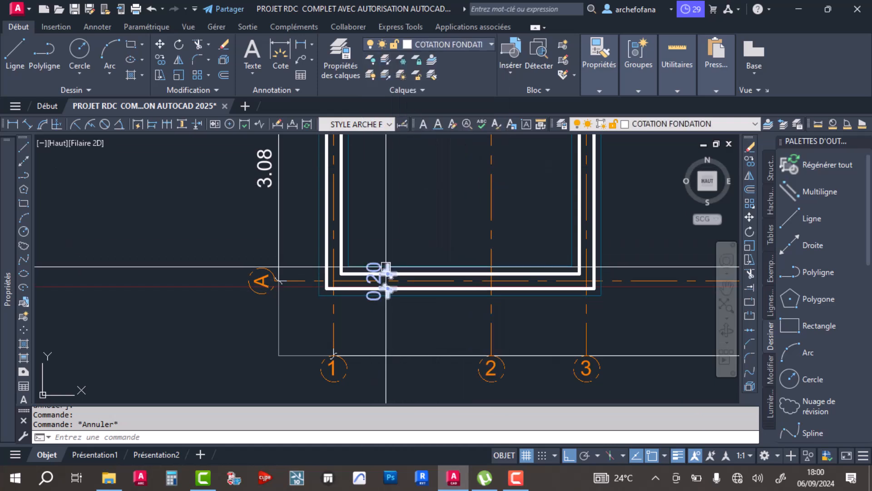
left_click(443, 45)
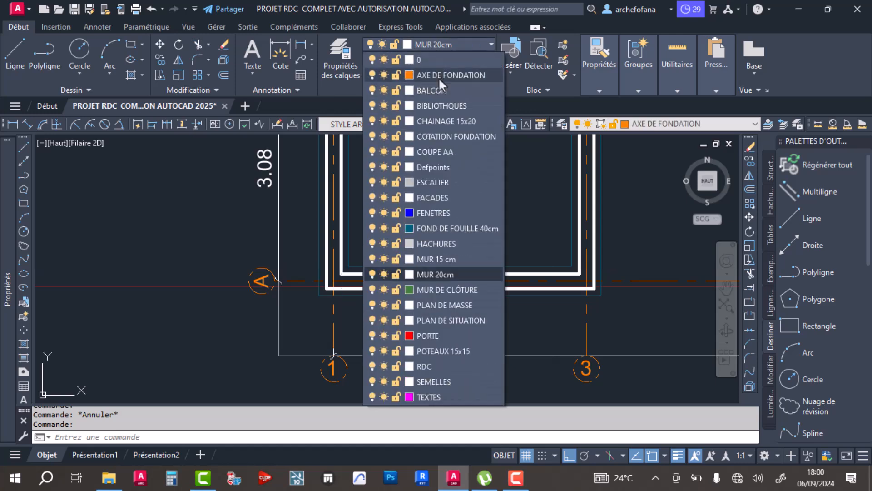
left_click(444, 137)
scroll(370, 272, "up", 5)
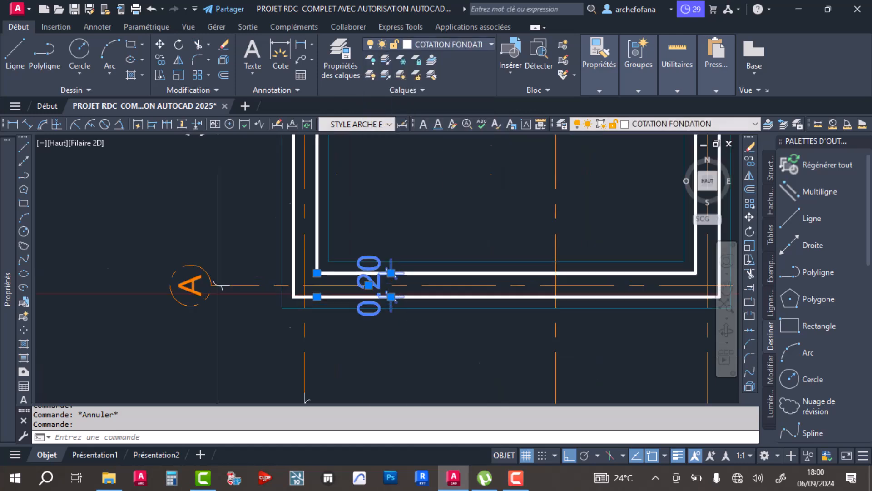
scroll(415, 224, "down", 1)
scroll(362, 224, "down", 6)
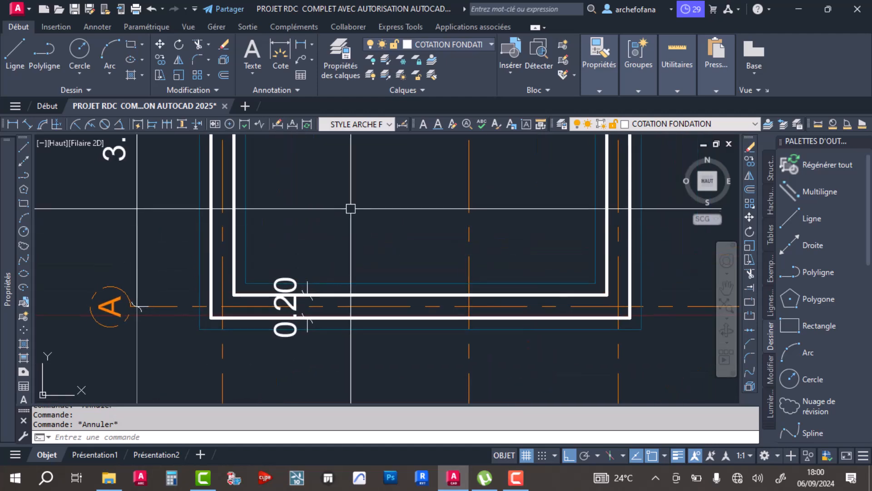
left_click(280, 42)
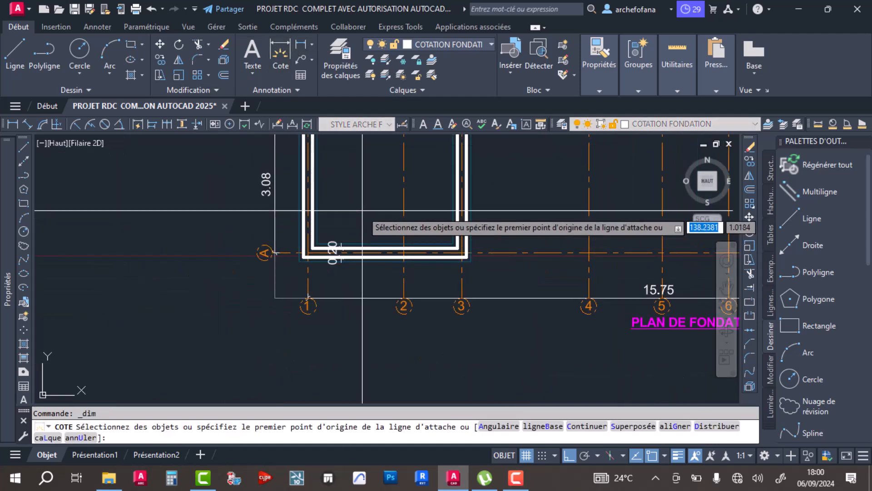
middle_click_drag(439, 204, 436, 233)
scroll(456, 262, "up", 4)
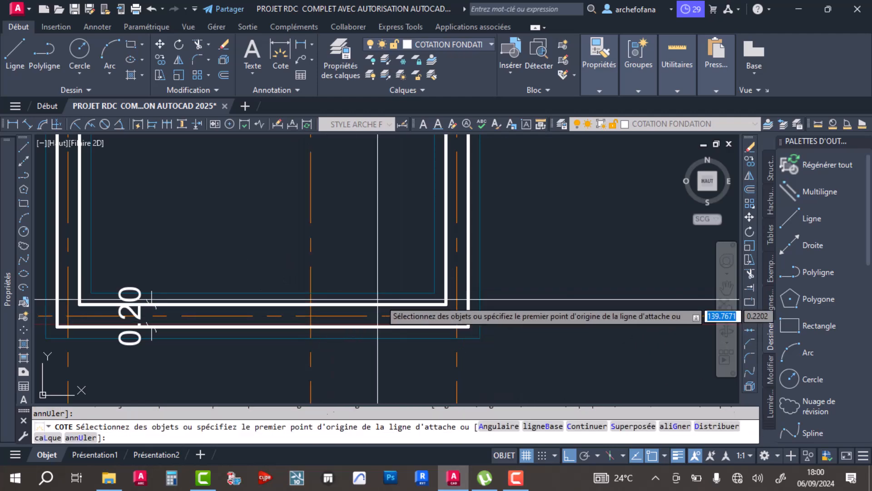
left_click(434, 293)
left_click(434, 339)
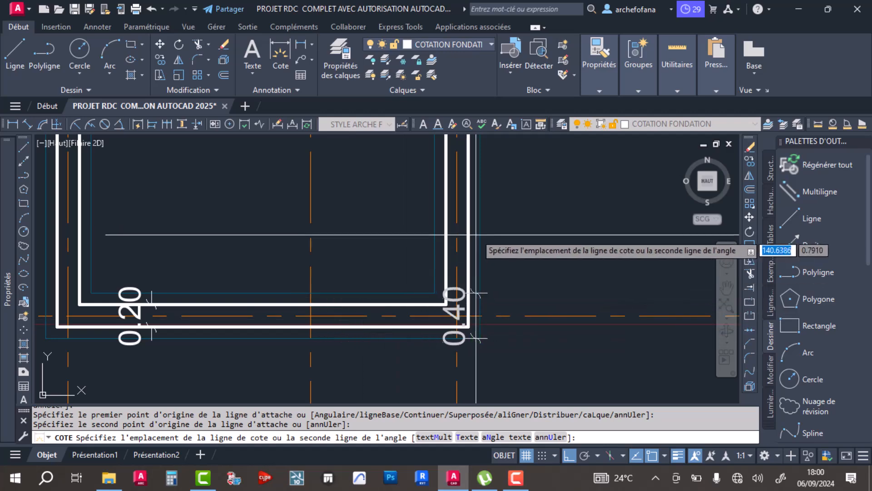
scroll(400, 325, "down", 4)
key("Escape")
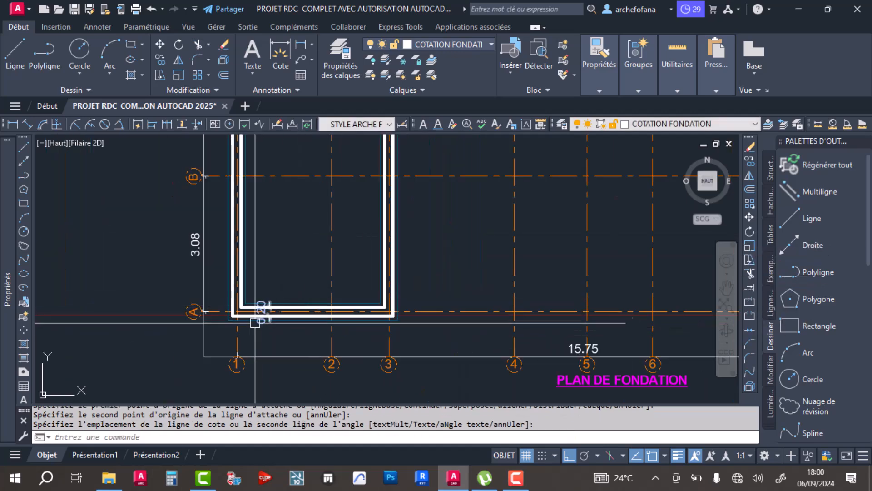
Dimension the excavation width across the vertical wall on axis 1, just above the corner with axis A.
scroll(253, 311, "up", 4)
key("Return")
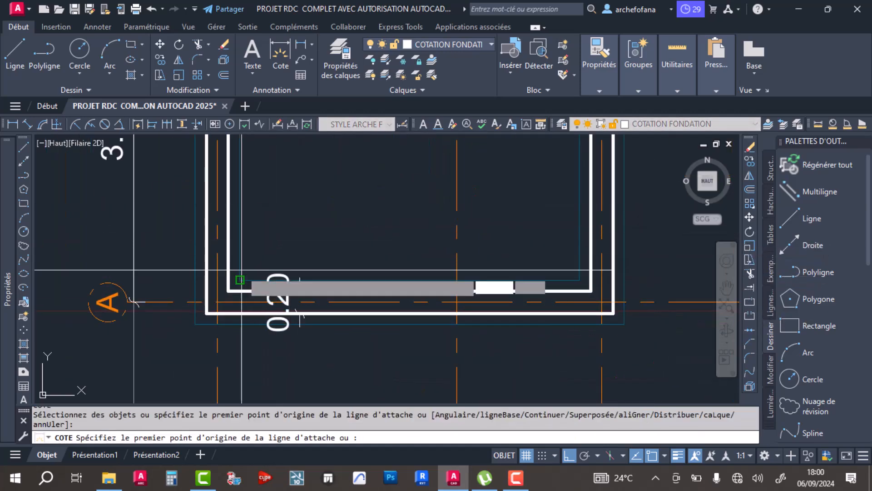
left_click(240, 280)
left_click(195, 281)
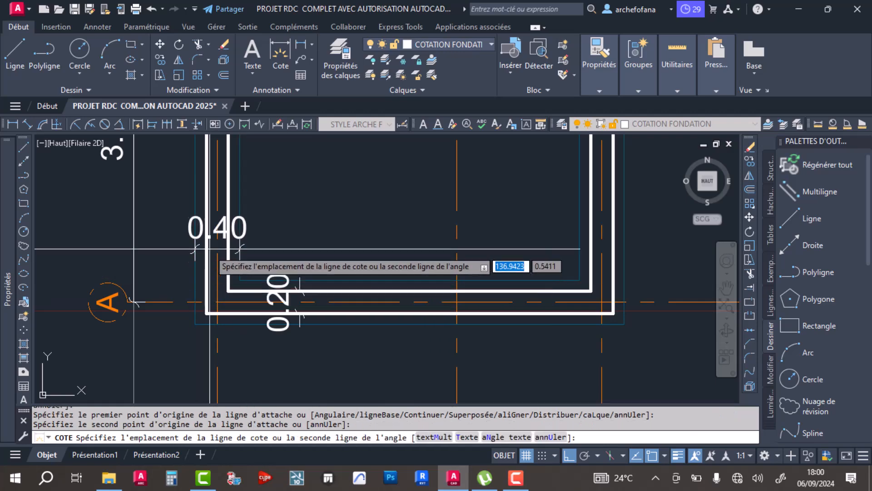
scroll(220, 232, "up", 8)
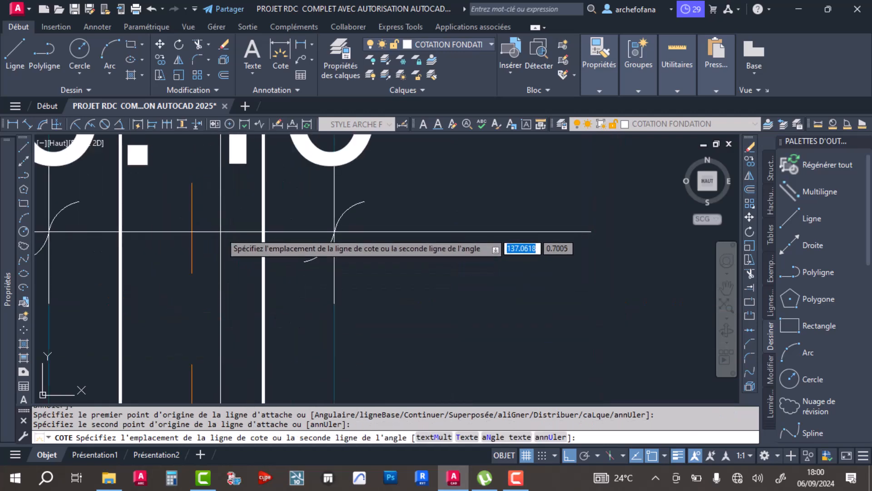
left_click(221, 232)
scroll(244, 254, "down", 6)
key("Escape")
key("Escape")
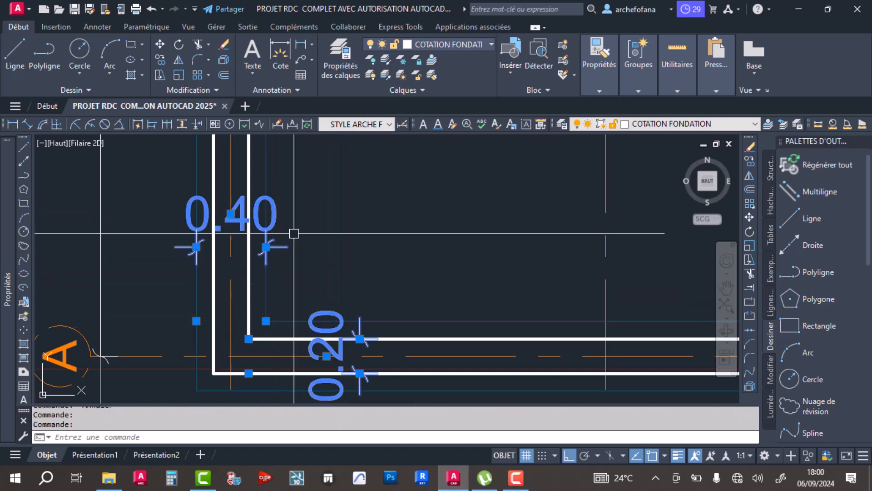
Recolour the wall thickness and excavation width dimensions purple, then save the drawing.
left_click(603, 81)
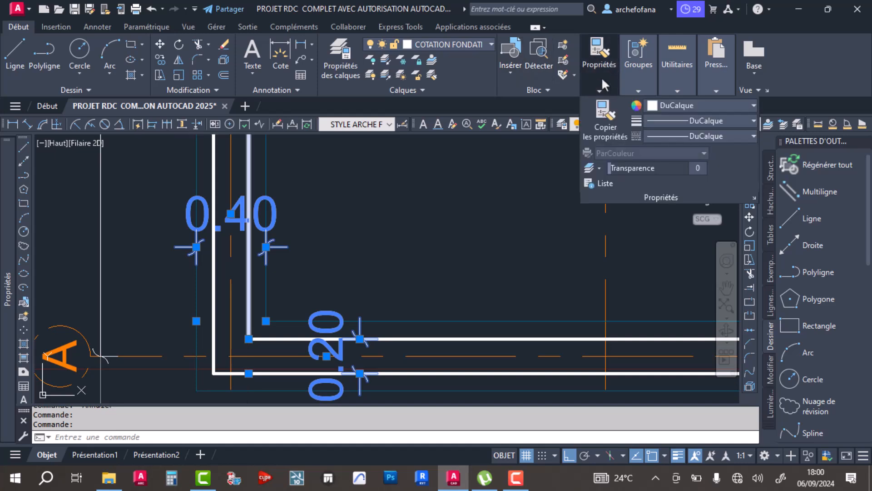
left_click(688, 105)
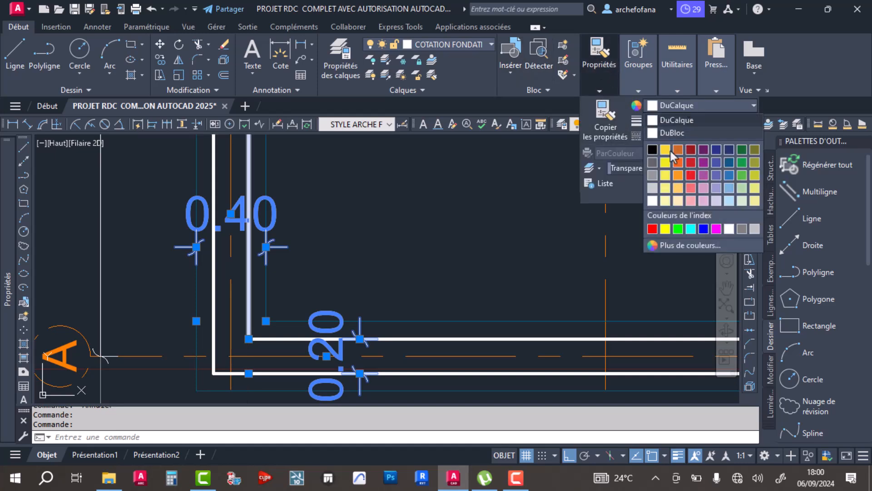
left_click(702, 167)
key("Escape")
scroll(326, 249, "down", 8)
key("Escape")
scroll(334, 239, "up", 6)
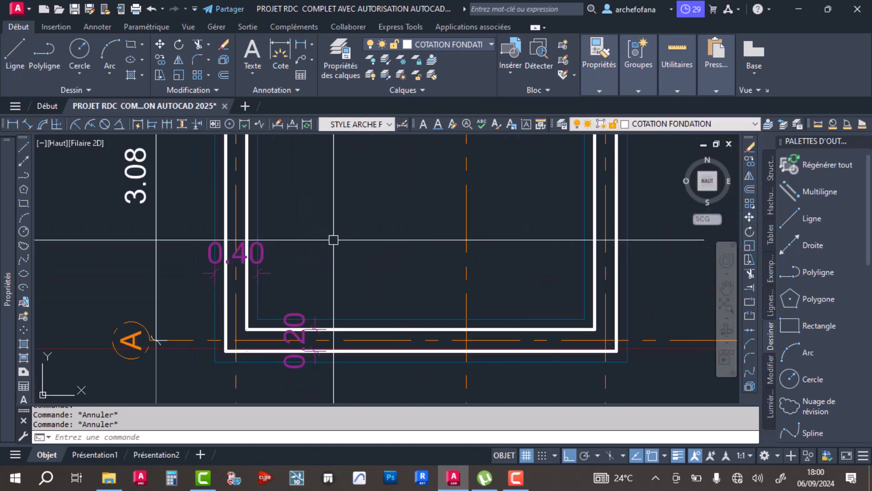
scroll(334, 240, "down", 8)
key("ctrl+s")
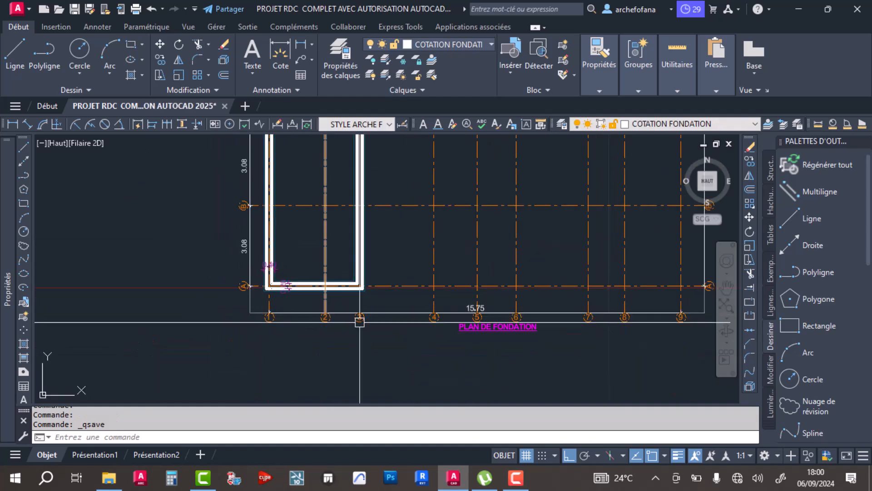
On the other foundation plan, draw a short multiline along axis A from axis 1, with scale 0.4 and justification Nulle.
scroll(407, 223, "up", 10)
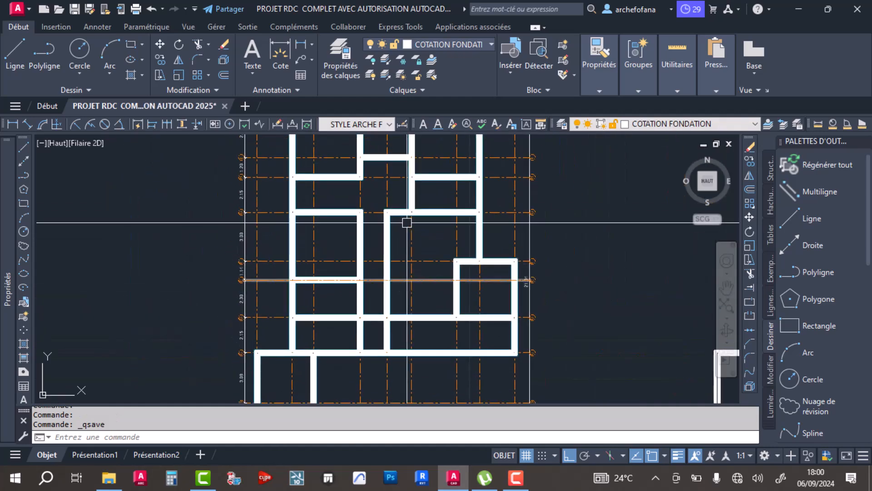
scroll(262, 273, "down", 10)
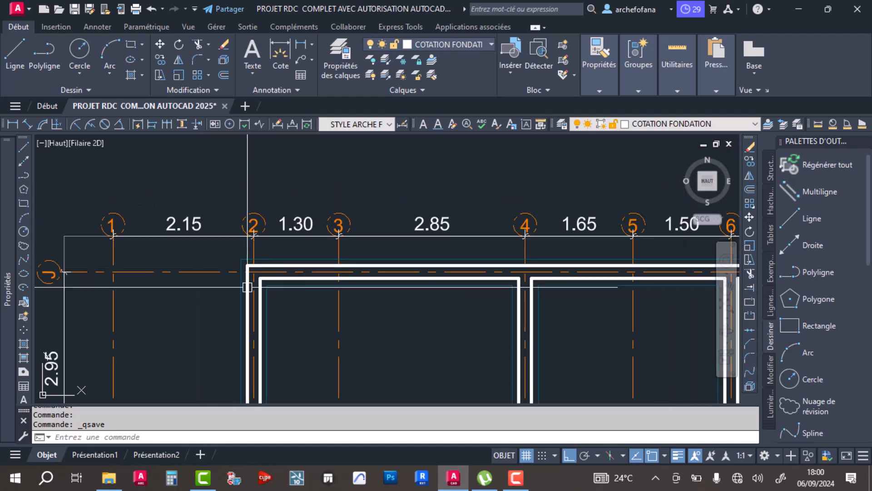
mouse_move(413, 349)
middle_mouse_down()
mouse_move(310, 228)
mouse_move(286, 216)
middle_mouse_up()
middle_click_drag(452, 286, 263, 276)
scroll(380, 282, "up", 3)
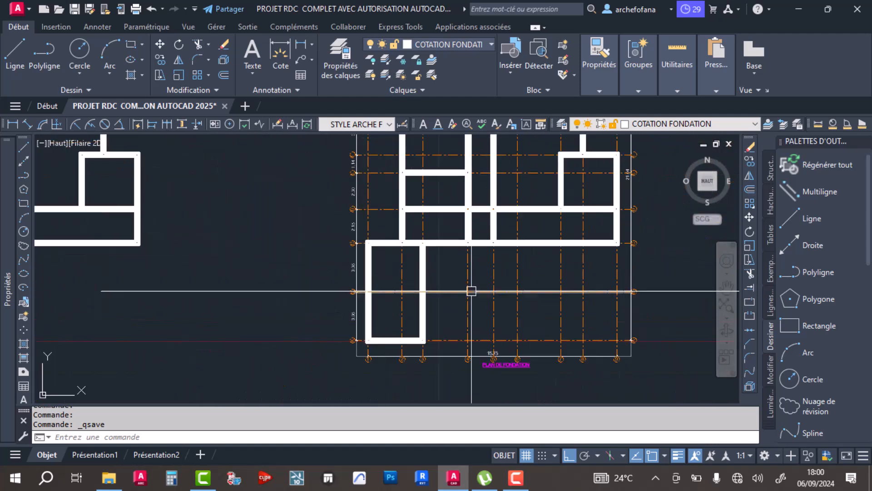
scroll(366, 347, "up", 6)
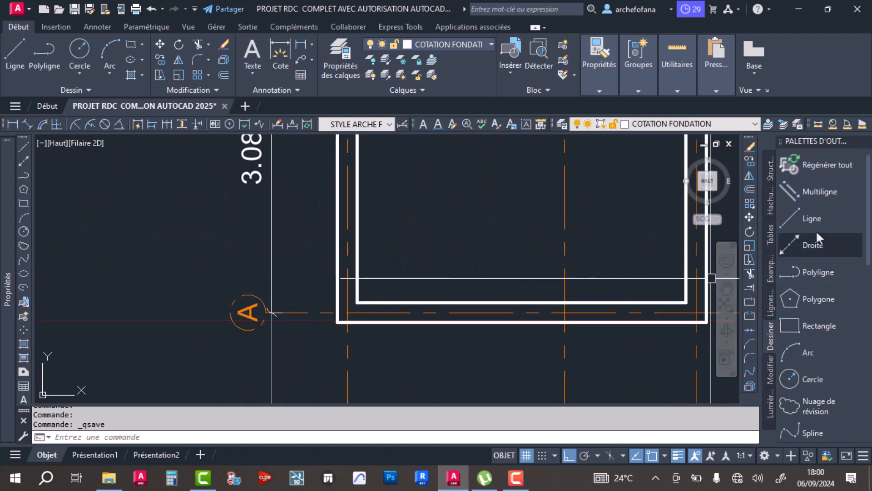
left_click(819, 190)
scroll(357, 310, "up", 5)
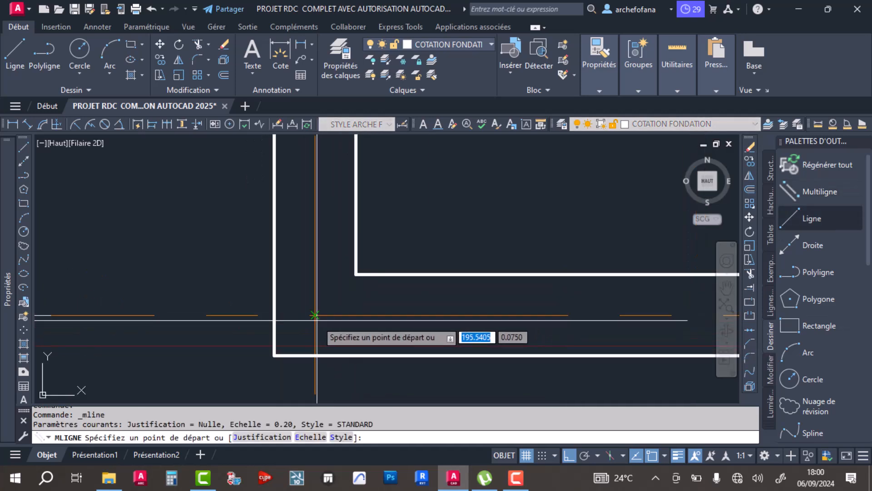
left_click(311, 437)
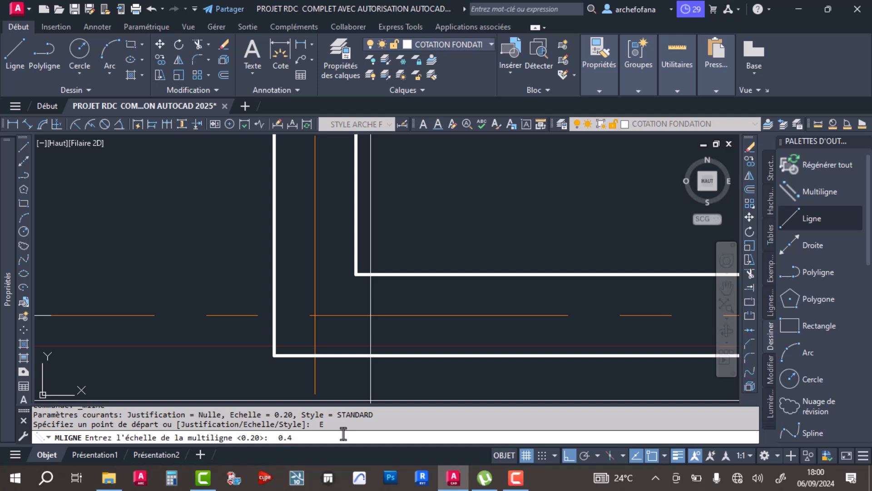
key("Return")
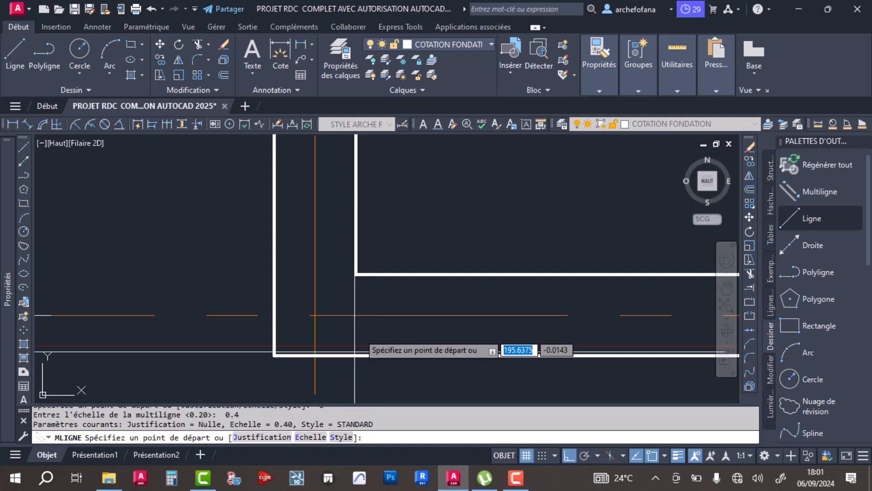
left_click(262, 437)
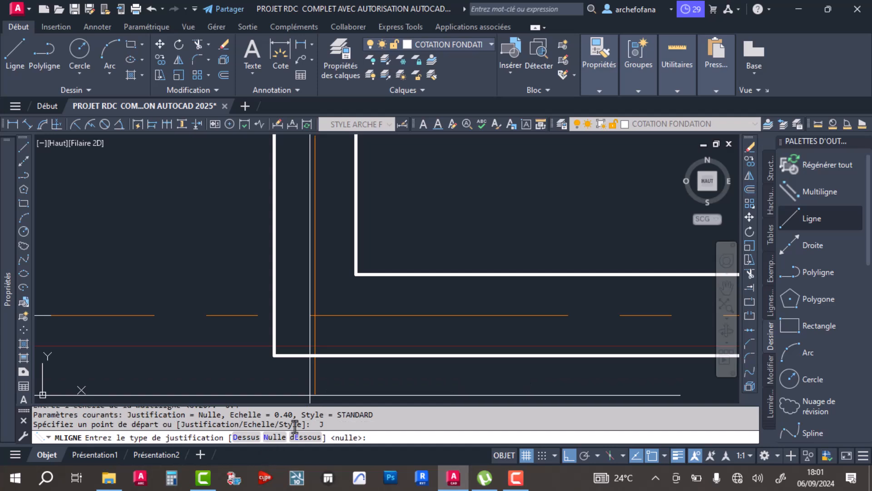
left_click(275, 437)
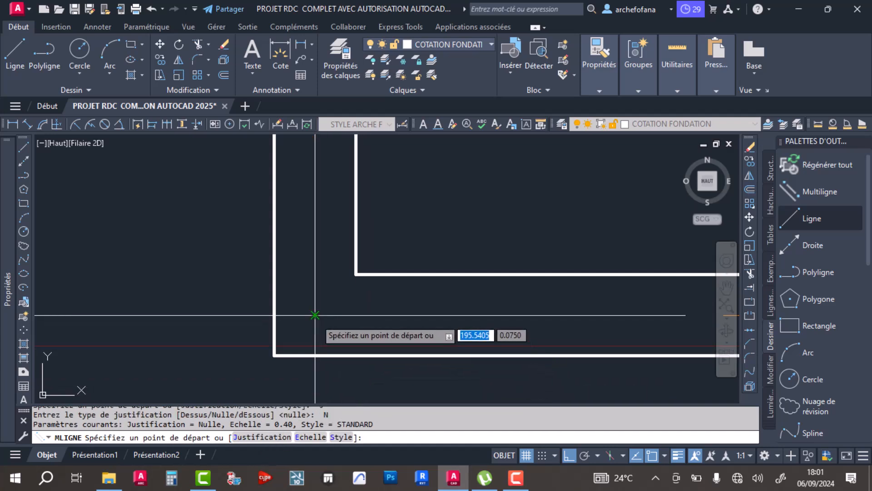
left_click(315, 314)
scroll(423, 332, "down", 4)
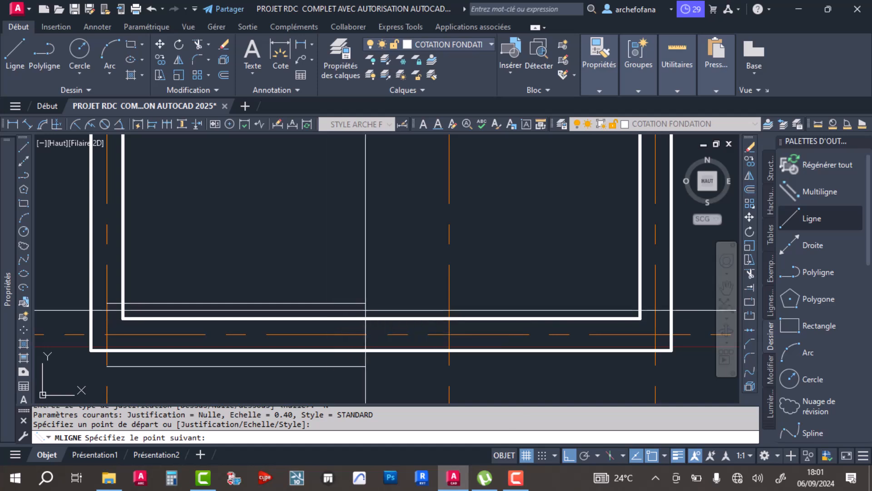
key("Return")
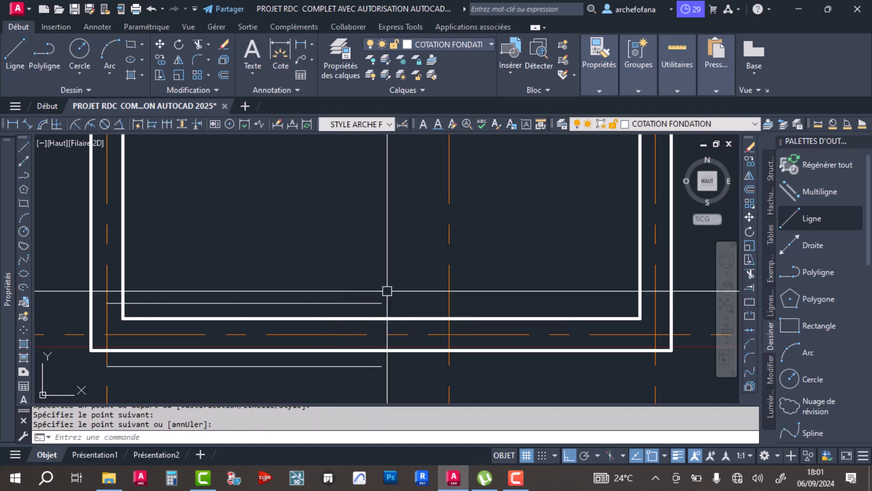
Draw a second 0.40-scale multiline upward along axis 1 from its intersection with axis A.
key("Return")
left_click(107, 334)
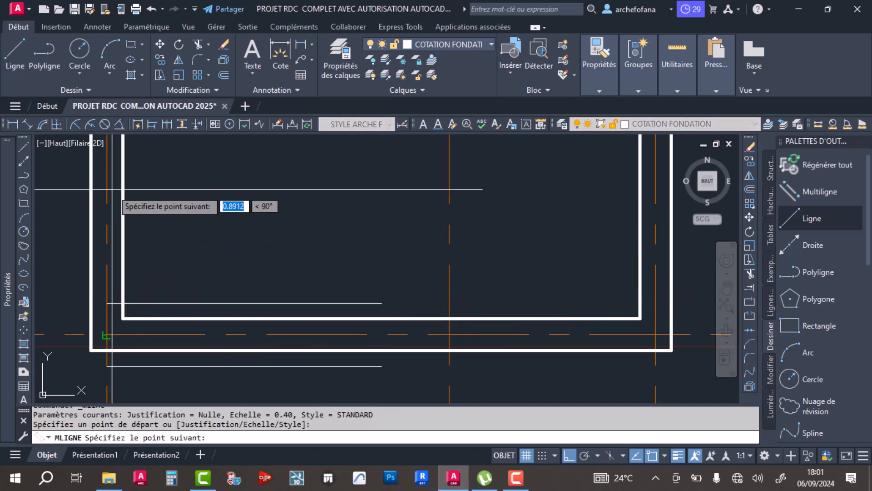
middle_click_drag(156, 160, 264, 273)
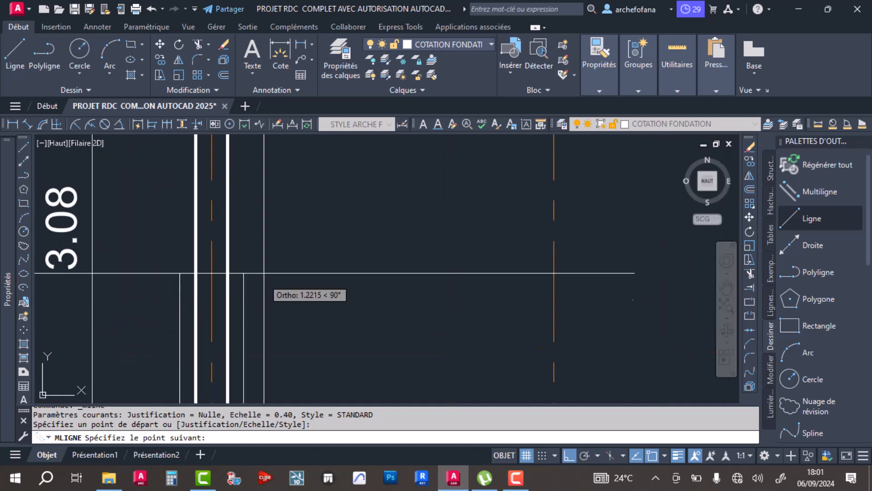
left_click(260, 228)
key("Return")
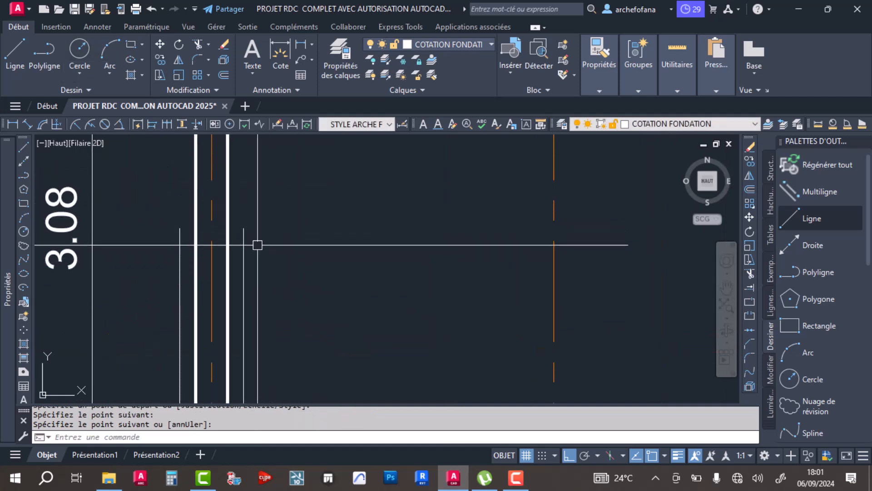
Move both new multilines to the FOND DE FOUILLE 40cm layer and explode them.
left_click(245, 238)
scroll(278, 213, "down", 6)
scroll(335, 267, "up", 4)
scroll(335, 265, "up", 2)
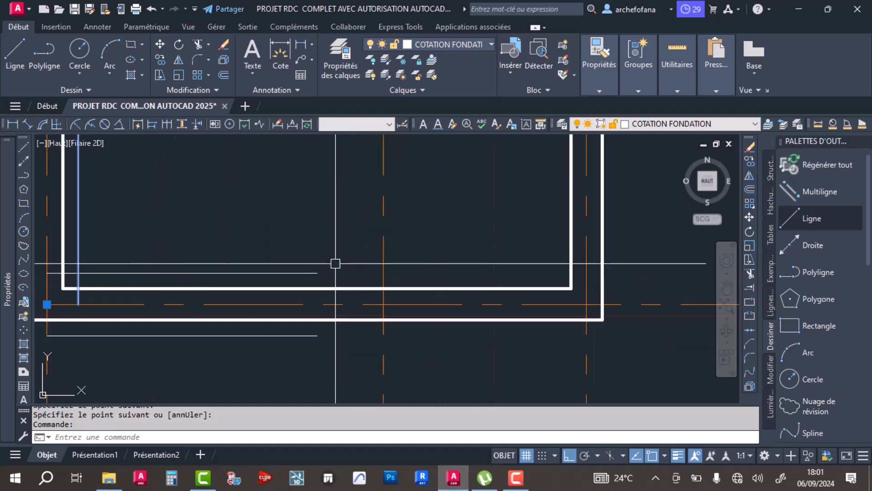
left_click(309, 272)
left_click(444, 42)
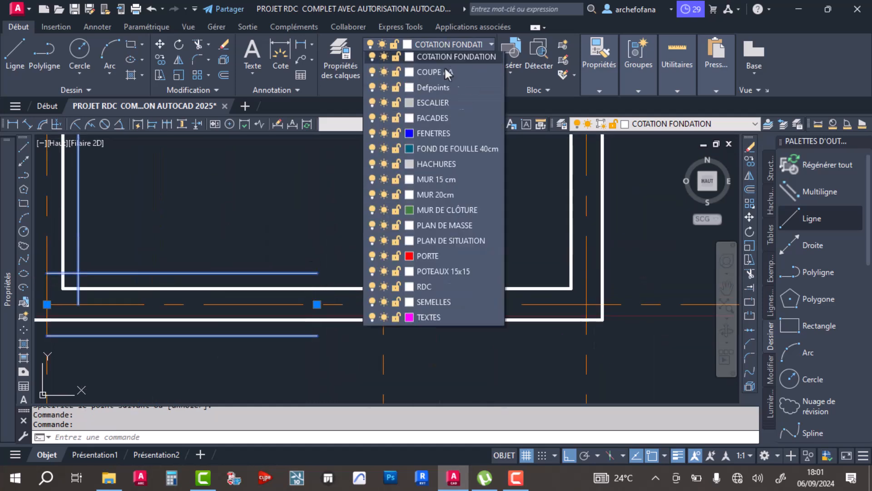
left_click(438, 227)
scroll(372, 256, "down", 4)
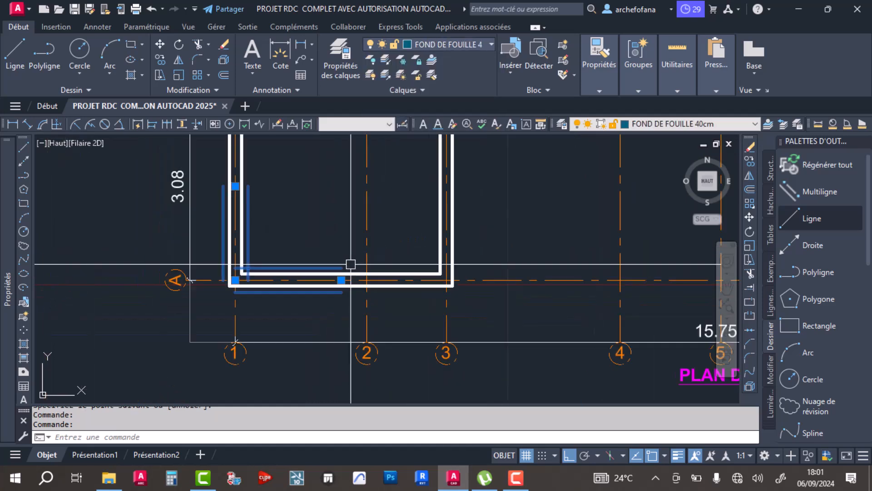
left_click(223, 59)
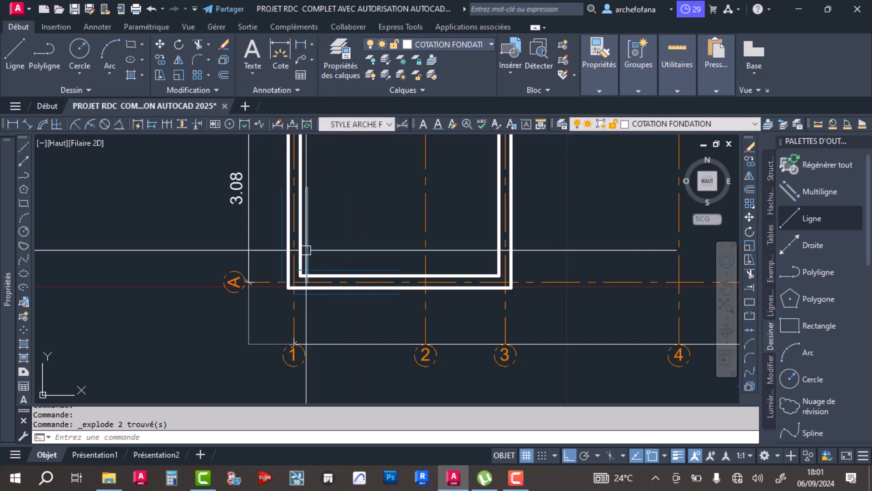
Fillet the inner and outer excavation lines with radius 0 into sharp corners at the A-1 intersection.
left_click(196, 60)
scroll(286, 263, "up", 5)
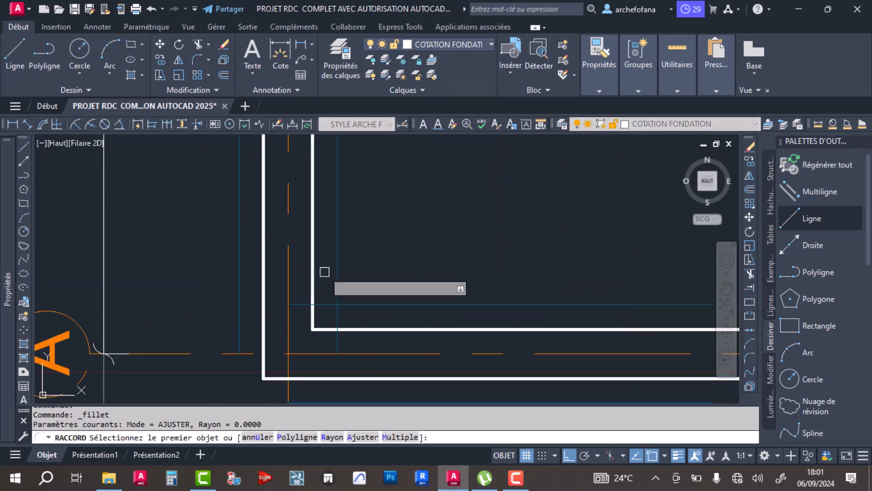
left_click(338, 293)
left_click(357, 304)
key("Return")
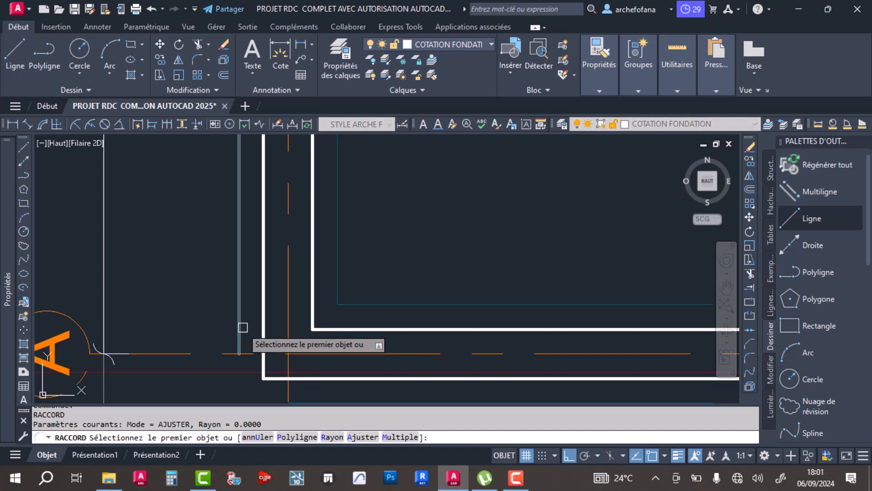
left_click(240, 326)
scroll(334, 318, "down", 4)
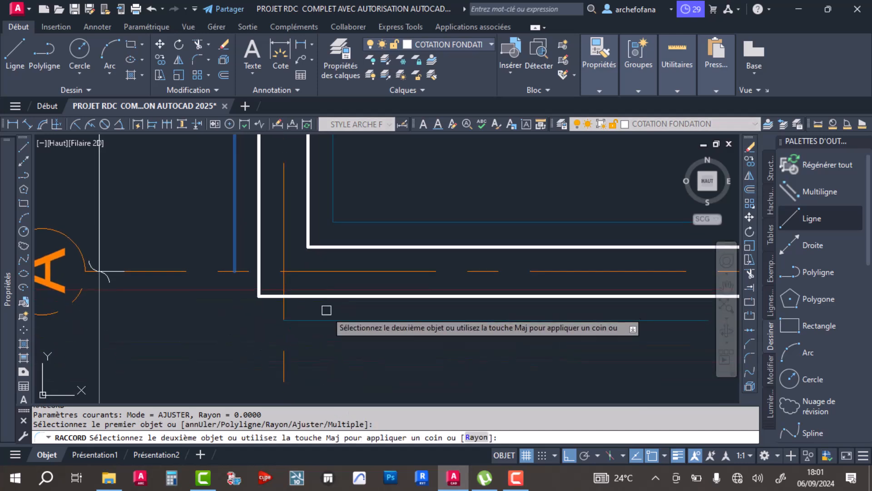
left_click(335, 285)
Draw an oblique break line across the upper end of the excavation lines along axis 1.
middle_click_drag(348, 234, 341, 311)
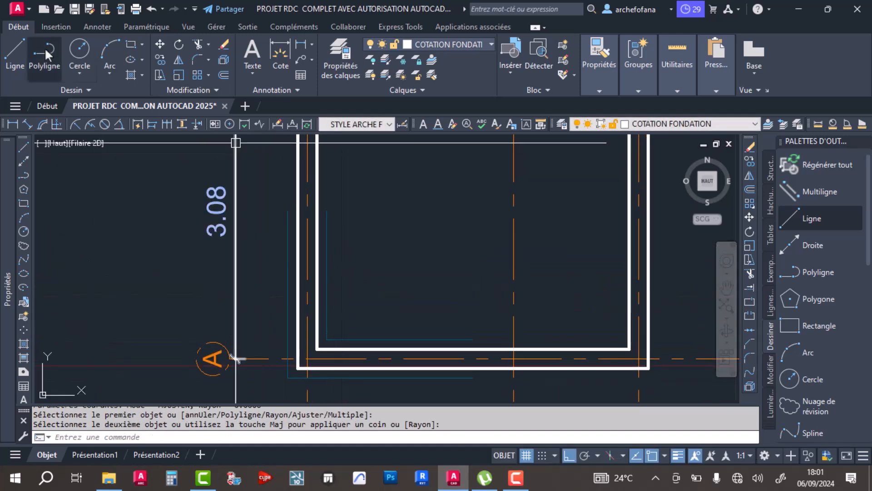
left_click(16, 51)
scroll(284, 264, "up", 5)
left_click(271, 234)
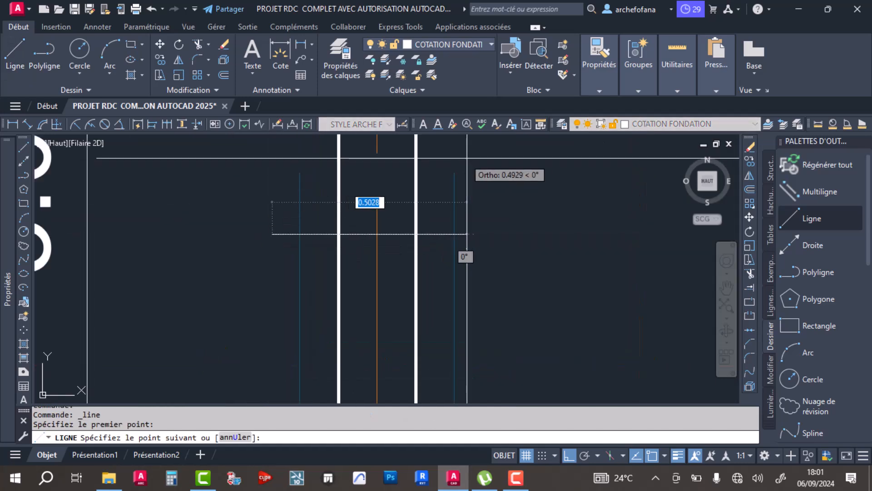
middle_click_drag(463, 213, 392, 273)
left_click(448, 204)
key("Return")
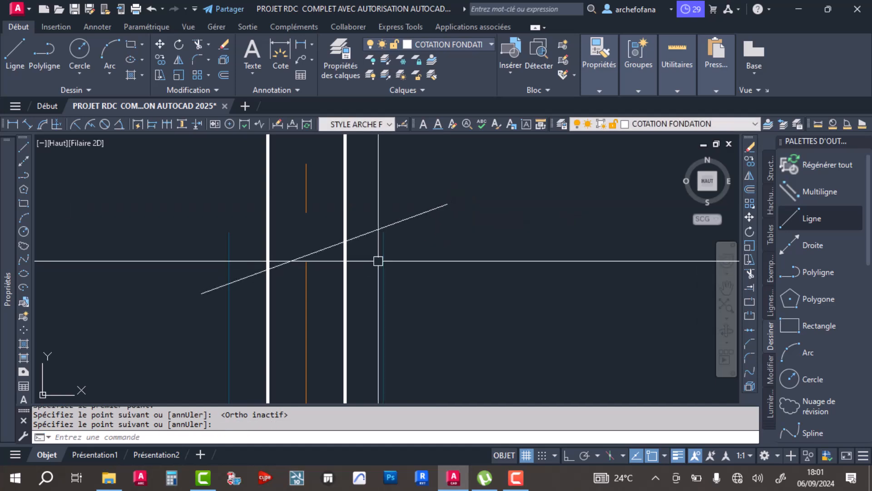
Match the properties of the oblique break line to the excavation lines on axis 1.
left_click(398, 221)
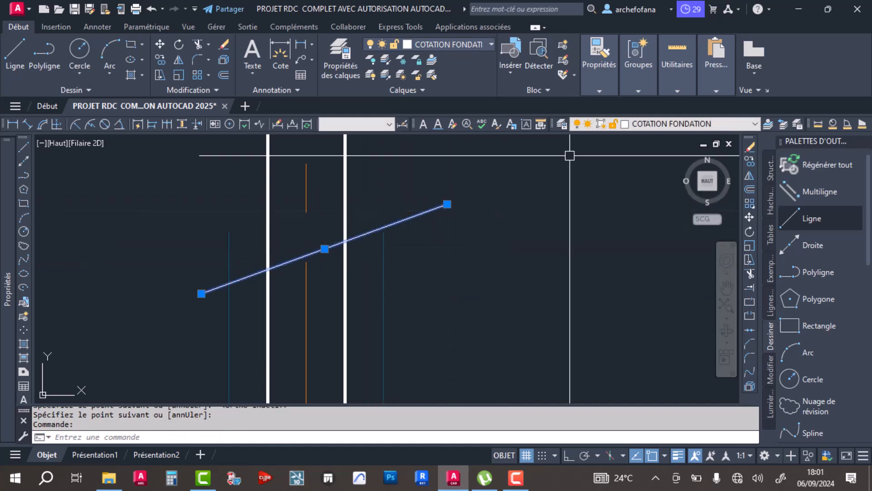
mouse_move(594, 57)
left_click(610, 115)
left_click(383, 274)
left_click(413, 188)
left_click(398, 267)
left_click(405, 263)
key("Escape")
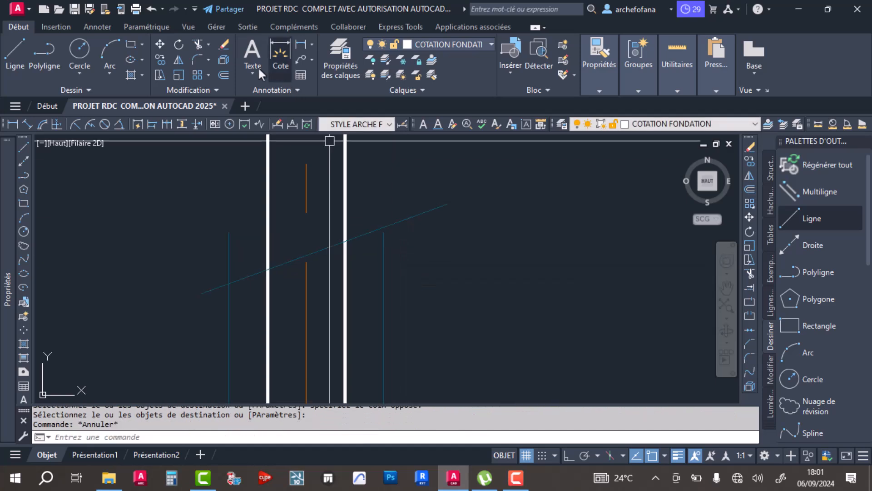
Extend the excavation line inside the wall on axis 1 to the break line and trim the outer line's excess above it.
left_click(750, 287)
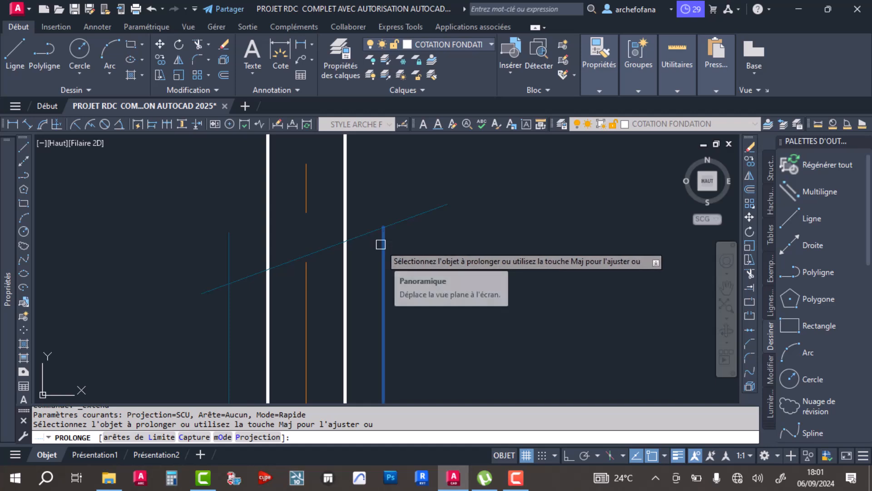
key("Escape")
scroll(392, 194, "down", 5)
scroll(341, 192, "up", 2)
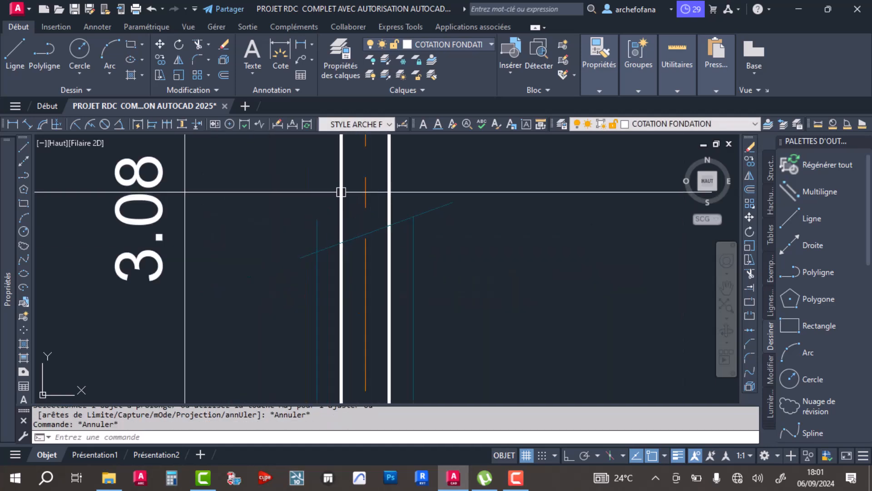
left_click(196, 45)
scroll(467, 226, "down", 3)
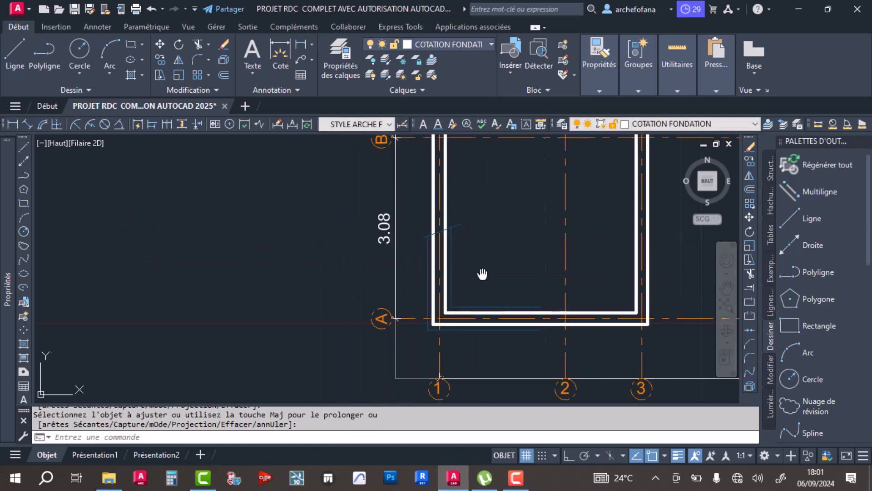
key("Escape")
Draw an oblique break line across the free ends of the excavation lines along axis A and trim the excess beyond it.
left_click(15, 53)
scroll(417, 274, "up", 6)
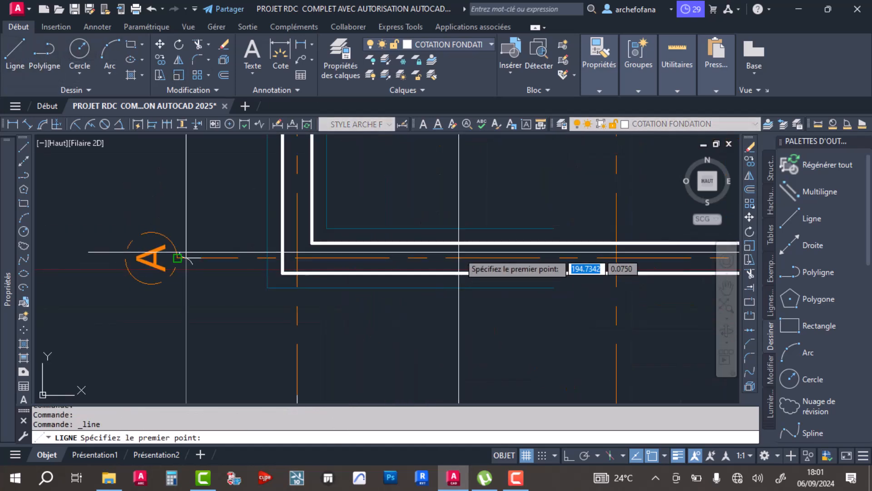
left_click(551, 187)
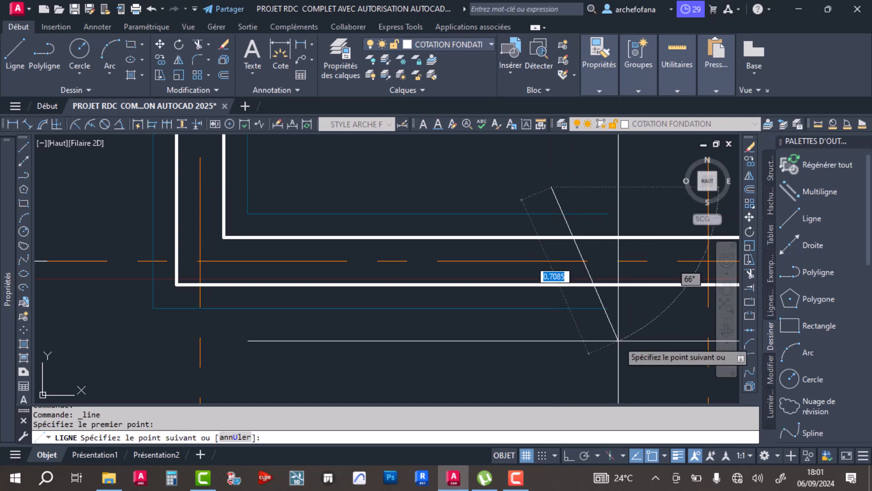
key("Escape")
middle_click_drag(568, 226, 474, 216)
left_click(199, 44)
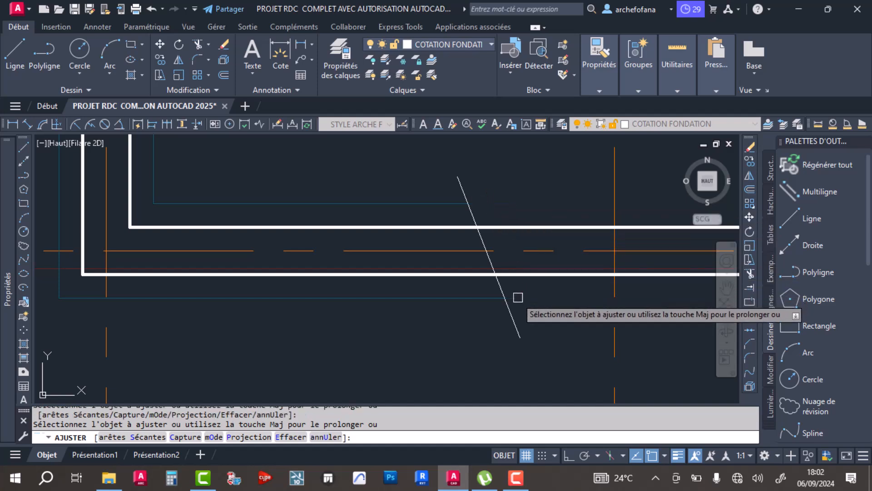
key("Escape")
Match the properties of the excavation line on axis A onto the new oblique break line.
left_click(603, 81)
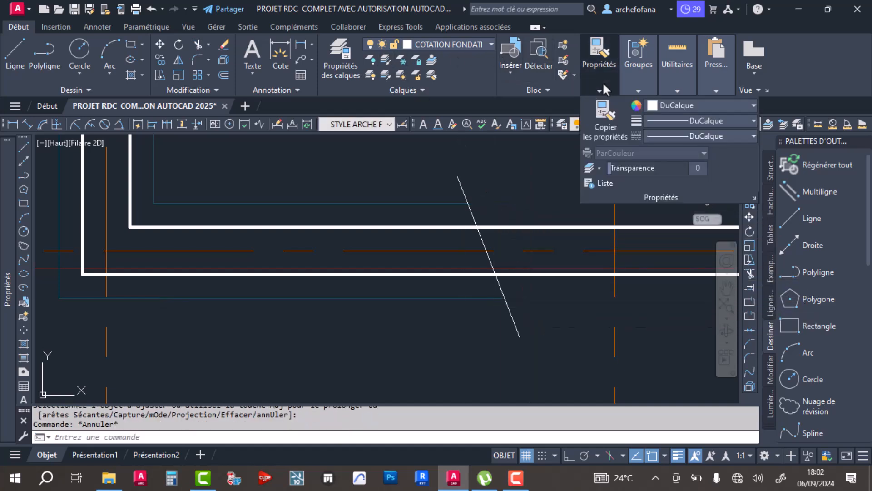
left_click(603, 132)
left_click(427, 204)
left_click(450, 191)
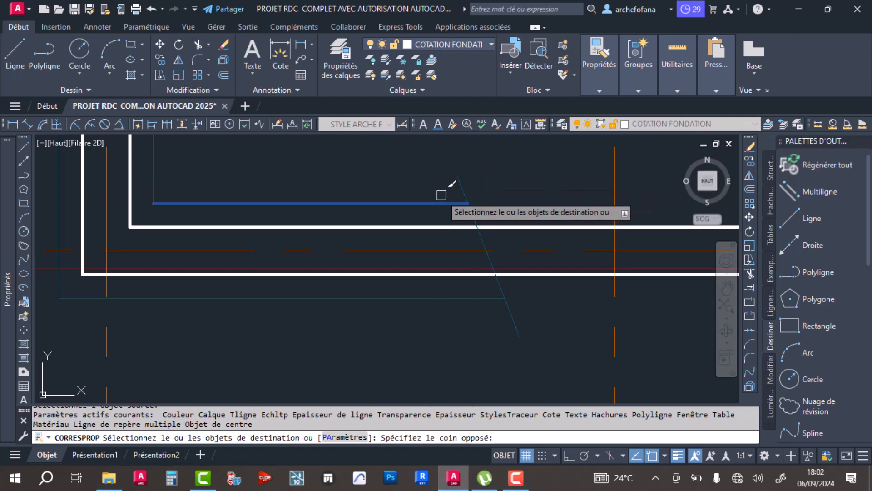
left_click(491, 193)
key("Return")
Dimension the excavation width along axis A, placing the dimension near the break line.
scroll(402, 231, "down", 6)
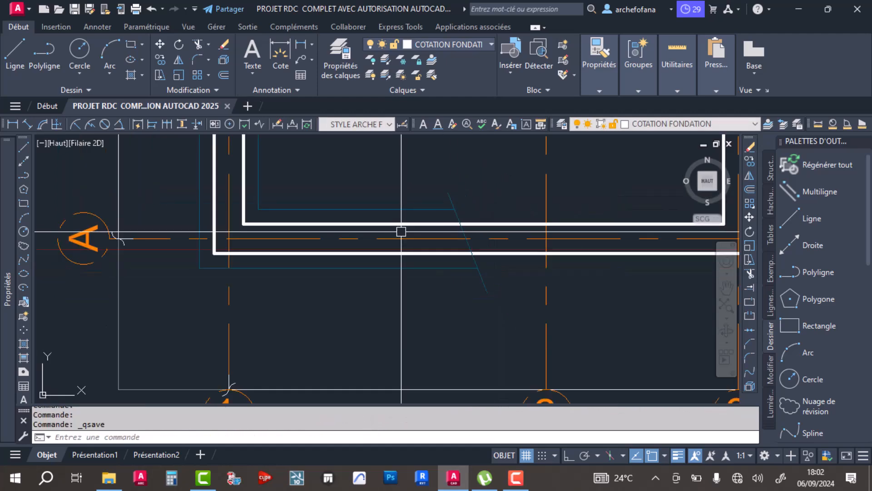
left_click(280, 55)
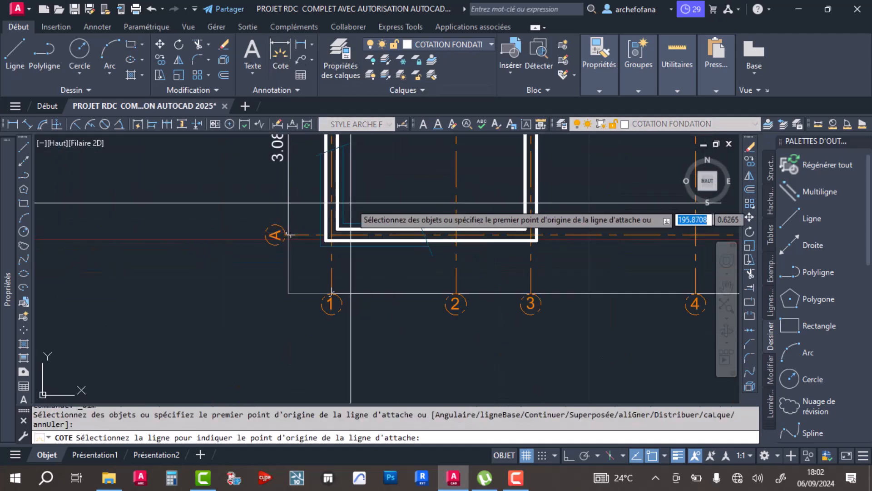
scroll(353, 218, "up", 5)
left_click(310, 242)
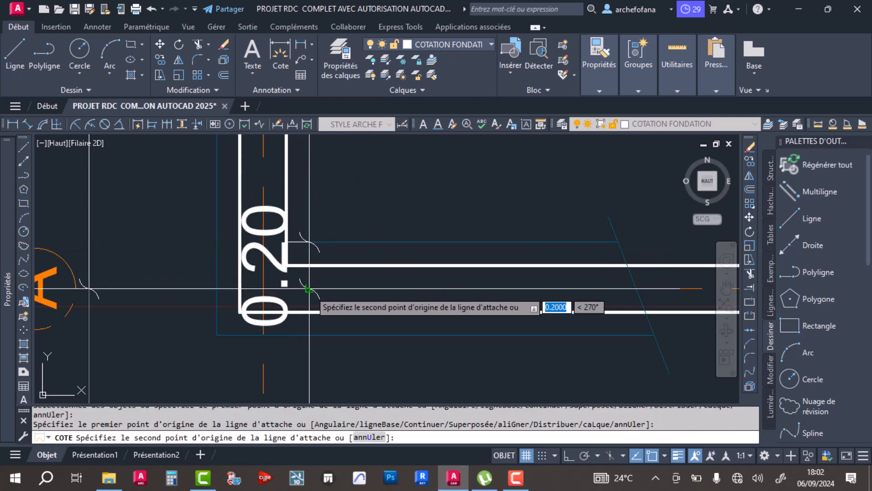
left_click(308, 313)
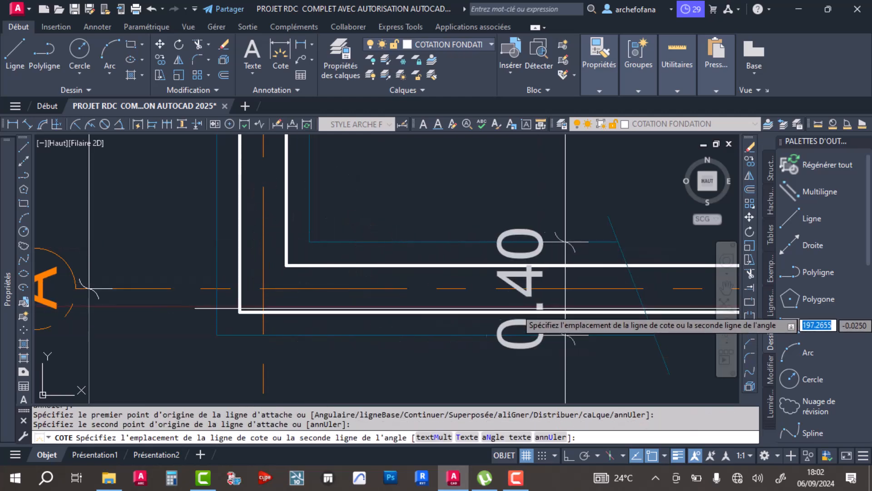
left_click(549, 295)
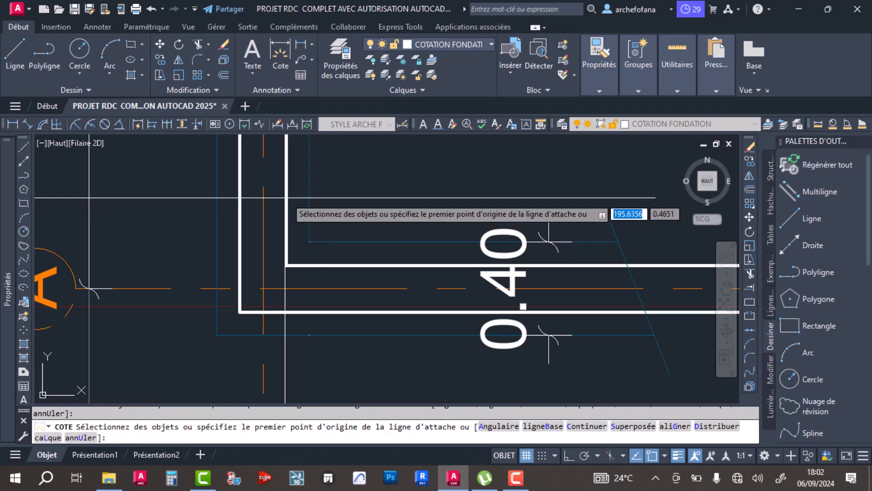
Dimension the wall thickness on axis 1, placing the dimension above the A-1 corner.
left_click(287, 265)
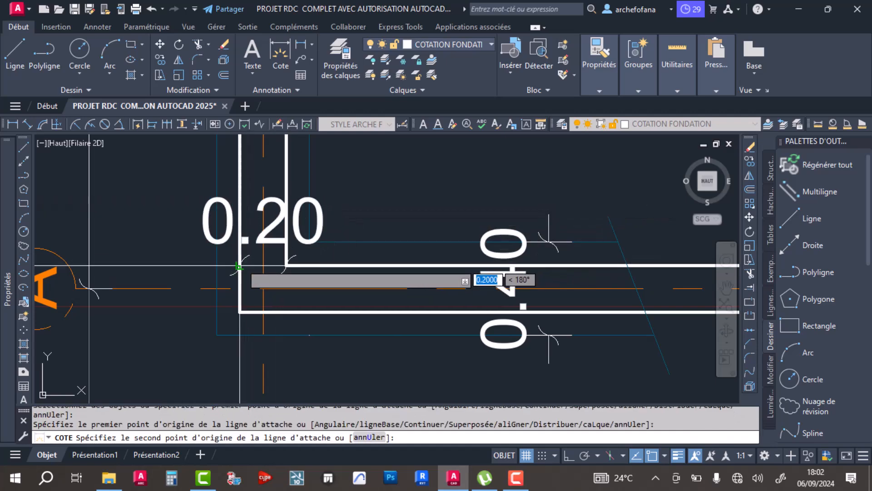
left_click(240, 263)
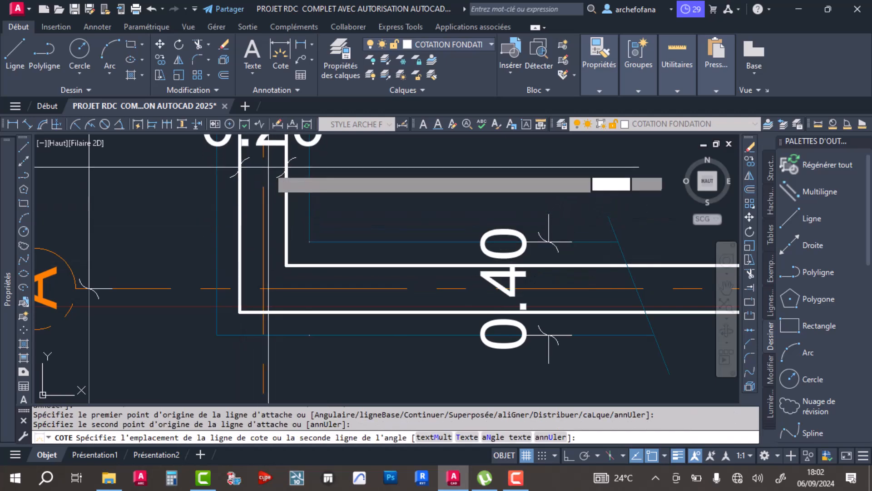
left_click(268, 168)
scroll(268, 169, "down", 5)
key("Escape")
Set the colour of both new width dimensions at corner A-1 to 169,83,160.
left_click(298, 225)
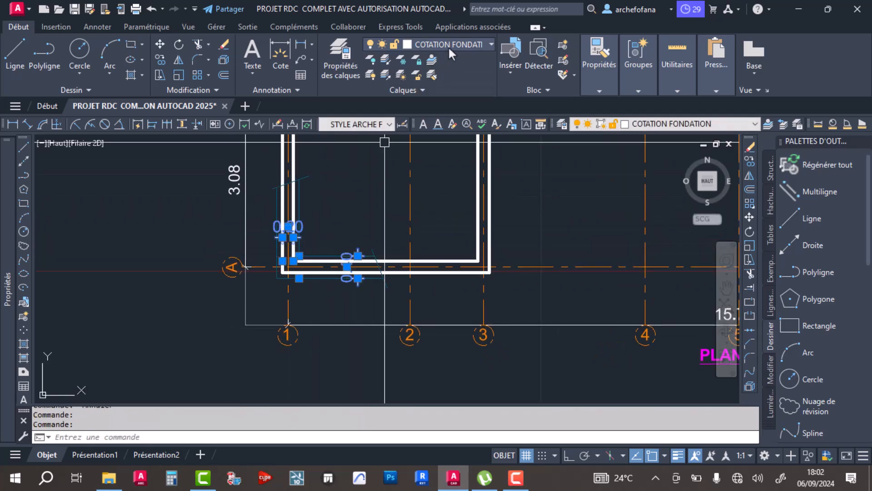
left_click(599, 54)
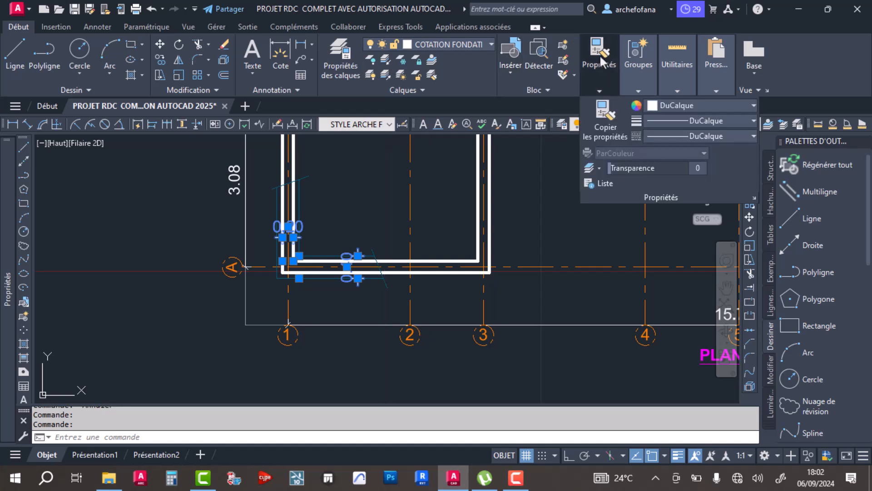
left_click(670, 107)
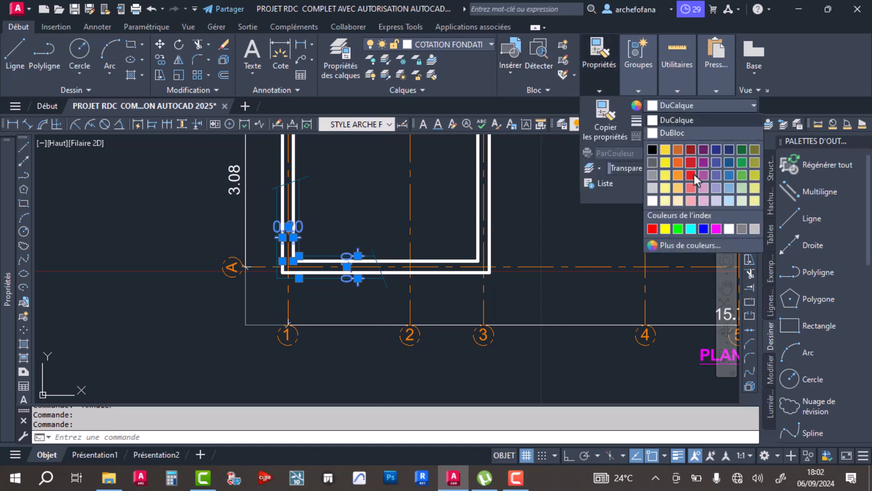
left_click(707, 179)
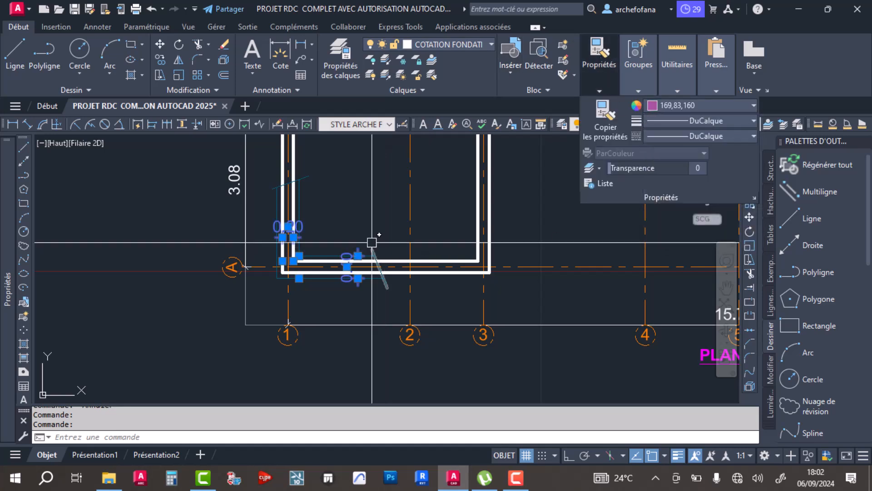
key("Escape")
key("Escape")
Examine the foundation plan from corner A-1 up to the upper rooms, checking the excavation outlines along the walls.
scroll(449, 216, "down", 3)
scroll(448, 216, "up", 2)
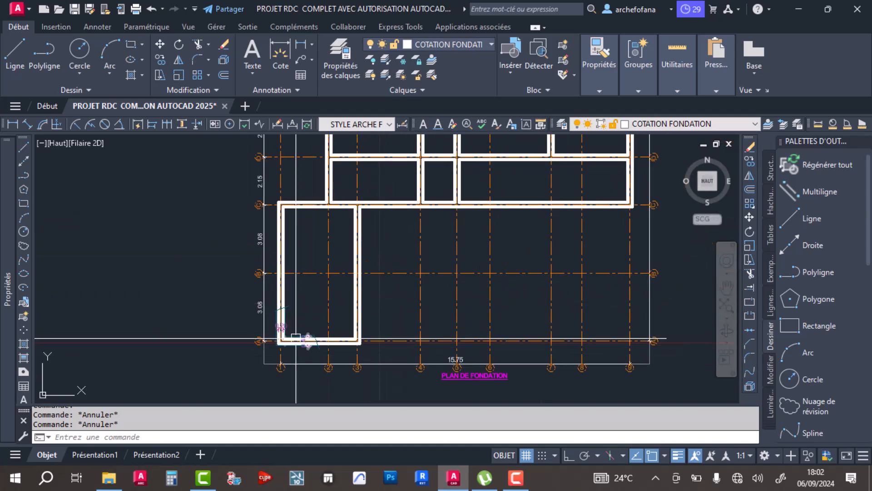
scroll(301, 335, "up", 5)
scroll(426, 234, "down", 4)
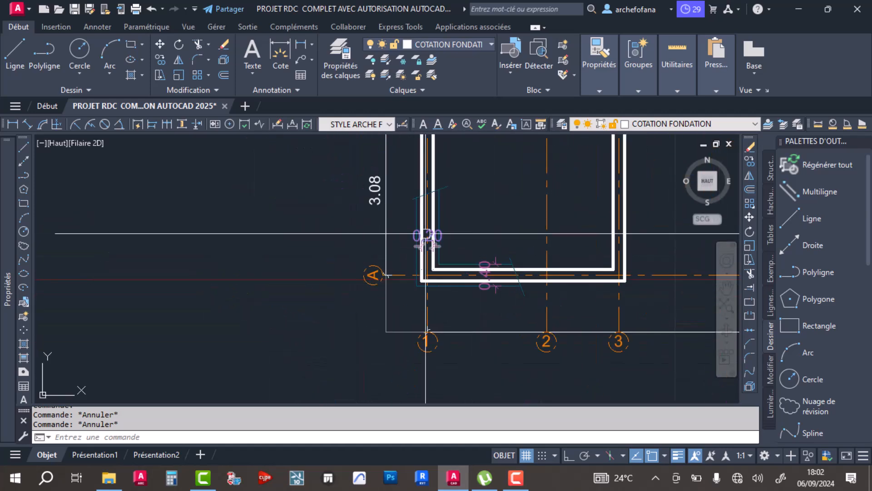
scroll(544, 228, "down", 8)
mouse_move(274, 217)
middle_mouse_down()
mouse_move(429, 257)
mouse_move(449, 278)
middle_mouse_up()
scroll(236, 241, "up", 4)
scroll(220, 248, "up", 4)
scroll(248, 238, "up", 2)
scroll(471, 198, "down", 4)
middle_click_drag(493, 148, 373, 269)
middle_click_drag(402, 188, 335, 317)
middle_click_drag(381, 232, 342, 359)
middle_click_drag(378, 239, 357, 351)
scroll(224, 321, "up", 5)
scroll(309, 228, "down", 5)
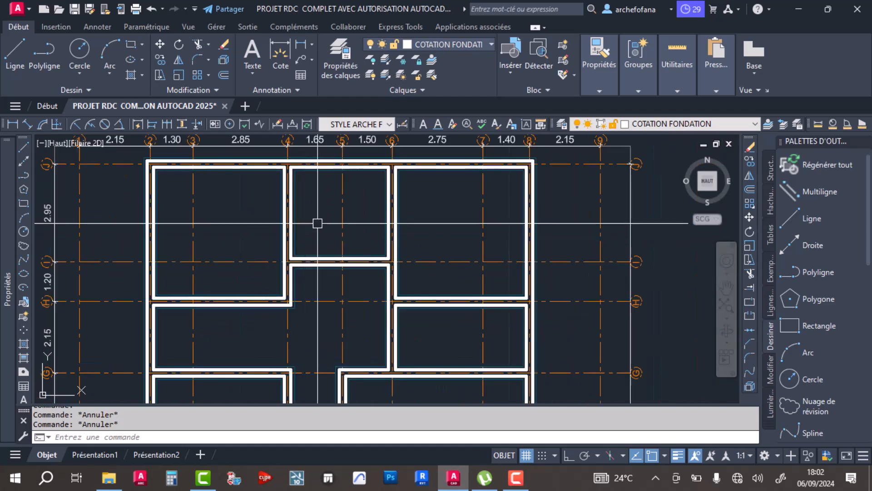
scroll(313, 177, "up", 4)
scroll(304, 200, "down", 6)
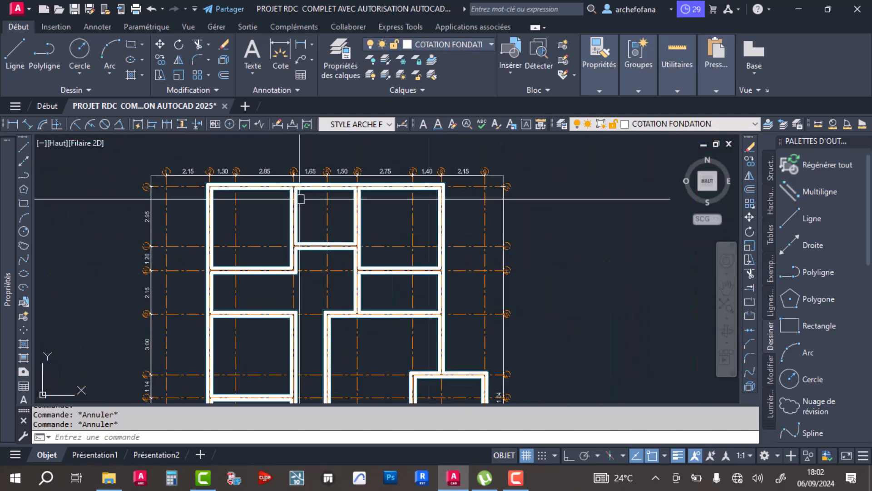
scroll(289, 284, "up", 6)
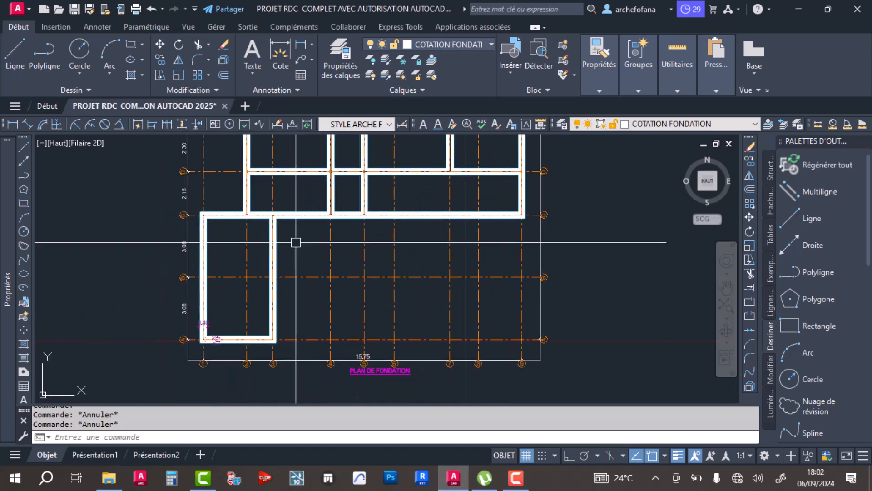
middle_click_drag(288, 223, 429, 263)
scroll(381, 247, "down", 6)
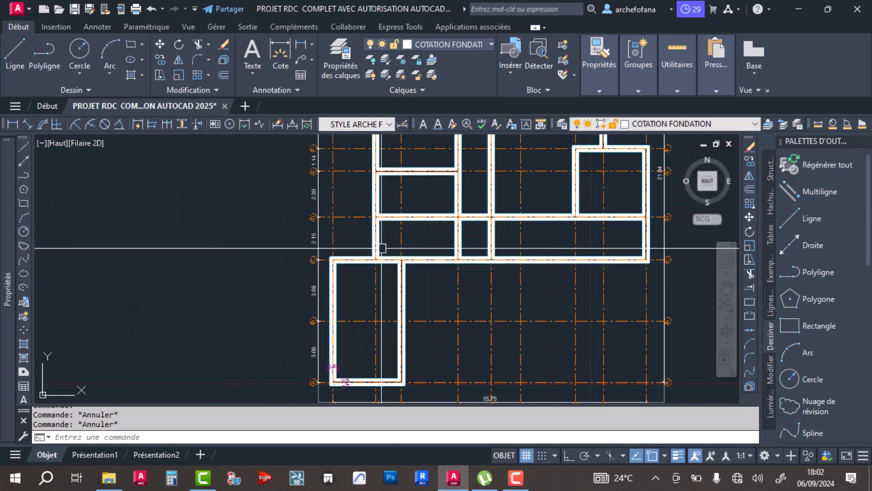
middle_click_drag(498, 192, 396, 269)
middle_click_drag(442, 189, 421, 243)
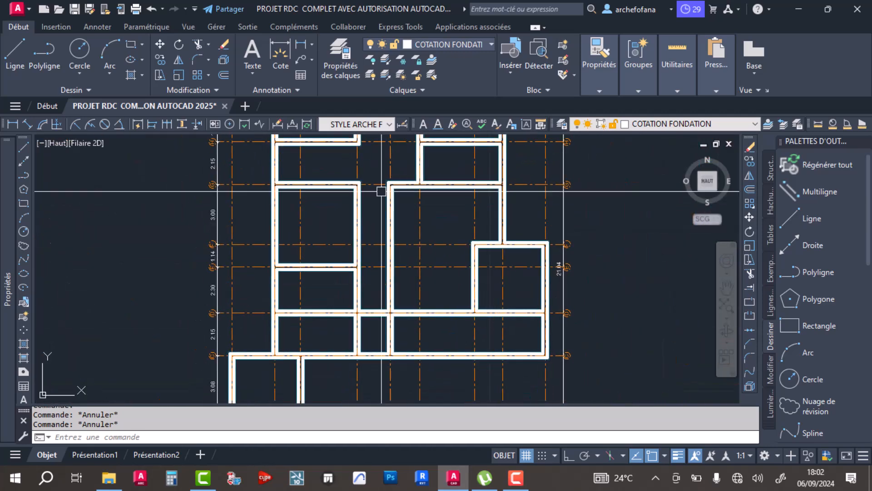
On layer 0, draw two overlapping circles in the large room near axis F, the upper about 0.84 and the lower about 1.16 in radius.
left_click(441, 42)
left_click(437, 56)
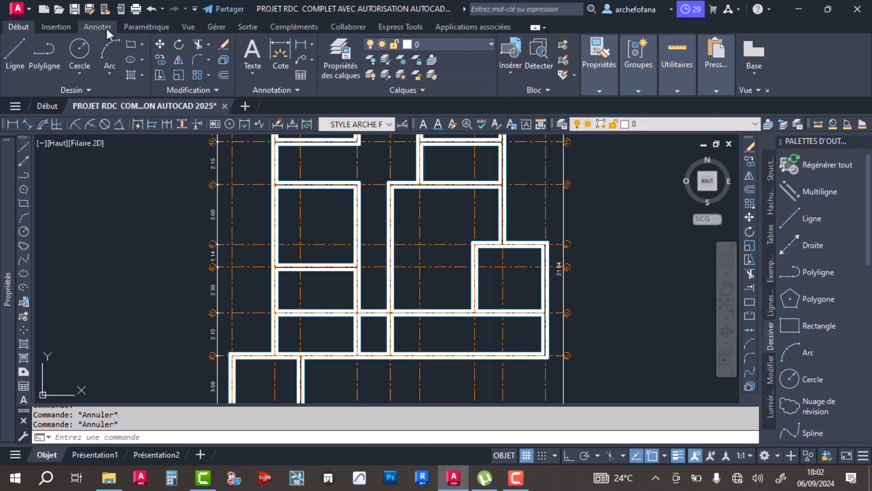
left_click(78, 50)
middle_click_drag(444, 326, 360, 288)
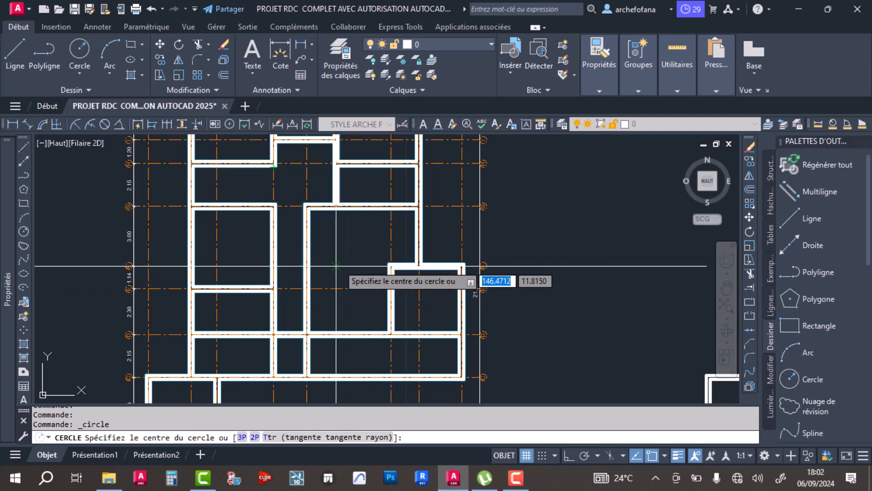
scroll(336, 266, "up", 5)
left_click(355, 204)
left_click(300, 249)
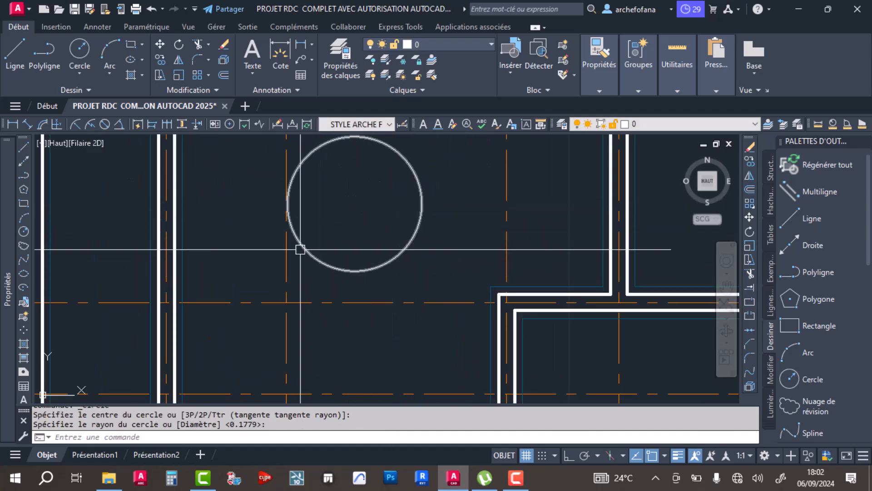
key("Return")
left_click(333, 324)
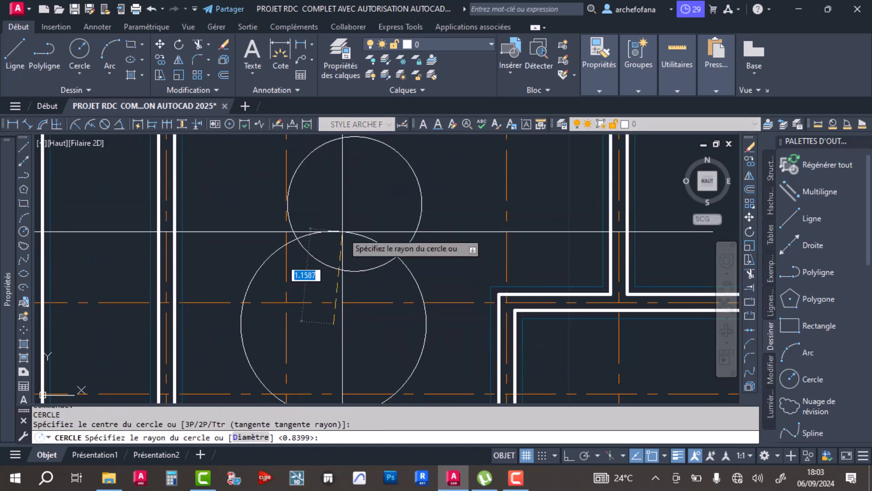
left_click(342, 232)
Trim the overlapping arcs inside the two circles to leave a single figure-eight outline.
left_click(197, 47)
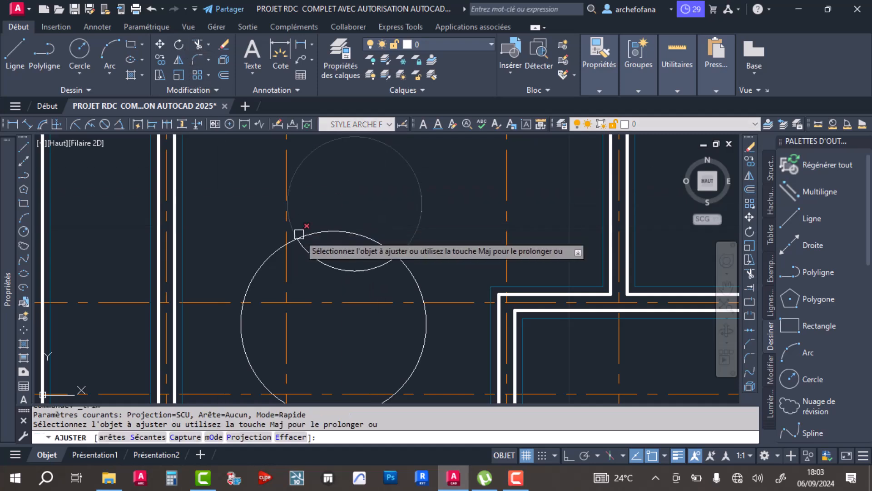
left_click(333, 231)
left_click(317, 257)
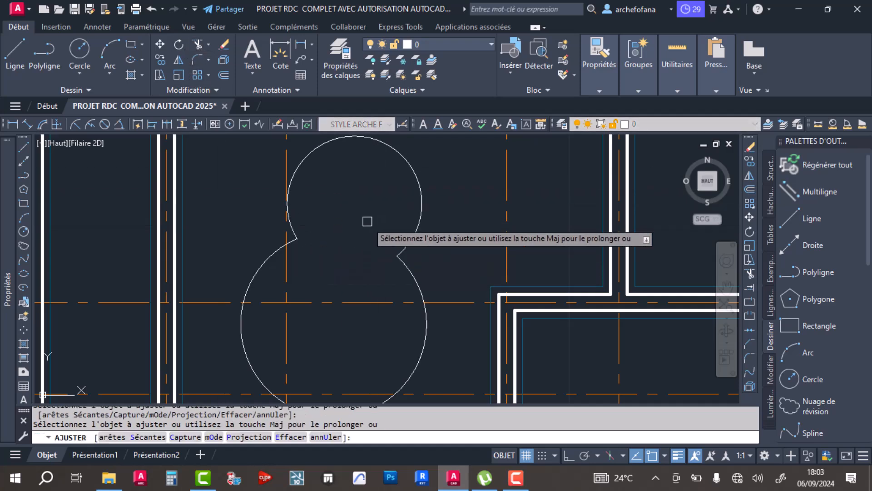
key("Return")
Hatch the figure-eight outline with the ANGLE pattern in colour 147,149,152 at scale 0.06 and save the drawing.
scroll(378, 198, "down", 2)
type("h")
key("Return")
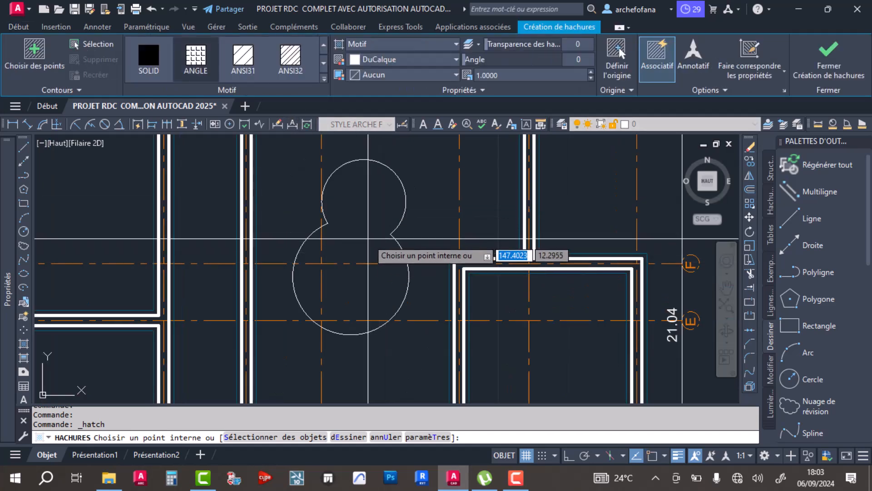
left_click(358, 281)
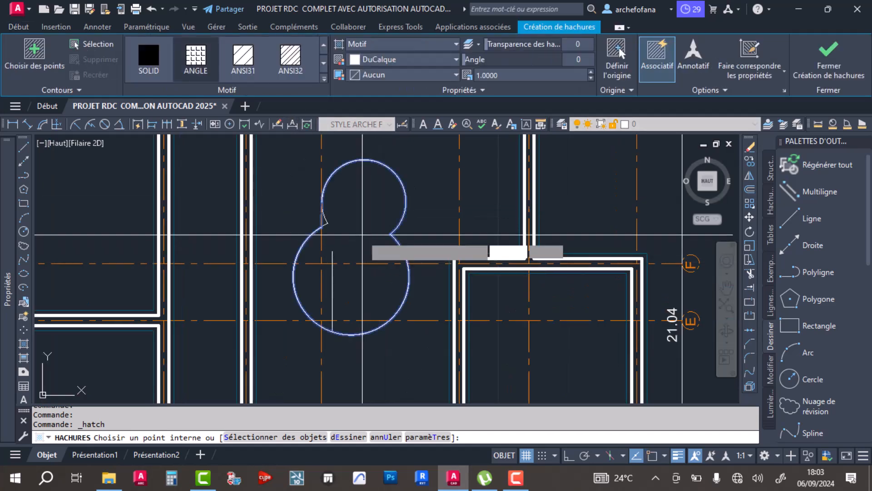
left_click(410, 63)
left_click(356, 130)
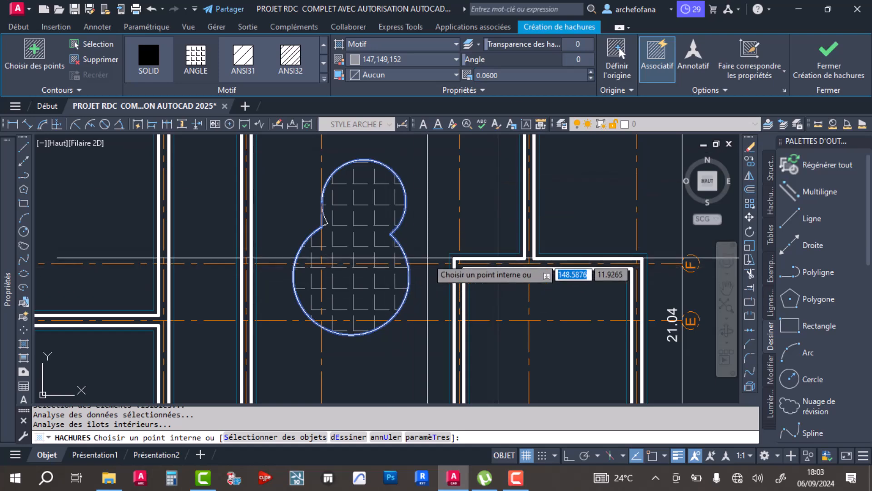
key("Return")
scroll(406, 234, "down", 5)
scroll(406, 234, "up", 6)
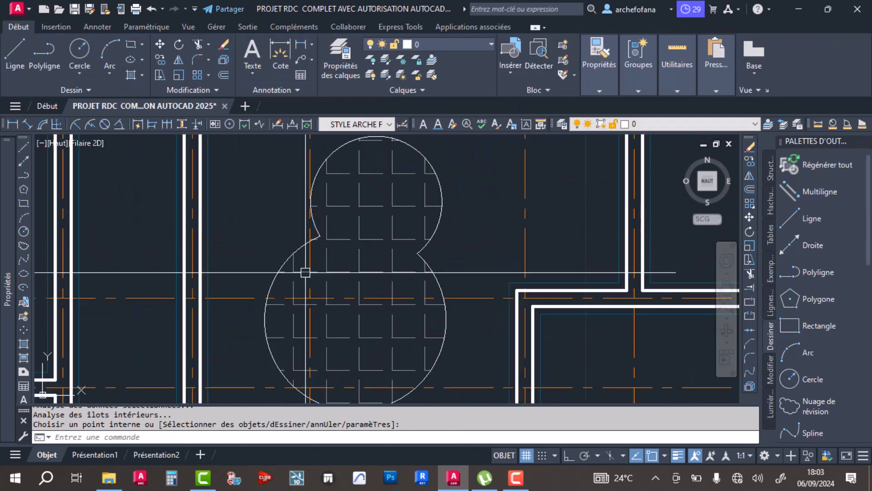
key("ctrl+s")
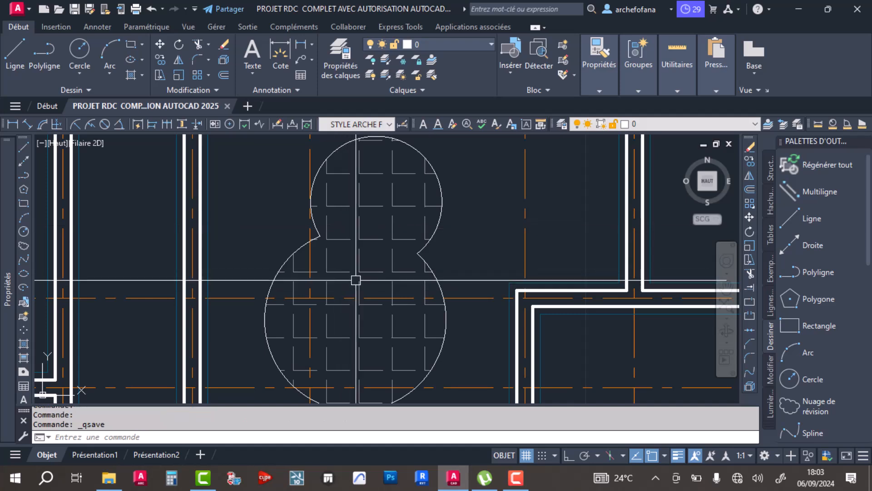
Move the hatch and both arcs of its figure-eight outline from layer 0 to the HACHURES layer.
scroll(345, 288, "down", 4)
left_click(410, 222)
left_click(392, 237)
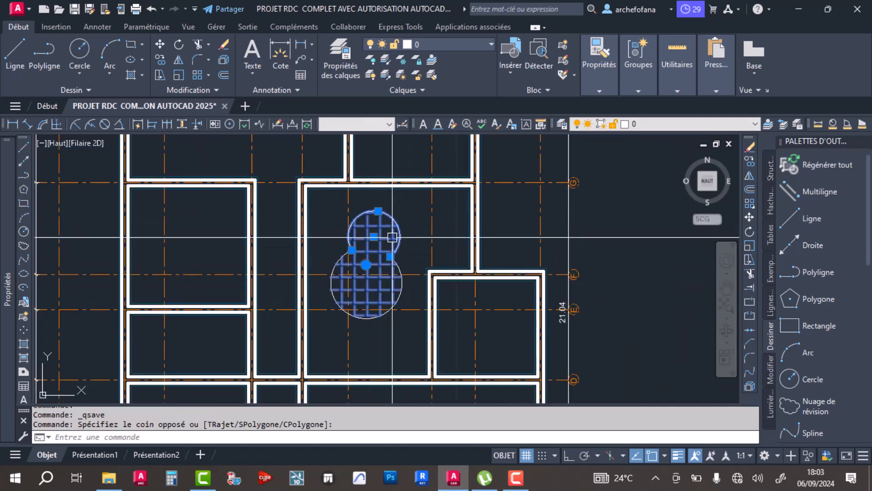
left_click(454, 43)
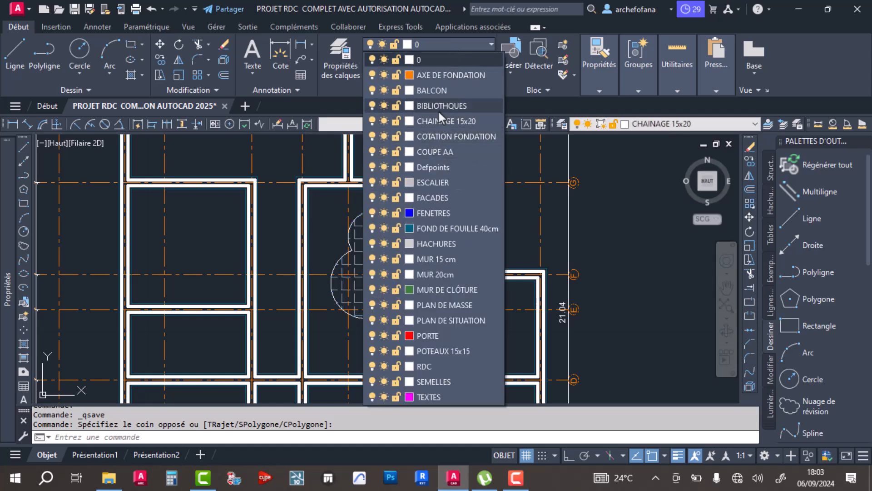
left_click(438, 242)
left_click(374, 275)
scroll(394, 235, "up", 5)
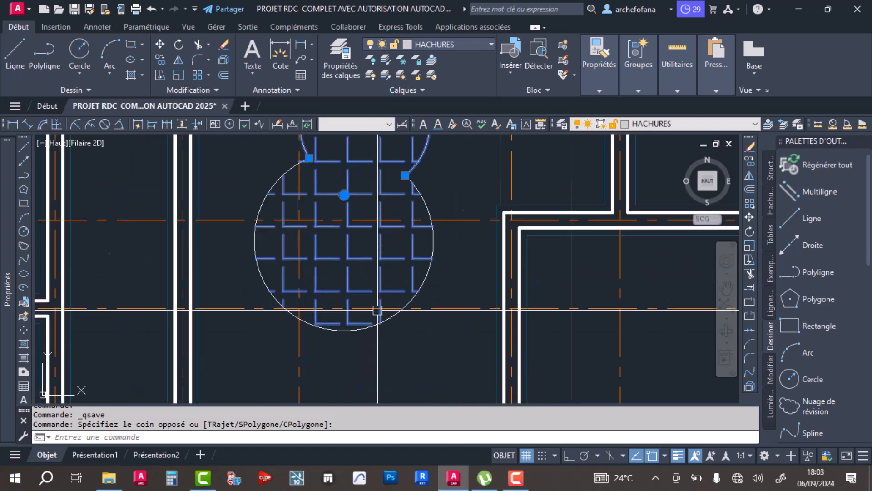
left_click(432, 176)
left_click(409, 191)
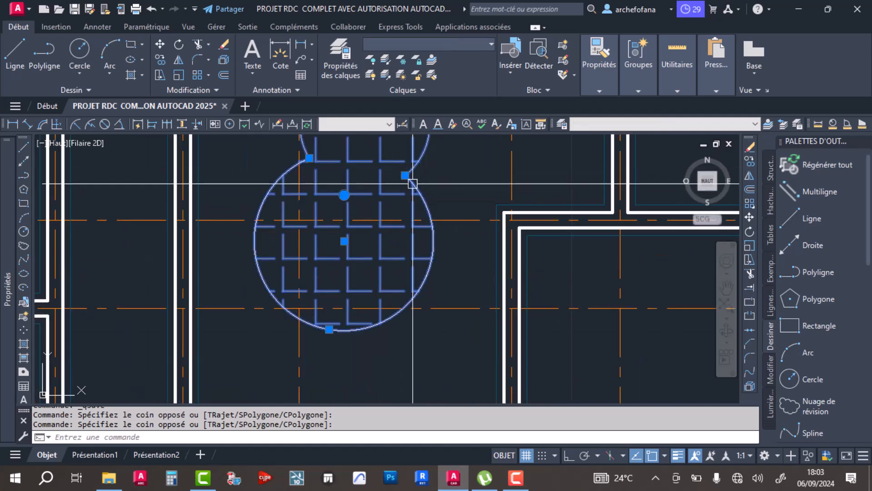
left_click(427, 42)
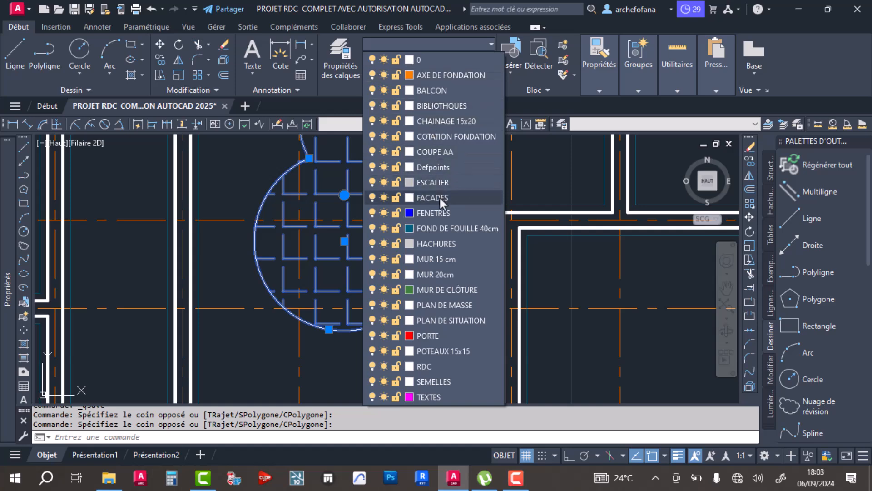
left_click(444, 241)
Copy the hatched figure-eight about 59 units to the right into the other foundation plan's large room and save the drawing.
scroll(377, 300, "down", 4)
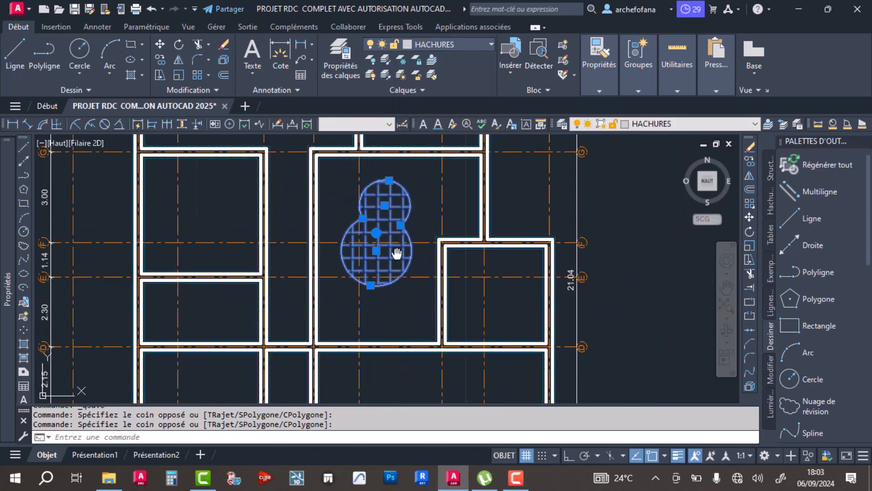
left_click(160, 60)
left_click(366, 237)
scroll(366, 237, "down", 6)
scroll(372, 240, "up", 6)
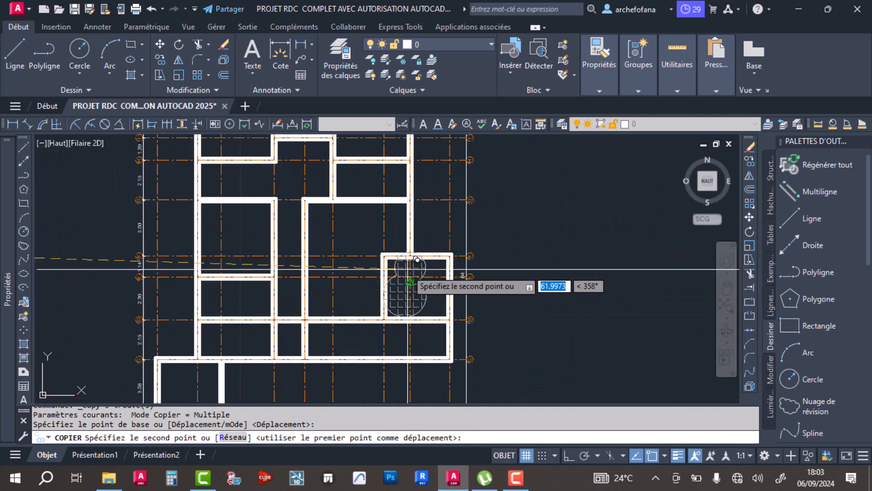
scroll(350, 227, "up", 3)
left_click(359, 220)
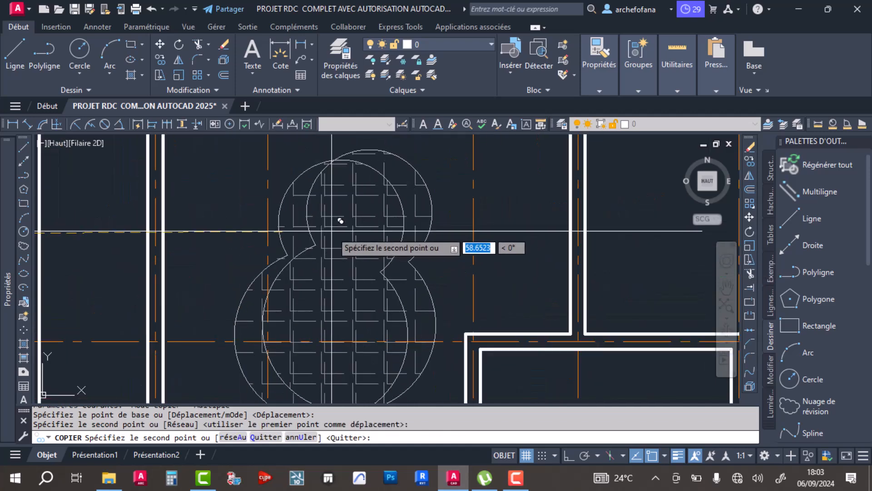
key("Return")
scroll(340, 277, "down", 8)
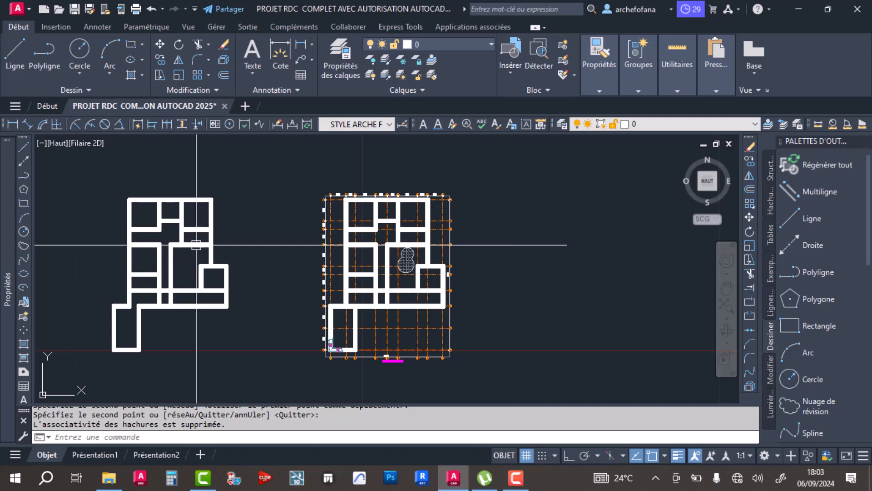
key("ctrl+s")
Copy the PLAN DE FONDATION title from a base point on its text toward the neighbouring plans to the left.
middle_click_drag(188, 257, 303, 220)
scroll(452, 314, "up", 6)
left_click(690, 362)
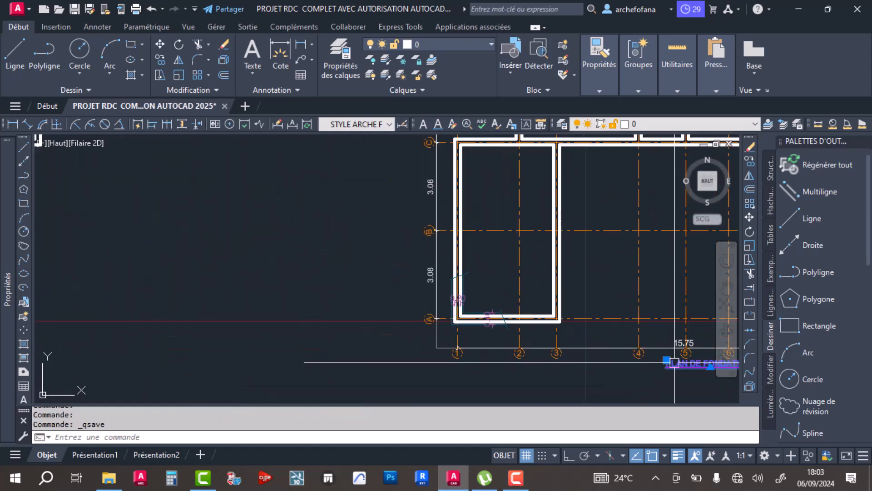
left_click(160, 64)
middle_click_drag(693, 359, 389, 286)
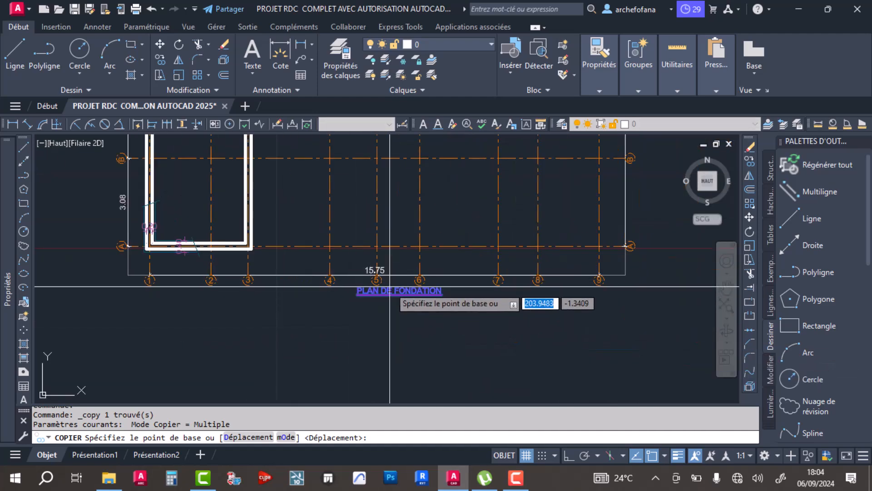
scroll(395, 295, "up", 4)
left_click(416, 284)
scroll(426, 294, "down", 8)
middle_click_drag(172, 282, 392, 303)
middle_click_drag(165, 317, 177, 320)
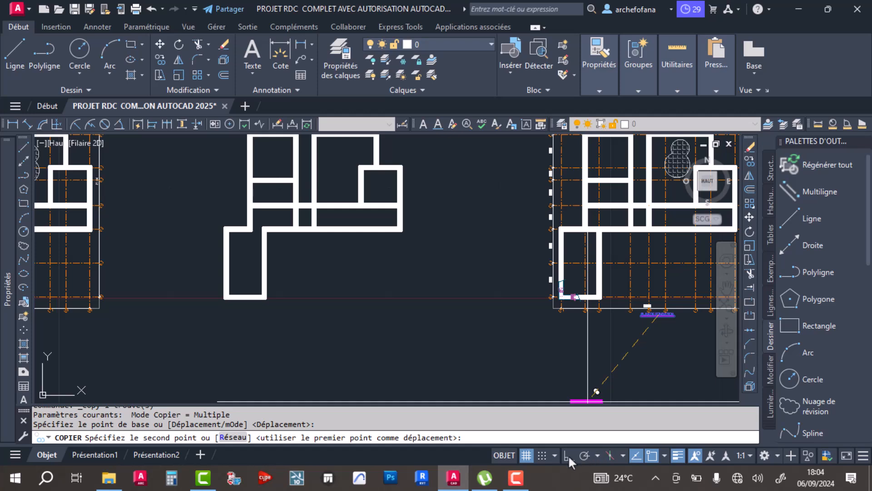
Turn on orthogonal mode and place a copy of the PLAN DE FONDATION title below the neighbouring wall-only plan.
left_click(568, 454)
scroll(309, 329, "up", 5)
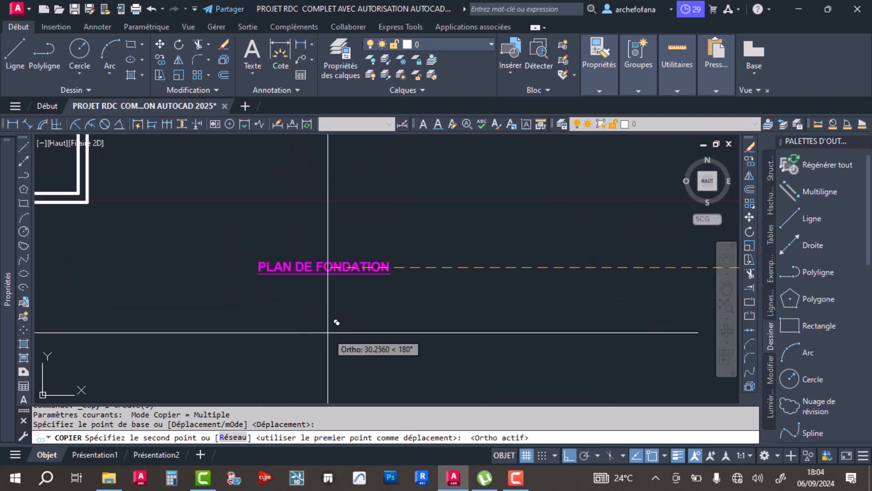
left_click(301, 248)
key("Return")
Measure the wall thickness at the garage's lower-right corner using a dimension preview, without placing the dimension.
scroll(314, 248, "down", 5)
middle_click_drag(163, 206, 244, 238)
scroll(200, 260, "up", 6)
middle_click_drag(298, 194, 315, 280)
scroll(316, 280, "up", 4)
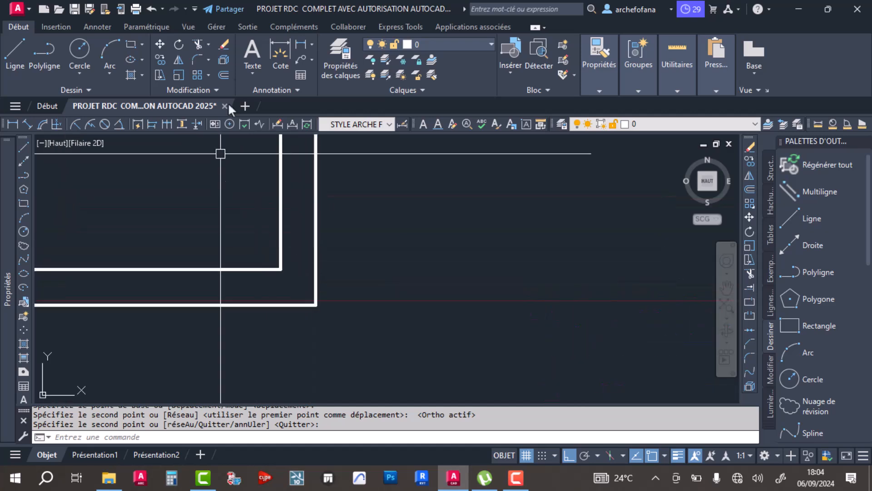
left_click(282, 49)
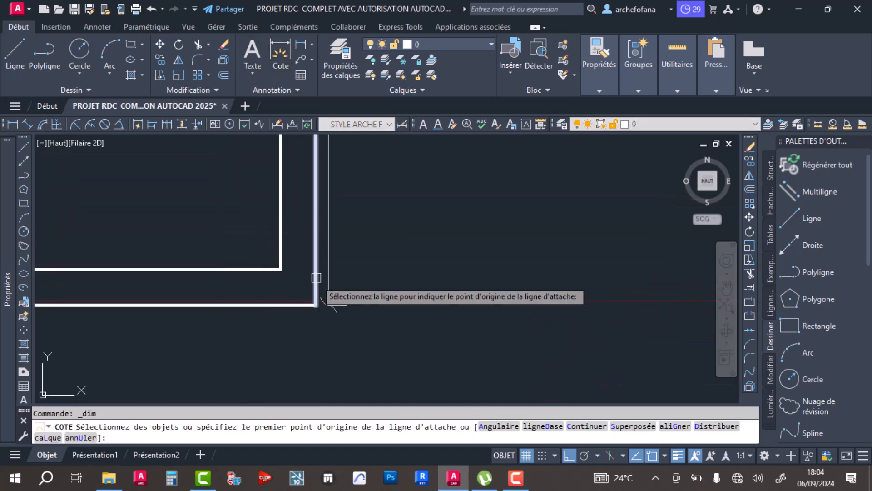
left_click(282, 269)
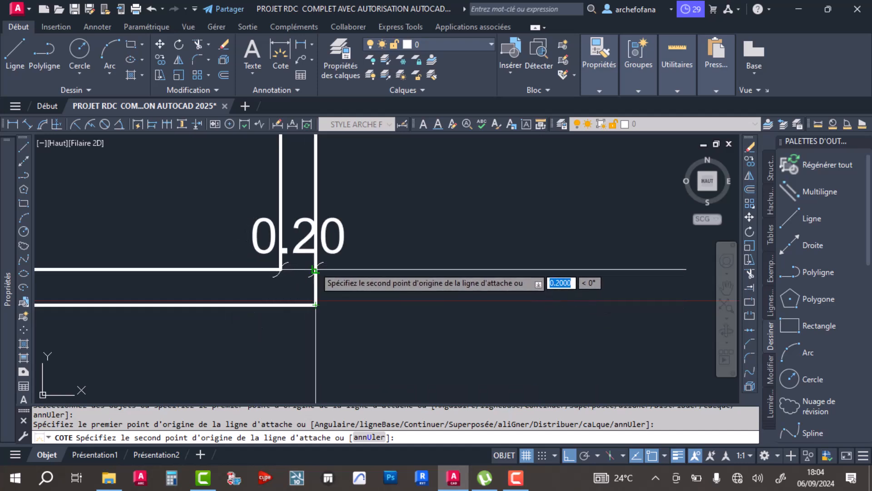
key("Escape")
Replace the copied title's text with LONGRINE 20x25, fit the text frame to it and remove the bold formatting.
scroll(399, 233, "down", 5)
middle_click_drag(563, 317, 367, 302)
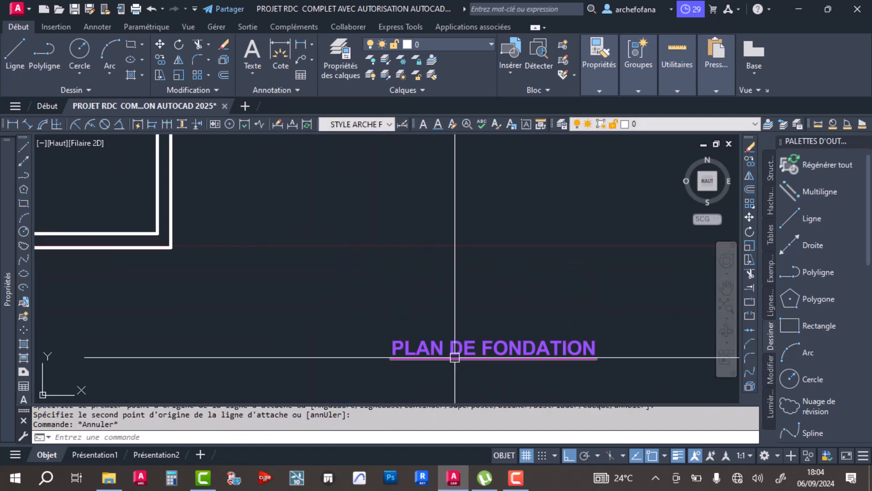
double_click(457, 347)
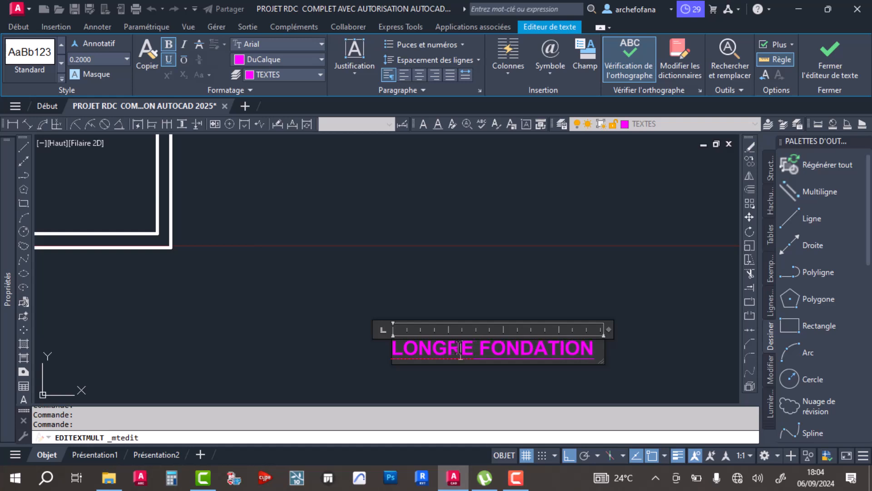
type("NE")
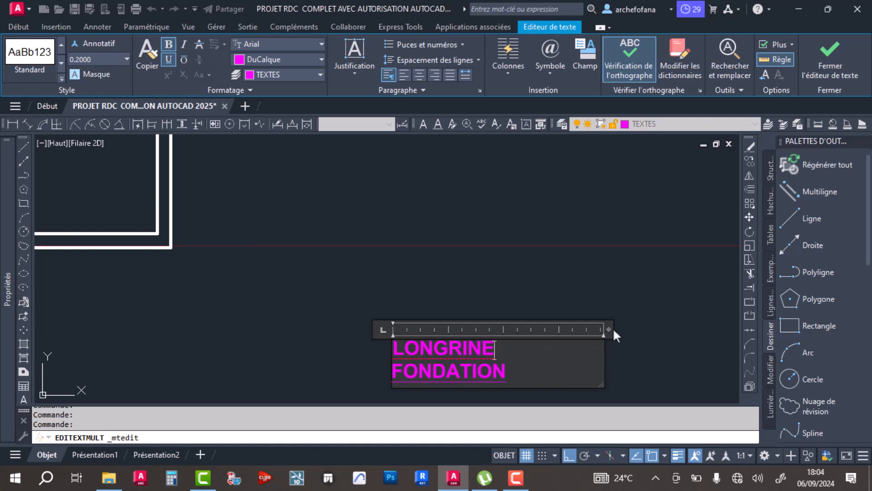
left_click_drag(609, 328, 663, 323)
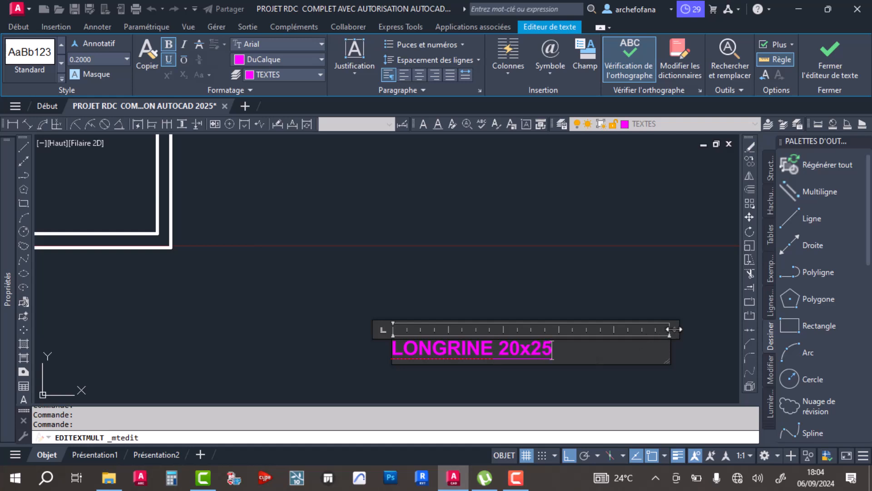
left_click_drag(614, 337, 561, 338)
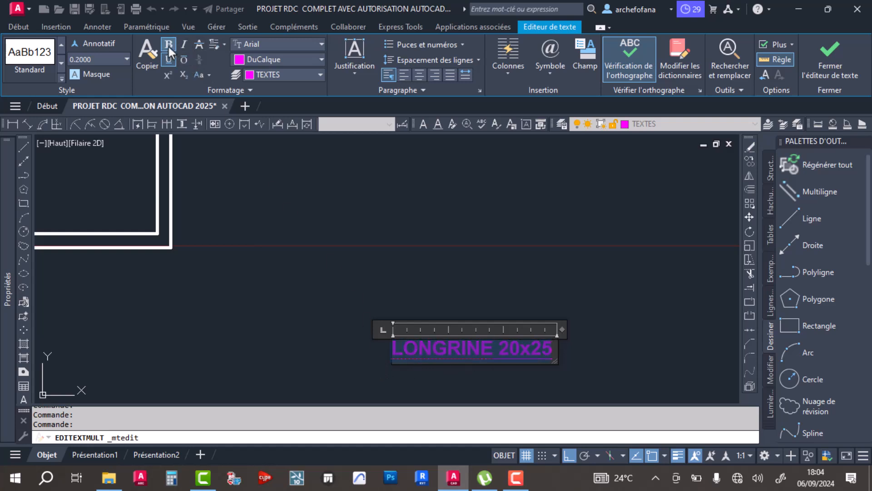
left_click(290, 209)
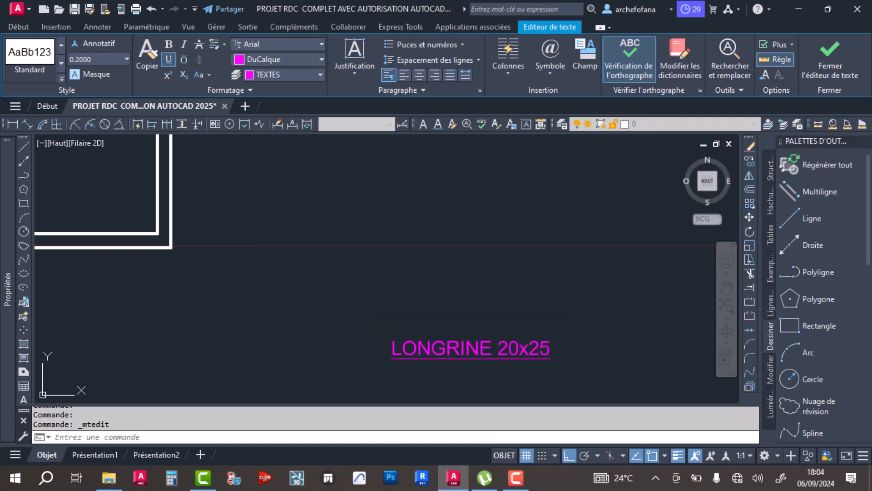
Make the LONGRINE 20x25 label bold without underline and colour it orange 205,105,40.
double_click(470, 352)
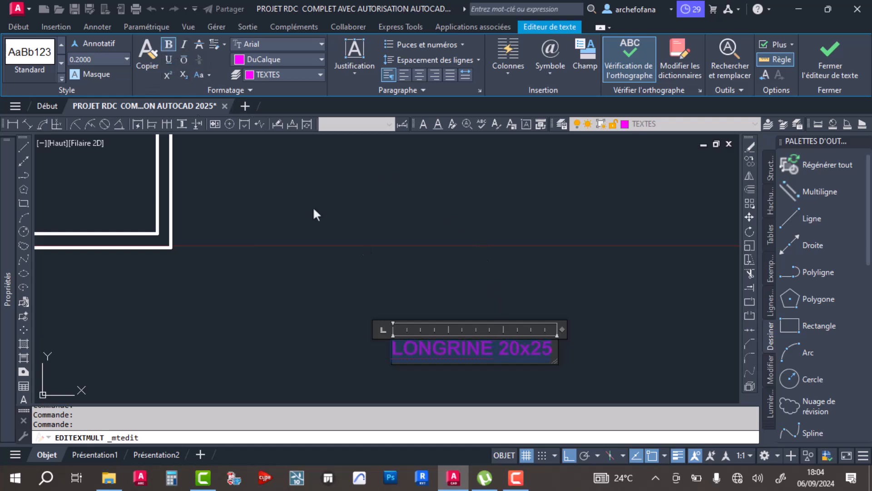
left_click(283, 60)
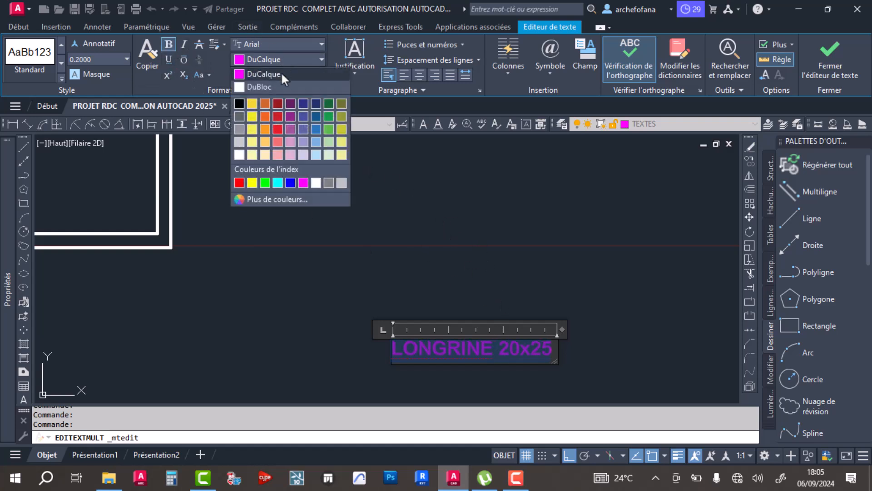
left_click(265, 103)
left_click(422, 228)
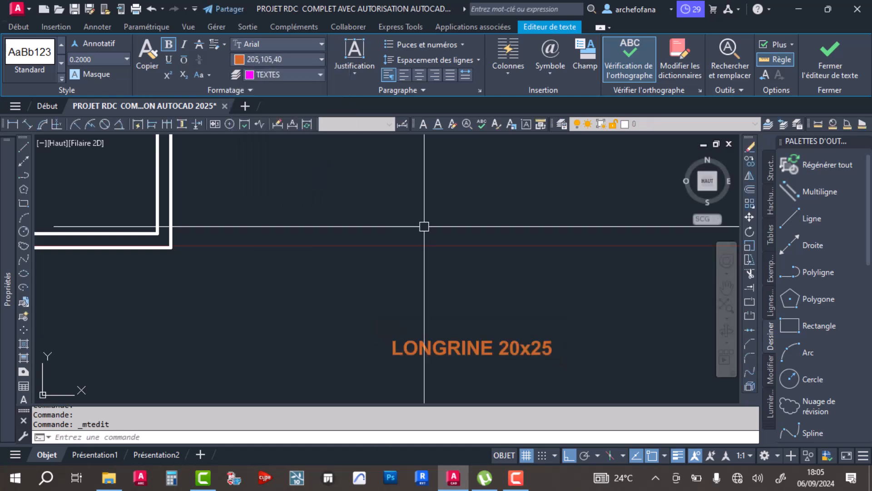
Move the LONGRINE 20x25 label slightly closer to the garage's lower-right corner and clear the selection.
scroll(423, 230, "down", 3)
left_click(448, 295)
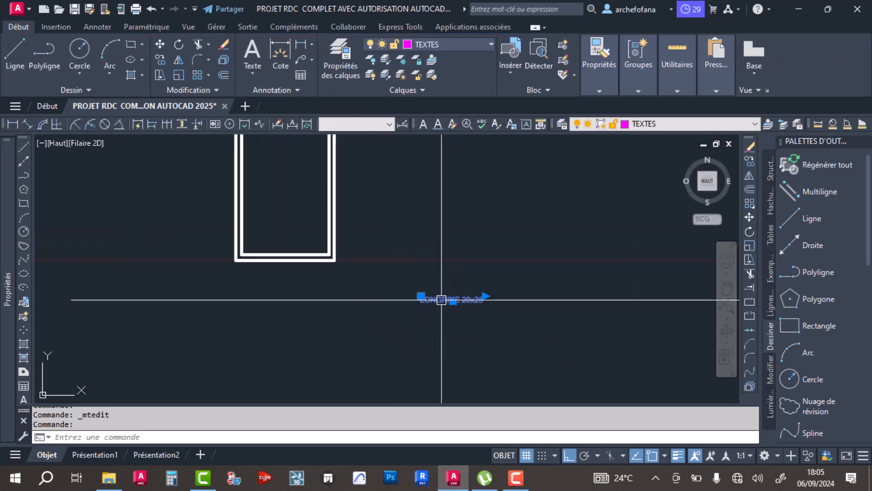
key("Escape")
left_click_drag(430, 287, 428, 288)
key("ctrl+z")
key("ctrl+z")
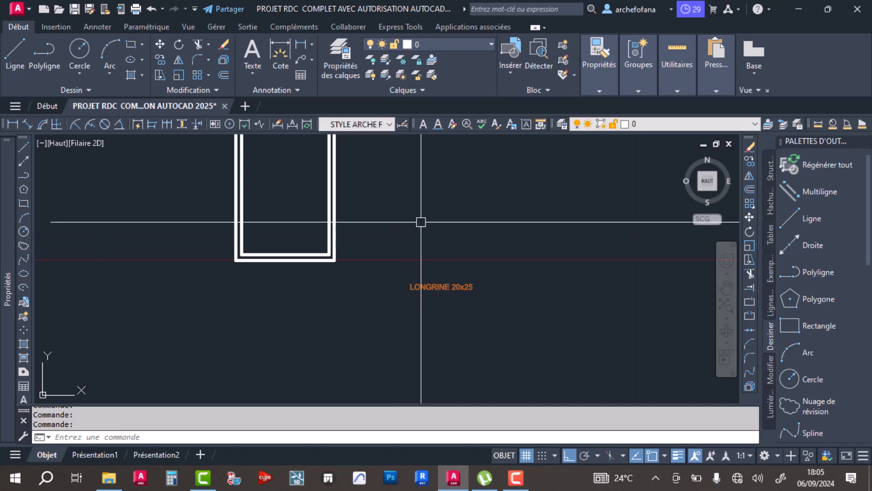
Close the open upper-left corner of the outer walls by filleting the inner and outer line pairs with radius 0.
scroll(368, 230, "up", 6)
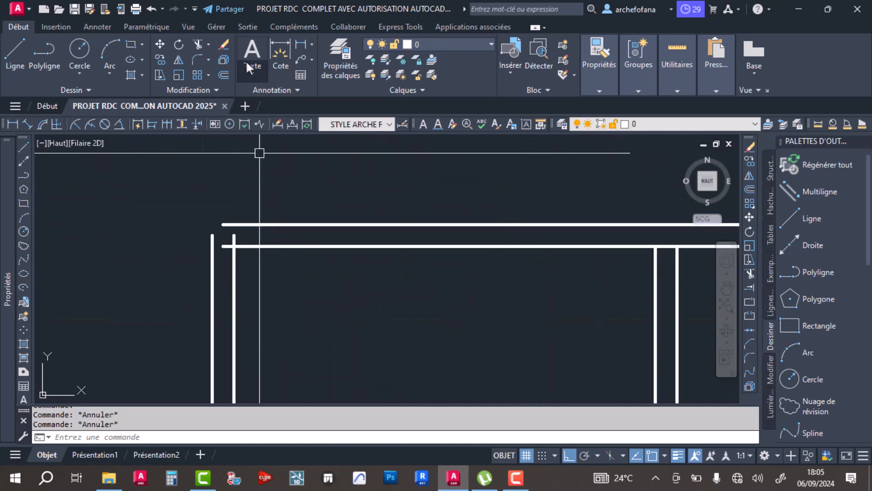
left_click(198, 59)
left_click(239, 246)
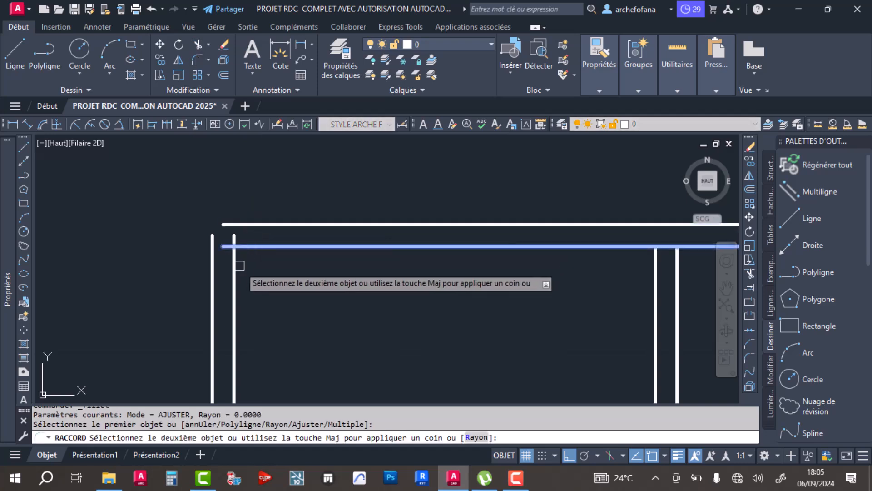
left_click(234, 279)
key("Return")
left_click(235, 224)
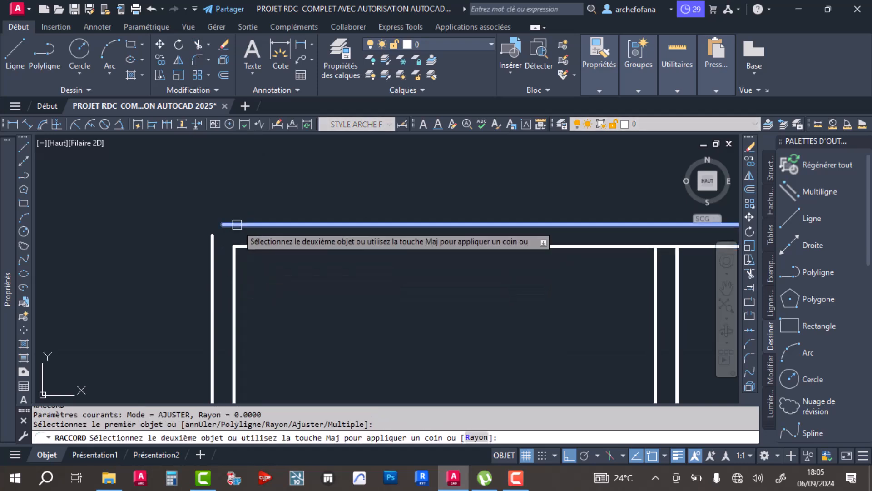
left_click(215, 263)
Check the remaining corners and wall junctions of the longrine plan.
scroll(233, 235, "down", 3)
scroll(510, 247, "up", 2)
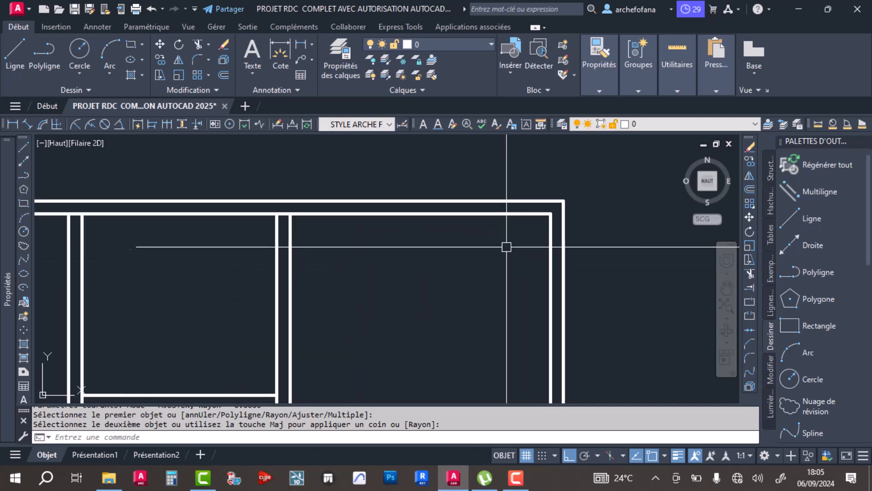
scroll(383, 211, "down", 3)
scroll(409, 295, "up", 4)
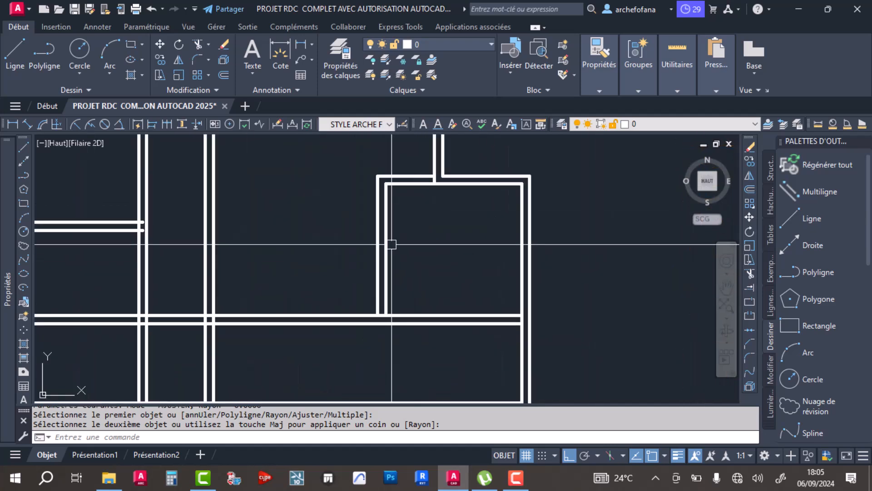
scroll(385, 324, "up", 1)
scroll(384, 324, "down", 5)
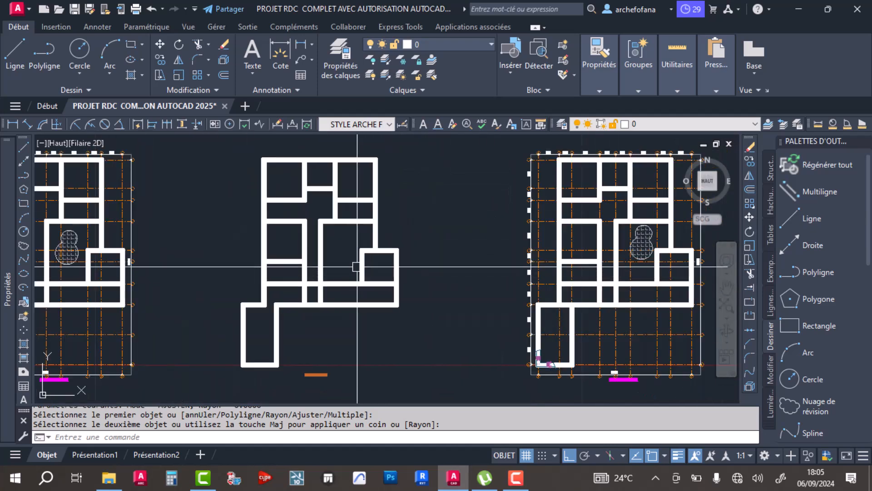
scroll(396, 267, "down", 1)
scroll(335, 332, "up", 4)
scroll(356, 298, "down", 4)
Look over the row of plans and examine the architectural plan with the room names.
scroll(449, 272, "down", 3)
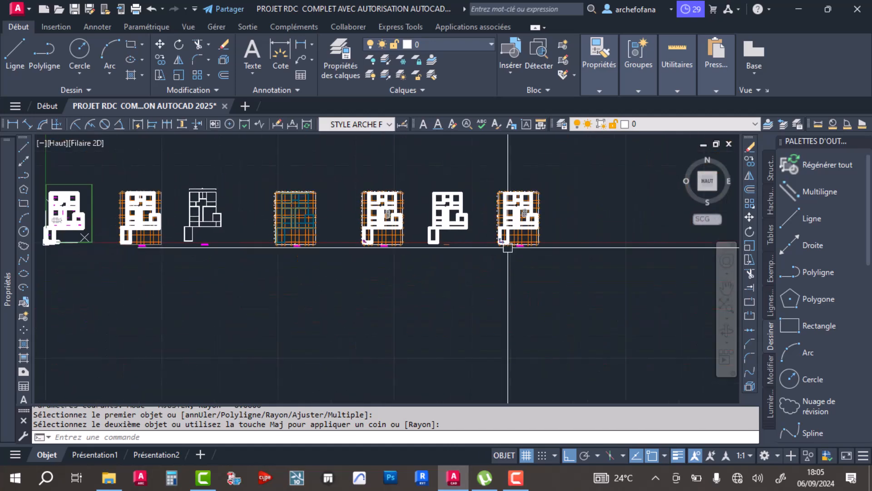
scroll(225, 210, "up", 4)
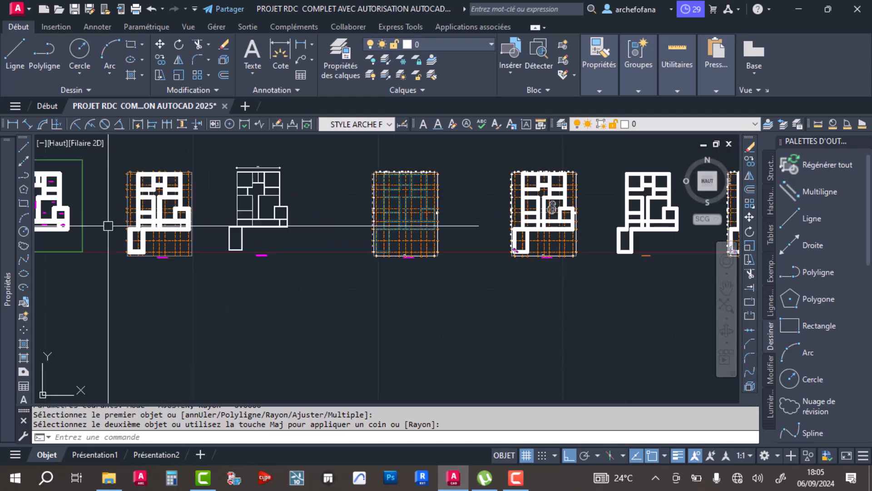
scroll(237, 212, "up", 3)
scroll(370, 229, "down", 5)
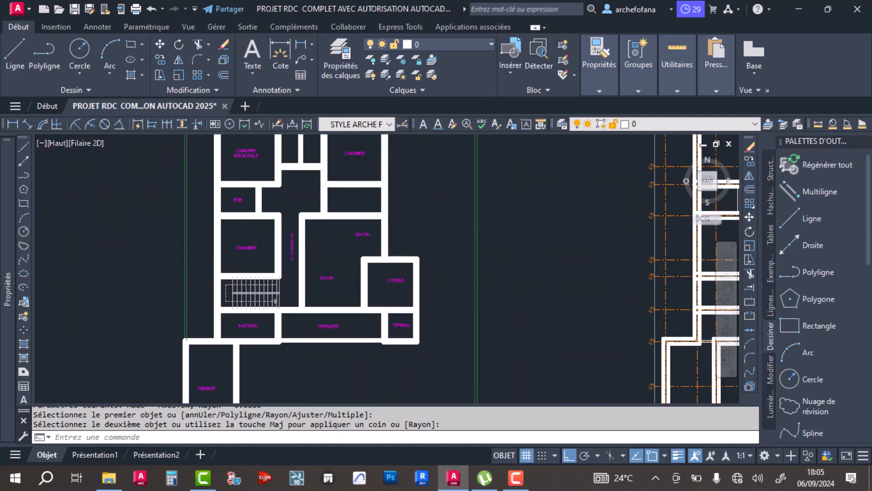
scroll(501, 238, "down", 1)
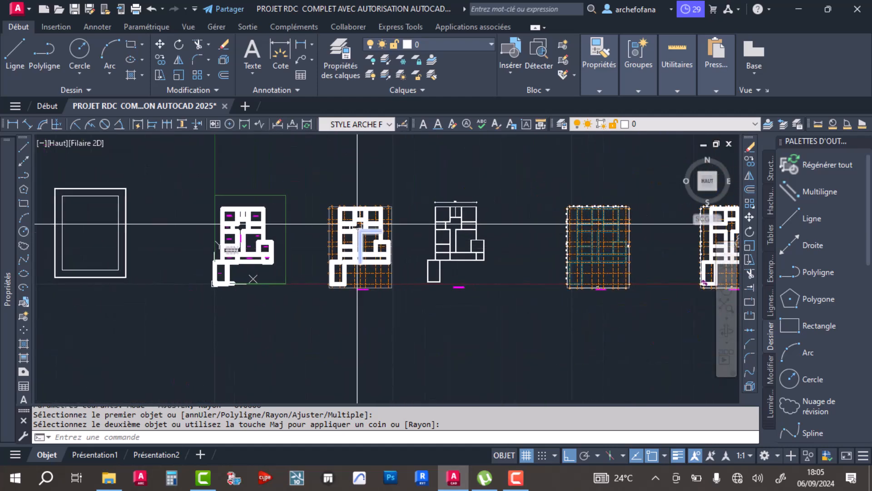
scroll(417, 259, "down", 3)
scroll(343, 179, "up", 4)
scroll(347, 189, "down", 5)
scroll(358, 243, "up", 3)
scroll(357, 243, "up", 2)
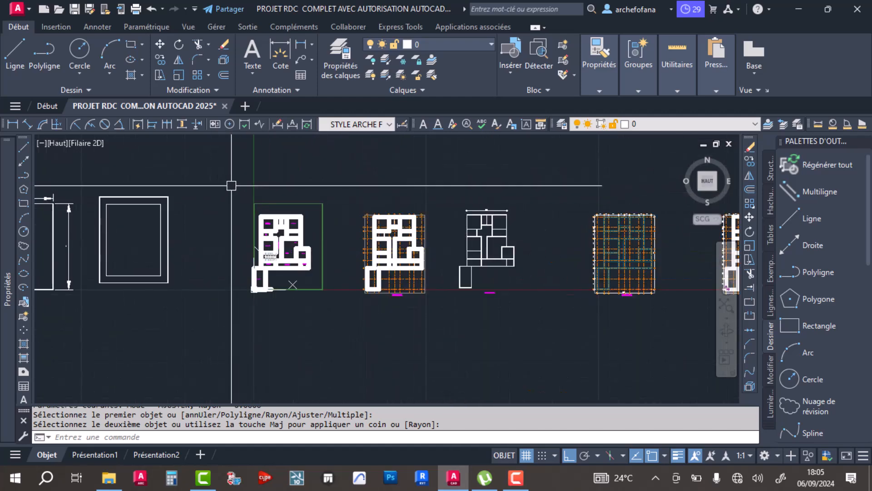
Copy the room-labelled plan, without its top and right boundary lines, about 223 units horizontally to the end of the row.
left_click(232, 186)
left_click(323, 293)
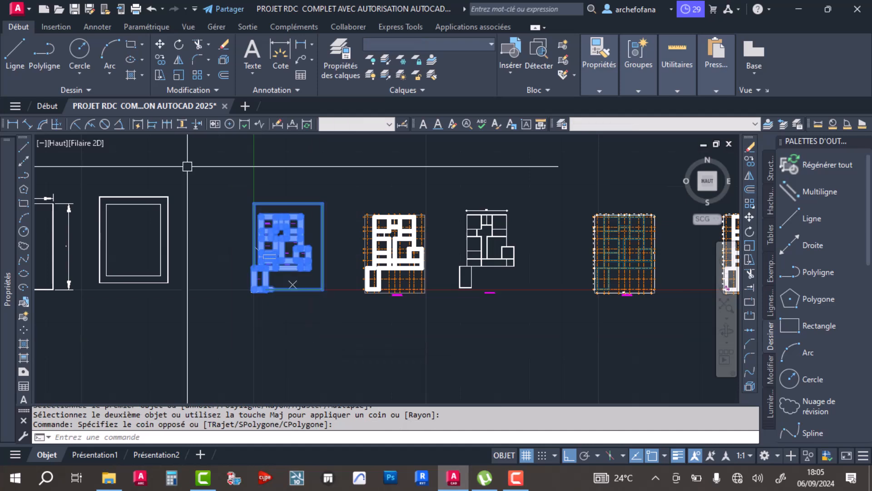
left_click(325, 187, "shift")
left_click(315, 212, "shift")
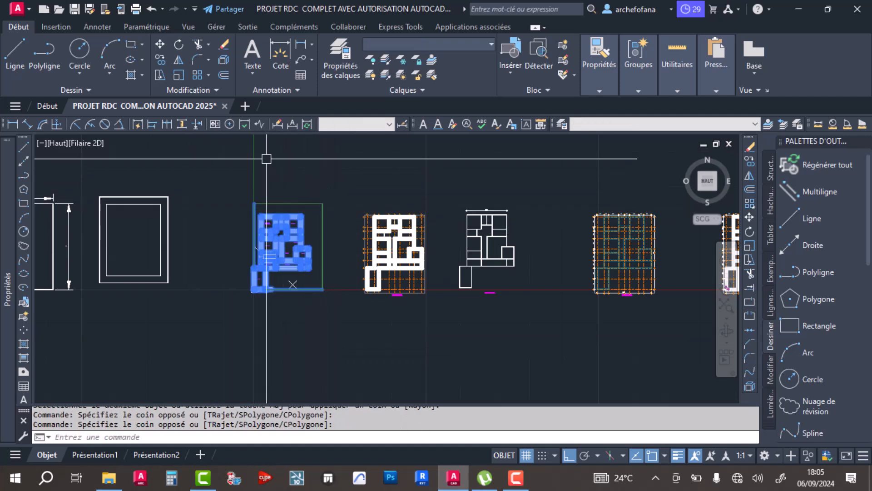
left_click(159, 59)
left_click(272, 268)
scroll(277, 268, "down", 5)
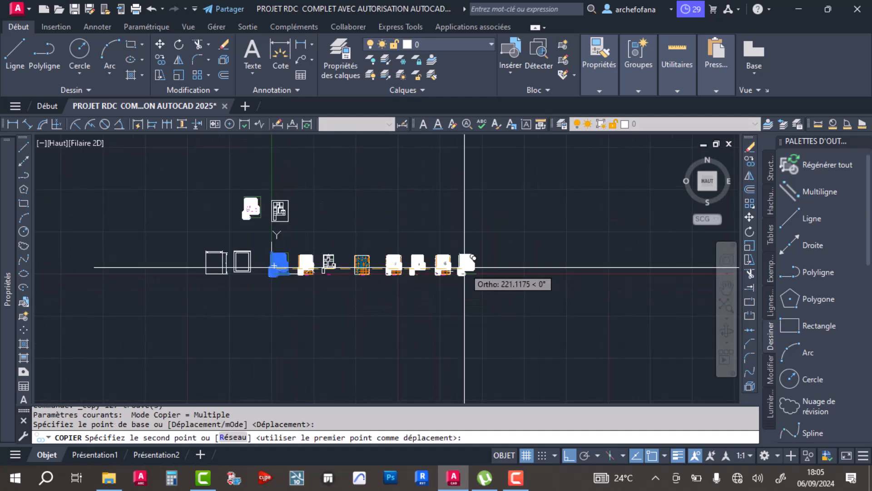
middle_click_drag(291, 302, 288, 272)
scroll(478, 246, "up", 6)
left_click(413, 232)
key("Return")
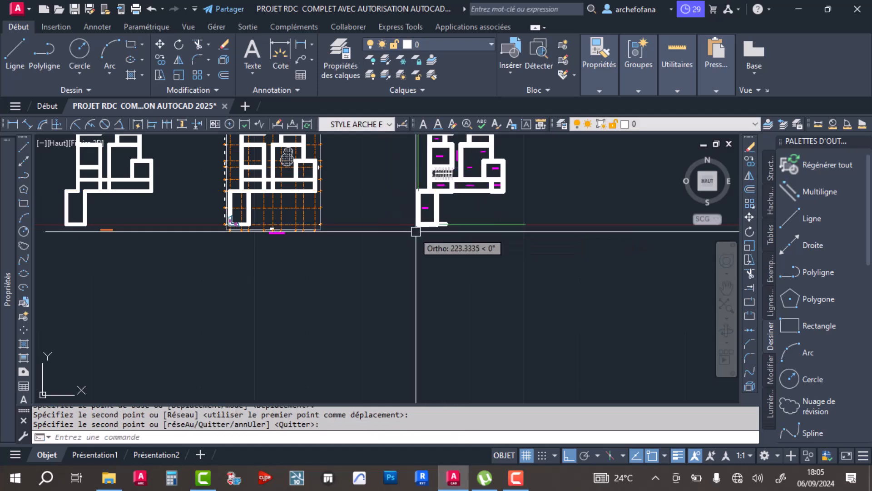
Erase the three leftover boundary lines extending from the copied garage's lower-right corner.
scroll(436, 232, "up", 6)
middle_click_drag(463, 150, 440, 239)
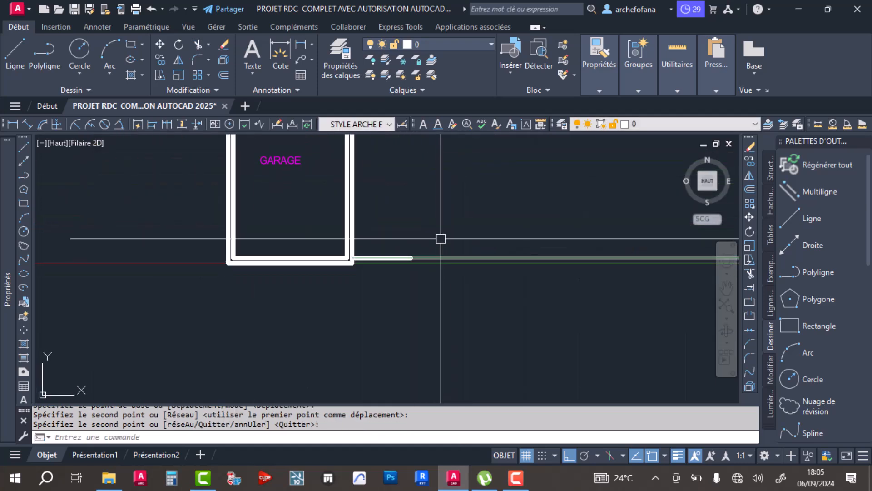
left_click(441, 238)
left_click(399, 292)
key("Delete")
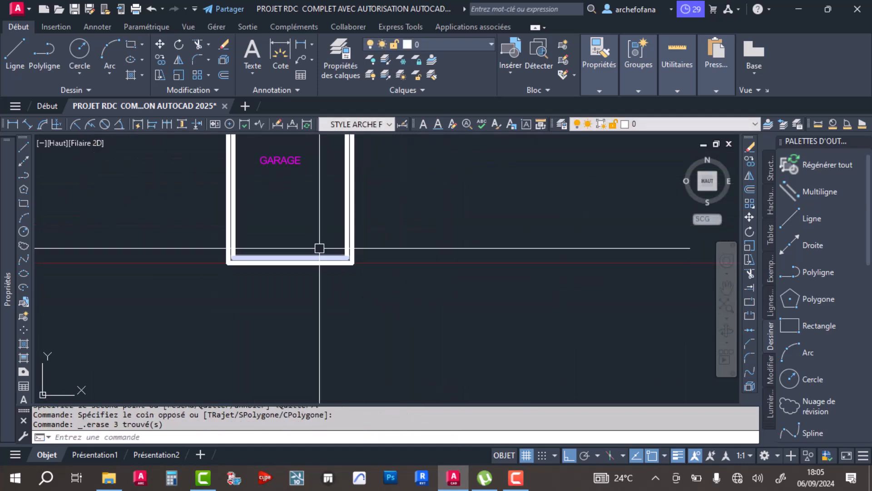
Match the properties of the wall between the two terraces onto the lines along the TERRASSE's front edge.
scroll(316, 252, "down", 3)
middle_click_drag(317, 252, 265, 381)
scroll(346, 240, "up", 5)
middle_click_drag(432, 261, 234, 323)
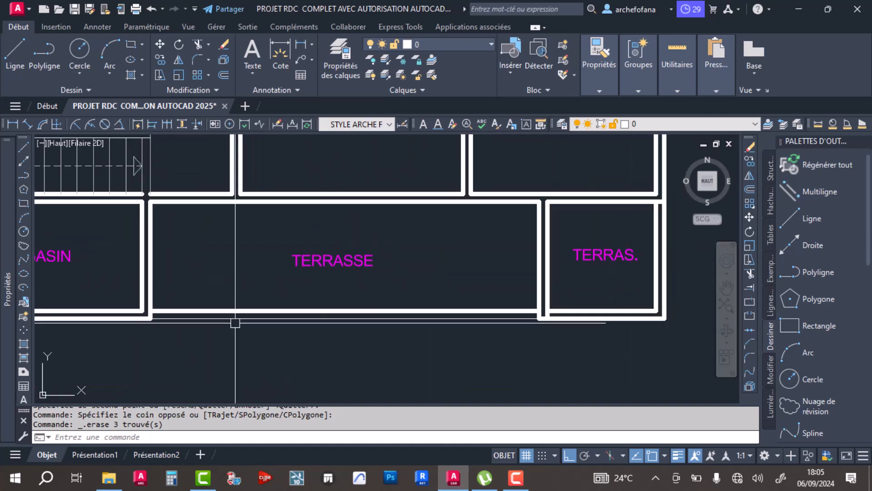
left_click(608, 61)
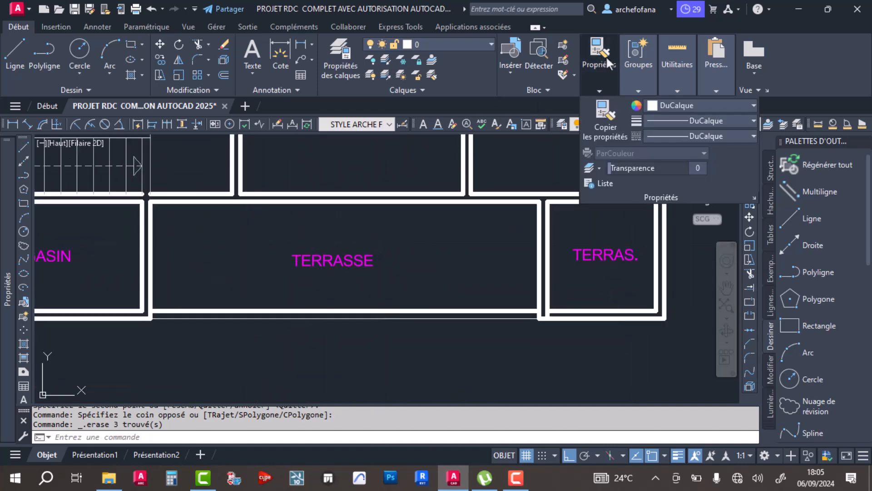
left_click(607, 116)
left_click(540, 265)
left_click(496, 285)
left_click(448, 332)
key("Return")
Assign the wall lines along the TERRASSE's front edge to the MUR 20cm layer and save the drawing.
left_click(498, 285)
left_click(449, 338)
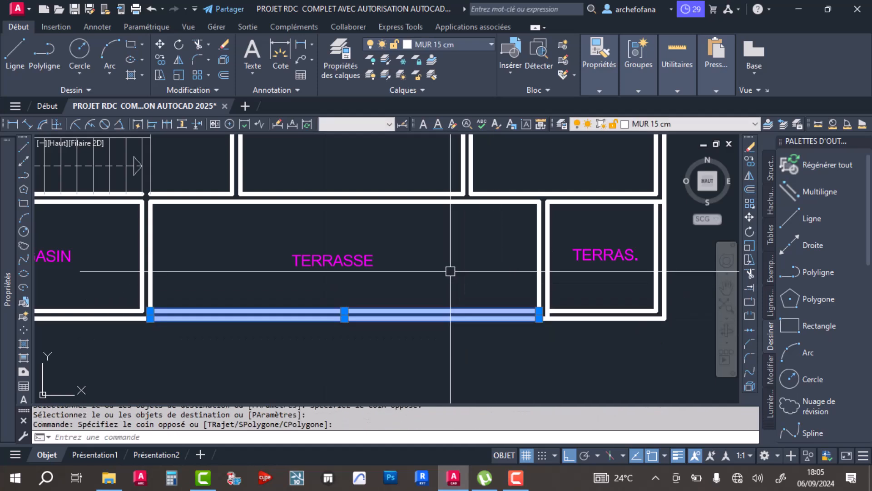
left_click(449, 44)
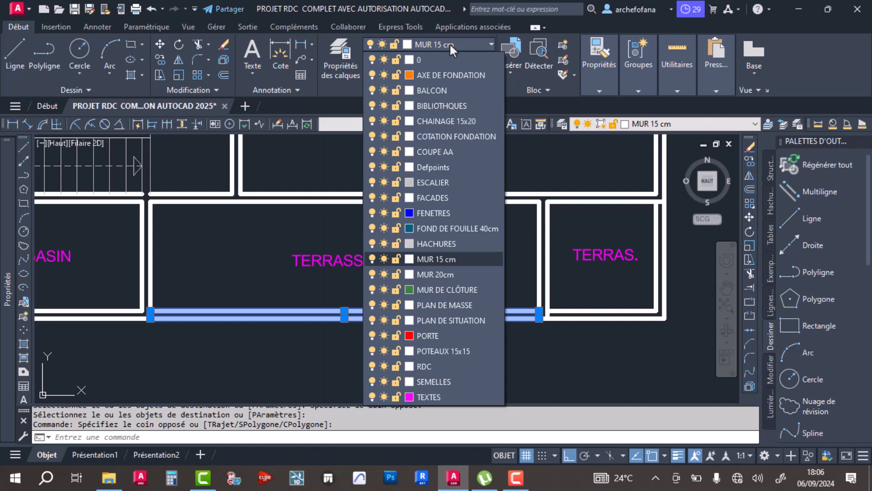
left_click(443, 276)
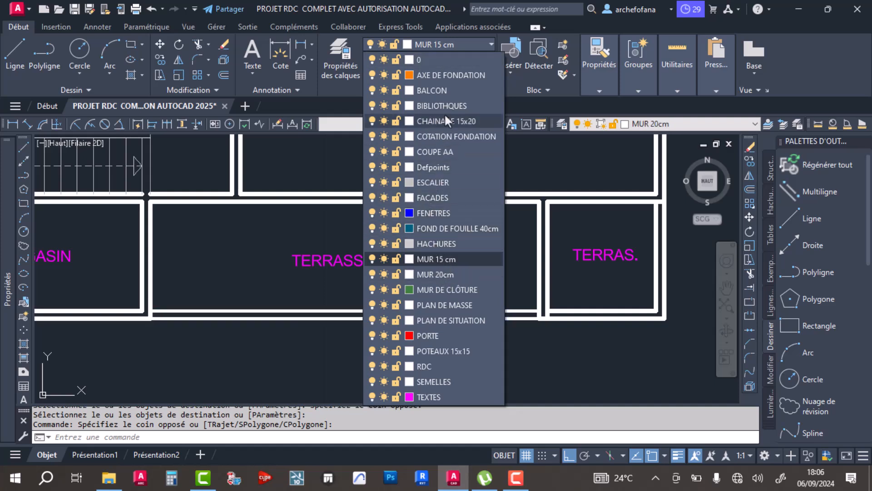
left_click(431, 278)
key("Escape")
key("Escape")
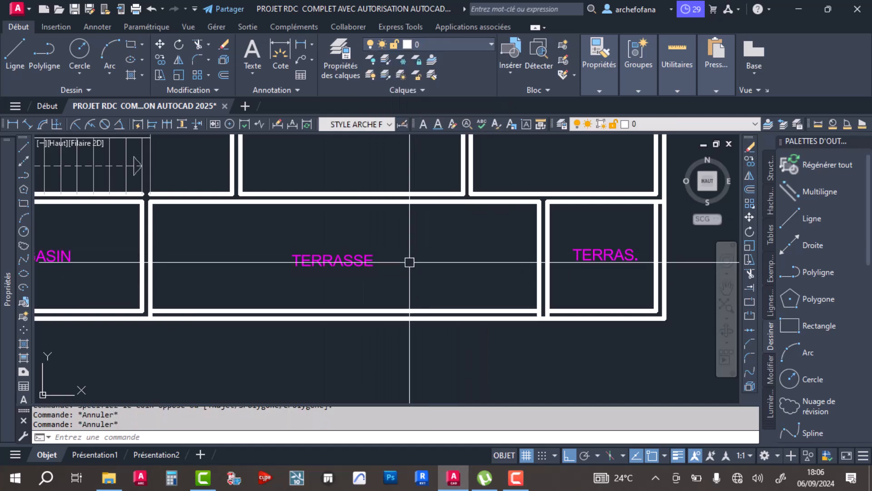
scroll(411, 259, "down", 3)
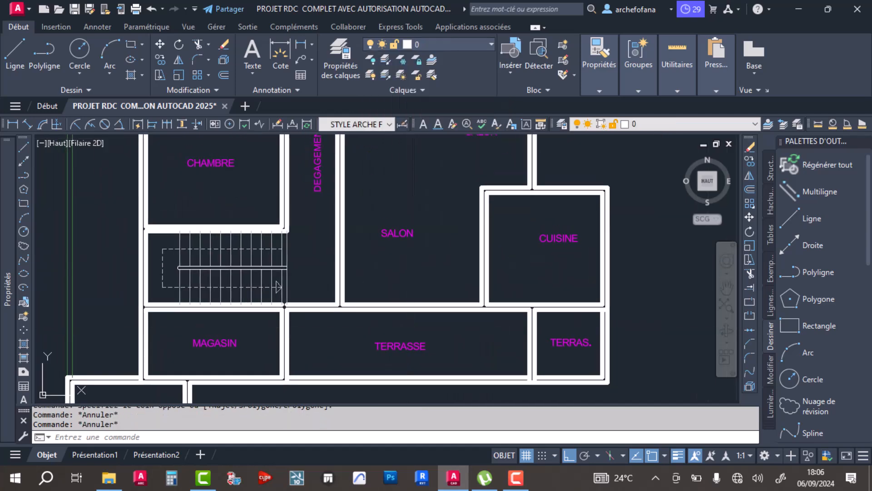
key("ctrl+s")
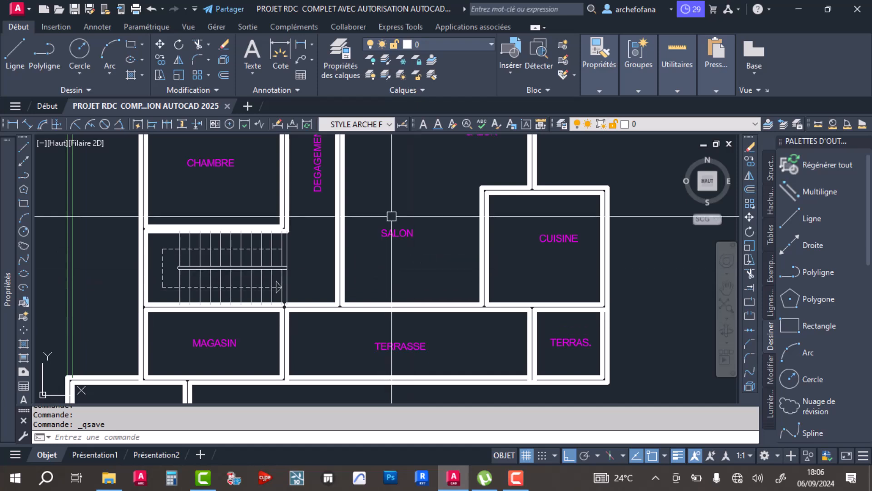
Save the drawing and draw a short line across the upper wall of the CHAMBRE PRINCIPALE at its midpoint.
middle_click_drag(391, 216, 399, 386)
middle_click_drag(380, 267, 394, 376)
middle_click_drag(299, 266, 357, 341)
scroll(276, 225, "up", 4)
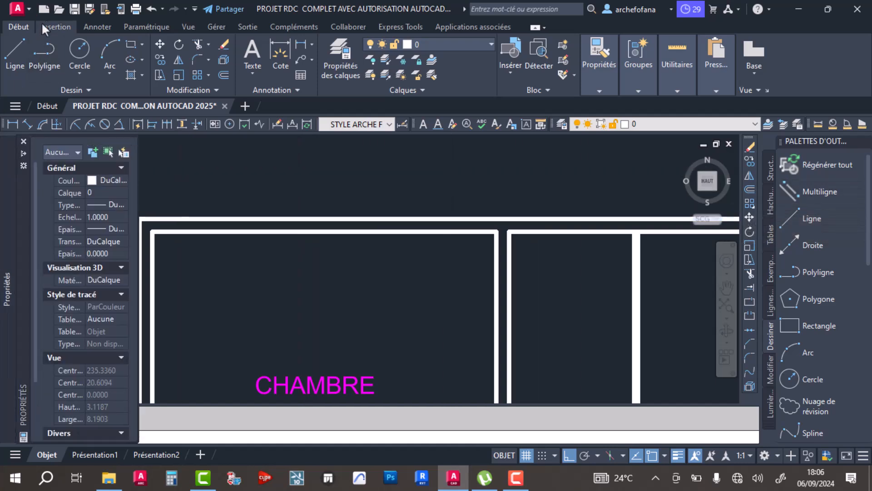
left_click(74, 10)
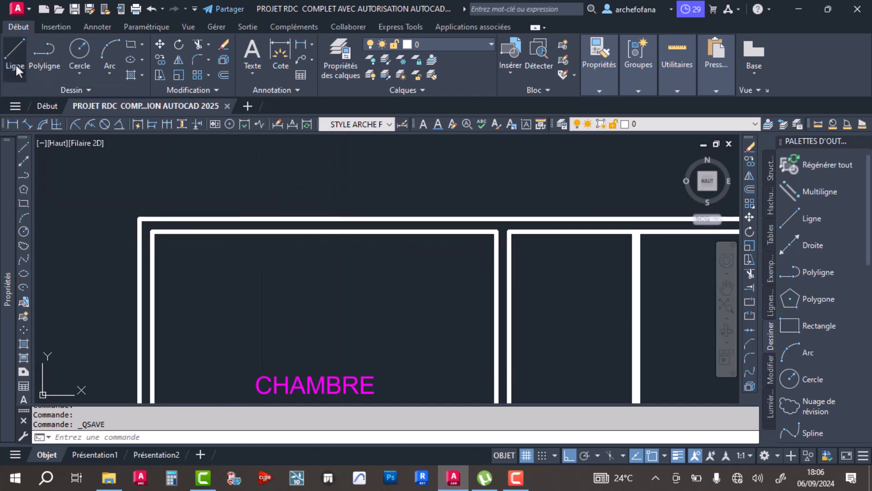
left_click(326, 222)
key("Escape")
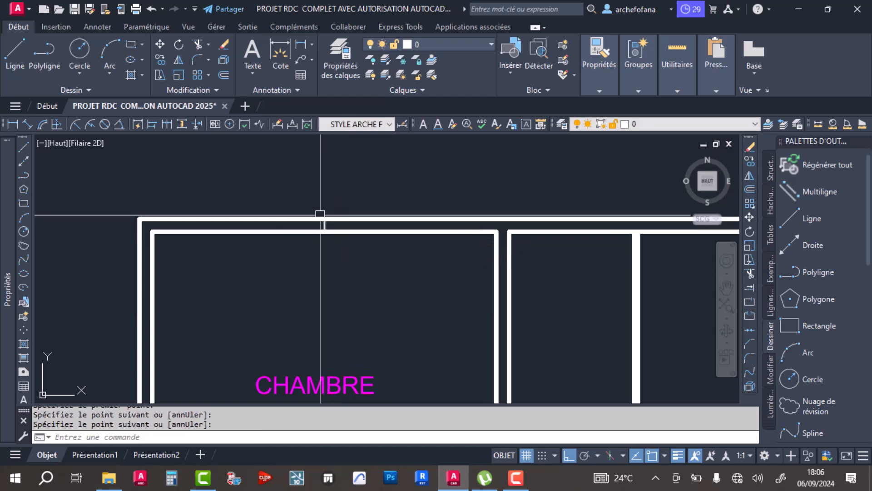
Offset the short cross line in the CHAMBRE PRINCIPALE's upper wall by 0.6 to both sides.
left_click(223, 75)
scroll(320, 208, "up", 4)
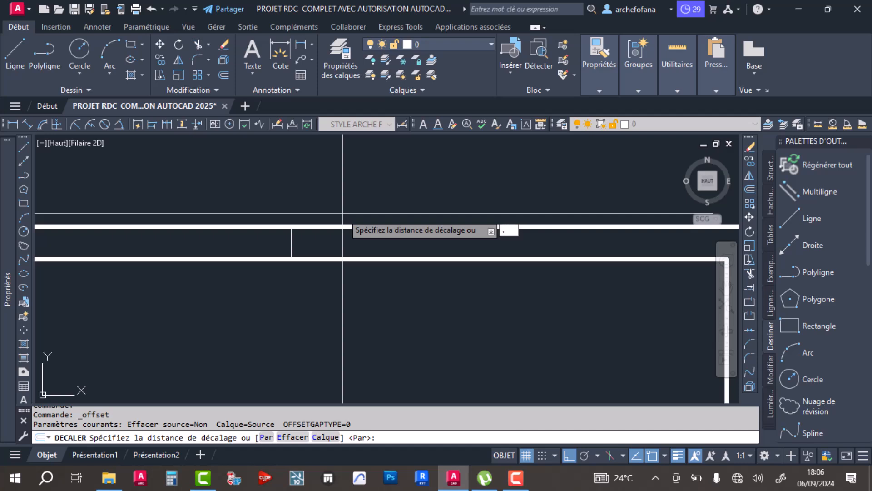
type(".6")
key("Return")
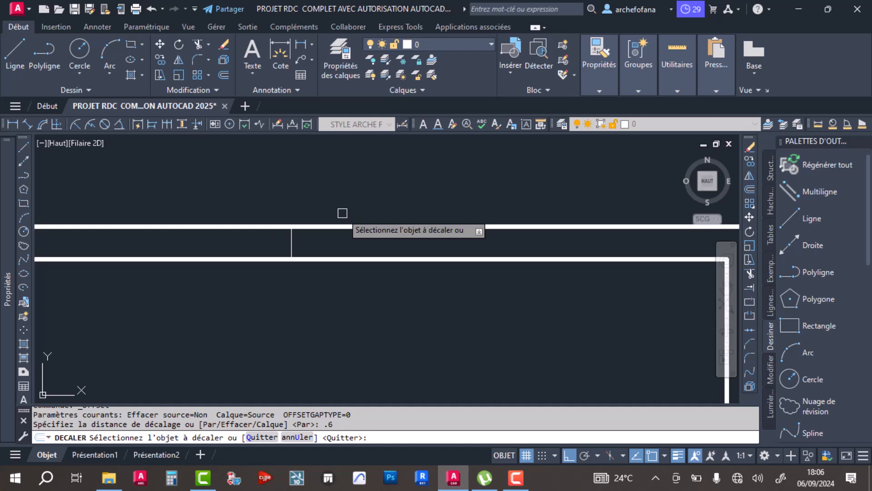
left_click(292, 246)
left_click(357, 243)
left_click(291, 245)
left_click(200, 299)
key("Return")
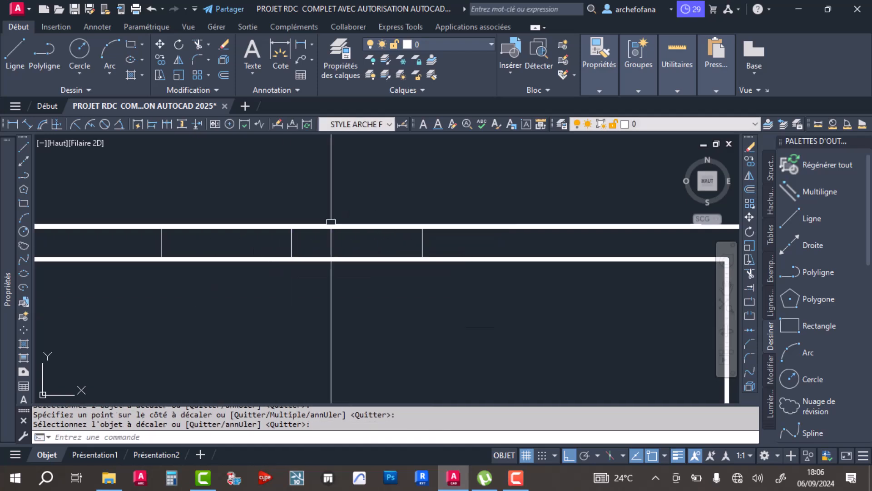
Trim the upper wall's inner and outer lines between the two offset lines to form a window opening.
left_click(196, 43)
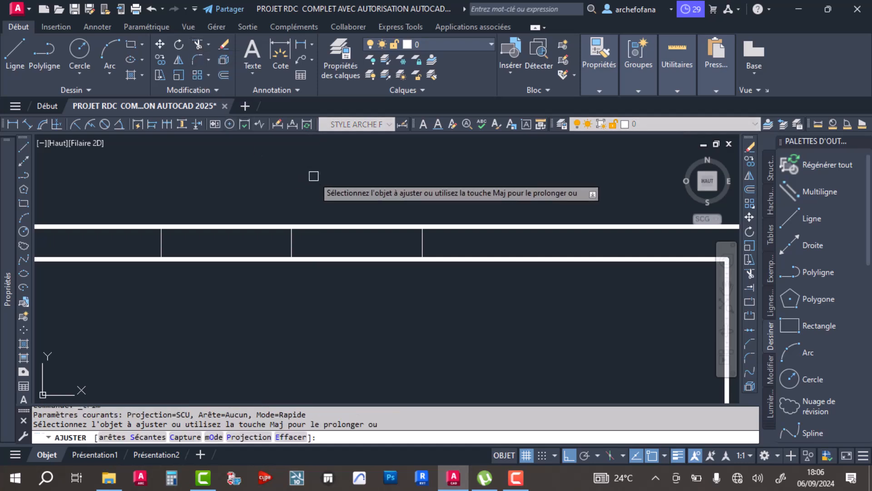
left_click_drag(343, 190, 346, 303)
left_click_drag(220, 201, 203, 298)
key("Return")
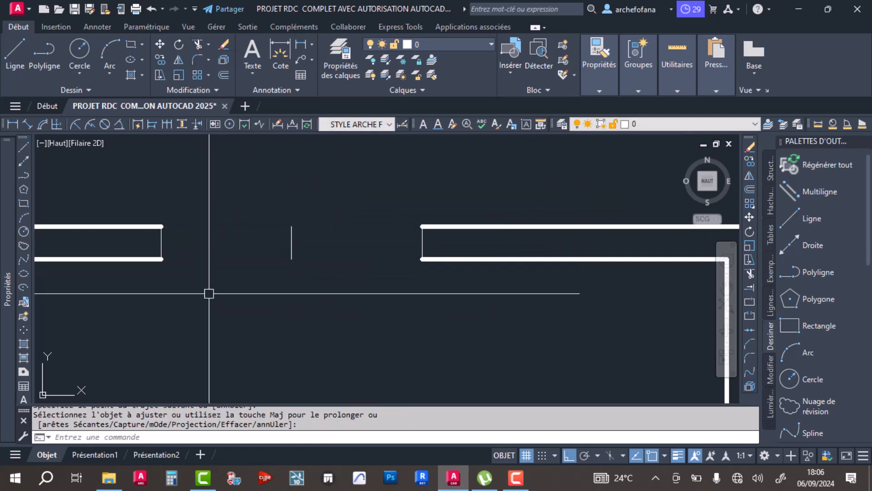
Match the wall line's properties onto the two short lines closing the wall at each end of the opening.
left_click(599, 92)
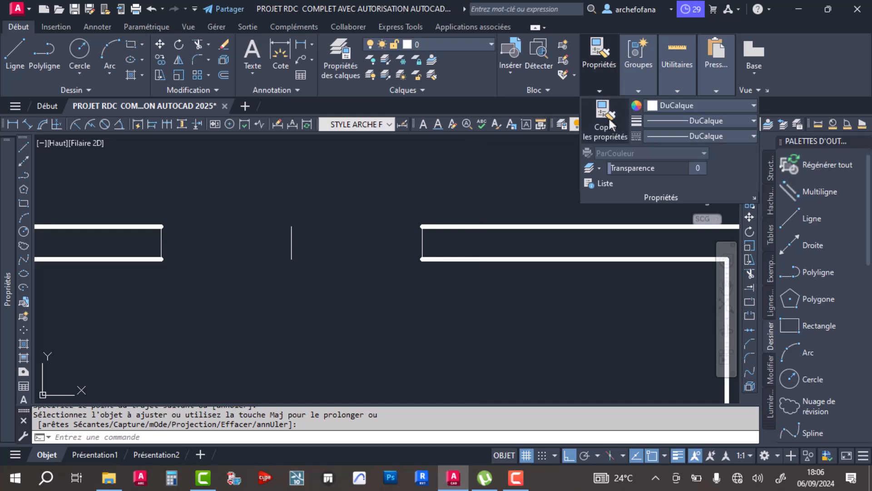
left_click(604, 116)
left_click(505, 225)
left_click(403, 195)
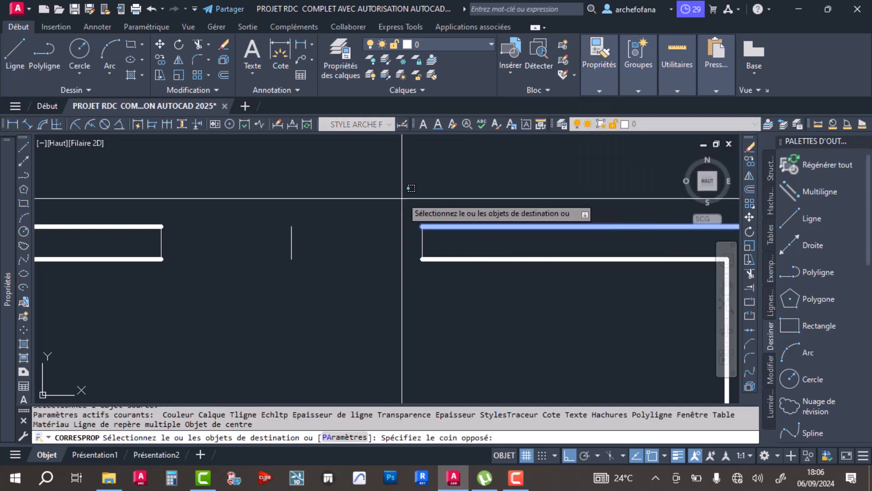
left_click(450, 315)
key("Return")
key("Return")
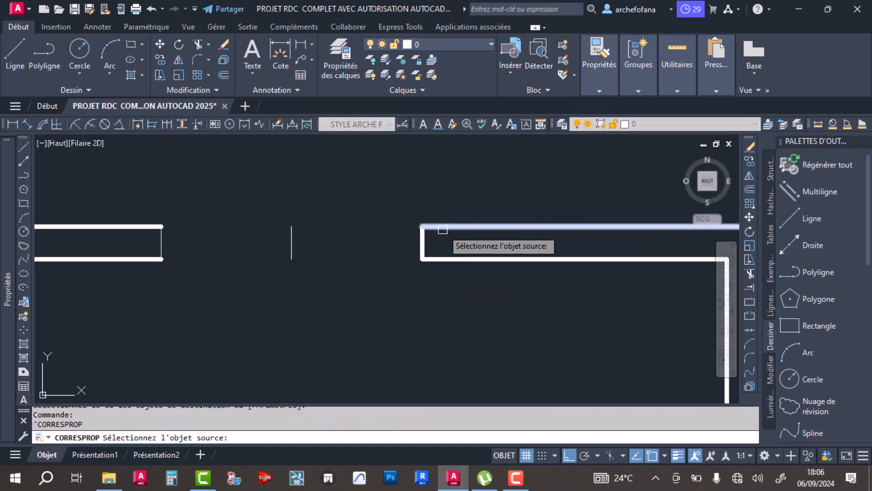
left_click(424, 226)
left_click(138, 192)
left_click(187, 303)
key("Return")
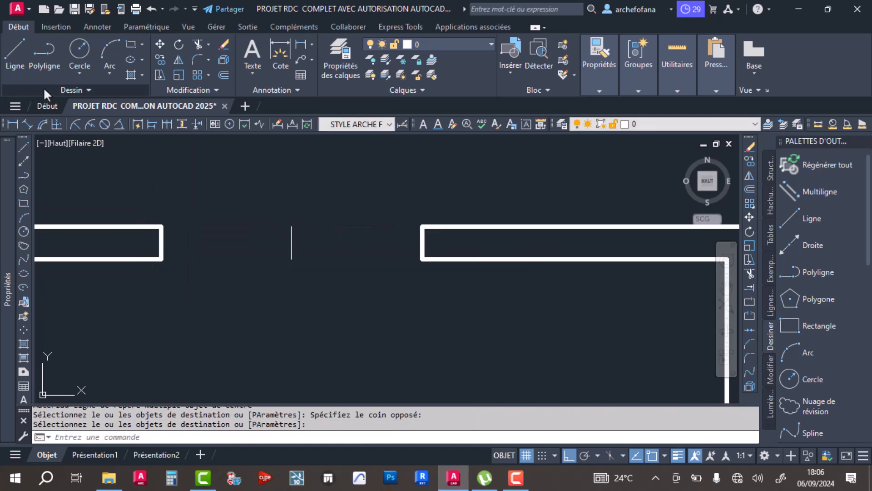
Draw a line through the middle of the opening from jamb to jamb and a rectangle filling the whole opening.
left_click(12, 51)
left_click(161, 242)
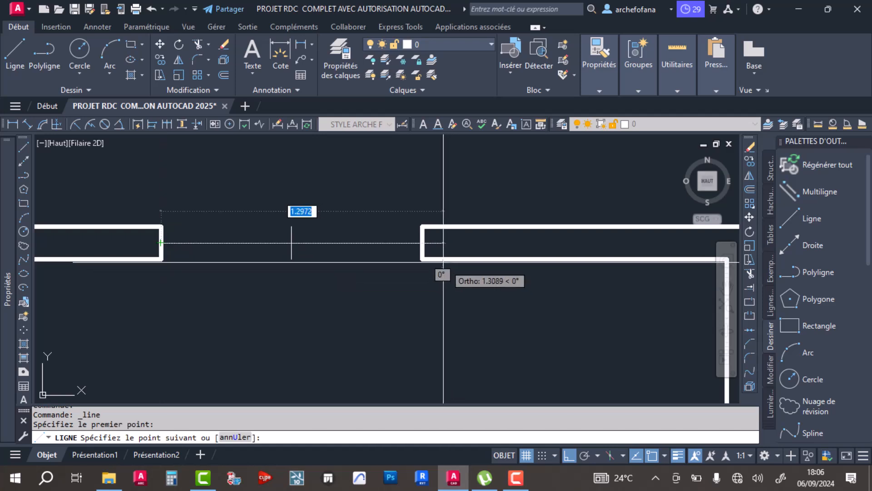
left_click(422, 242)
key("Return")
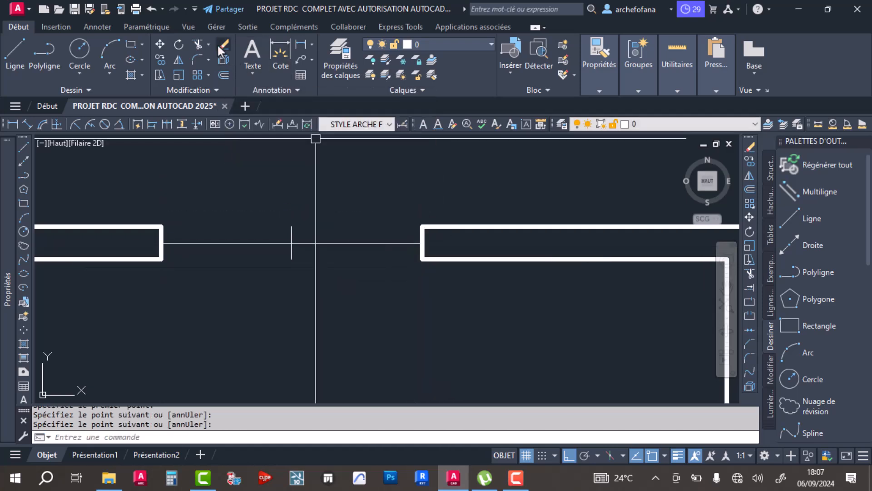
left_click(127, 45)
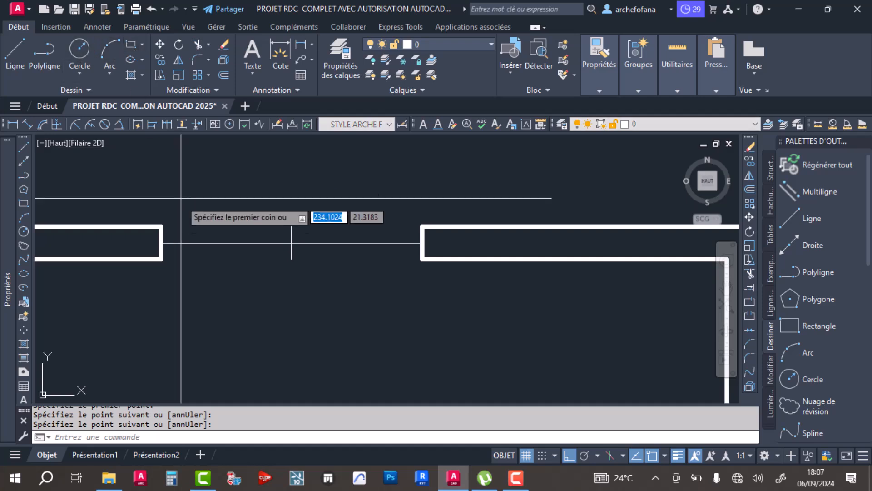
left_click(161, 225)
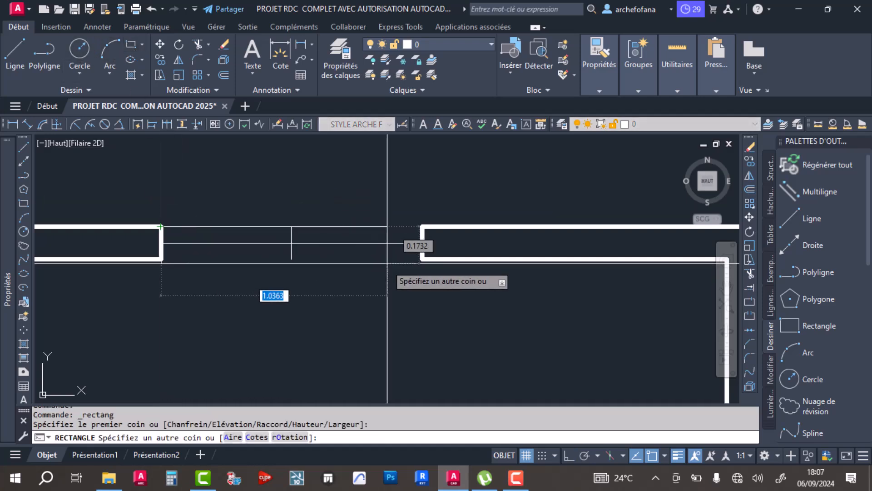
left_click(422, 259)
scroll(377, 211, "down", 4)
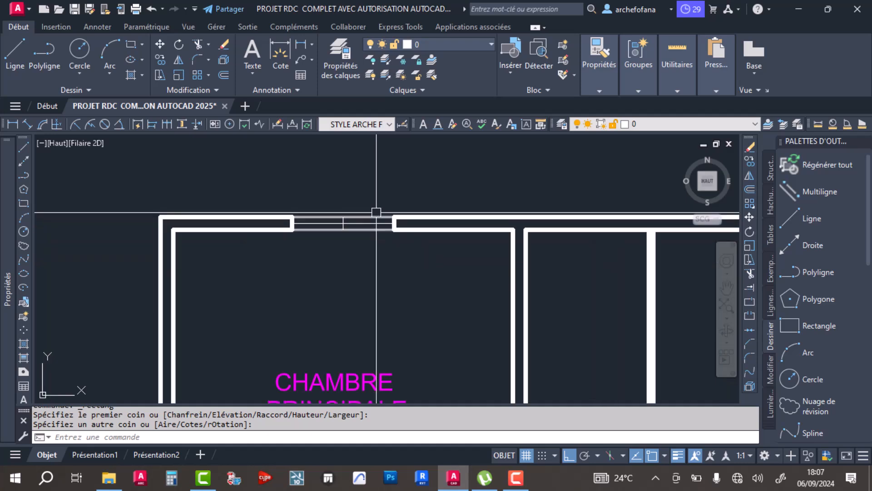
Assign the window's rectangle and its lengthwise middle line to the FENETRES layer.
left_click(378, 199)
left_click(369, 272)
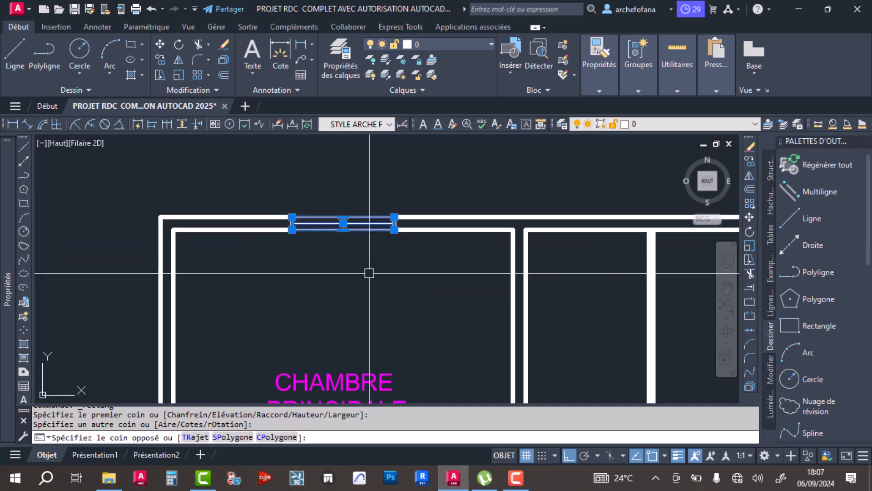
left_click(473, 42)
left_click(430, 214)
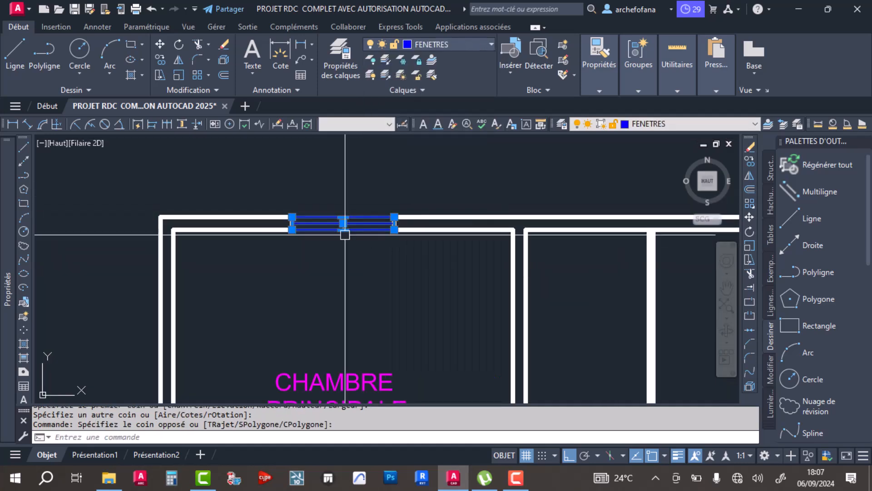
Send the window's rectangle and middle line behind the wall lines in the draw order.
scroll(327, 225, "up", 5)
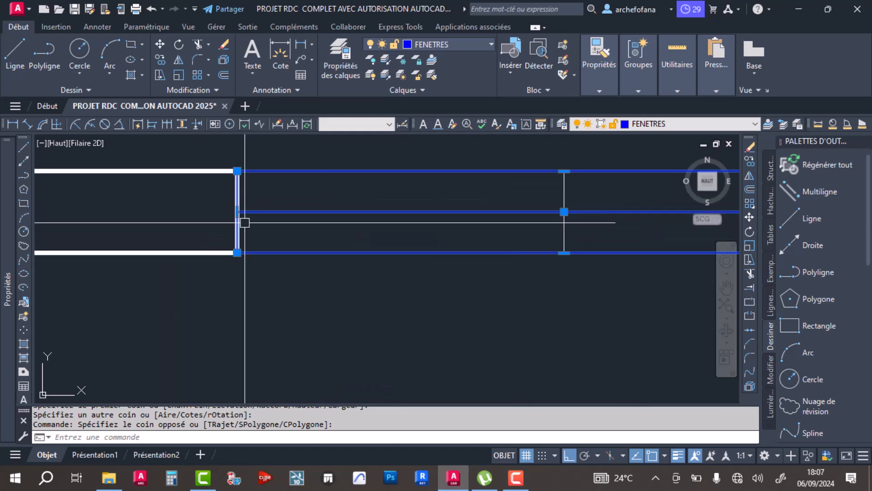
scroll(245, 223, "down", 2)
right_click(233, 169)
mouse_move(310, 314)
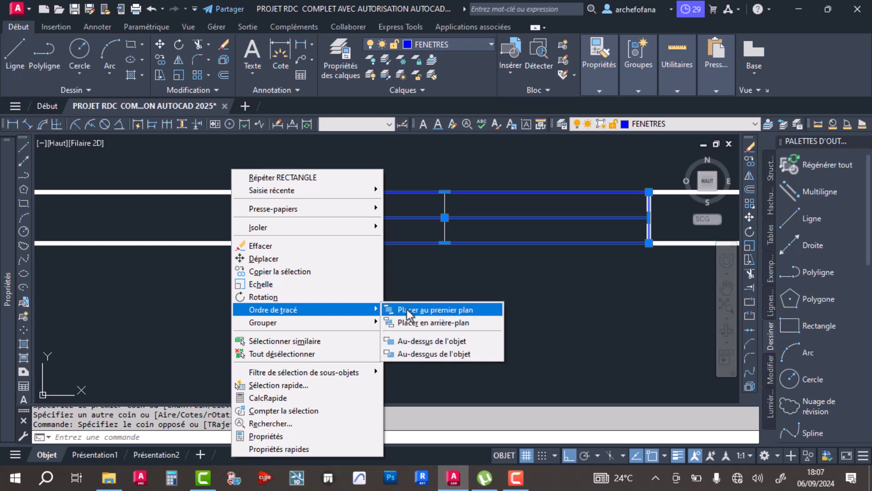
left_click(435, 322)
scroll(240, 202, "up", 3)
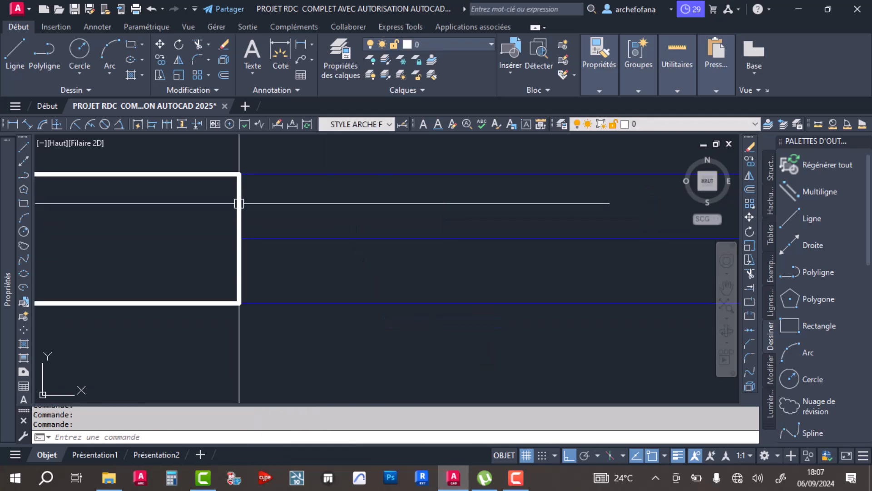
key("ctrl+z")
key("ctrl+z")
key("ctrl+z")
key("ctrl+z")
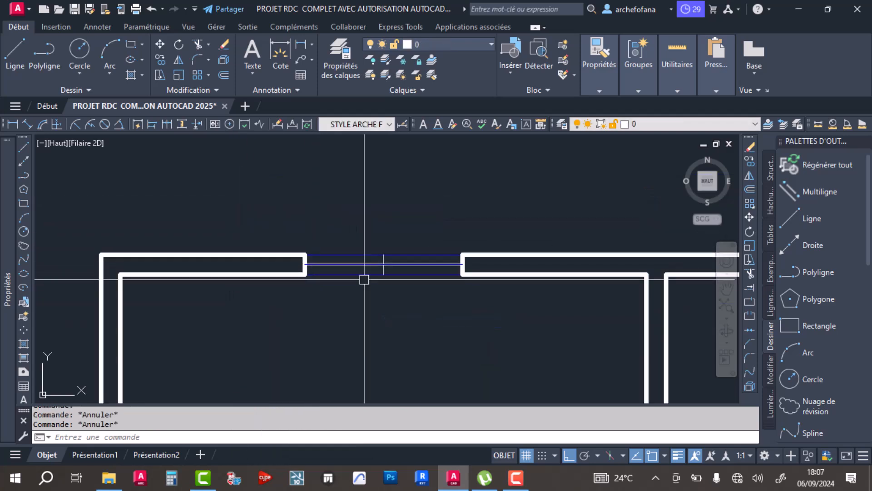
scroll(253, 250, "down", 3)
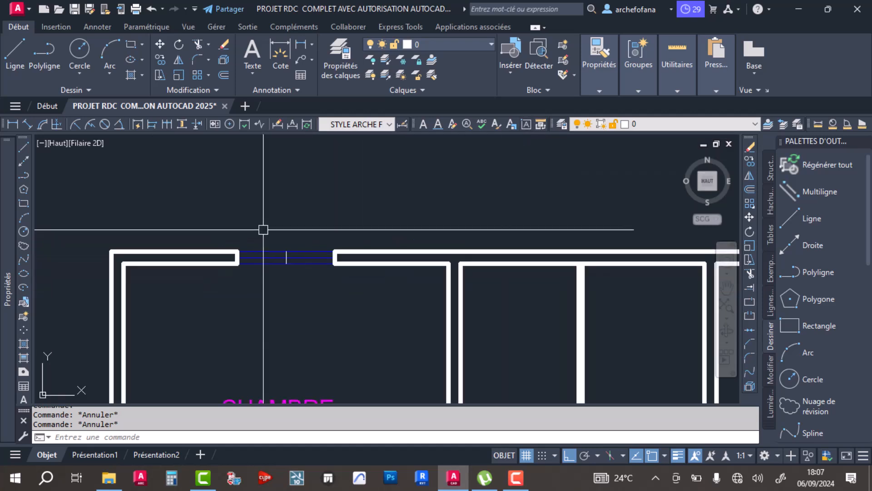
scroll(264, 229, "up", 2)
scroll(288, 237, "down", 3)
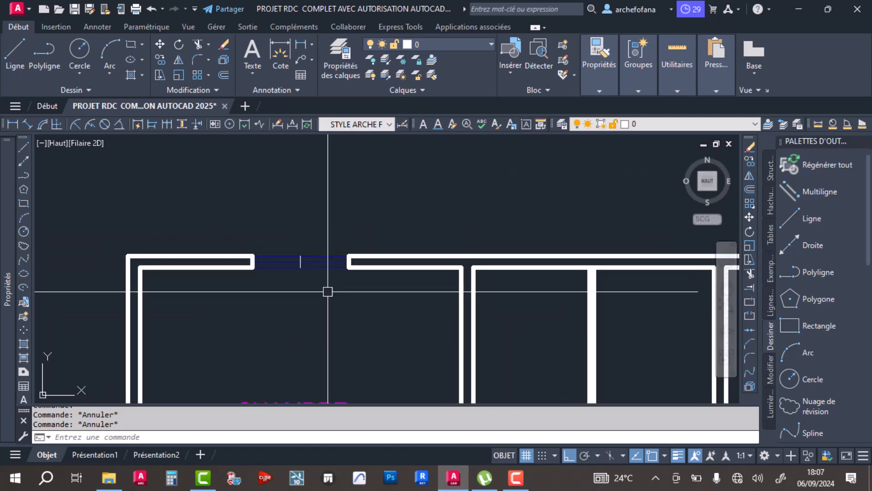
middle_click_drag(327, 291, 271, 271)
middle_click_drag(350, 273, 298, 274)
left_click(108, 210)
left_click(237, 251)
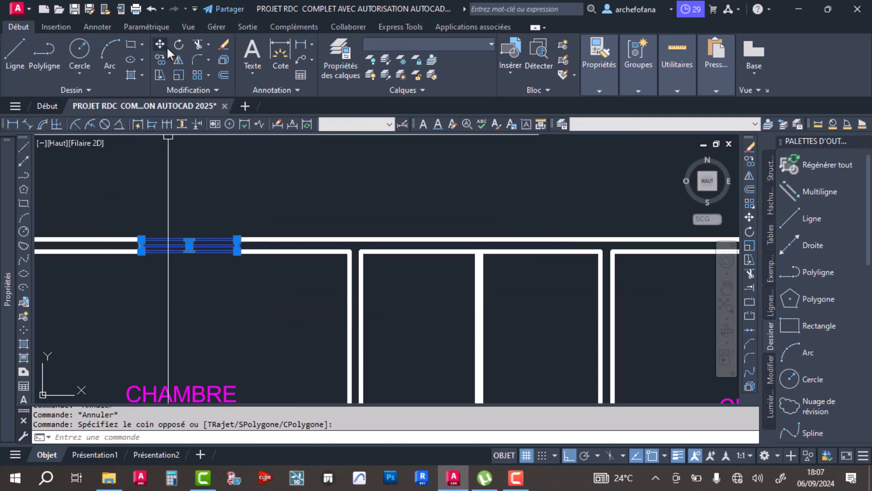
key("Escape")
key("Escape")
Draw a short line across the upper wall of the CHAMBRE at the plan's other upper corner, at the wall's midpoint.
scroll(312, 296, "down", 2)
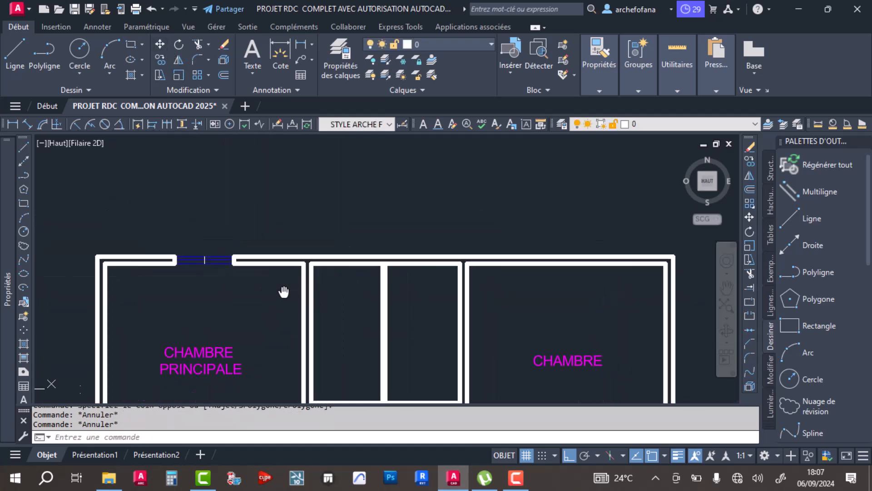
left_click(18, 50)
scroll(497, 274, "up", 2)
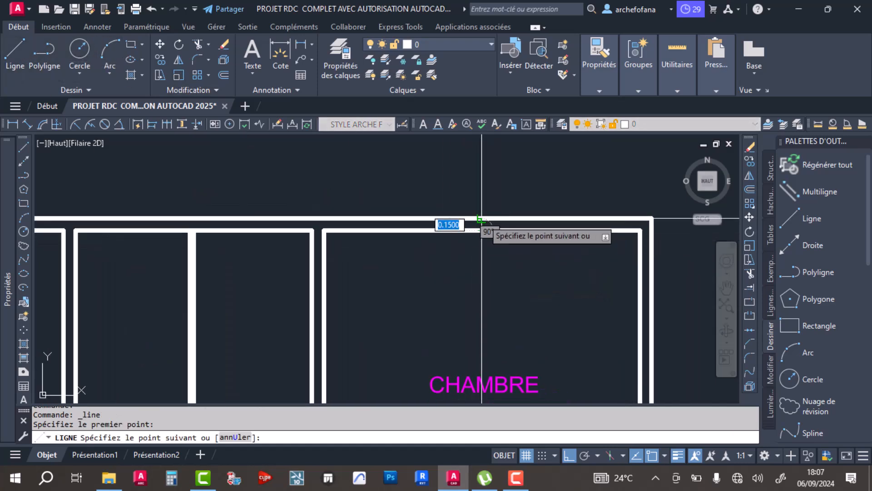
key("Return")
scroll(471, 275, "down", 6)
scroll(505, 348, "up", 2)
middle_click_drag(505, 348, 484, 256)
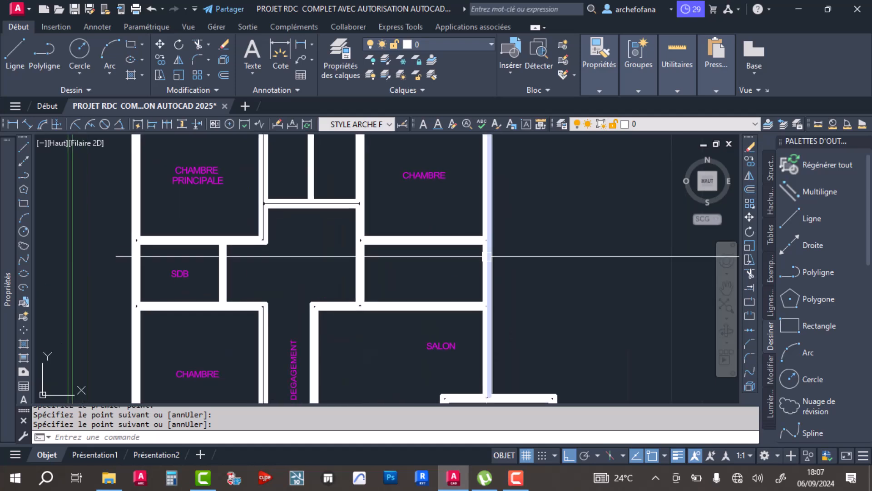
Draw a short line across the outer wall of the unlabelled room below the upper-corner CHAMBRE, at the wall's midpoint.
key("Return")
scroll(483, 263, "up", 3)
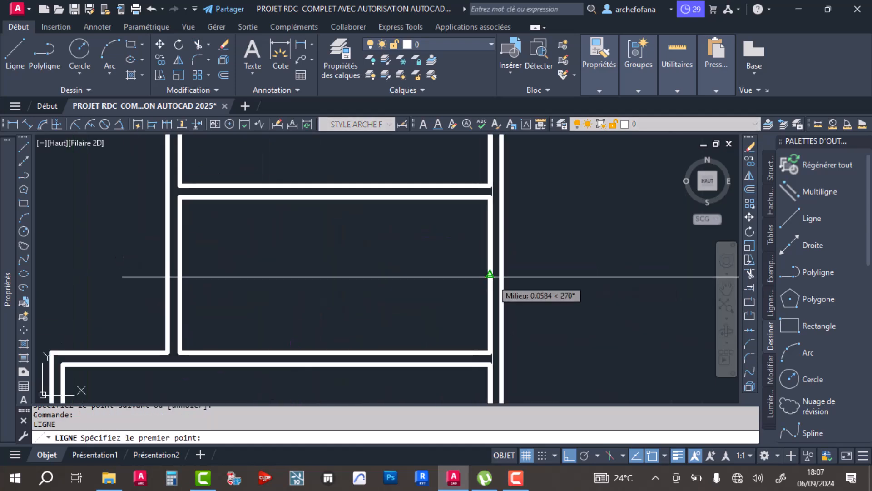
key("Return")
Draw a short line across the CUISINE's upper wall at the midpoint of its exterior segment.
scroll(501, 275, "down", 5)
scroll(525, 331, "up", 4)
key("Return")
scroll(453, 261, "up", 4)
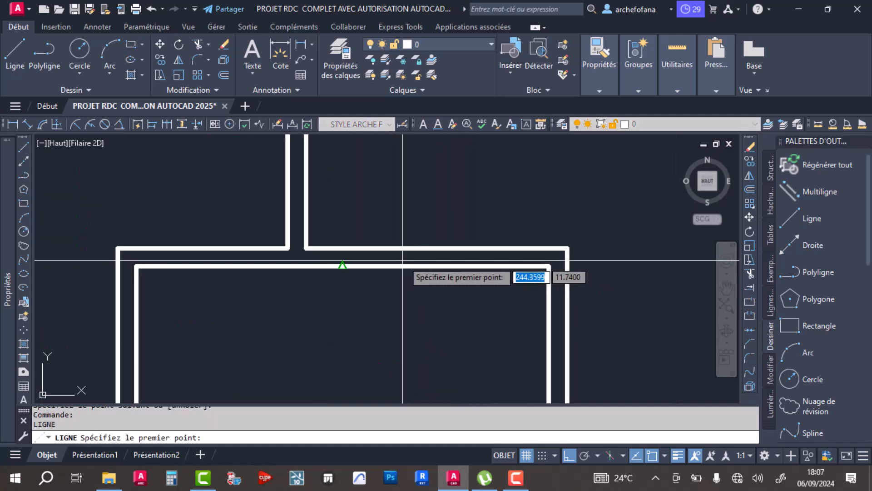
scroll(402, 260, "down", 4)
scroll(401, 218, "up", 4)
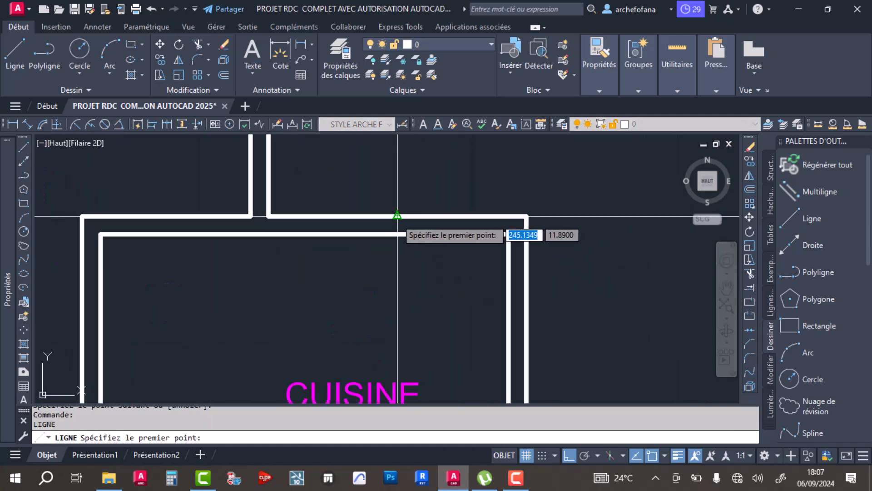
left_click(398, 215)
left_click(398, 235)
key("Return")
scroll(397, 230, "down", 4)
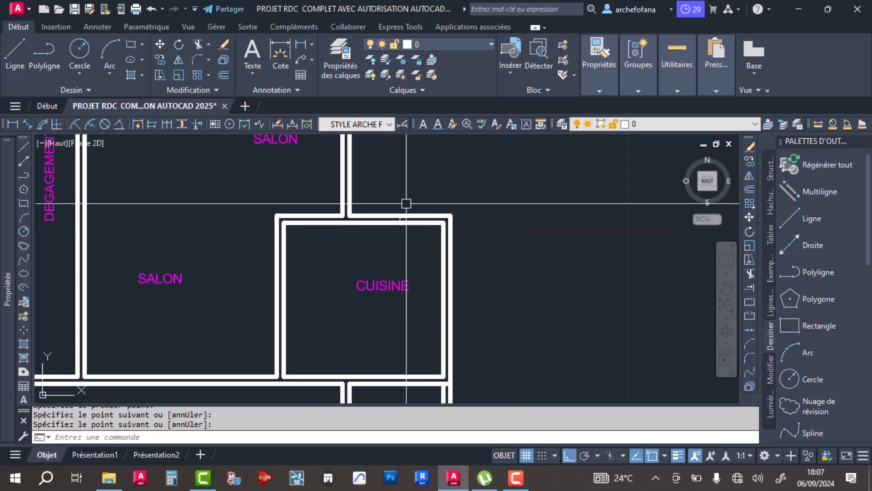
Draw a short line across the CUISINE's outer side wall at the wall's midpoint.
key("Return")
scroll(456, 300, "up", 4)
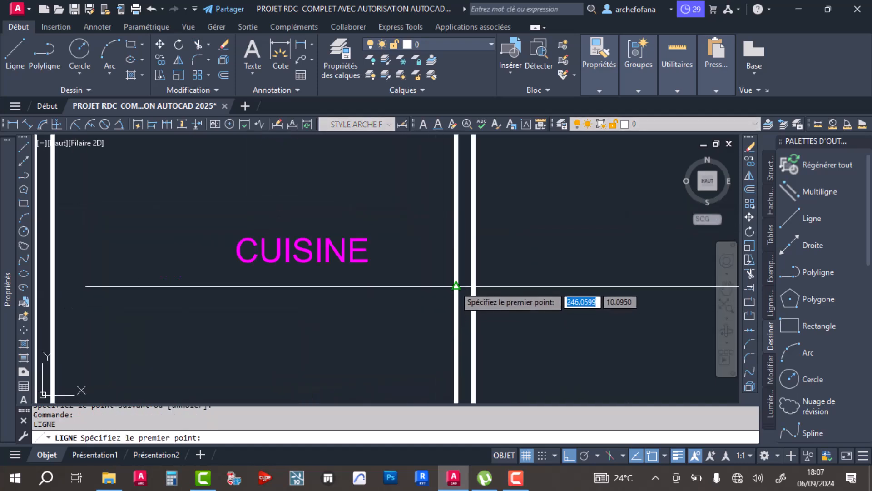
left_click(474, 286)
key("Return")
scroll(481, 232, "down", 4)
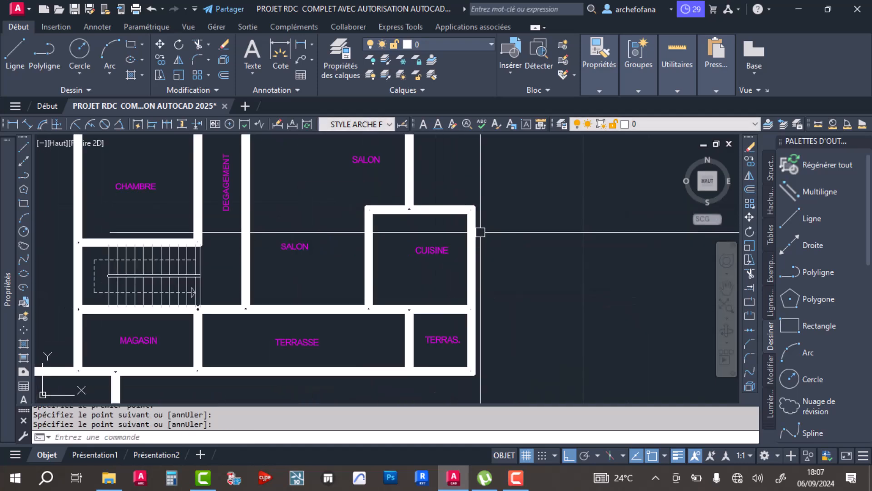
Draw a short line across the wall between the CUISINE and the TERRAS. at the midpoint of the TERRAS. side.
scroll(438, 361, "up", 6)
key("Return")
middle_click_drag(459, 347, 419, 292)
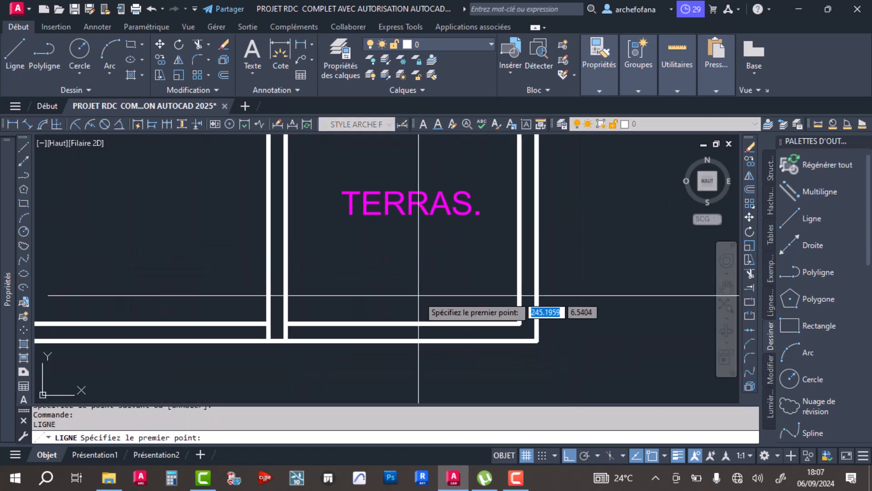
scroll(417, 303, "down", 4)
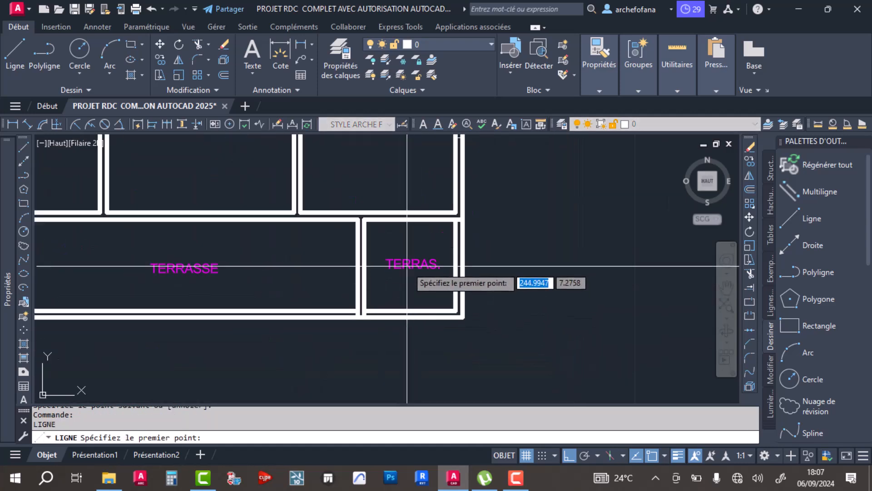
middle_click_drag(427, 219, 448, 243)
scroll(467, 282, "up", 4)
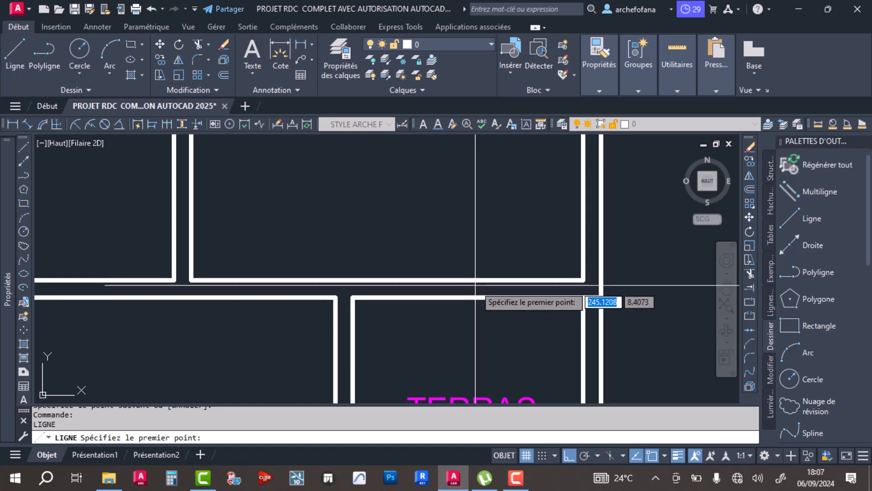
left_click(477, 298)
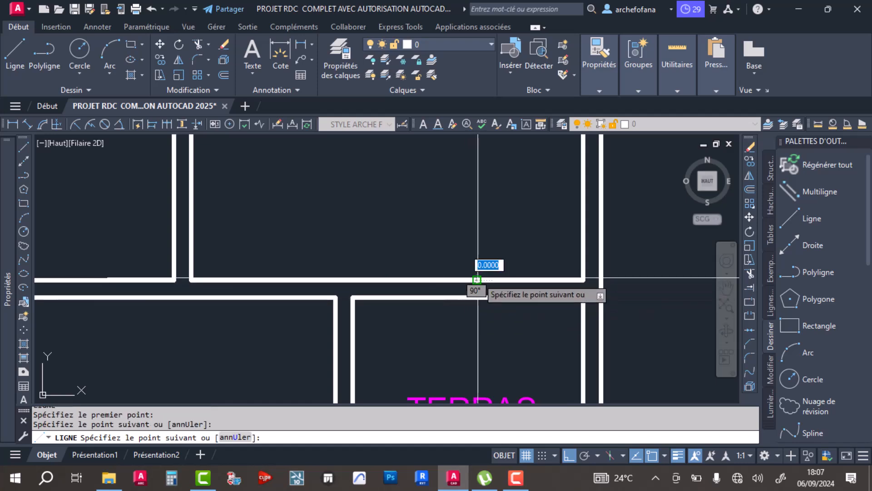
left_click(477, 282)
key("Return")
Move the short line between the CUISINE and the TERRAS. horizontally along the wall toward the outer corner.
left_click(457, 268)
left_click(505, 348)
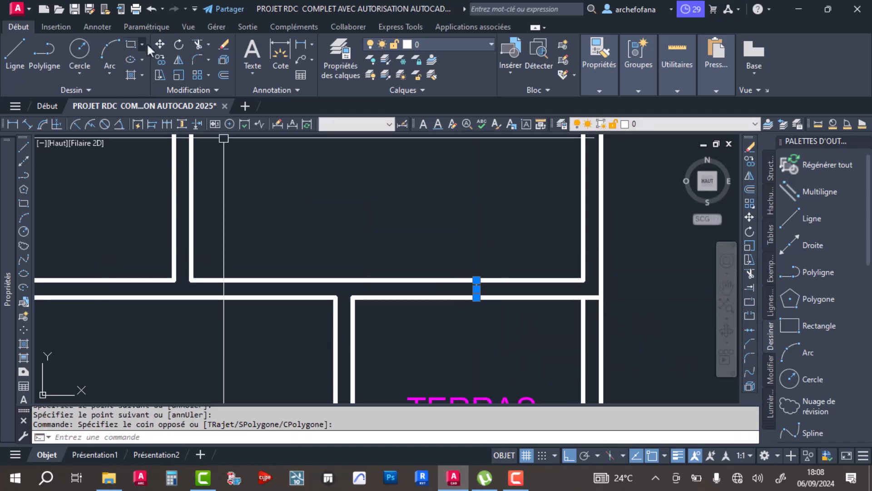
left_click(160, 44)
left_click(412, 214)
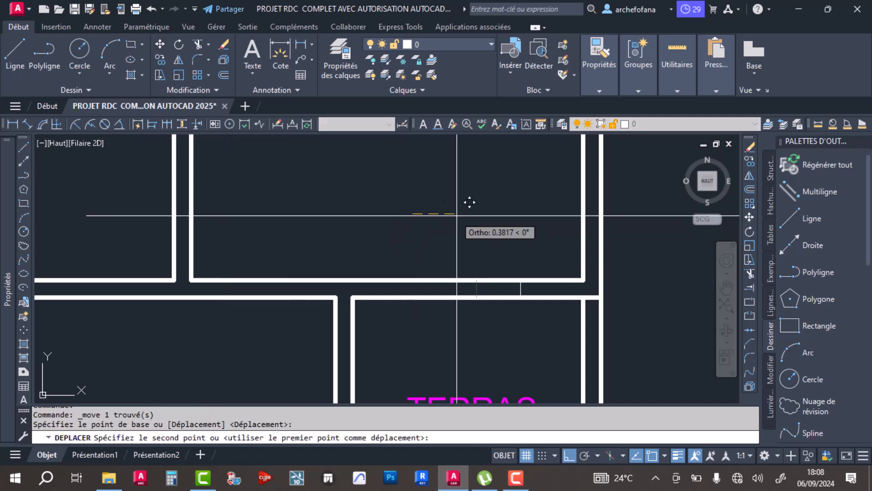
left_click(483, 213)
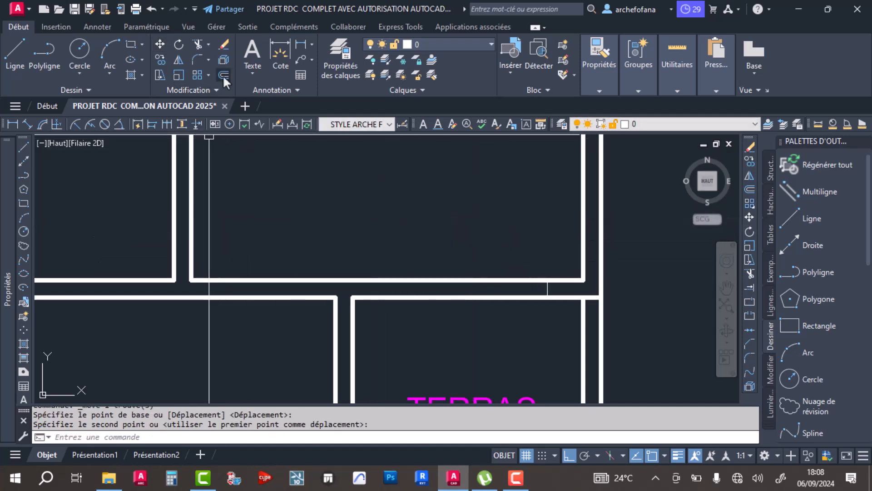
Draw a short line across the outer side wall of the CHAMBRE above the stairs, at the wall's midpoint.
scroll(346, 244, "down", 4)
key("Return")
key("Return")
middle_click_drag(239, 241, 325, 269)
left_click(14, 45)
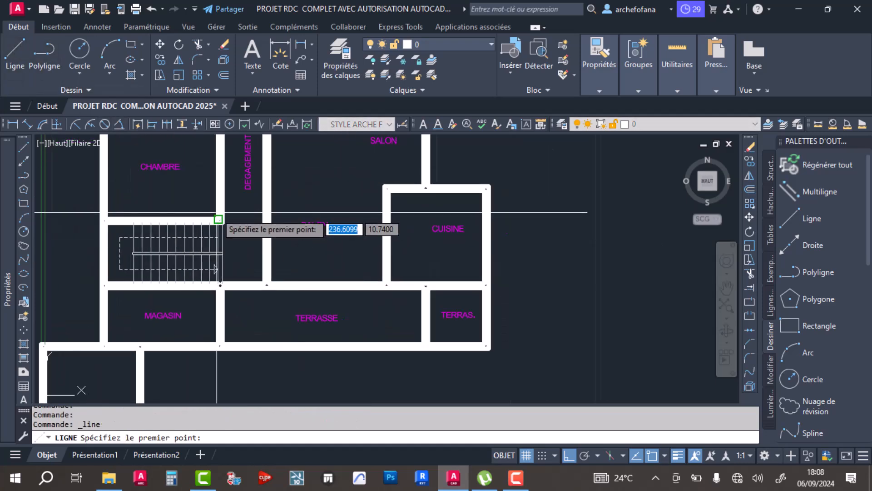
scroll(234, 264, "up", 5)
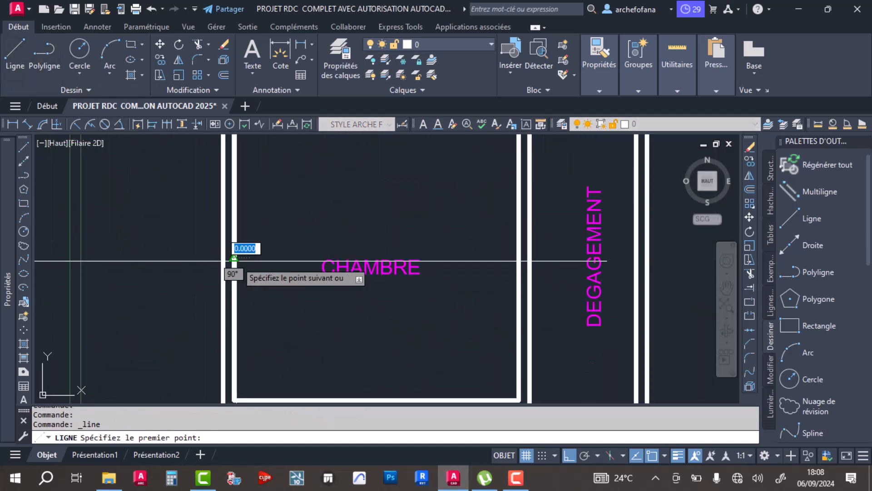
key("Return")
scroll(273, 255, "down", 5)
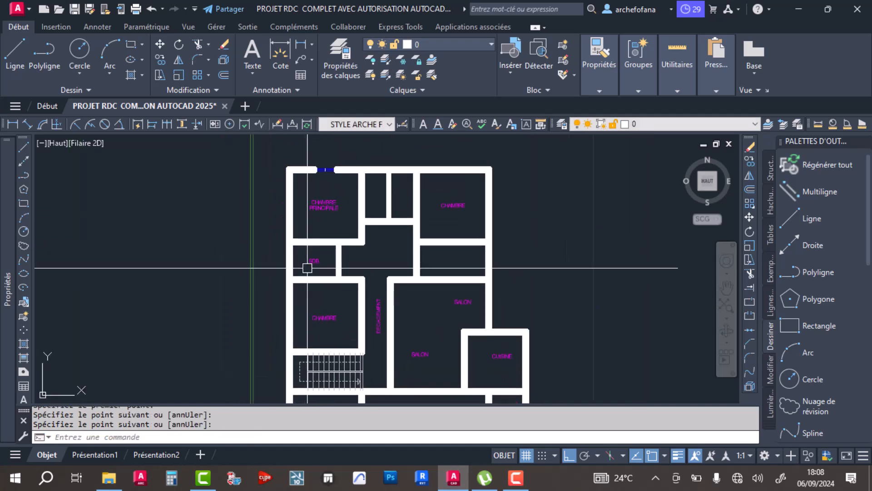
Draw a short line across the outer side wall of the SDB at the wall's midpoint.
scroll(310, 271, "up", 5)
key("Return")
scroll(310, 273, "up", 4)
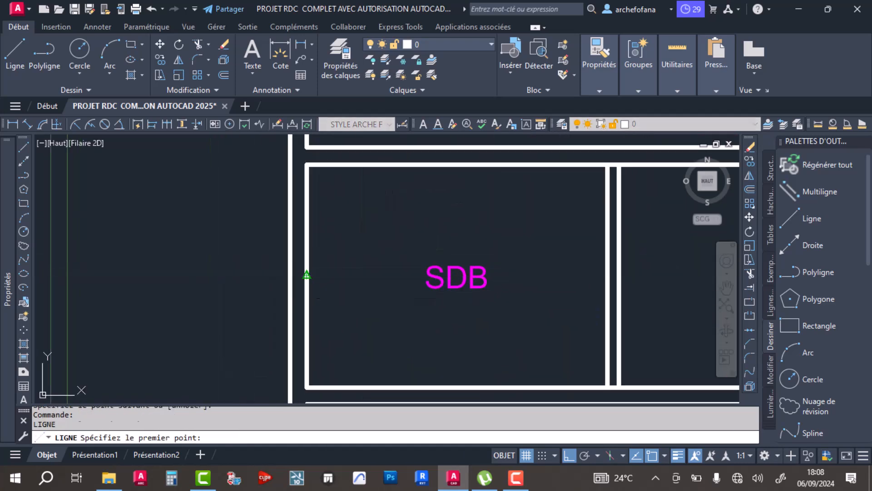
scroll(356, 197, "down", 3)
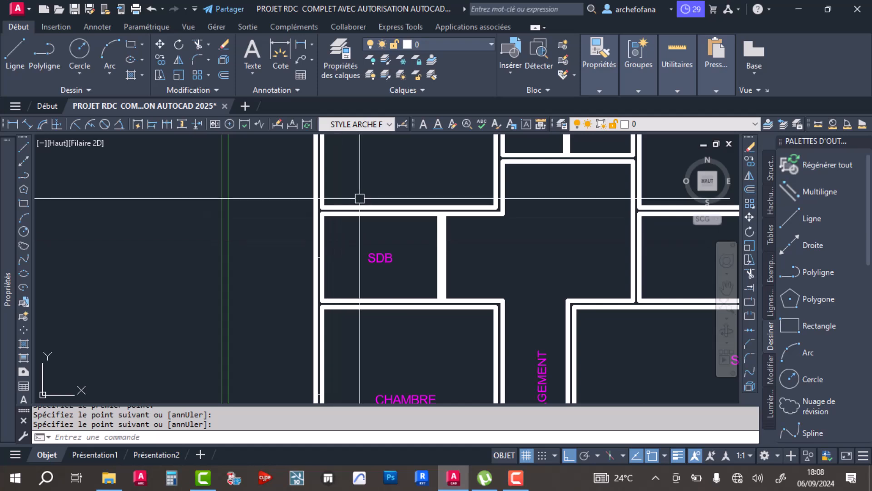
Draw a short line across the outer side wall of the CHAMBRE PRINCIPALE at the wall's midpoint.
middle_click_drag(357, 196, 354, 328)
key("Return")
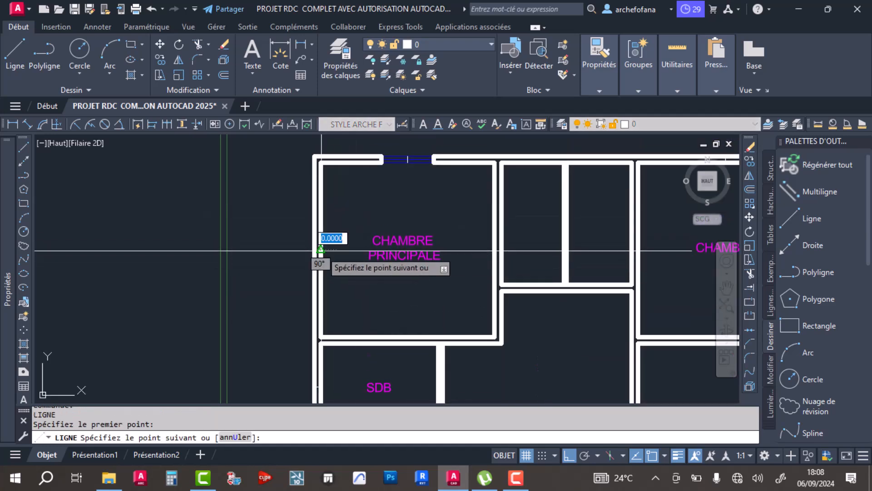
left_click(318, 249)
key("Return")
scroll(357, 252, "down", 3)
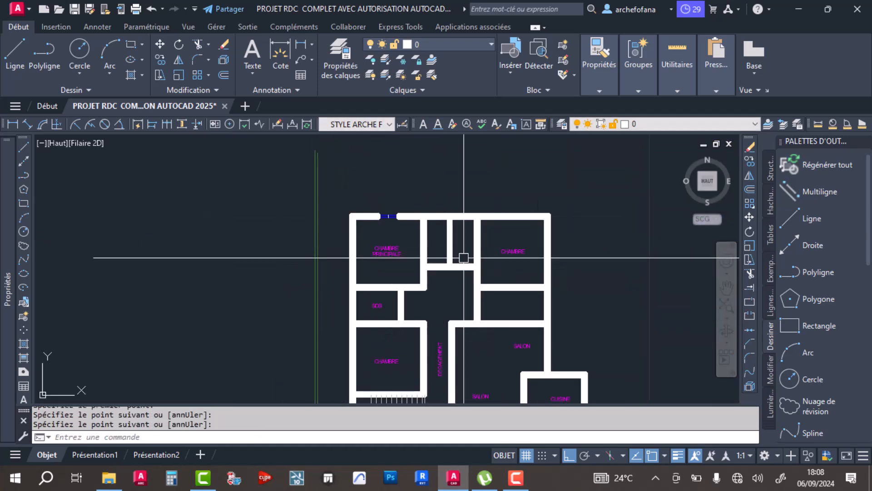
Draw a short line across the plan's upper wall in line with the partition between the two small unlabelled rooms.
scroll(458, 211, "up", 5)
key("Return")
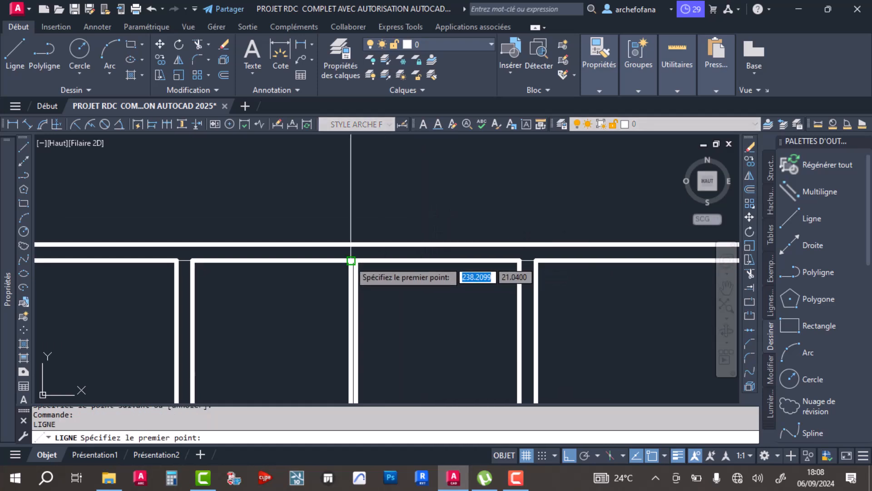
scroll(356, 261, "up", 3)
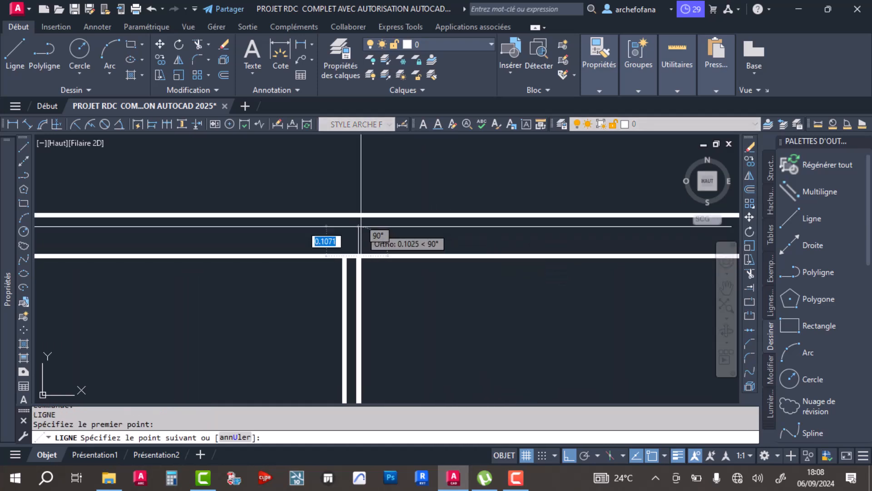
key("Return")
scroll(380, 273, "down", 5)
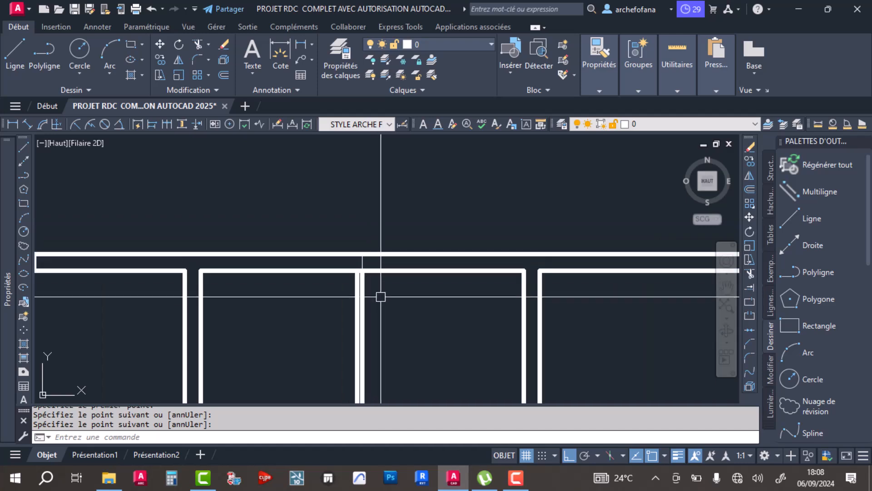
Offset the midpoint line across the upper-corner CHAMBRE's upper wall by 0.6 to both sides.
scroll(395, 233, "down", 4)
scroll(494, 214, "up", 5)
scroll(265, 196, "down", 4)
scroll(453, 179, "up", 6)
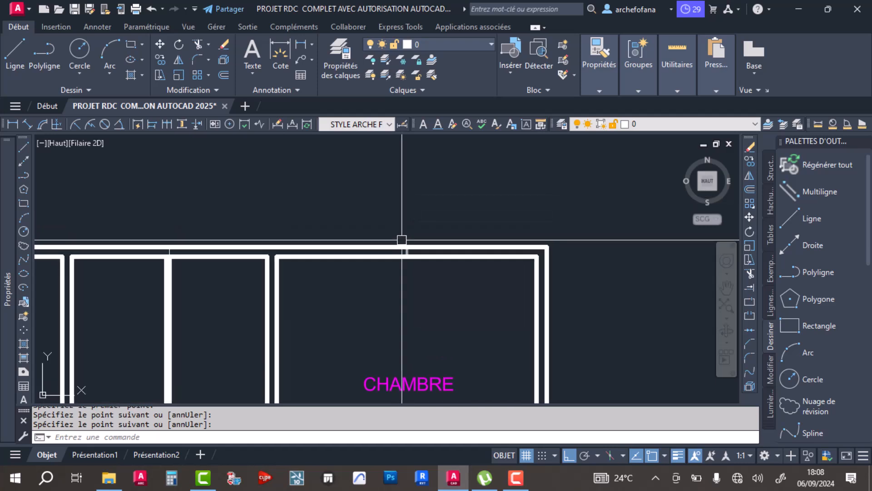
left_click(223, 75)
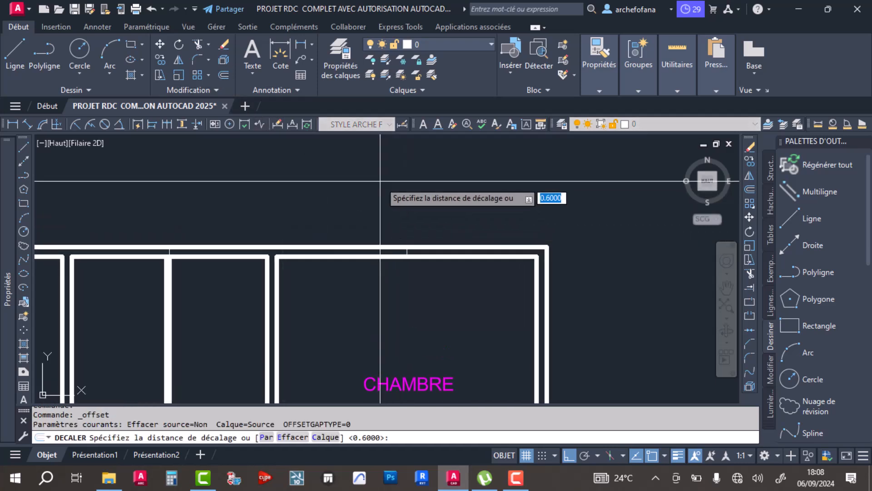
key("Return")
scroll(411, 251, "up", 3)
left_click(384, 258)
left_click(510, 249)
scroll(381, 257, "down", 5)
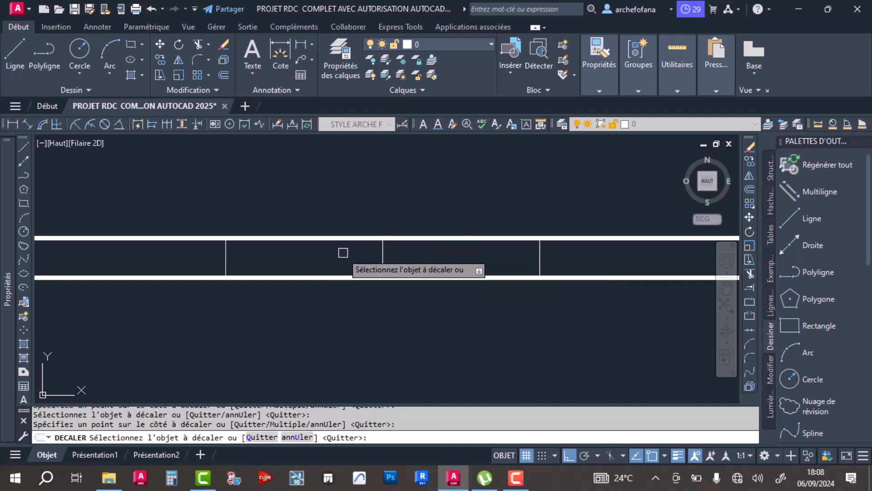
Offset the midpoint lines across the CUISINE's upper and outer side walls by 0.6 to both sides.
scroll(423, 296, "up", 3)
scroll(425, 217, "up", 6)
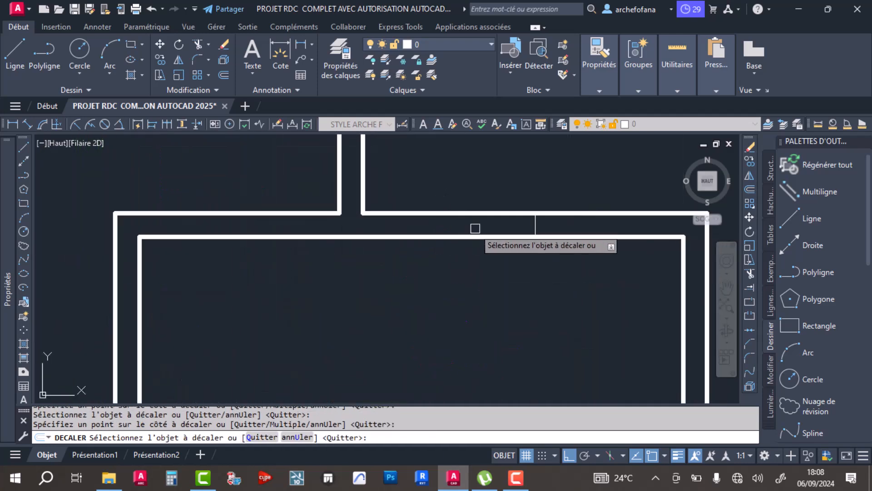
left_click(535, 225)
left_click(509, 258)
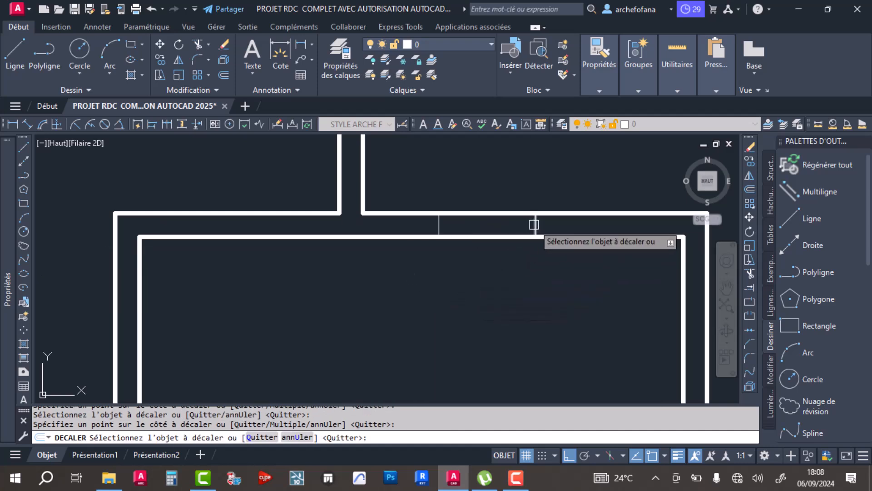
scroll(510, 275, "down", 4)
scroll(498, 257, "up", 6)
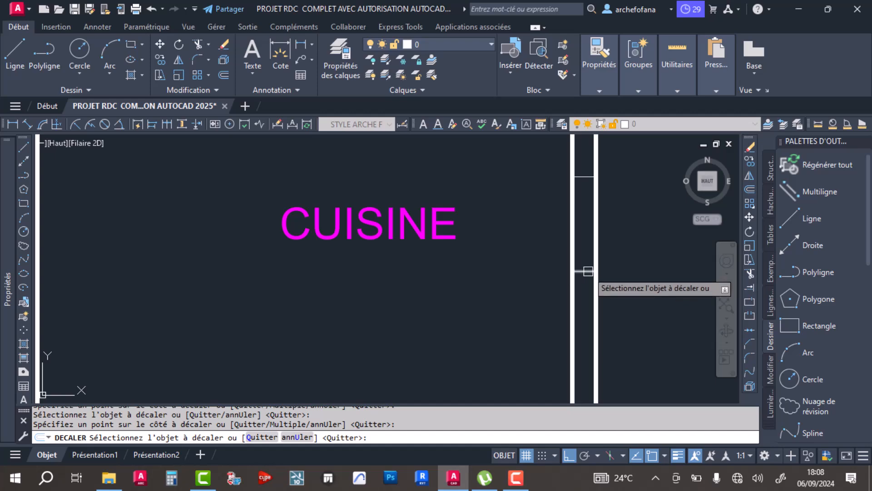
Offset the midpoint line across the outer wall of the CHAMBRE above the stairs by 0.6 to both sides.
scroll(539, 258, "down", 3)
middle_click_drag(301, 300, 317, 362)
middle_click_drag(356, 298, 469, 237)
middle_click_drag(222, 273, 318, 339)
scroll(245, 241, "up", 5)
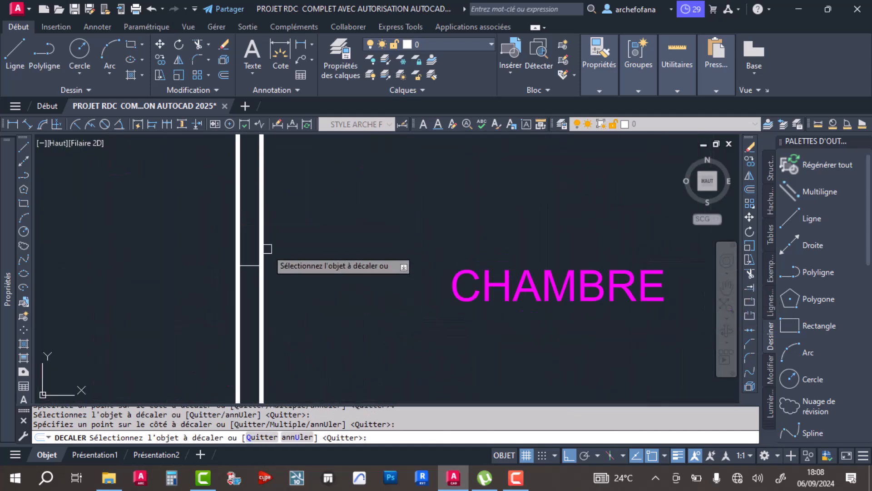
left_click(255, 267)
left_click(267, 281)
left_click(247, 265)
left_click(290, 232)
scroll(324, 218, "down", 5)
Offset the midpoint line across the CHAMBRE PRINCIPALE's outer side wall by 0.6 to both sides.
middle_click_drag(337, 197, 327, 328)
scroll(297, 250, "up", 5)
scroll(341, 216, "down", 5)
middle_click_drag(358, 210, 342, 312)
scroll(345, 182, "up", 8)
left_click(287, 195)
left_click(291, 200)
scroll(356, 197, "down", 8)
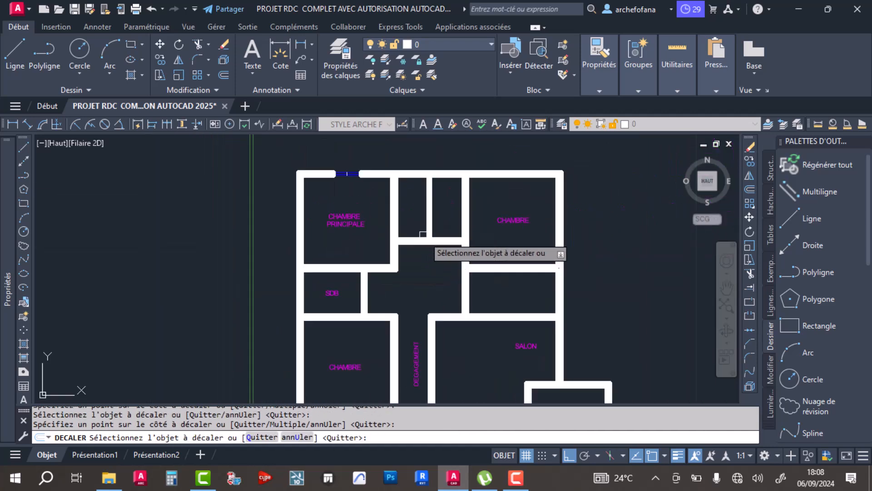
scroll(536, 200, "up", 4)
scroll(531, 235, "down", 2)
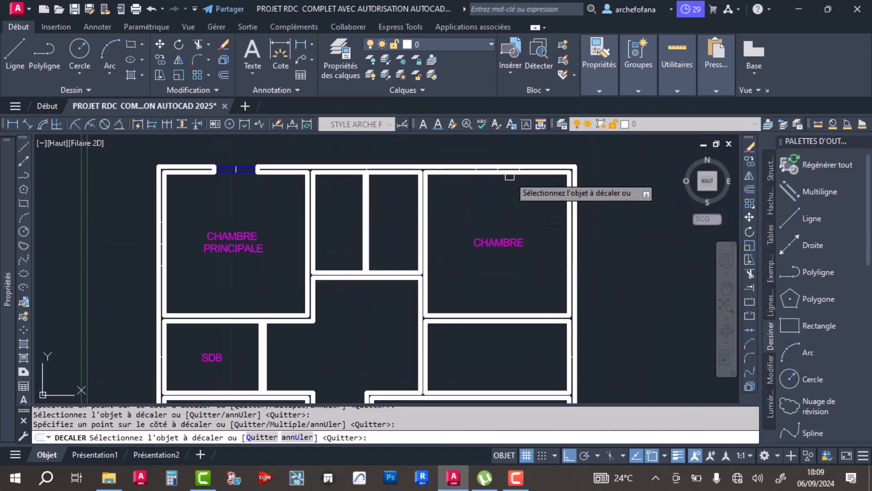
Set the offset distance to .35 and offset the SDB's midpoint wall line to both sides.
key("Return")
middle_click_drag(488, 288, 473, 206)
key("Return")
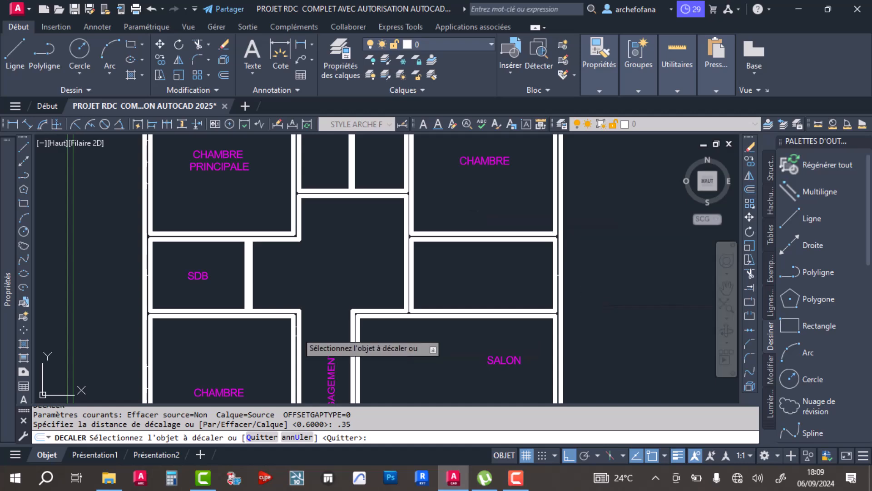
scroll(84, 249, "up", 6)
left_click(319, 336)
left_click(313, 309)
left_click(314, 341)
left_click(316, 358)
scroll(361, 339, "down", 6)
Offset the midpoint line across the outer wall of the unlabelled room below the CHAMBRE by .35 to both sides.
middle_click_drag(709, 322, 175, 294)
scroll(212, 281, "up", 6)
left_click(274, 336)
left_click(303, 332)
scroll(342, 293, "down", 10)
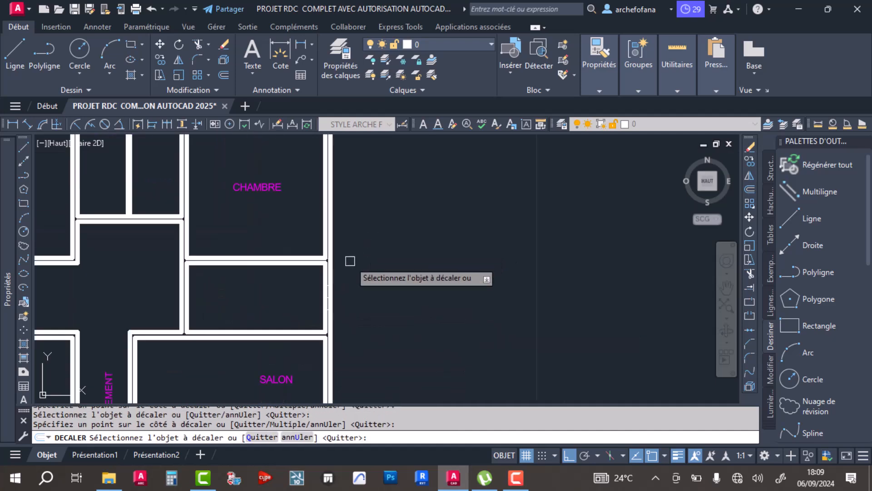
scroll(405, 264, "up", 6)
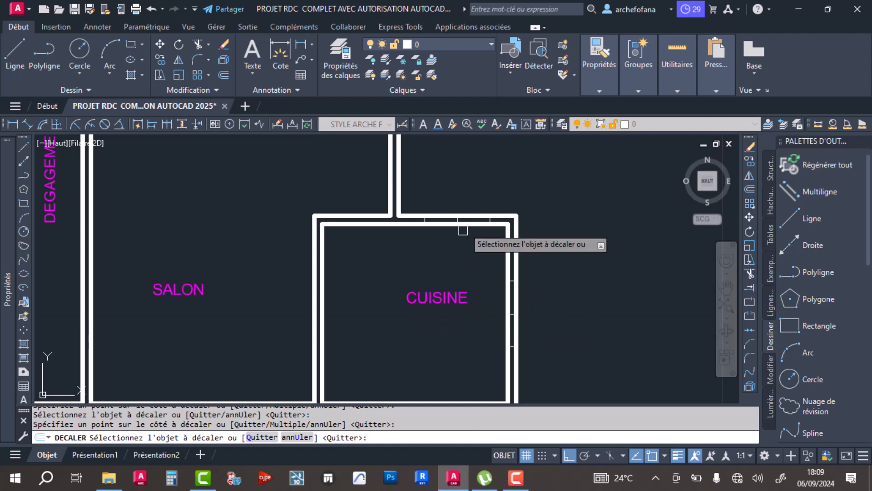
Offset the midpoint line across the upper outer wall between CHAMBRE PRINCIPALE and CHAMBRE by .35 to both sides.
scroll(468, 240, "down", 3)
scroll(166, 273, "up", 6)
middle_click_drag(246, 169, 291, 326)
mouse_move(290, 173)
middle_mouse_down()
mouse_move(292, 301)
mouse_move(283, 295)
middle_mouse_up()
scroll(338, 244, "down", 4)
middle_click_drag(406, 224, 293, 363)
scroll(360, 173, "up", 8)
left_click(403, 242)
left_click(466, 246)
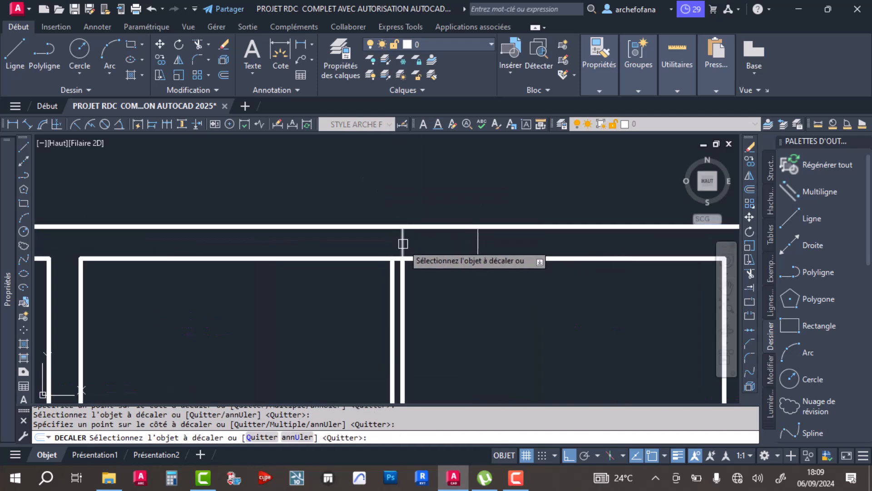
key("Return")
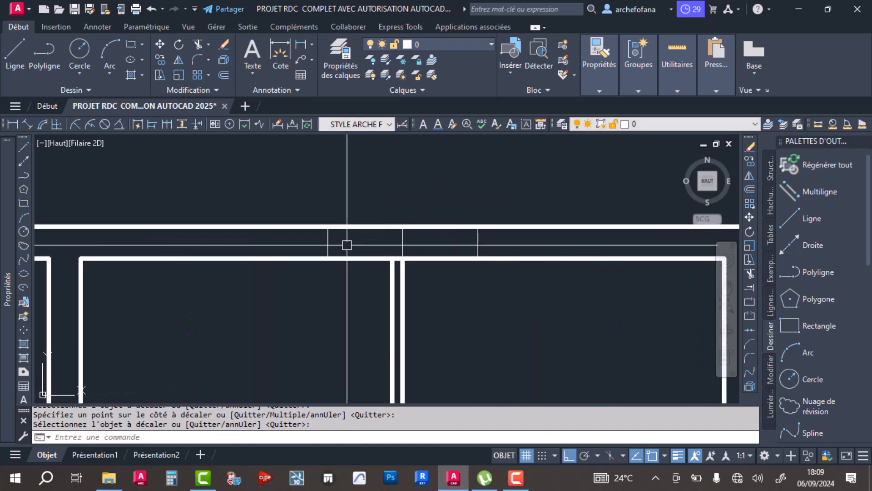
Trim the upper outer wall lines between the offset marks of the two small rooms between CHAMBRE PRINCIPALE and CHAMBRE.
left_click(198, 44)
left_click(364, 203)
left_click(359, 284)
left_click(430, 187)
left_click(438, 293)
scroll(439, 291, "down", 5)
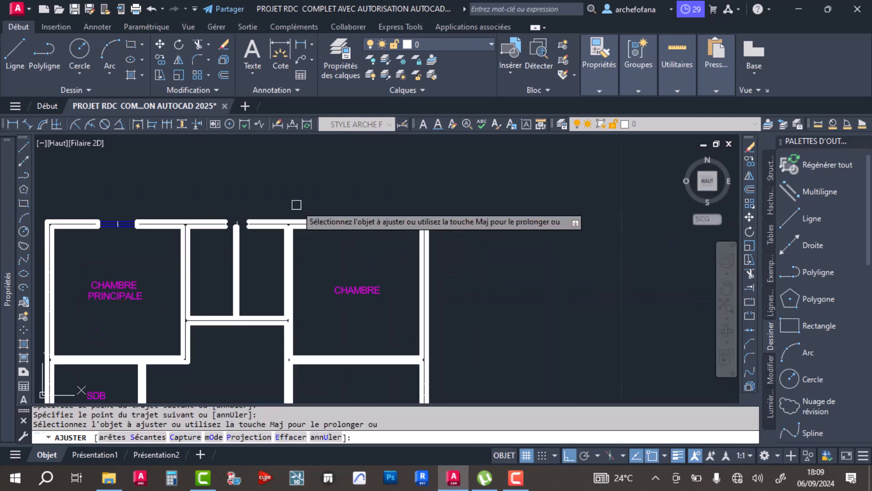
Trim the upper outer wall of the CHAMBRE in the plan's upper corner between its window marks.
scroll(409, 301, "up", 5)
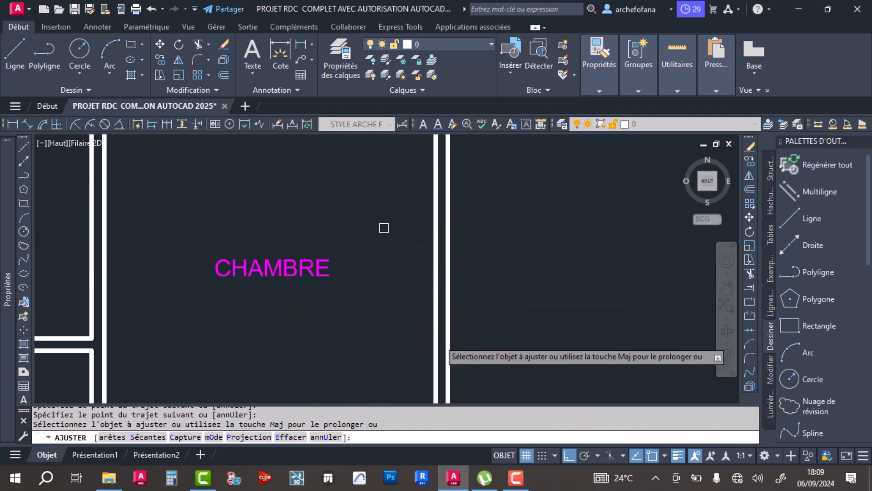
middle_click_drag(344, 214, 390, 340)
left_click(341, 207)
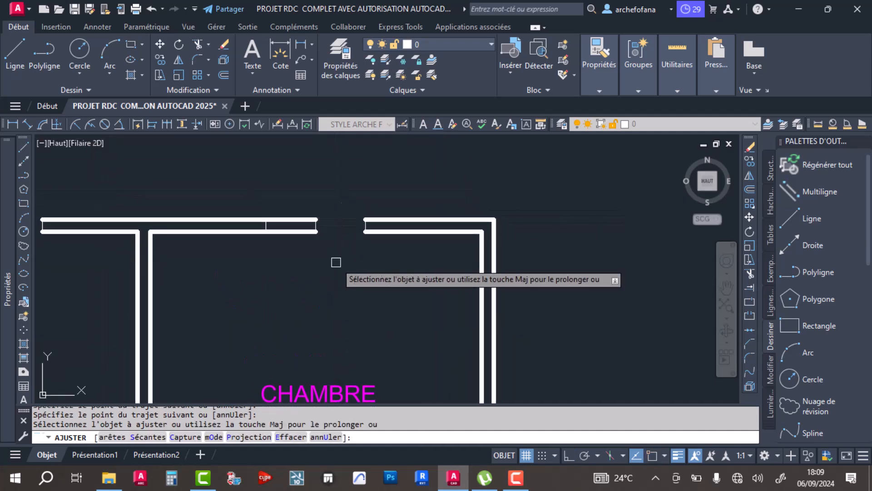
left_click(285, 259)
left_click(286, 207)
Trim the outer side wall of the unlabelled room below that CHAMBRE between its window marks.
scroll(314, 230, "down", 5)
scroll(331, 265, "up", 5)
left_click(430, 259)
left_click(357, 264)
left_click(398, 284)
left_click(360, 288)
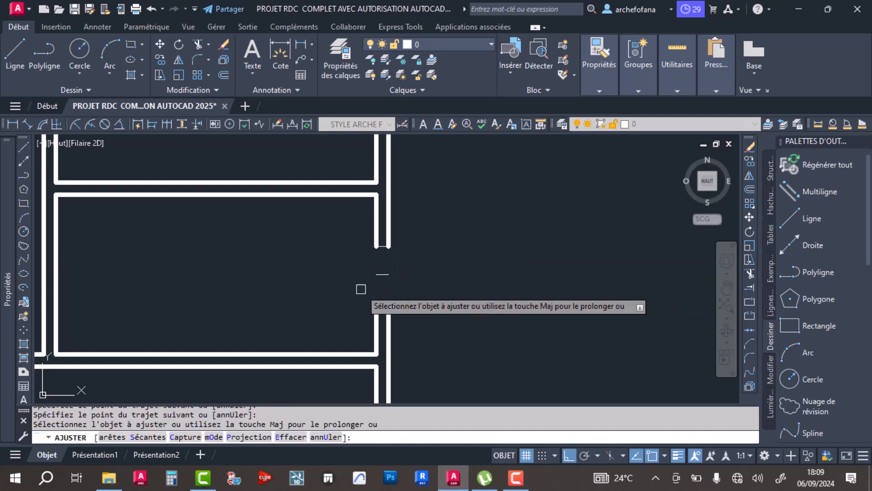
Trim the CUISINE's upper wall lines between the window marks.
scroll(363, 287, "down", 3)
middle_click_drag(385, 335, 390, 207)
scroll(386, 235, "up", 4)
middle_click_drag(428, 287, 395, 336)
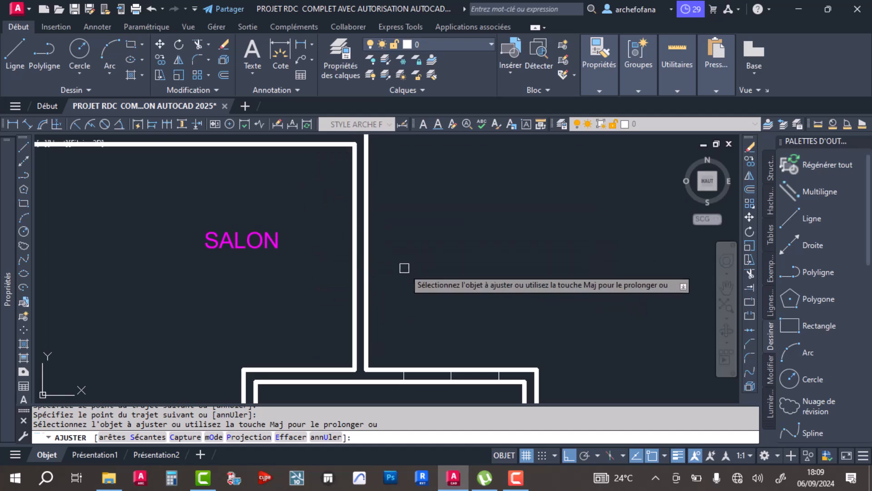
middle_click_drag(461, 384, 404, 289)
scroll(407, 289, "up", 2)
left_click(429, 247)
left_click(410, 316)
left_click(348, 247)
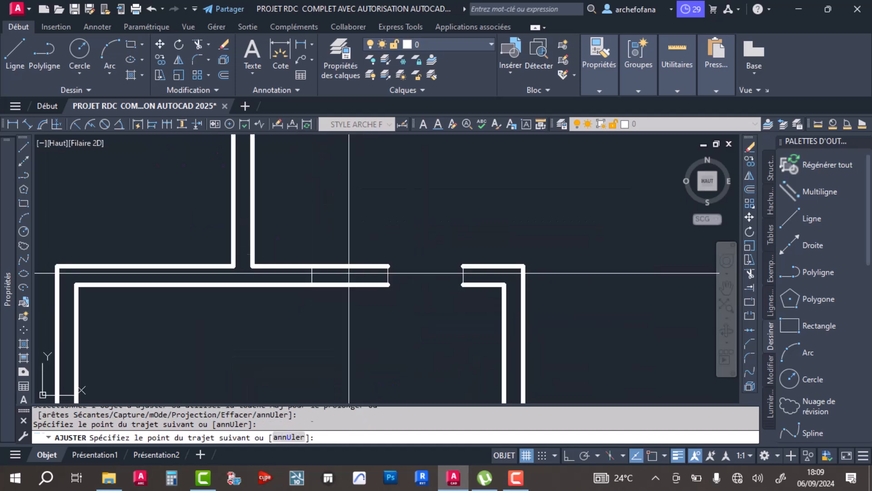
left_click(343, 324)
Trim the CUISINE's outer side wall lines between the window marks.
middle_click_drag(369, 321, 291, 217)
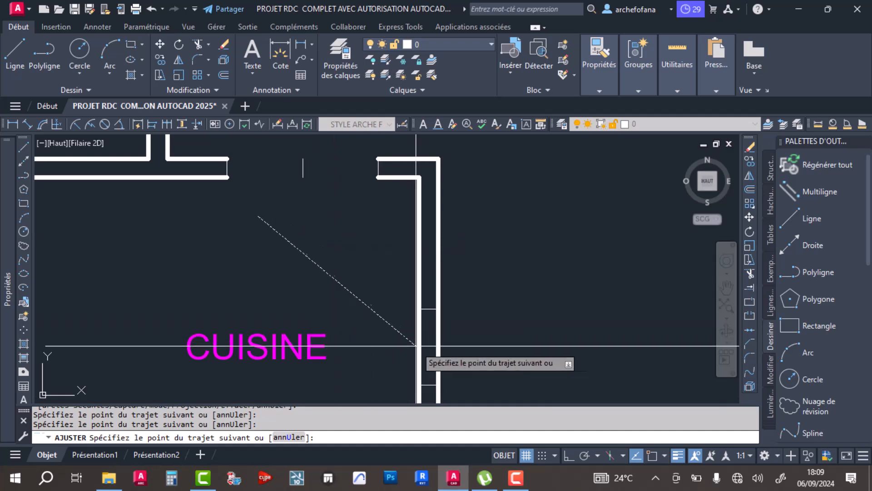
left_click(478, 352)
middle_click_drag(430, 349, 379, 205)
left_click(447, 276)
left_click(314, 285)
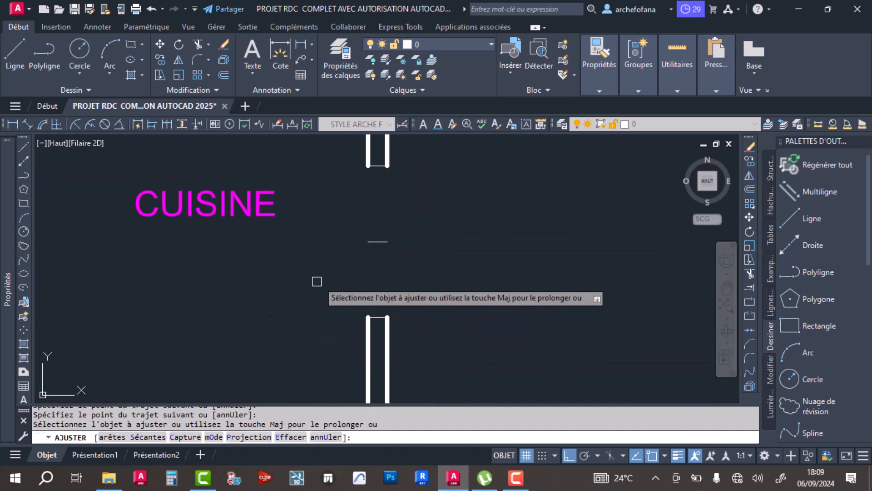
key("space")
scroll(353, 236, "down", 6)
key("space")
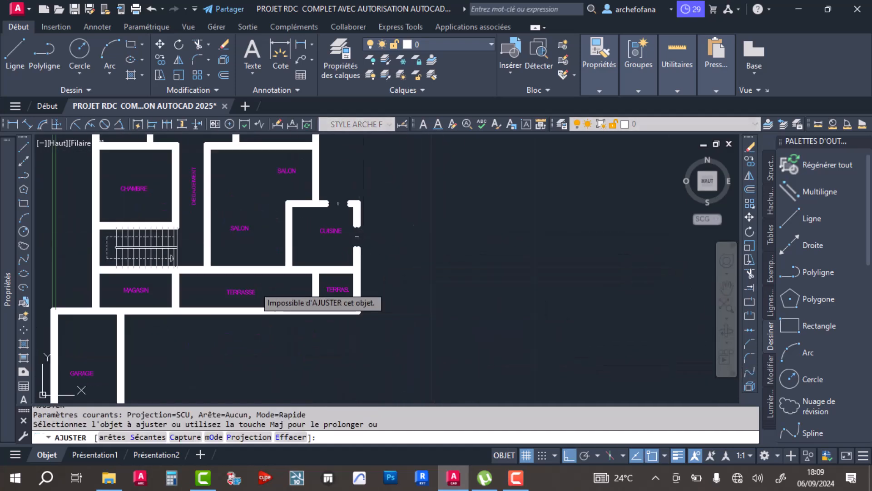
Trim both outer side wall lines of the CHAMBRE above the stairs between its window marks.
scroll(247, 284, "up", 4)
middle_click_drag(230, 269, 497, 343)
middle_click_drag(240, 189, 336, 358)
scroll(252, 303, "up", 6)
left_click(276, 179)
left_click(144, 203)
left_click(248, 327)
left_click(146, 339)
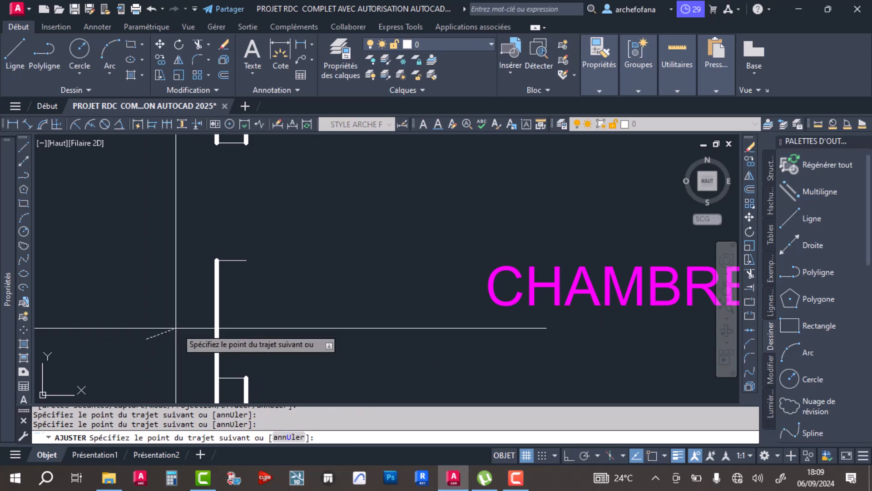
key("Return")
Trim the SDB's outer wall lines between its window marks.
scroll(287, 312, "down", 5)
scroll(286, 218, "up", 6)
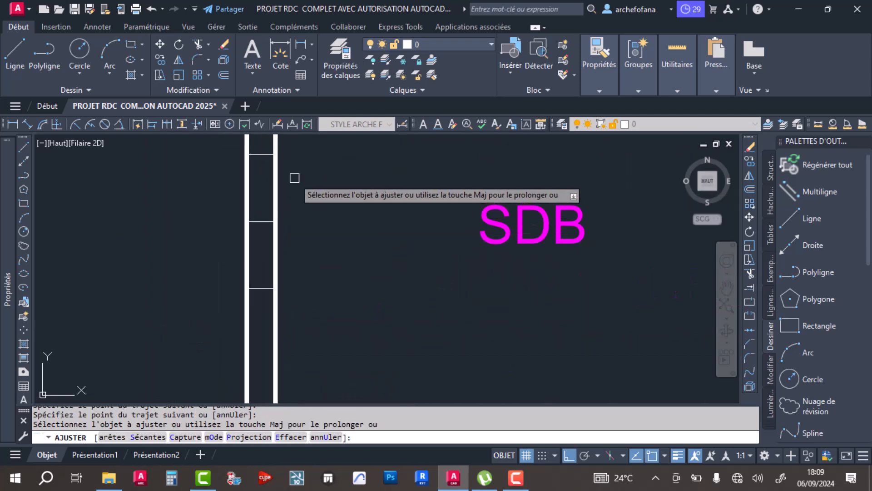
left_click(203, 192)
left_click(345, 187)
key("Return")
left_click(311, 249)
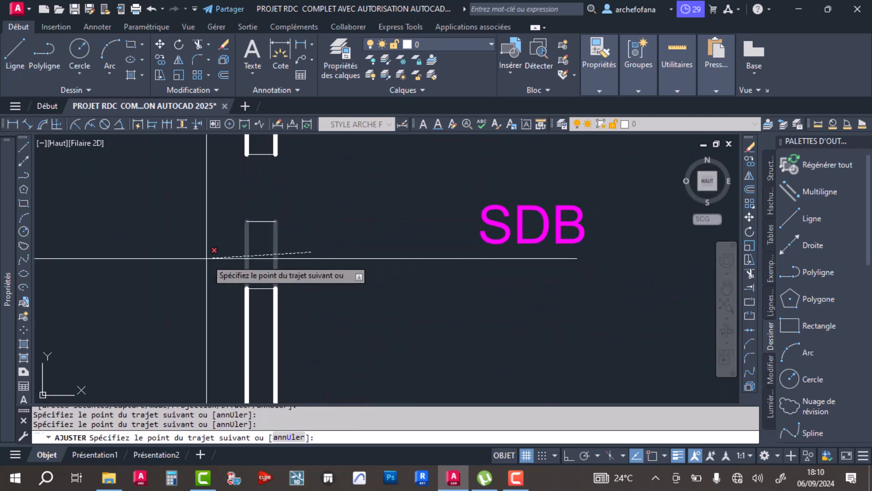
left_click(206, 258)
key("Return")
Trim the CHAMBRE PRINCIPALE's outer side wall lines between its window marks.
scroll(238, 249, "down", 5)
scroll(255, 280, "up", 7)
left_click(242, 296)
left_click(148, 301)
middle_click_drag(224, 298, 264, 205)
left_click(194, 294)
left_click(306, 274)
key("Return")
key("Return")
scroll(311, 257, "down", 2)
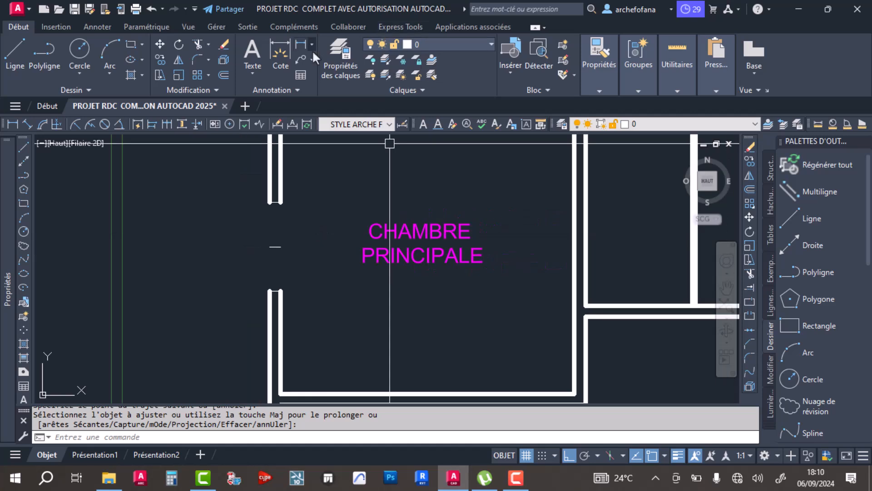
Match the jamb lines of the CHAMBRE PRINCIPALE's side window opening to the properties of its thick wall line.
left_click(596, 81)
left_click(605, 116)
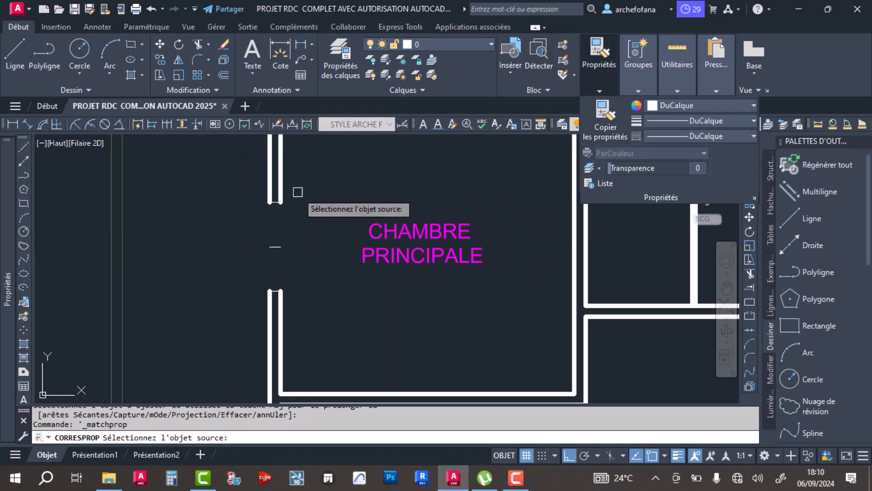
left_click(281, 182)
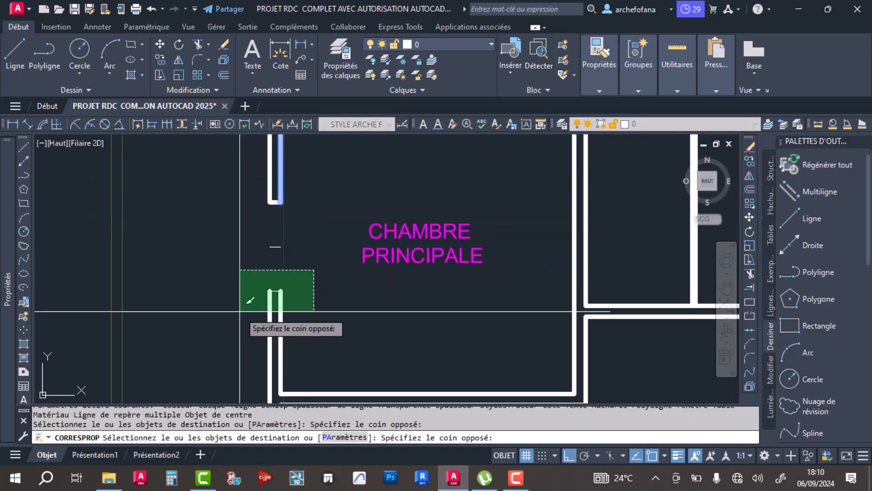
left_click(283, 296)
Apply the wall line properties to both jambs of the small rooms' opening in the upper outer wall.
scroll(293, 273, "down", 3)
scroll(463, 259, "up", 5)
left_click(465, 264)
left_click(493, 154)
left_click(326, 247)
left_click(363, 149)
Apply the wall line properties to both jambs of the window opening in the CHAMBRE's upper outer wall.
scroll(357, 216, "down", 6)
scroll(510, 243, "up", 5)
left_click(525, 226)
left_click(394, 247)
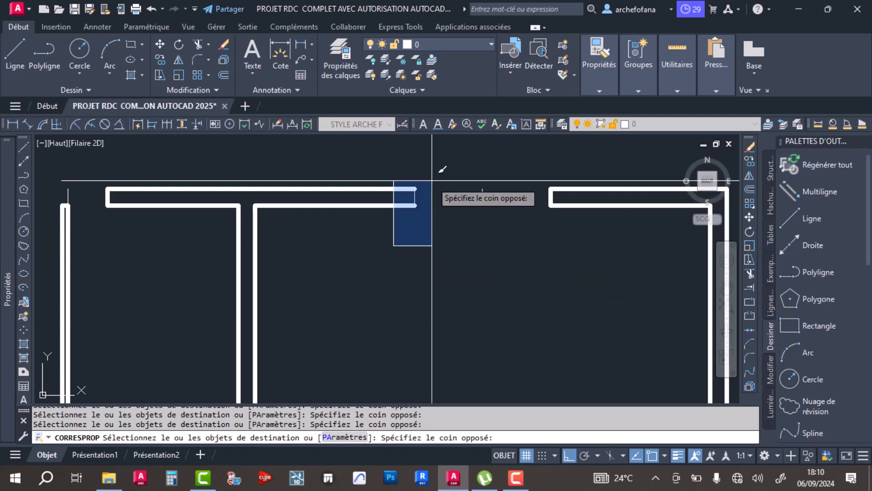
left_click(432, 183)
Apply the wall line properties to the window jambs of the unlabelled room between CHAMBRE and SALON.
scroll(444, 248, "down", 4)
scroll(483, 311, "up", 3)
left_click(465, 372)
left_click(521, 351)
middle_click_drag(521, 349, 482, 163)
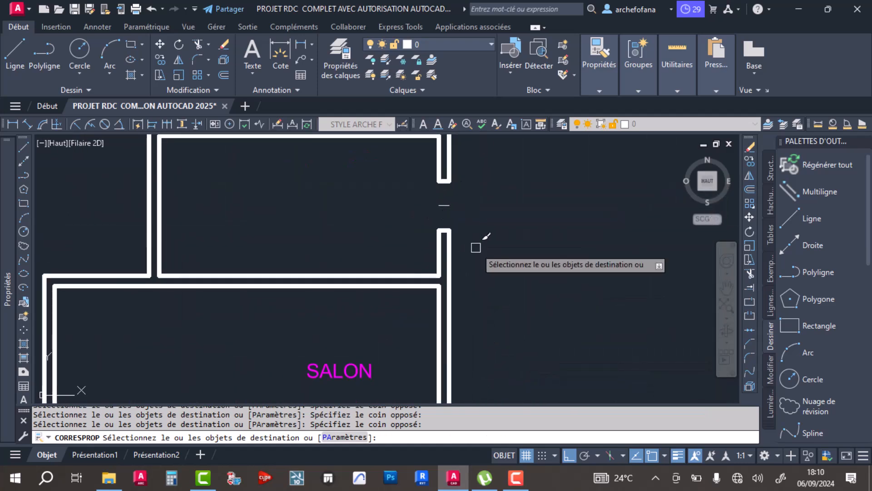
Apply the wall line properties to the jambs of the CUISINE's upper and side window openings.
scroll(473, 306, "down", 3)
scroll(444, 294, "up", 5)
left_click(414, 313)
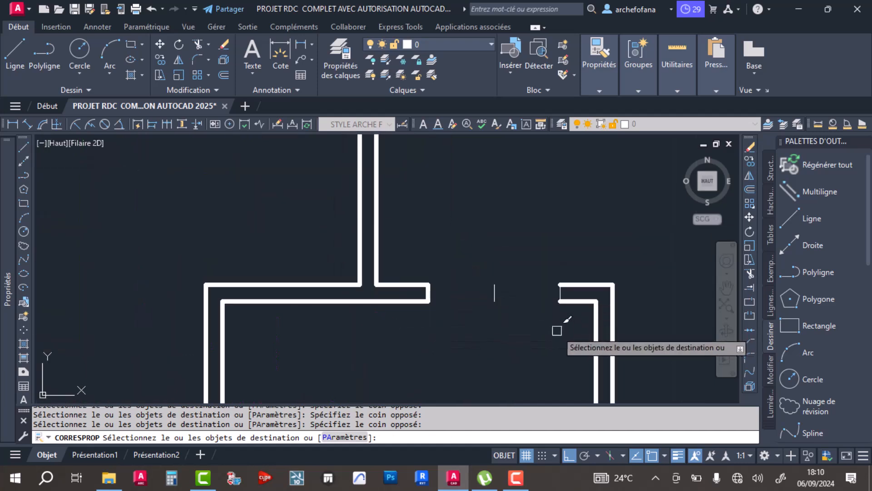
left_click(554, 259)
scroll(555, 259, "down", 3)
scroll(532, 319, "up", 5)
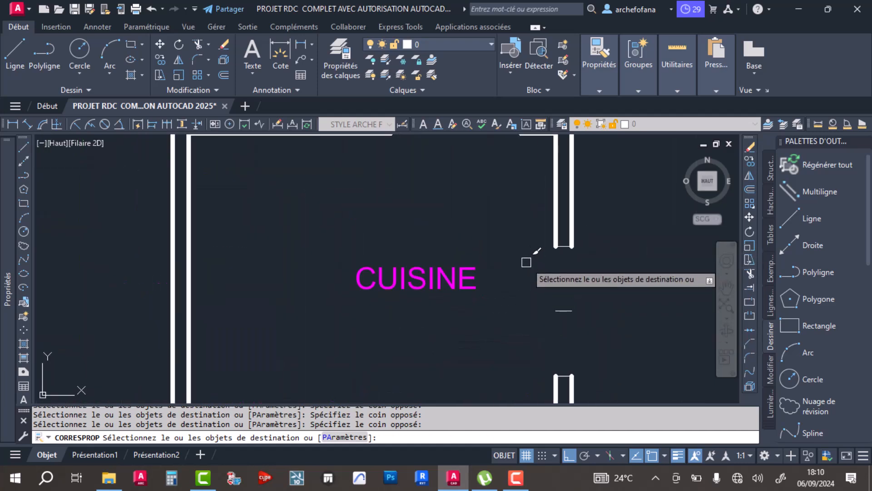
left_click(522, 337)
left_click(610, 375)
Apply the wall line properties to the window jambs of the CHAMBRE above the stairs.
scroll(486, 291, "down", 5)
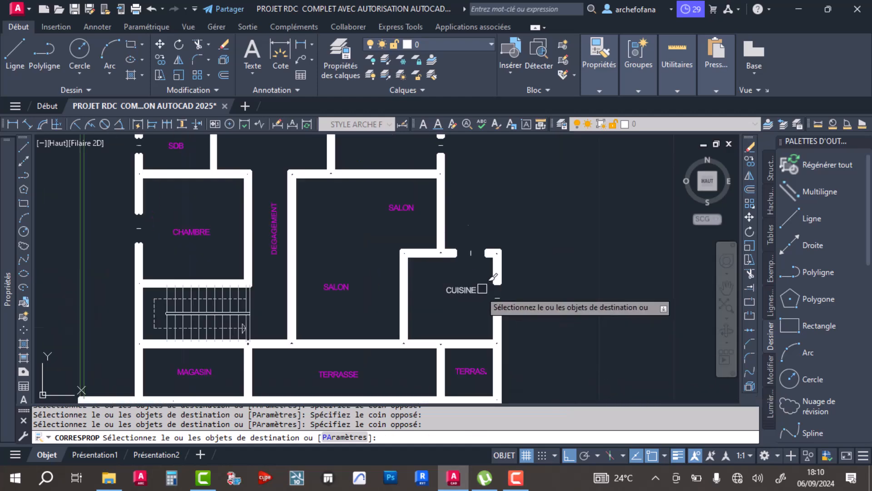
scroll(221, 167, "up", 3)
scroll(221, 167, "up", 3)
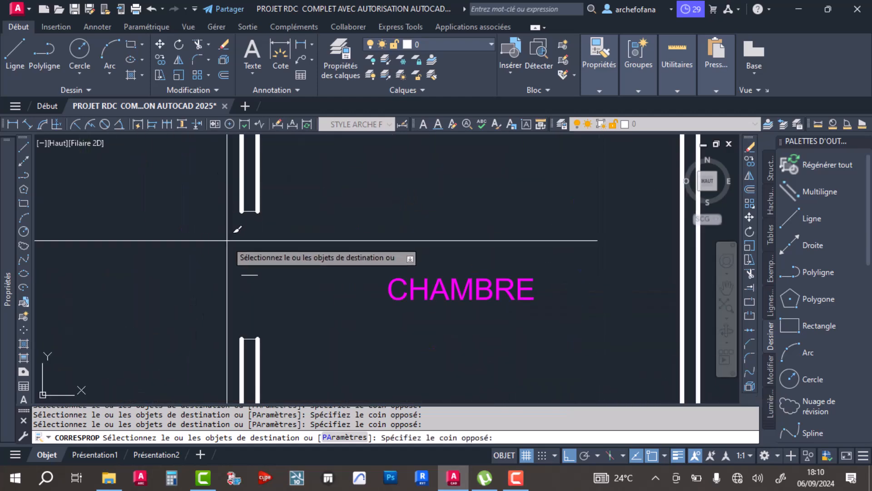
left_click(224, 305)
left_click(287, 357)
Apply the wall line properties to the SDB's window jambs and finish matching properties.
scroll(288, 227, "down", 5)
scroll(253, 247, "up", 5)
left_click(278, 288)
left_click(334, 319)
scroll(318, 282, "down", 5)
scroll(356, 237, "up", 5)
scroll(310, 213, "down", 5)
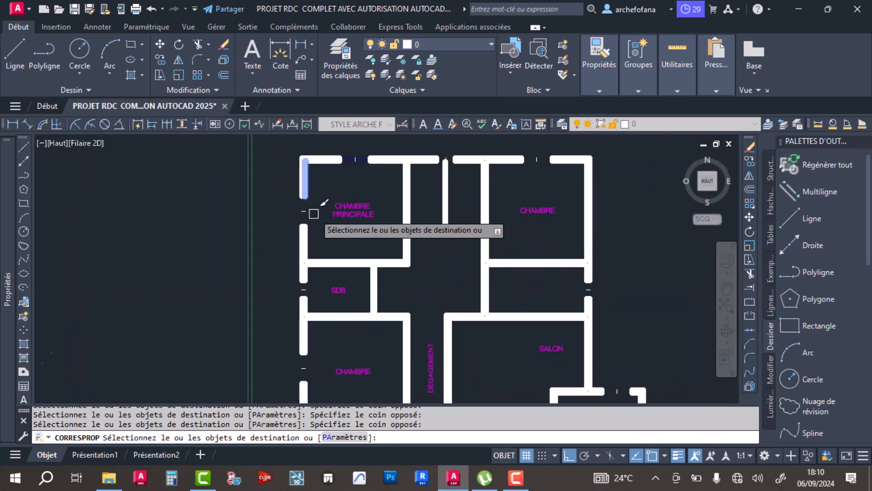
scroll(332, 292, "up", 5)
key("Return")
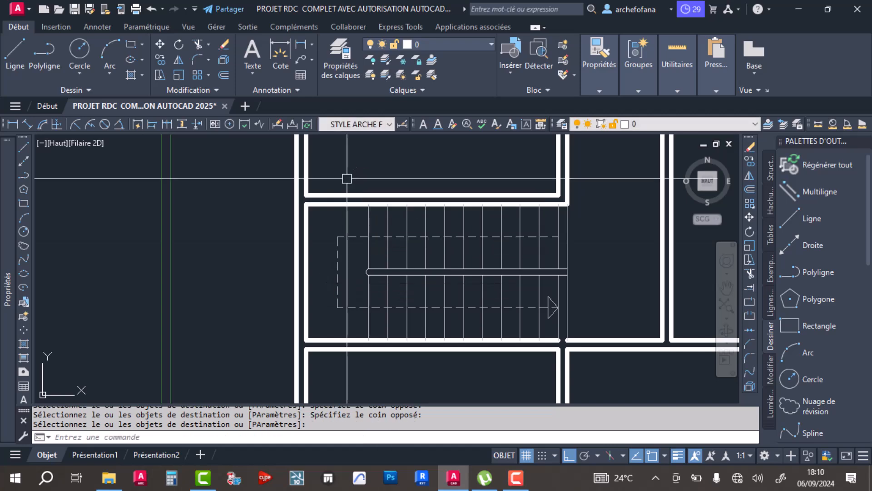
Draw a line across the staircase's outer wall at its midpoint.
scroll(325, 278, "down", 3)
scroll(325, 278, "up", 5)
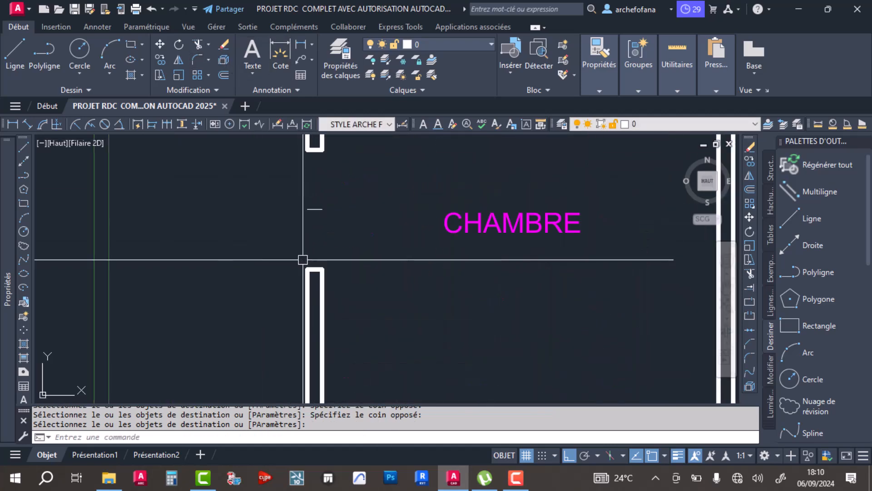
scroll(335, 288, "down", 5)
left_click(15, 51)
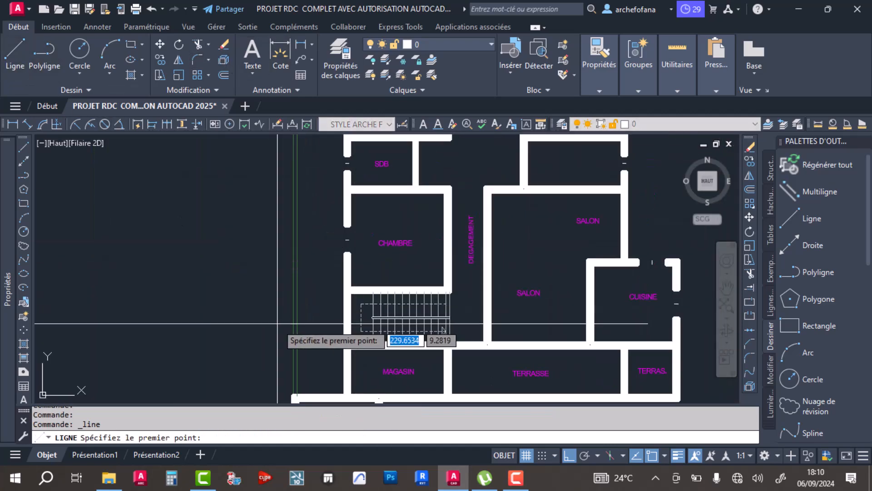
scroll(378, 232, "up", 2)
scroll(378, 232, "up", 5)
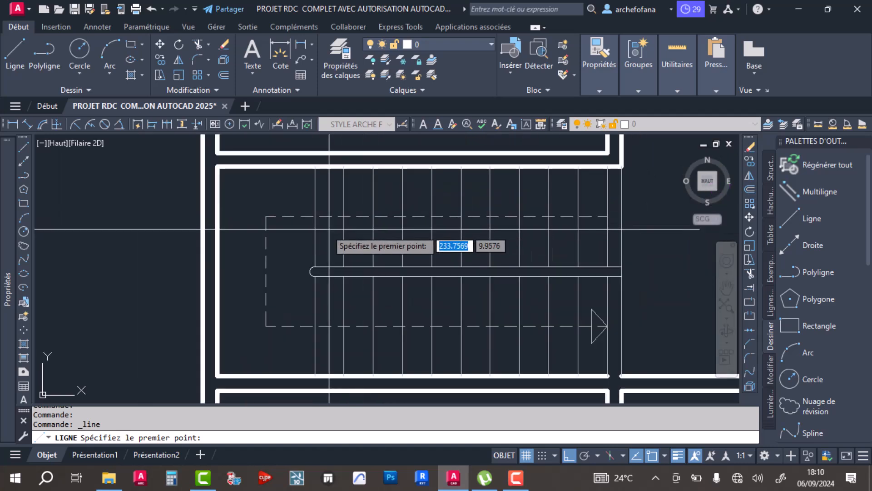
left_click(219, 272)
left_click(203, 272)
key("Return")
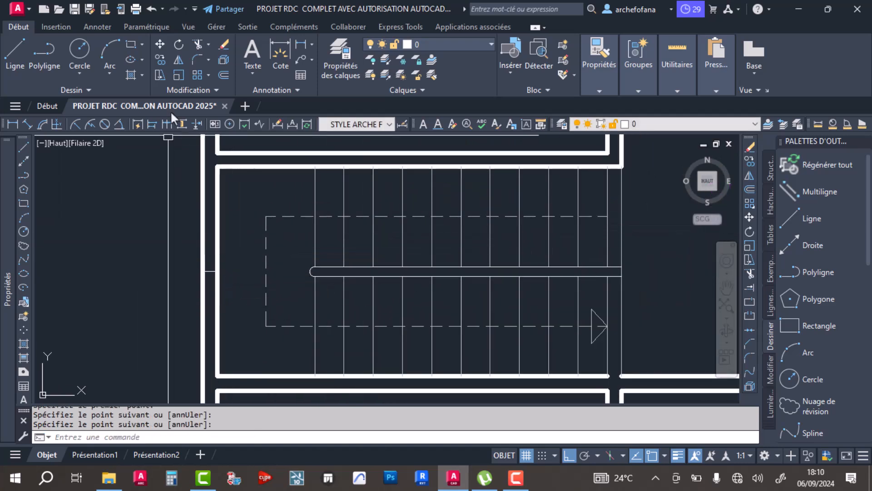
Offset the midpoint line across the staircase's outer wall by .5 to both sides.
left_click(223, 72)
type(".5")
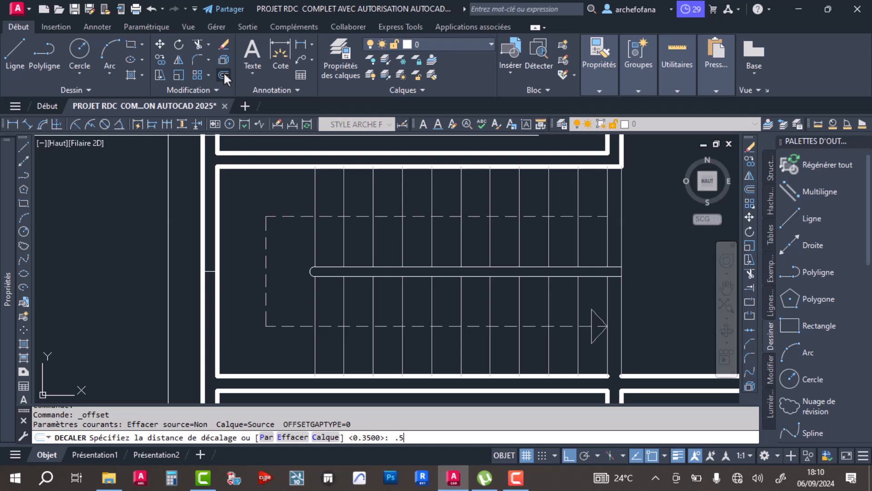
key("Return")
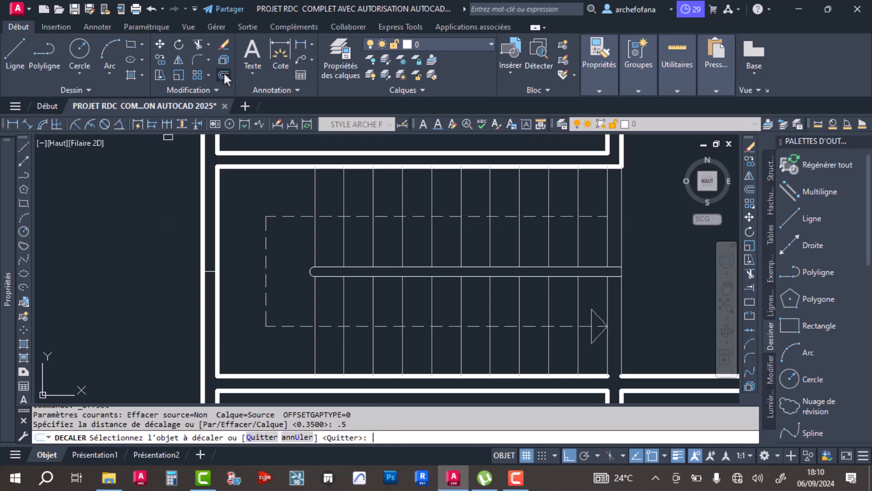
left_click(206, 269)
key("Return")
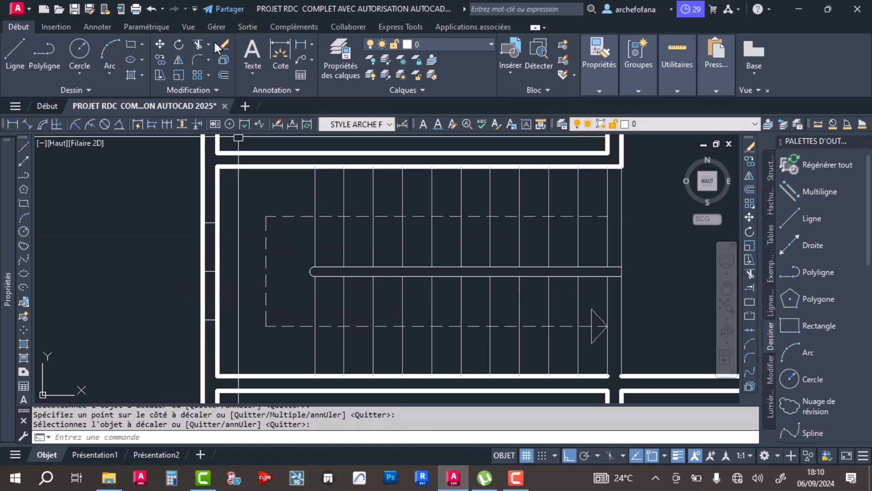
Trim the staircase's outer wall lines between the two offset marks to open the window.
left_click(197, 44)
left_click(231, 248)
left_click(191, 248)
left_click(232, 285)
left_click(174, 289)
left_click(151, 293)
left_click(225, 293)
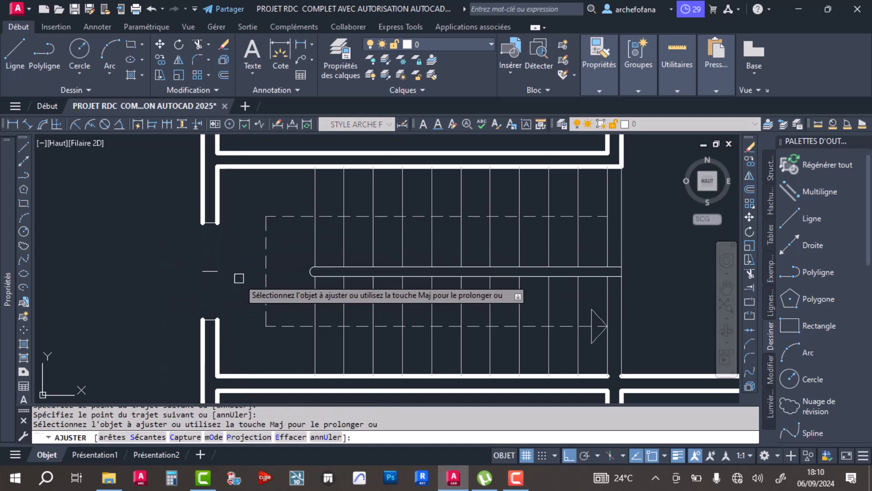
key("Return")
Match the staircase's window jambs to the wall line properties.
left_click(599, 91)
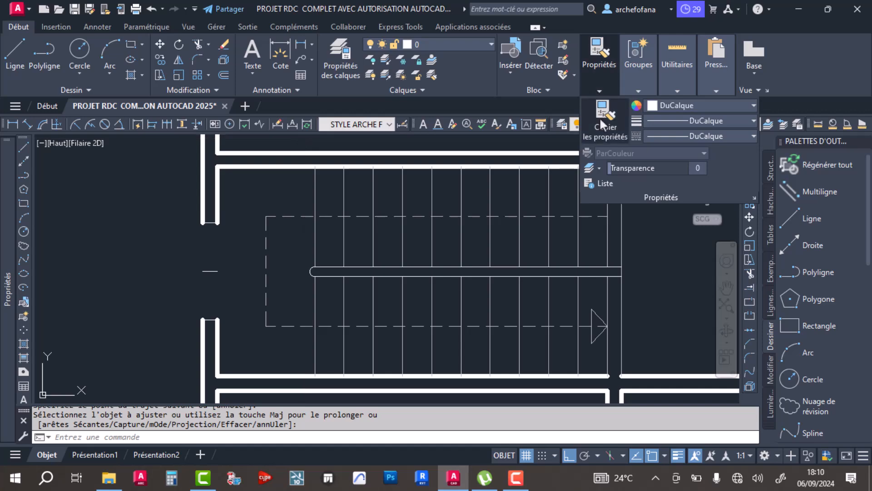
left_click(599, 116)
left_click(202, 213)
left_click(175, 249)
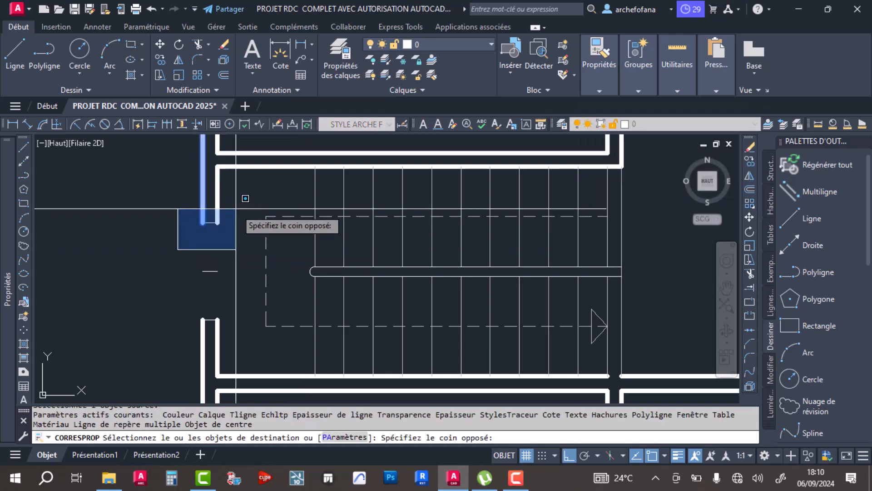
left_click(229, 212)
left_click(170, 286)
left_click(242, 330)
scroll(291, 355, "down", 8)
scroll(341, 272, "up", 4)
key("Return")
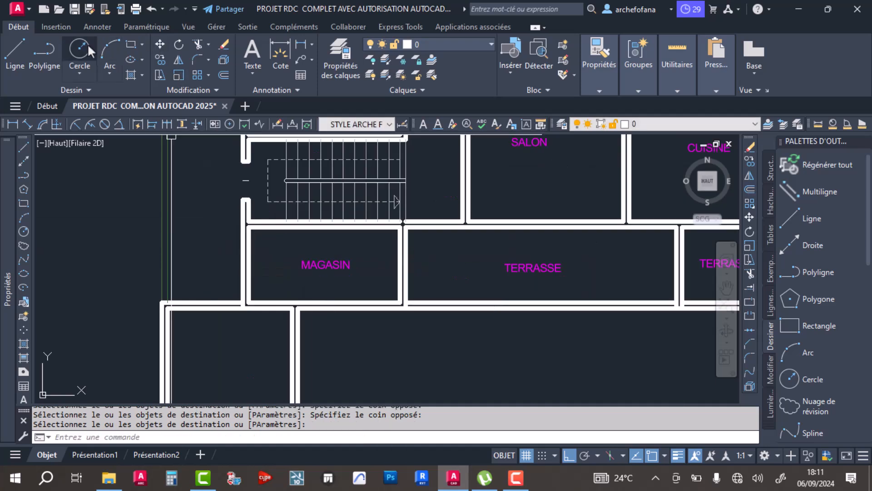
Draw a line across the MAGASIN's outer wall at its midpoint.
left_click(11, 45)
scroll(250, 253, "up", 5)
left_click(250, 253)
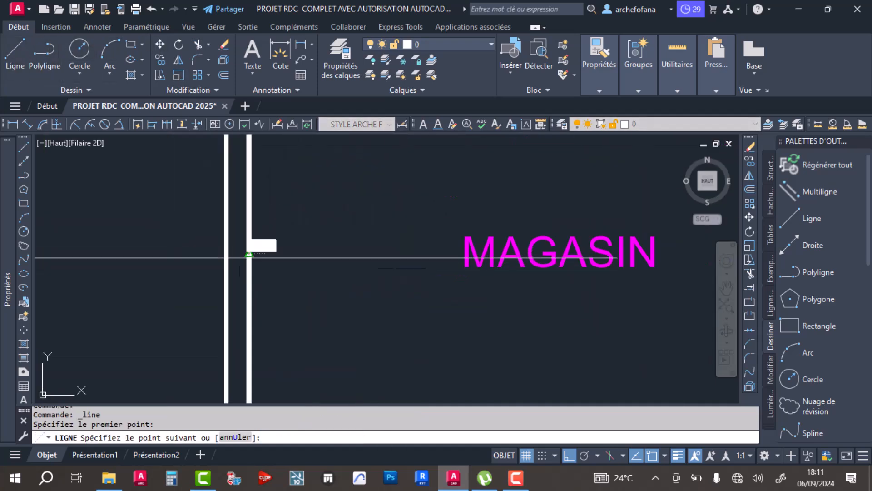
left_click(229, 253)
key("Return")
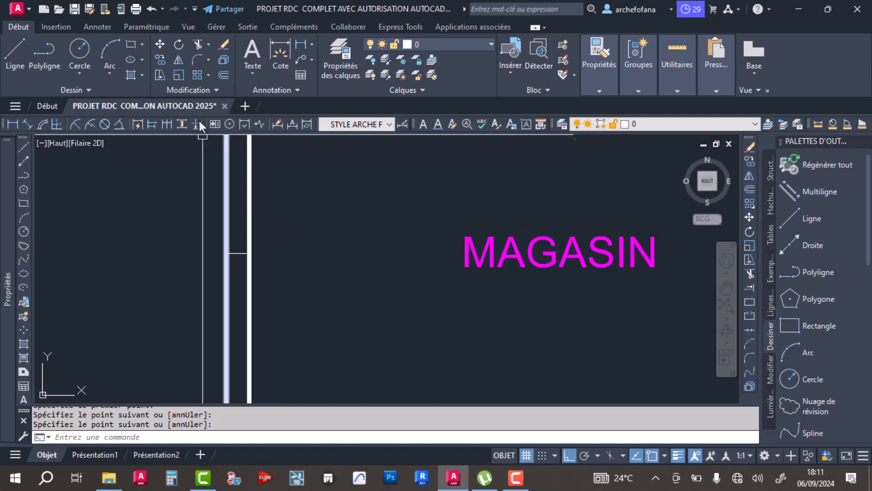
Offset the midpoint line across the MAGASIN's outer wall by .35 to both sides.
left_click(224, 75)
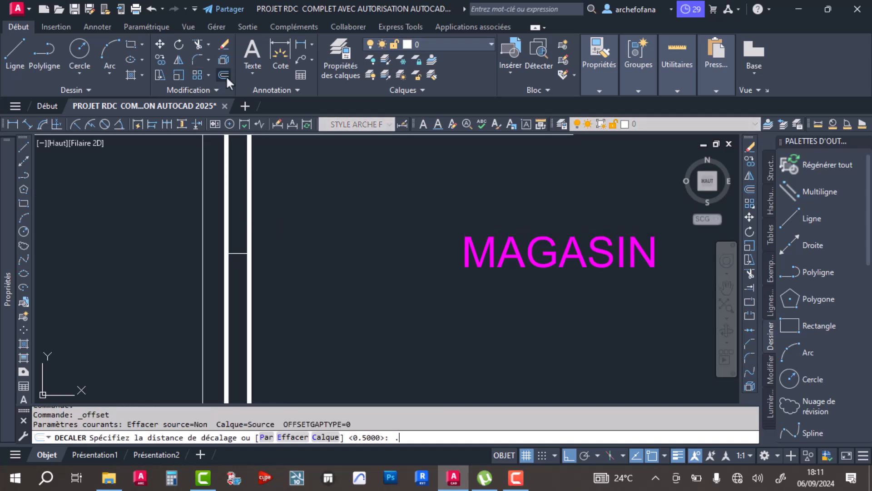
key("Return")
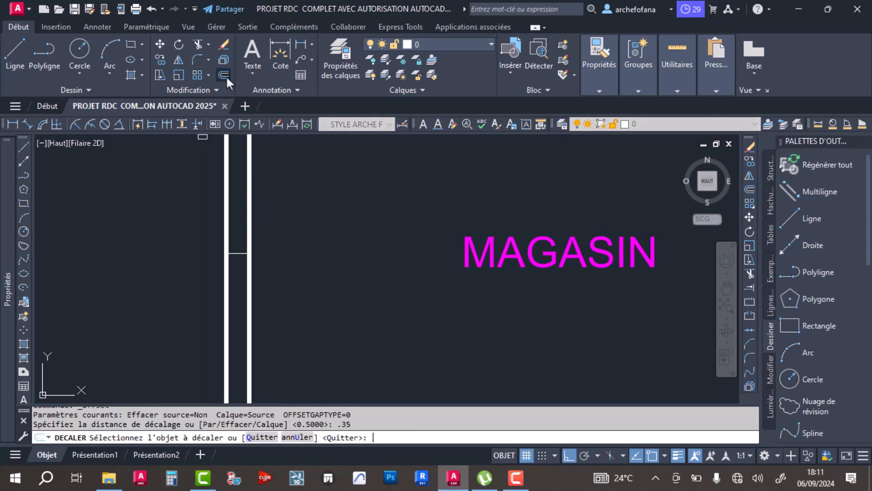
left_click(242, 252)
left_click(306, 205)
left_click(239, 253)
left_click(305, 291)
key("Return")
Trim the MAGASIN's outer wall lines between the two offset marks to open the window.
left_click(198, 44)
left_click_drag(287, 231, 169, 223)
mouse_move(273, 274)
left_mouse_down()
mouse_move(189, 265)
mouse_move(267, 282)
left_mouse_up()
scroll(268, 242, "down", 4)
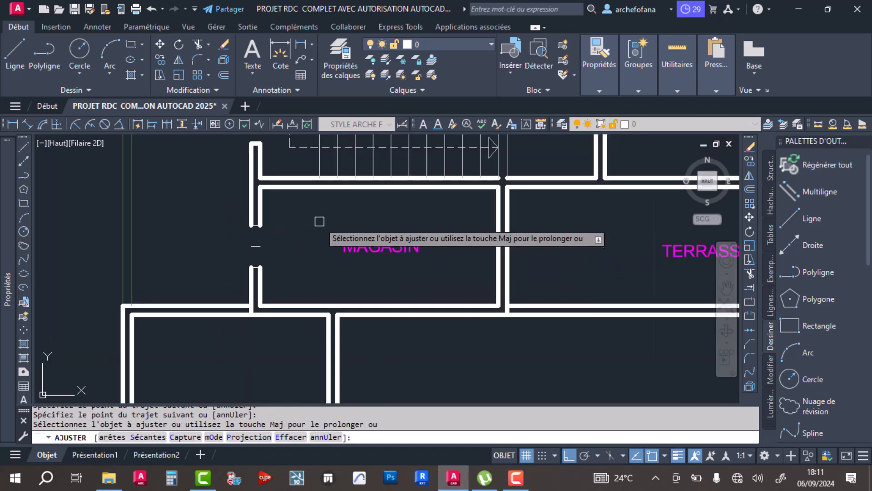
key("Return")
Match the MAGASIN's window jambs to the wall line properties.
left_click(606, 77)
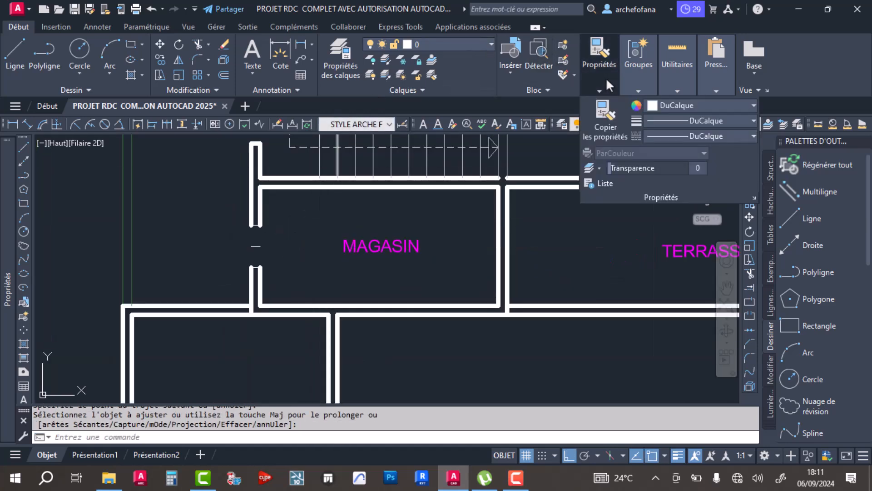
left_click(606, 113)
left_click(280, 190)
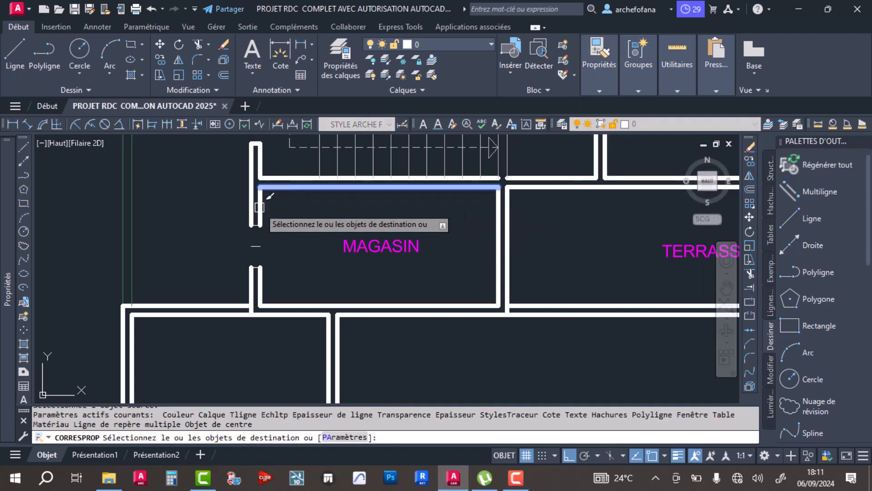
left_click(222, 234)
left_click(291, 208)
left_click(235, 253)
left_click(282, 266)
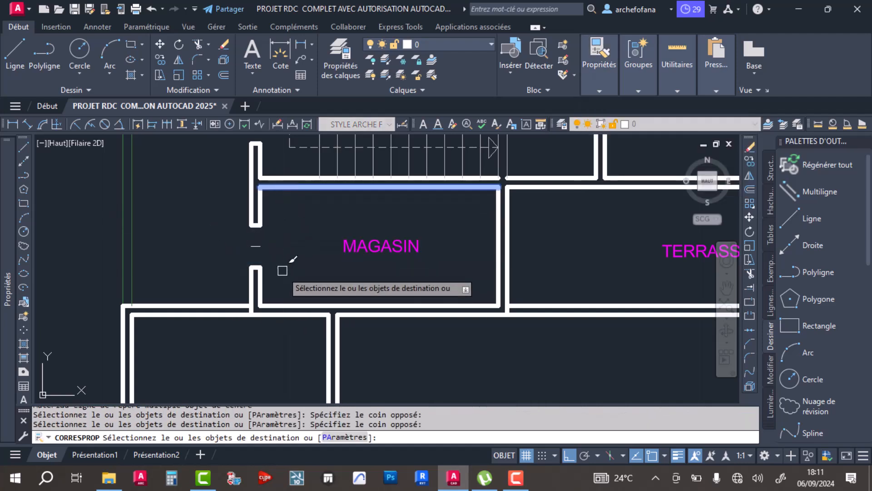
key("Return")
Draw a line across the wall between the SALON and the large TERRASSE at the midpoint of that wall.
scroll(492, 205, "down", 5)
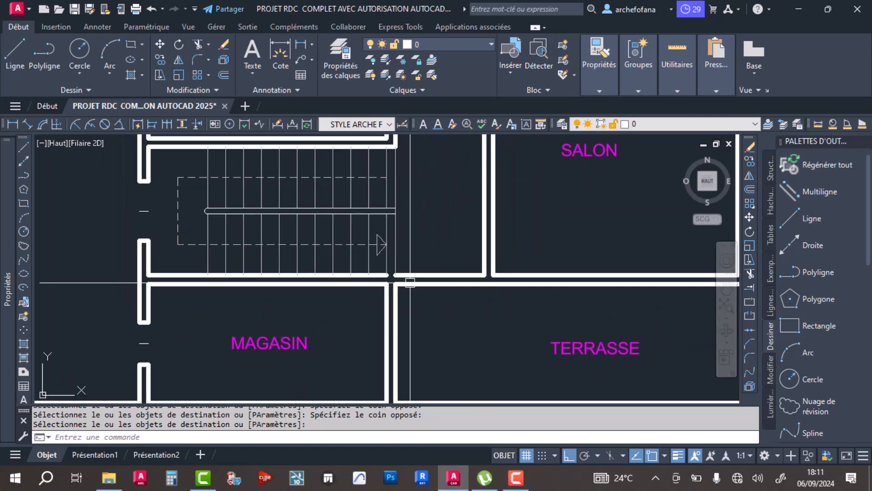
scroll(390, 298, "up", 5)
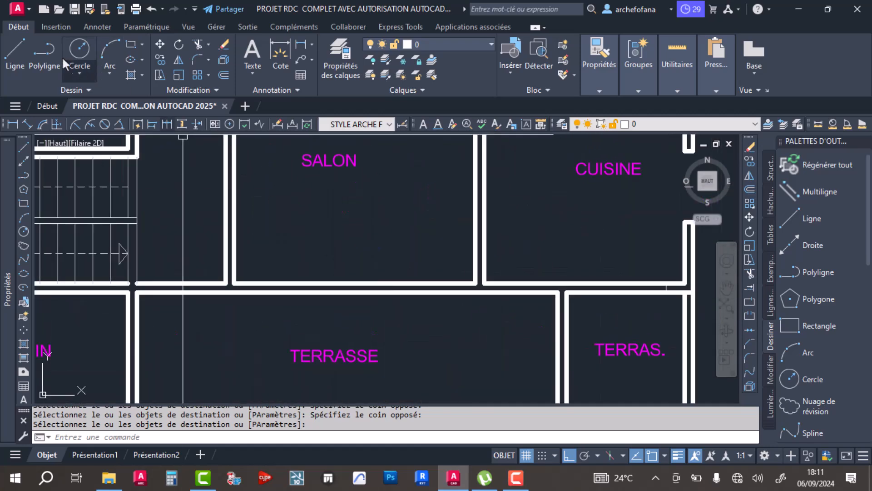
left_click(24, 63)
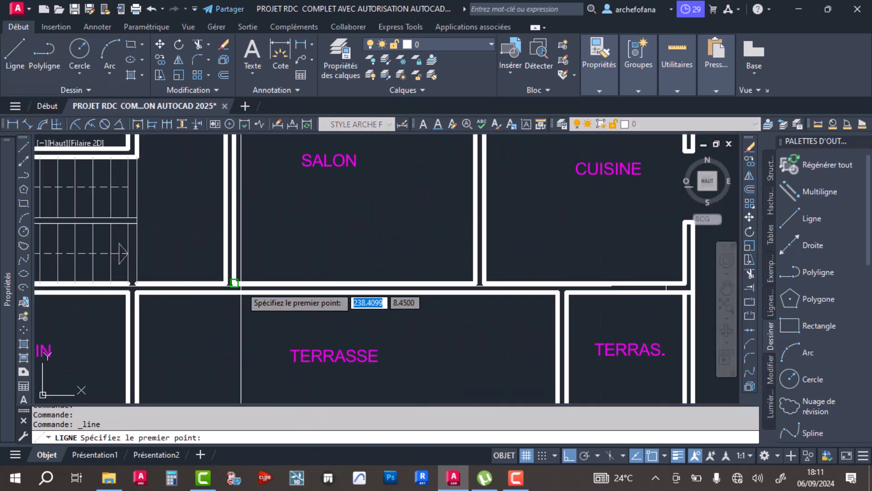
left_click(355, 287)
key("Return")
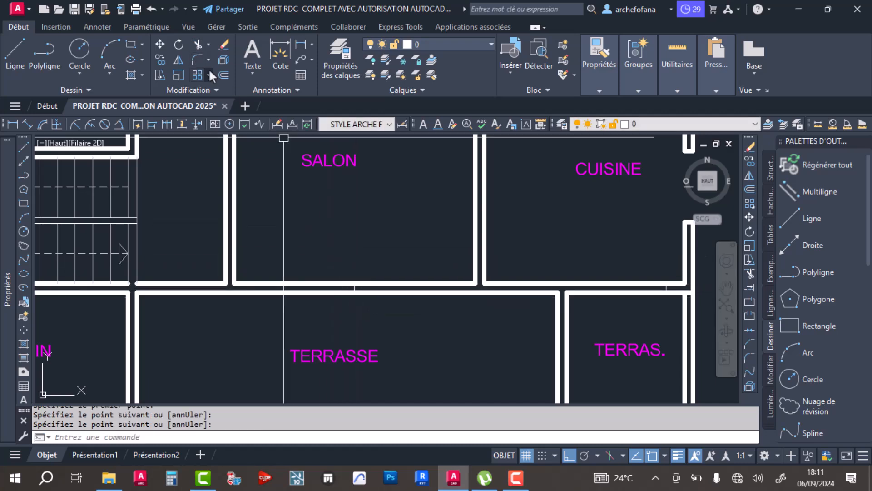
Offset the line across the SALON–TERRASSE wall by .6 to both sides.
left_click(223, 75)
scroll(356, 287, "up", 3)
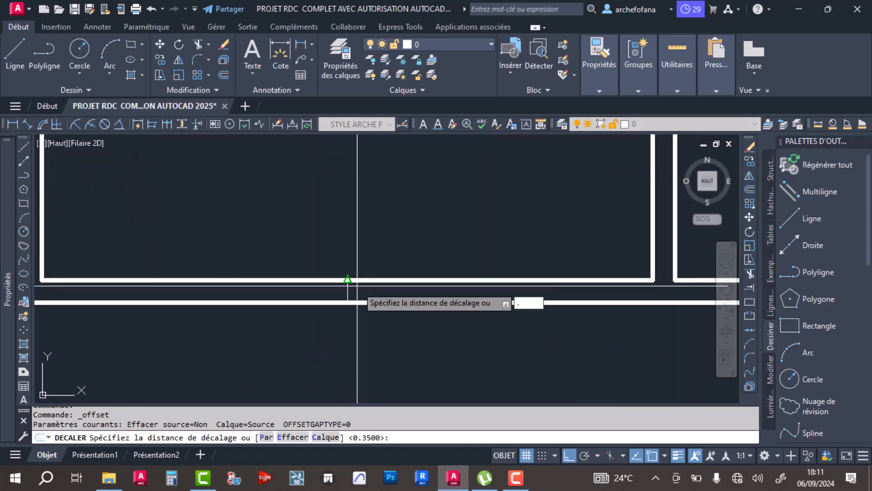
key("Return")
left_click(348, 289)
left_click(309, 293)
left_click(349, 291)
left_click(423, 294)
key("Return")
Move the three opening marks of the SALON–TERRASSE wall a short distance along the wall toward the staircase.
left_click(219, 257)
left_click(467, 376)
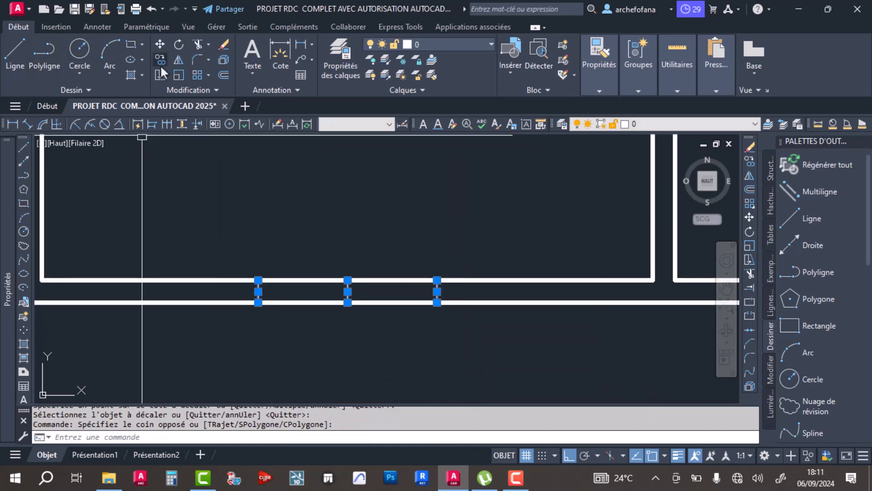
left_click(159, 44)
left_click(361, 240)
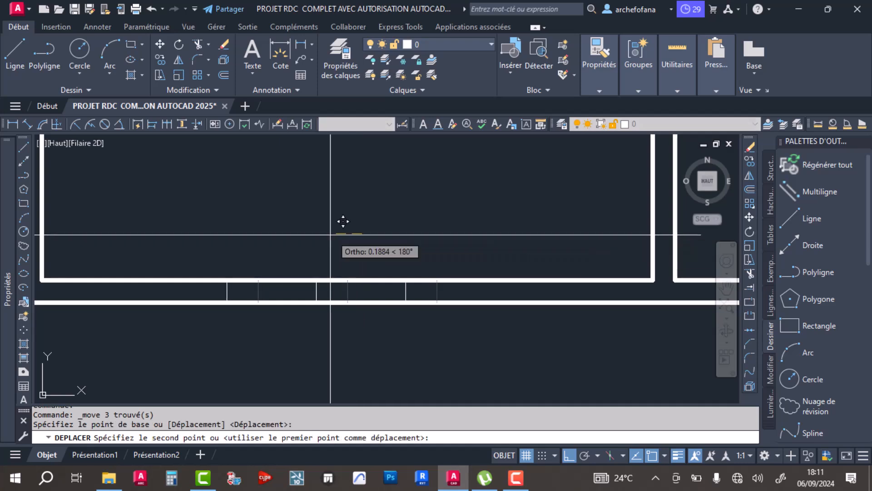
left_click(295, 217)
scroll(454, 291, "down", 3)
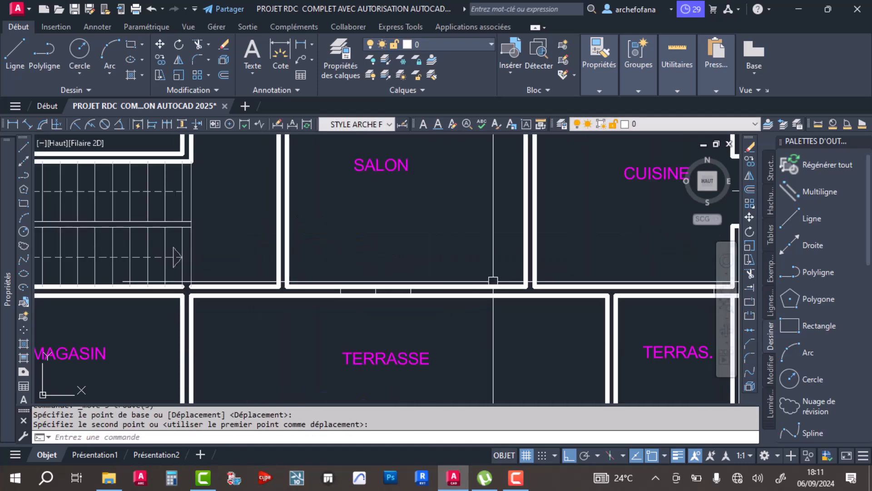
Draw a line across the wall between the DEGAGEMENT and the TERRASSE at its midpoint.
middle_click_drag(507, 294, 384, 259)
scroll(391, 261, "down", 2)
scroll(207, 253, "up", 5)
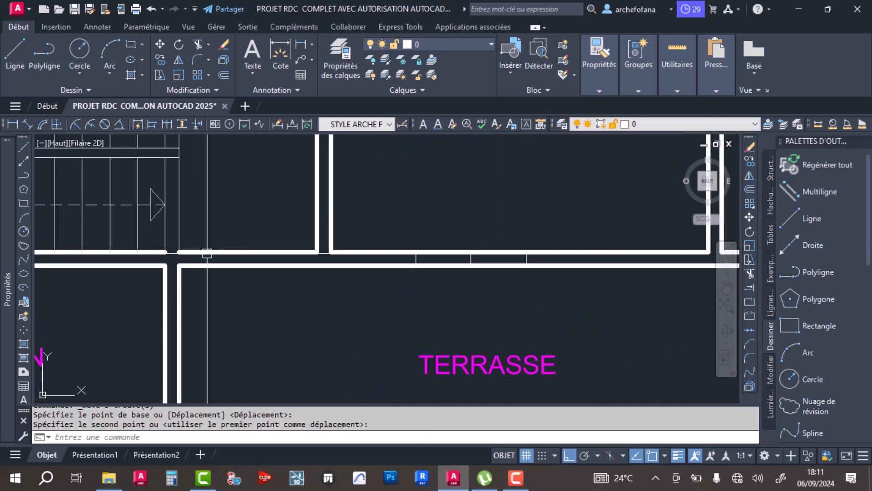
left_click(8, 56)
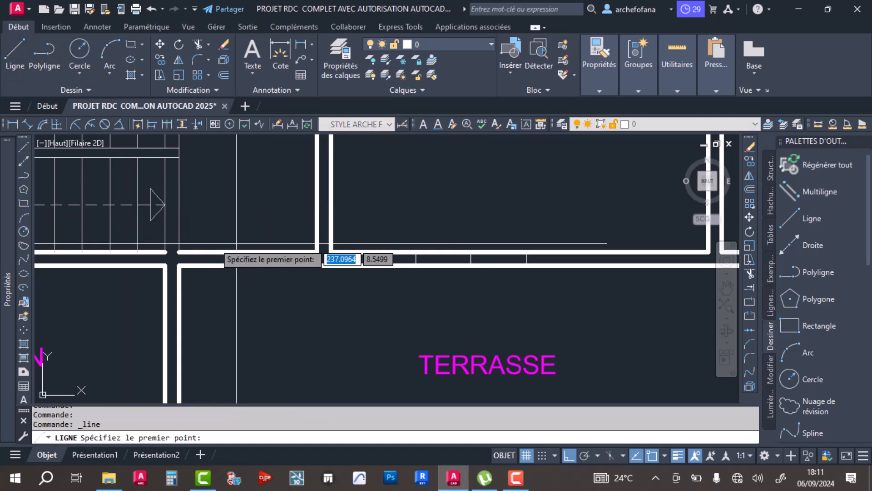
left_click(248, 253)
left_click(248, 265)
key("Return")
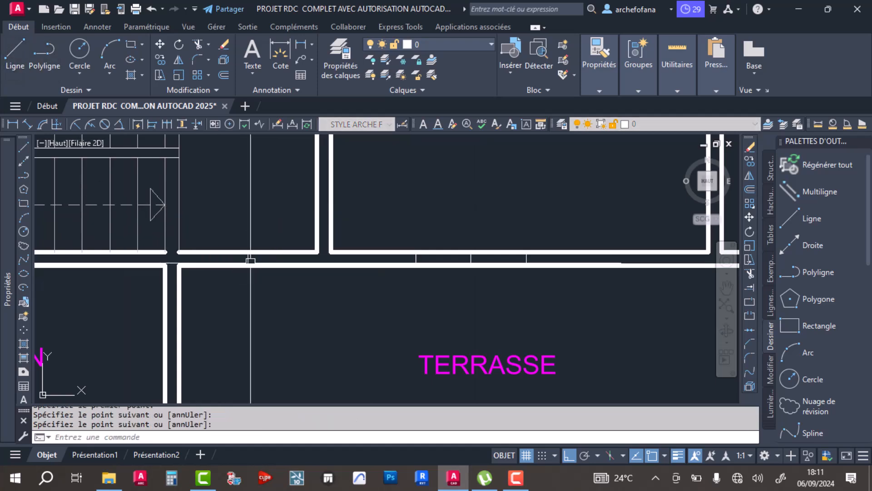
Offset the line across the DEGAGEMENT–TERRASSE wall by .6 to both sides.
left_click(223, 75)
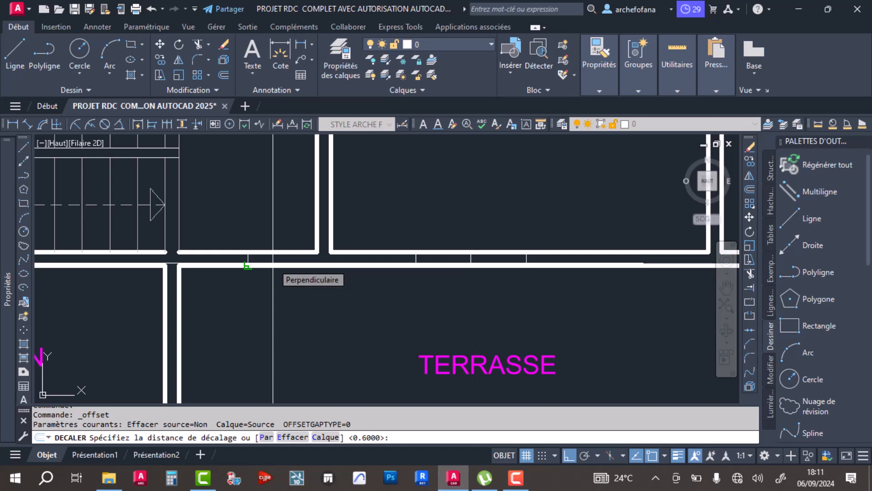
key("Return")
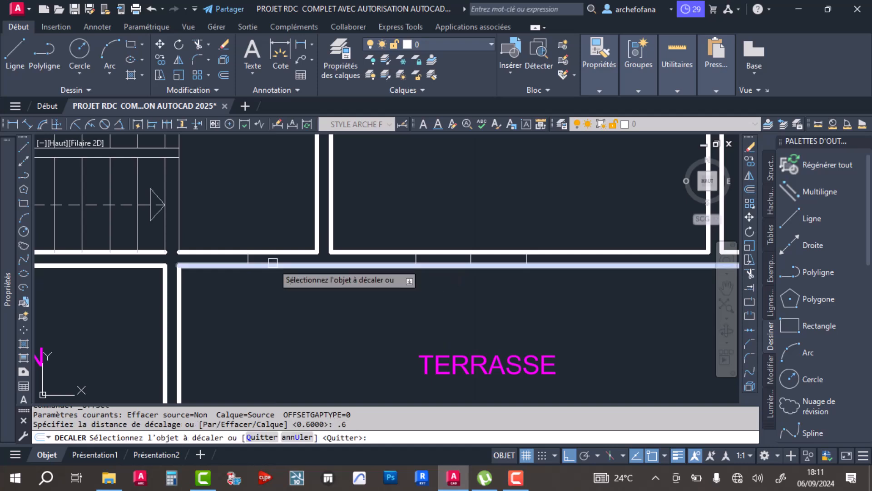
scroll(272, 263, "up", 4)
left_click(220, 258)
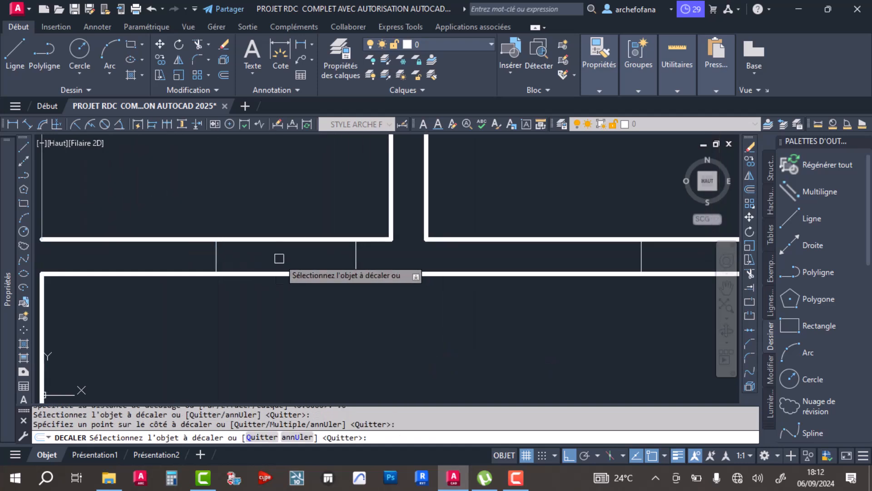
left_click(219, 258)
left_click(171, 303)
key("Return")
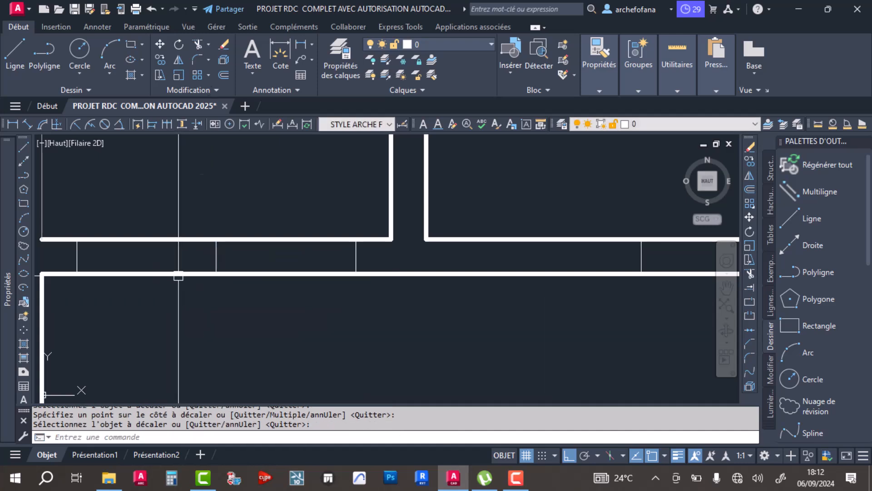
Trim the DEGAGEMENT–TERRASSE wall lines between the two offset marks to make an opening.
left_click(199, 45)
left_click(292, 195)
left_click(282, 312)
left_click(174, 230)
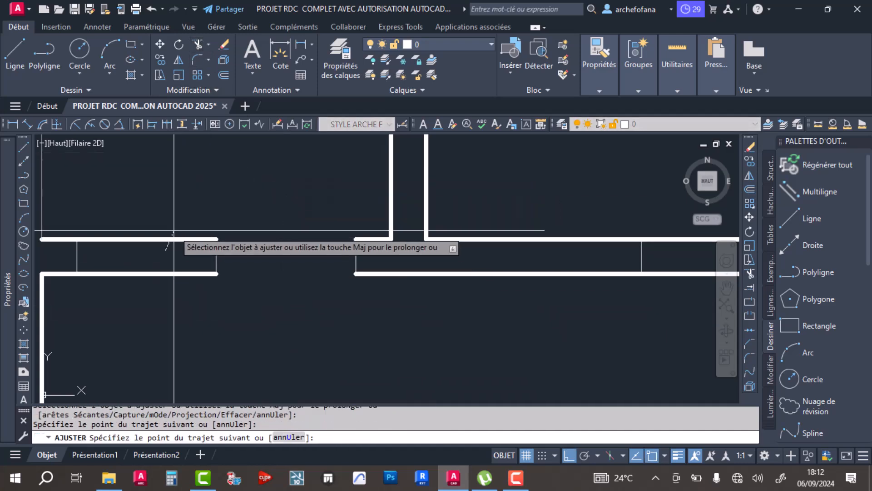
left_click(148, 321)
Trim the SALON–TERRASSE wall lines between the offset marks to make an opening, and finish trimming.
scroll(330, 319, "down", 4)
middle_click_drag(384, 314, 277, 309)
left_click(365, 261)
left_click(378, 317)
left_click(414, 252)
left_click(426, 291)
left_click(438, 311)
key("Return")
scroll(409, 291, "down", 3)
key("Return")
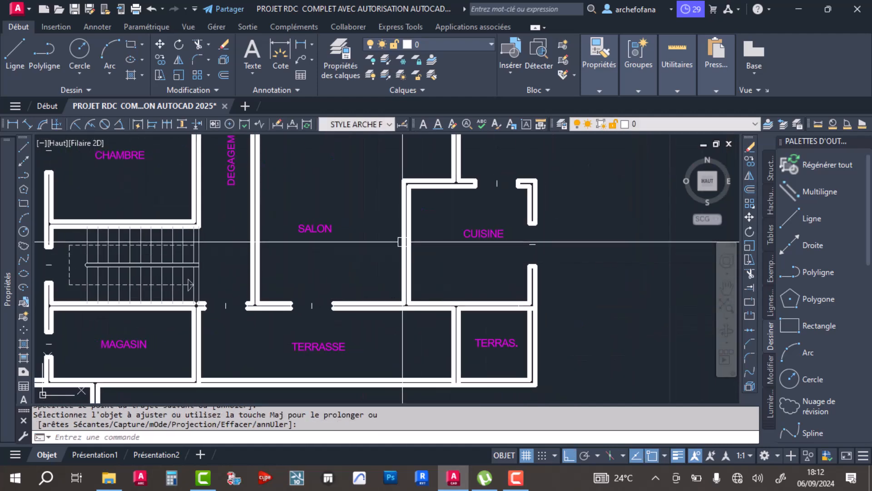
Draw a line across the SALON's outer wall at its midpoint above the CUISINE.
scroll(402, 241, "up", 4)
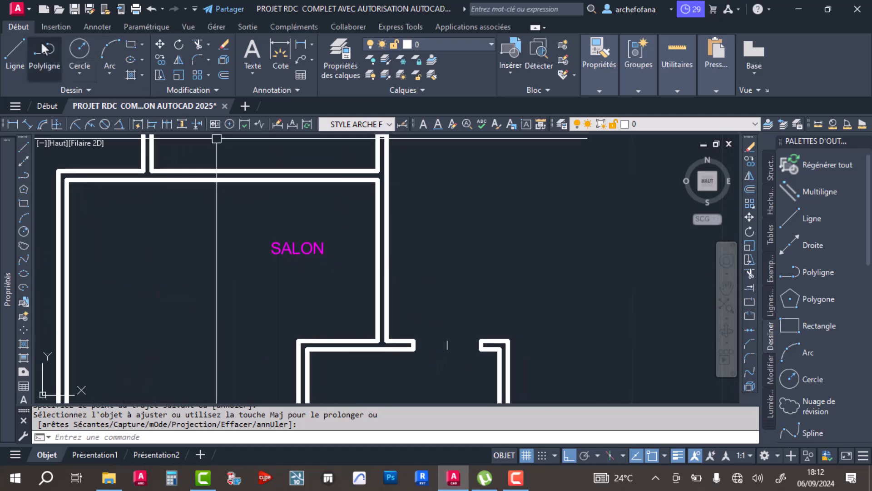
left_click(11, 54)
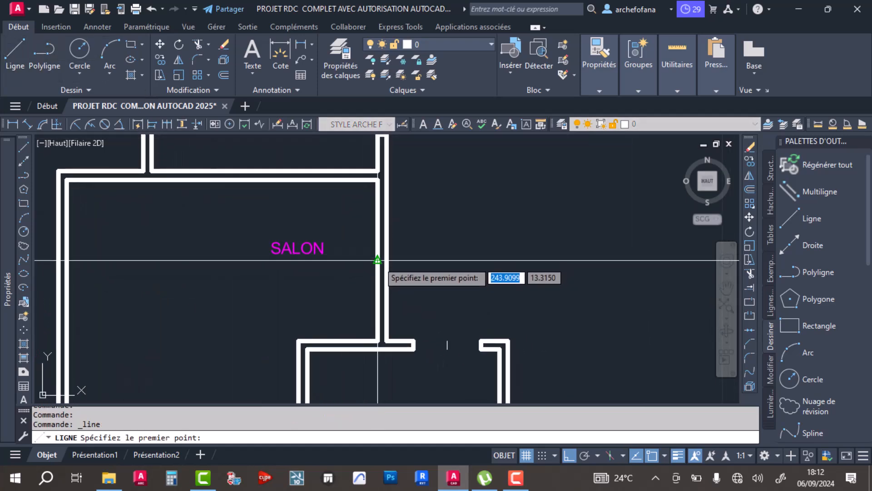
left_click(383, 261)
key("Return")
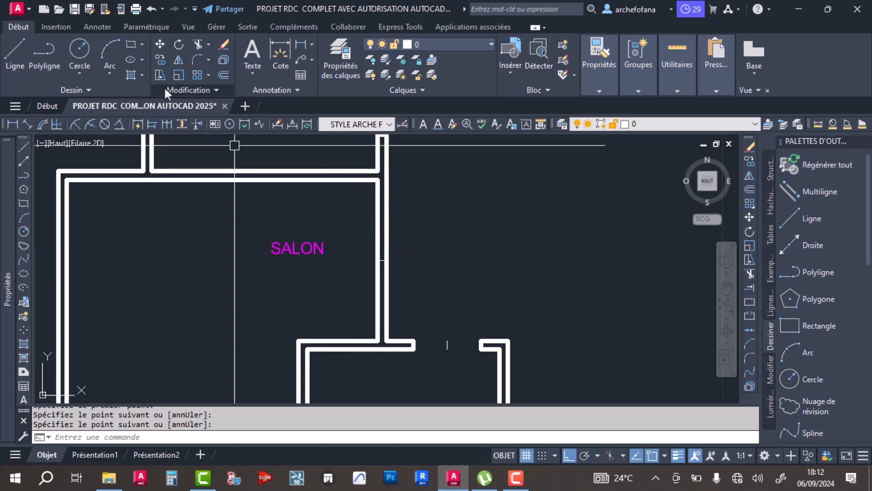
Offset the midpoint line across the SALON's outer wall by 0.6 to both sides.
left_click(223, 75)
key("Return")
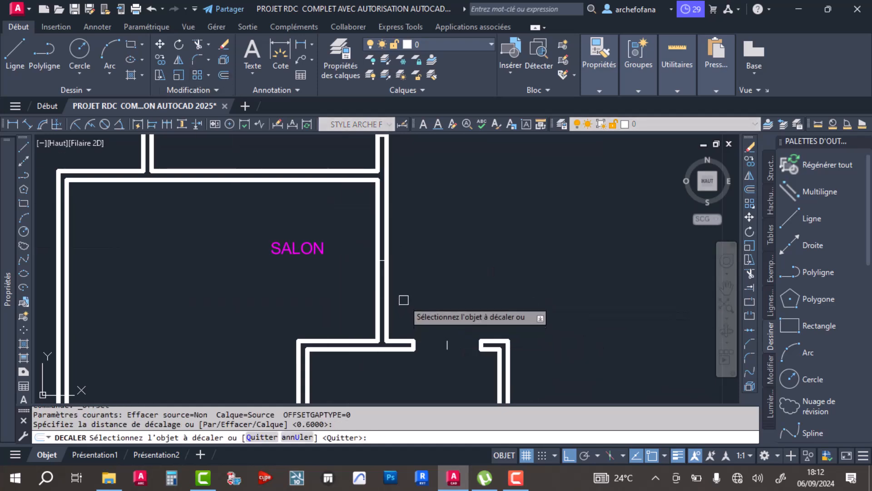
scroll(401, 287, "up", 4)
left_click(357, 221)
left_click(368, 235)
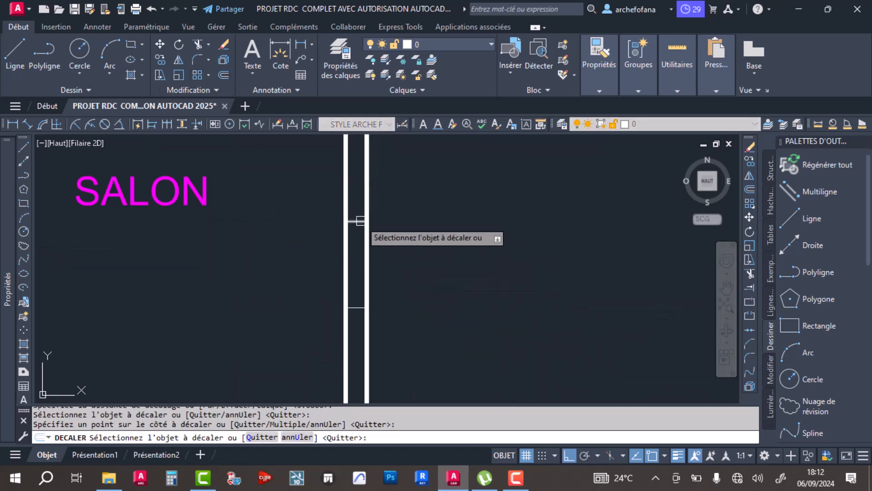
key("Return")
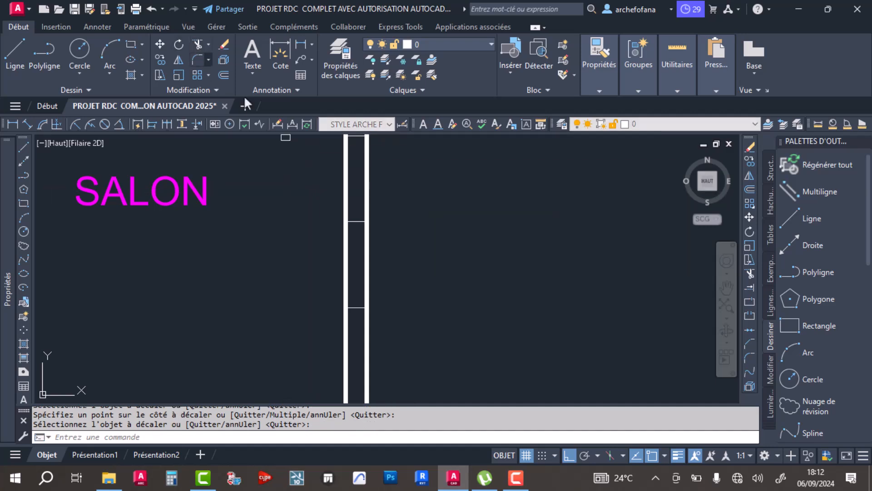
Trim the SALON's outer wall lines between the two offset marks to open the window.
left_click(198, 49)
left_click_drag(412, 167, 293, 184)
left_click_drag(455, 266, 305, 265)
key("Return")
Match the thick wall line's properties onto the two end lines of the SALON's outer-wall window.
left_click(599, 59)
left_click(606, 120)
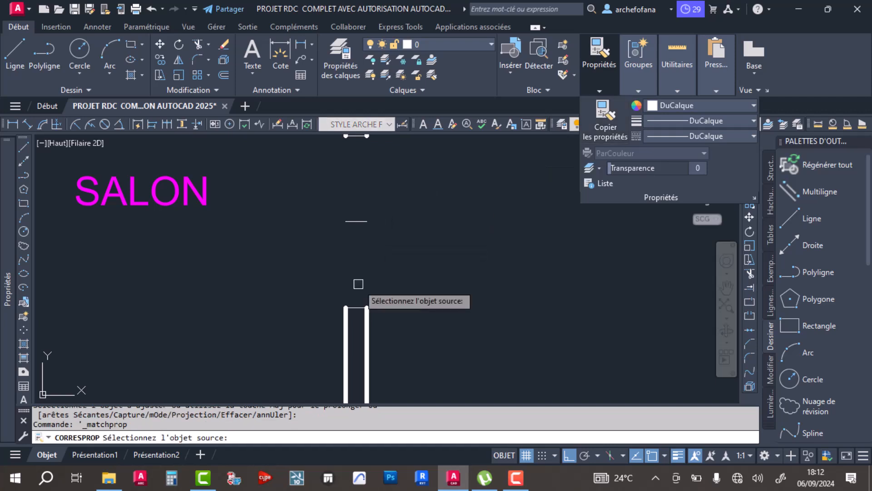
left_click(346, 352)
left_click(430, 278)
left_click(290, 327)
middle_click_drag(377, 248, 364, 338)
left_click(393, 249)
left_click(296, 209)
Match the same wall properties onto the end lines of the two openings in the wall above the TERRASSE.
scroll(397, 214, "down", 5)
scroll(420, 235, "up", 1)
scroll(350, 292, "up", 10)
left_click(470, 251)
left_click(541, 311)
left_click(124, 236)
left_click(205, 308)
middle_click_drag(182, 302, 395, 288)
left_click(242, 294)
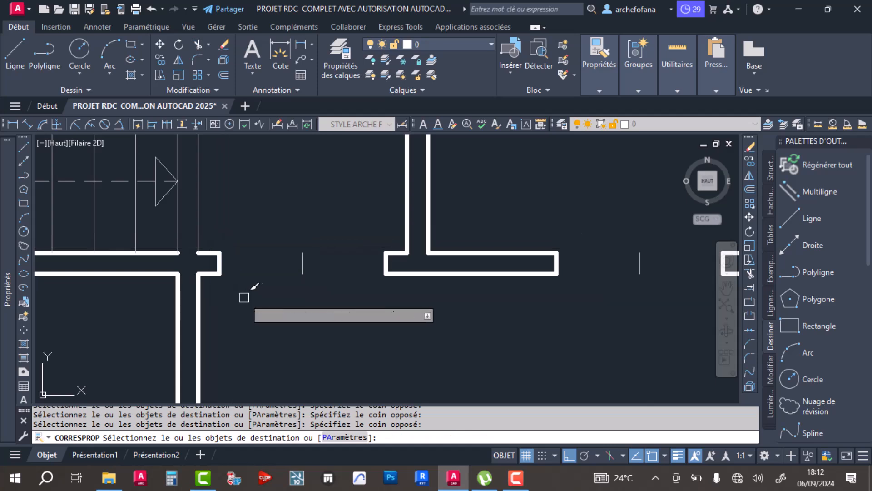
key("Return")
scroll(286, 281, "down", 4)
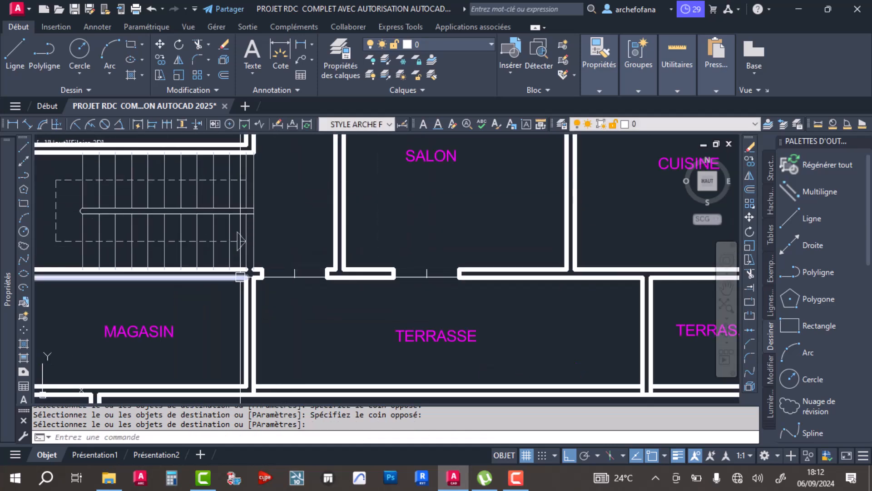
Fillet the upper wall line below the stairs with the adjacent terrace opening's end line, using radius 0.
scroll(427, 274, "up", 5)
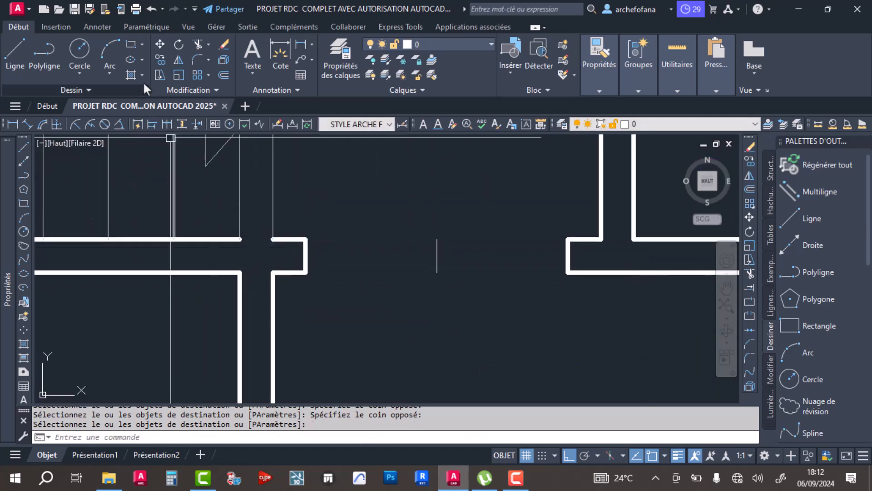
left_click(197, 60)
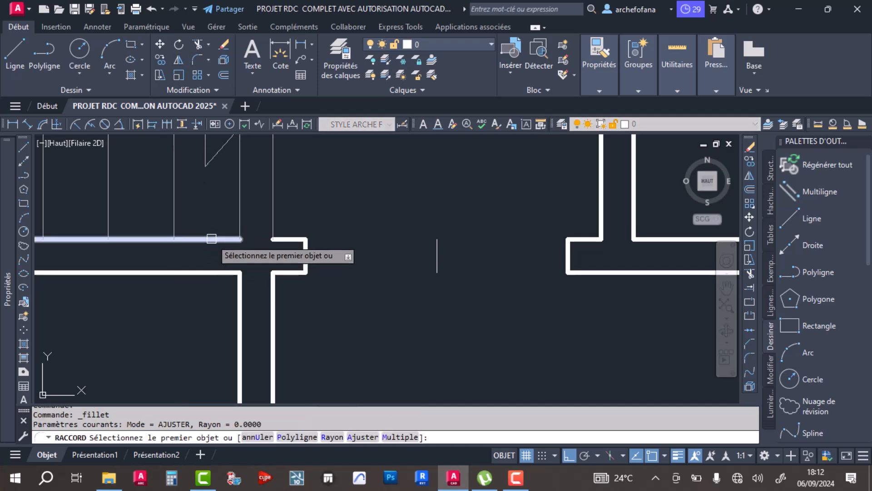
left_click(211, 239)
left_click(306, 252)
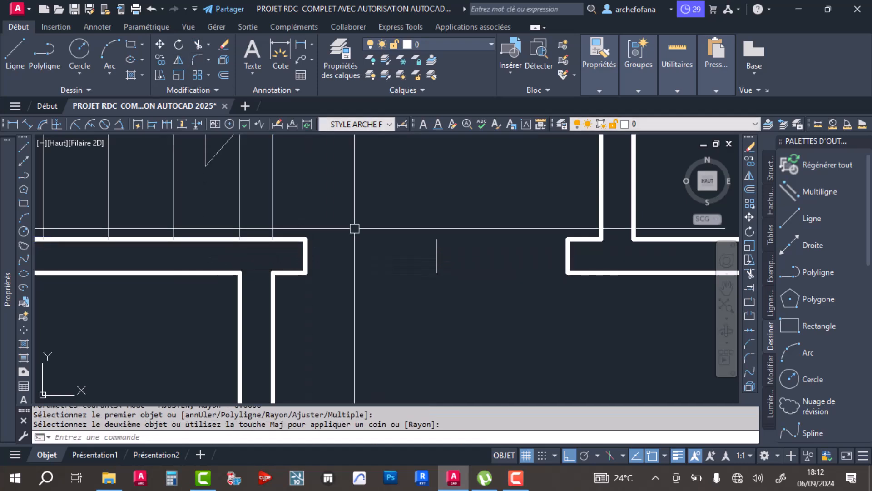
Erase the redundant short wall segment overlapping the extended line at the terrace opening beside the stairs.
scroll(354, 228, "down", 4)
scroll(308, 230, "up", 4)
scroll(308, 230, "up", 2)
left_click(327, 200)
left_click(456, 250)
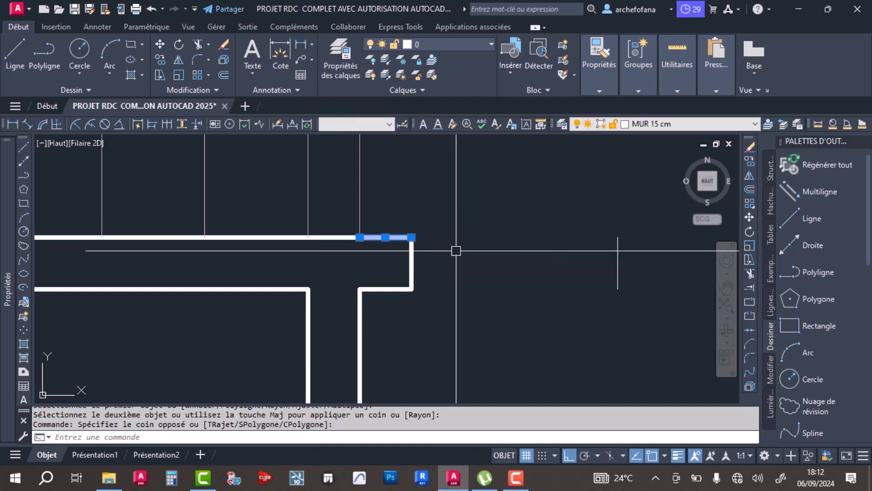
scroll(456, 250, "down", 5)
Fillet the upper line of the wall left of the MAGASIN with the outer wall's inner line, using radius 0.
scroll(364, 229, "up", 2)
middle_click_drag(326, 276, 440, 176)
middle_click_drag(446, 283, 469, 176)
middle_click_drag(338, 280, 365, 224)
scroll(366, 223, "down", 2)
scroll(359, 214, "up", 4)
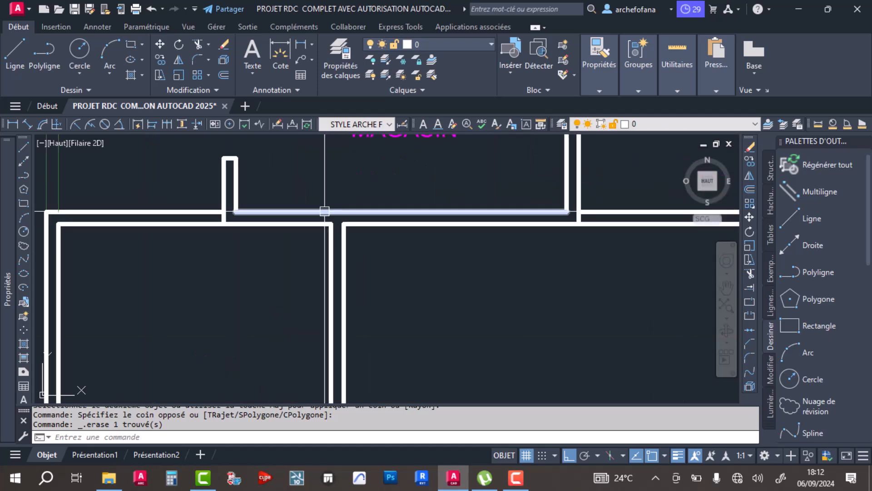
middle_click_drag(168, 232, 260, 214)
scroll(192, 185, "up", 2)
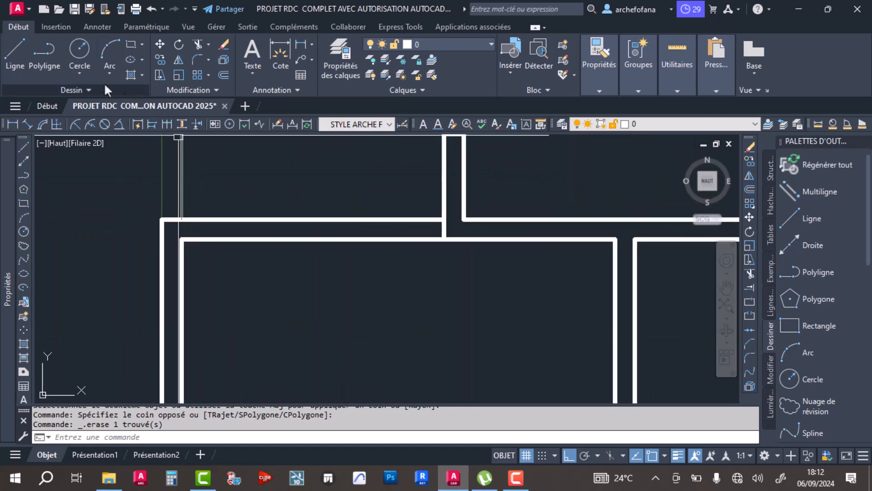
left_click(194, 58)
scroll(183, 225, "up", 2)
left_click(171, 217)
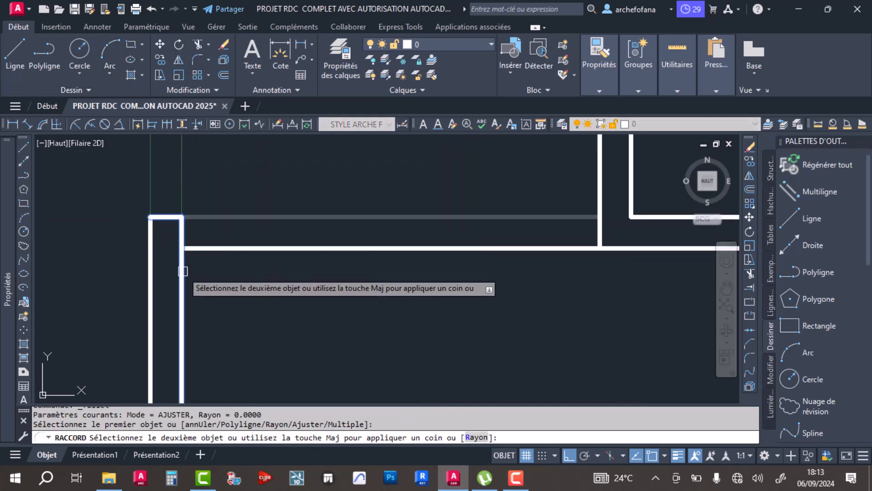
left_click(181, 234)
Draw a line from the outer wall's inner corner across to the MAGASIN's wall.
left_click(15, 61)
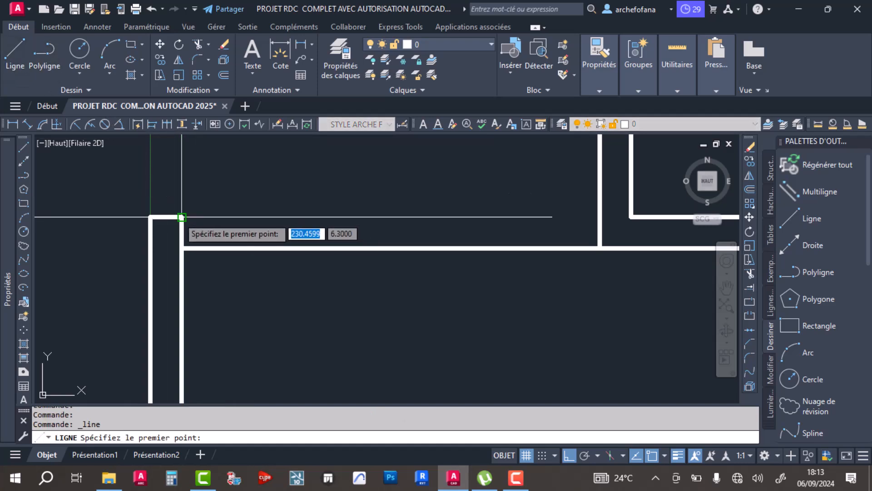
left_click(181, 217)
left_click(599, 218)
key("Return")
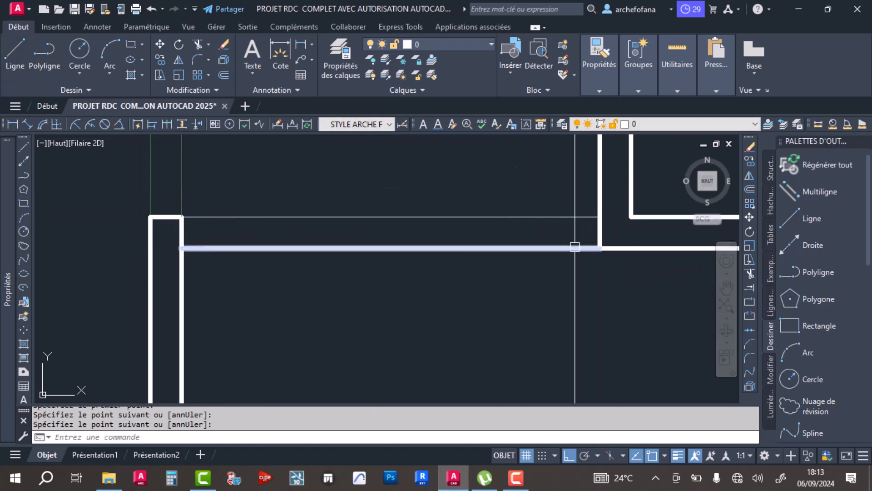
Match the new thin line's properties onto the lower wall line beneath it.
left_click(643, 84)
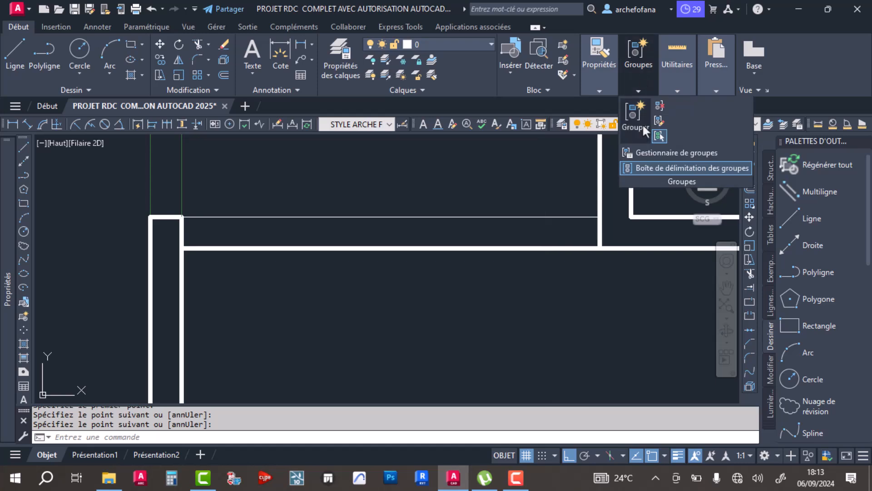
left_click(602, 77)
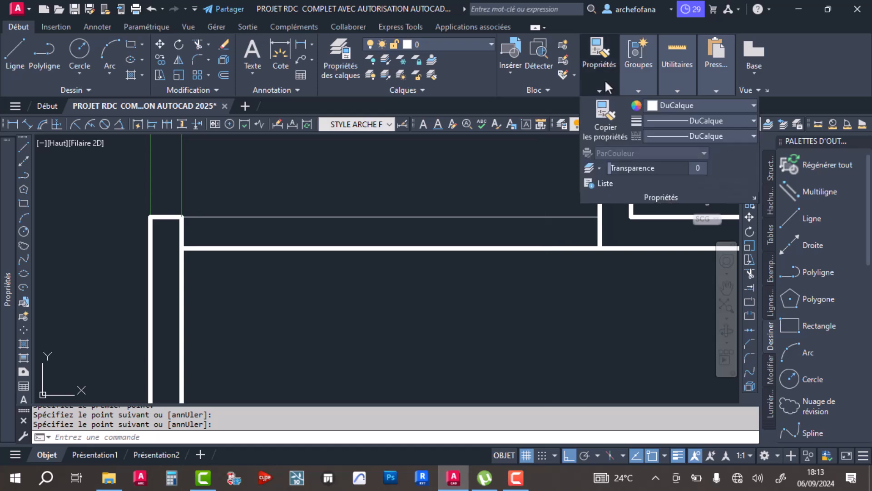
left_click(529, 217)
left_click(525, 180)
left_click(457, 263)
key("Return")
Draw a line across the two thin wall lines at their midpoint, left of the MAGASIN.
scroll(420, 275, "down", 4)
middle_click_drag(419, 274, 268, 270)
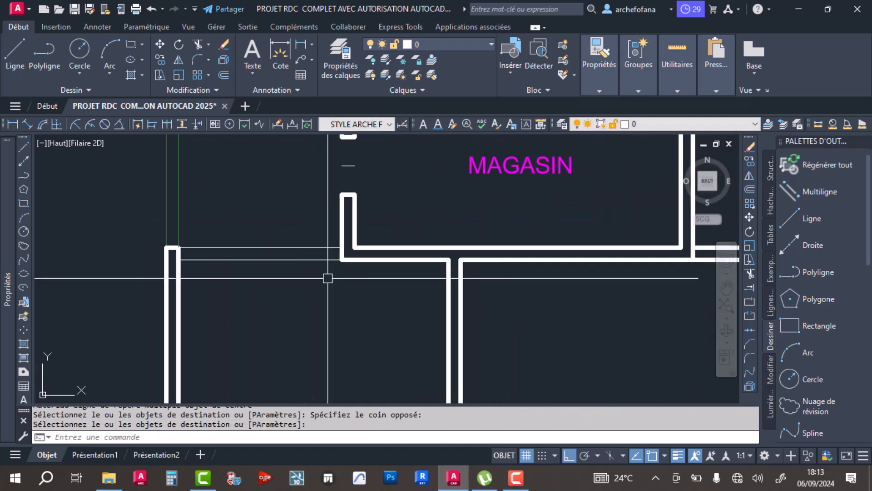
left_click(15, 45)
left_click(260, 260)
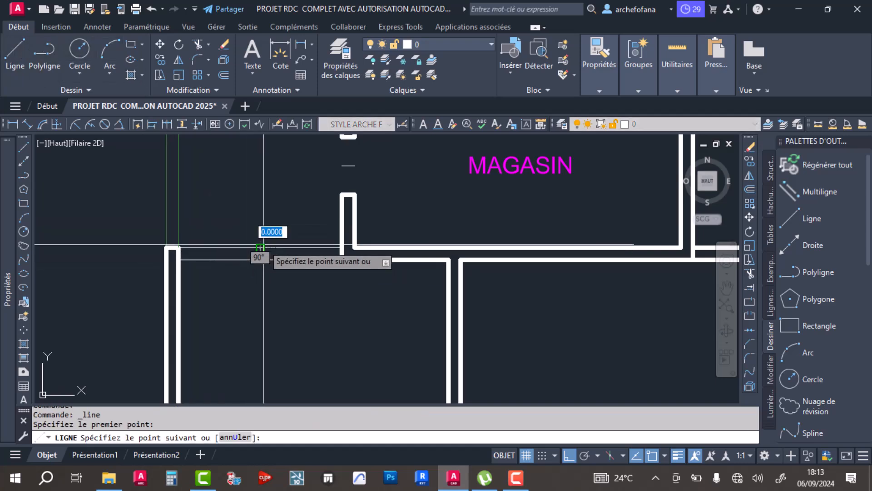
left_click(263, 245)
key("Return")
Offset the midpoint line by 0.8 towards the outer wall.
left_click(224, 75)
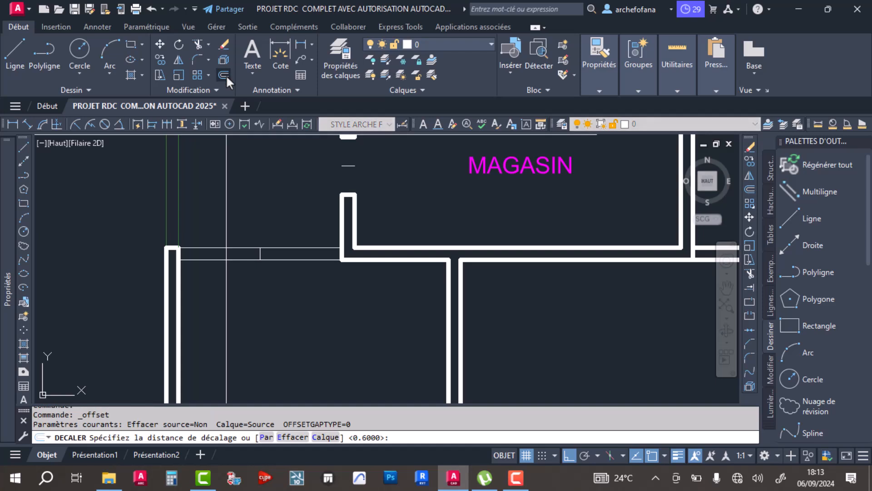
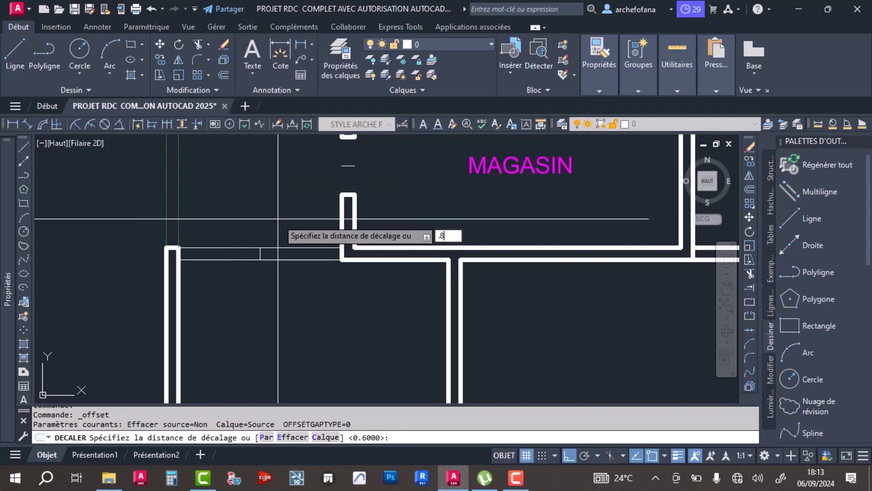
scroll(279, 242, "up", 4)
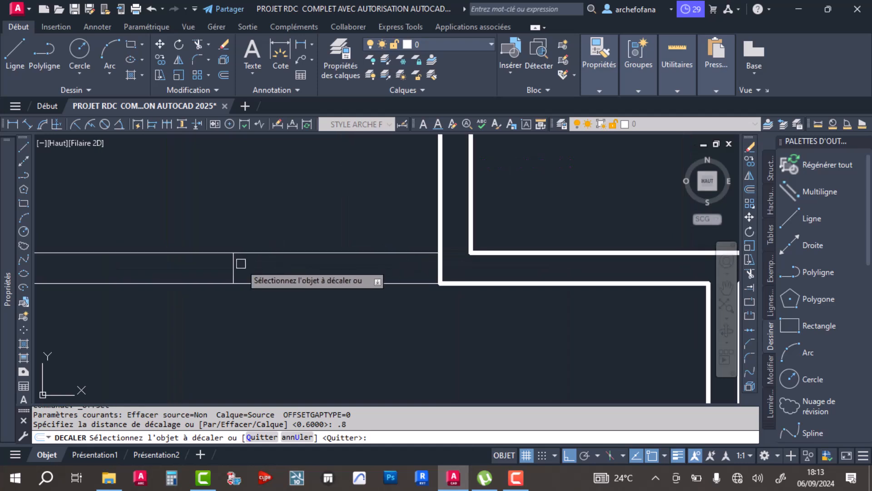
left_click(231, 266)
scroll(175, 318, "down", 2)
left_click(174, 334)
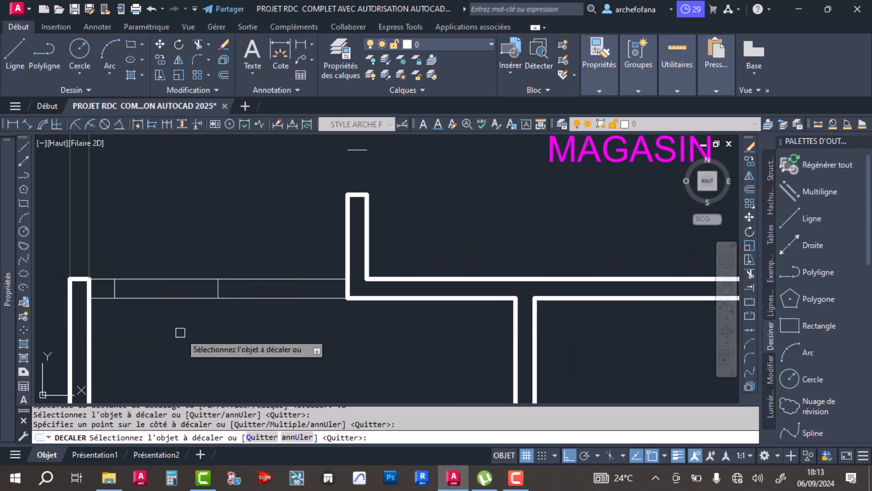
key("Return")
scroll(350, 191, "down", 2)
Trim the thin wall lines between the two marks, and the outer wall's inner line where the short wall stub joins it.
scroll(286, 266, "up", 4)
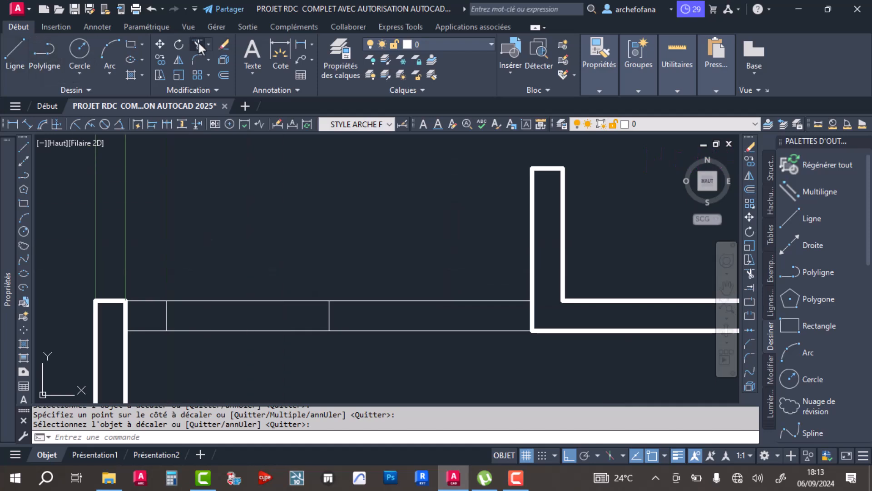
left_click_drag(253, 279, 247, 358)
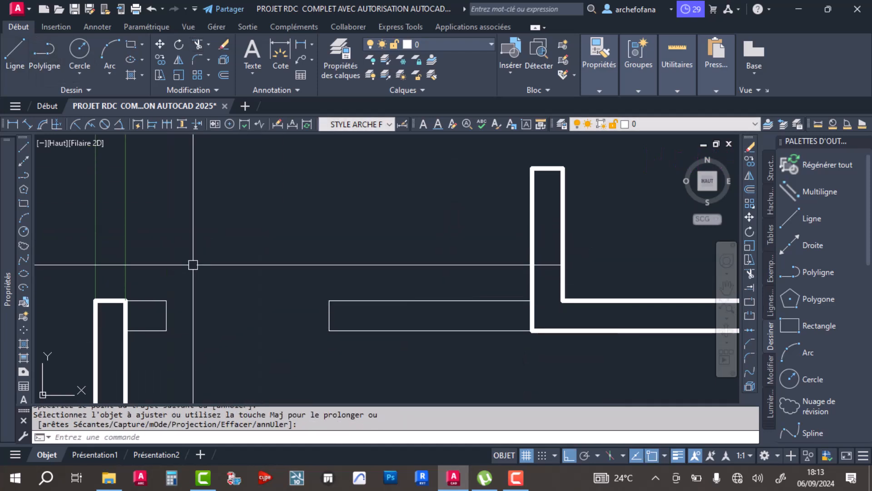
scroll(222, 208, "down", 3)
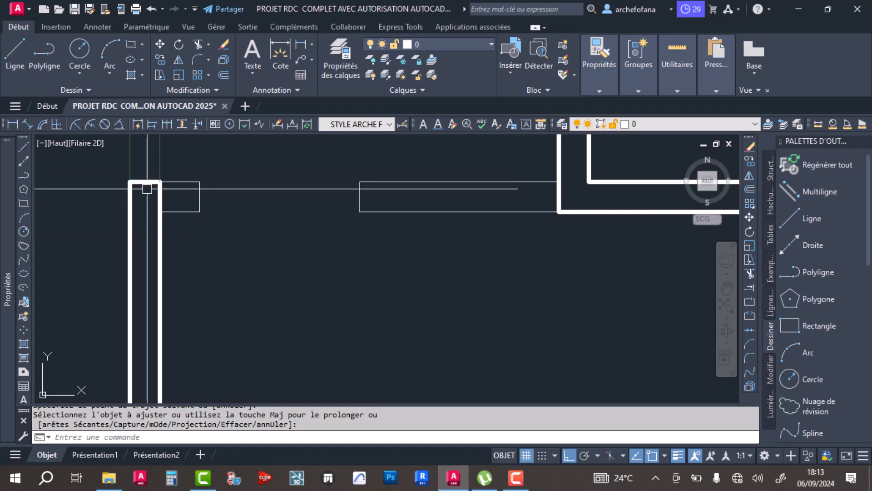
key("space")
left_click(162, 197)
key("space")
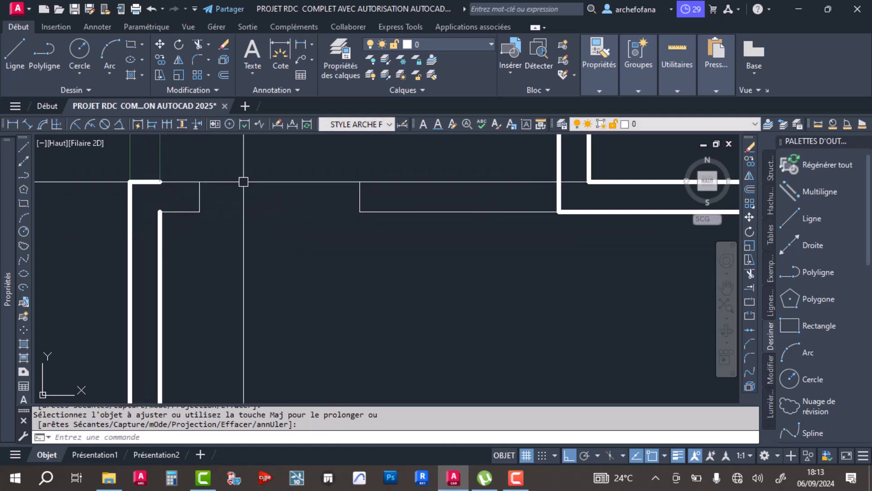
Match the thick wall line's properties onto the lines of the short stub beside the outer wall.
left_click(584, 63)
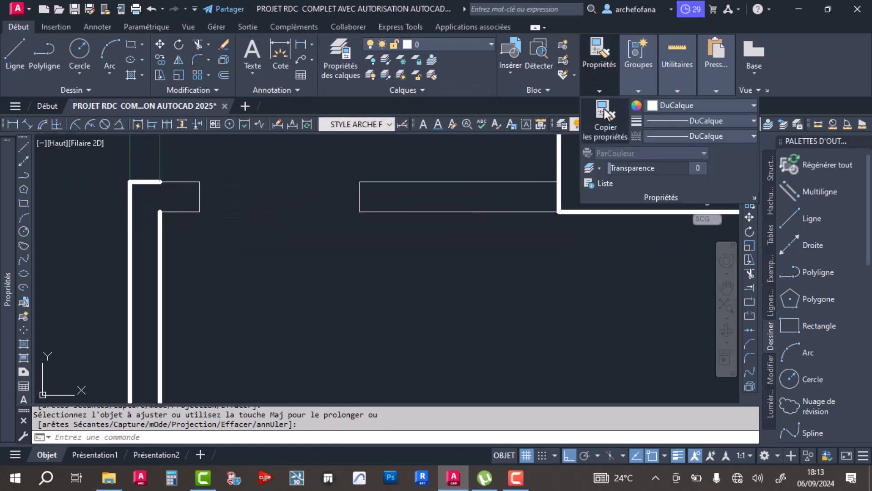
left_click(599, 130)
left_click(145, 182)
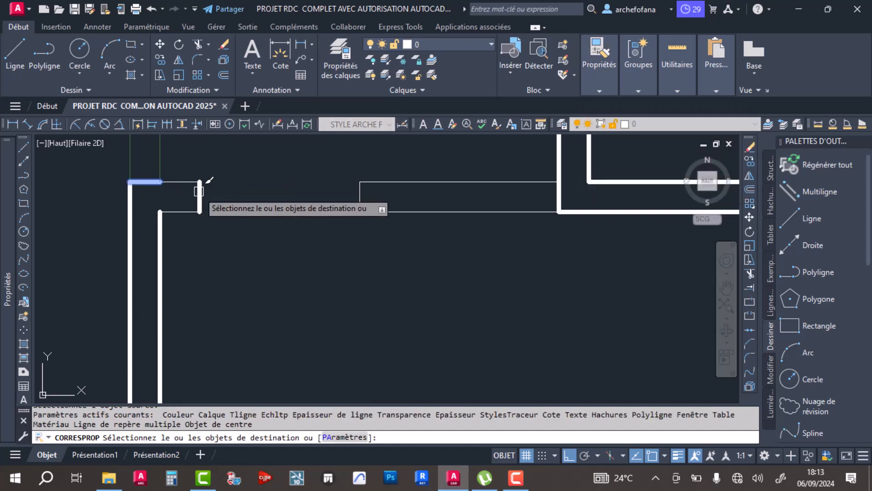
left_click(200, 195)
key("space")
Erase the stub's upper line and fillet the outer wall's top line with the stub's end line, using radius 0.
left_click(180, 180)
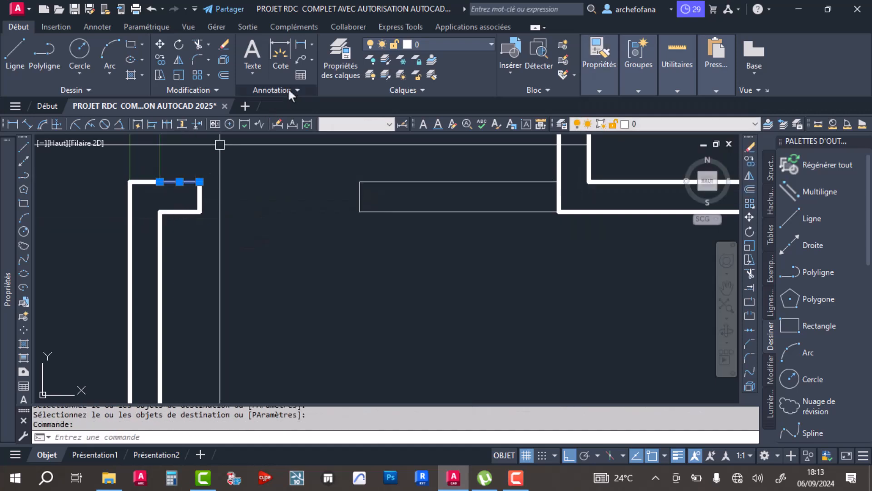
left_click(222, 44)
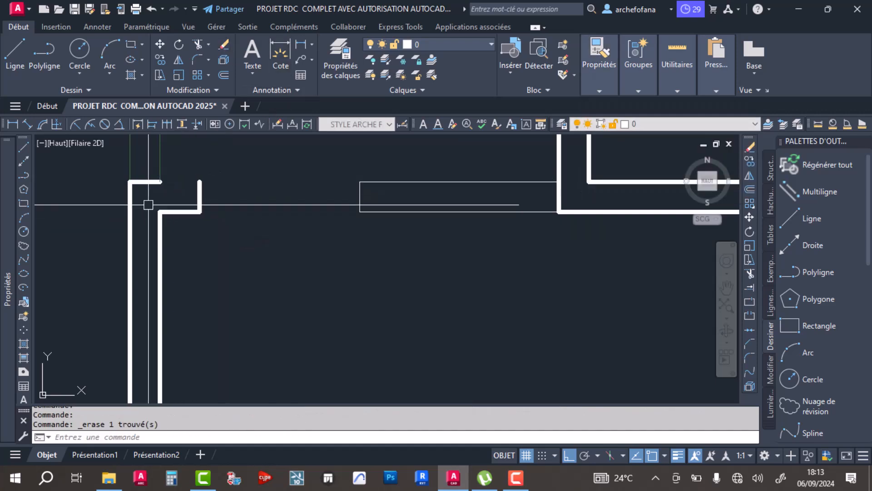
left_click(198, 59)
left_click(144, 182)
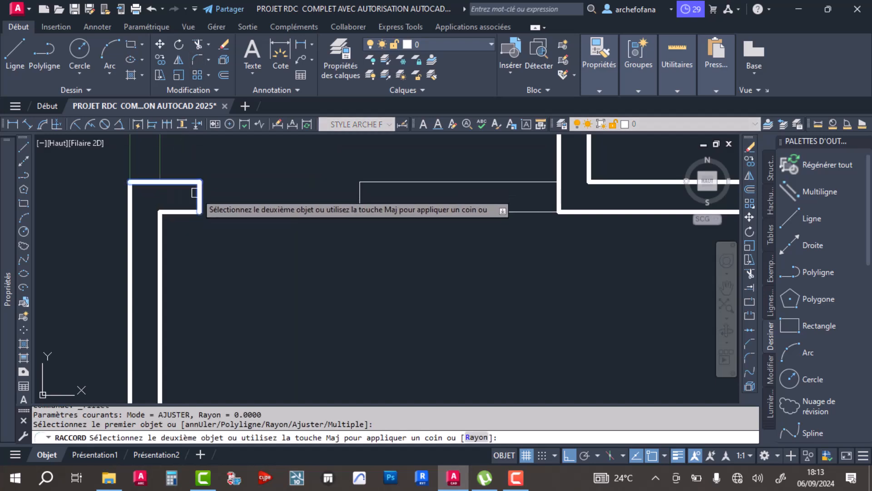
left_click(200, 186)
key("space")
key("Escape")
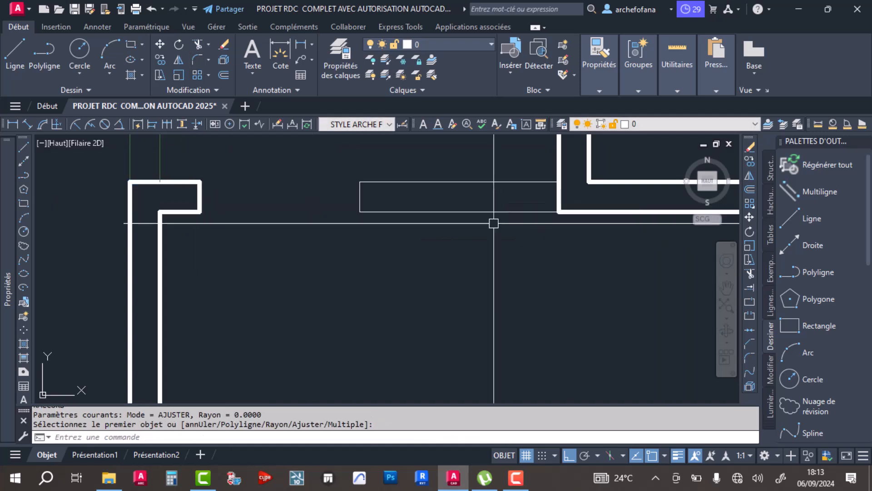
Move the opening's other end line towards the MAGASIN's wall to widen the opening.
scroll(309, 269, "down", 5)
scroll(310, 268, "up", 5)
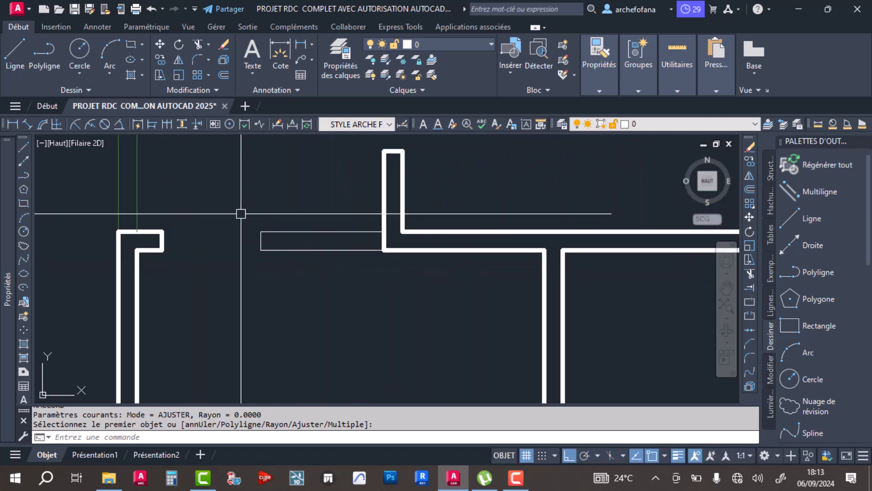
left_click(241, 214)
left_click(310, 311)
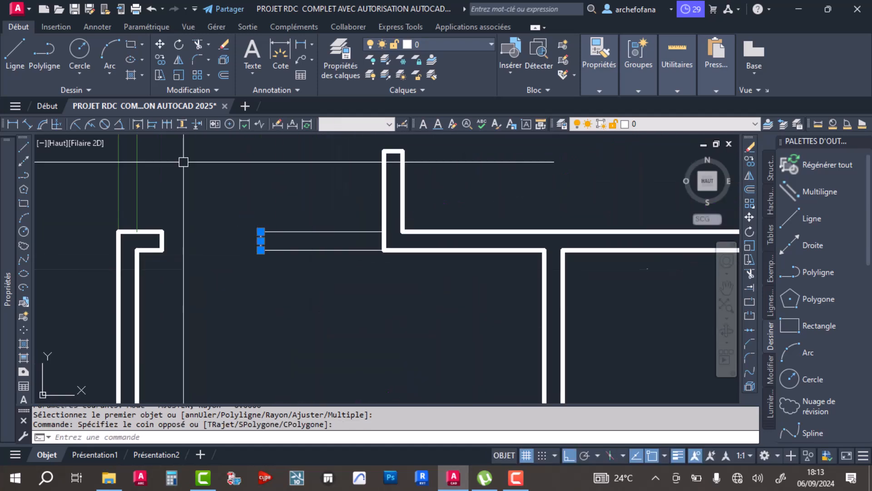
left_click(160, 44)
left_click(286, 346)
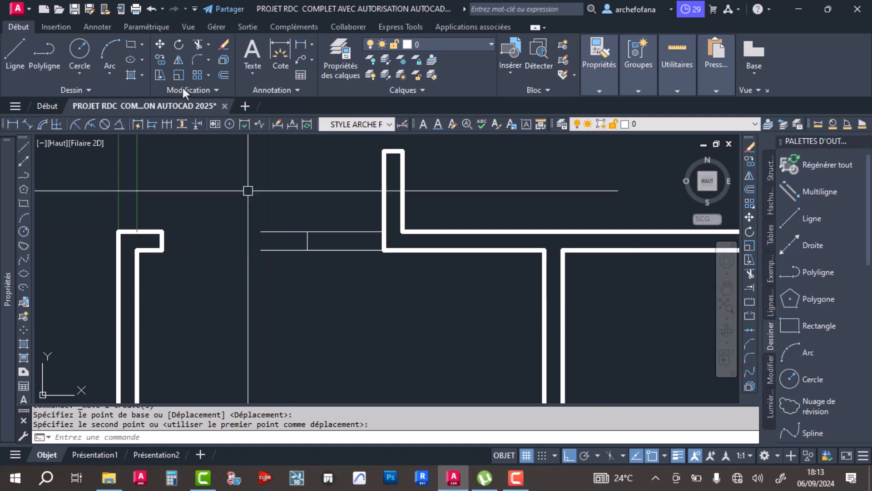
Trim the two thin wall lines protruding past the moved end line into the opening.
left_click(198, 44)
left_click(284, 206)
left_click(277, 305)
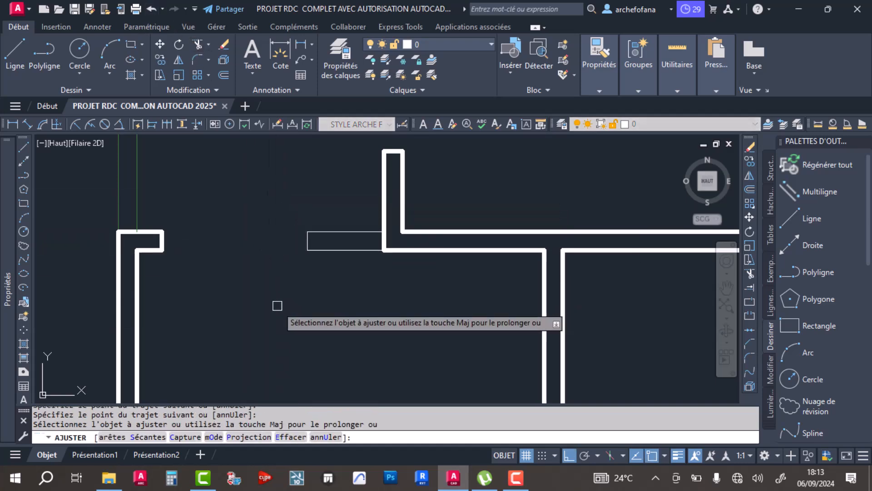
key("Return")
scroll(336, 256, "down", 5)
scroll(389, 273, "up", 6)
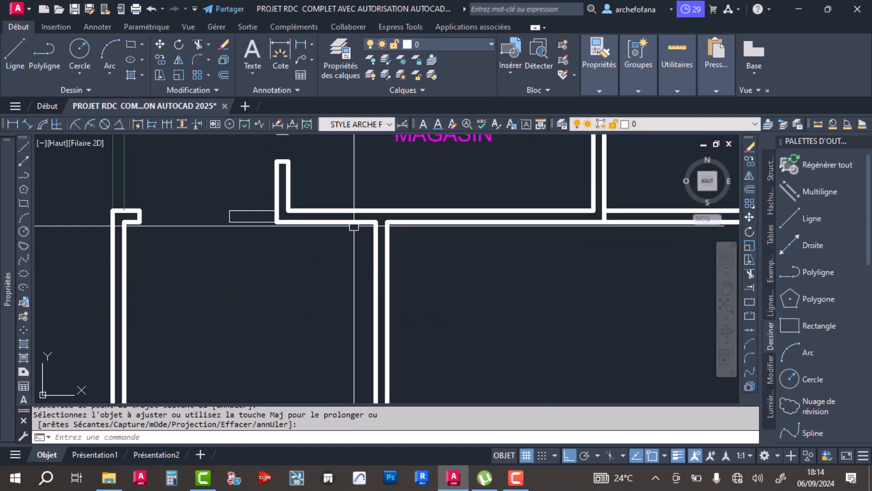
Make FENETRES the current layer for drawing the windows.
middle_click_drag(265, 269, 328, 308)
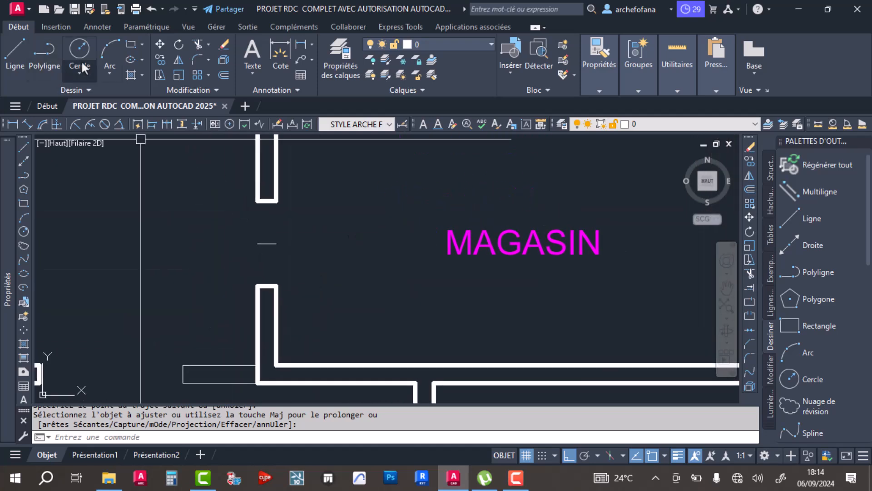
scroll(253, 213, "down", 6)
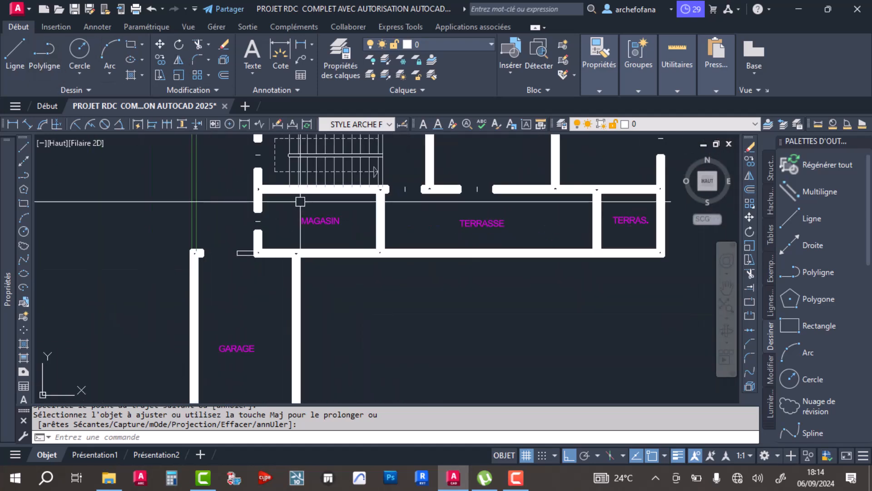
left_click(463, 42)
left_click(430, 210)
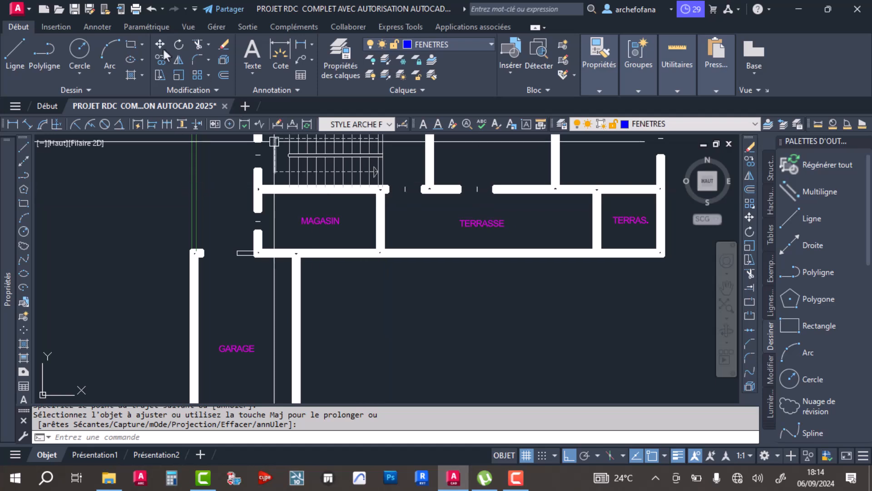
Draw a window rectangle corner to corner across the opening in the MAGASIN's outer wall.
left_click(131, 44)
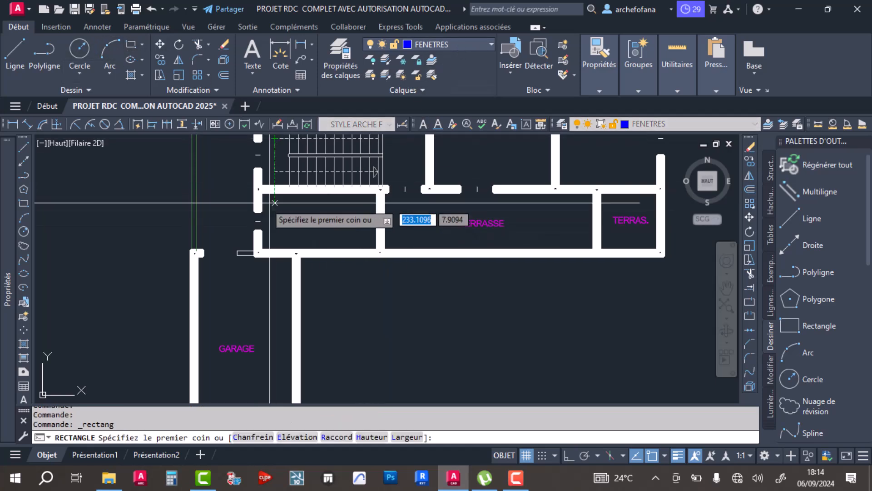
scroll(261, 209, "up", 5)
left_click(217, 238)
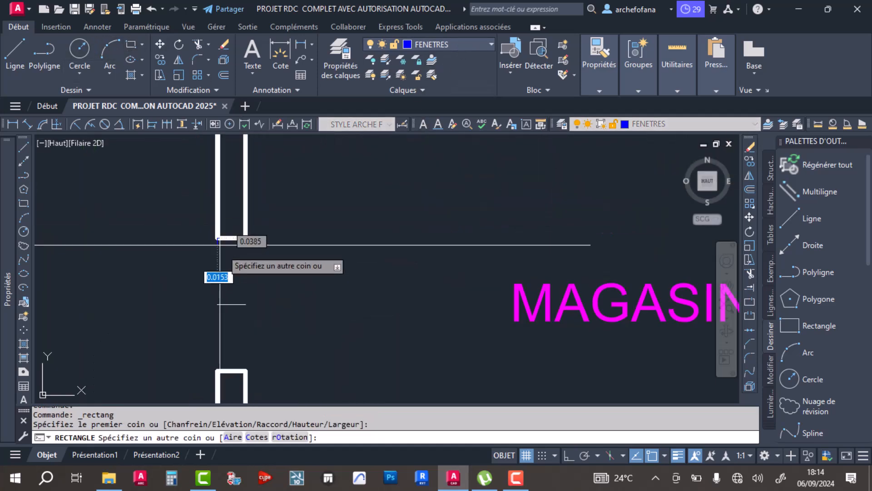
left_click(245, 370)
scroll(304, 207, "down", 5)
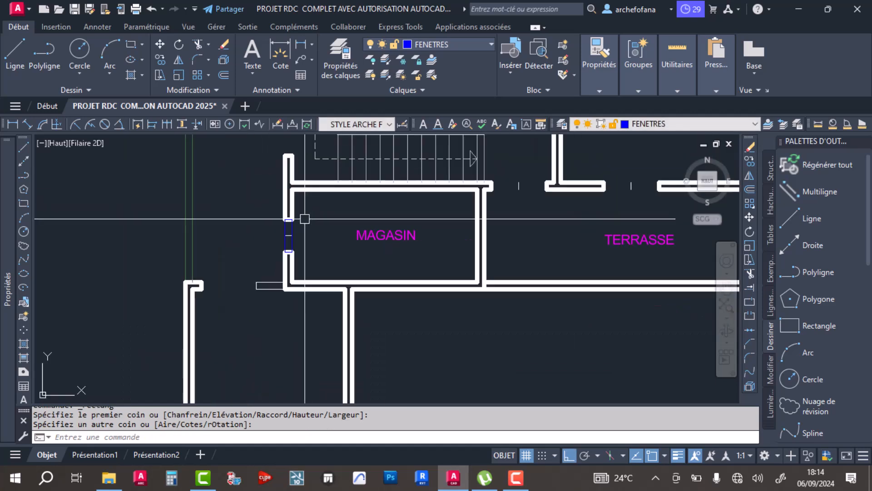
Draw a window rectangle corner to corner across the outer wall opening beside the staircase.
key("Return")
scroll(291, 273, "up", 6)
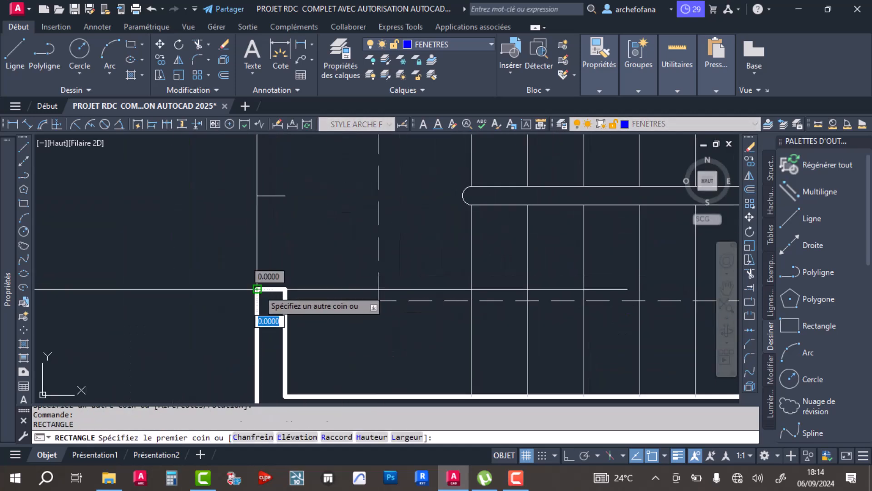
left_click(257, 288)
middle_click_drag(287, 200, 282, 293)
left_click(282, 195)
scroll(282, 194, "down", 5)
Draw a window rectangle across the opening in the outer wall of the CHAMBRE above the staircase.
scroll(255, 255, "up", 7)
key("Return")
left_click(254, 263)
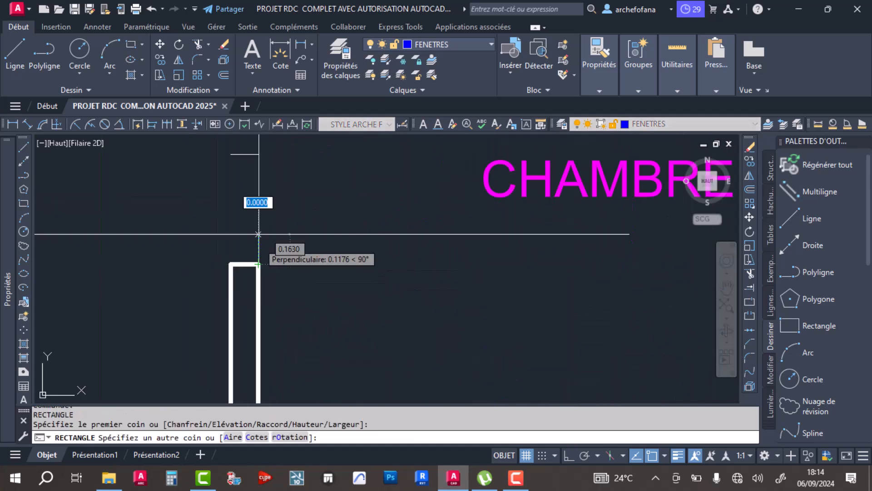
middle_click_drag(255, 238, 331, 364)
left_click(290, 210)
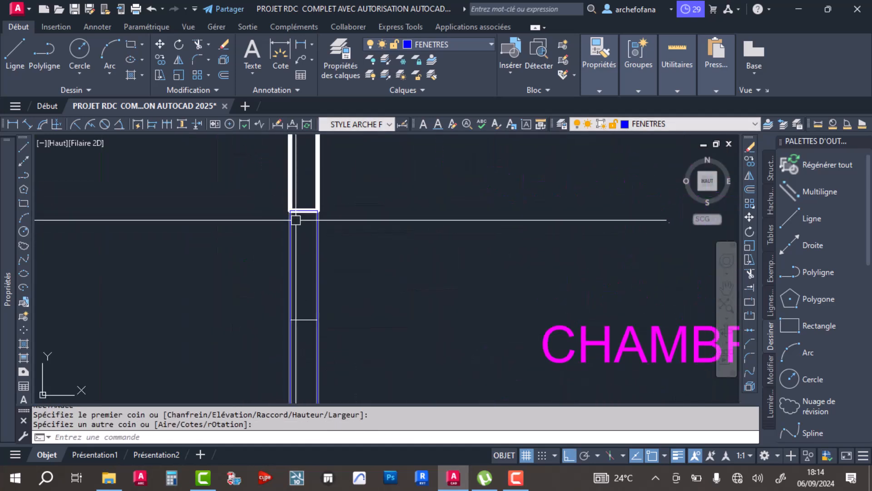
scroll(310, 269, "down", 4)
Draw a window rectangle corner to corner across the opening in the SDB's outer wall.
key("Return")
scroll(295, 182, "up", 8)
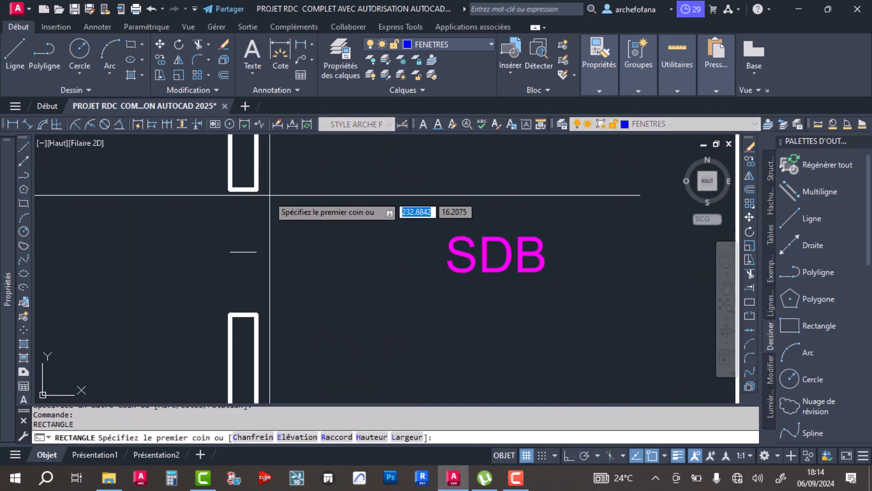
left_click(256, 190)
left_click(230, 314)
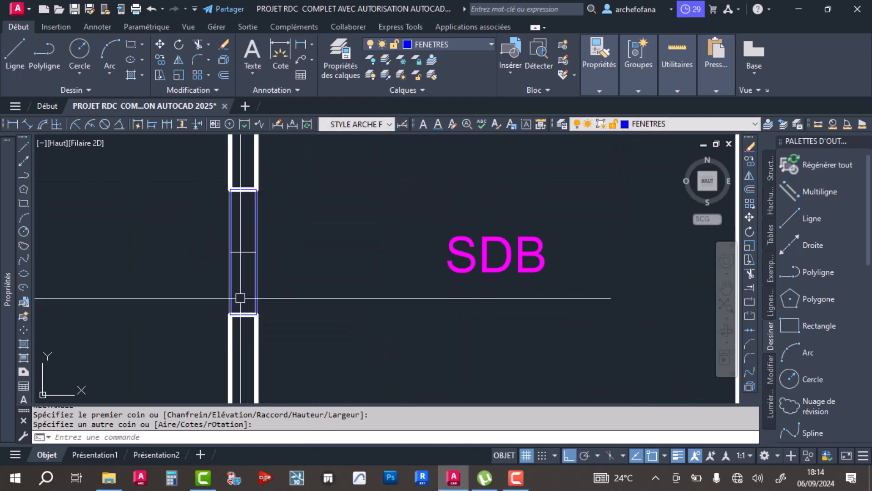
scroll(241, 297, "down", 7)
middle_click_drag(269, 226, 272, 265)
Draw window rectangles across the CHAMBRE PRINCIPALE's side-wall opening, 1.20 by 0.15, and its top-wall opening.
key("Return")
scroll(251, 233, "up", 7)
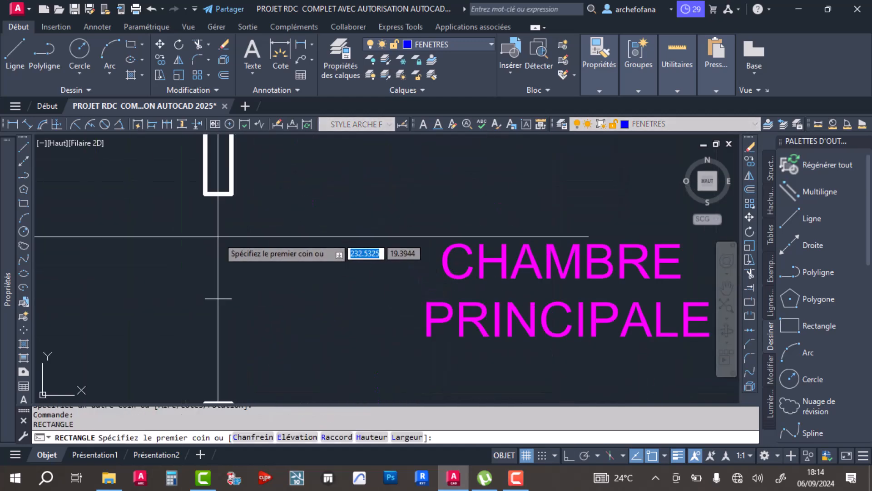
left_click(204, 194)
middle_click_drag(233, 363, 227, 268)
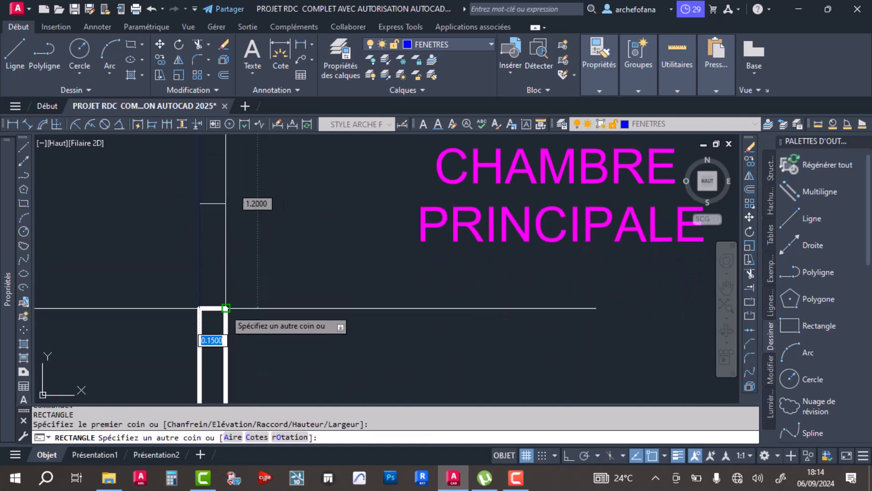
left_click(226, 308)
scroll(226, 308, "down", 5)
middle_click_drag(435, 237, 324, 236)
Draw a window rectangle across the top-wall opening above the thin partition between the two small rooms.
key("Return")
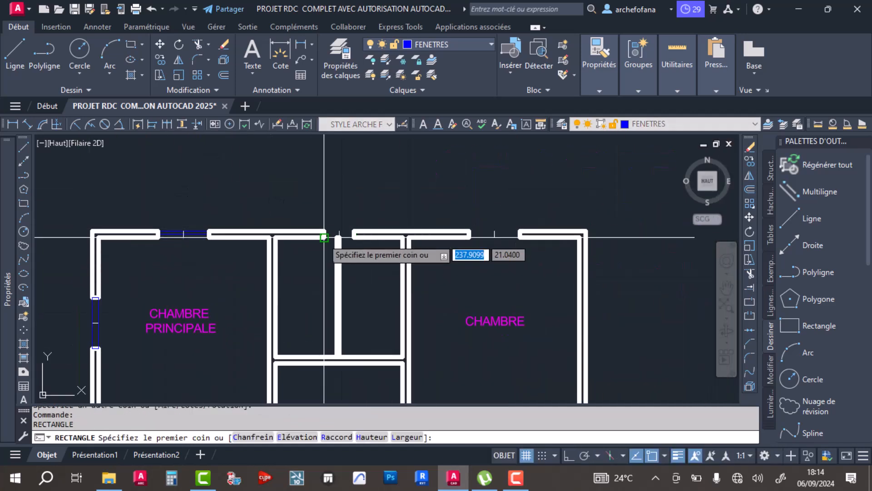
scroll(324, 236, "up", 5)
left_click(318, 196)
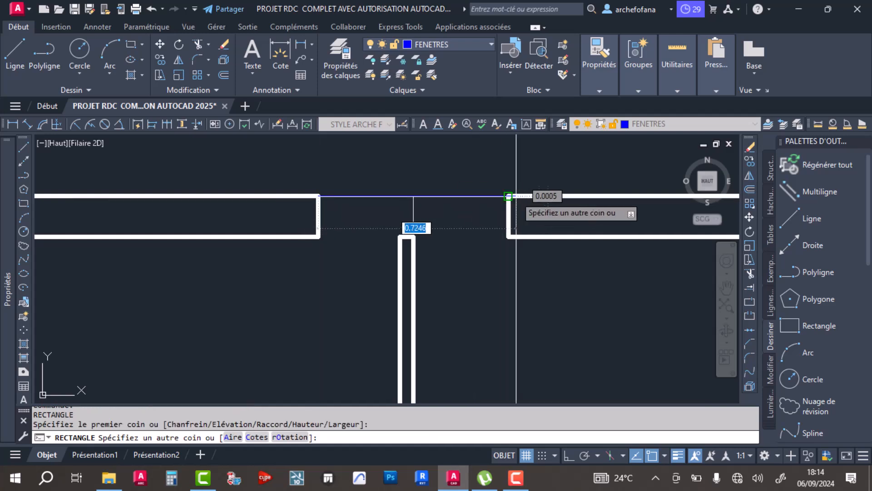
left_click(509, 236)
Copy the window above the partition, with its end lines and centre mark, horizontally along the wall to the left room.
left_click(274, 171)
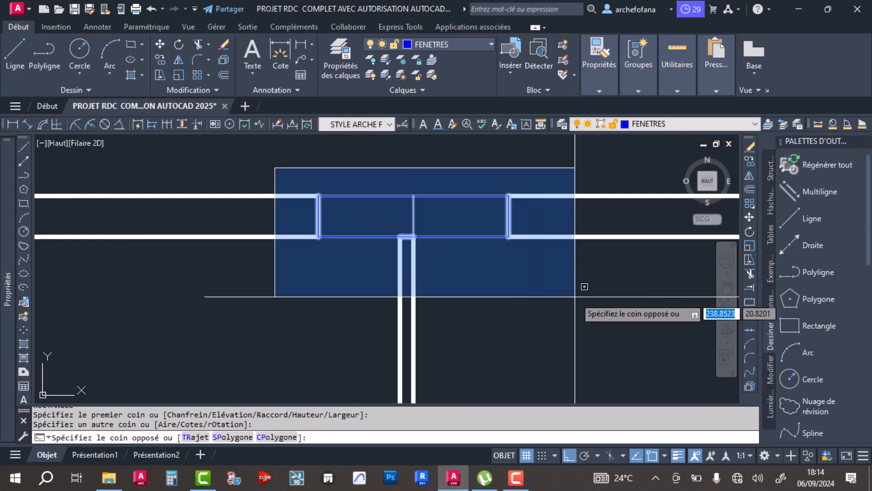
left_click(575, 347)
left_click(160, 59)
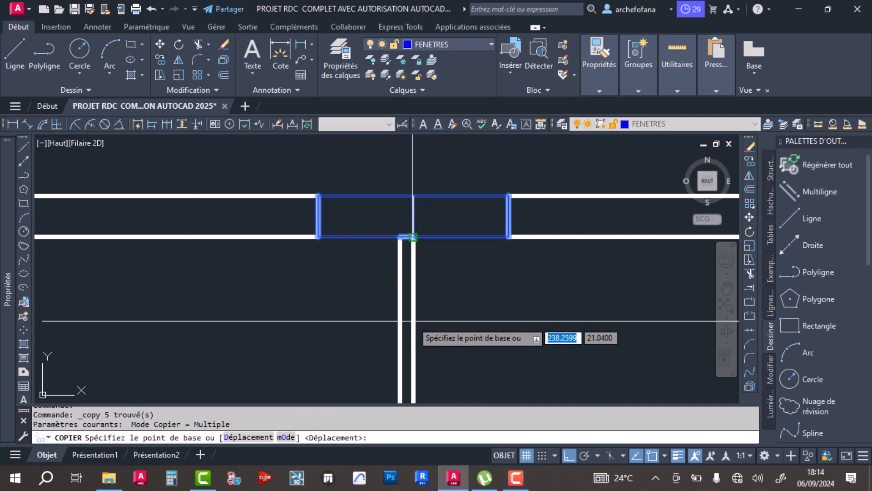
left_click(486, 329)
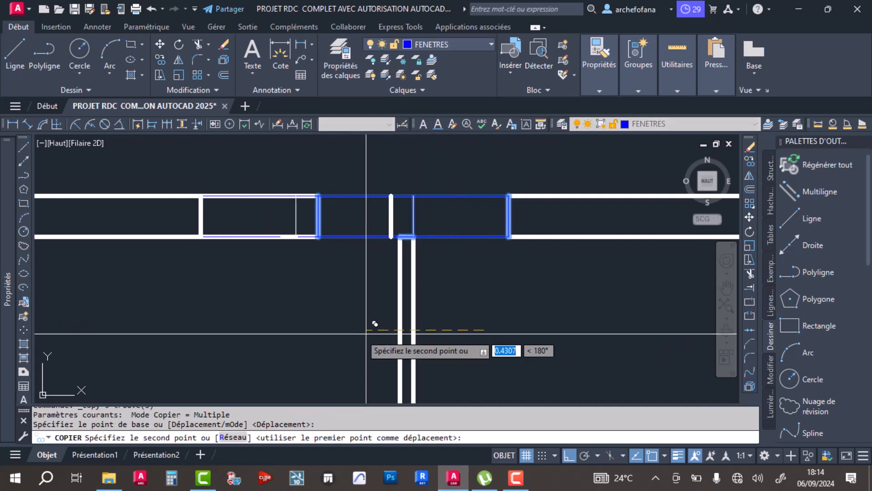
scroll(266, 335, "down", 2)
middle_click_drag(267, 335, 287, 322)
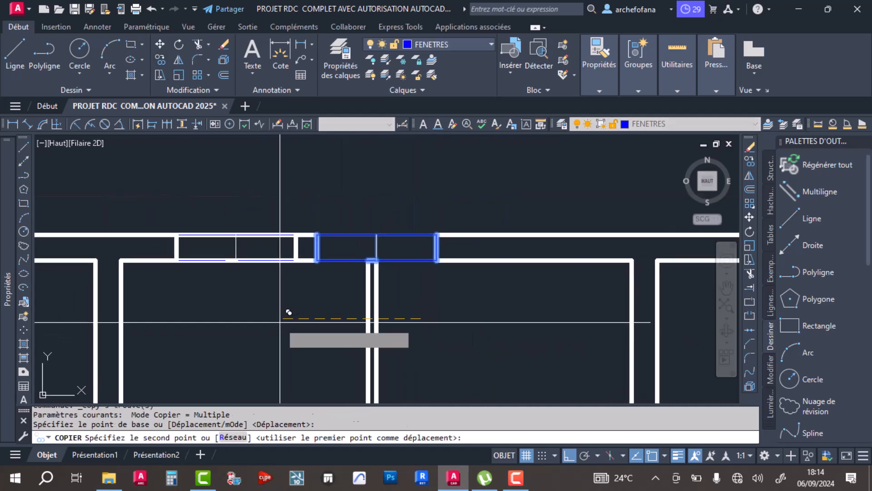
left_click(281, 322)
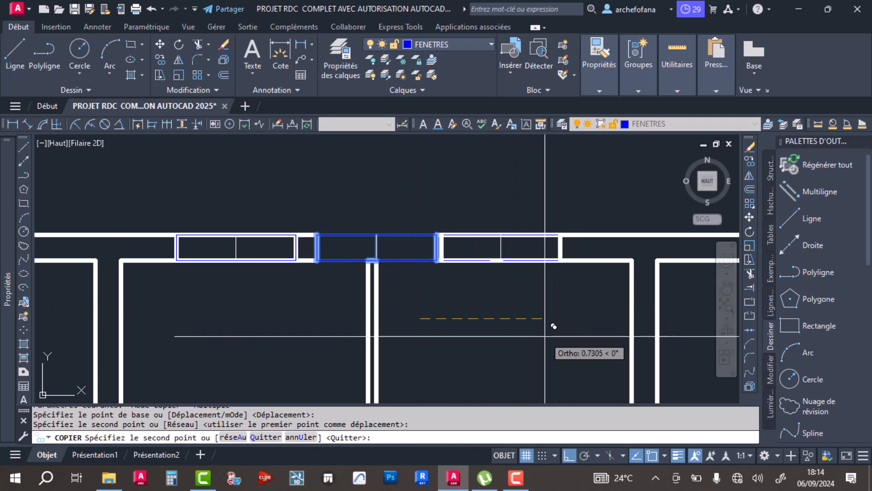
key("Return")
Move the original window with its end lines and centre mark horizontally to the right of the partition.
left_click(298, 207)
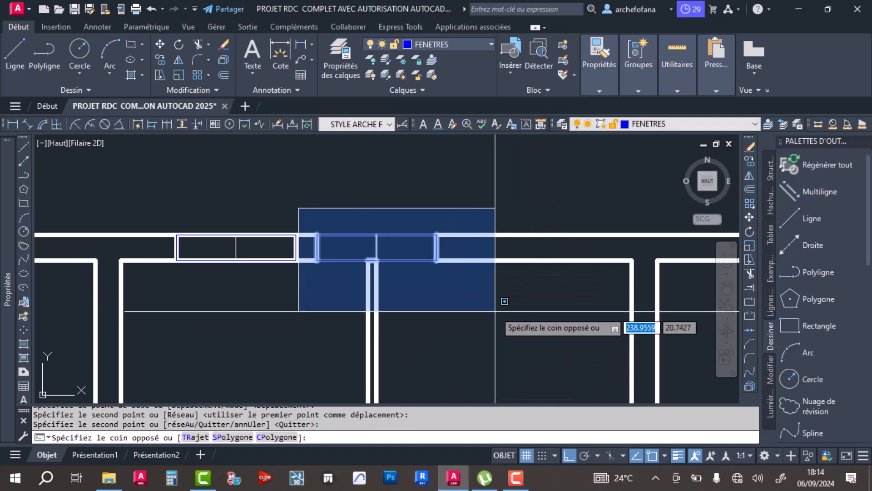
left_click(461, 311)
left_click(155, 45)
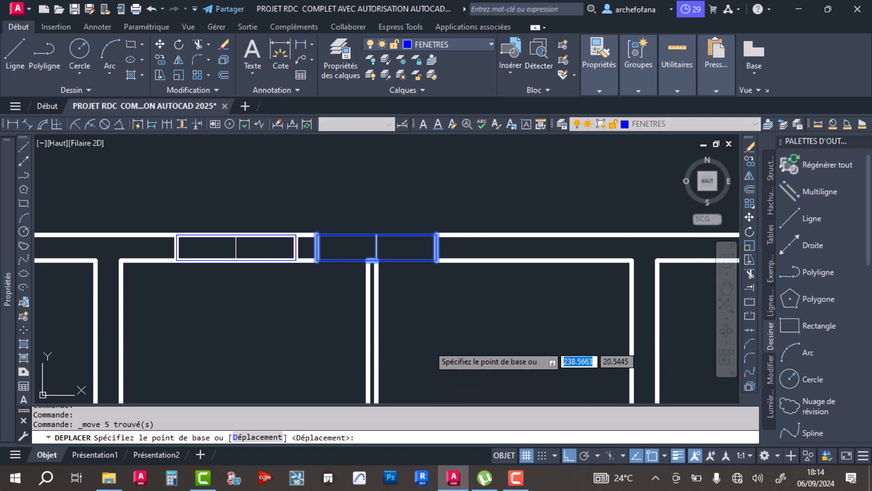
left_click(429, 344)
left_click(551, 330)
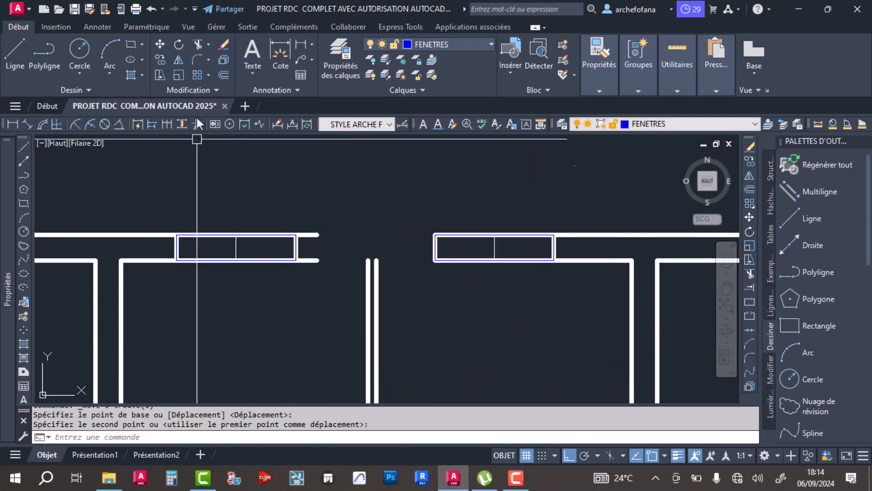
Try to fillet the outer wall's top line with the left window's end line, and undo the fillet.
left_click(198, 59)
left_click(167, 236)
left_click(174, 250)
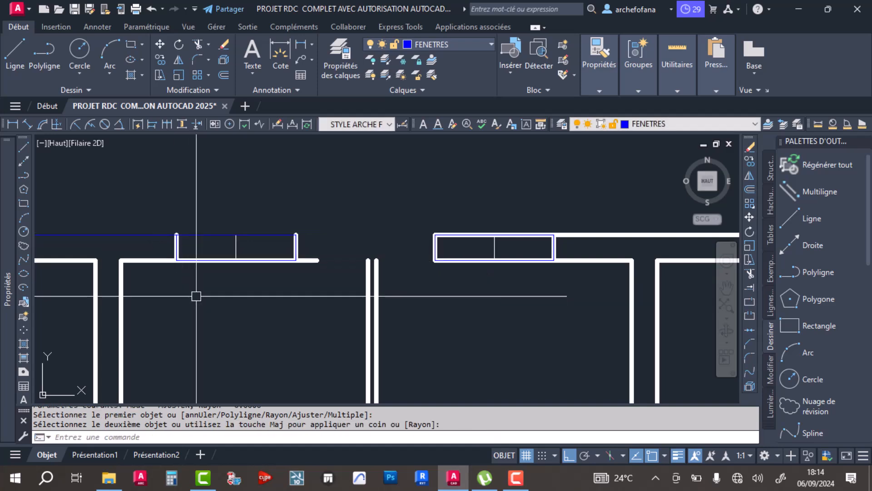
scroll(187, 273, "down", 4)
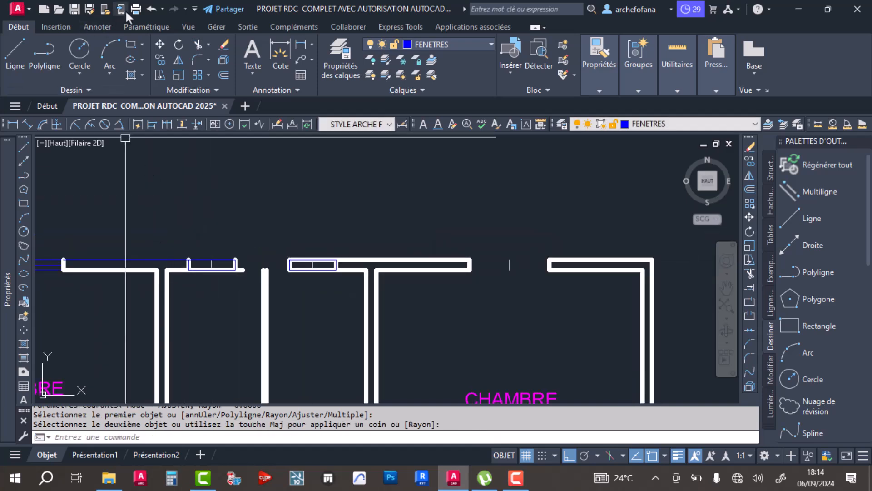
left_click(150, 7)
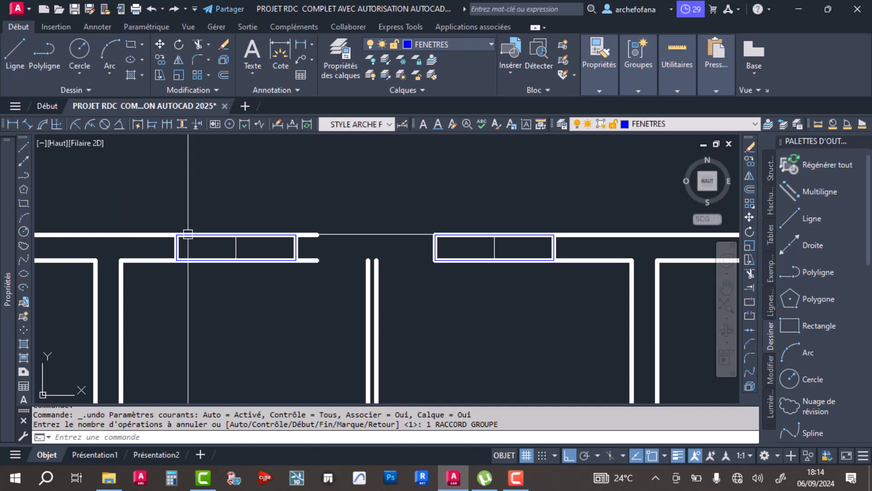
Stretch the left window rectangle's outer edge inward, away from the wall's end line.
left_click(177, 259)
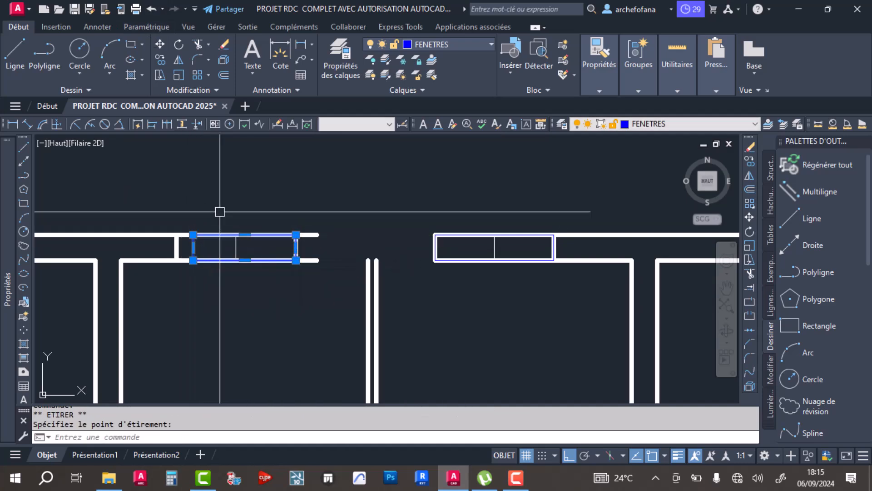
key("Escape")
middle_click_drag(213, 250, 313, 251)
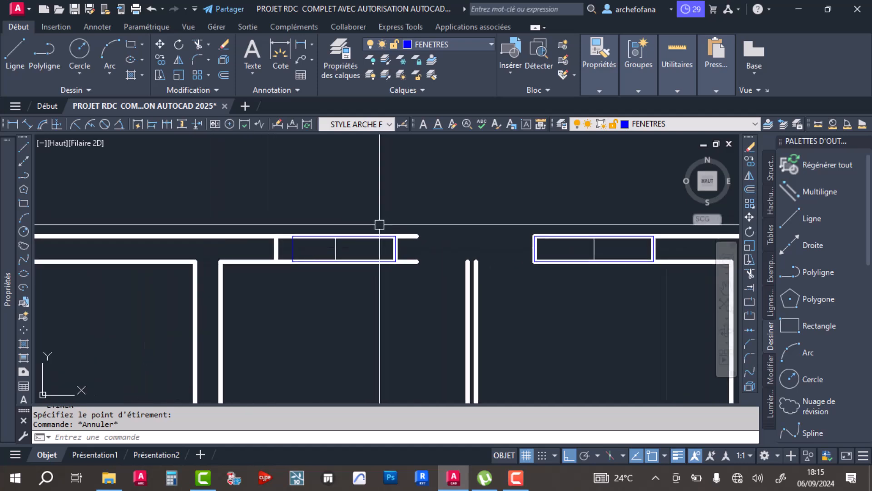
scroll(338, 241, "up", 2)
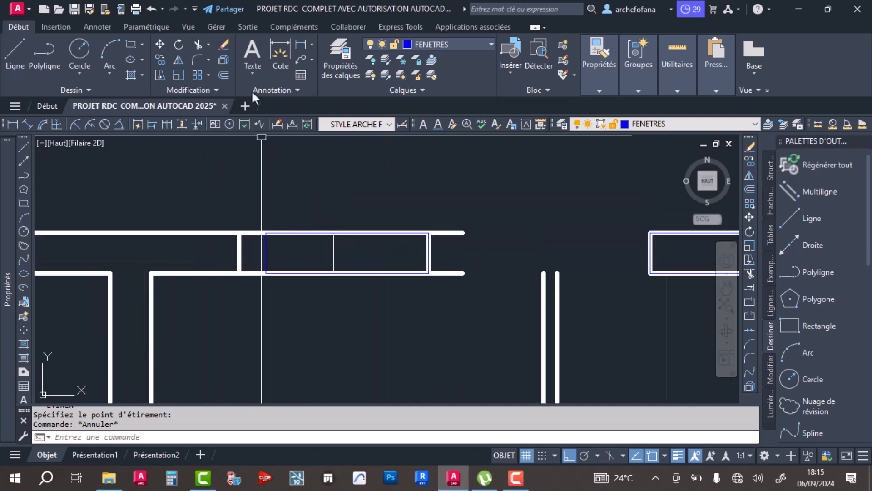
Trim the top and bottom wall lines between the end line and the left window rectangle's shortened edge.
left_click(198, 41)
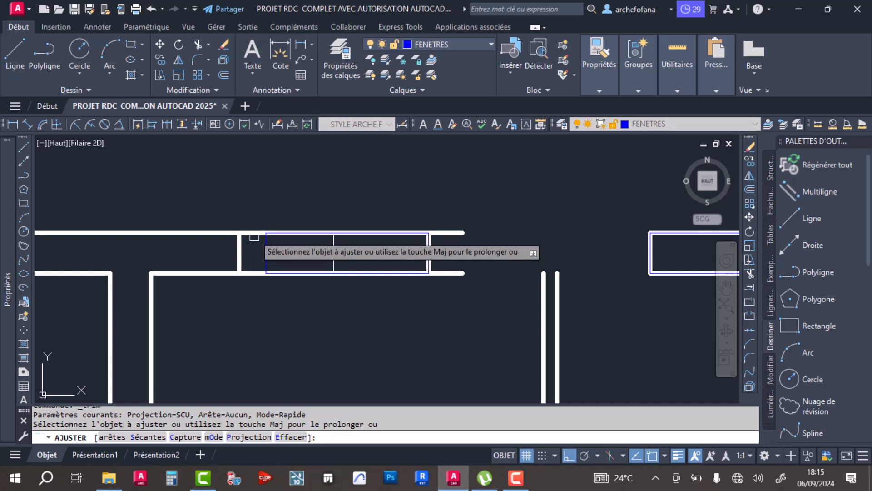
left_click(254, 233)
left_click(254, 272)
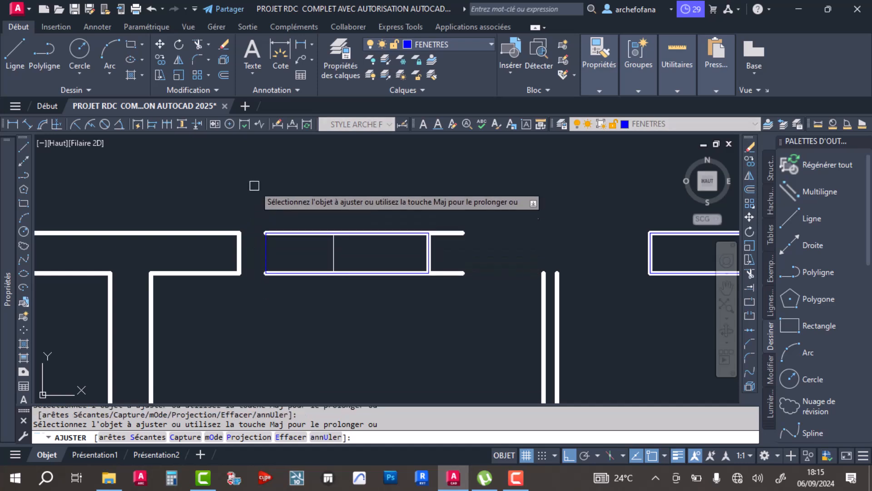
key("Return")
Stretch the left window rectangle's shortened edge back to the wall's end line.
left_click(270, 250)
left_click(265, 233)
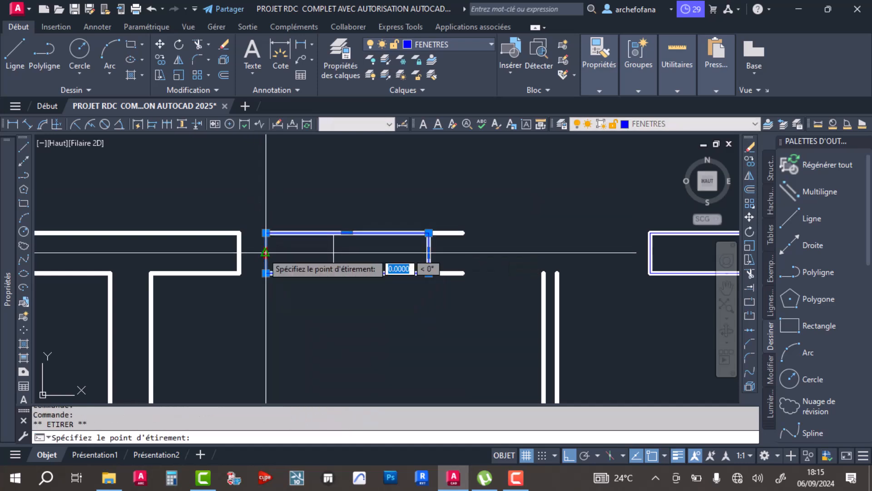
key("Escape")
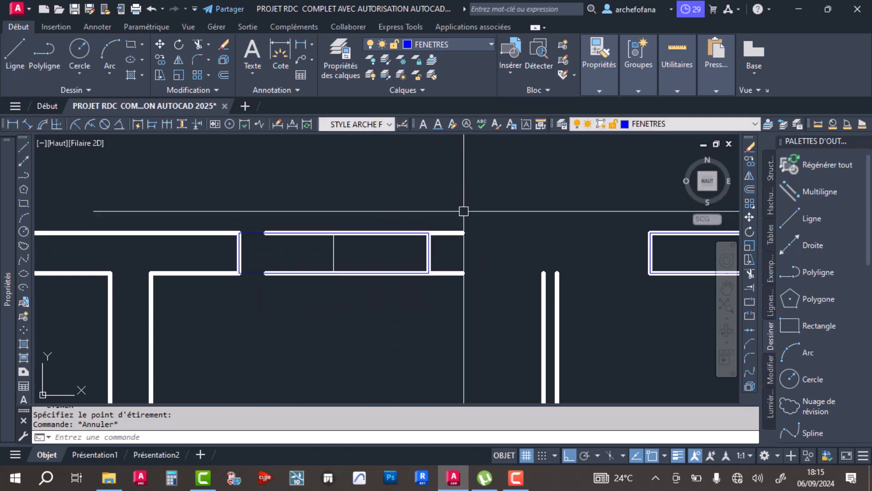
key("Escape")
Stretch the right window rectangle's left edge inward, away from the wall's end line.
middle_click_drag(461, 206, 335, 209)
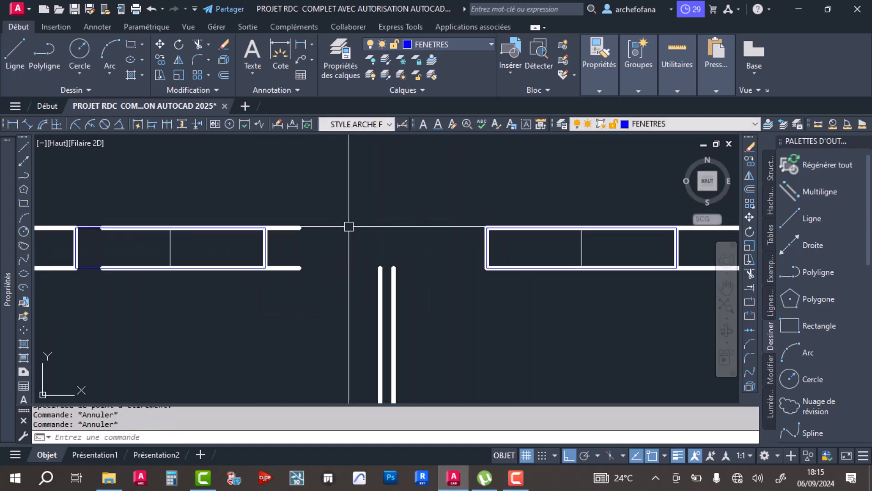
middle_click_drag(526, 247, 377, 227)
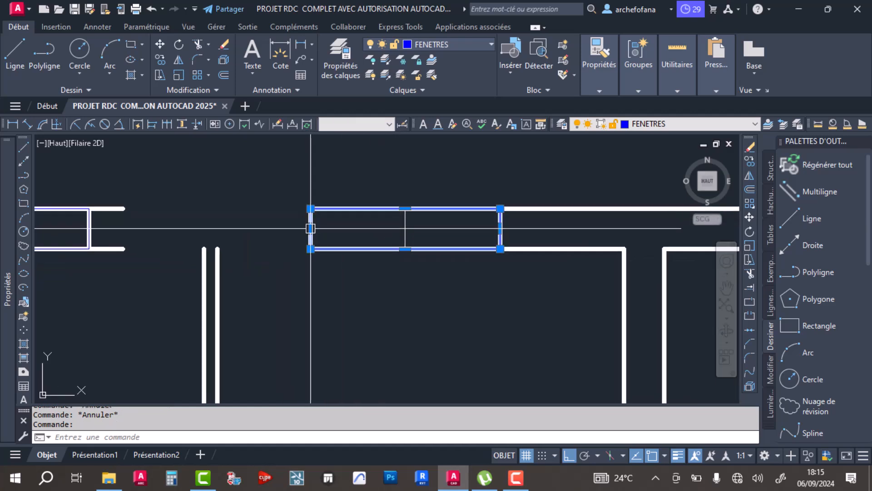
left_click(329, 230)
scroll(301, 200, "down", 2)
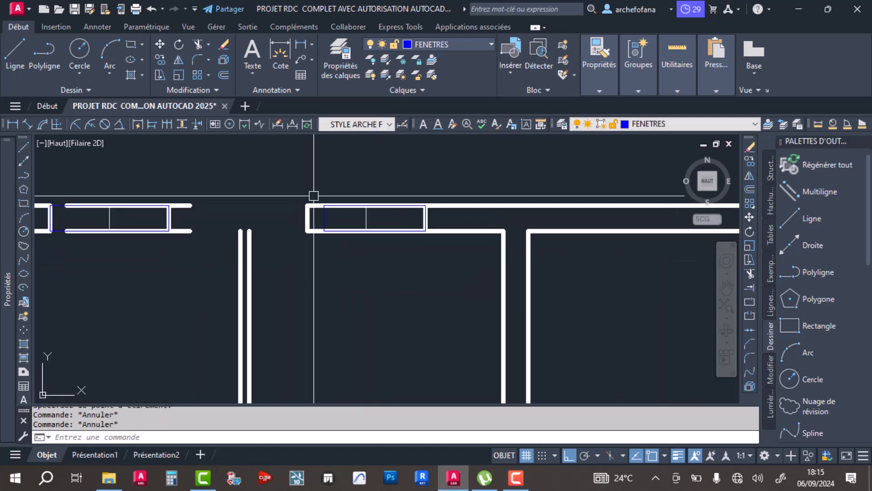
scroll(316, 200, "up", 4)
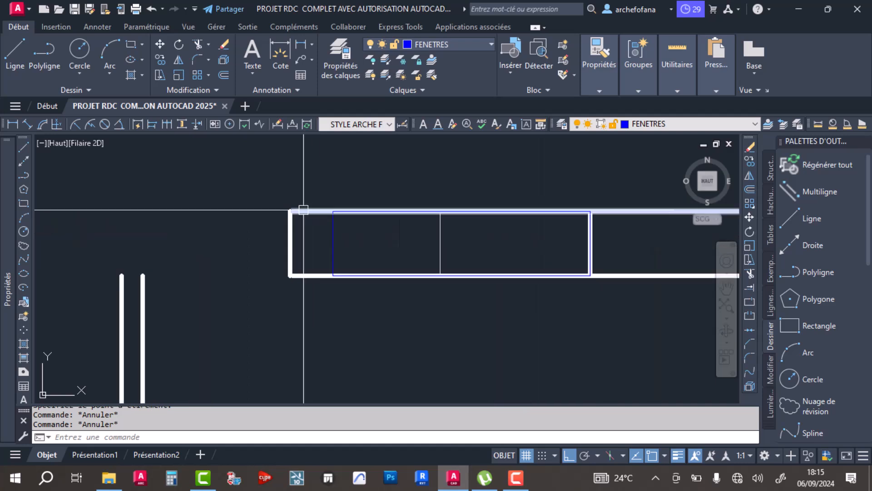
scroll(285, 201, "down", 2)
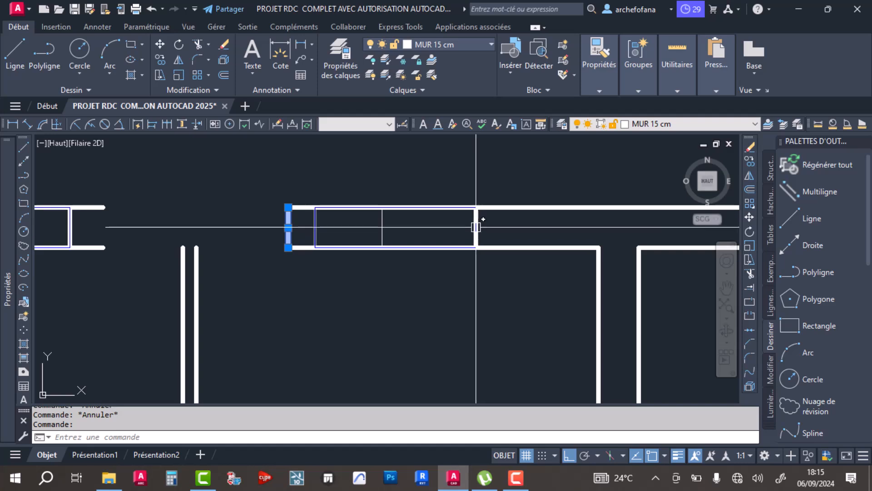
Stretch the right window rectangle's other end edge inward, away from the wall's end line on that side.
double_click(458, 227)
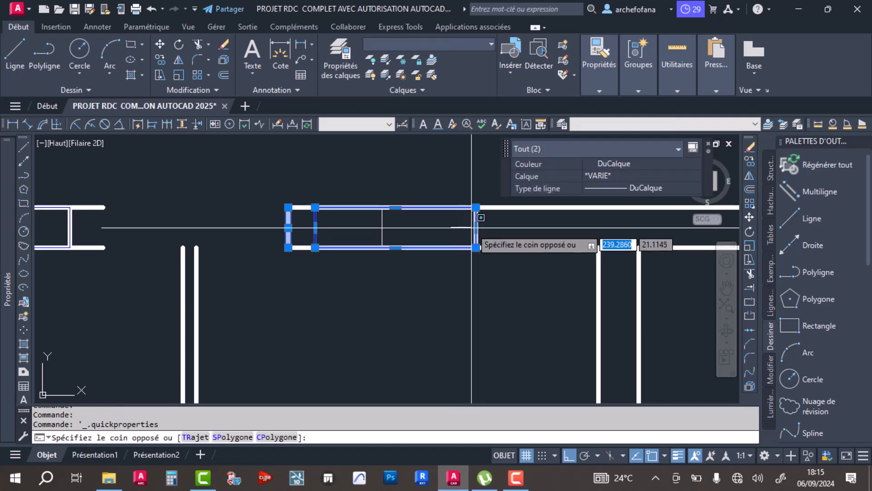
left_click(472, 228)
left_click(476, 228)
left_click(461, 227)
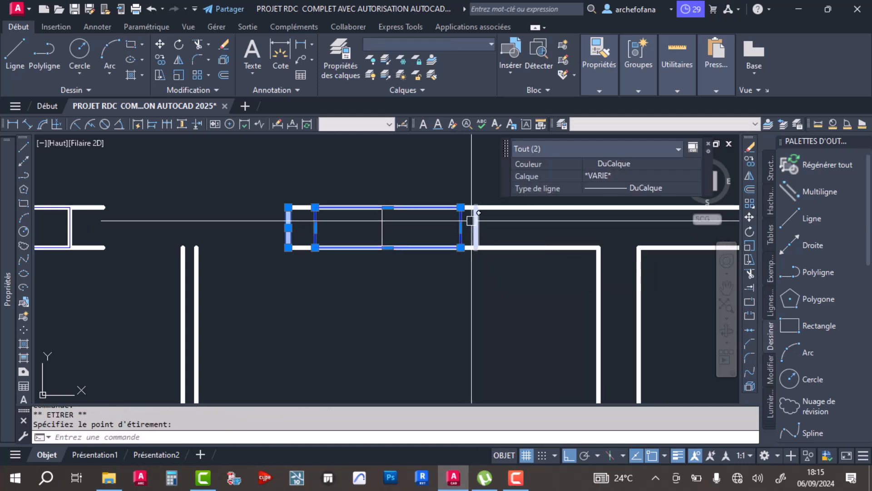
Trim the top and bottom wall lines between the right opening's two end lines and erase the leftover bottom segment.
left_click(466, 219)
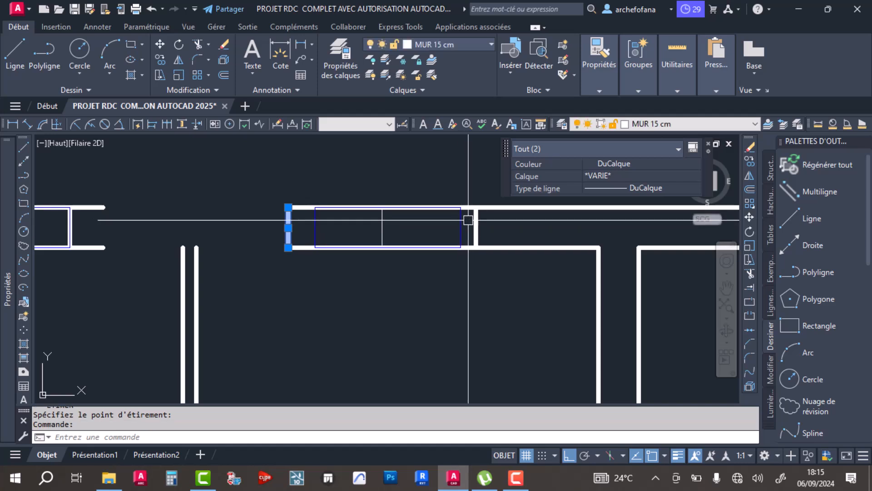
left_click(476, 221)
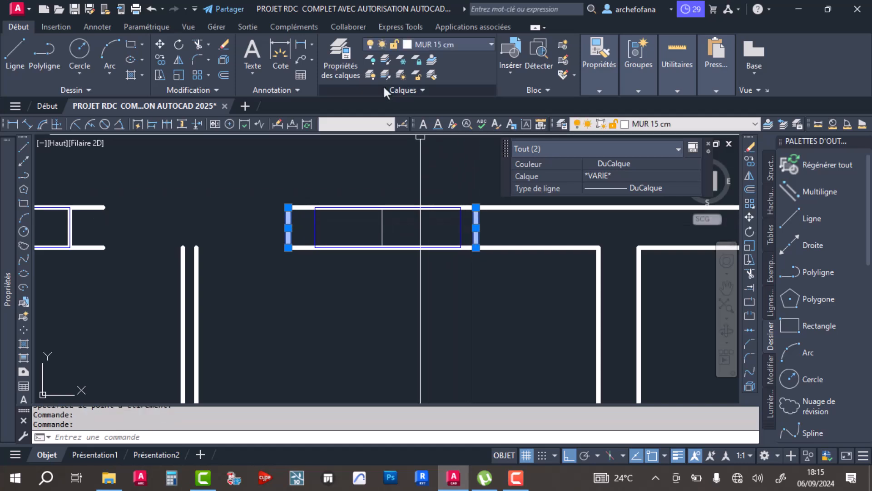
left_click(203, 45)
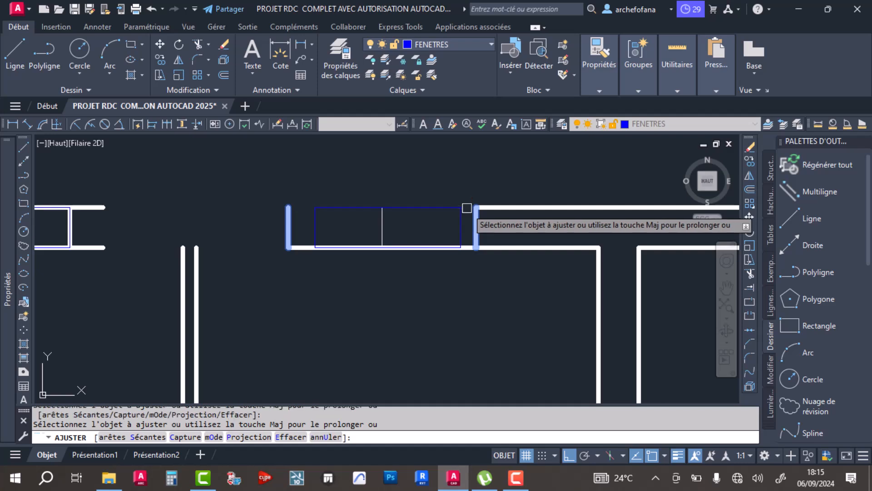
left_click(466, 248)
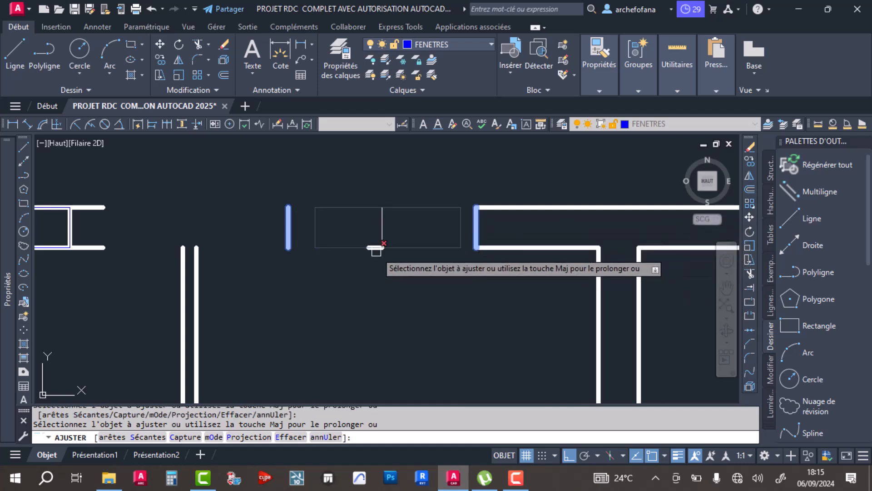
left_click_drag(362, 236, 403, 267)
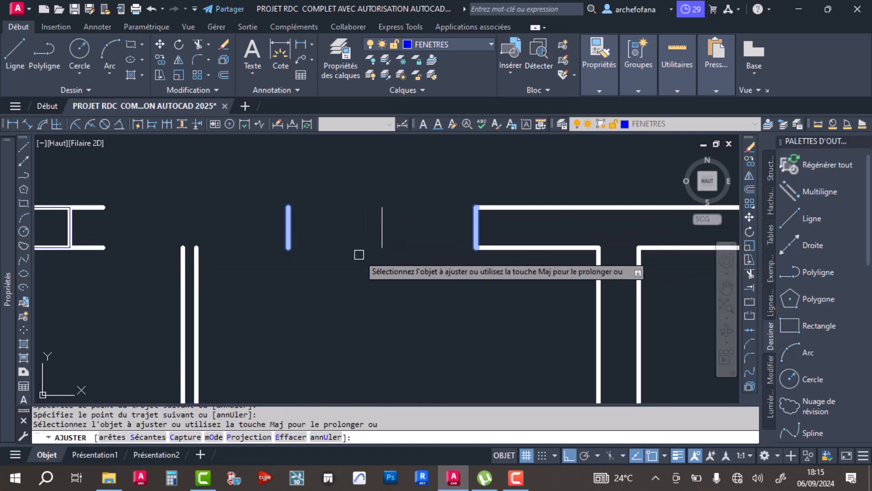
key("ctrl+z")
key("Escape")
left_click(370, 245)
key("Delete")
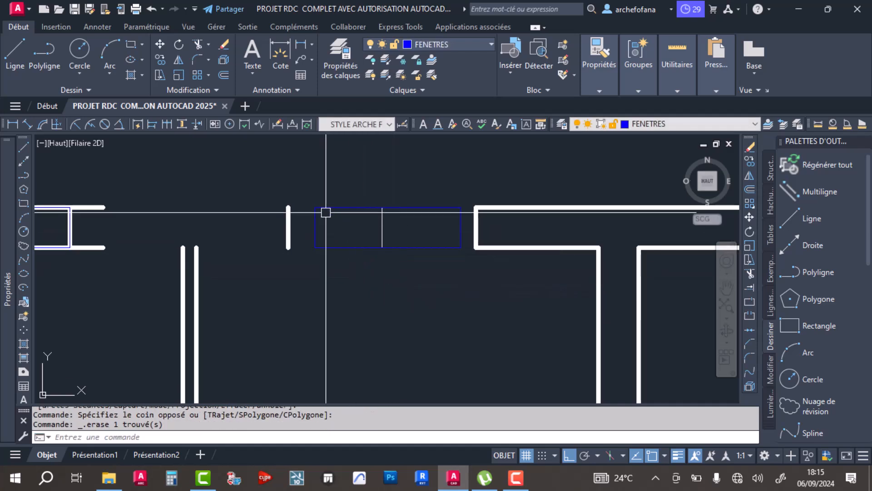
Stretch the left window rectangle's right edge inward, away from the wall's end line.
middle_click_drag(244, 246, 294, 250)
middle_click_drag(139, 231, 268, 227)
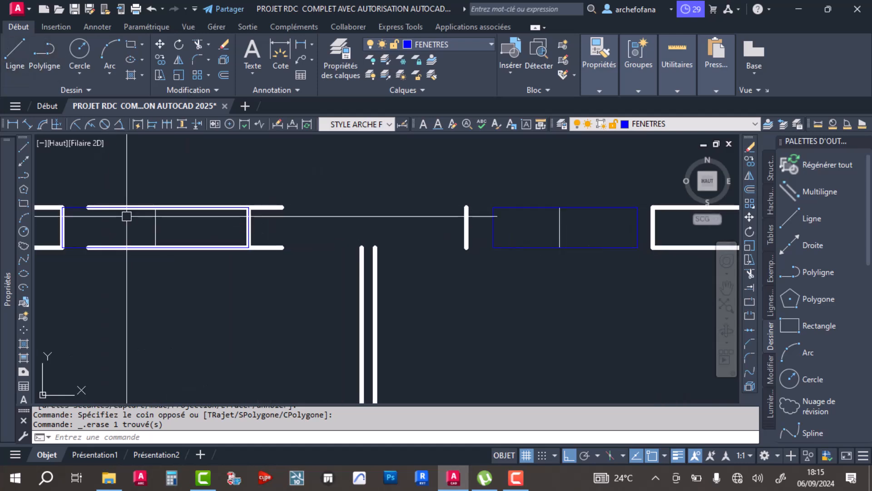
middle_click_drag(125, 214, 198, 207)
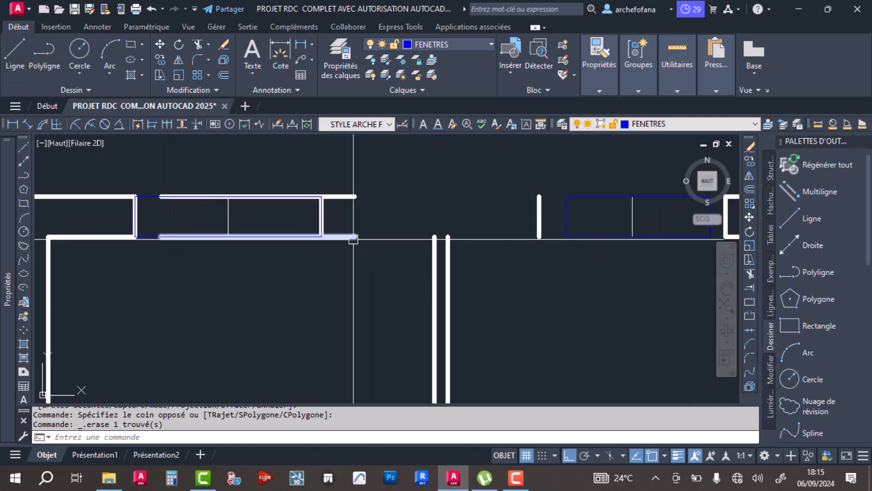
left_click(322, 223)
left_click(321, 236)
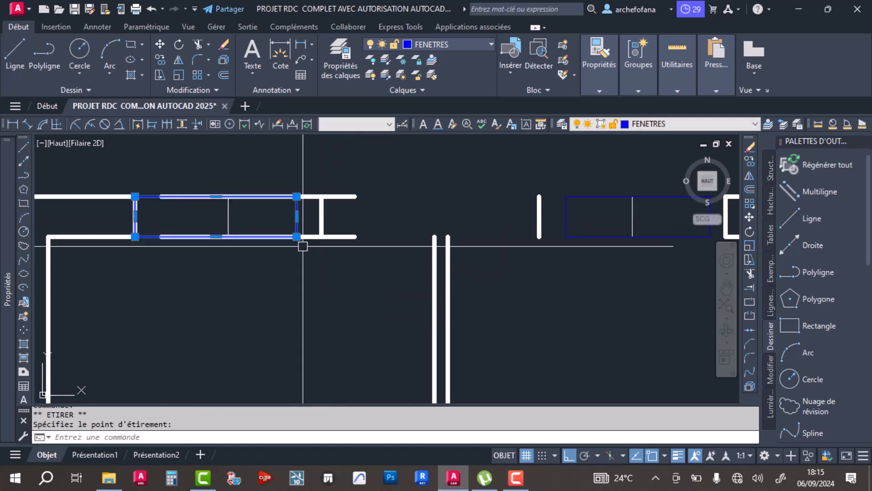
key("Escape")
key("Escape")
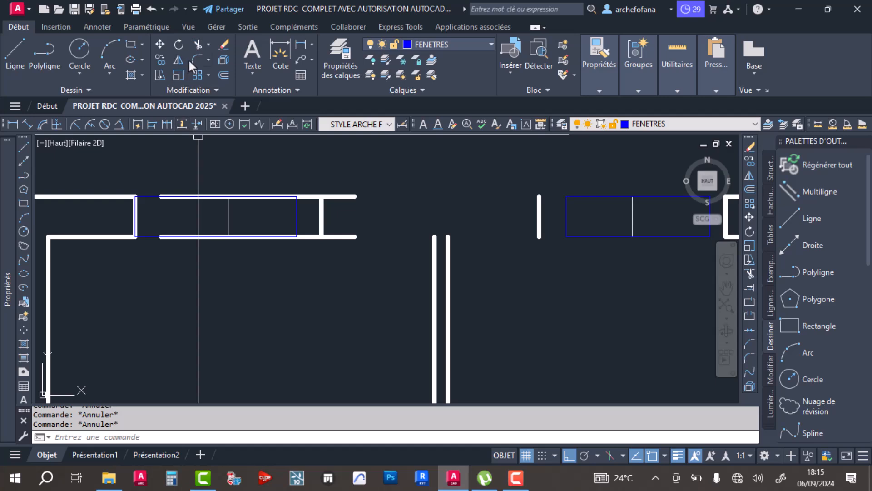
Fillet the outer wall's bottom line with the partition's left line to form a square corner.
left_click(196, 59)
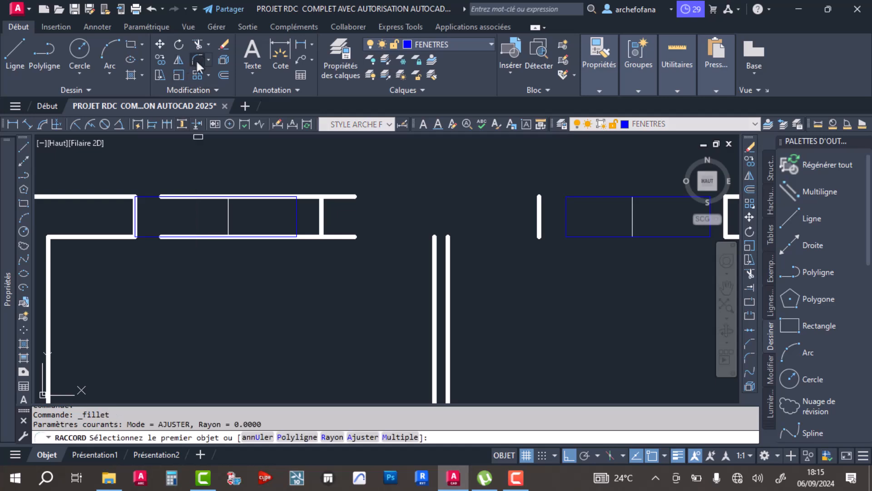
left_click(341, 236)
left_click(433, 260)
key("Return")
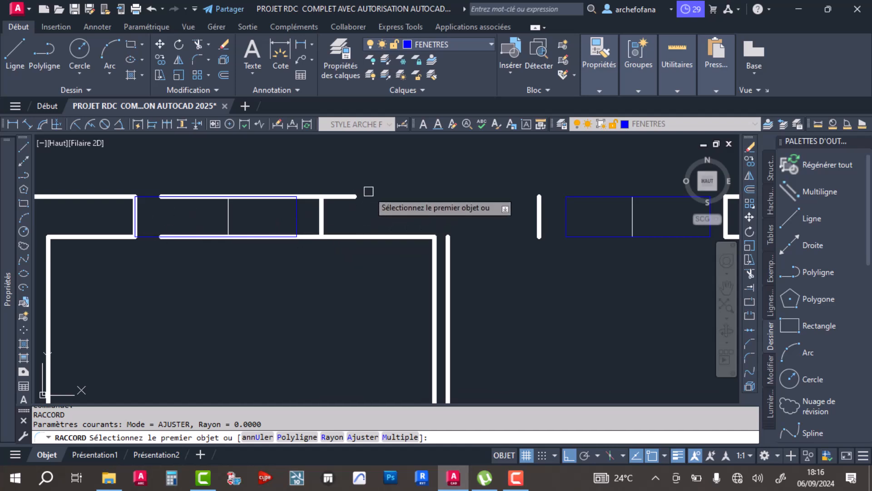
key("Escape")
Stretch the top wall line to span between the two openings' facing end lines, and shorten the bottom line to the left opening's end line.
left_click(352, 199)
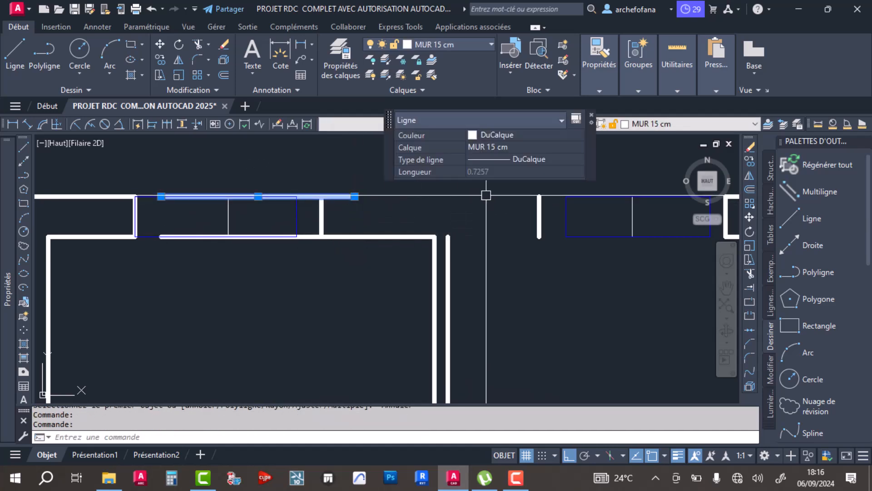
left_click(355, 196)
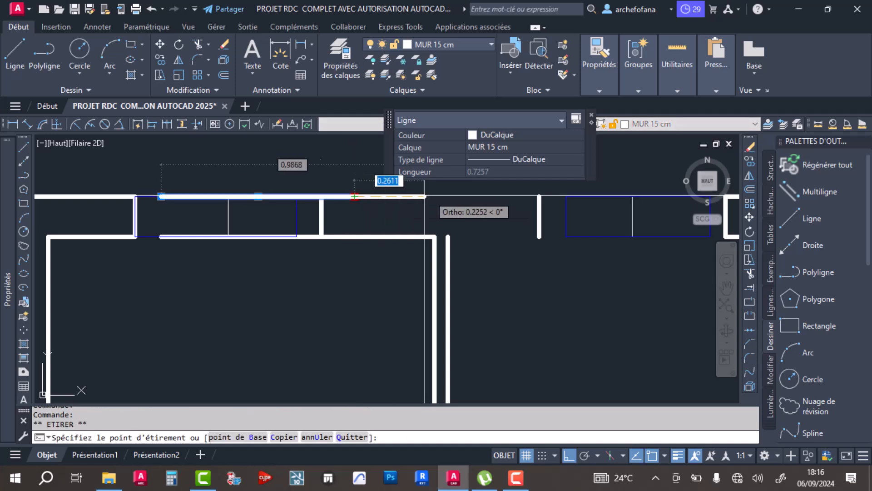
left_click(537, 197)
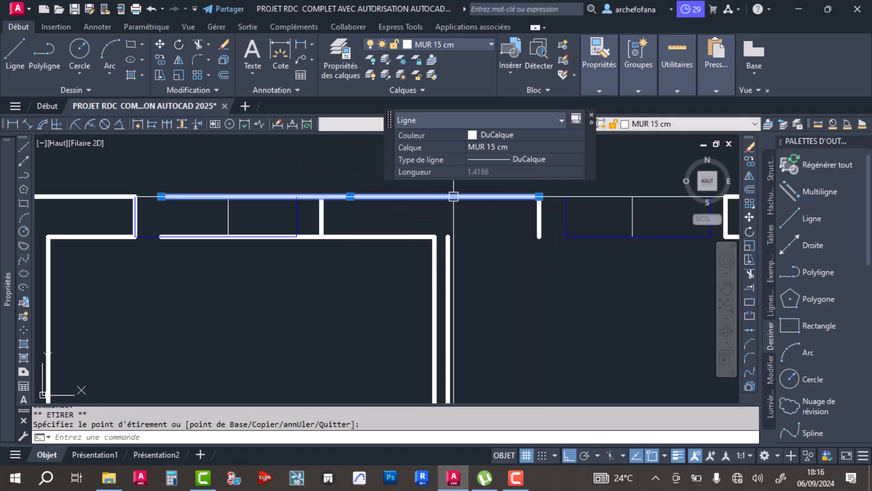
left_click(161, 197)
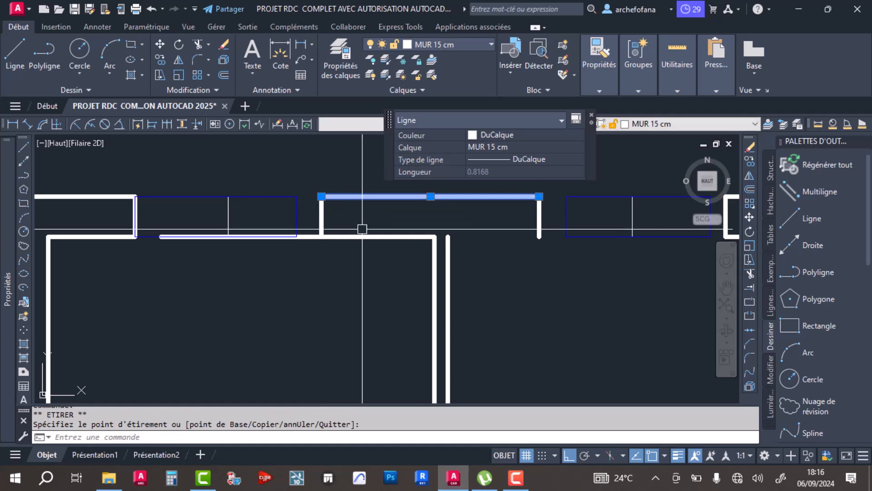
key("Escape")
left_click(161, 236)
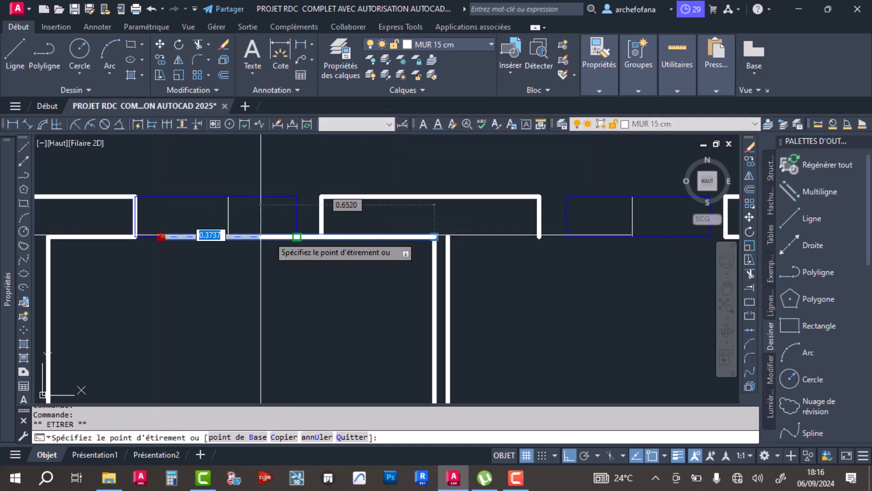
key("Escape")
Stretch the left window rectangle's right edge back to the wall's end line and erase the leftover bottom wall segment.
left_click(297, 217)
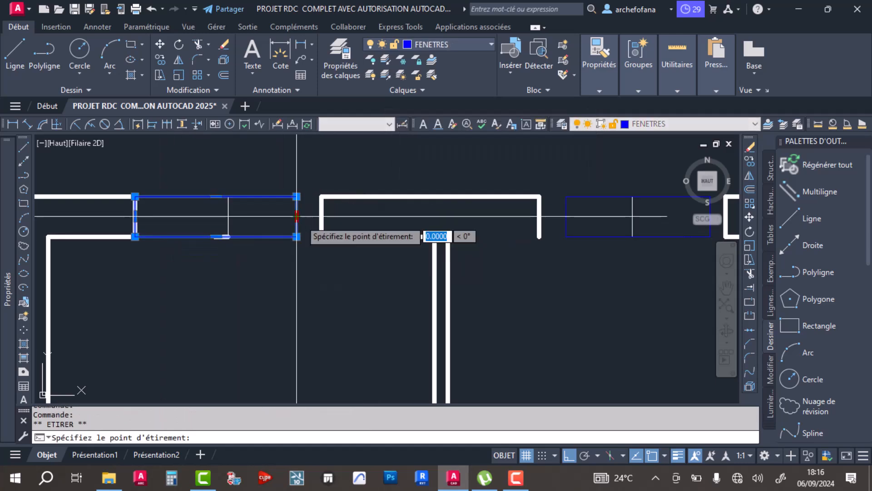
left_click(320, 216)
key("Escape")
left_click(222, 236)
left_click(245, 260)
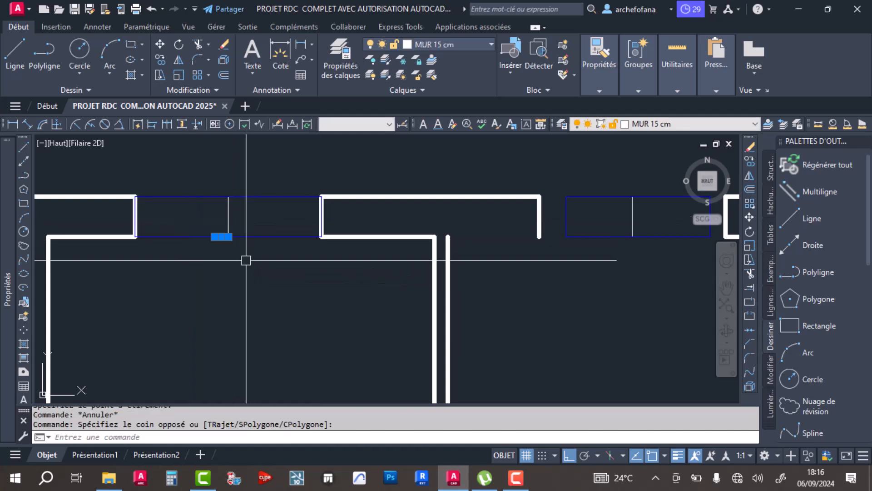
key("Delete")
Draw a line from the right opening's left end line to the partition's right line, and match its properties to the wall line.
scroll(233, 231, "down", 3)
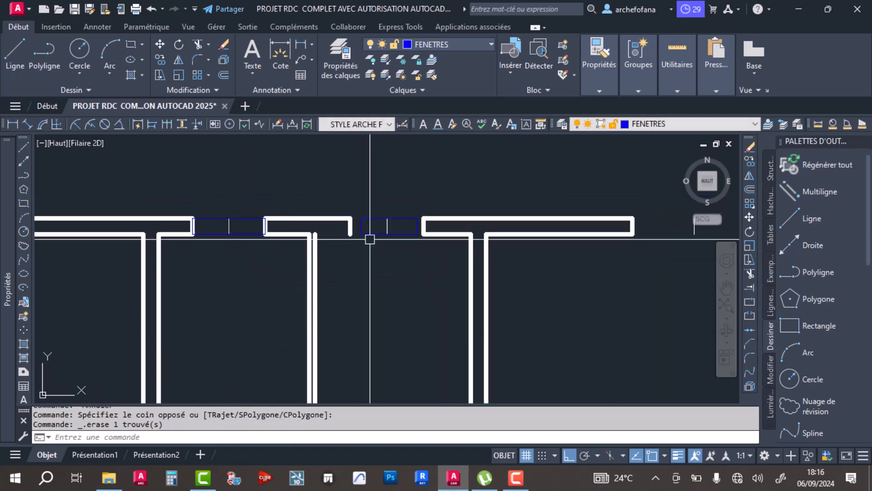
scroll(362, 243, "up", 4)
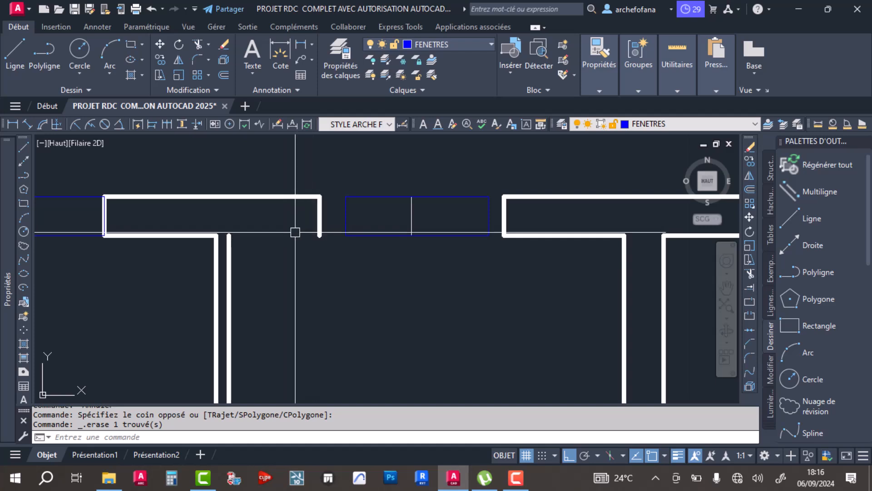
left_click(16, 59)
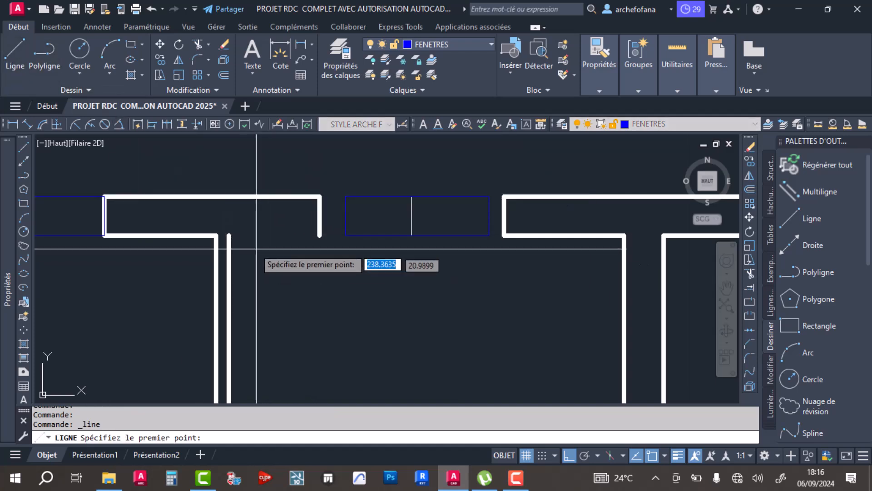
left_click(319, 236)
key("Return")
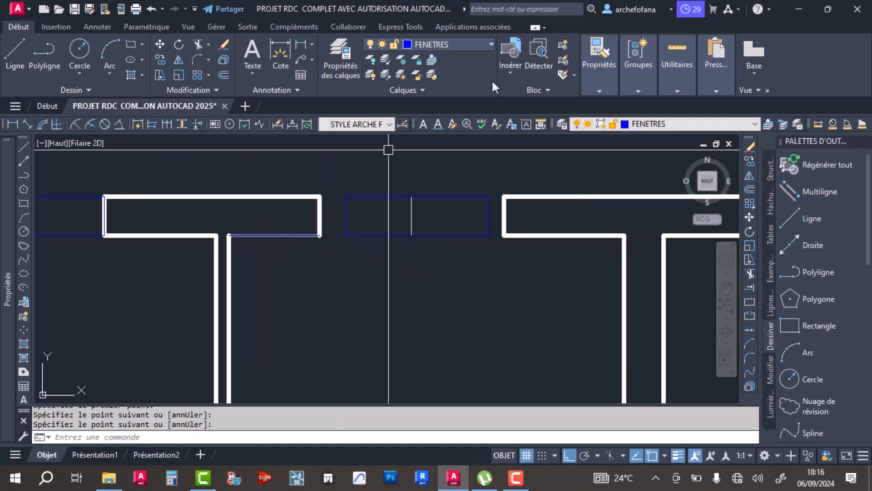
mouse_move(602, 82)
left_click(586, 131)
left_click(284, 197)
left_click(297, 218)
left_click(281, 269)
Stretch both end edges of the right window rectangle out to the opening's wall end lines.
scroll(382, 263, "down", 4)
middle_click_drag(432, 253, 411, 261)
scroll(345, 260, "up", 6)
left_click(332, 233)
left_click(333, 233)
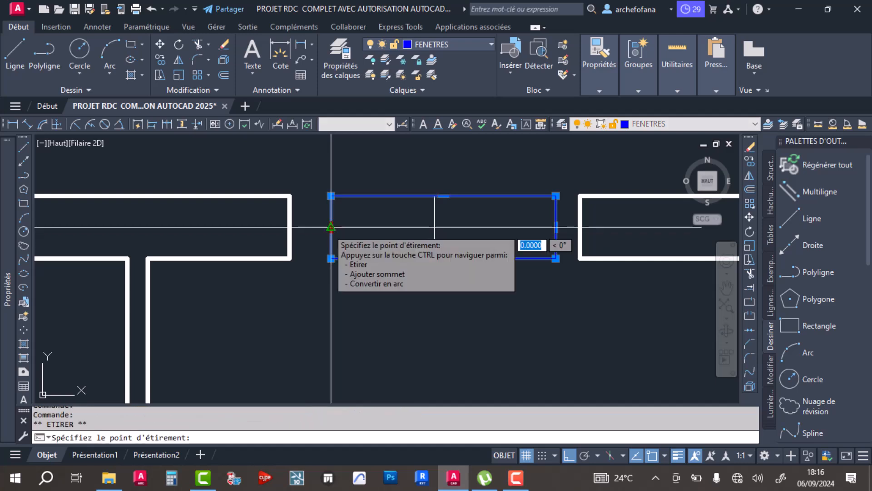
left_click(290, 228)
left_click(555, 227)
left_click(580, 227)
Draw a window rectangle filling the opening in the outer wall above the CHAMBRE label, from corner to opposite corner.
scroll(433, 267, "down", 7)
middle_click_drag(553, 279, 383, 285)
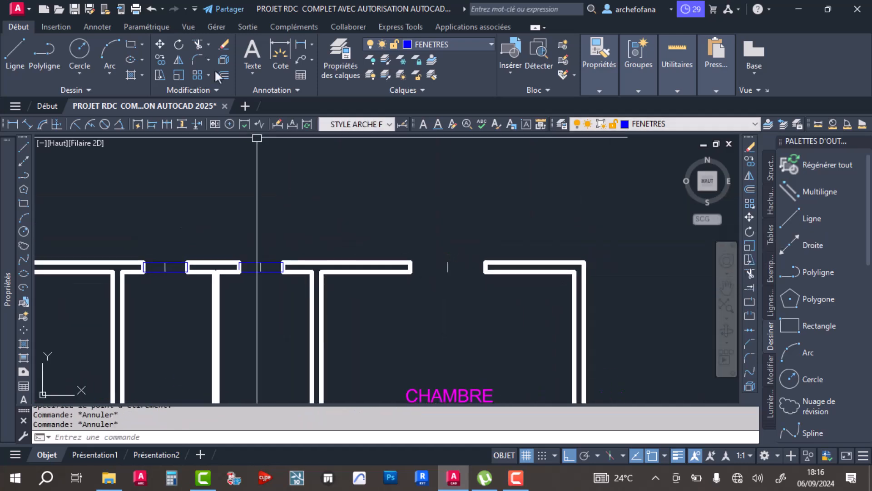
left_click(132, 41)
scroll(409, 263, "up", 6)
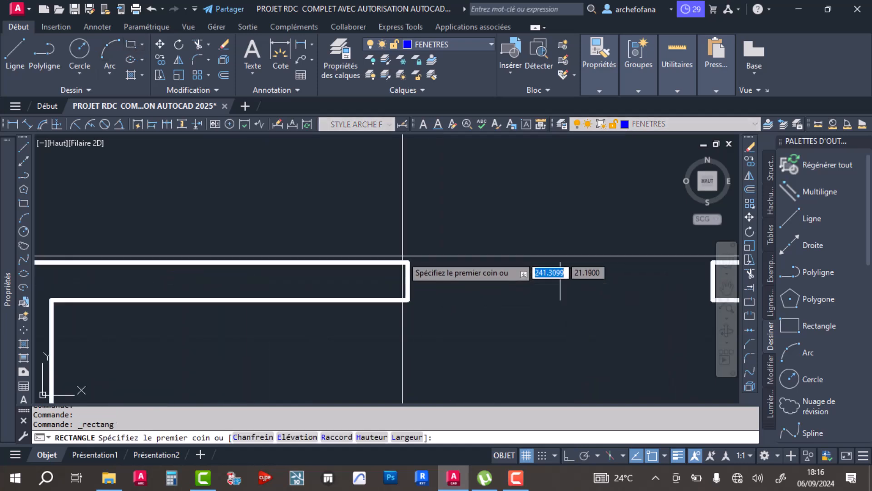
left_click(407, 262)
middle_click_drag(408, 263, 216, 247)
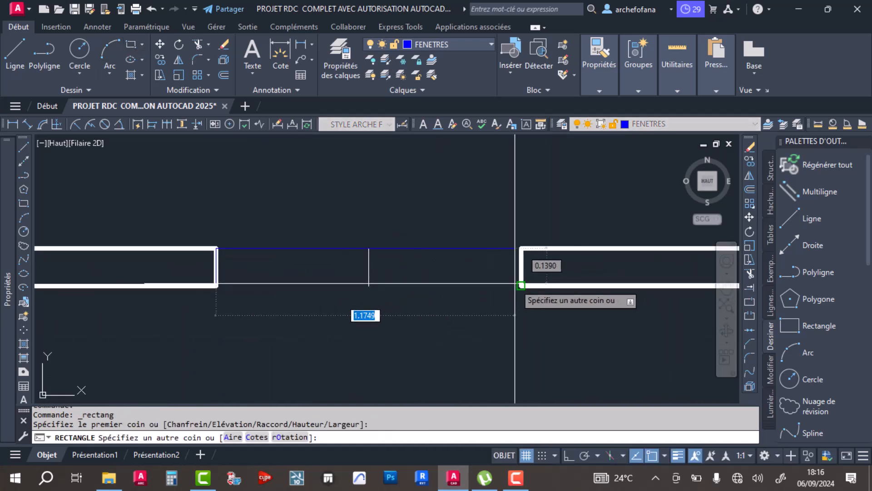
left_click(521, 285)
Draw a window rectangle filling the outer-wall opening of the small room between CHAMBRE and SALON, from corner to opposite corner.
scroll(427, 289, "down", 8)
key("Return")
scroll(539, 339, "up", 2)
middle_click_drag(530, 364, 494, 209)
middle_click_drag(492, 317, 486, 251)
scroll(441, 253, "up", 4)
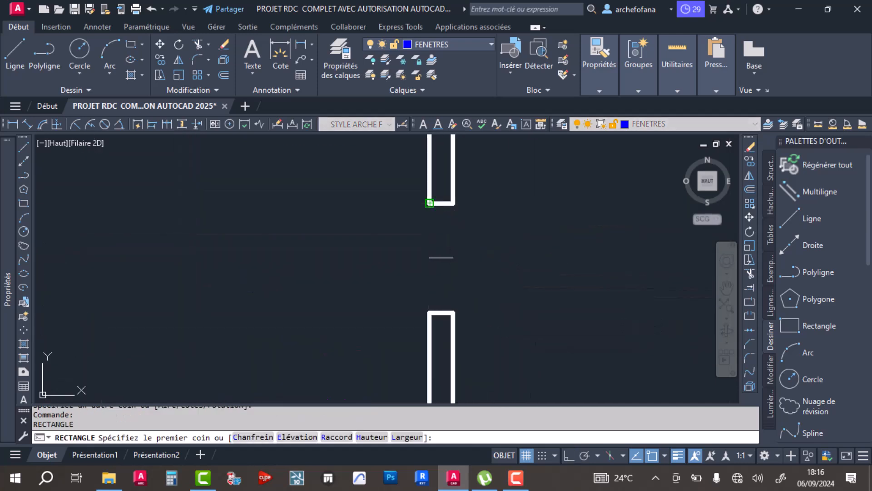
left_click(430, 203)
left_click(452, 312)
scroll(444, 255, "down", 5)
Draw a window rectangle filling the outer-wall opening beside the upper SALON label, from corner to opposite corner.
key("Return")
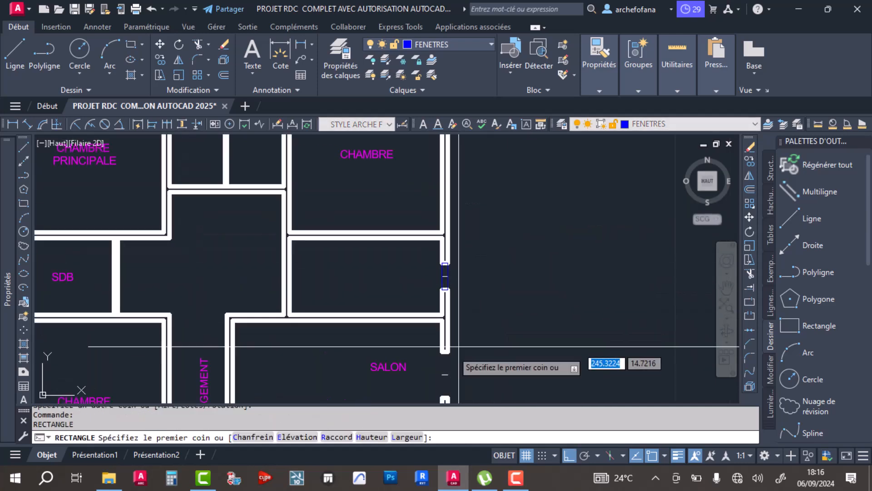
scroll(448, 339, "up", 6)
left_click(451, 328)
scroll(451, 327, "down", 5)
scroll(446, 293, "up", 6)
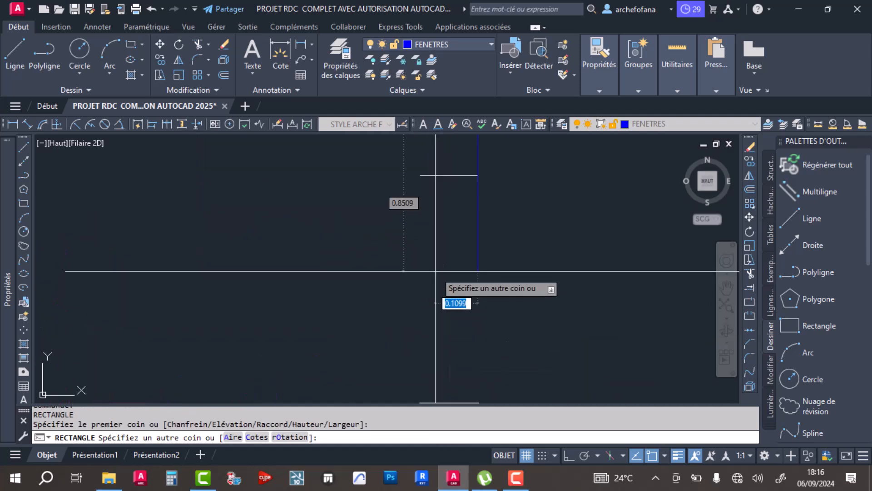
left_click(400, 295)
scroll(400, 295, "down", 5)
Draw a window rectangle filling the opening in the horizontal wall above the CUISINE, from corner to opposite corner.
scroll(461, 334, "up", 6)
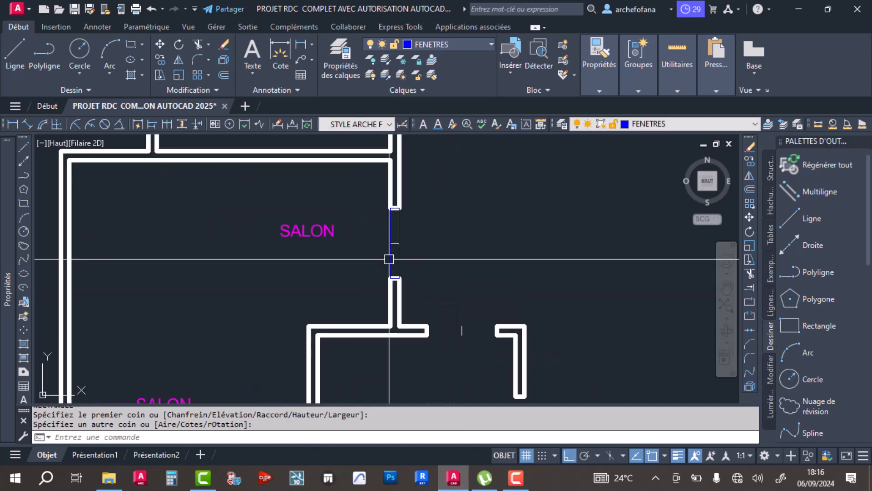
key("Return")
left_click(445, 304)
middle_click_drag(499, 316, 347, 317)
left_click(574, 340)
scroll(467, 293, "down", 7)
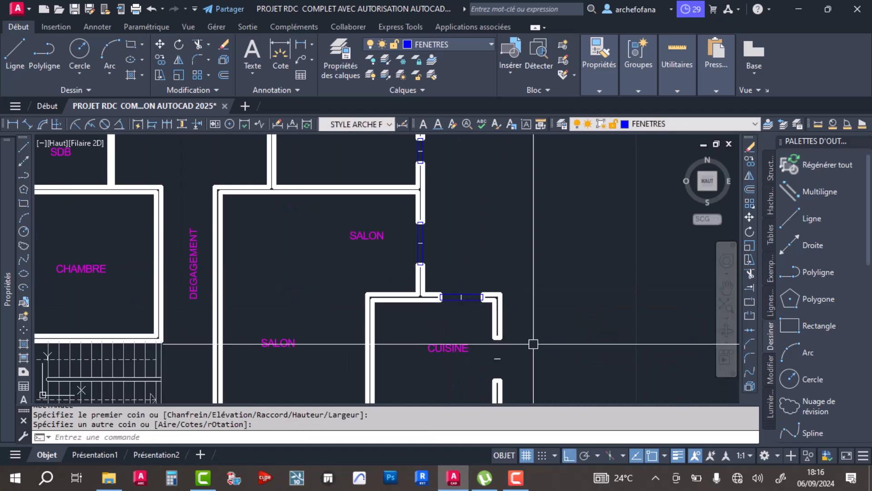
Draw a window rectangle filling the opening in the CUISINE's vertical outer wall, from corner to opposite corner.
key("Return")
scroll(495, 356, "up", 10)
left_click(491, 253)
scroll(473, 302, "down", 10)
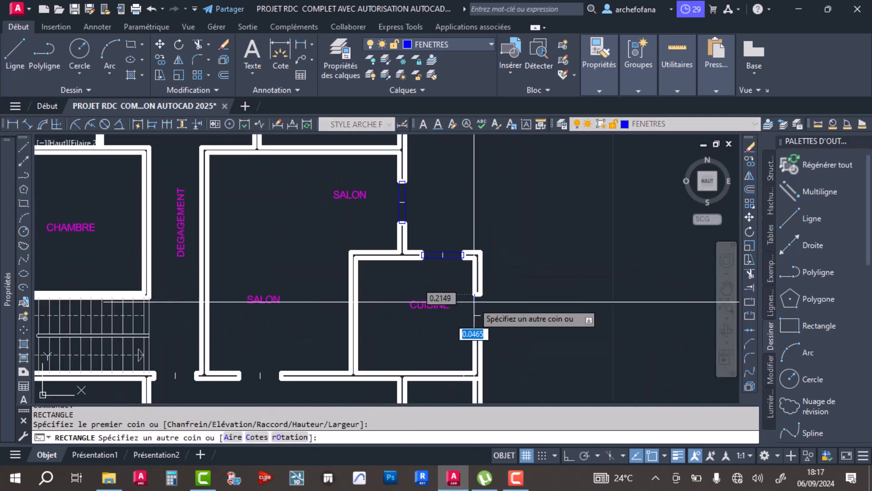
scroll(475, 301, "up", 8)
left_click(453, 377)
scroll(460, 267, "down", 8)
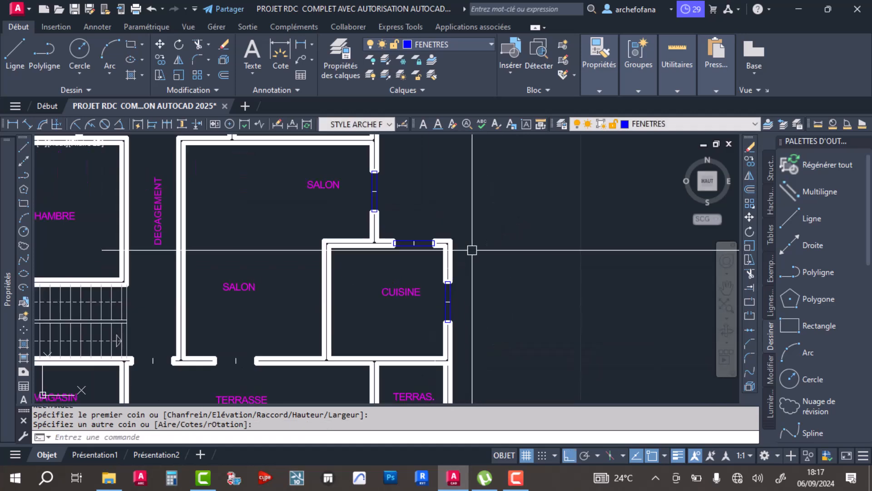
scroll(425, 273, "up", 7)
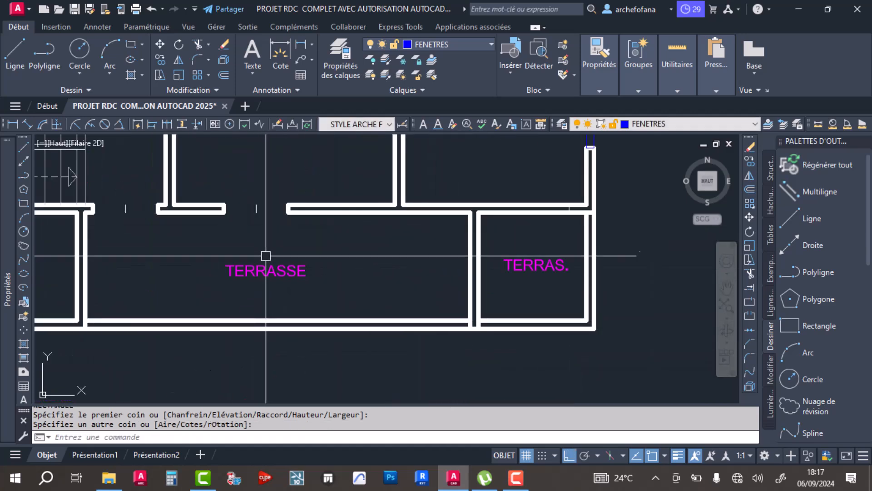
key("Return")
scroll(272, 245, "down", 8)
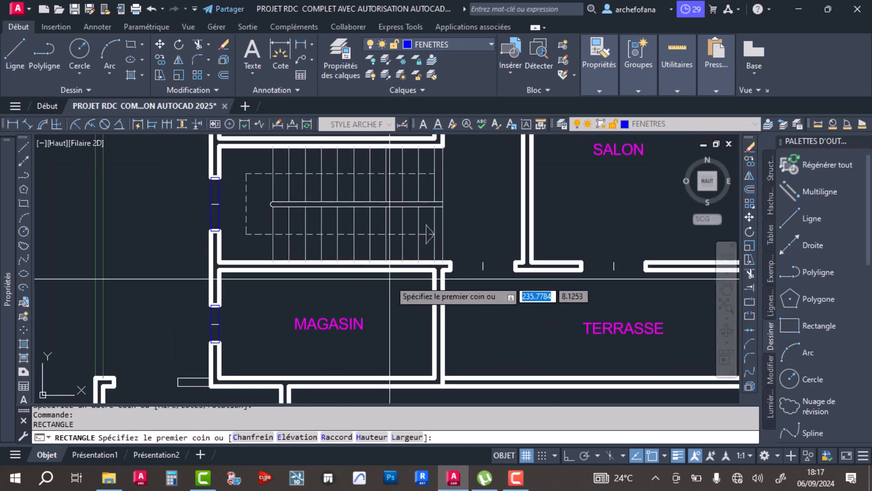
middle_click_drag(365, 227, 359, 284)
middle_click_drag(367, 194, 361, 253)
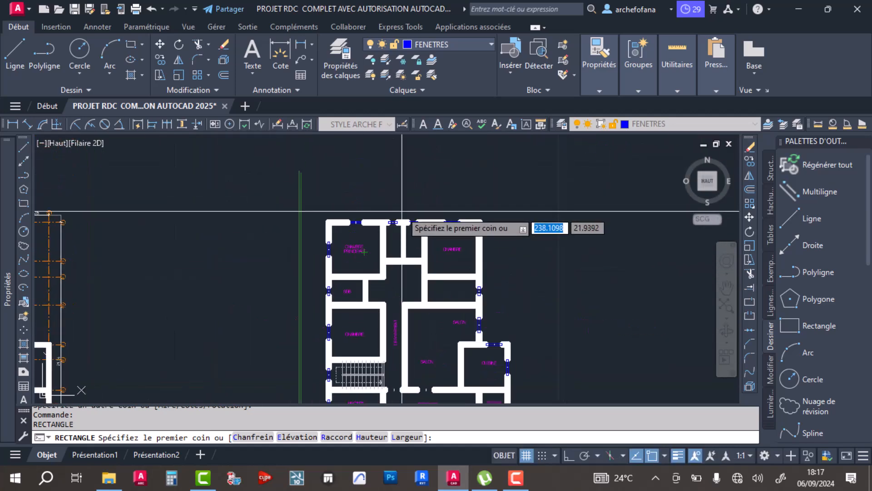
key("Escape")
Draw a centre line through the window above the CHAMBRE, between the midpoints of its short ends.
scroll(456, 221, "up", 6)
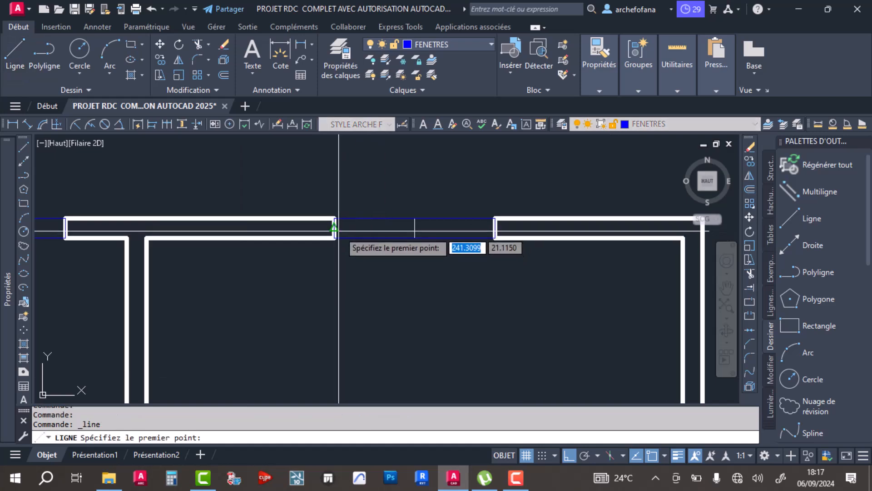
key("Return")
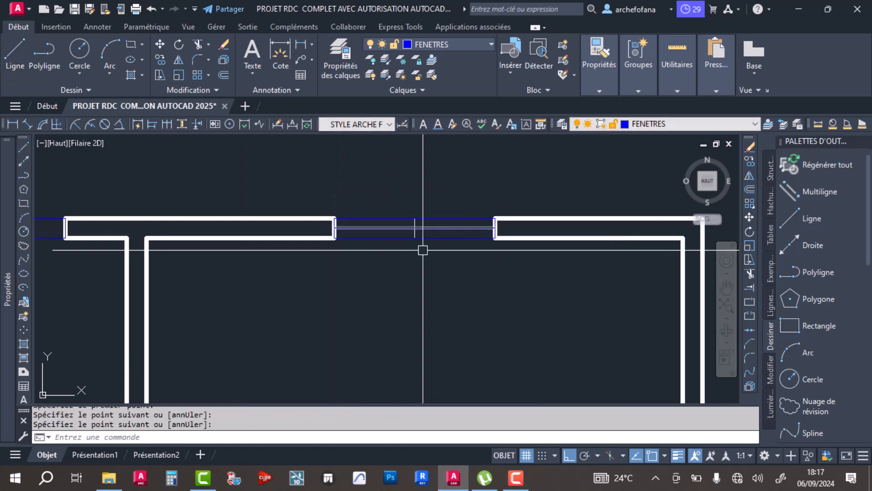
scroll(331, 253, "down", 3)
Draw midpoint-to-midpoint centre lines through the two small windows between CHAMBRE PRINCIPALE and CHAMBRE in the upper outer wall.
key("Return")
scroll(313, 255, "up", 3)
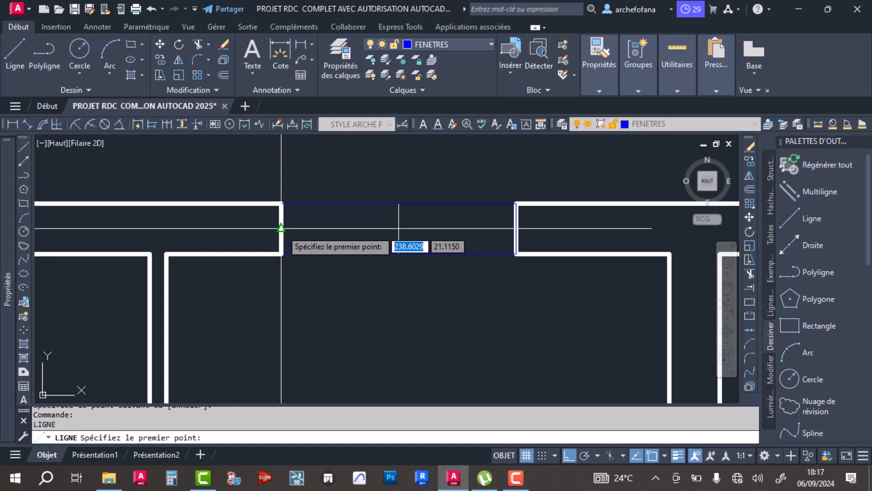
left_click(516, 228)
scroll(515, 228, "down", 4)
key("Return")
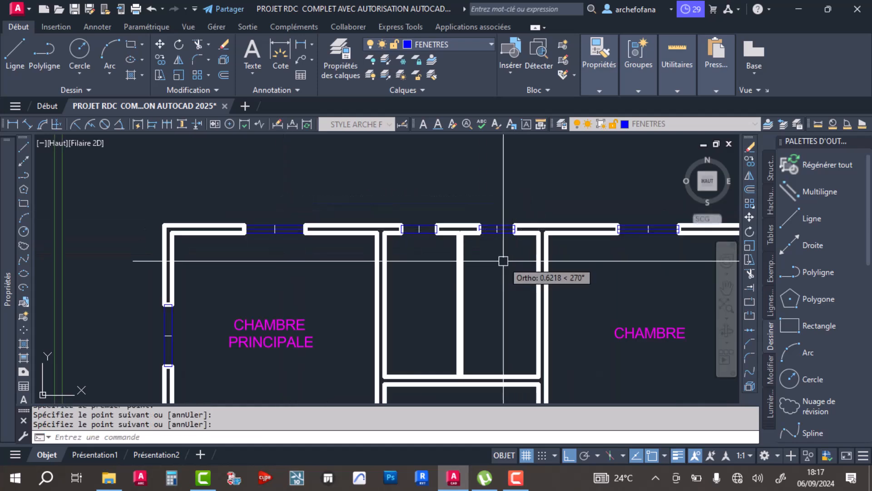
key("Return")
scroll(433, 222, "up", 3)
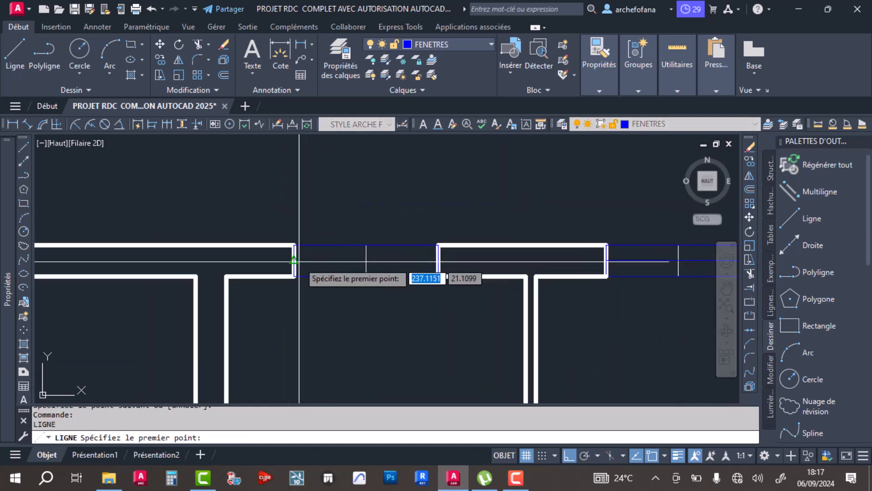
key("Return")
scroll(395, 268, "down", 3)
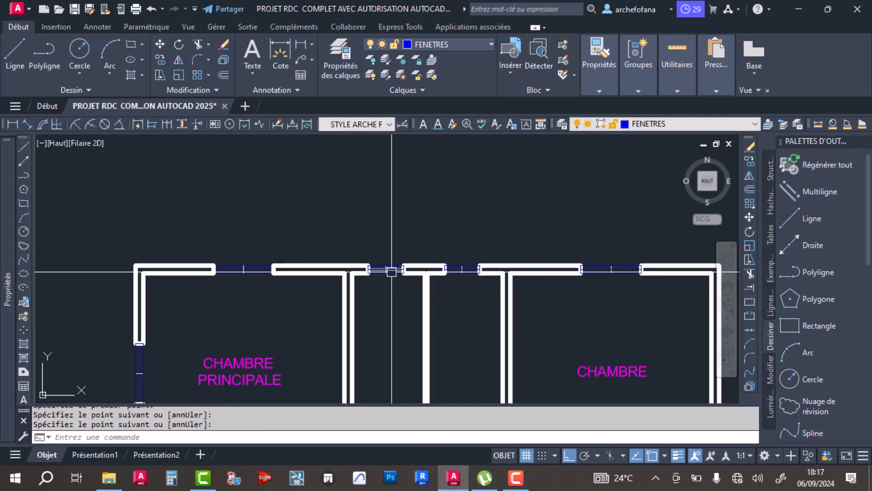
Draw a vertical centre line through the window in CHAMBRE PRINCIPALE's left outer wall, from end midpoint to end midpoint.
middle_click_drag(331, 298, 326, 194)
key("Return")
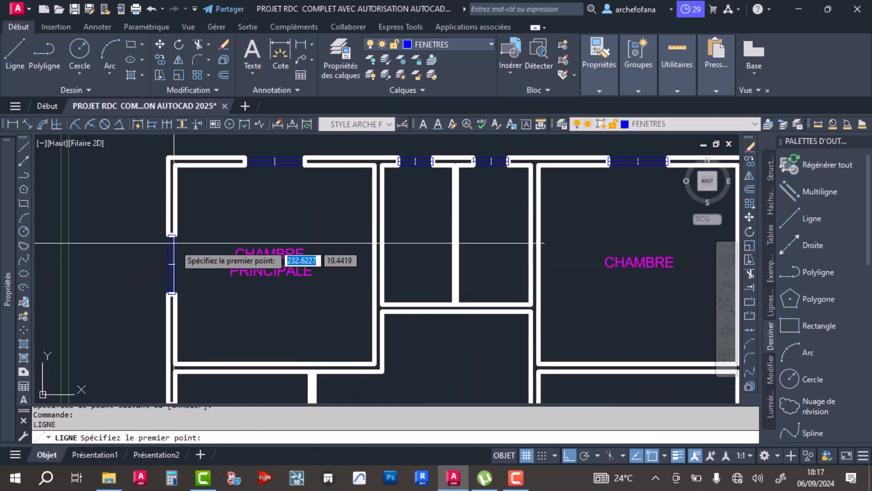
scroll(172, 241, "up", 5)
left_click(170, 215)
middle_click_drag(187, 342, 208, 214)
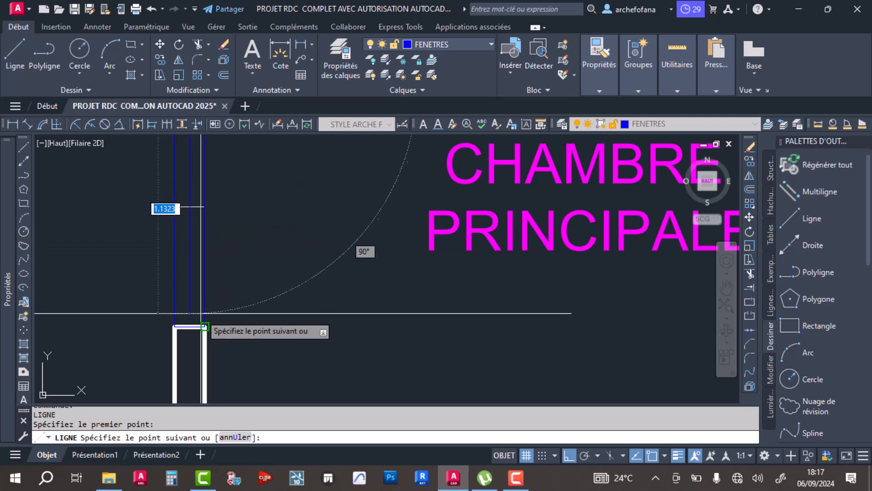
left_click(190, 326)
key("Return")
scroll(260, 252, "down", 6)
Draw a vertical centre line through the SDB window, from end midpoint to end midpoint.
scroll(262, 339, "up", 5)
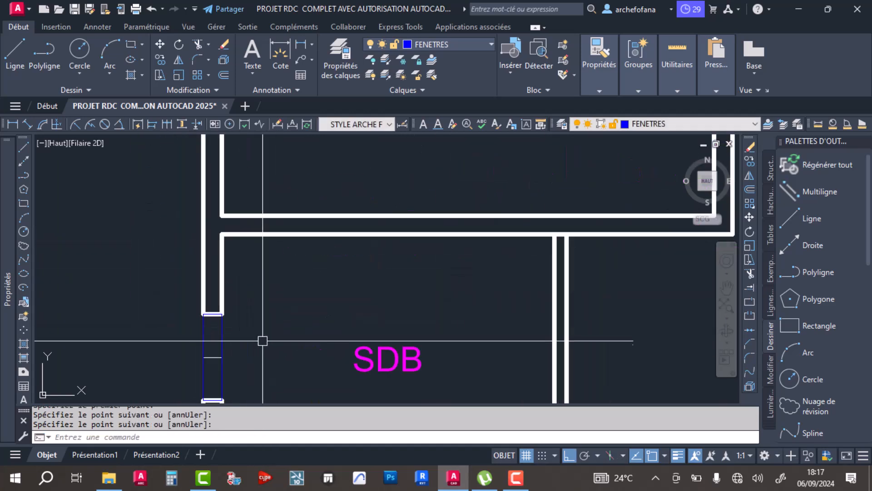
key("Return")
left_click(210, 308)
middle_click_drag(220, 340, 218, 267)
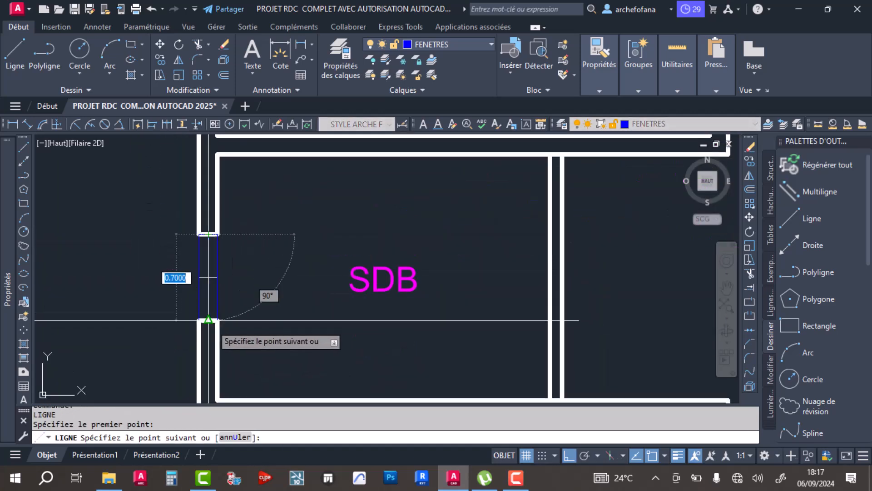
left_click(208, 320)
key("Return")
scroll(476, 324, "down", 6)
Draw a vertical centre line through the window of the CHAMBRE below the SDB, from end midpoint to end midpoint.
scroll(355, 346, "up", 6)
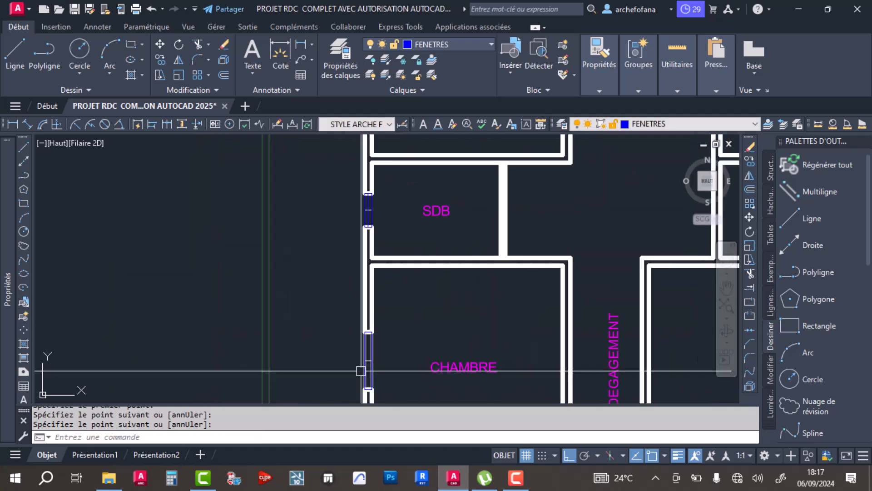
key("Return")
left_click(369, 367)
middle_click_drag(374, 357, 362, 214)
left_click(358, 367)
key("Return")
scroll(376, 302, "down", 5)
Draw a vertical centre line through the window beside the staircase, joining the midpoints of its short ends.
scroll(454, 263, "up", 8)
key("Return")
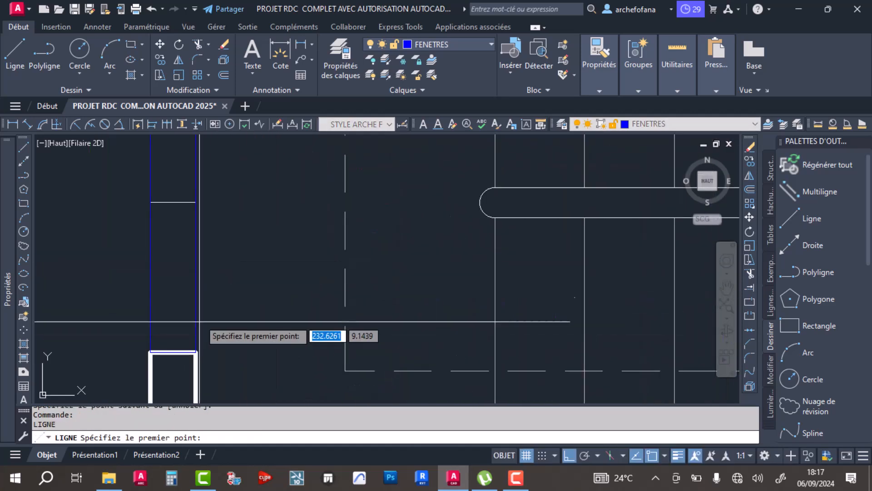
left_click(173, 351)
middle_click_drag(190, 218, 212, 322)
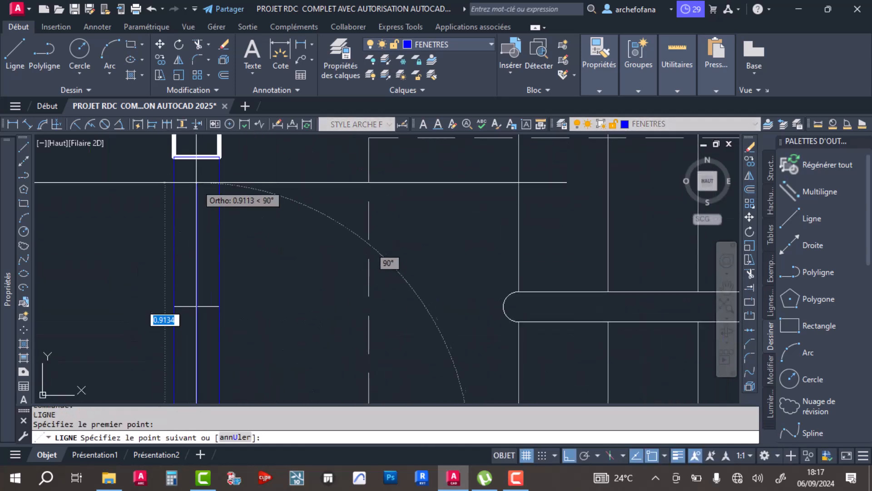
left_click(196, 157)
key("Return")
scroll(234, 201, "down", 5)
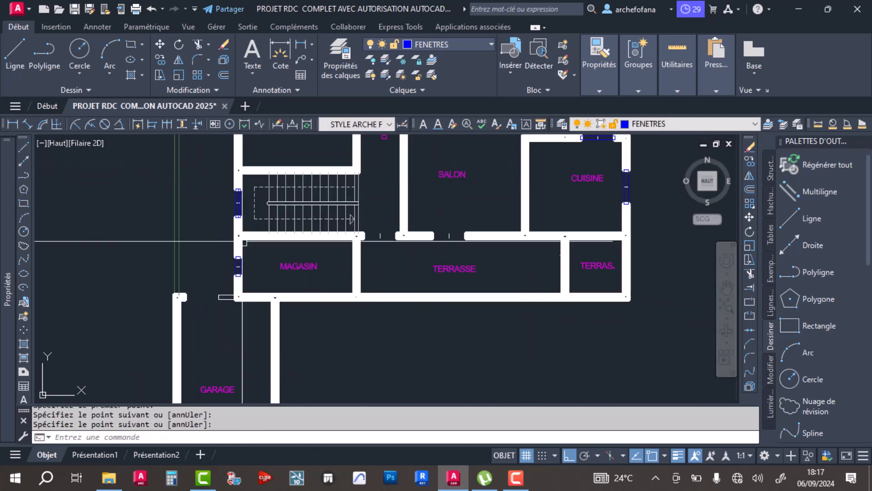
Draw a vertical centre line through the MAGASIN window, joining the midpoints of its short ends.
scroll(234, 256, "up", 6)
key("Return")
left_click(272, 225)
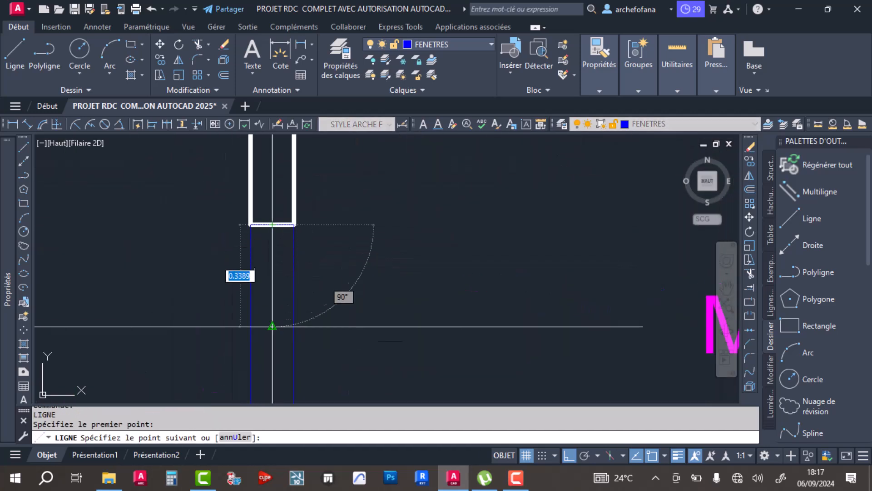
middle_click_drag(269, 377, 262, 273)
left_click(266, 324)
key("Return")
scroll(300, 308, "down", 6)
Draw a vertical centre line through the window in the CUISINE's right outer wall, from end midpoint to end midpoint.
middle_click_drag(470, 333, 237, 264)
key("Return")
mouse_move(425, 228)
middle_mouse_down()
mouse_move(251, 357)
mouse_move(95, 395)
middle_mouse_up()
middle_click_drag(386, 356, 169, 299)
middle_click_drag(454, 343, 433, 302)
middle_click_drag(438, 313, 439, 390)
middle_click_drag(433, 198, 430, 284)
scroll(461, 206, "up", 5)
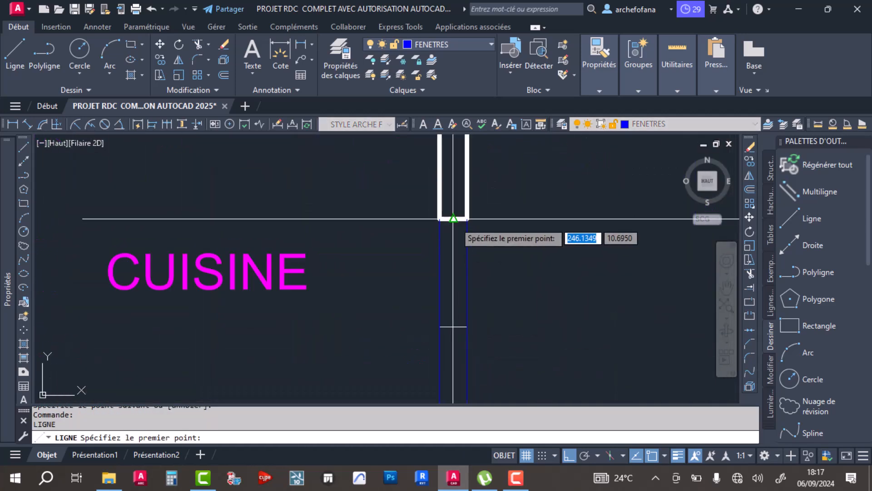
left_click(453, 219)
middle_click_drag(449, 345, 429, 251)
left_click(434, 338)
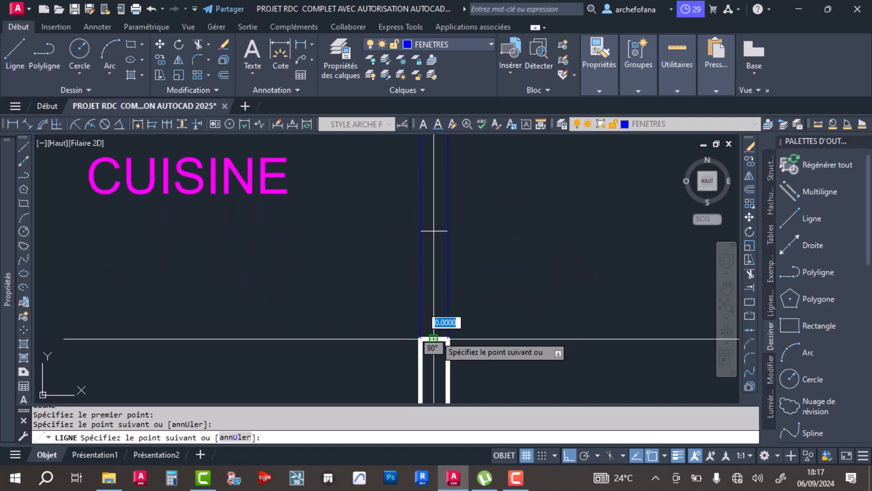
key("Return")
scroll(431, 272, "down", 3)
scroll(401, 274, "down", 3)
Draw a horizontal centre line through the window in the wall above the CUISINE, from end midpoint to end midpoint.
scroll(402, 275, "up", 6)
key("Return")
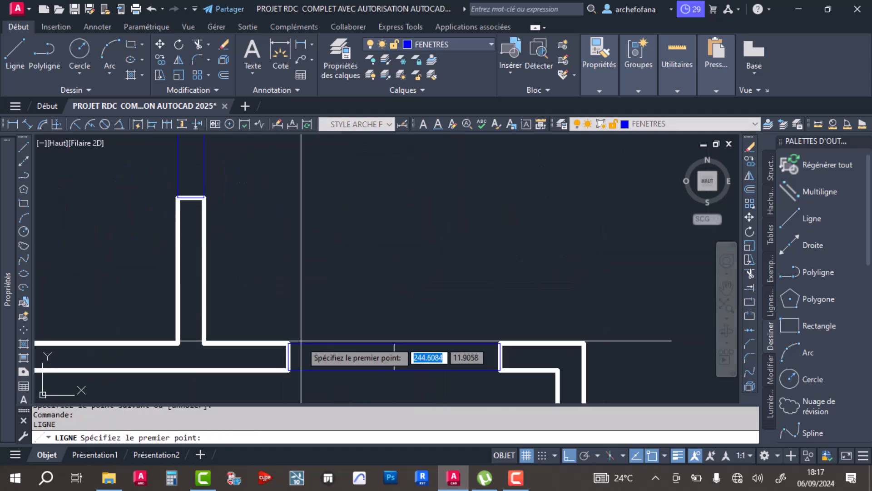
left_click(288, 356)
left_click(500, 356)
key("Return")
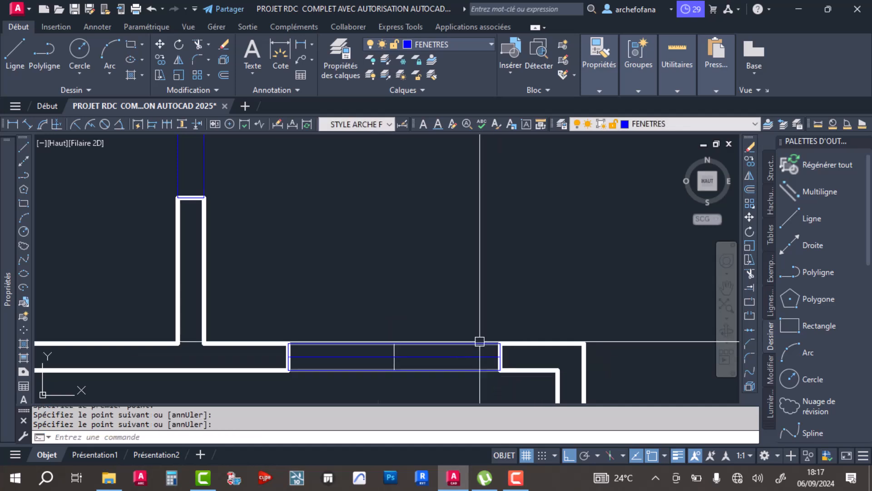
Draw a vertical centre line through the SALON's outer-wall window, joining the midpoints of its short ends.
key("Return")
left_click(191, 197)
scroll(201, 206, "down", 3)
middle_click_drag(200, 206, 221, 349)
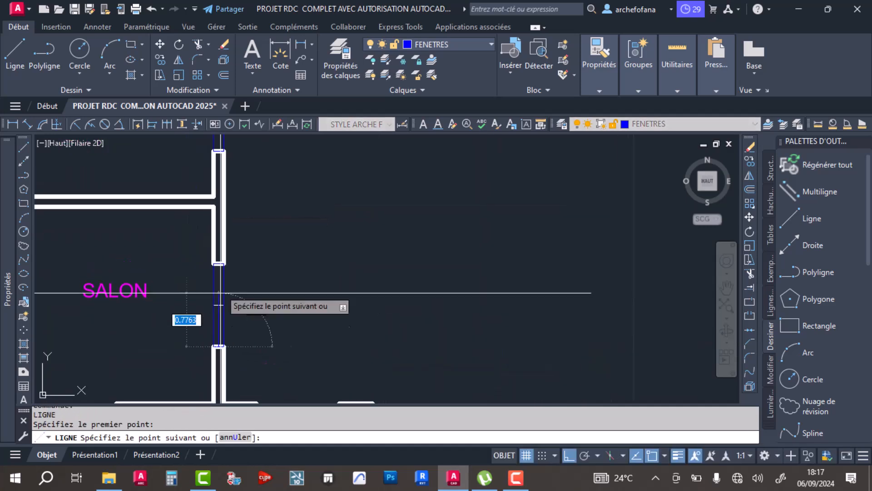
left_click(219, 263)
key("Return")
Draw a vertical centre line through the outer-wall window of the small room between CHAMBRE and SALON.
scroll(244, 196, "up", 2)
middle_click_drag(244, 198, 319, 130)
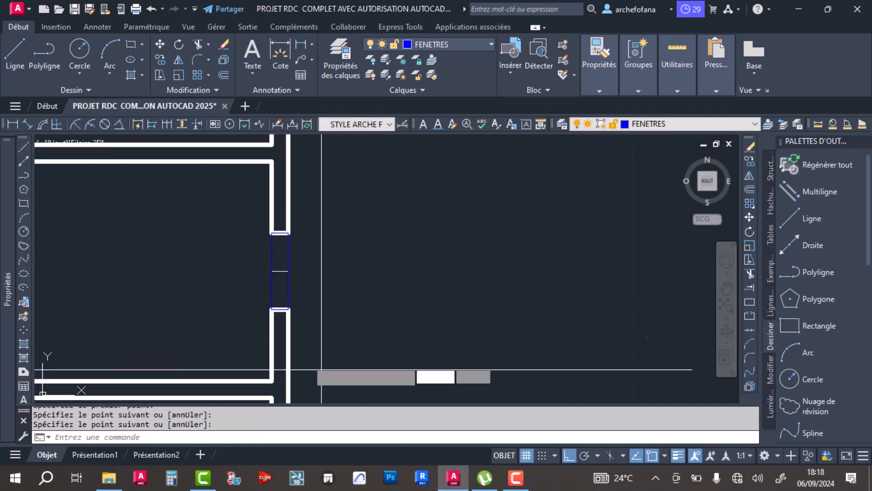
key("Return")
left_click(280, 309)
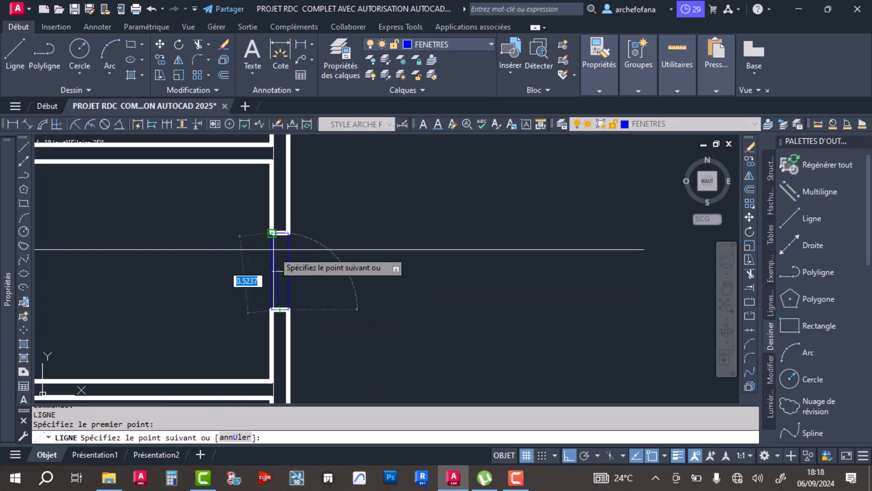
left_click(279, 234)
key("Return")
scroll(347, 256, "down", 4)
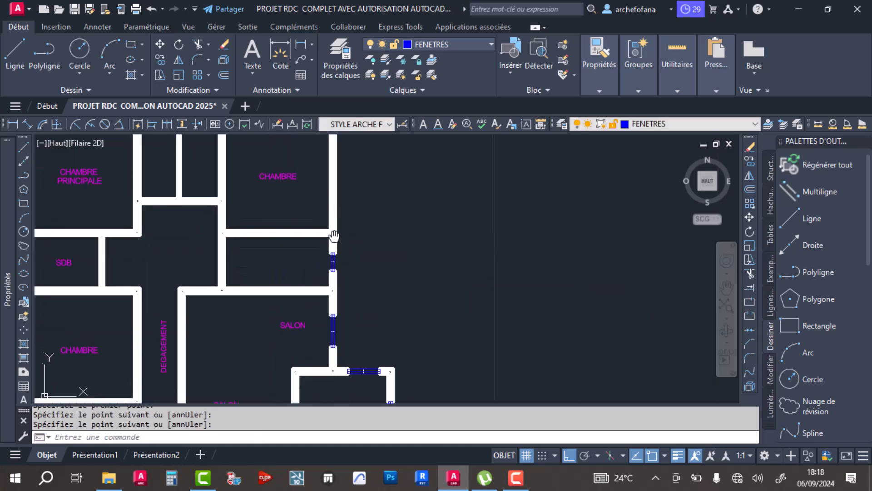
Select all window rectangles similar to the one in the wall above the CHAMBRE and send them to the back of the draw order.
scroll(408, 207, "up", 6)
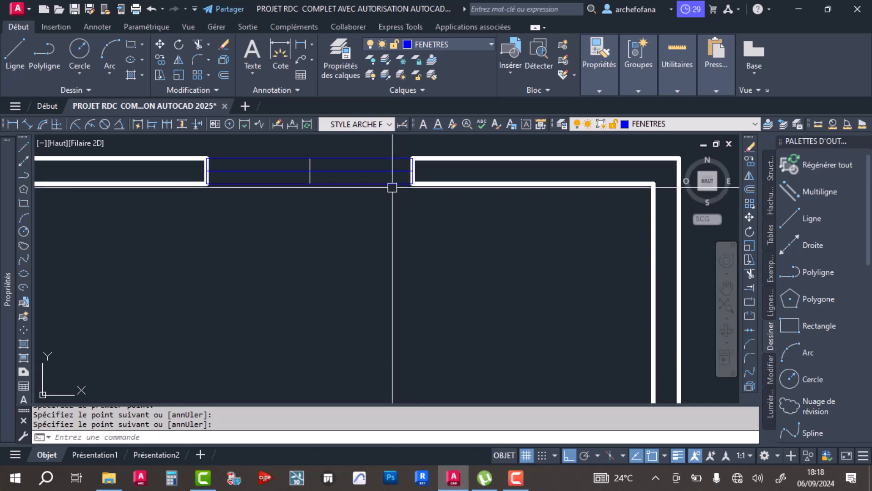
left_click(394, 184)
right_click(343, 245)
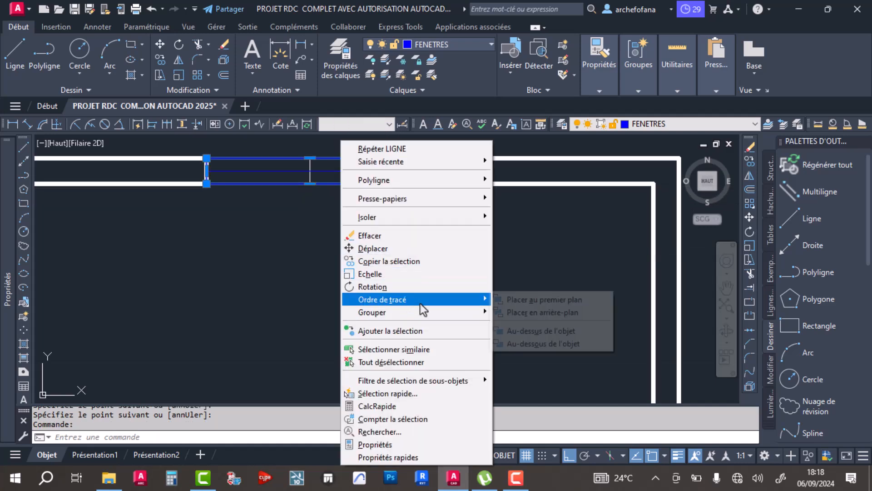
left_click(424, 350)
scroll(467, 255, "down", 6)
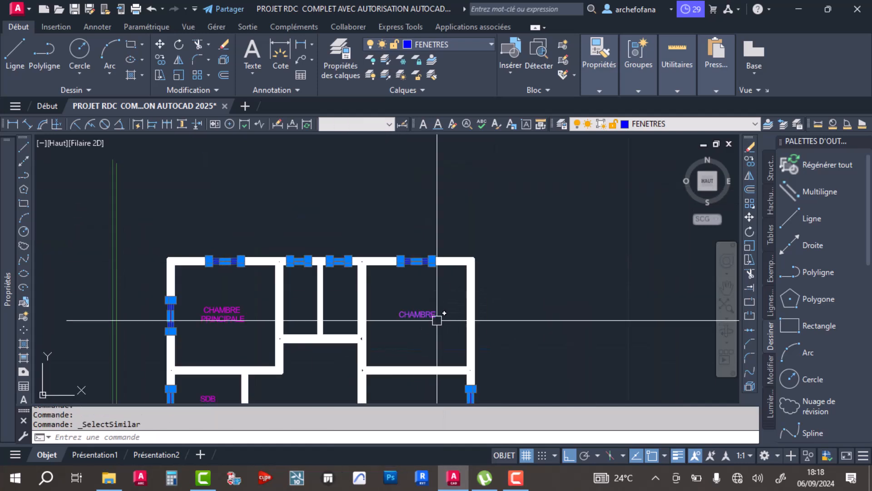
scroll(369, 349, "up", 8)
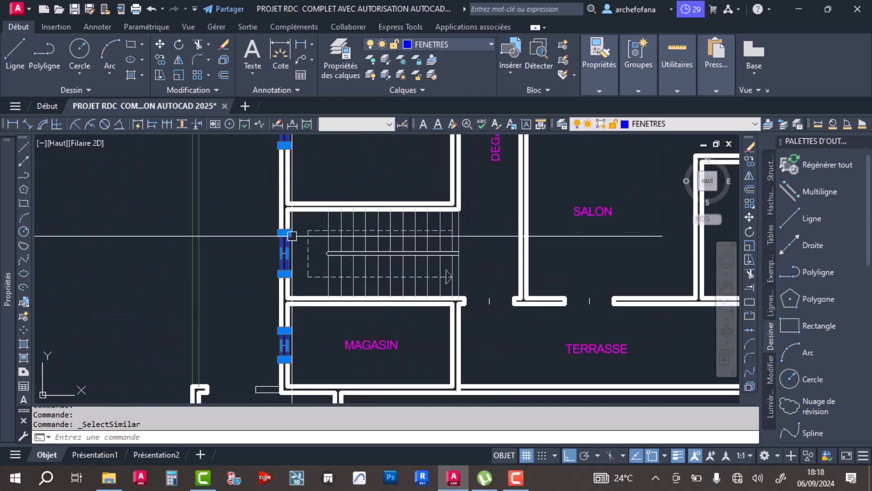
scroll(285, 230, "up", 10)
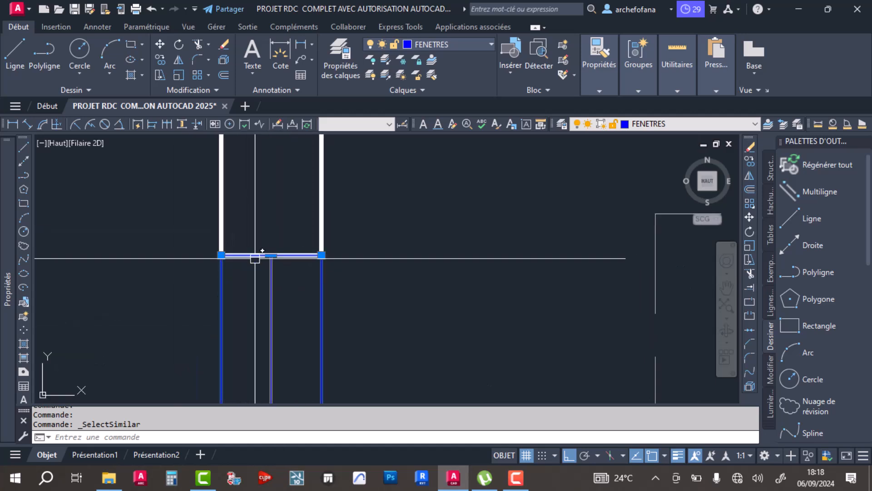
right_click(359, 216)
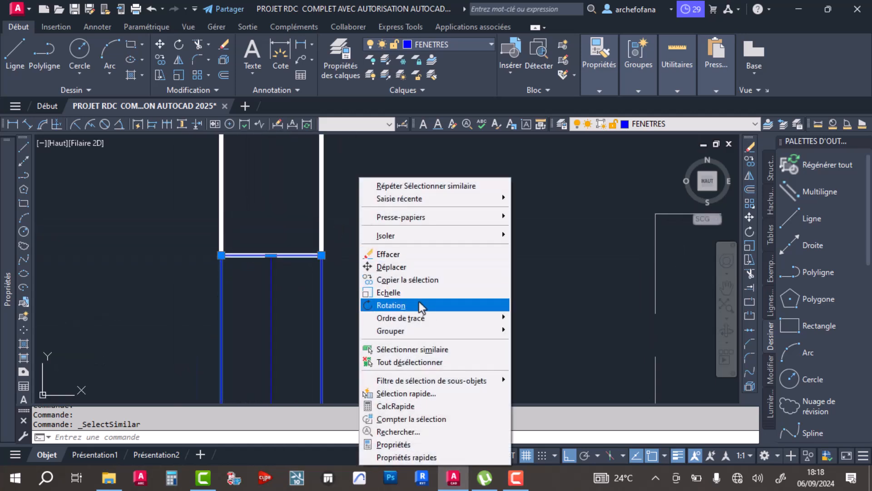
mouse_move(441, 317)
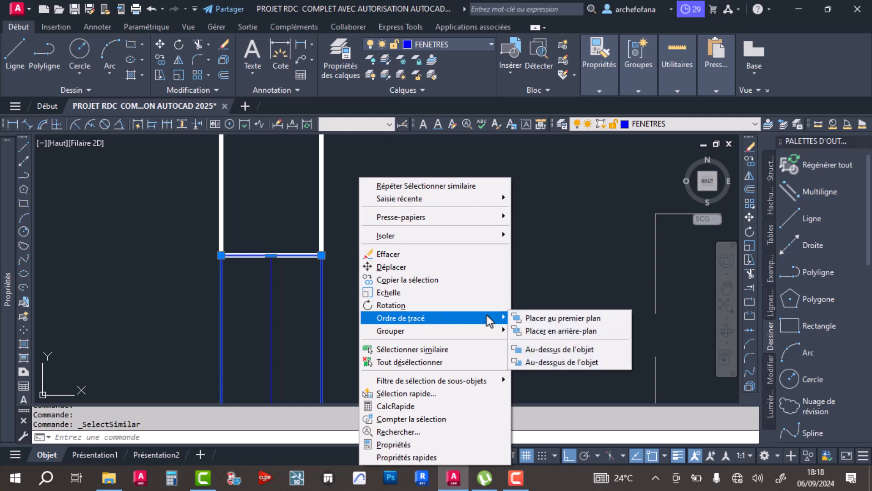
left_click(566, 330)
scroll(318, 240, "down", 3)
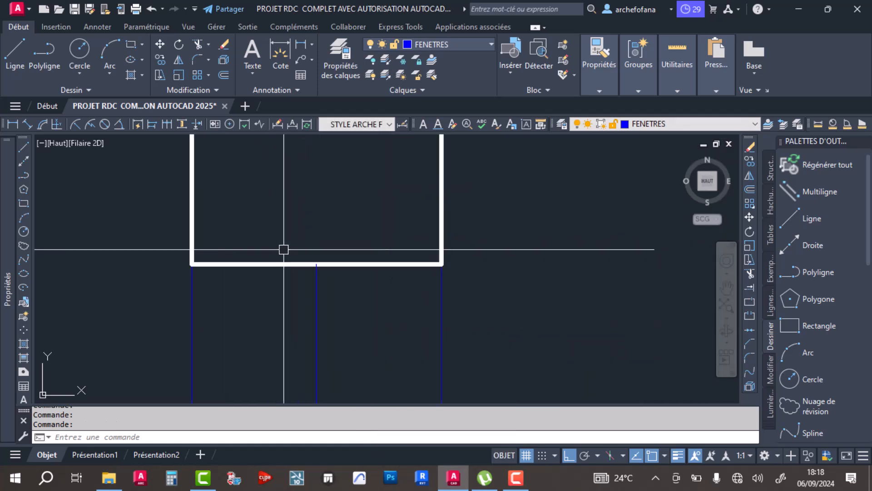
scroll(352, 240, "down", 6)
scroll(354, 296, "up", 8)
scroll(339, 290, "down", 8)
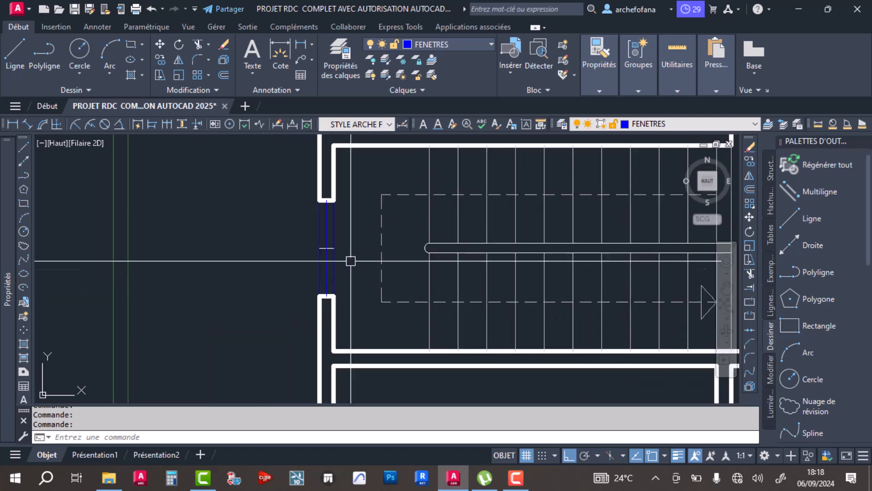
Draw a short vertical line across the wall below CHAMBRE PRINCIPALE, aligned with the right face of the SDB partition.
middle_click_drag(561, 168, 455, 248)
middle_click_drag(543, 154, 443, 242)
middle_click_drag(561, 137, 420, 275)
middle_click_drag(521, 180, 452, 246)
scroll(456, 249, "down", 5)
scroll(433, 213, "up", 4)
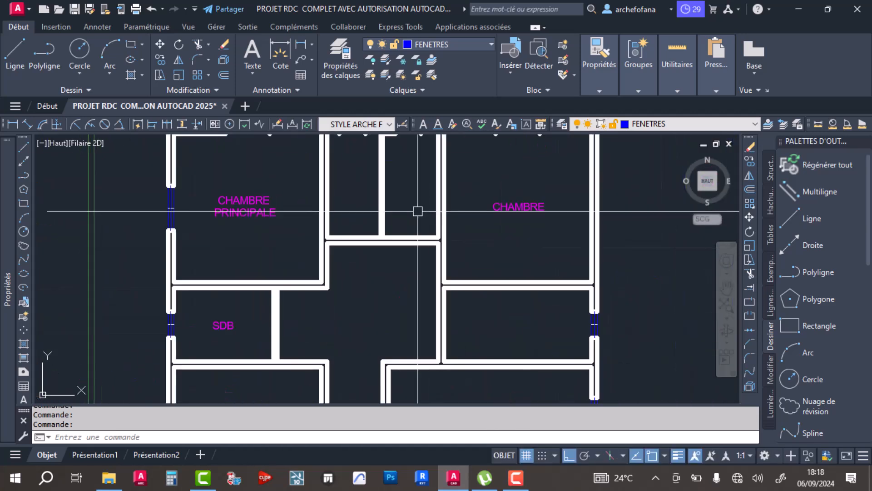
middle_click_drag(335, 350, 345, 255)
scroll(307, 217, "up", 5)
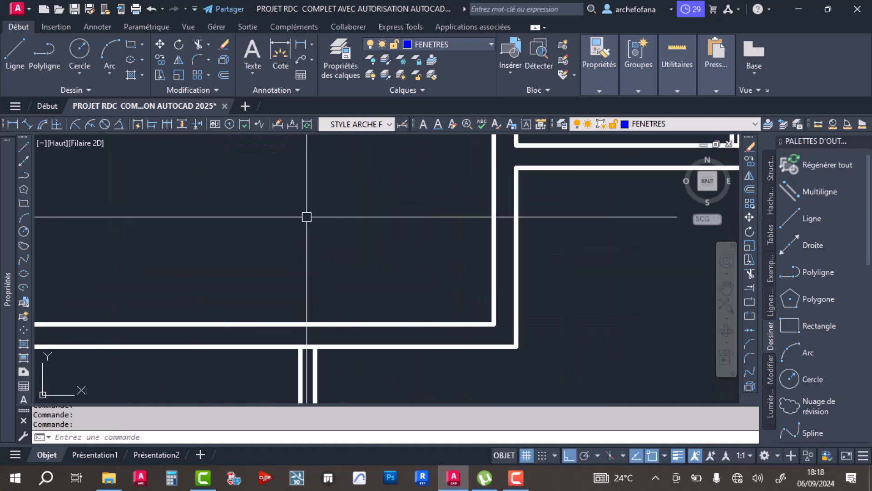
left_click(10, 48)
left_click(315, 346)
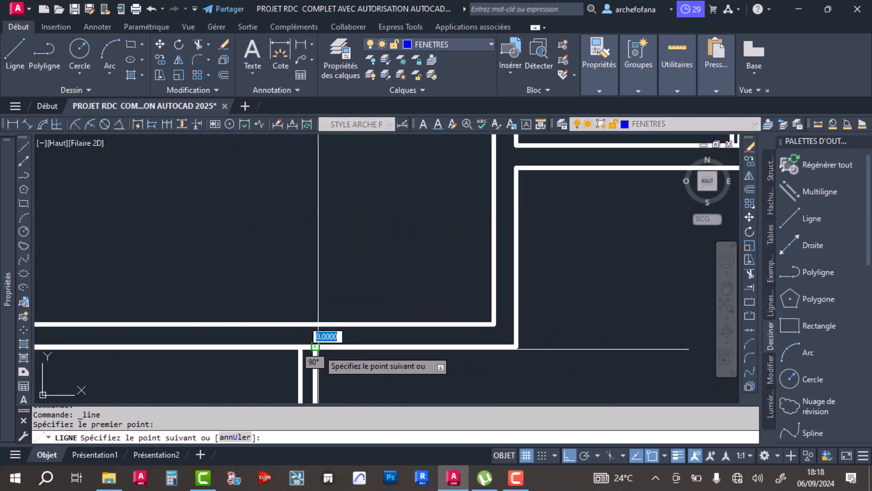
left_click(315, 324)
key("Return")
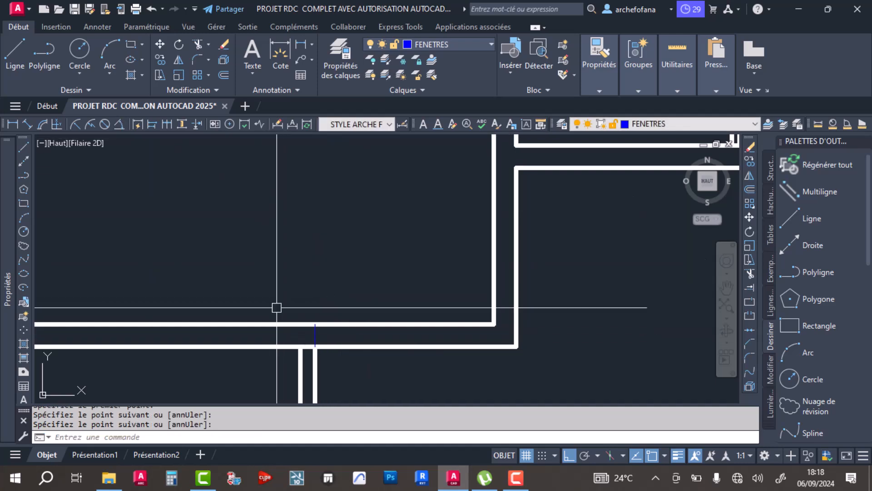
Draw a second short vertical line across the same wall, starting from the lower-right inner corner of CHAMBRE PRINCIPALE.
left_click(319, 298)
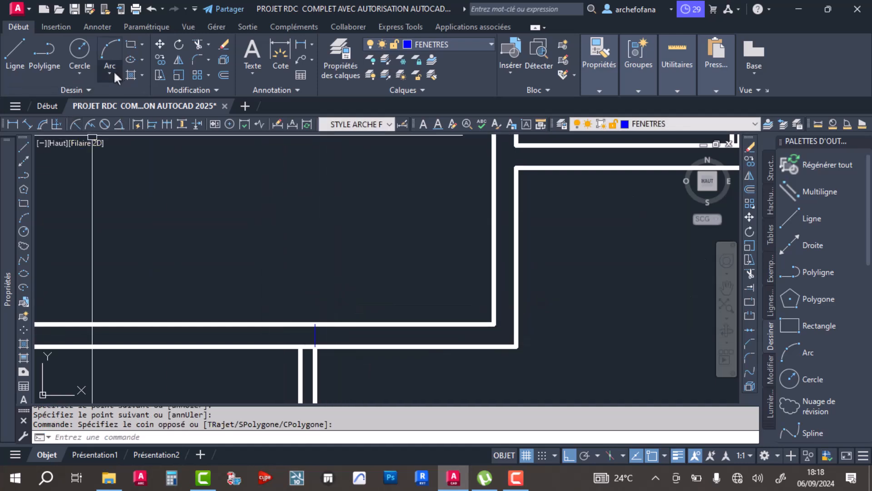
left_click(13, 60)
left_click(492, 324)
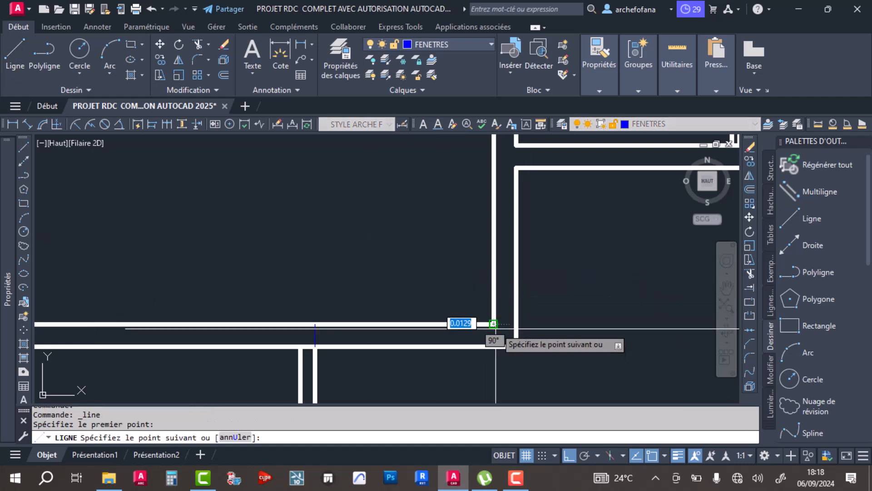
key("Return")
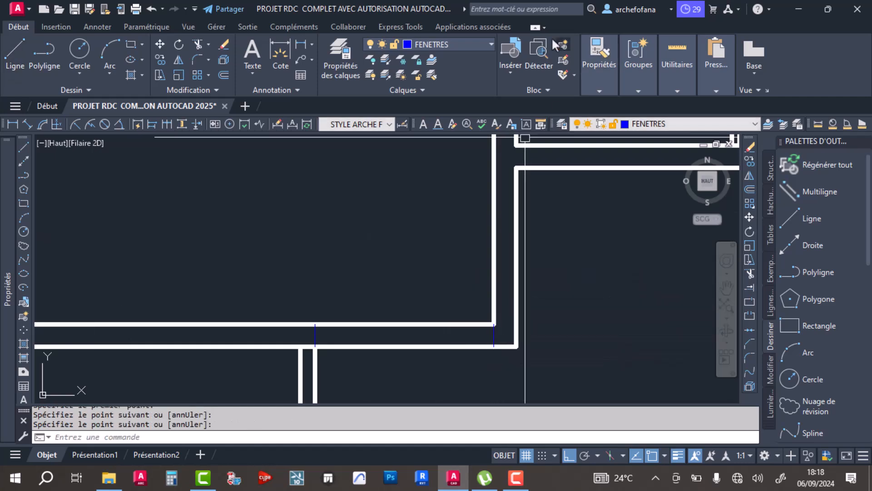
Make PORTE the current layer and move the two short lines across the CHAMBRE PRINCIPALE wall onto it.
left_click(466, 43)
left_click(429, 335)
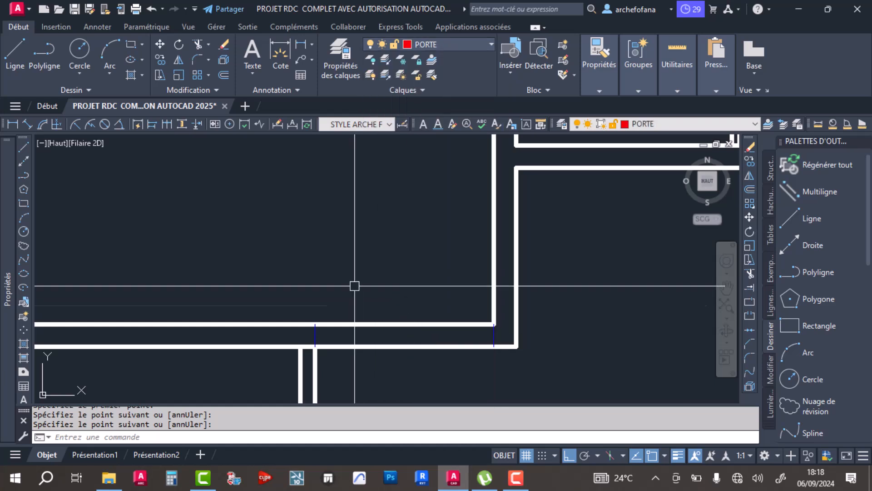
left_click(448, 295)
left_click(510, 356)
left_click(296, 316)
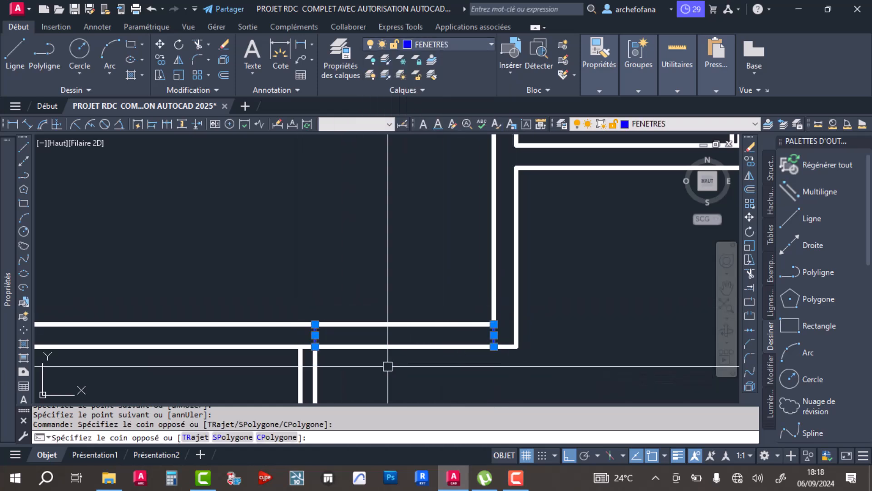
left_click(390, 362)
left_click(448, 44)
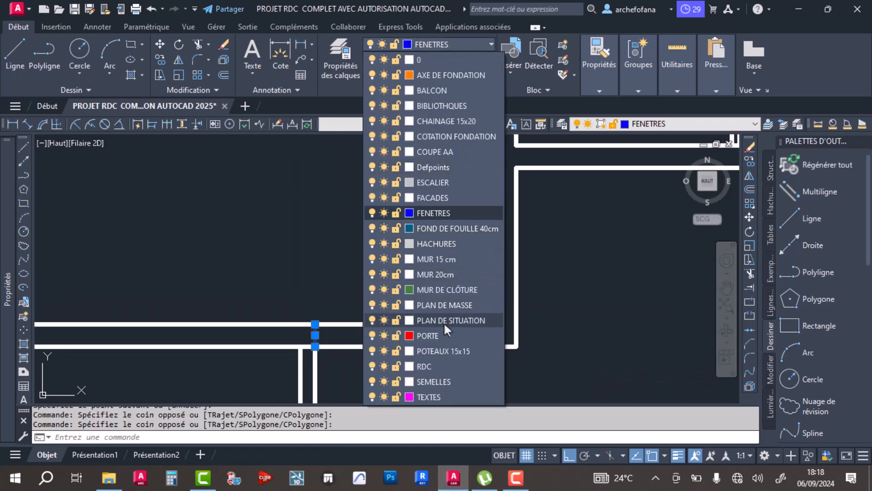
left_click(437, 335)
key("Escape")
key("Escape")
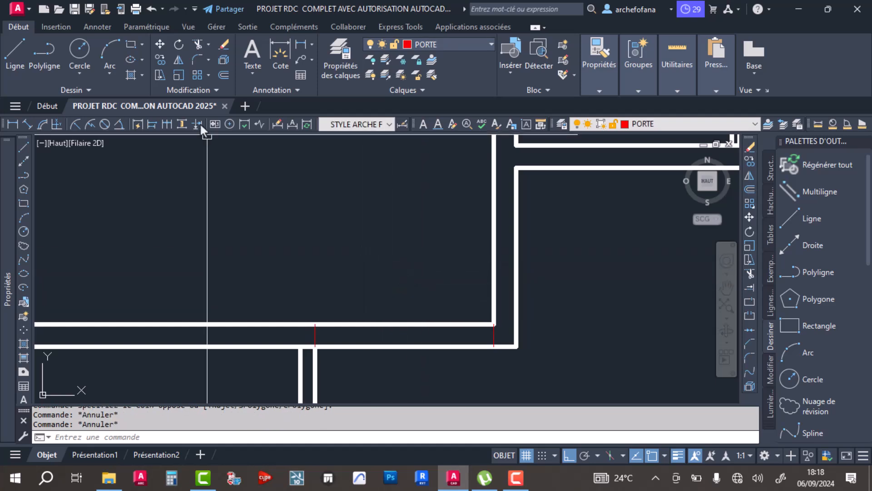
Offset the short line at the inner corner of CHAMBRE PRINCIPALE 0.25 to the left to mark the first door jamb.
left_click(223, 75)
scroll(423, 268, "up", 3)
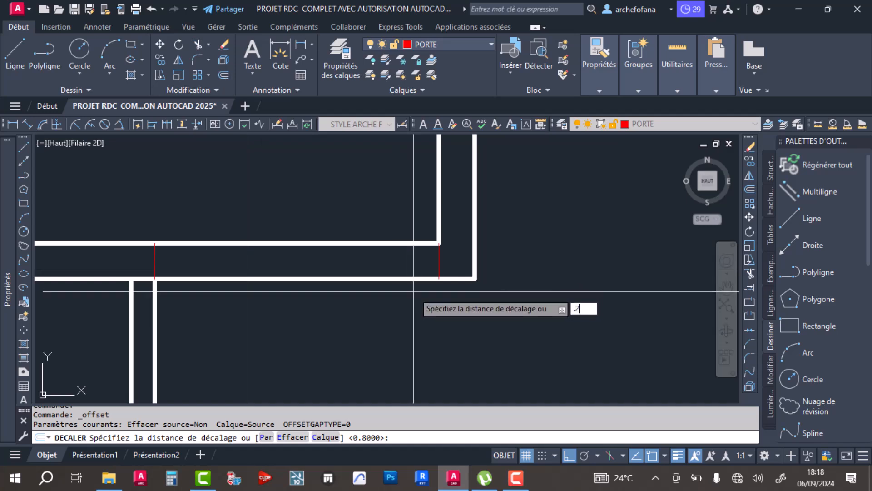
key("Return")
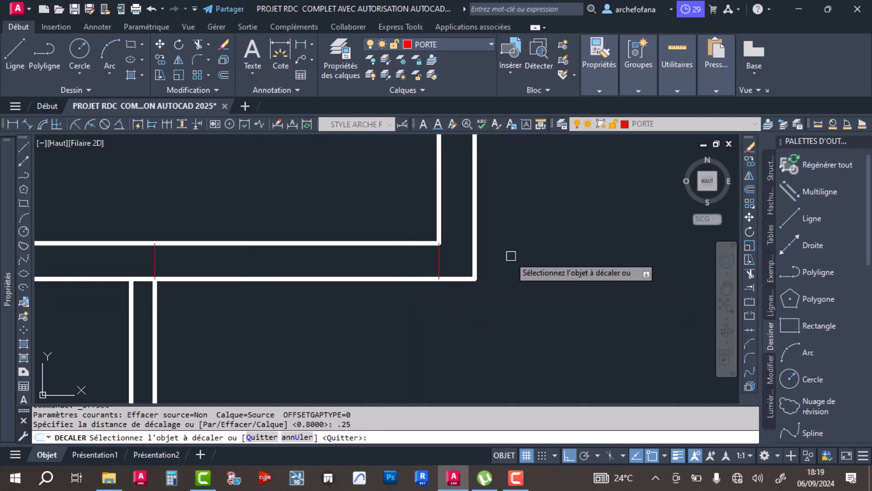
left_click(435, 257)
left_click(386, 273)
key("Return")
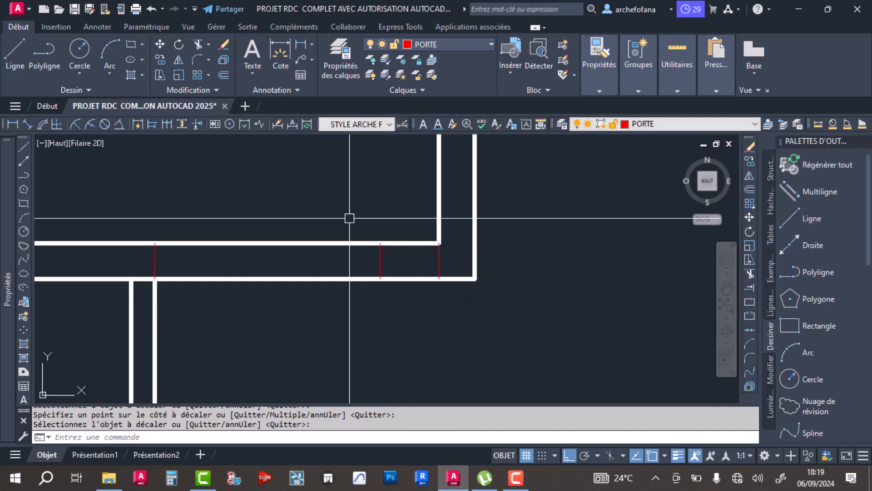
Offset the first door jamb line 0.8 to the left to mark the opposite jamb of the CHAMBRE PRINCIPALE door.
left_click(218, 76)
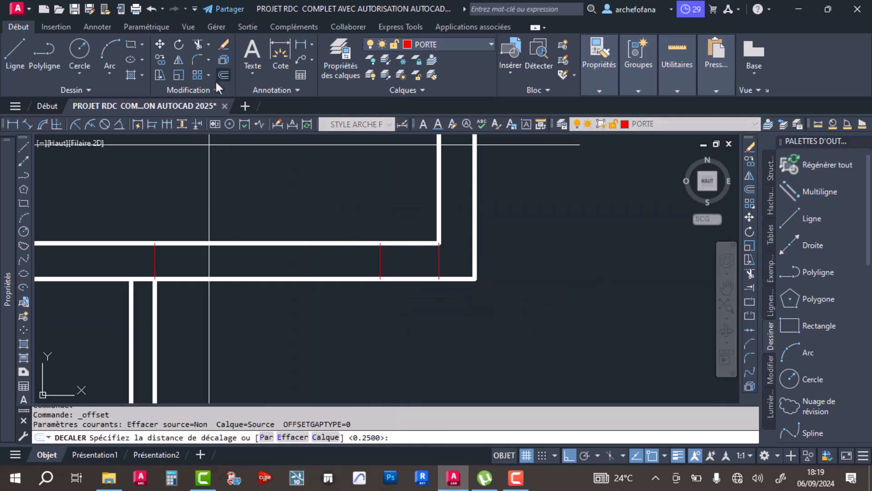
type(".8")
key("Return")
left_click(155, 261)
left_click(315, 333)
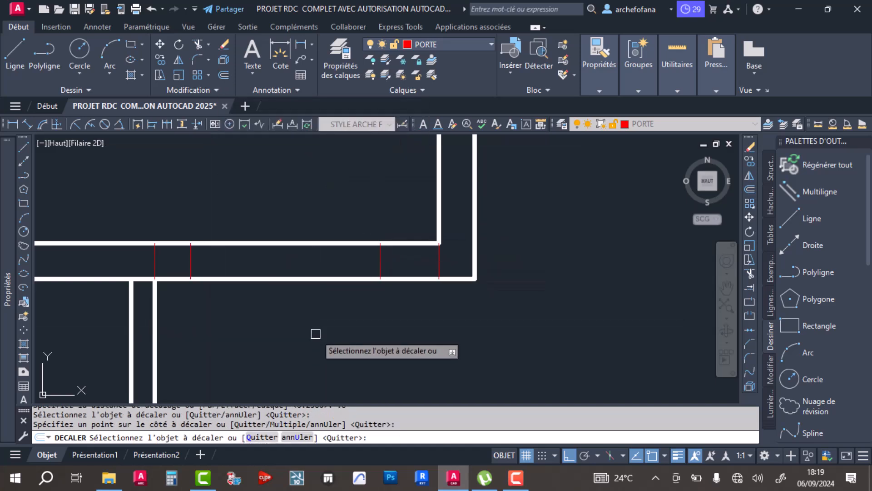
key("Return")
Trim both wall lines between the two door jambs and erase the leftover construction lines at the partition and the inner corner.
left_click(156, 269)
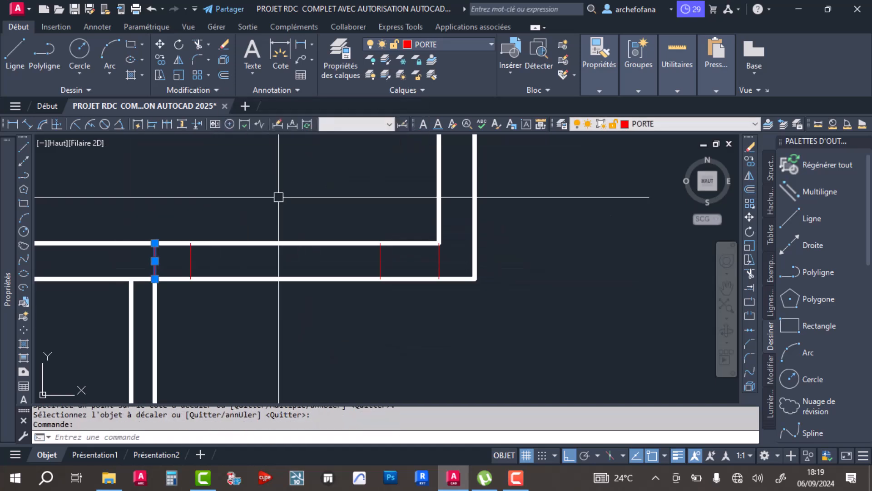
left_click(196, 46)
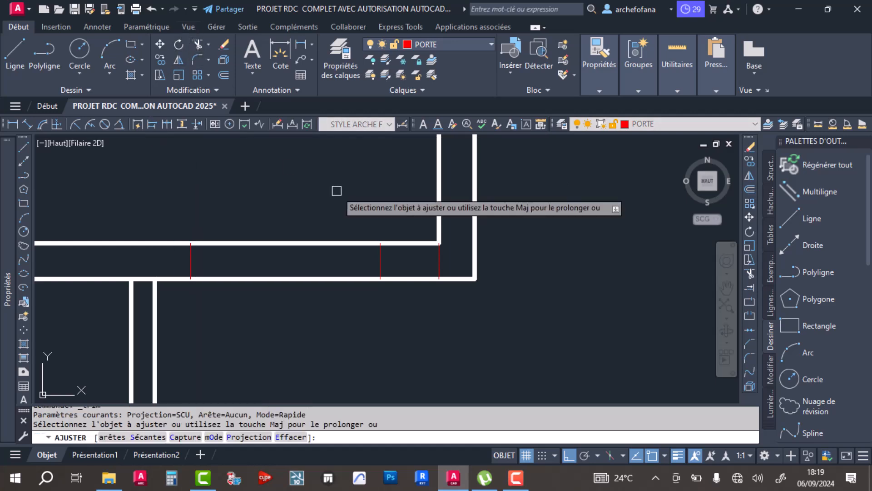
mouse_move(283, 312)
left_mouse_down()
mouse_move(321, 245)
mouse_move(309, 221)
left_mouse_up()
key("Return")
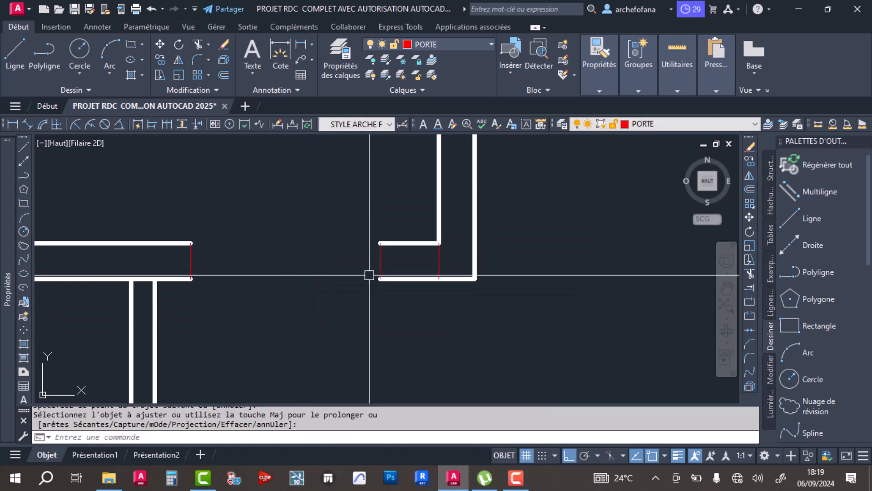
left_click(439, 264)
key("Delete")
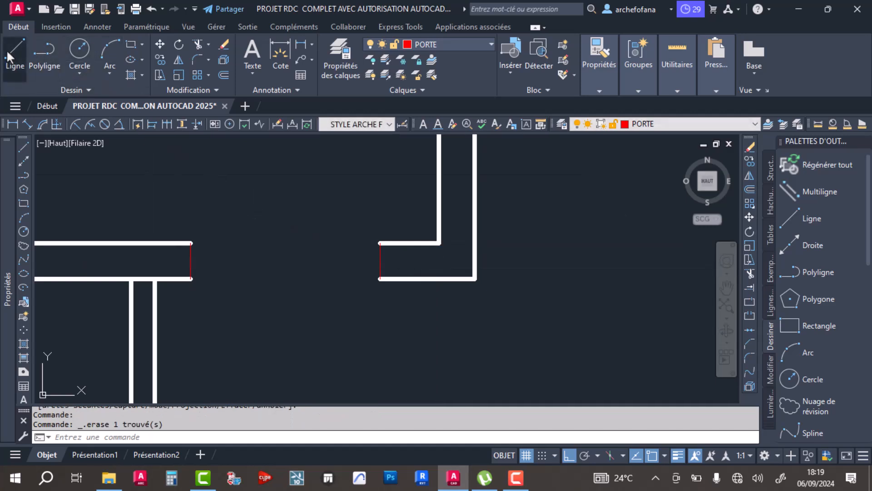
Draw the door leaf as a 0.8 vertical line going up from the upper end of the opening's right jamb.
left_click(8, 54)
scroll(381, 243, "down", 5)
scroll(399, 262, "up", 2)
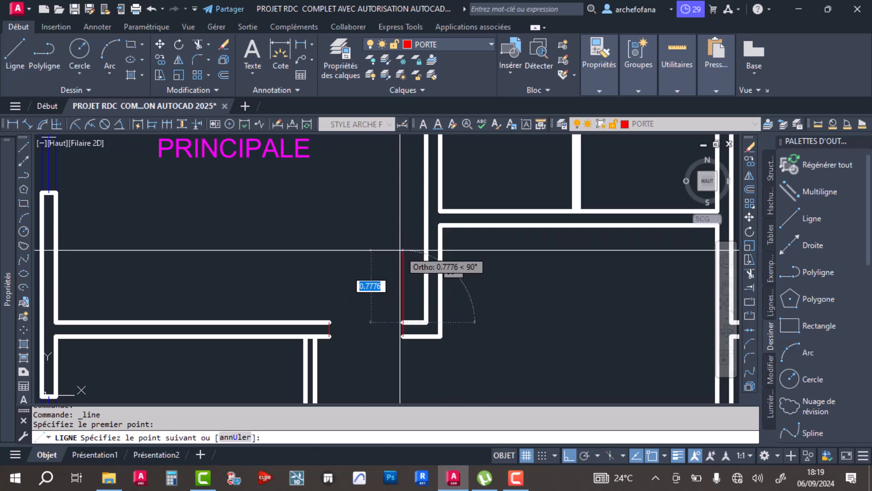
key("Return")
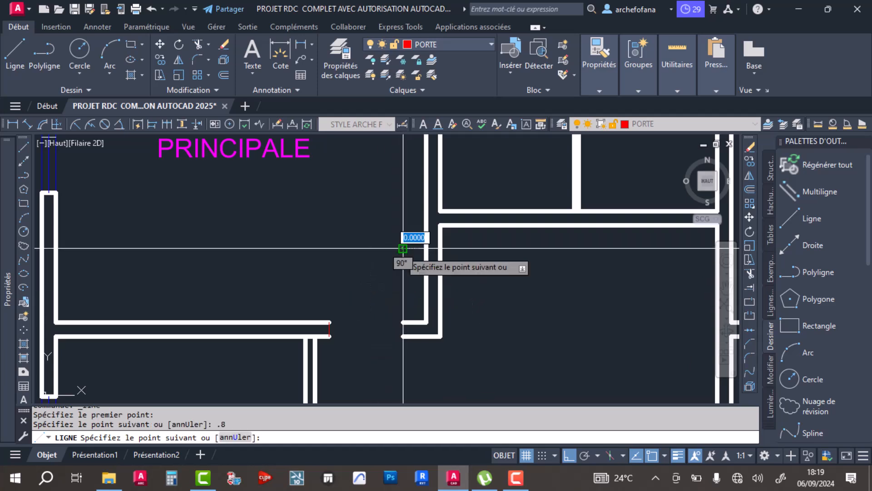
key("Return")
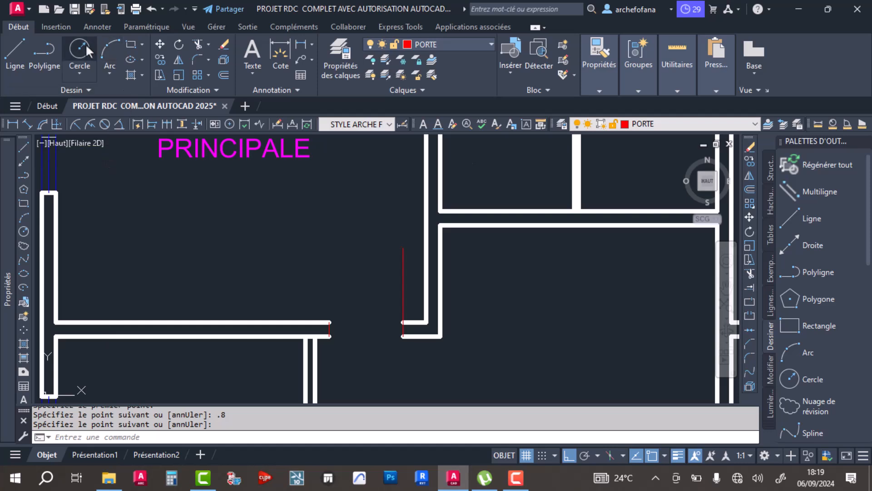
Draw the door-swing circle centred on the base of the leaf, with its radius reaching the upper end of the left jamb.
left_click(78, 45)
left_click(403, 322)
left_click(329, 322)
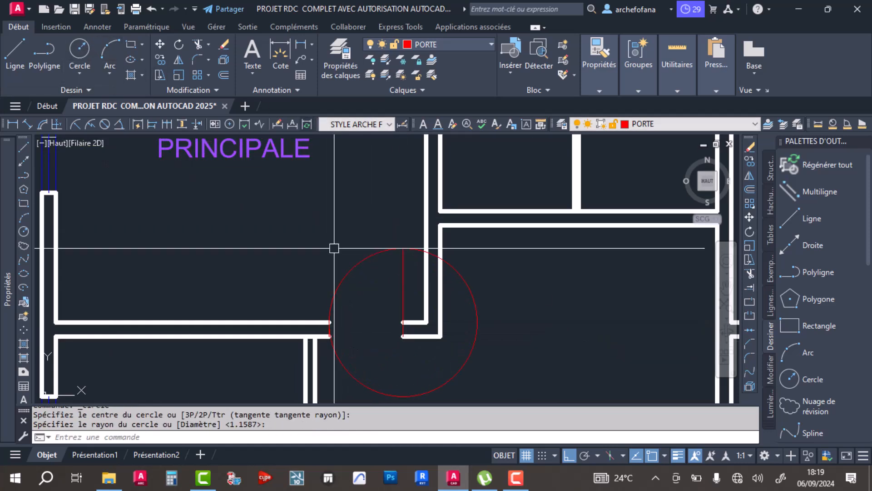
Trim the door-swing circle against the leaf and the left wall line, keeping only the quarter arc between leaf tip and left jamb.
left_click(403, 272)
left_click(333, 320)
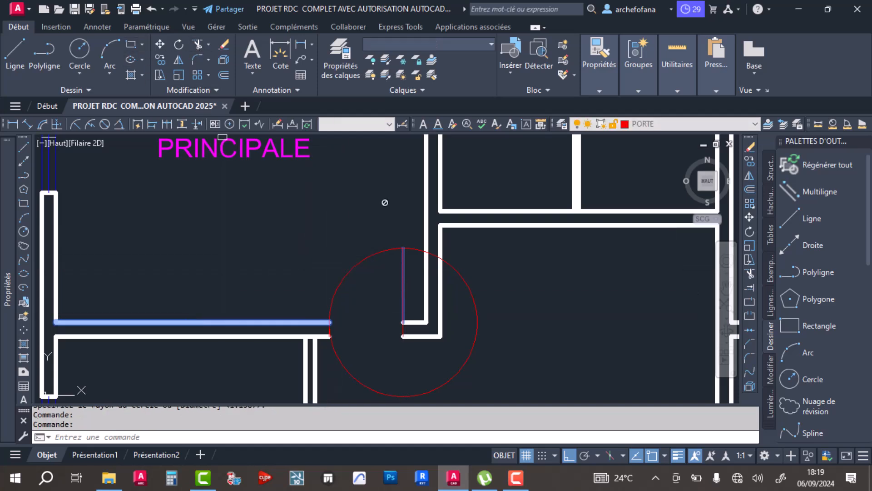
left_click(198, 45)
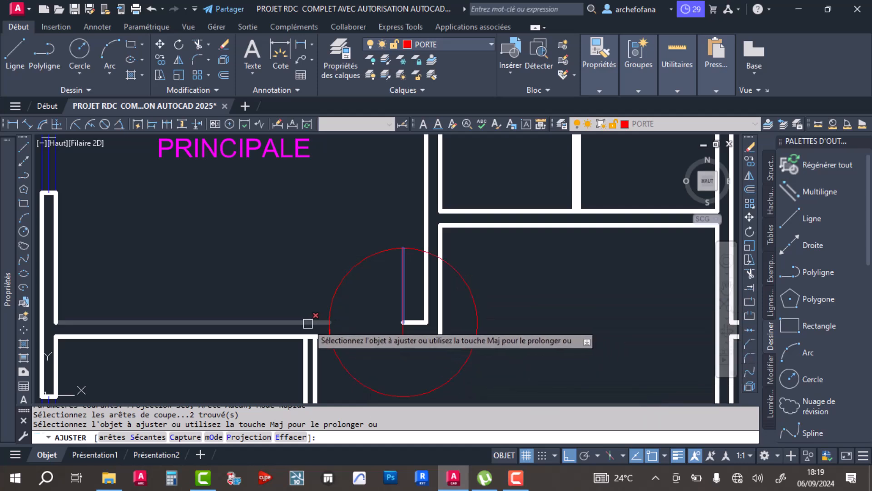
left_click(453, 269)
key("Return")
scroll(366, 306, "up", 2)
scroll(352, 315, "up", 3)
scroll(350, 225, "down", 3)
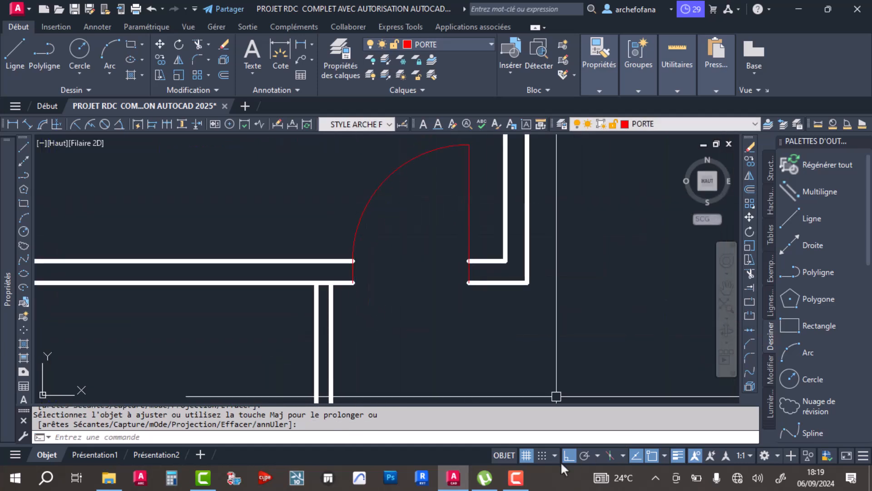
left_click(516, 482)
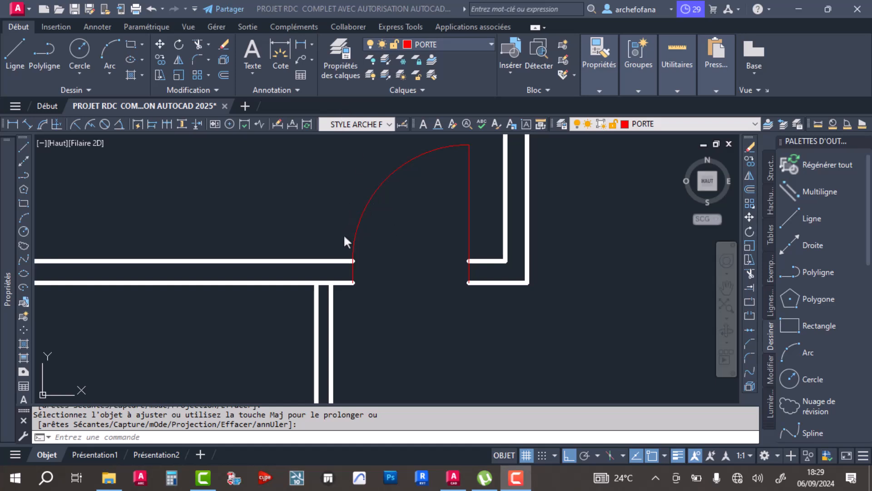
left_click(391, 237)
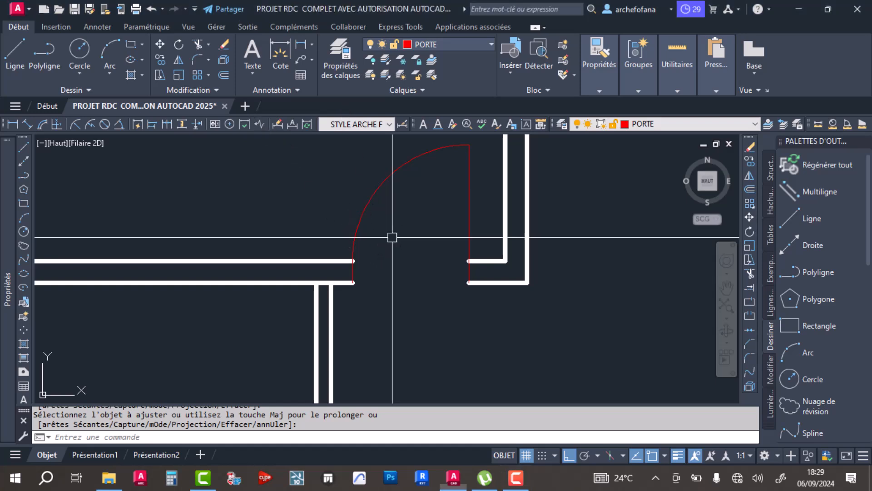
Match the properties of the white wall line onto both jamb lines of the CHAMBRE PRINCIPALE door opening.
mouse_move(607, 68)
left_click(605, 119)
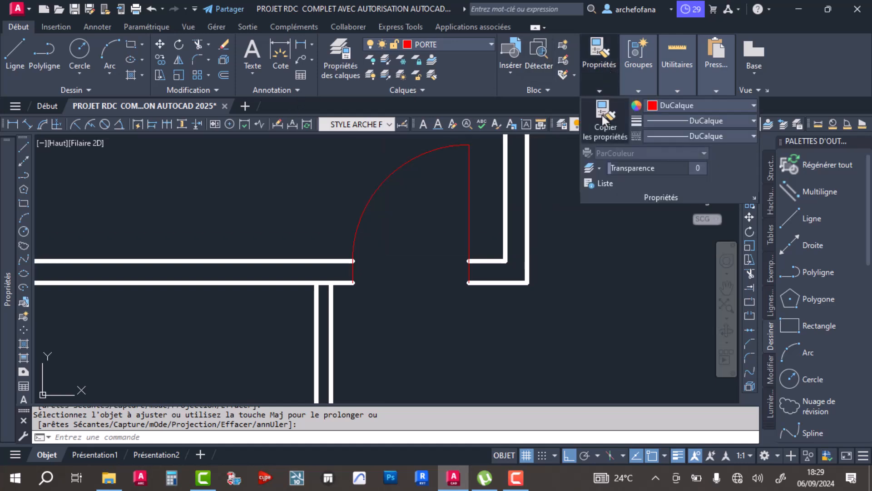
left_click(343, 261)
left_click(339, 238)
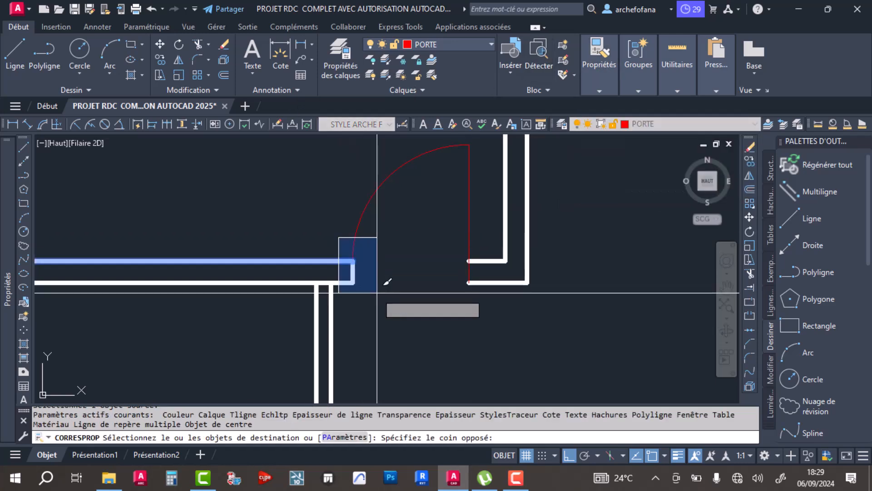
left_click(407, 290)
left_click(423, 238)
left_click(502, 293)
key("Return")
scroll(416, 218, "down", 2)
middle_click_drag(437, 183, 460, 286)
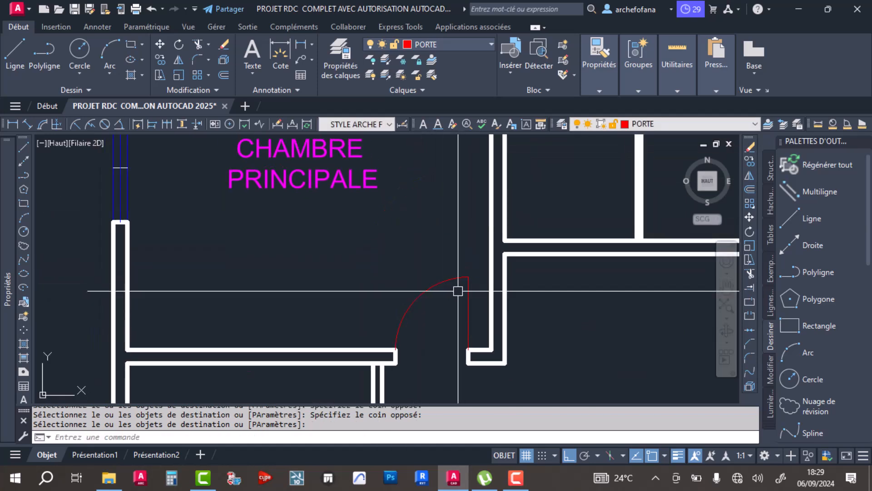
Save the drawing.
key("ctrl+s")
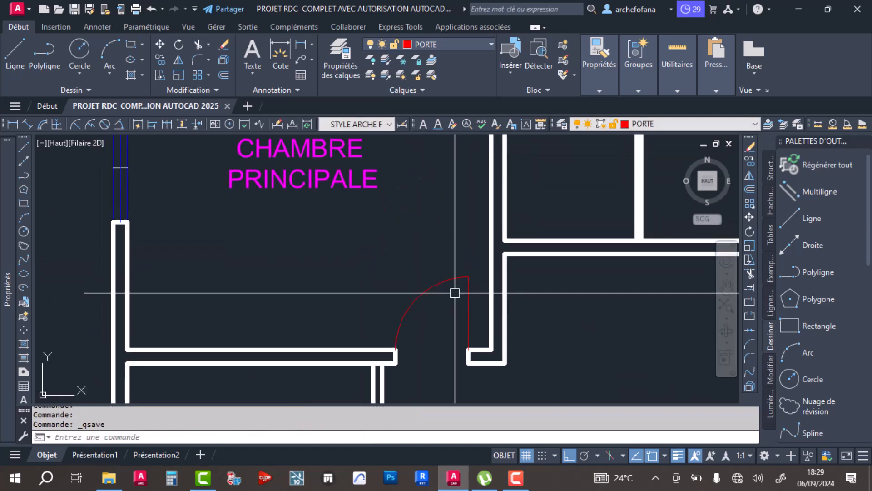
middle_click_drag(454, 292, 417, 249)
scroll(414, 274, "up", 4)
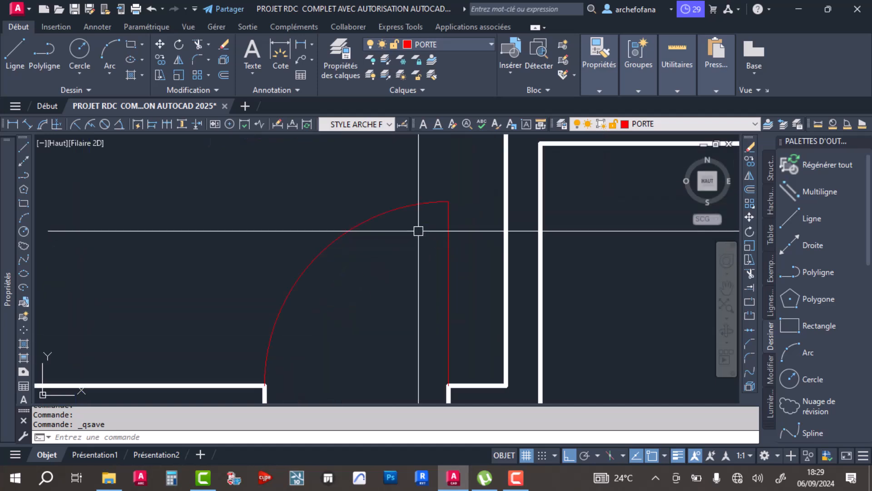
scroll(398, 207, "down", 4)
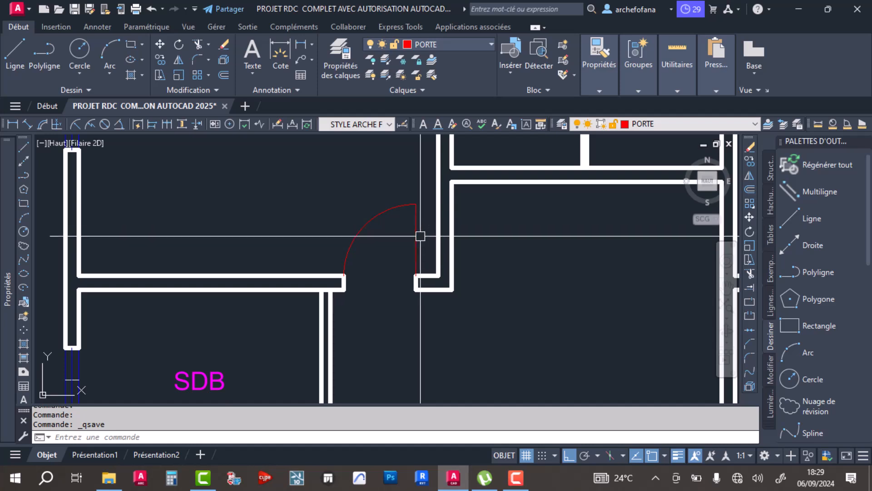
Erase the door's swing arc below the CHAMBRE PRINCIPALE.
left_click(394, 182)
left_click(380, 249)
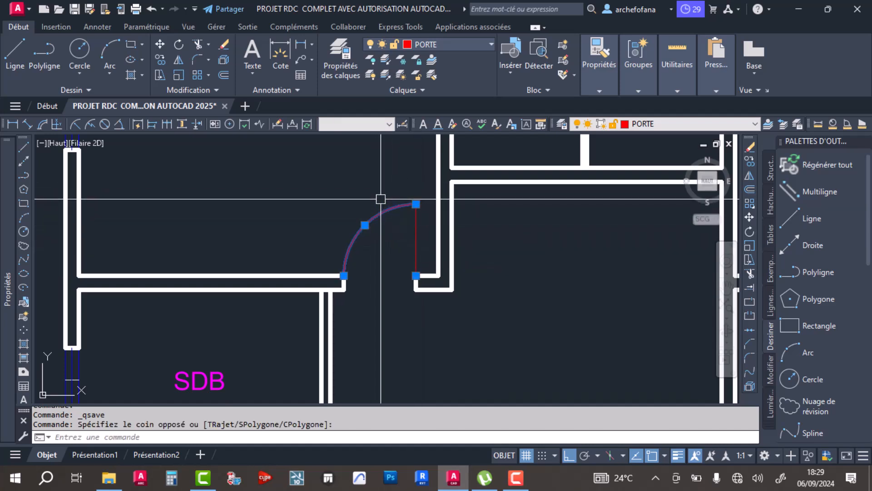
key("Delete")
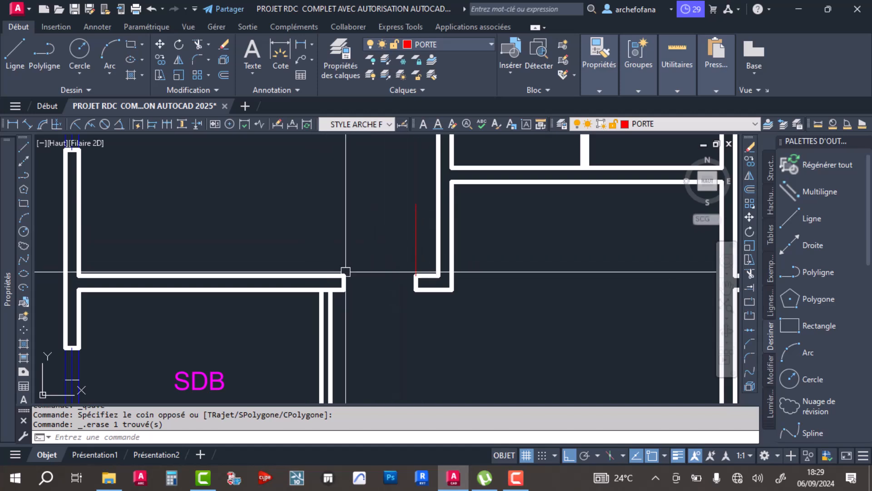
Draw a circle centred on the door leaf's lower end and passing through its upper end, and erase it.
left_click(80, 46)
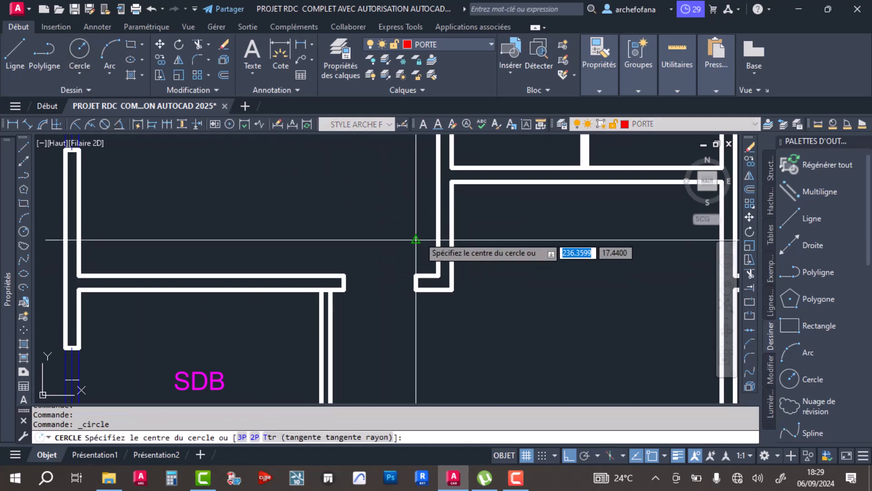
left_click(416, 204)
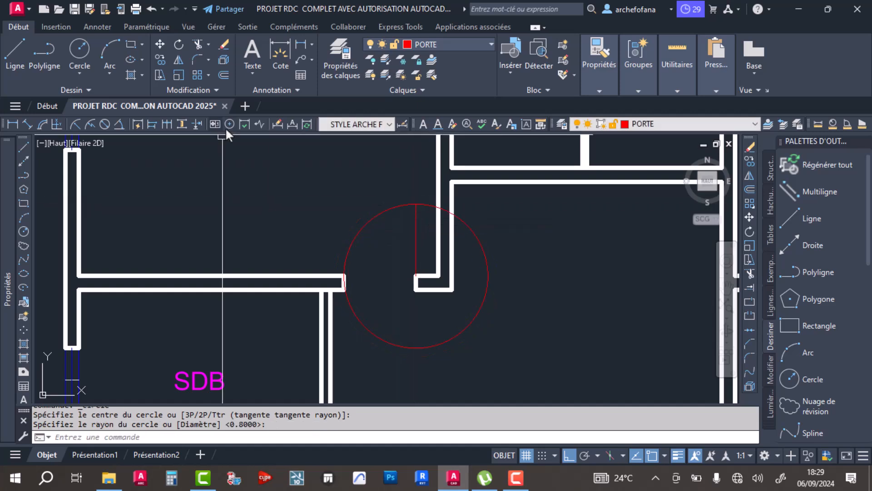
left_click(375, 214)
key("Delete")
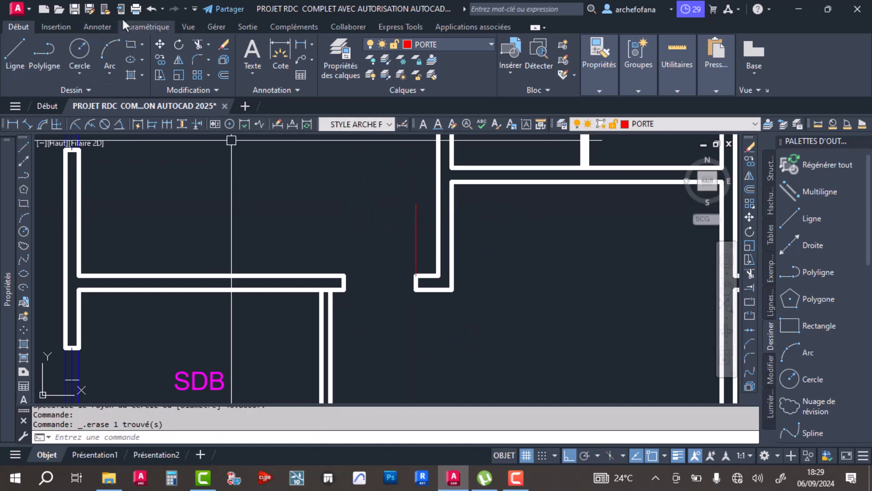
Undo back to the original door swing arc and save the drawing.
left_click(151, 9)
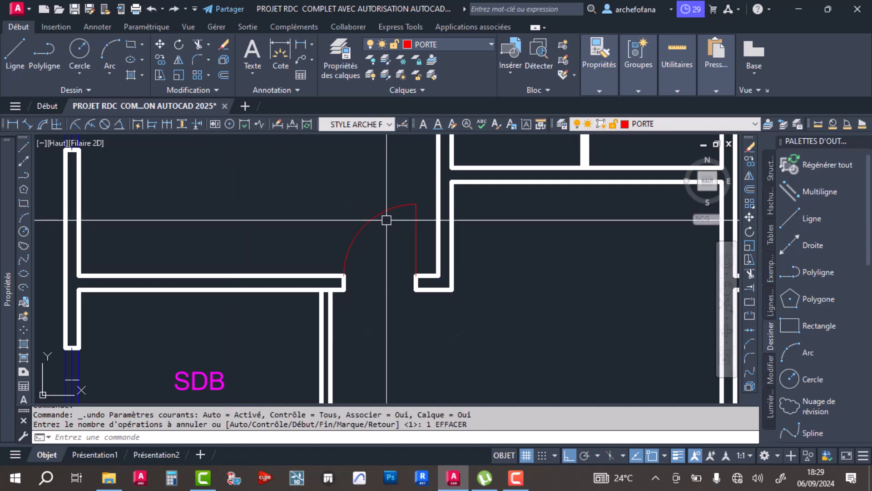
key("ctrl+s")
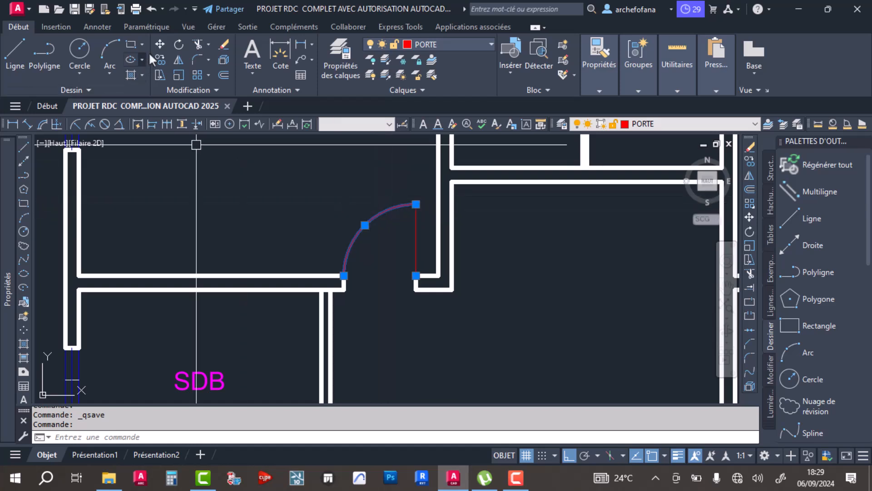
Move the door's swing arc away from the opening into the bedroom's free floor area, with Ortho off.
left_click(162, 42)
left_click(332, 223)
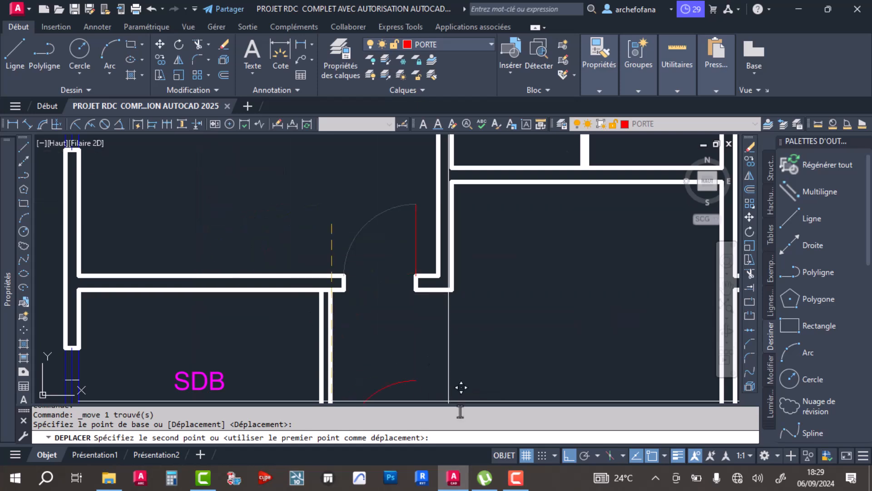
left_click(569, 455)
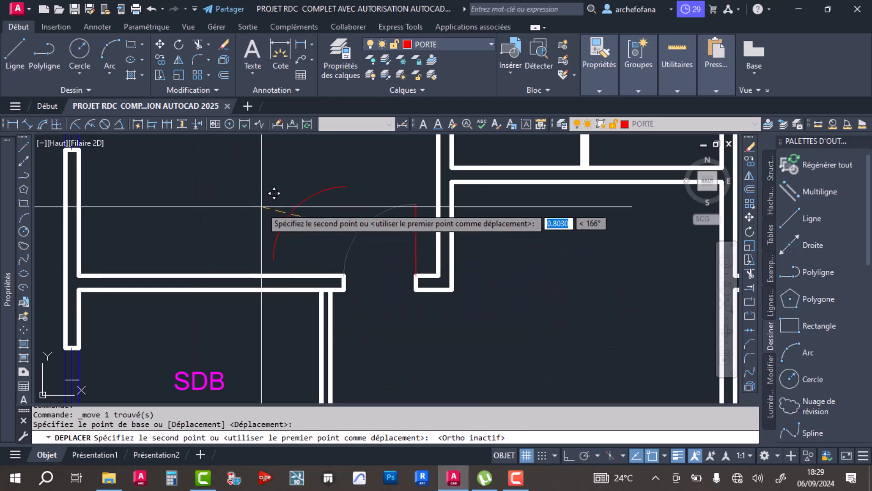
left_click(156, 188)
key("ctrl+z")
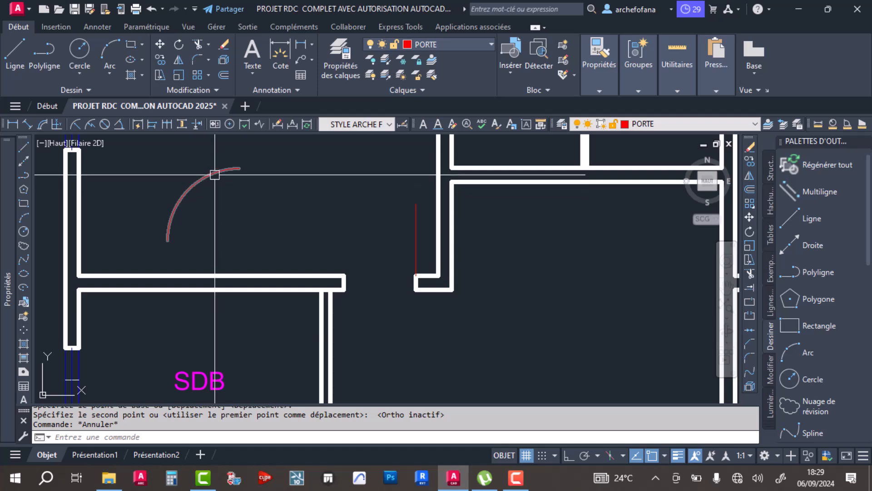
key("Escape")
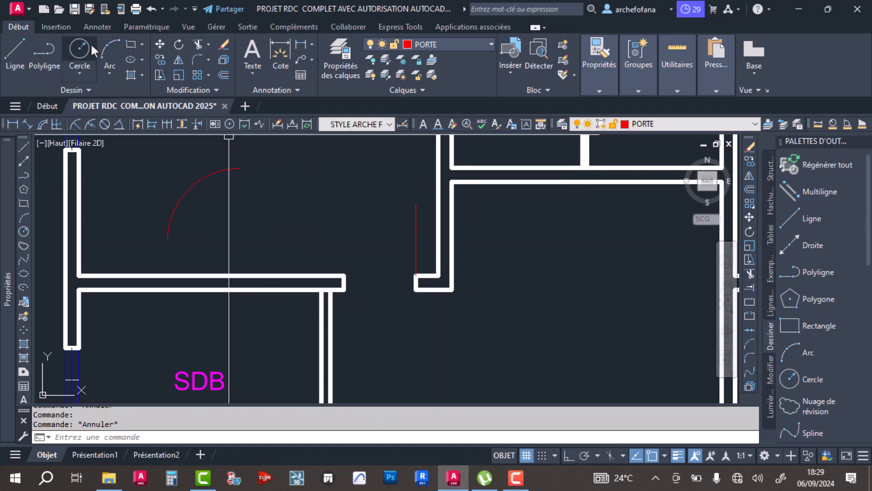
Draw a three-point arc from the leaf's lower end through its upper end to the opposite wall end, and erase it.
left_click(86, 74)
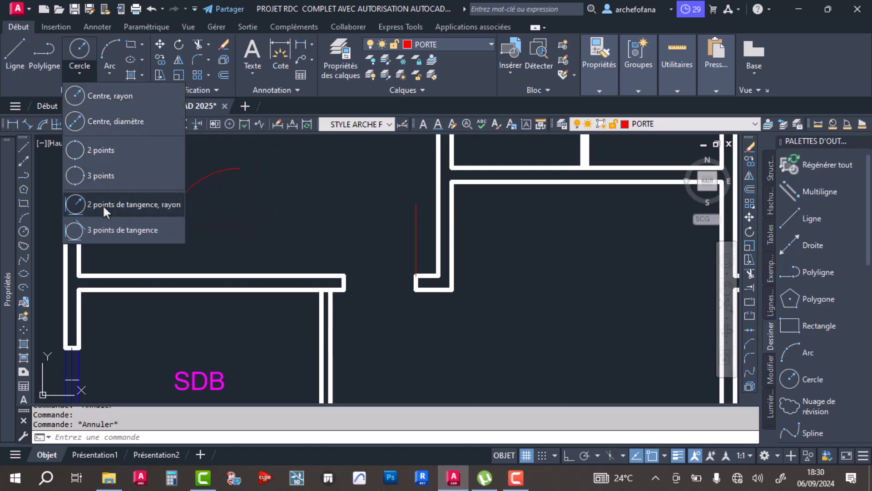
left_click(111, 72)
left_click(112, 72)
left_click(112, 72)
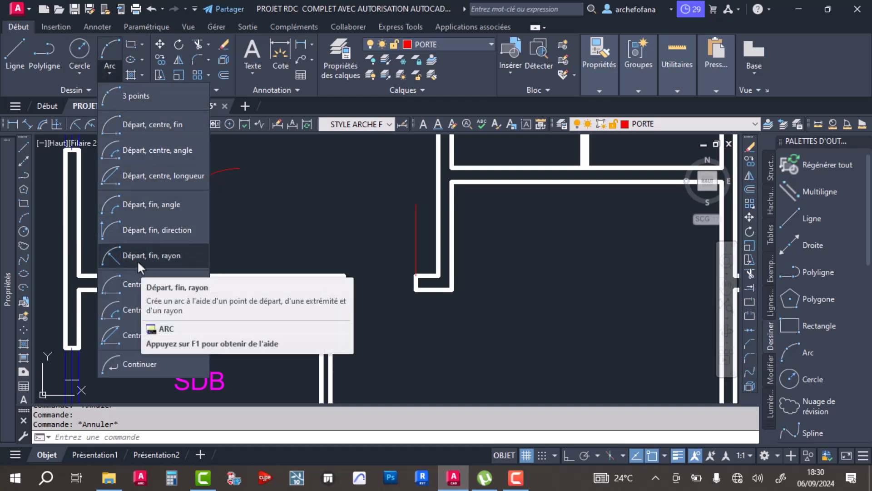
left_click(135, 96)
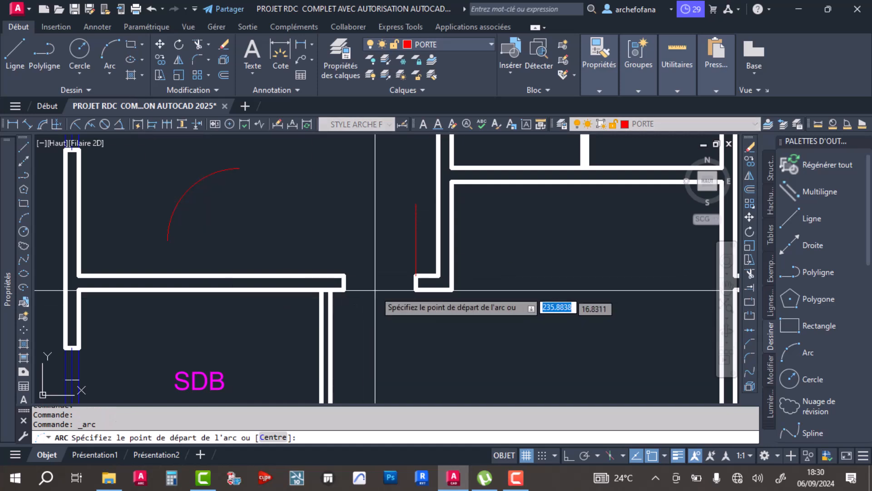
left_click(416, 275)
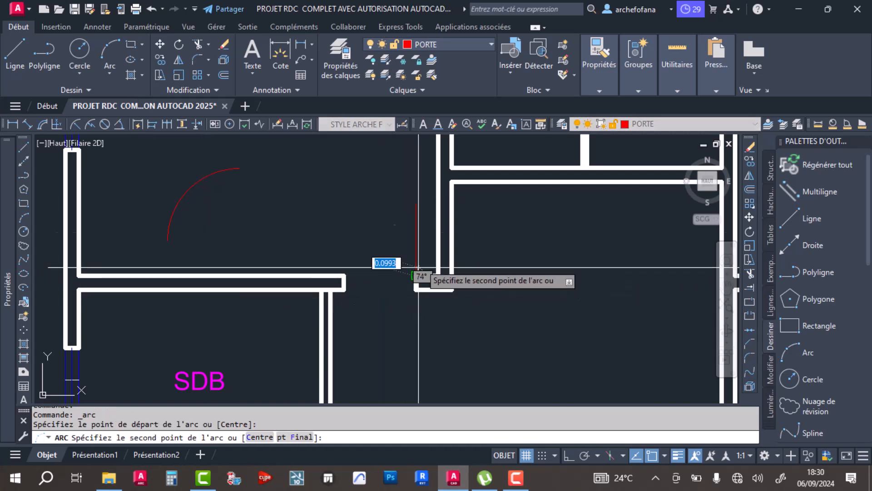
left_click(416, 204)
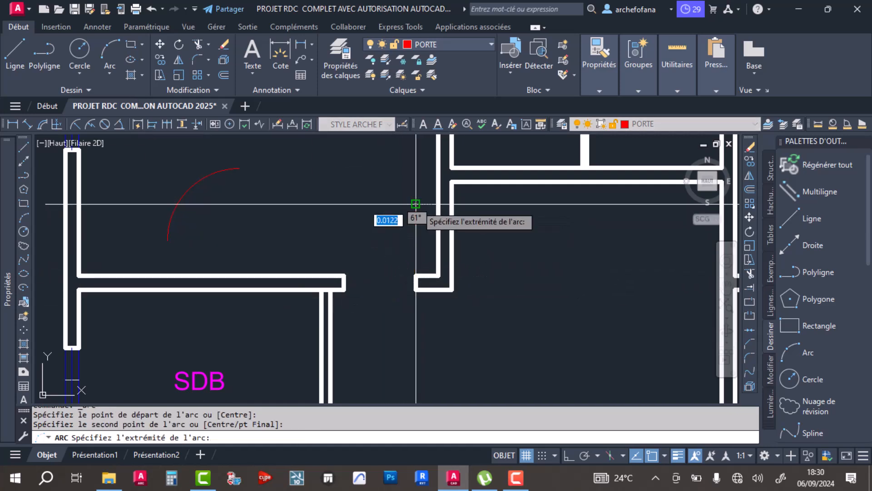
left_click(344, 276)
left_click(404, 193)
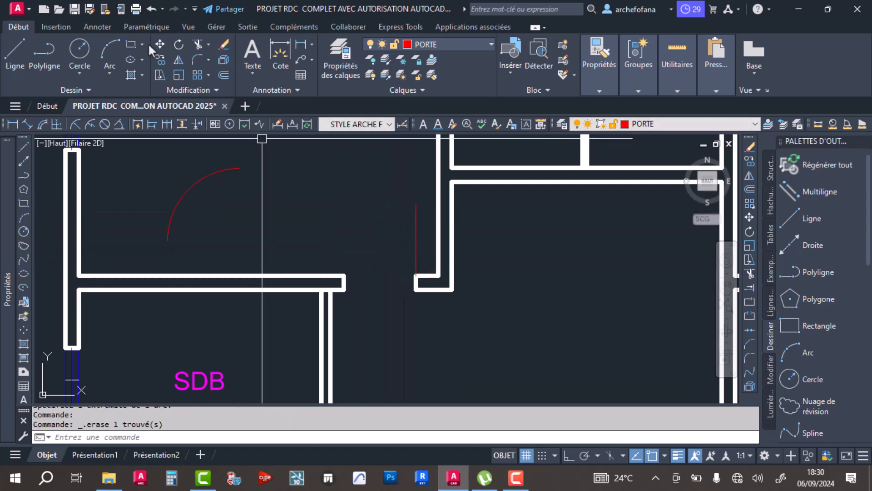
Draw a start, centre, end arc starting at the leaf's lower end and centred on its upper end, and erase it.
left_click(113, 71)
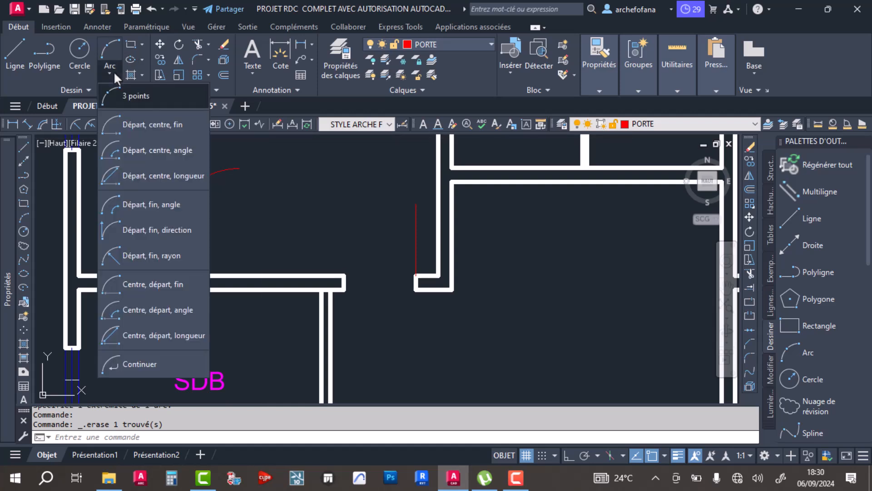
left_click(149, 124)
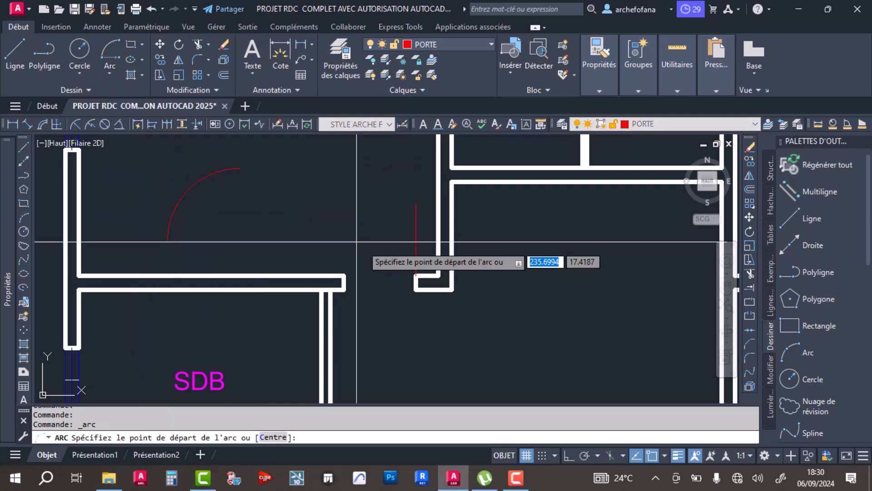
left_click(416, 275)
left_click(415, 204)
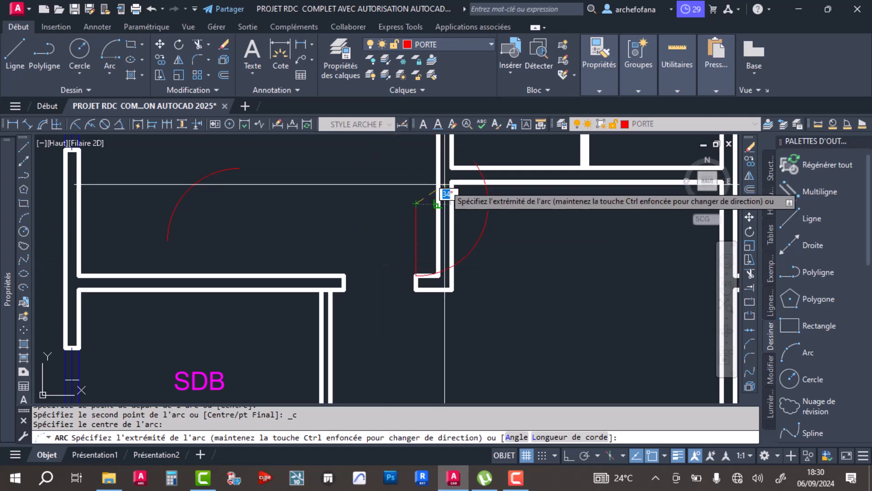
left_click(479, 204)
left_click(481, 221)
key("Delete")
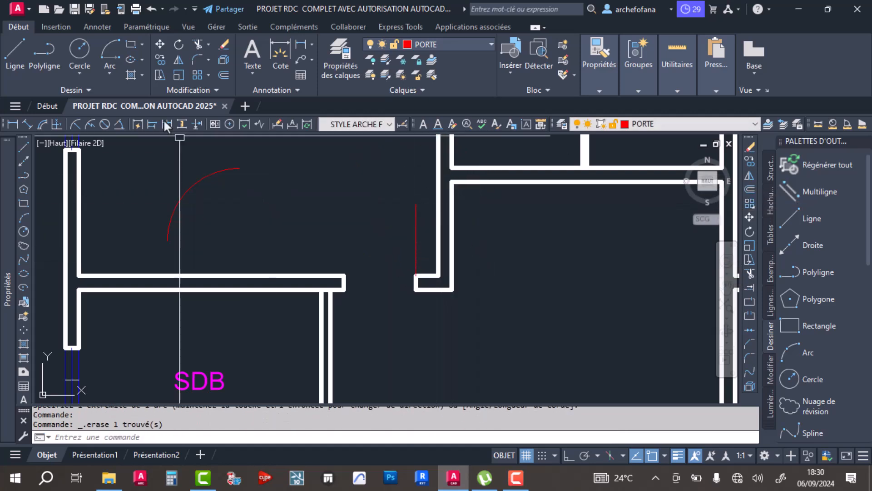
key("Delete")
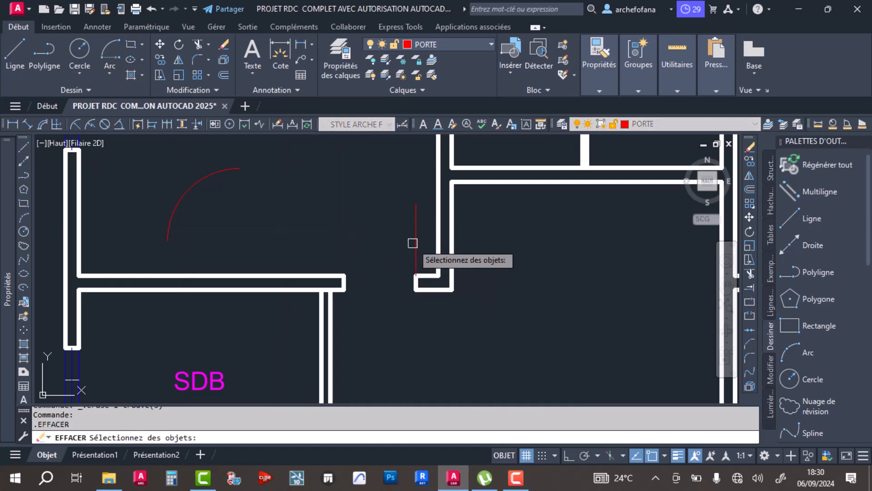
key("Return")
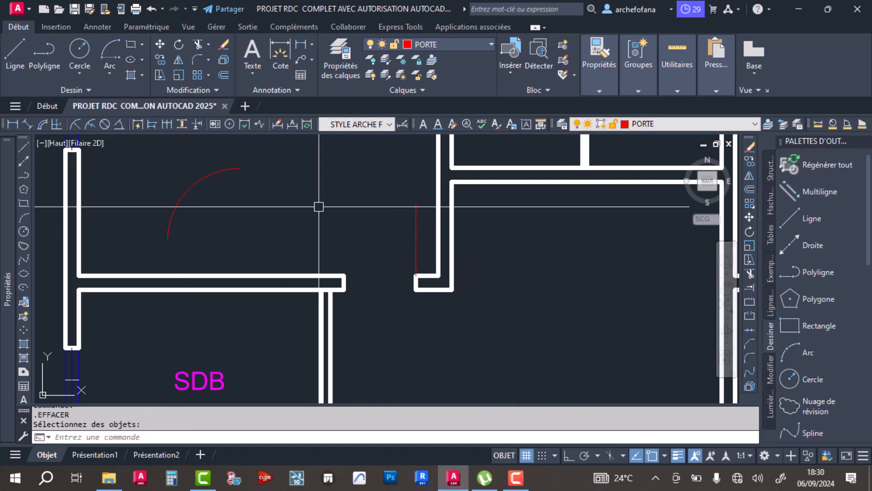
Try a start, centre, end arc from the leaf's lower end, centred on the opposite wall end.
left_click(118, 57)
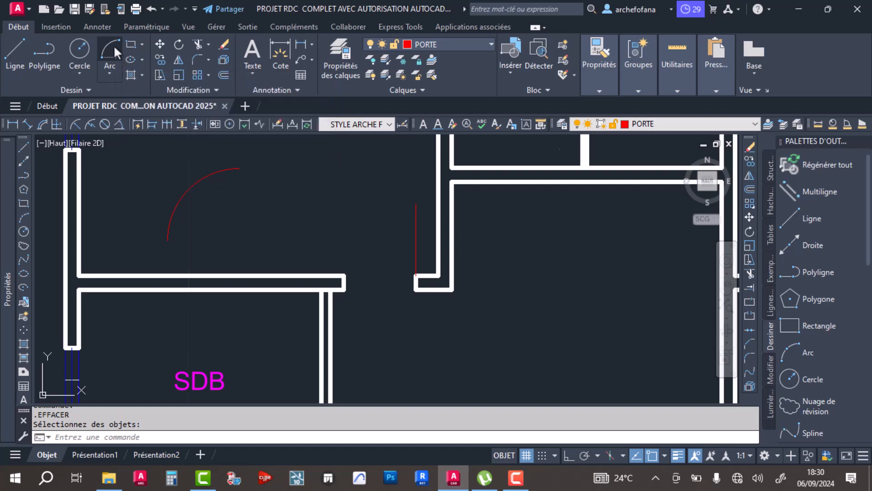
left_click(416, 276)
left_click(346, 275)
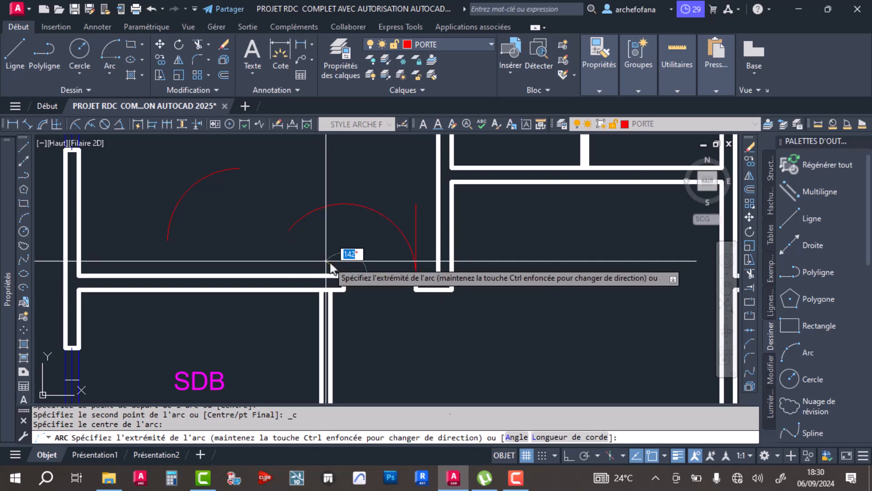
key("Escape")
Try a three-point arc with its first two points on the leaf's lower and upper ends.
key("Return")
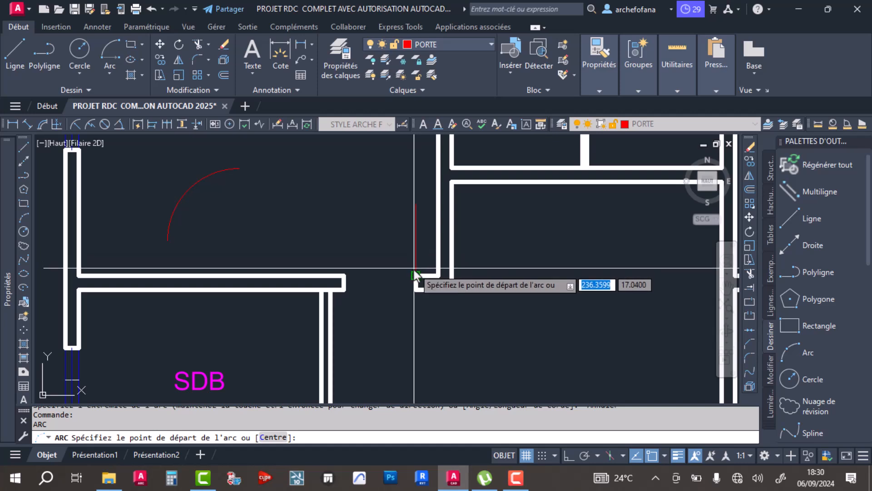
left_click(415, 275)
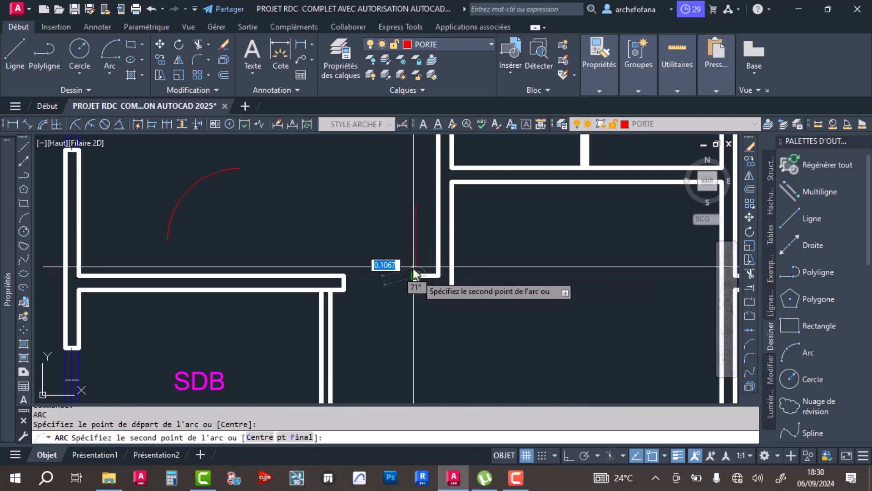
left_click(415, 204)
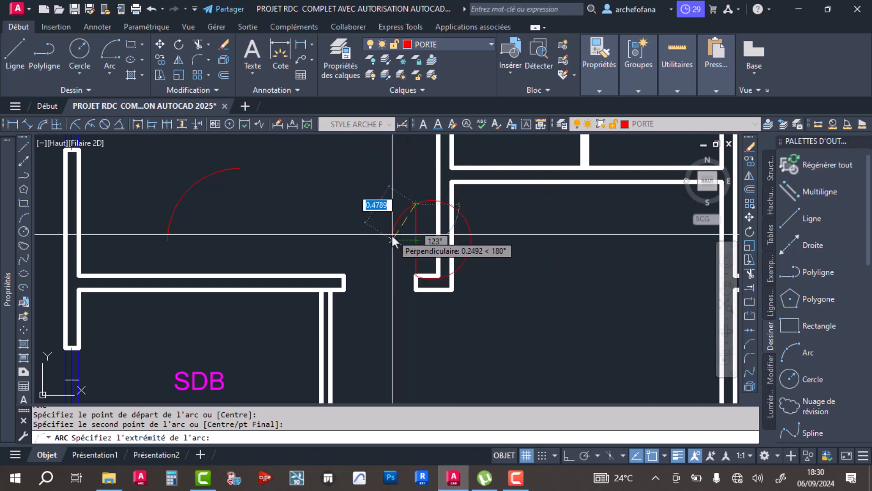
key("Escape")
Try a start, end, direction arc from the leaf's lower end to its upper end.
left_click(109, 73)
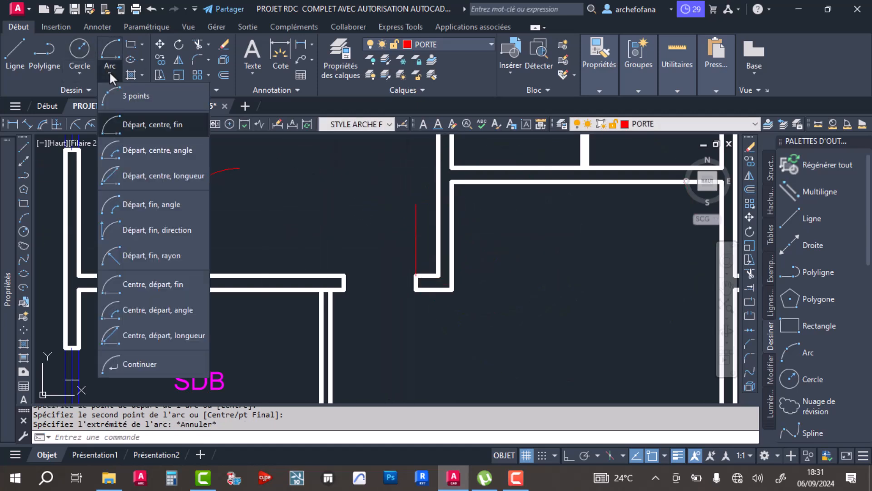
left_click(153, 231)
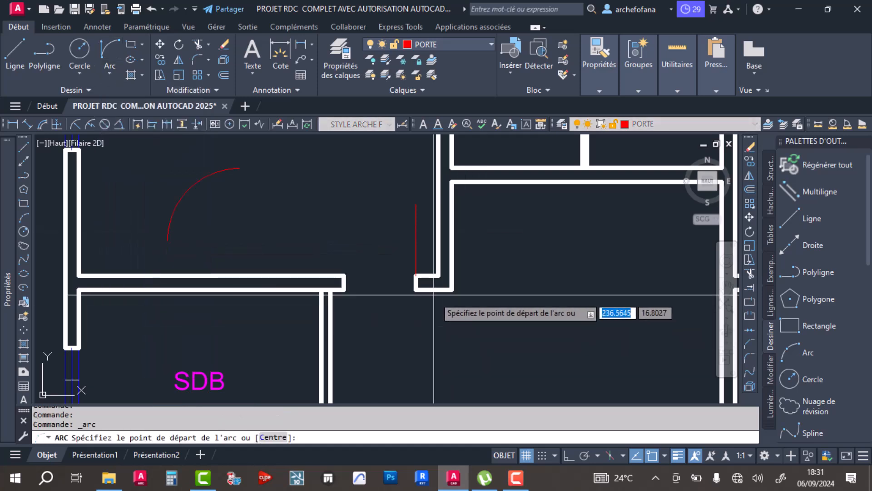
left_click(416, 275)
left_click(416, 204)
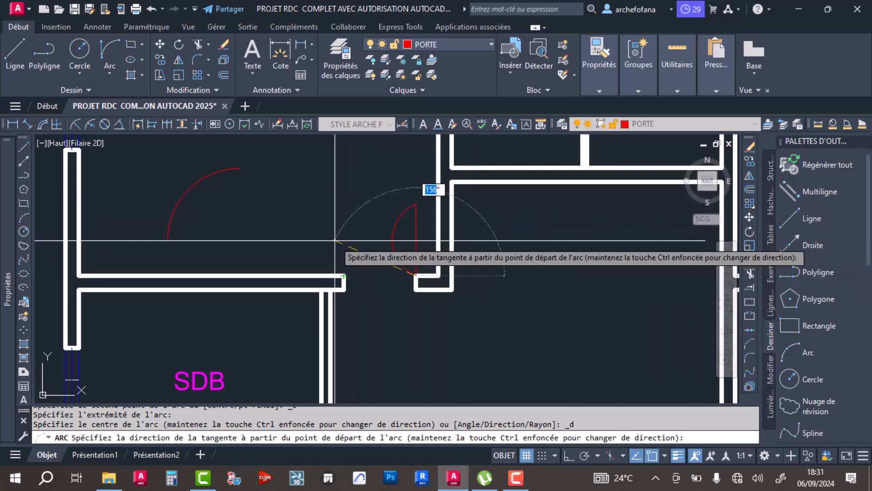
key("Escape")
Try a centre, start, end arc centred on the door leaf's upper end and starting at its lower end.
left_click(114, 73)
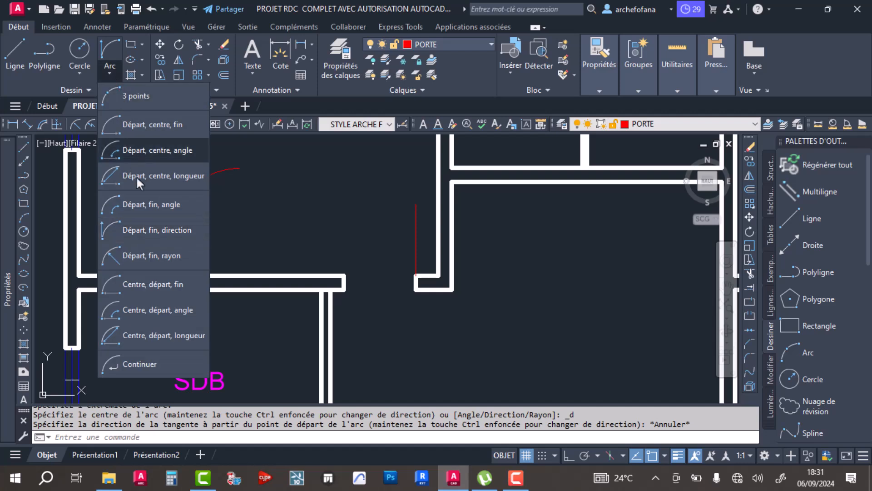
left_click(153, 282)
left_click(416, 204)
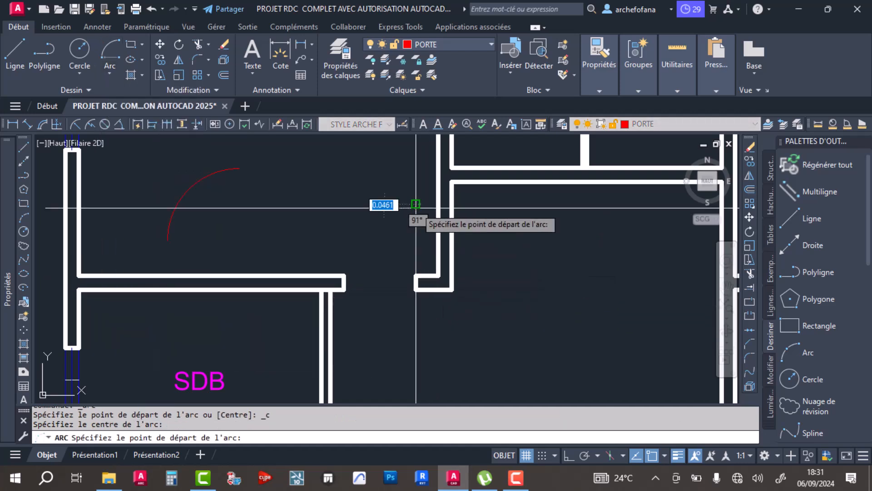
left_click(416, 276)
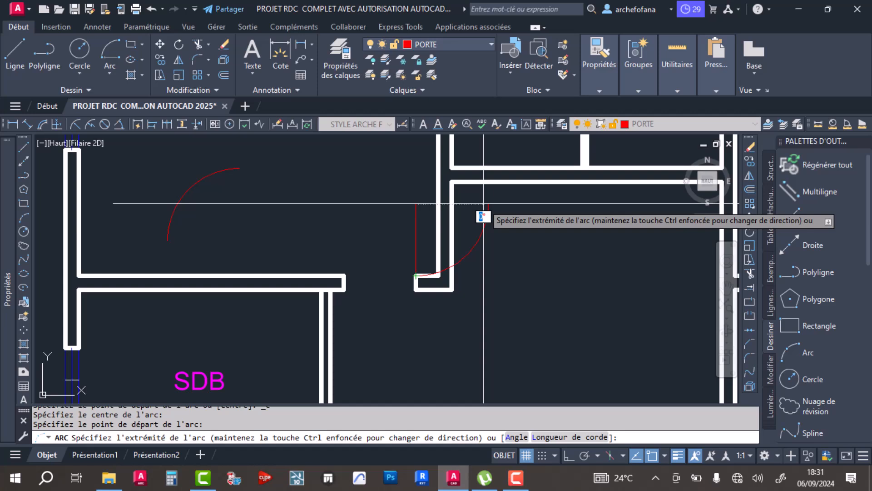
key("Escape")
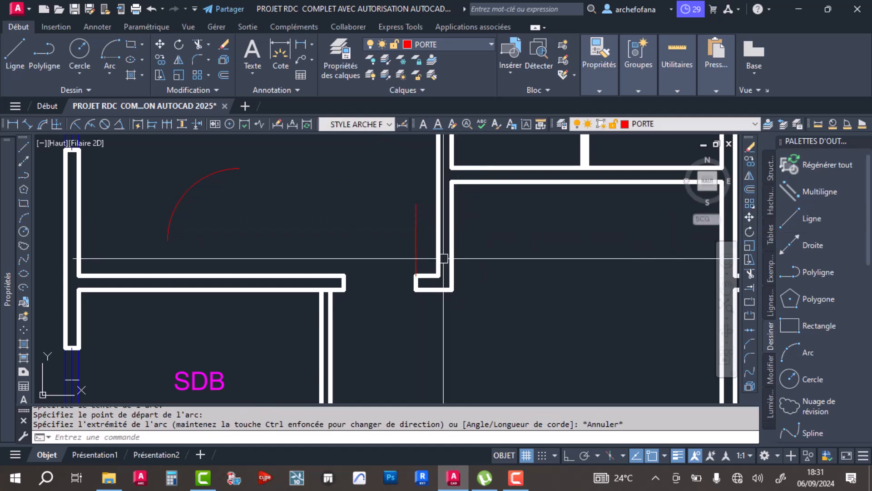
Try three-point arcs from the leaf's lower end, with the second point on its upper end or on the opposite wall end.
key("space")
left_click(415, 276)
left_click(415, 204)
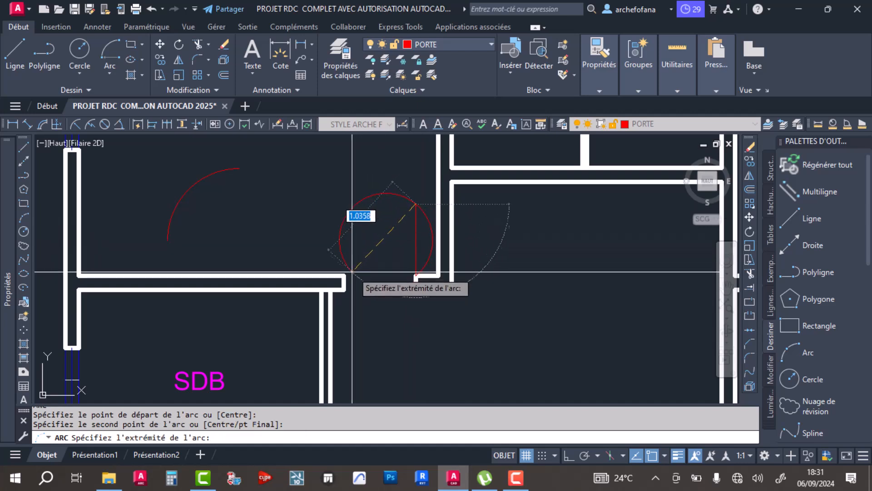
key("Escape")
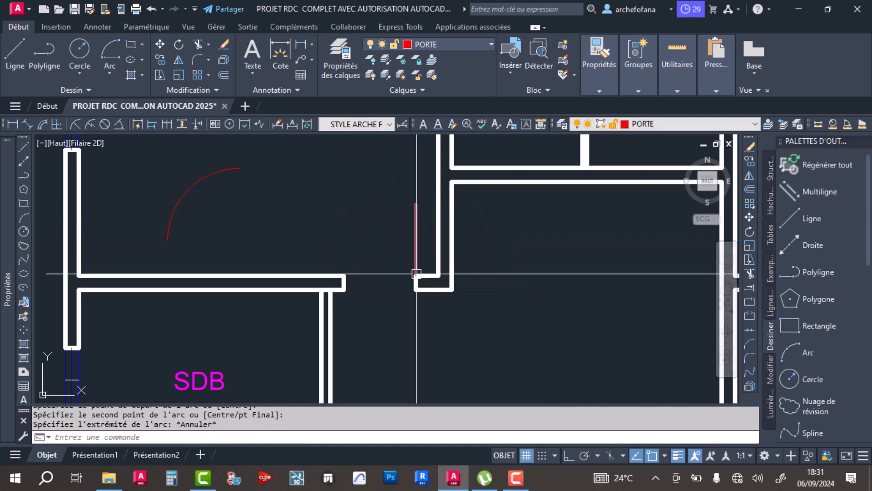
key("space")
left_click(415, 275)
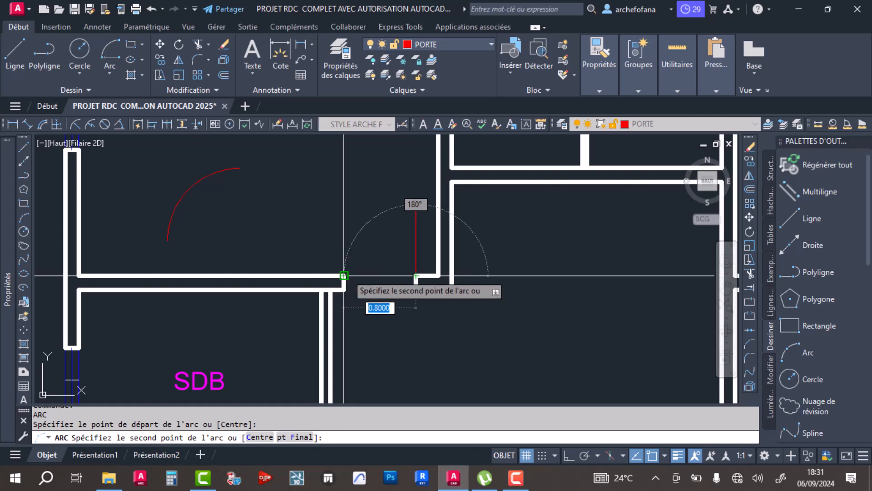
left_click(344, 275)
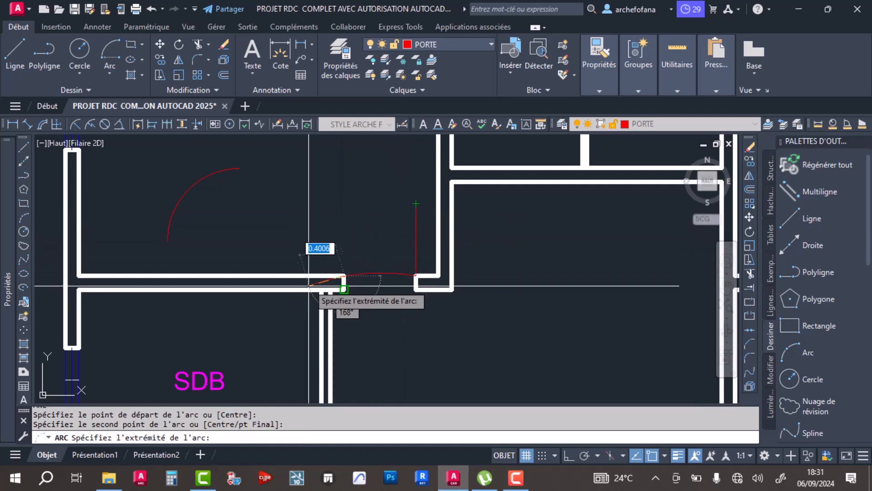
key("Escape")
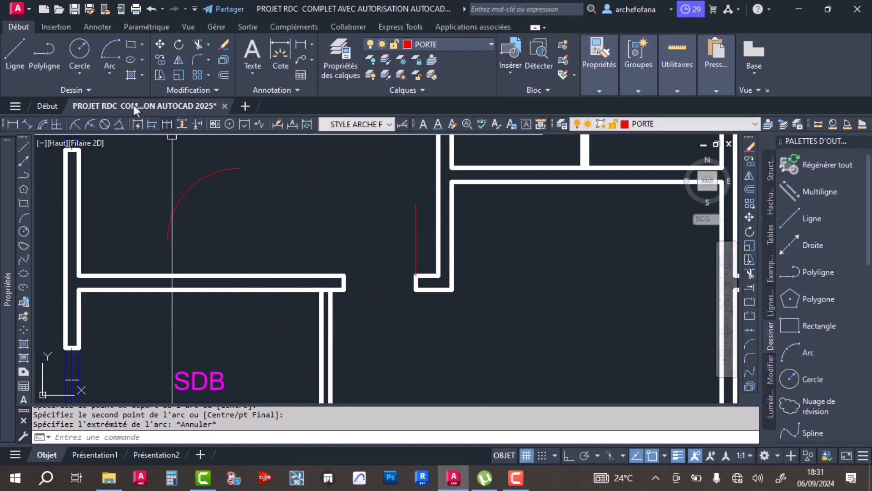
Try a start, centre, length arc from the opposite wall end, centred on the leaf's upper end.
left_click(111, 68)
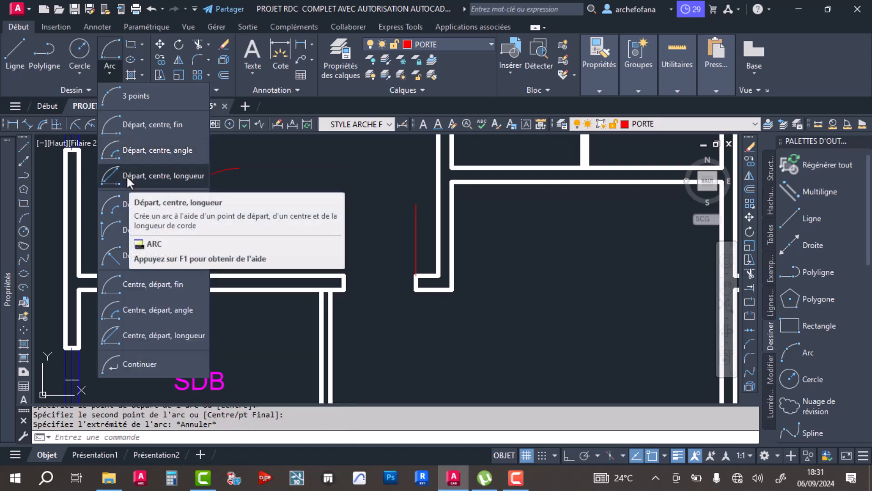
left_click(126, 176)
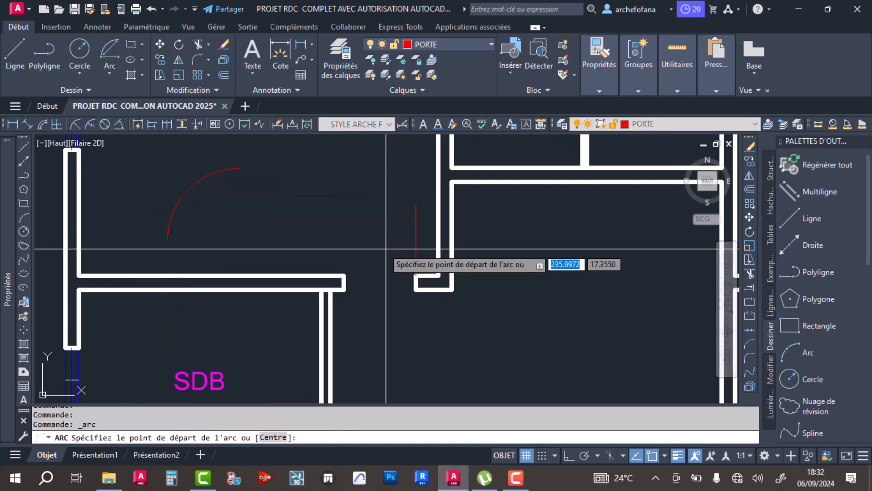
left_click(344, 276)
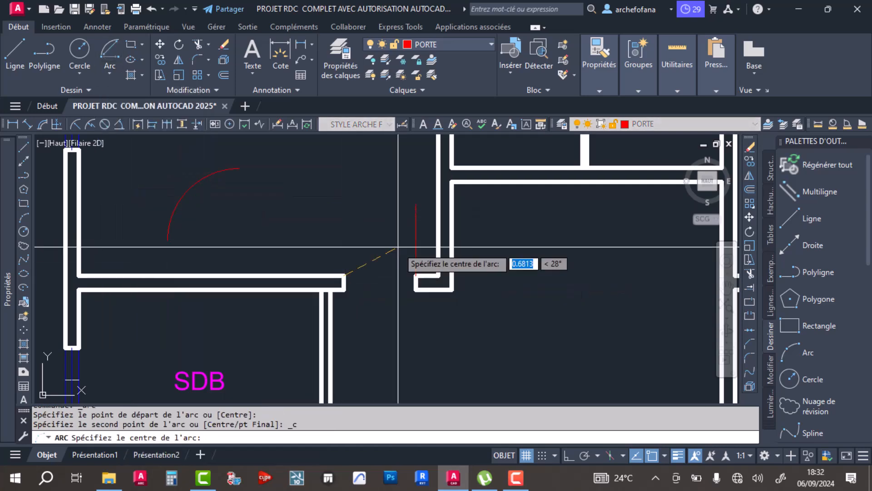
left_click(416, 204)
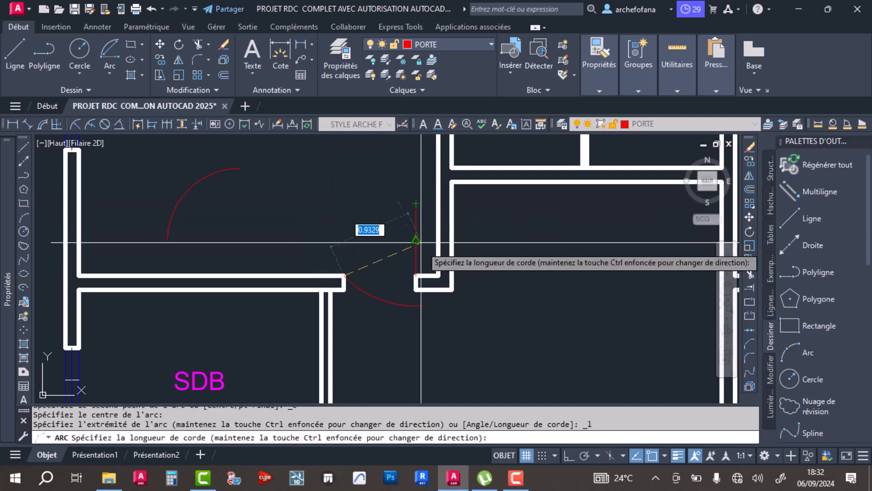
key("Return")
key("Escape")
Try three-point arcs, one through the leaf's lower and upper ends and one from the opposite wall end through the leaf's lower end.
key("Return")
left_click(416, 275)
left_click(416, 203)
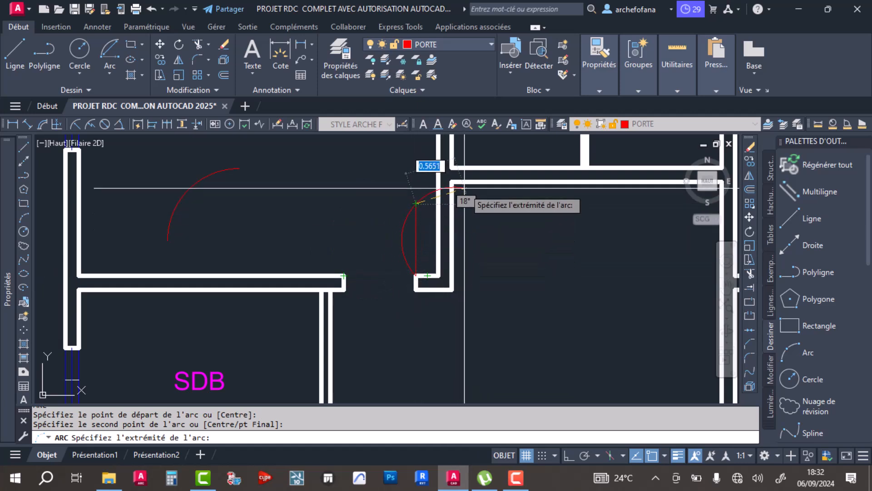
key("Escape")
key("Return")
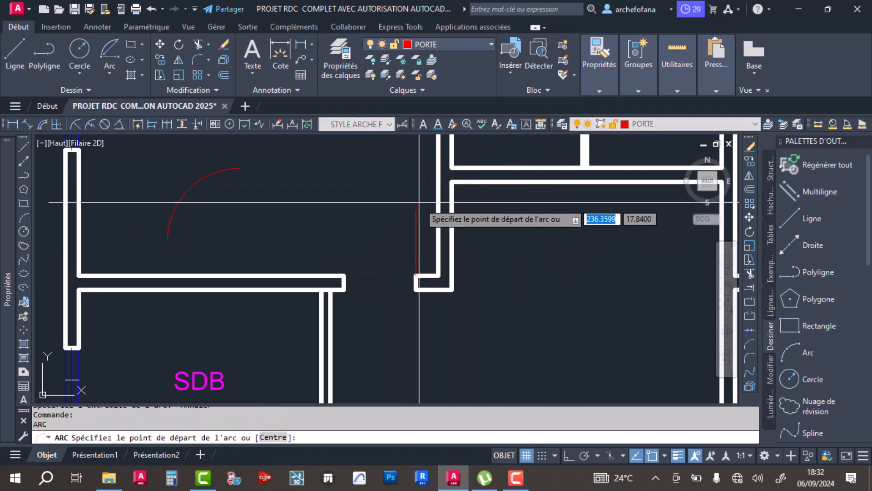
left_click(353, 268)
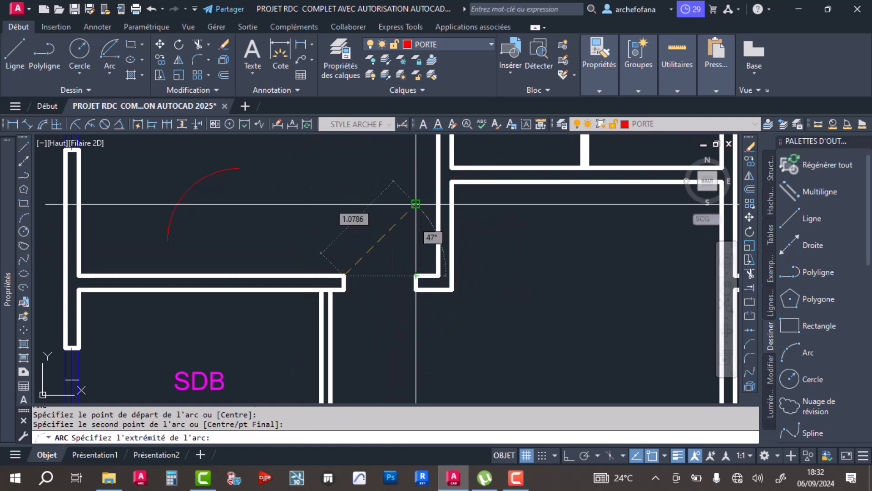
key("Escape")
Try a start, end, angle arc from the opposite wall end to the leaf's upper end.
left_click(112, 70)
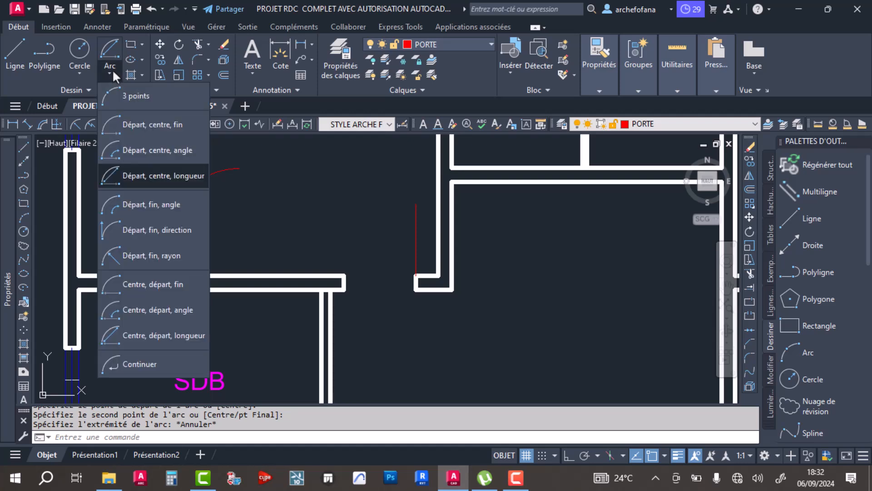
left_click(164, 205)
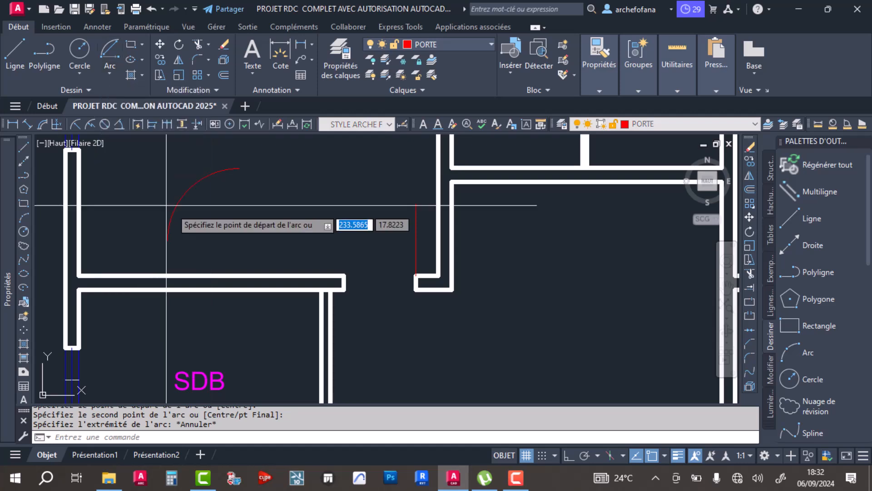
left_click(344, 275)
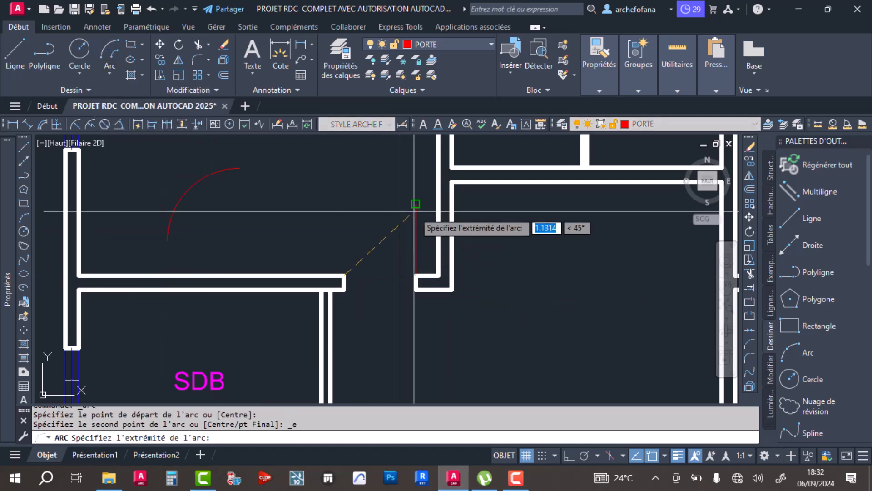
left_click(416, 204)
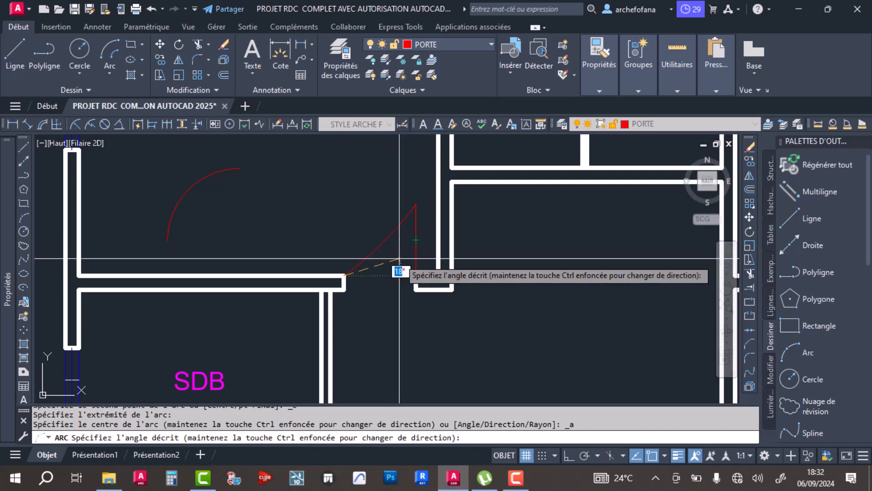
key("Escape")
Try a three-point arc starting at the opposite wall end with its second point on the leaf's lower end.
key("Return")
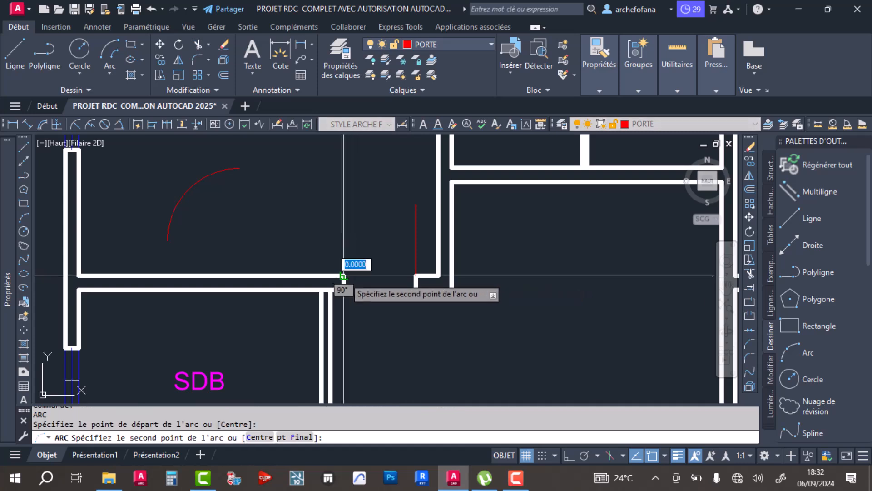
left_click(415, 276)
key("Escape")
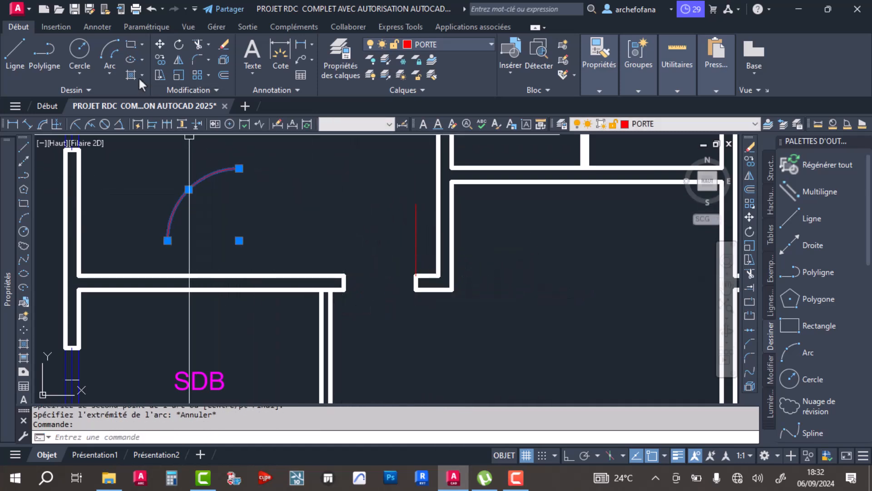
Move the existing quarter arc from its centre onto the door leaf's lower end and save the drawing.
left_click(160, 44)
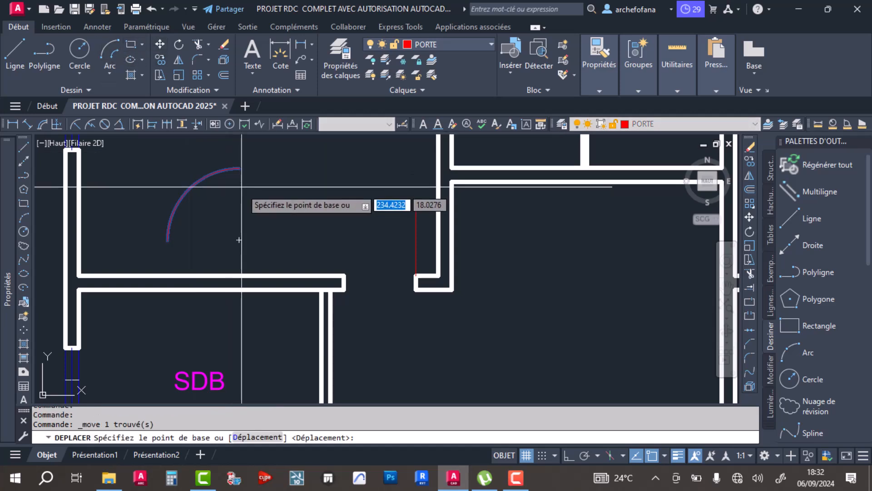
left_click(239, 240)
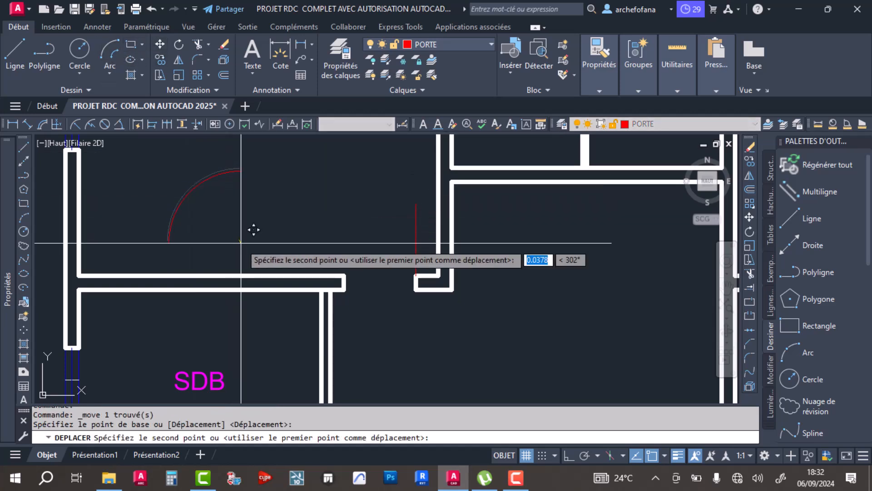
left_click(415, 275)
key("Escape")
key("Escape")
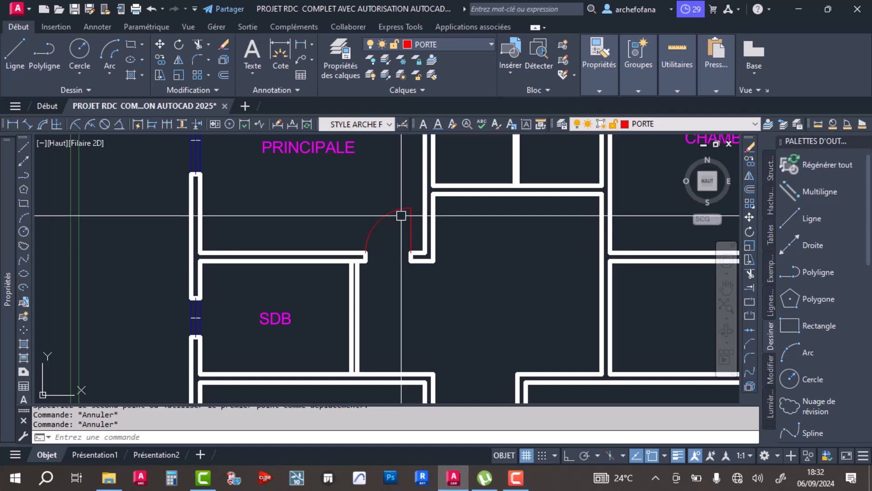
key("ctrl+s")
scroll(434, 267, "down", 5)
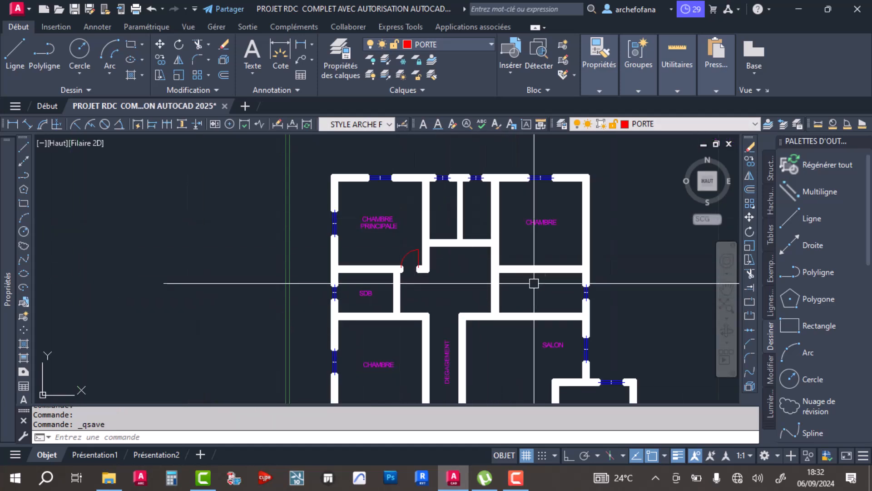
Trim the wall lines crossing both ends of the partition beside the SDB room so the wall junctions are open.
scroll(423, 263, "up", 6)
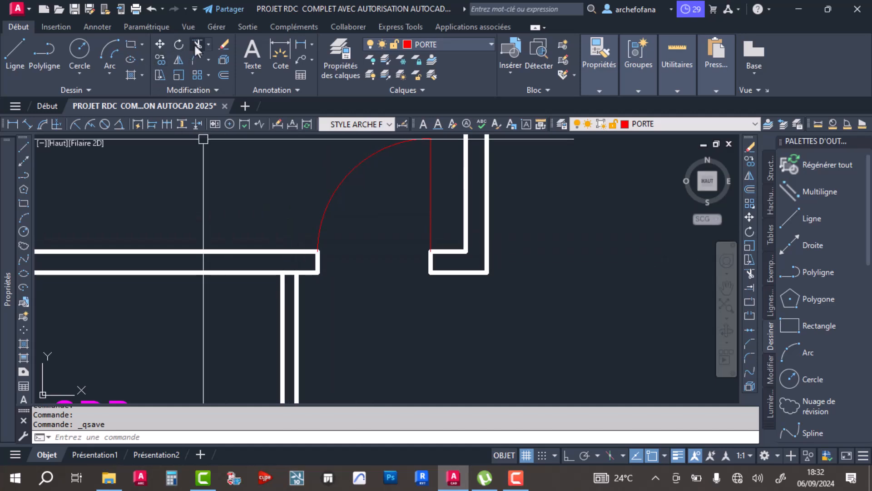
left_click(216, 124)
scroll(286, 268, "down", 1)
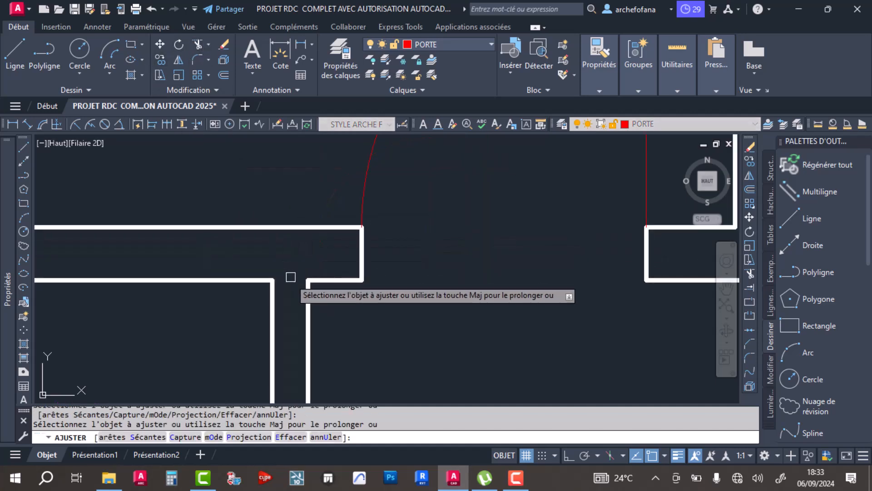
scroll(286, 337, "down", 1)
scroll(295, 369, "up", 2)
middle_click_drag(297, 370, 305, 226)
left_click(301, 345)
key("Return")
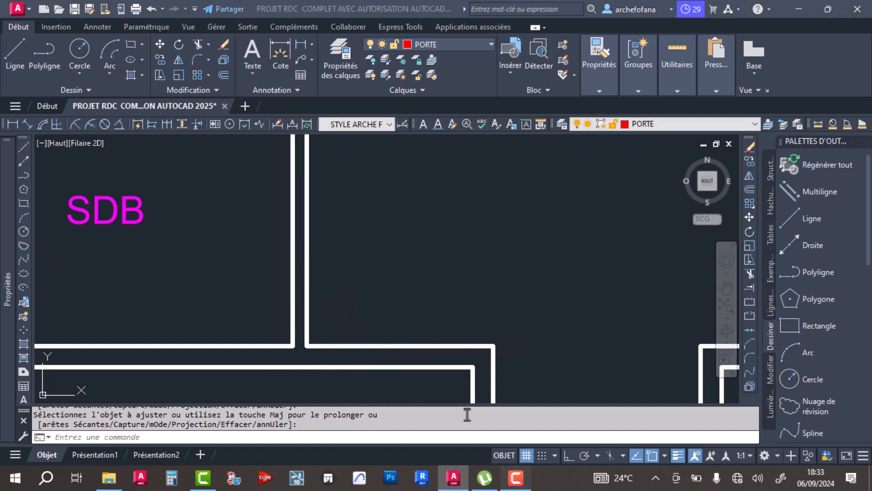
right_click(516, 477)
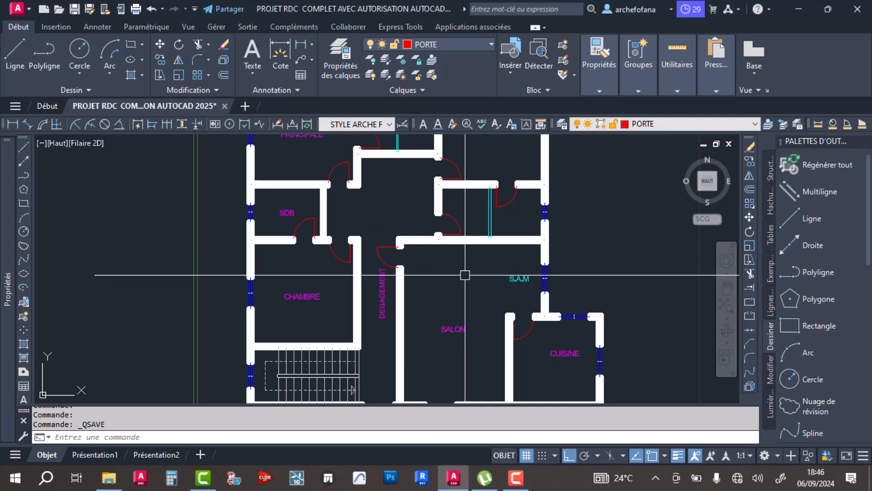
Copy the SDB label into the small room adjoining CHAMBRE PRINCIPALE, beside the double cyan partition, with ortho mode off.
middle_click_drag(418, 135, 411, 215)
scroll(390, 206, "up", 2)
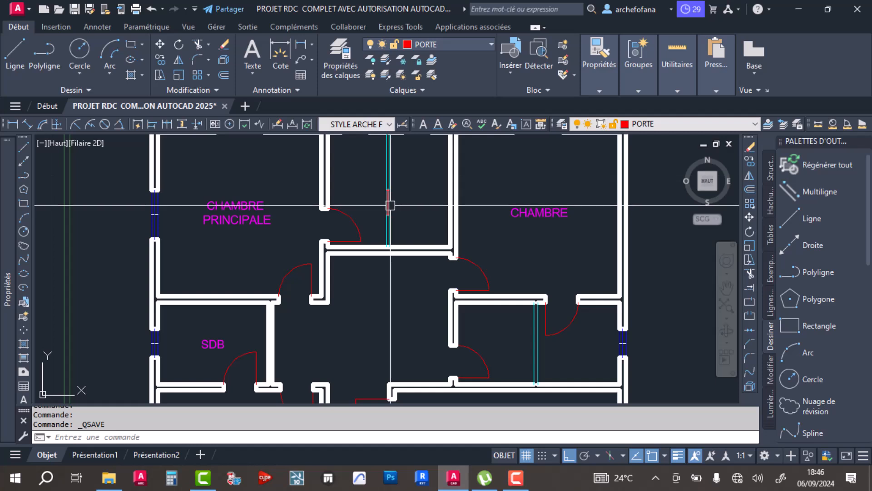
middle_click_drag(331, 285, 336, 236)
left_click(223, 297)
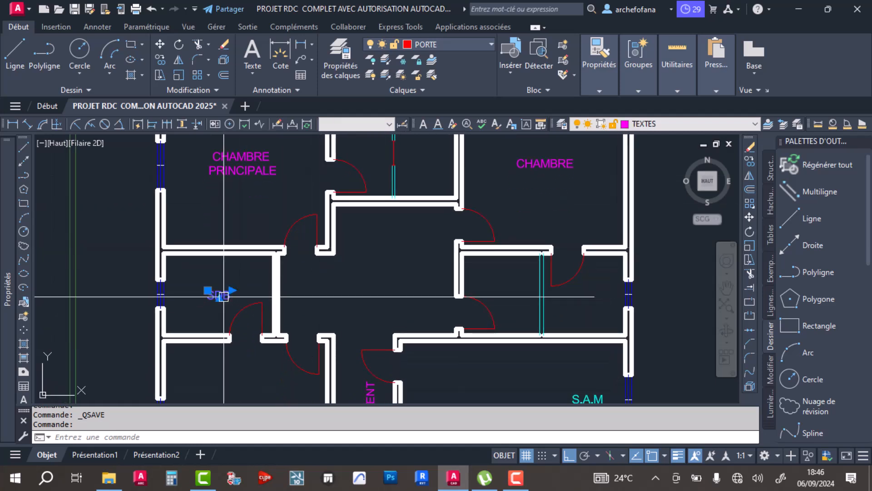
left_click(159, 62)
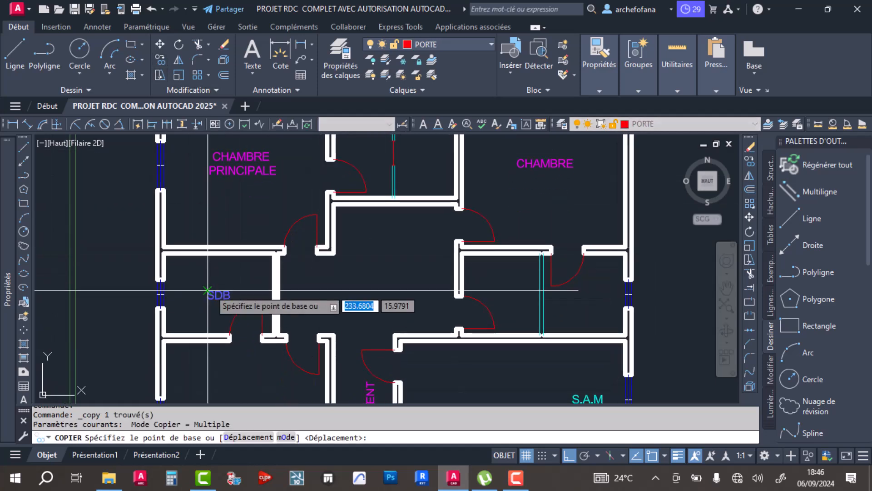
left_click(220, 302)
scroll(384, 287, "up", 4)
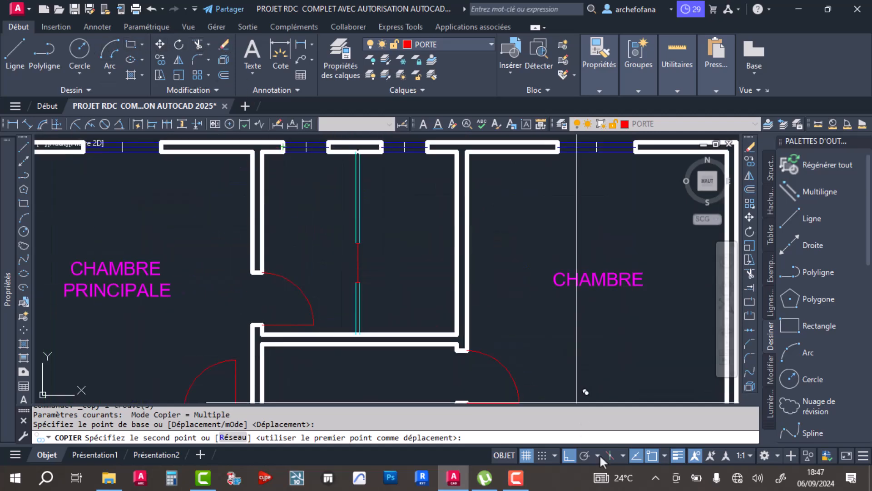
left_click(570, 455)
scroll(356, 253, "up", 4)
middle_click_drag(340, 248, 464, 369)
scroll(394, 300, "down", 2)
left_click(388, 313)
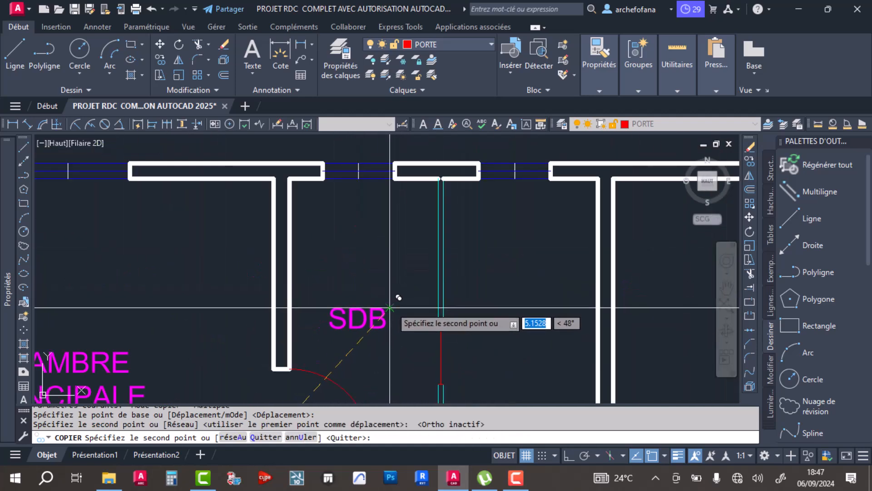
Finish the copy and change the new SDB label beside CHAMBRE PRINCIPALE to DRESSING.
key("Return")
double_click(375, 318)
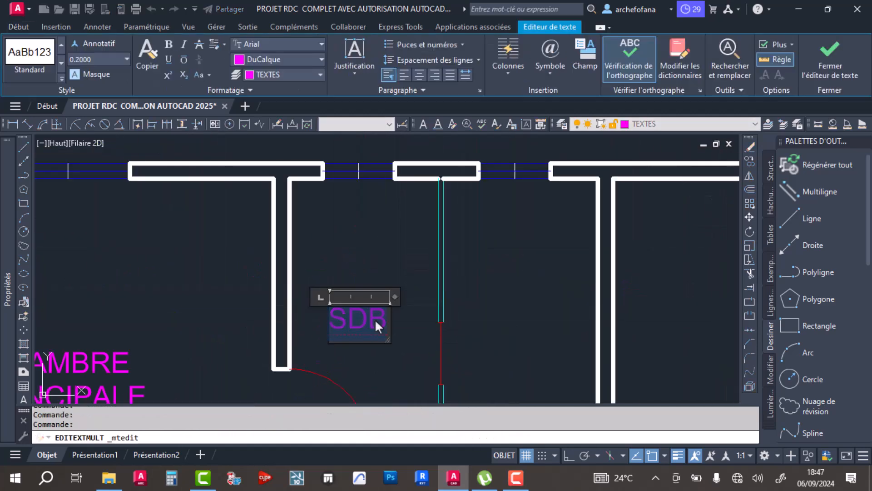
type("DRESSING")
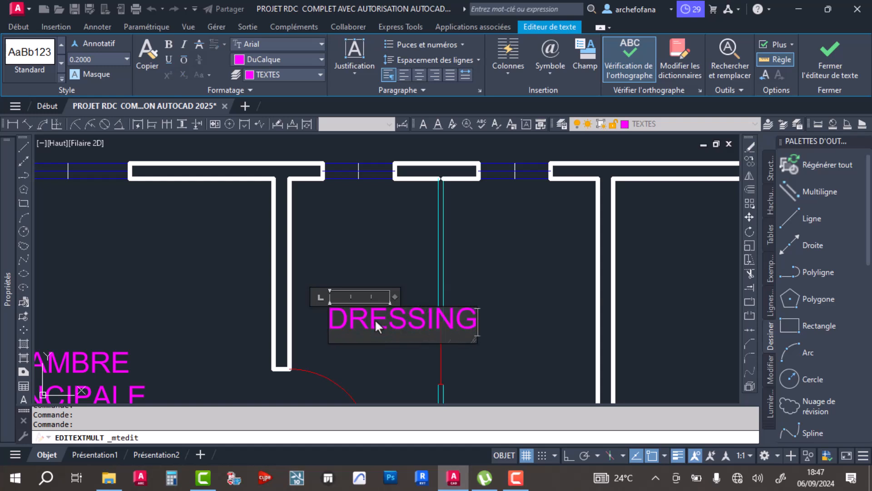
left_click(443, 278)
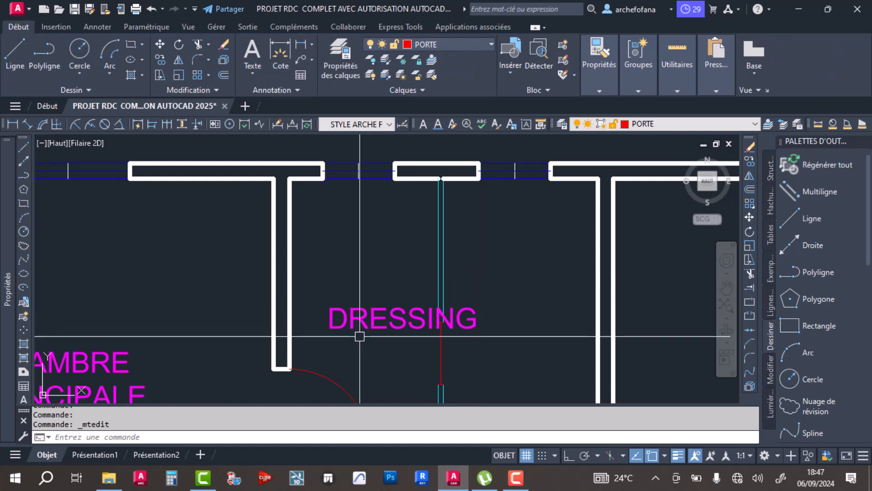
Shorten the label in the room beside CHAMBRE PRINCIPALE to DRES. and adjust its text frame width.
double_click(371, 318)
left_click_drag(395, 296, 401, 295)
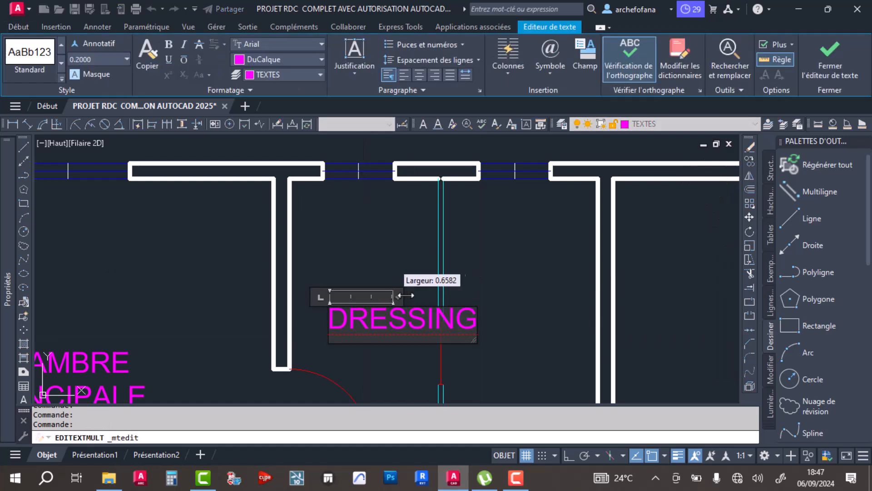
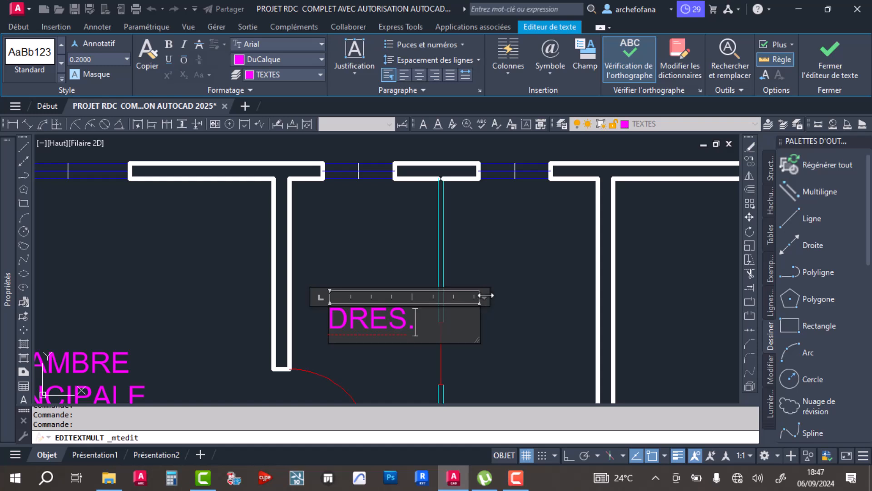
left_click_drag(472, 297, 433, 296)
left_click(520, 223)
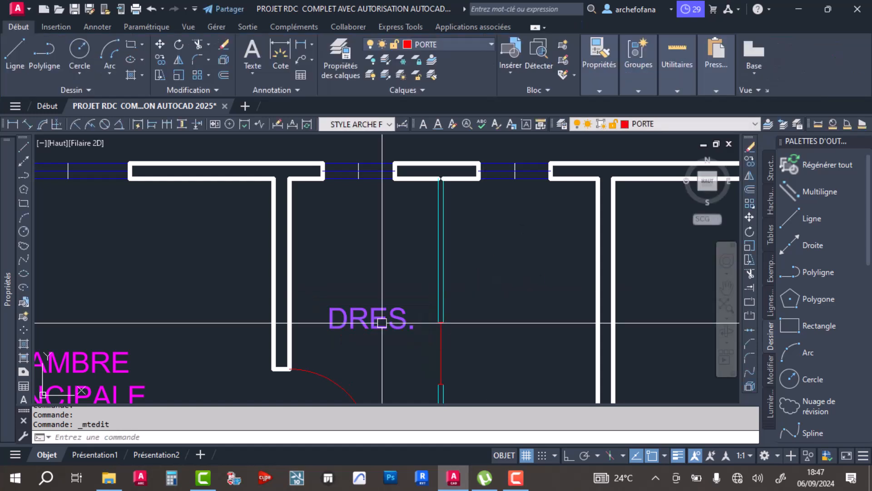
Copy the DRES. label across the double cyan partition into the neighbouring small room.
left_click(372, 322)
scroll(465, 282, "down", 3)
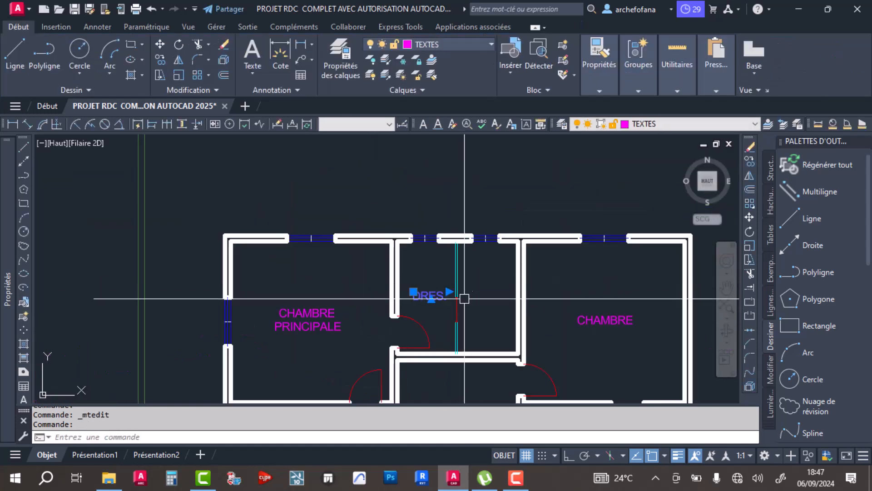
left_click(160, 59)
left_click(356, 276)
scroll(410, 281, "up", 3)
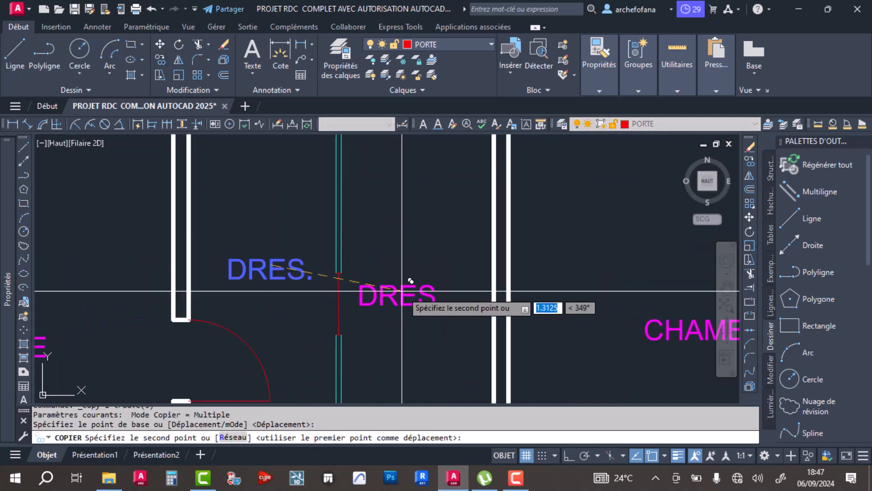
left_click(423, 273)
key("Return")
Change the copied label beyond the cyan partition to SDB, centred in its room, and save the drawing.
double_click(412, 289)
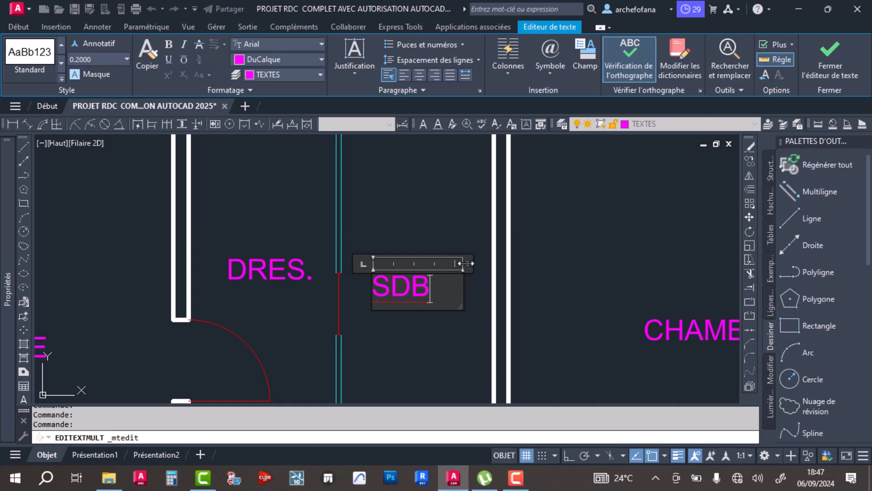
left_click(432, 242)
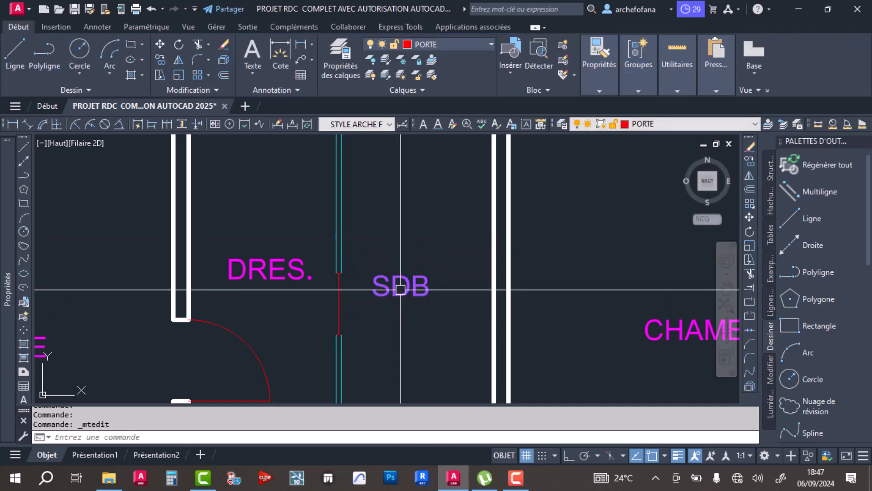
left_click(427, 293)
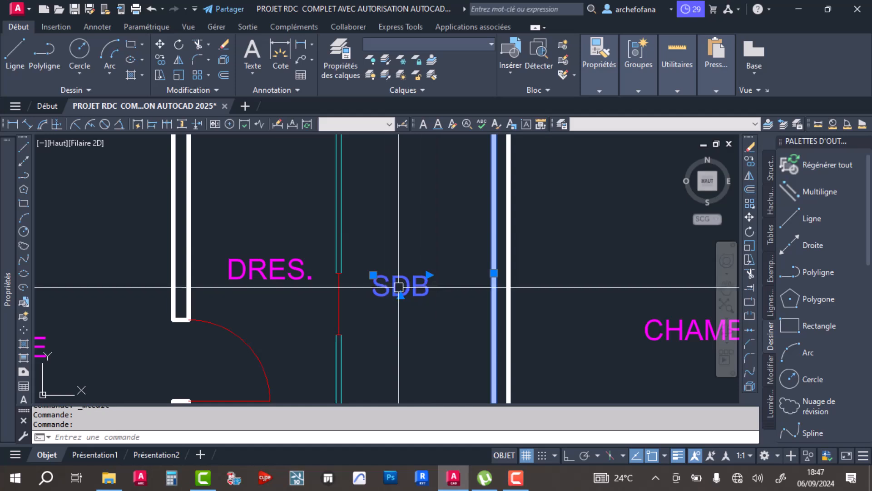
key("Escape")
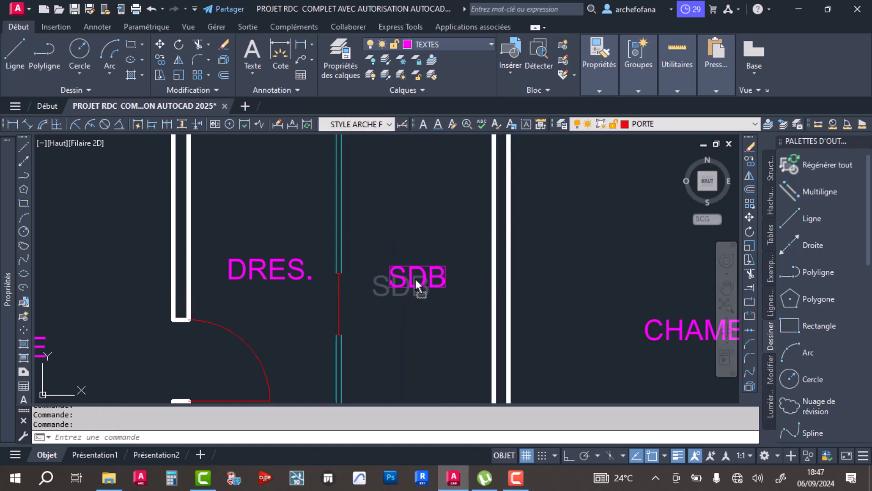
scroll(420, 279, "down", 3)
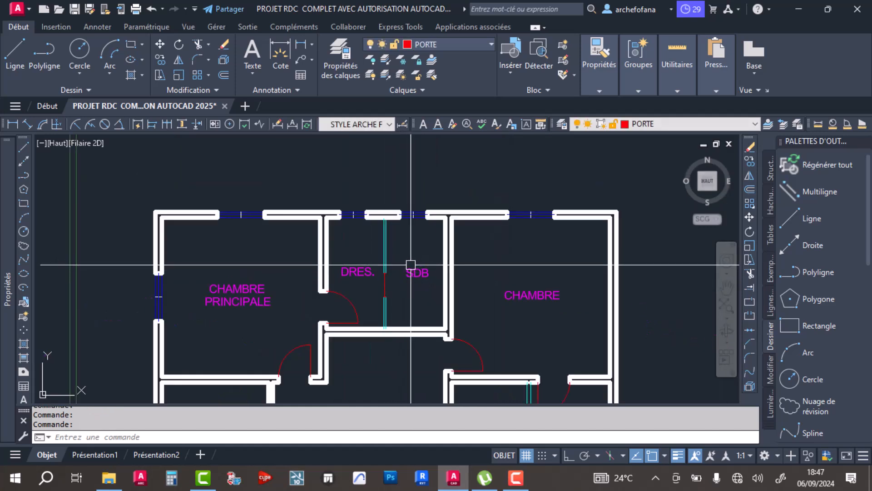
key("ctrl+s")
Shift the vertical DEGAGEMENT label slightly to centre it between the corridor walls.
middle_click_drag(366, 302, 356, 205)
middle_click_drag(395, 274, 410, 295)
scroll(411, 269, "down", 3)
scroll(420, 229, "up", 1)
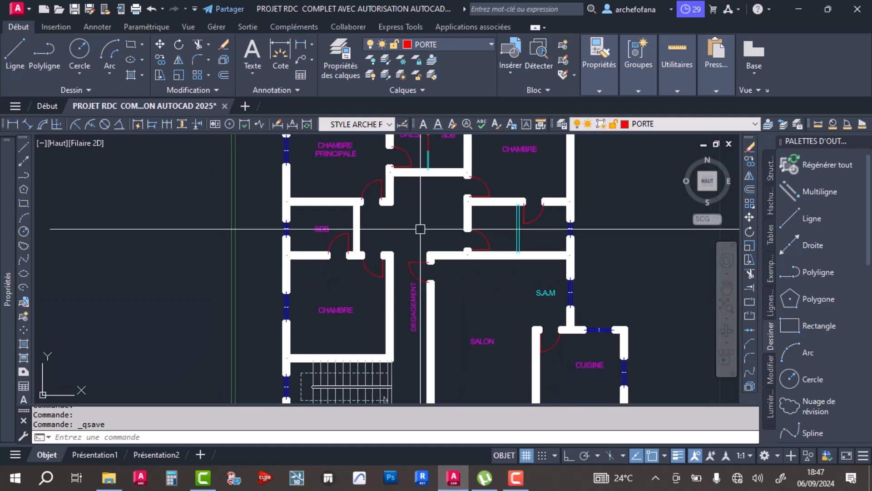
scroll(419, 336, "up", 3)
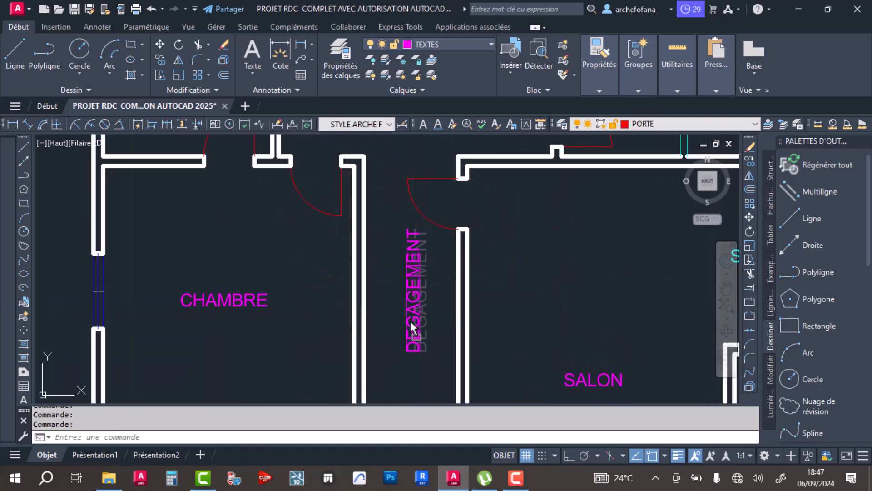
scroll(412, 295, "down", 3)
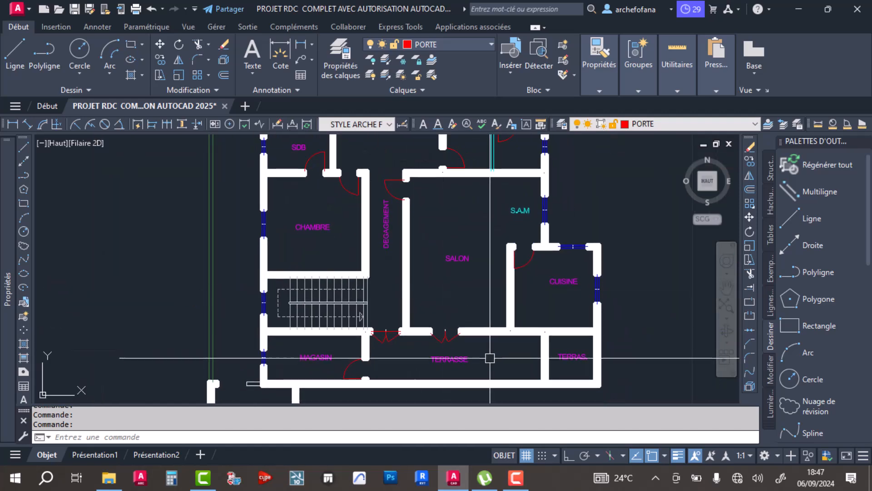
Draw a rectangle about 1.5 by 0.2 closely framing the TERRASSE label.
scroll(431, 307, "up", 3)
scroll(419, 311, "up", 2)
scroll(414, 274, "down", 3)
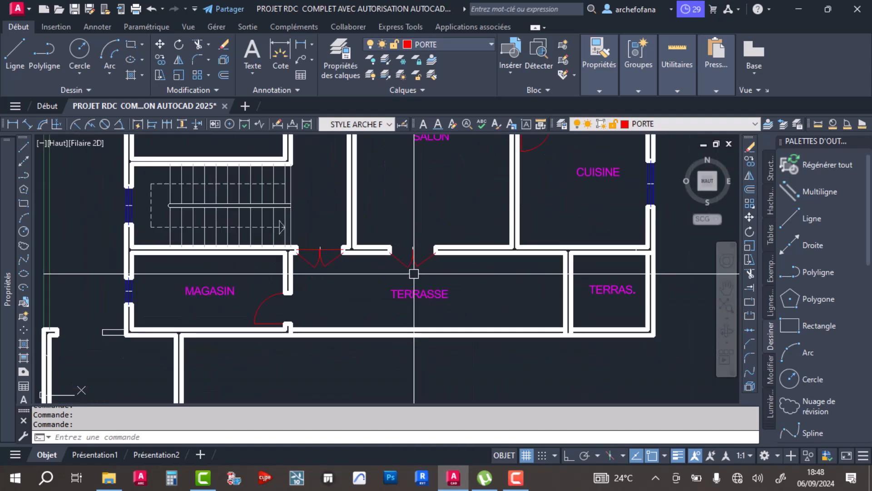
left_click(131, 44)
scroll(387, 282, "up", 6)
scroll(365, 275, "up", 4)
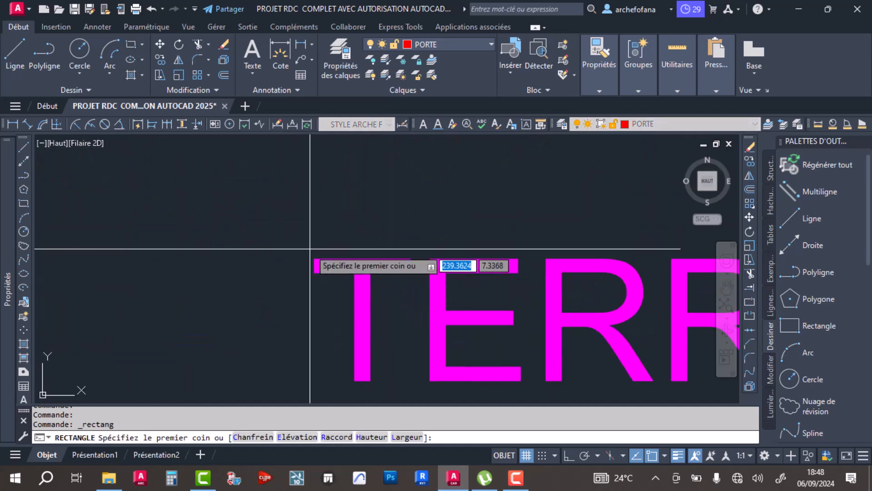
left_click(309, 248)
scroll(350, 292, "down", 5)
scroll(418, 292, "up", 8)
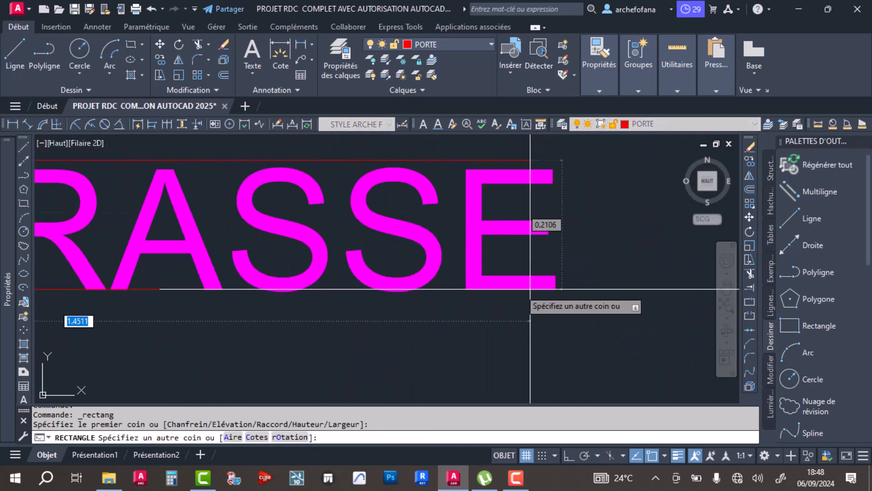
left_click(561, 296)
Assign the rectangle around the TERRASSE label to the HACHURES layer and save the drawing.
left_click(489, 296)
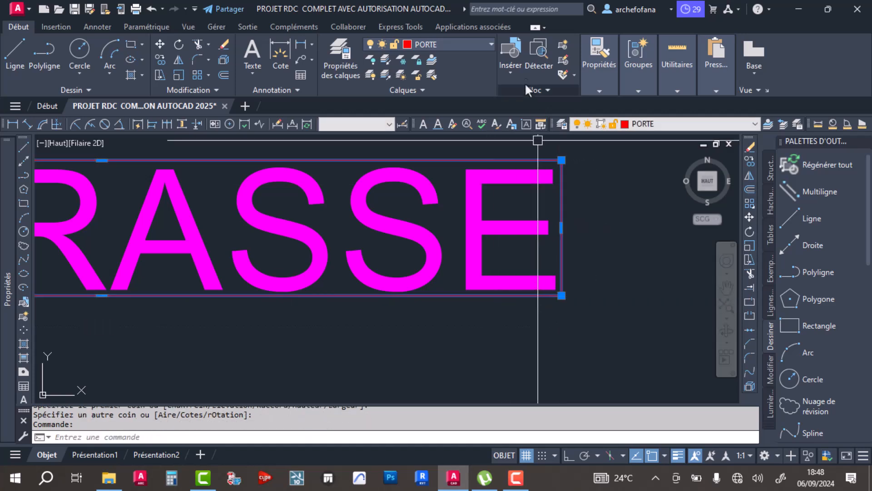
left_click(453, 42)
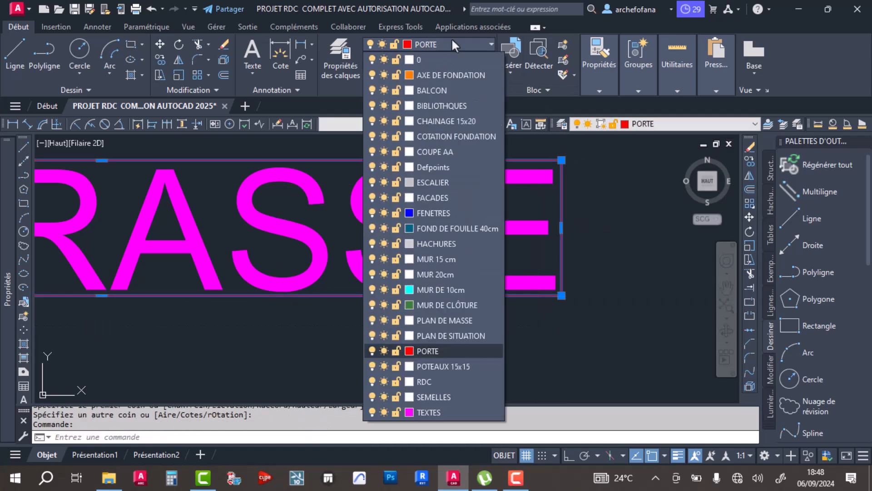
left_click(438, 246)
scroll(454, 296, "down", 4)
scroll(474, 309, "up", 2)
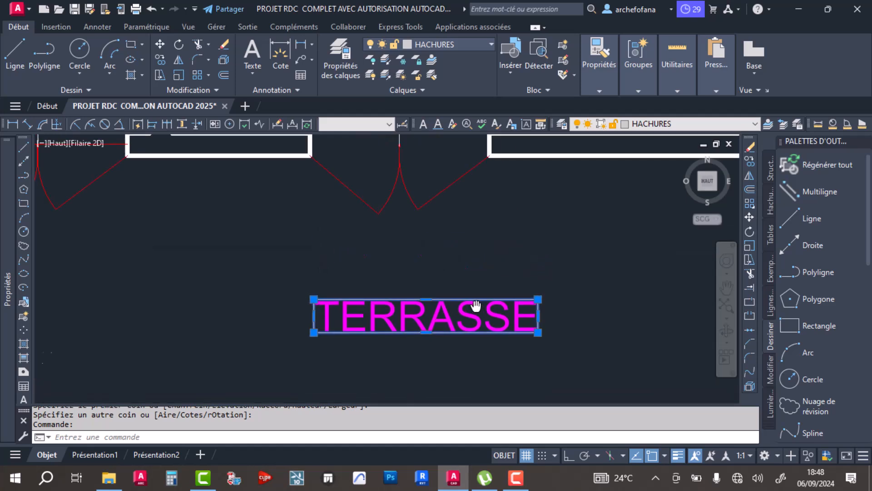
scroll(476, 245, "down", 3)
key("ctrl+z")
key("ctrl+z")
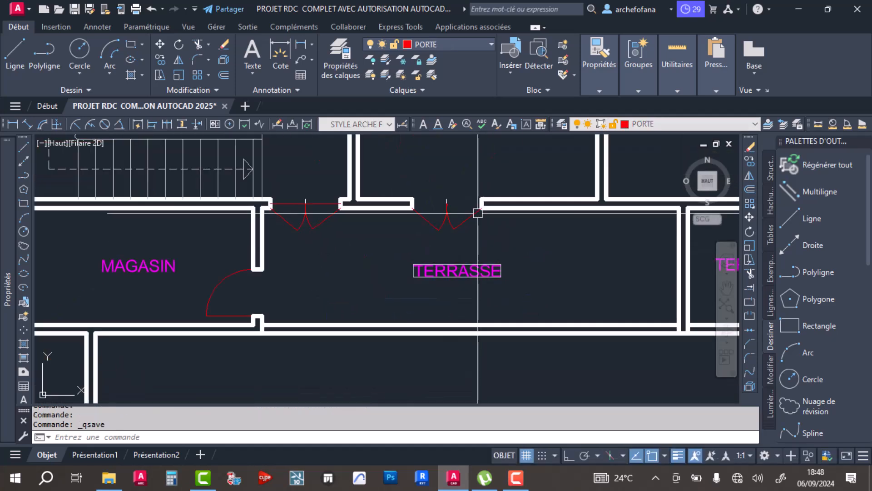
Make HACHURES the current layer and draw a rectangle over the DEGAGEMENT corridor, from its lower wall beside the stairs to the opposite upper wall corner.
left_click(458, 45)
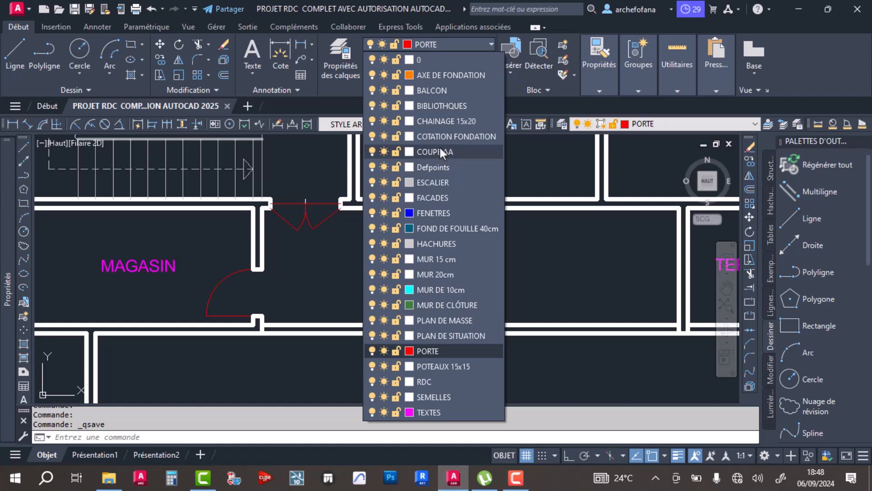
left_click(437, 243)
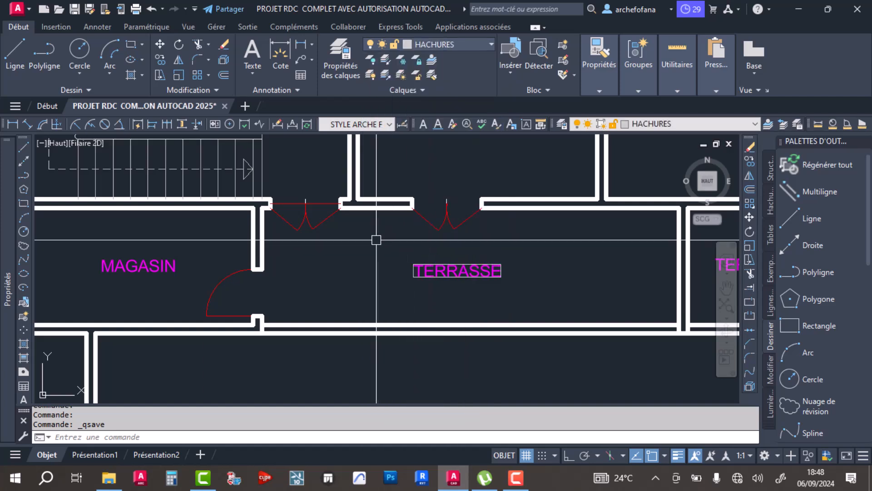
left_click(131, 44)
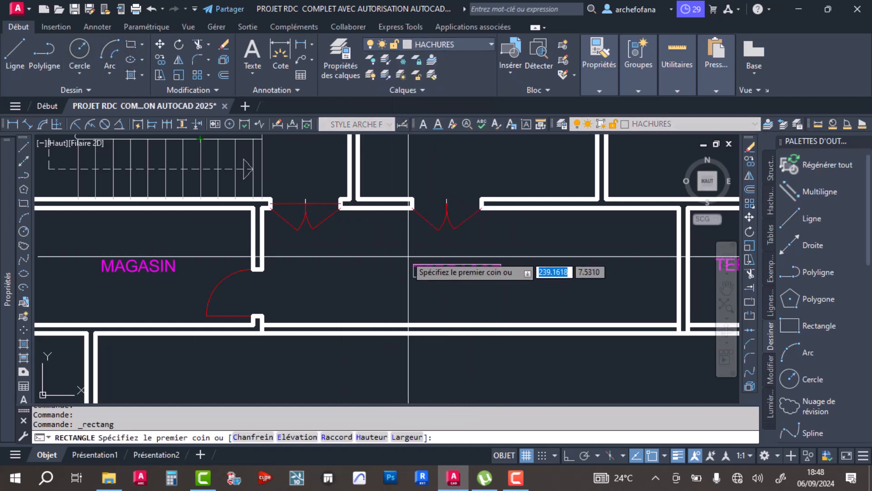
scroll(280, 213, "up", 5)
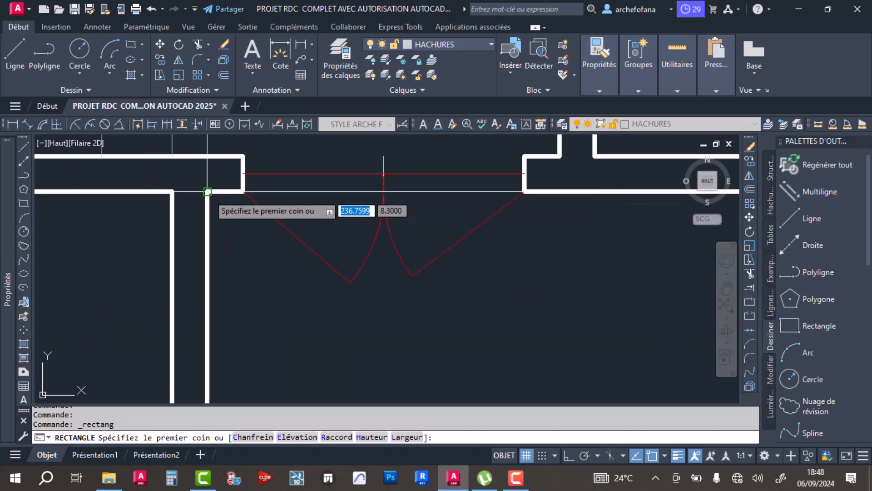
middle_click_drag(223, 181, 244, 305)
left_click(230, 279)
scroll(274, 243, "down", 5)
scroll(273, 243, "down", 5)
scroll(300, 249, "up", 6)
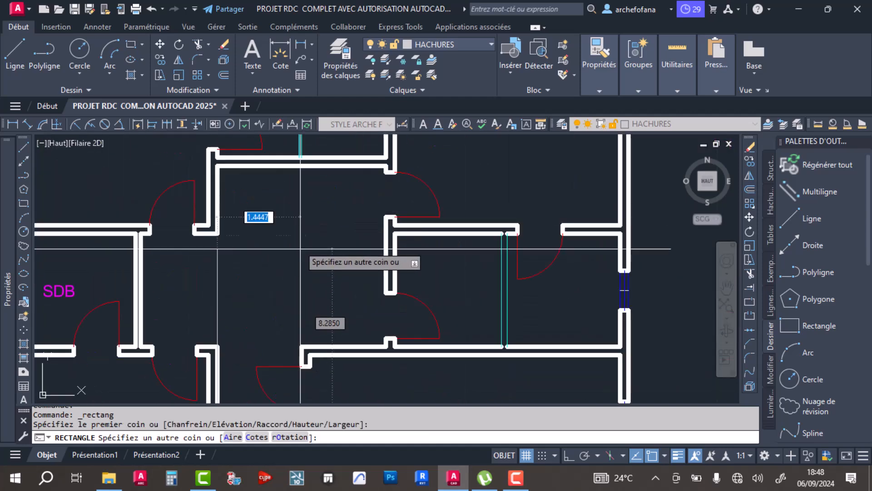
left_click(302, 346)
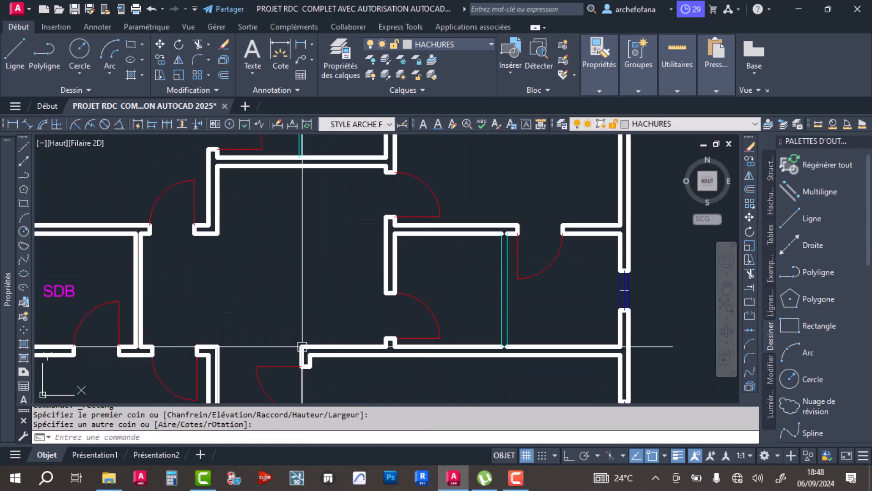
left_click(518, 481)
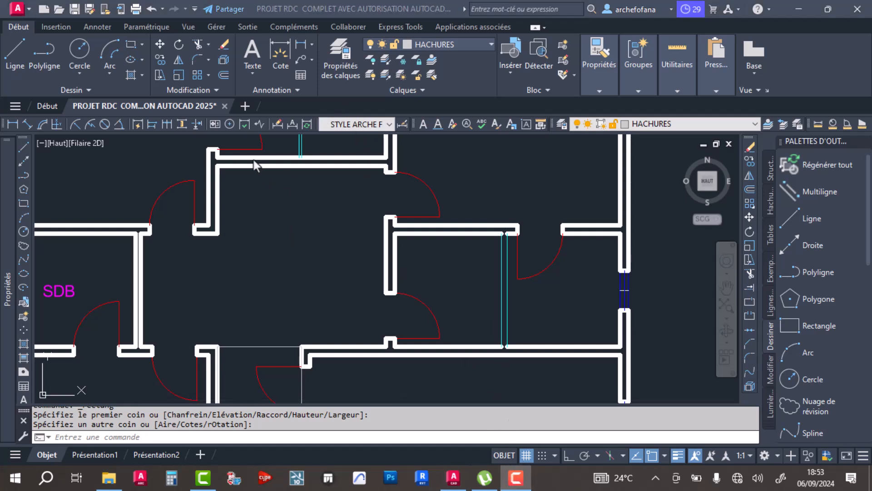
left_click(293, 214)
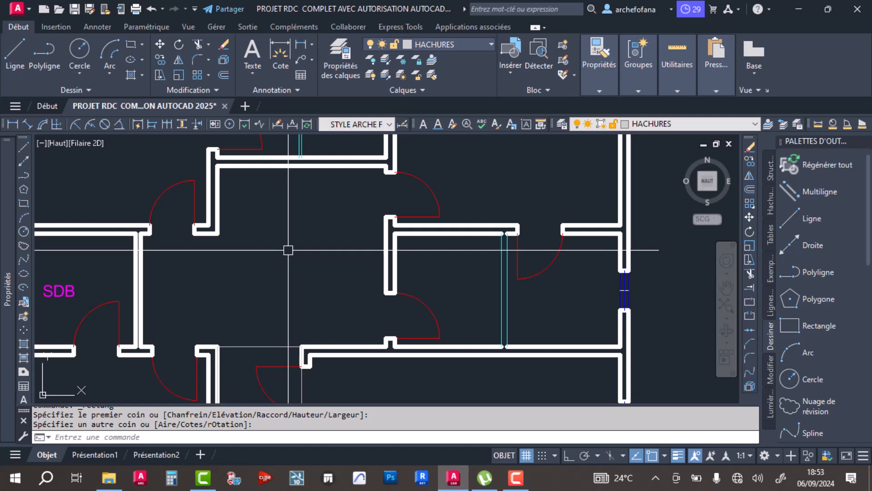
Stretch the upper edge of the DEGAGEMENT rectangle up to the hall wall below the DRES. and SDB rooms.
left_click(262, 346)
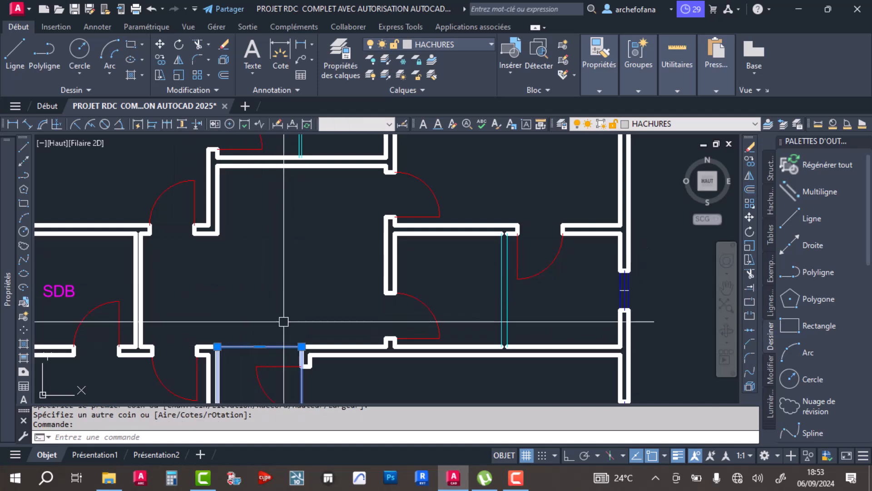
scroll(291, 294, "down", 2)
middle_click_drag(288, 304, 359, 245)
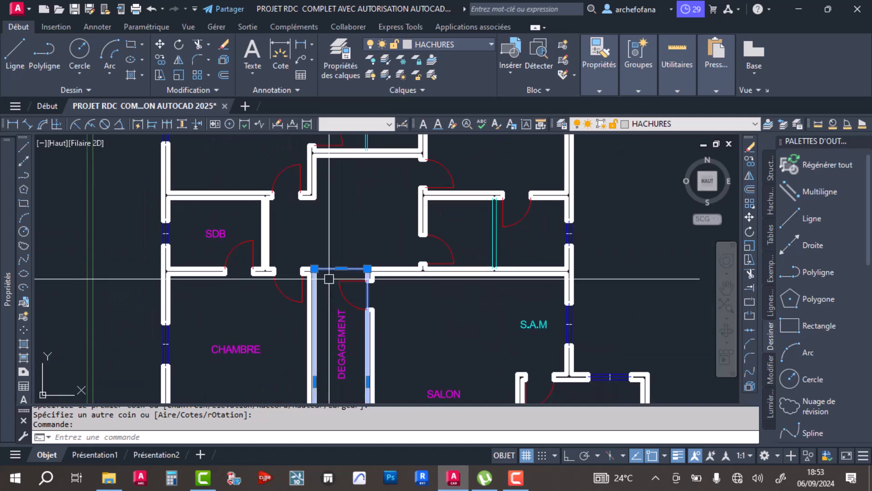
scroll(359, 278, "up", 6)
scroll(357, 274, "down", 4)
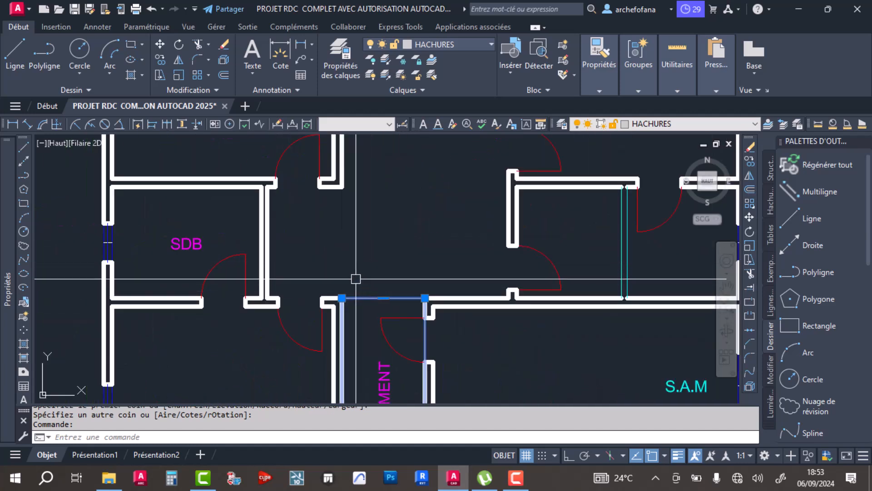
left_click(383, 298)
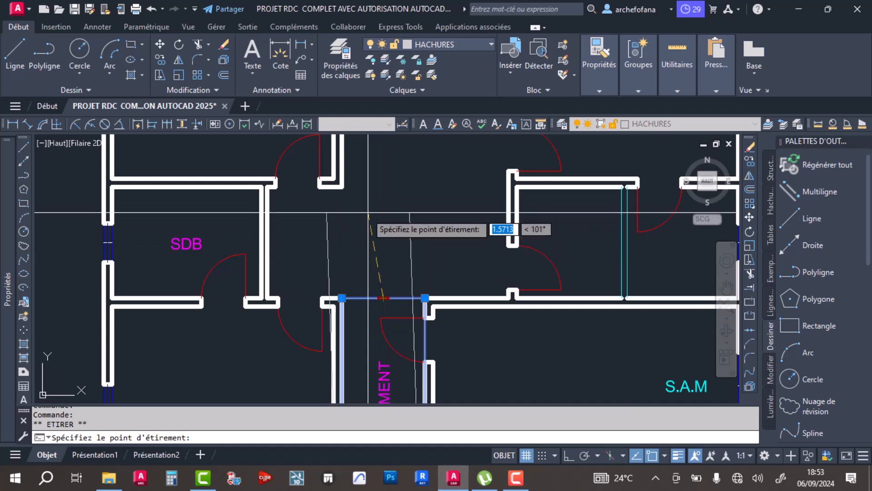
middle_click_drag(383, 185, 370, 260)
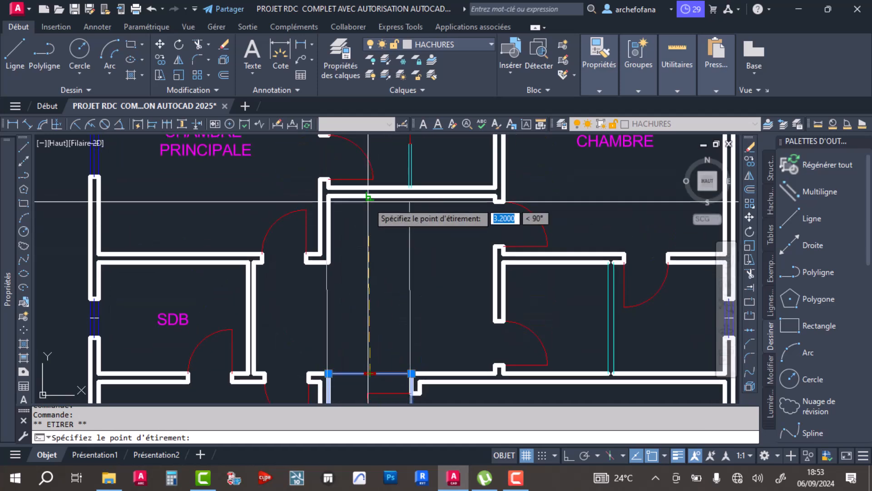
left_click(370, 196)
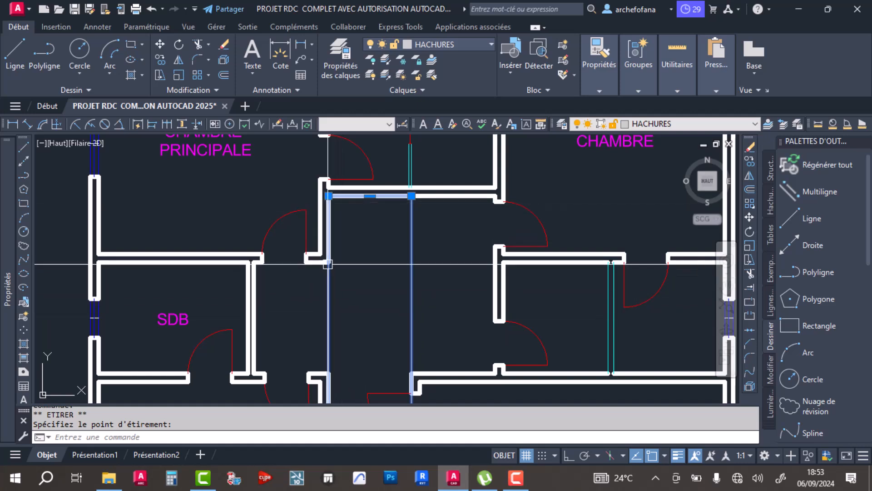
Stretch the rectangle's upper vertex to the hall's inner wall corner beside the upper-right CHAMBRE door.
scroll(382, 248, "down", 4)
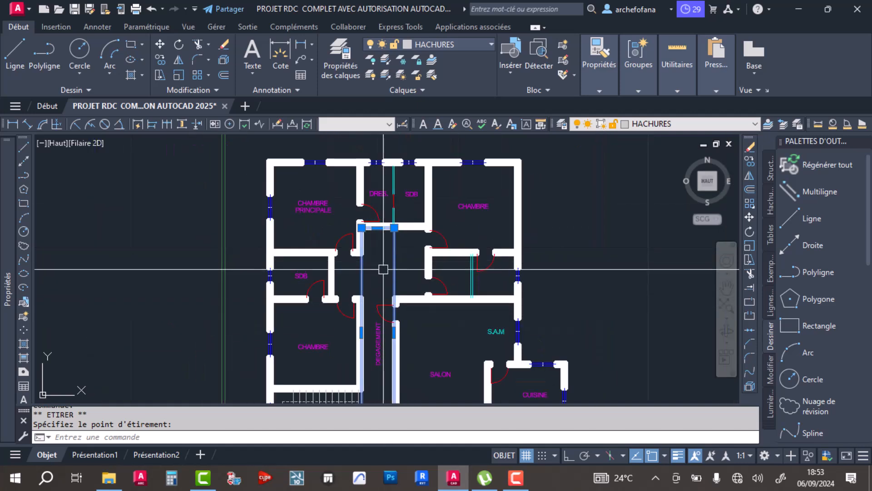
scroll(411, 257, "up", 4)
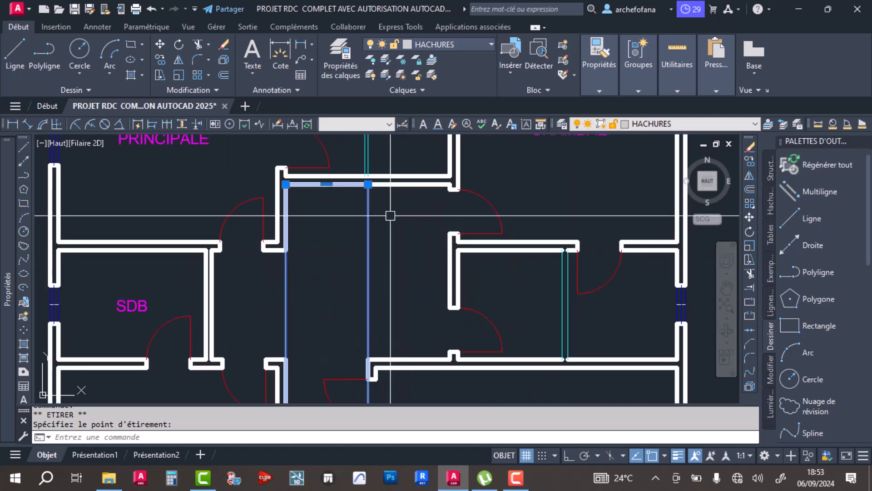
mouse_move(368, 184)
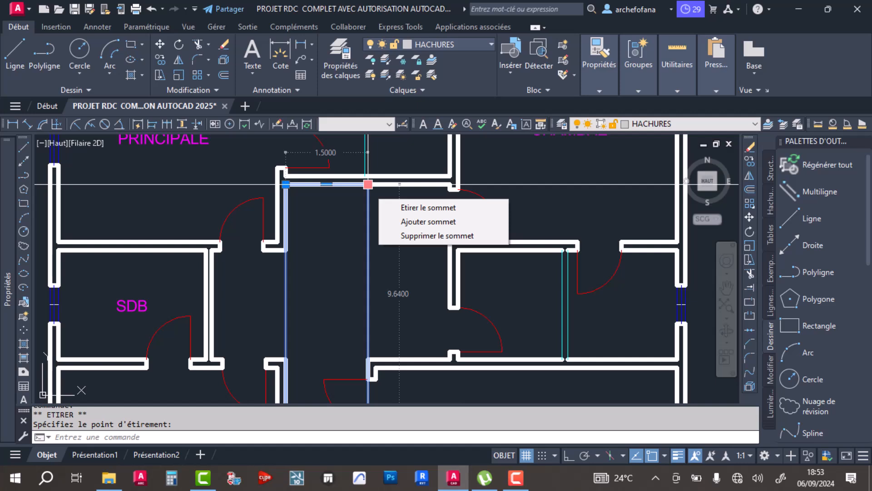
left_click(392, 208)
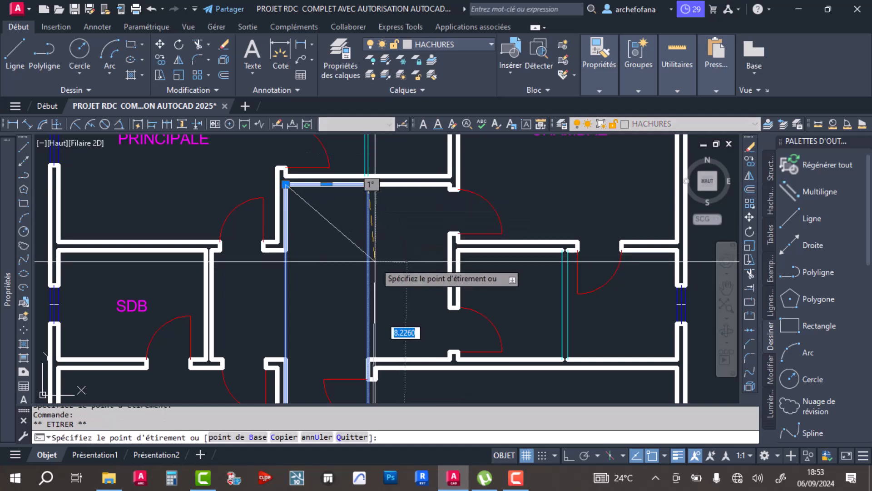
scroll(449, 184, "up", 6)
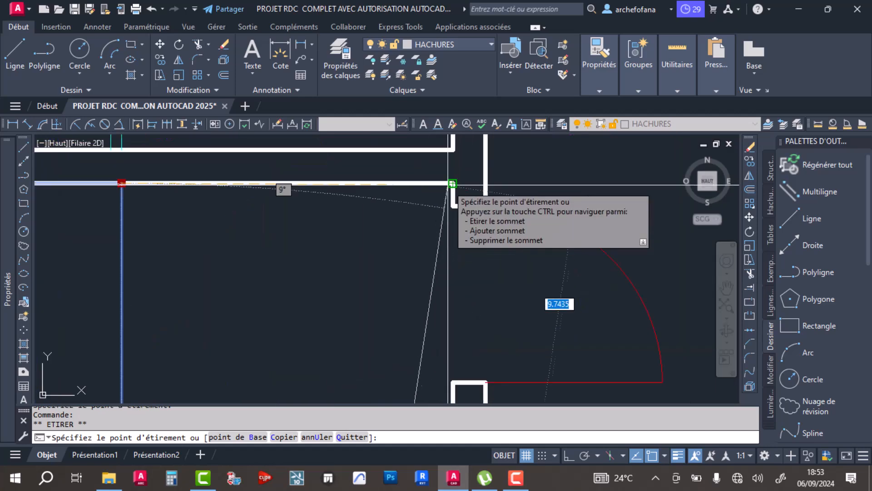
left_click(453, 184)
Add a vertex to the boundary's slanted side at the wall corner where the DEGAGEMENT corridor meets the hall above the SALON.
scroll(363, 196, "down", 6)
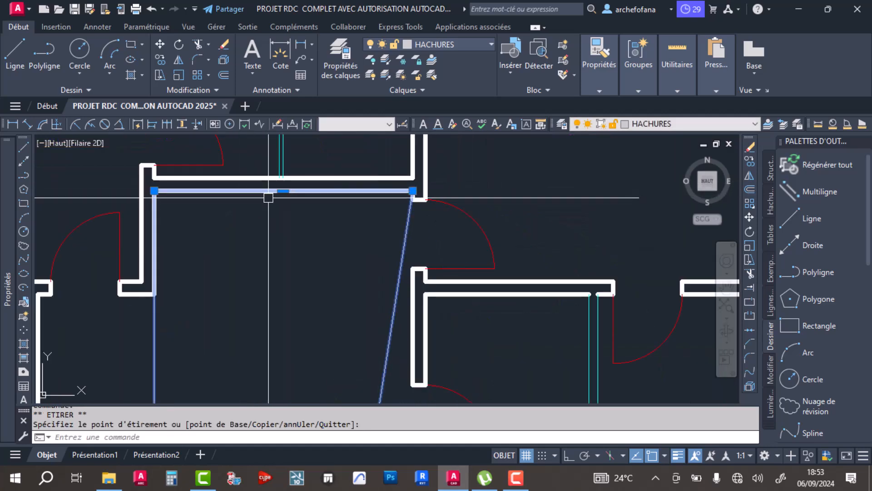
middle_click_drag(334, 309, 347, 201)
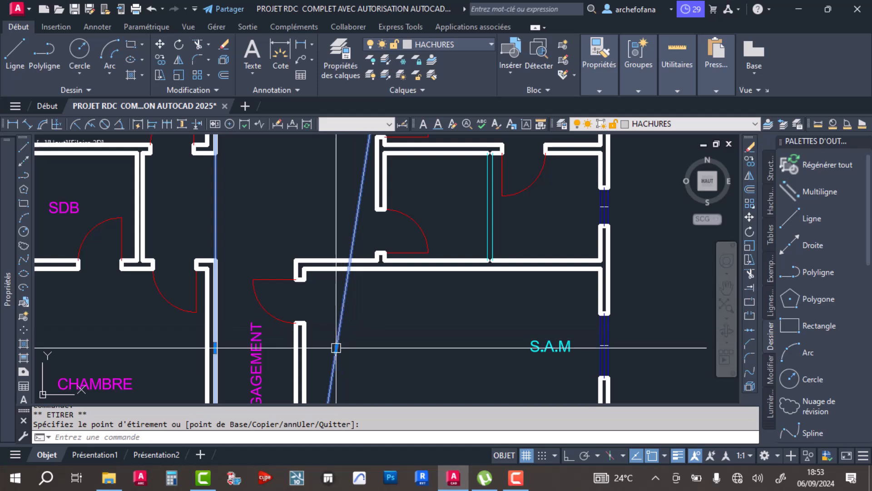
mouse_move(336, 347)
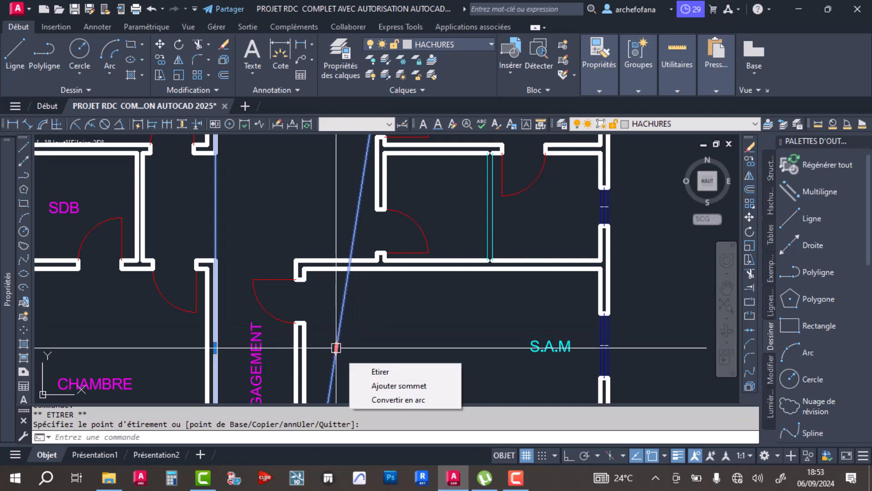
left_click(363, 387)
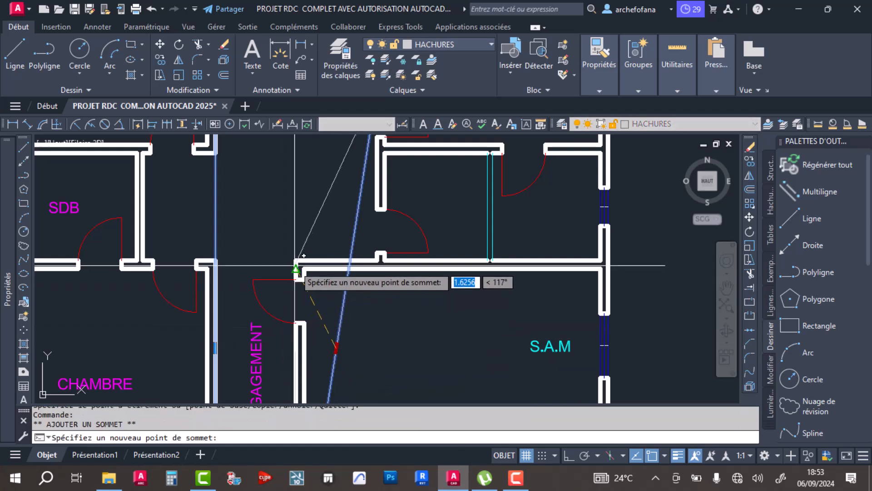
scroll(273, 245, "down", 2)
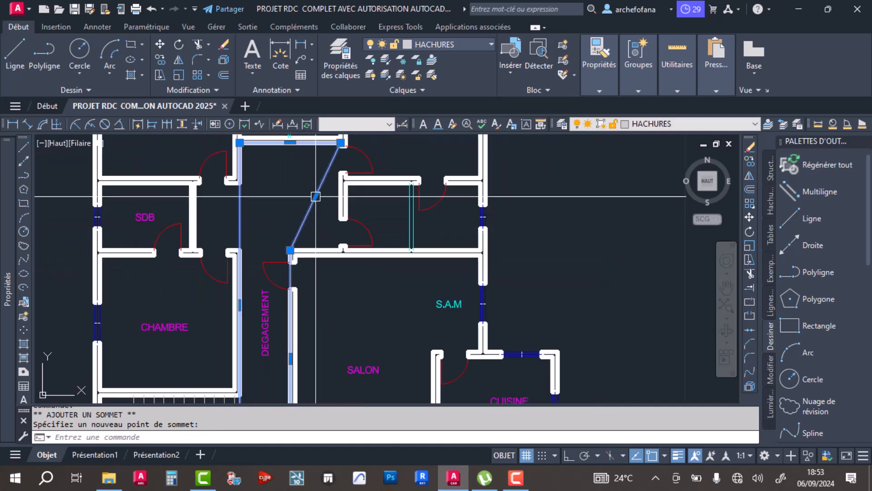
Add a vertex to the remaining slanted edge at the hall's lower wall corner beside the small room's door.
mouse_move(315, 197)
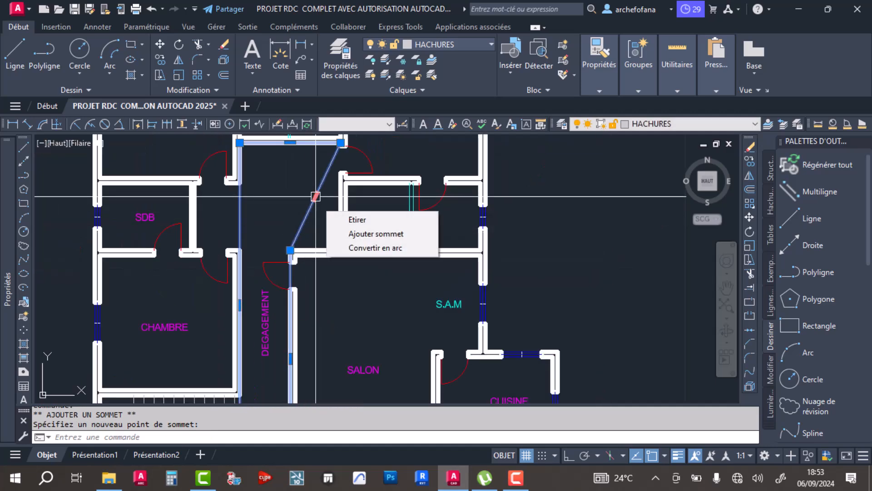
left_click(339, 234)
scroll(338, 248, "up", 5)
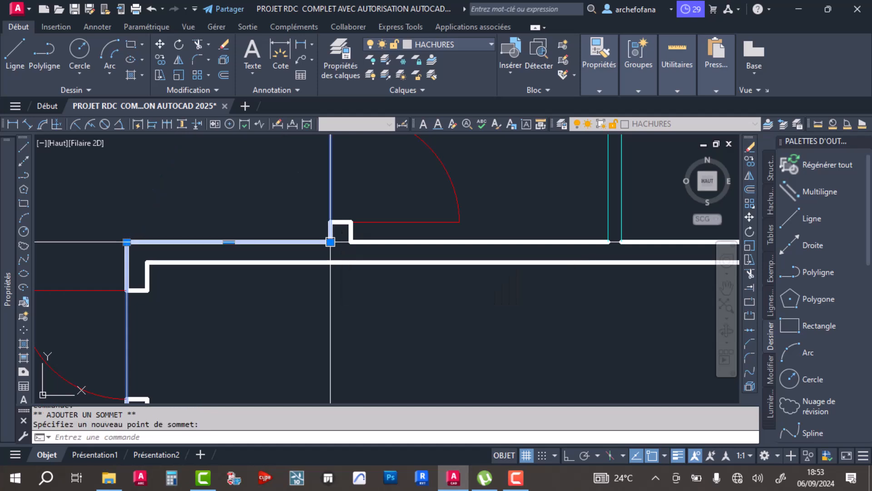
scroll(330, 242, "down", 5)
Add a vertex on the boundary's long side at the wall corner beside the CHAMBRE PRINCIPALE door.
middle_click_drag(307, 231, 381, 321)
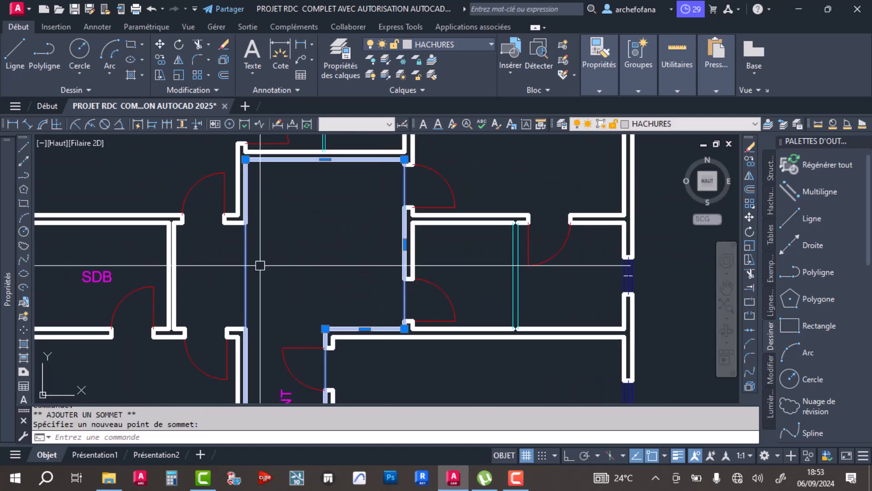
scroll(246, 334, "up", 2)
scroll(298, 245, "up", 2)
middle_click_drag(300, 248, 362, 306)
scroll(341, 217, "down", 2)
mouse_move(322, 155)
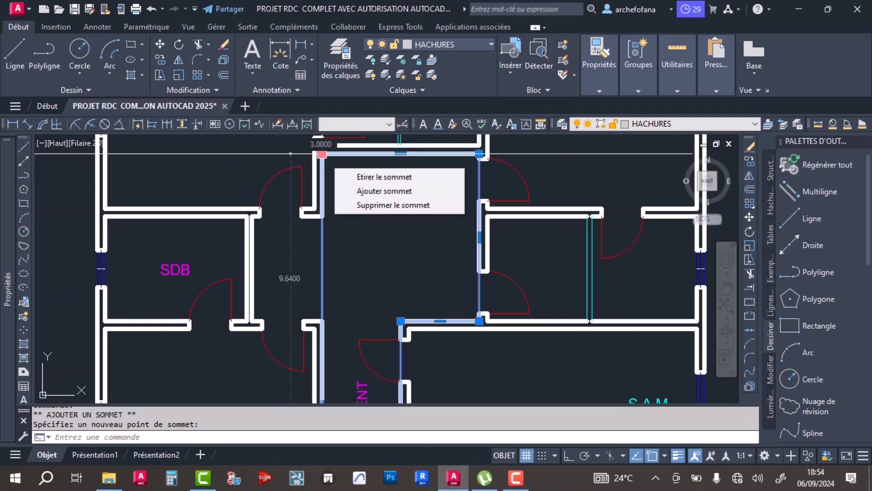
left_click(322, 216)
Add another vertex from there at the upper hall-side corner of the SDB wall, across the CHAMBRE PRINCIPALE doorway.
mouse_move(322, 216)
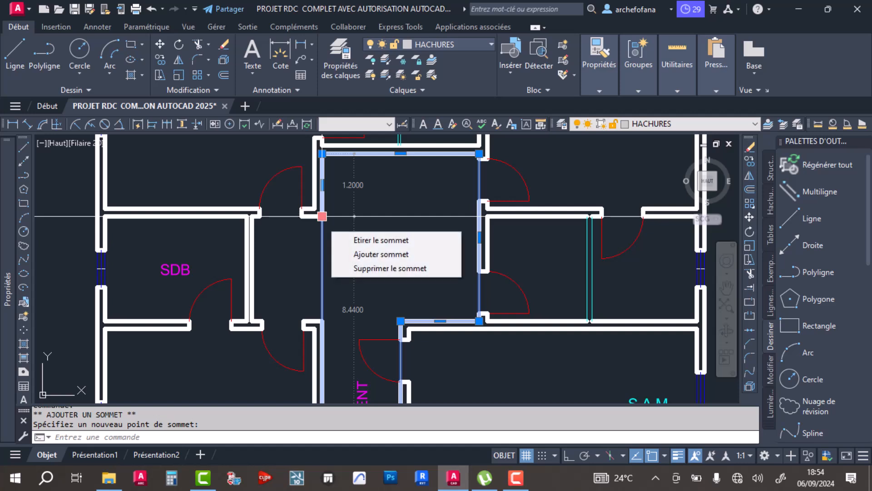
left_click(343, 254)
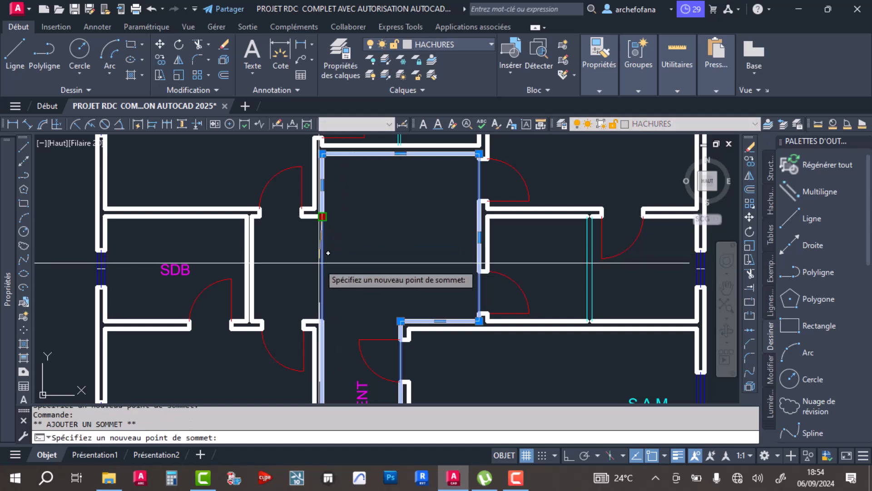
scroll(255, 215, "up", 3)
left_click(256, 214)
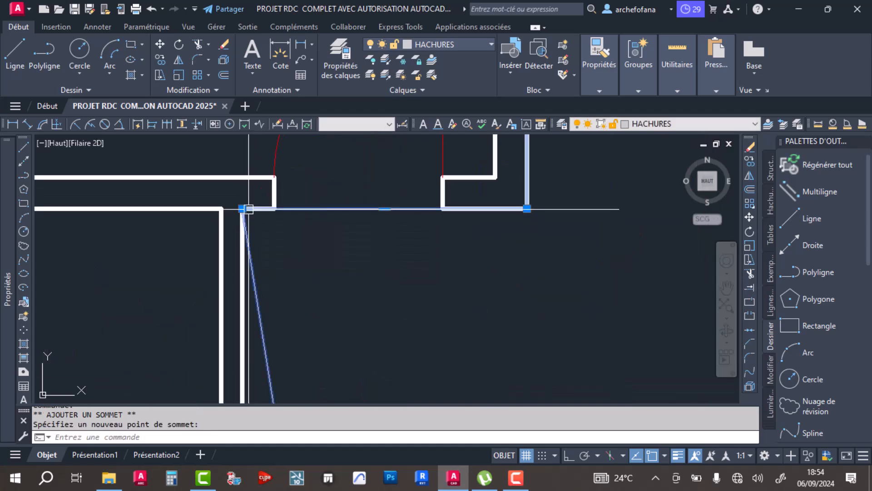
scroll(256, 214, "down", 3)
Add a vertex at the top corner of the corridor wall beside the lower CHAMBRE door, continuing from the SDB corner.
scroll(304, 227, "down", 4)
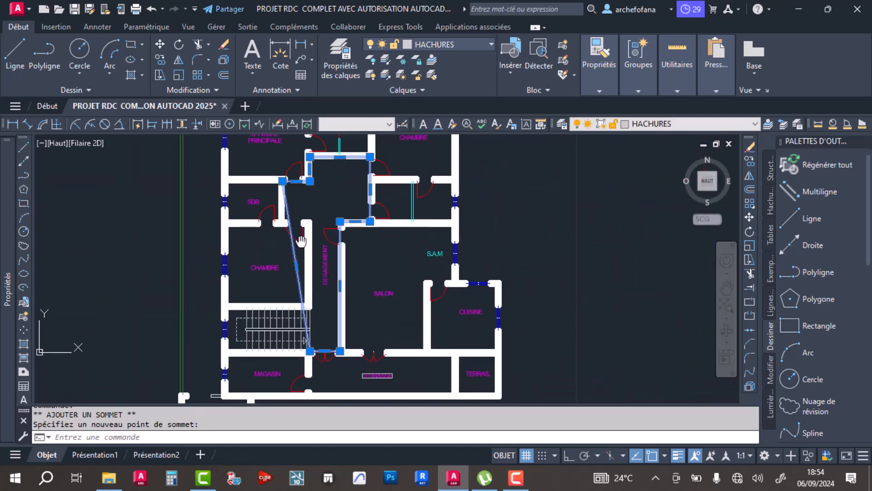
scroll(289, 166, "up", 5)
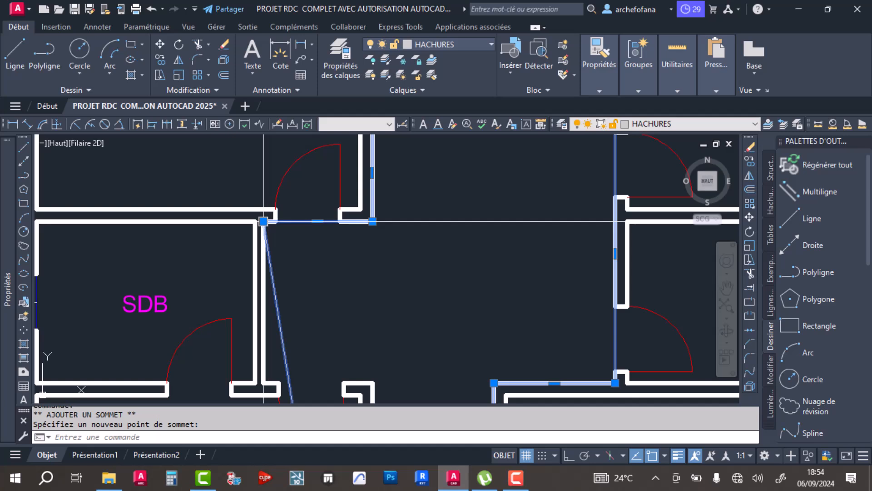
mouse_move(263, 222)
left_click(291, 260)
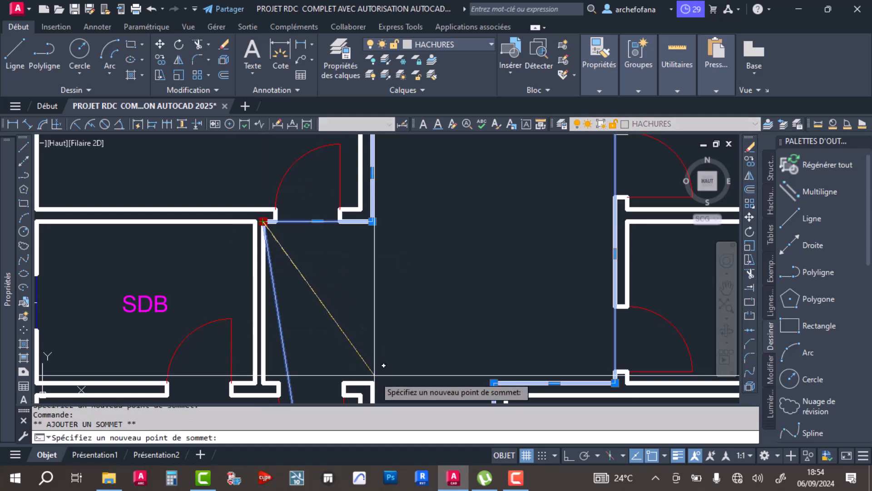
left_click(372, 383)
Add a vertex to the diagonal edge at the lower hall-side corner of the SDB wall to follow the hall walls.
scroll(338, 284, "down", 2)
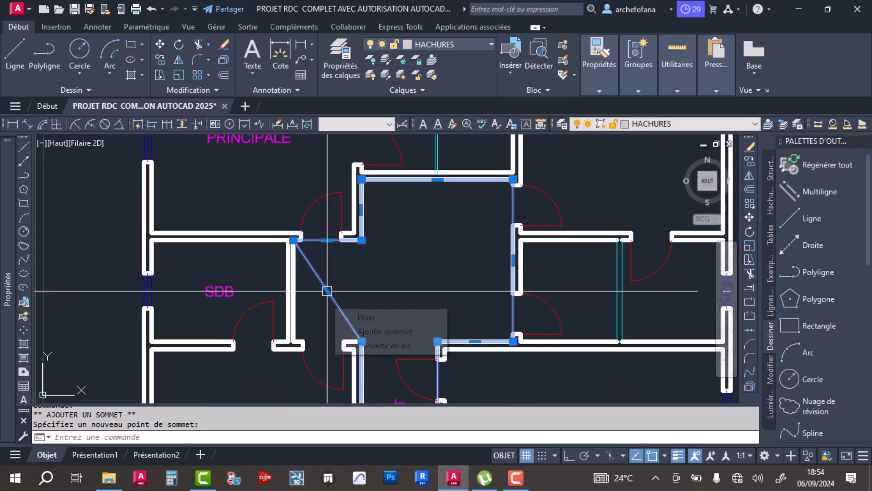
left_click(327, 291)
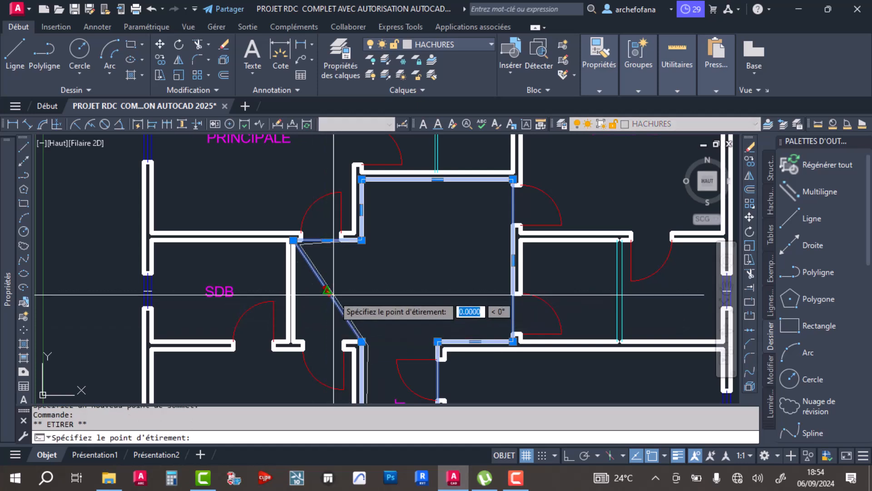
key("Escape")
mouse_move(327, 291)
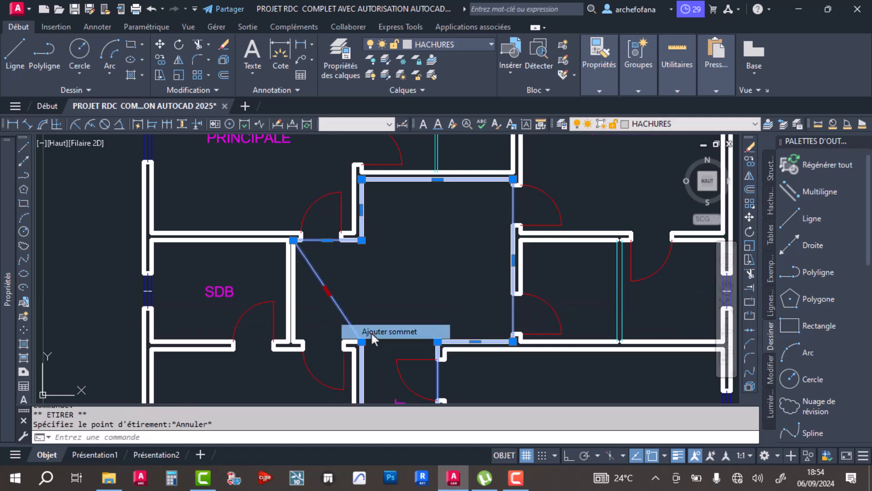
left_click(370, 331)
scroll(303, 329, "up", 3)
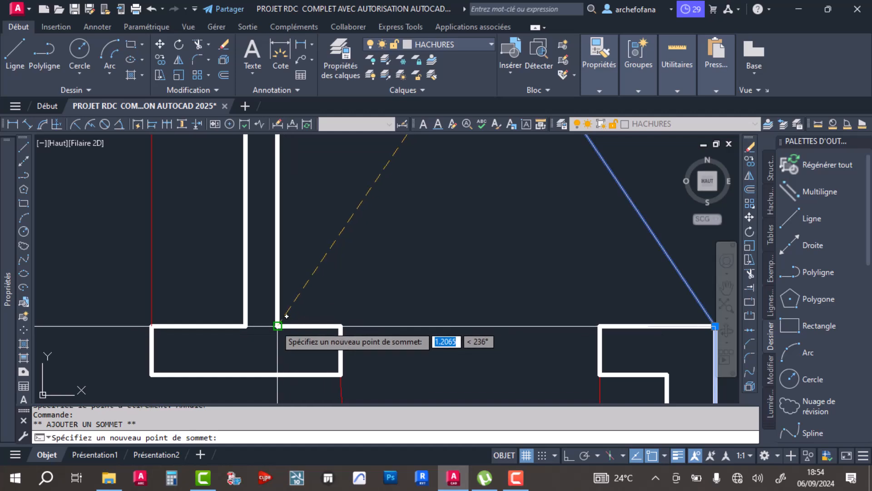
left_click(300, 327)
scroll(317, 265, "down", 5)
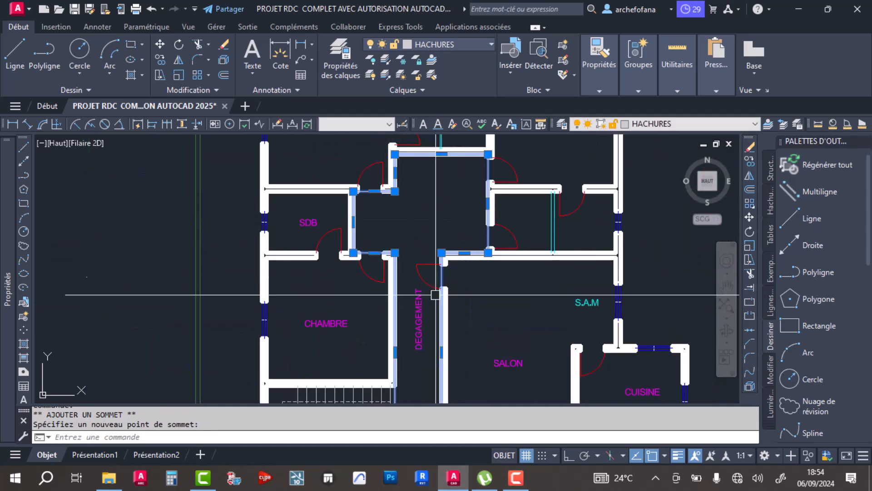
Move the completed DEGAGEMENT boundary polyline out of the plan into the empty space beside the building.
scroll(436, 264, "down", 5)
scroll(361, 302, "up", 5)
middle_click_drag(400, 255, 386, 334)
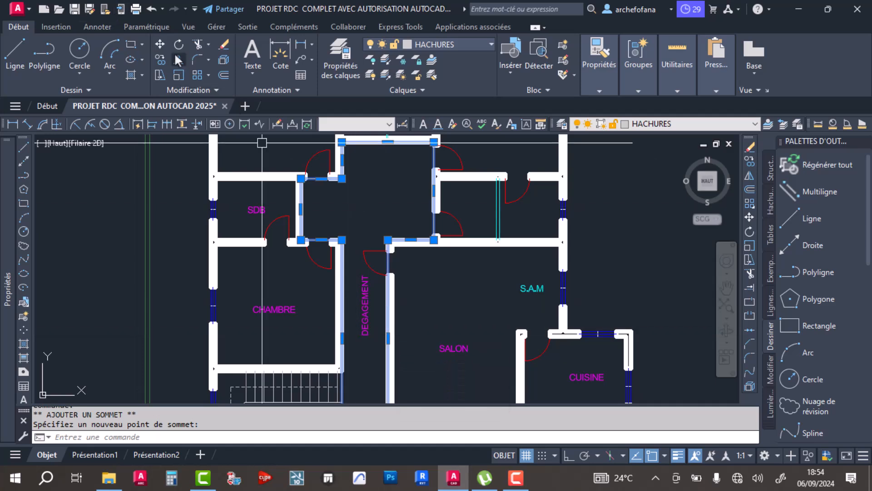
left_click(159, 45)
left_click(345, 178)
scroll(354, 196, "down", 4)
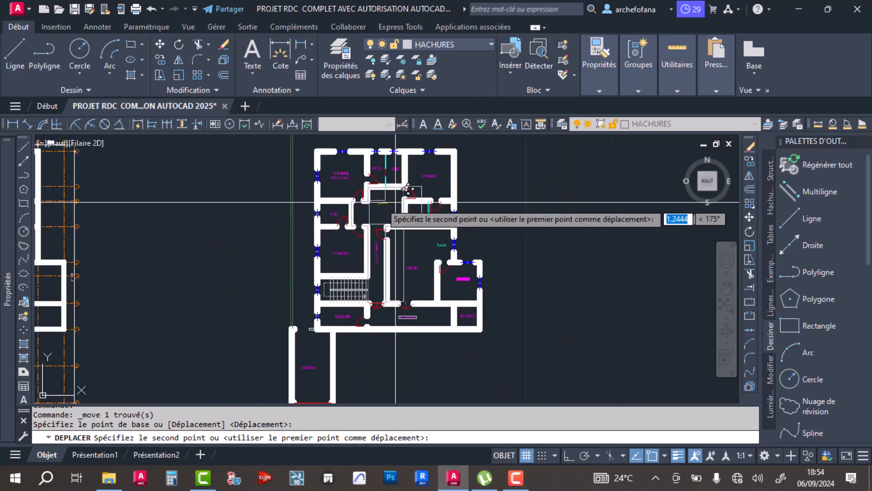
left_click(568, 230)
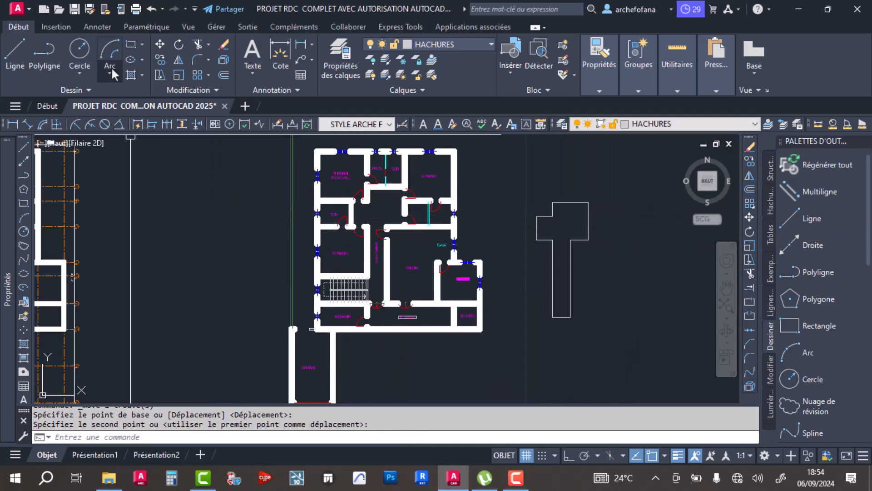
Start a polyline at the hall's upper corner beside the CHAMBRE and trace the upper wall and recess to the SDB wall's upper corner.
left_click(41, 53)
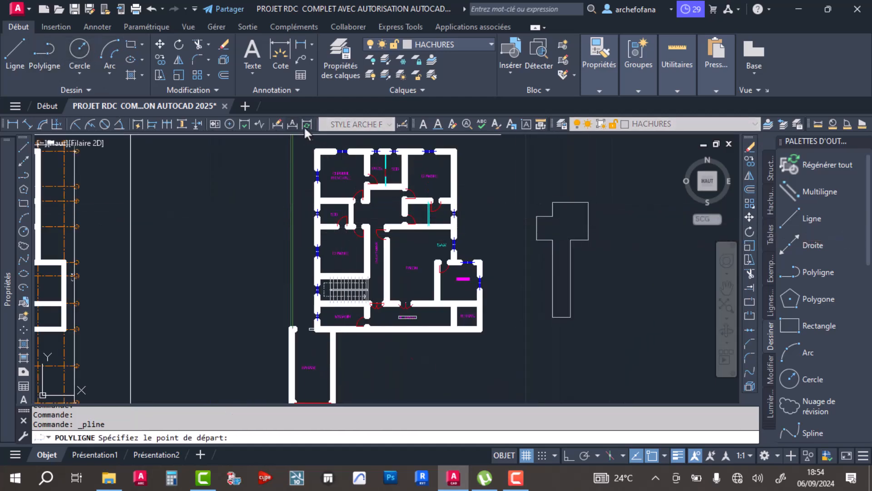
scroll(421, 212, "up", 5)
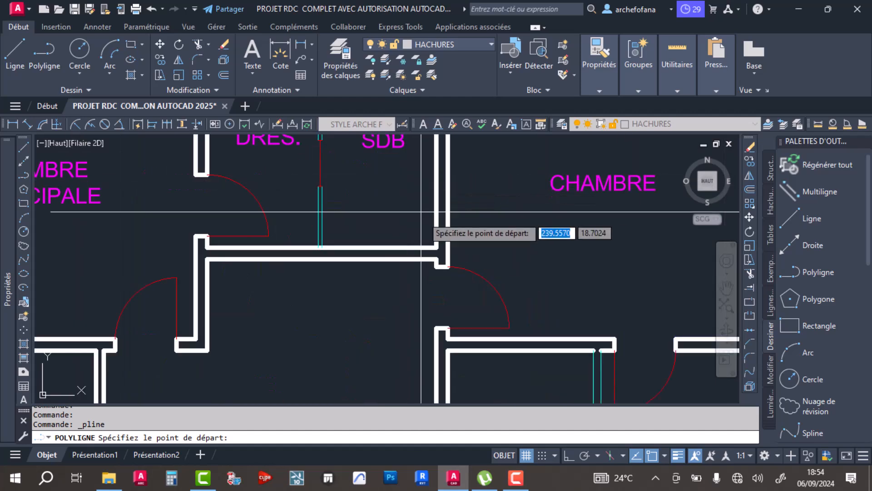
scroll(436, 245, "up", 4)
left_click(433, 254)
scroll(399, 234, "down", 4)
scroll(232, 268, "up", 4)
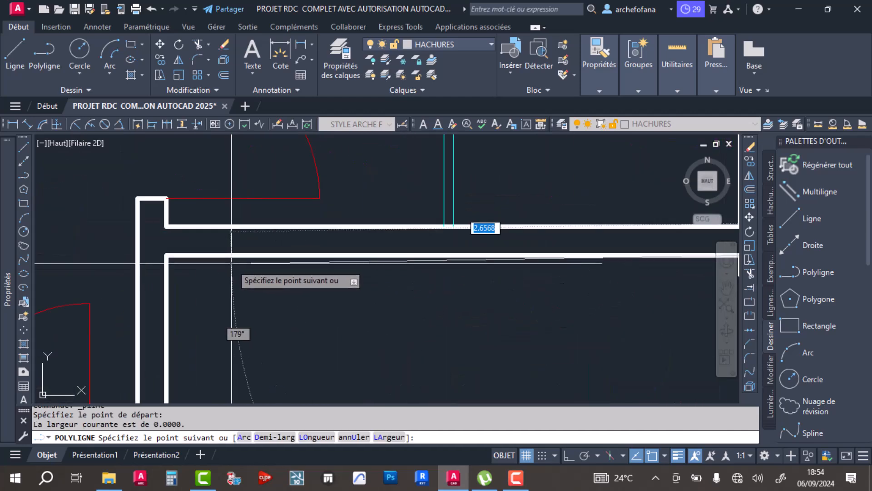
left_click(167, 255)
scroll(205, 231, "down", 4)
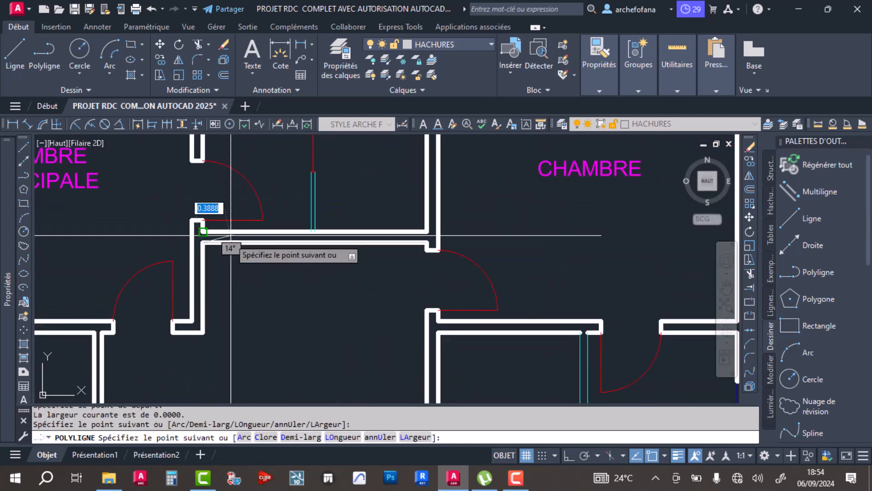
left_click(202, 333)
left_click(102, 333)
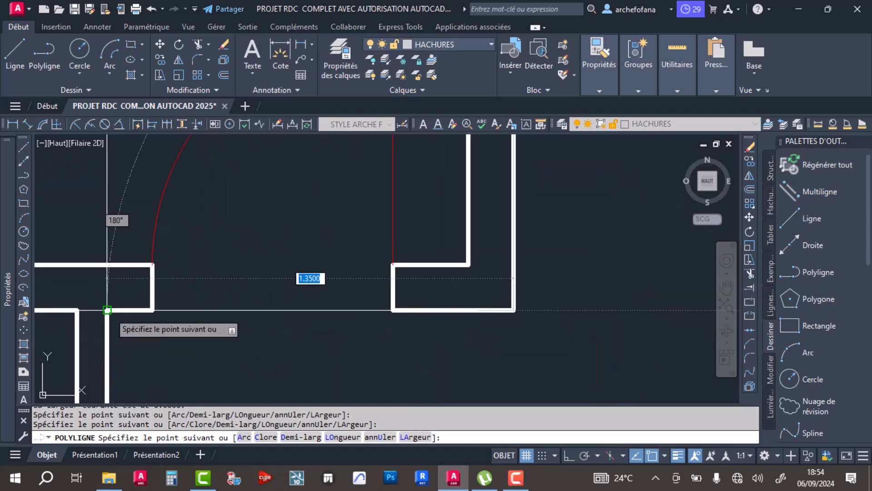
Continue the polyline along the SDB wall, across the lower CHAMBRE doorway and along the corridor past the stairs to the entrance wall.
scroll(171, 274, "down", 4)
scroll(195, 246, "up", 5)
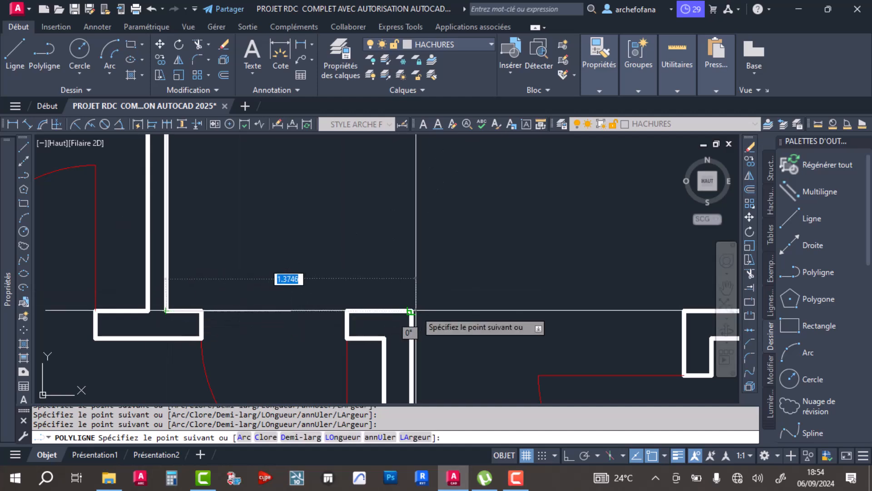
scroll(411, 313, "up", 2)
scroll(399, 318, "down", 5)
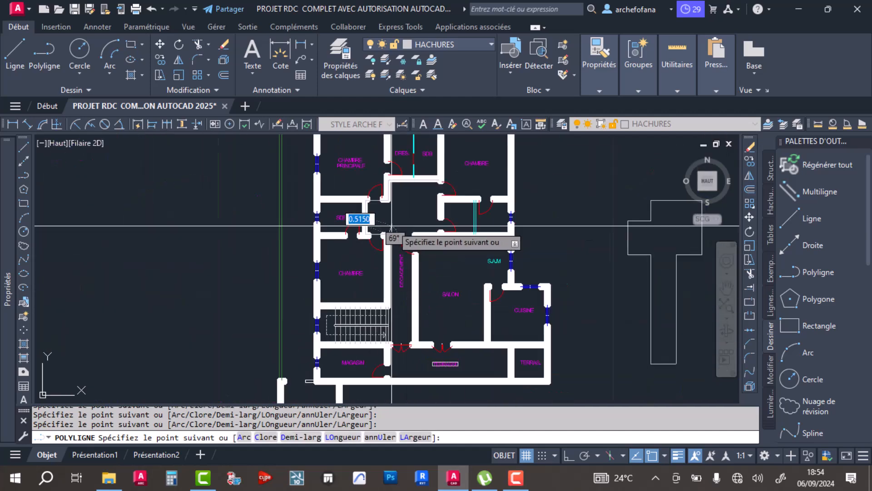
scroll(390, 343, "up", 5)
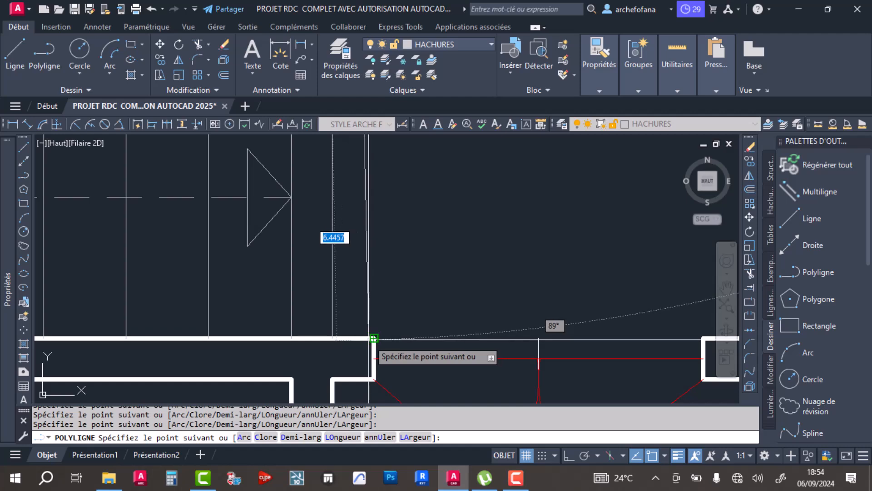
scroll(373, 338, "down", 4)
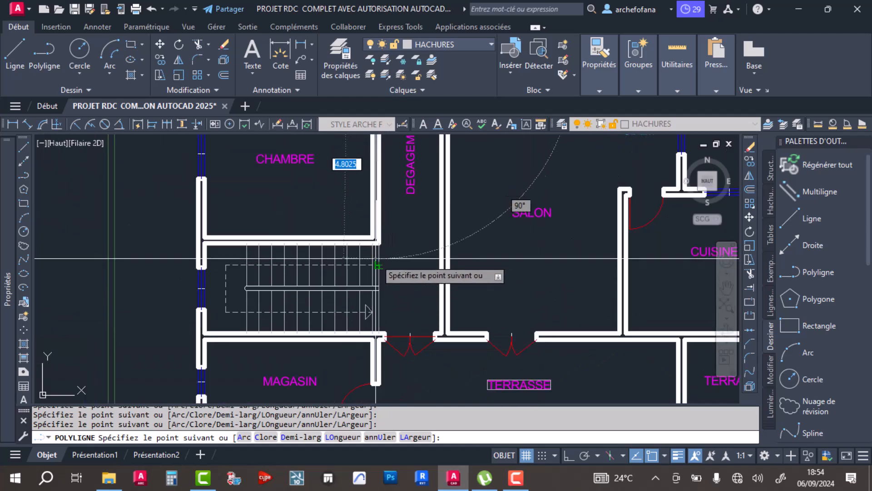
scroll(379, 289, "up", 2)
scroll(378, 313, "up", 3)
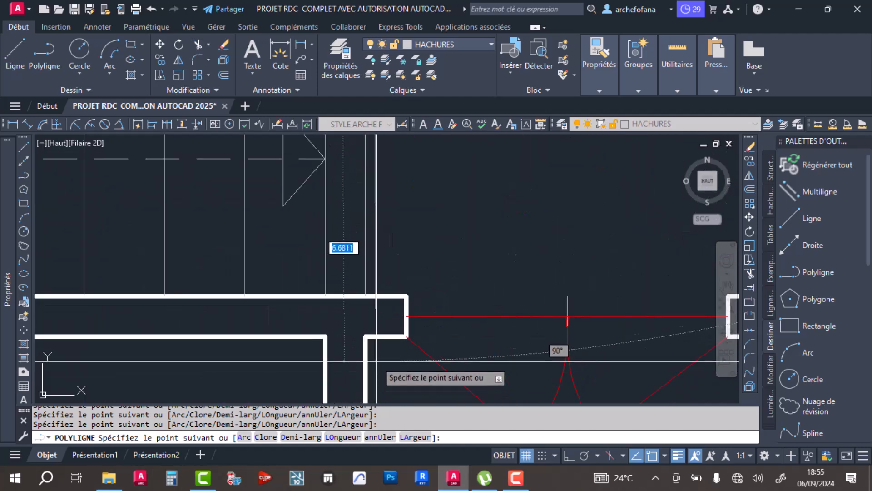
scroll(366, 296, "down", 4)
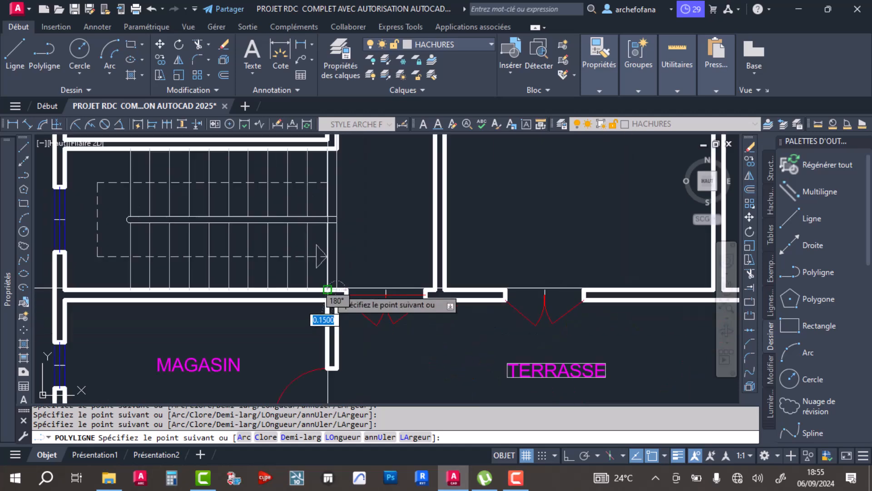
Extend the polyline across the corridor's double door and back along the SALON wall to the hall's lower corner beside the small room.
scroll(436, 286, "up", 4)
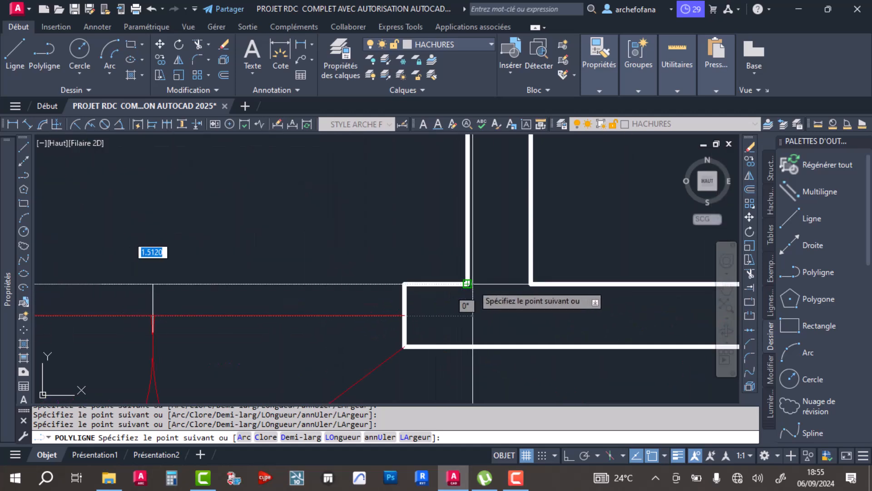
scroll(409, 227, "down", 4)
scroll(407, 220, "up", 5)
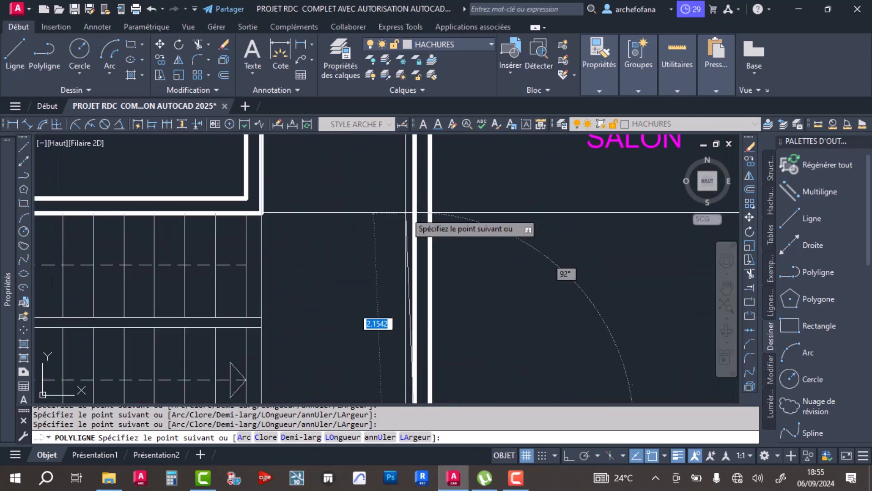
scroll(402, 208, "down", 4)
scroll(359, 279, "up", 5)
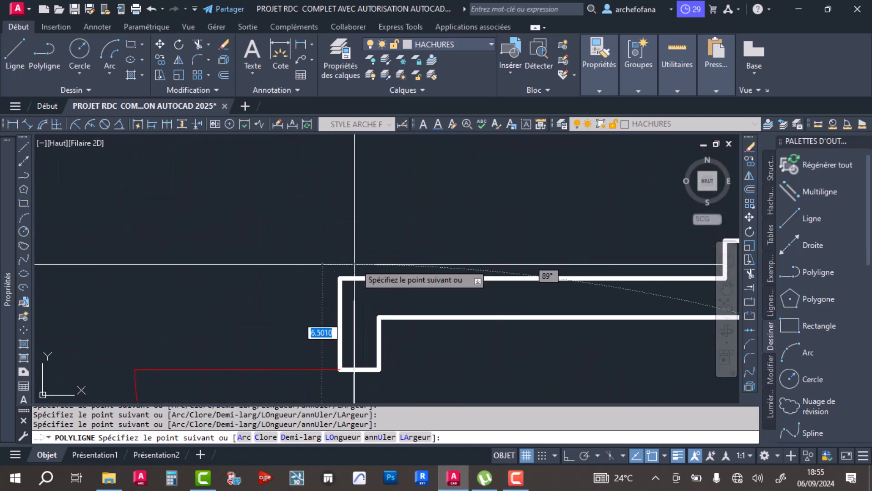
middle_click_drag(508, 284, 229, 299)
scroll(233, 298, "up", 2)
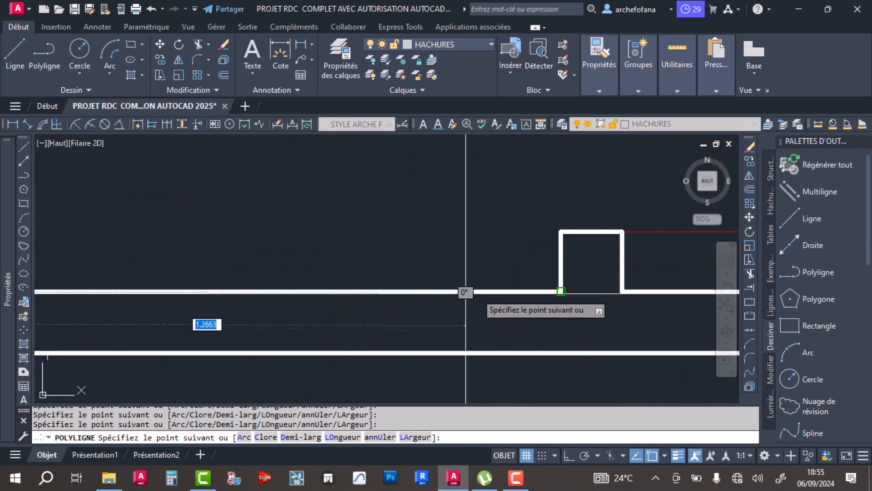
left_click(561, 292)
Bring the polyline back to its starting corner under the SDB wall to finish the hall and corridor boundary.
scroll(515, 299, "down", 4)
middle_click_drag(518, 255, 469, 393)
middle_click_drag(484, 246, 459, 371)
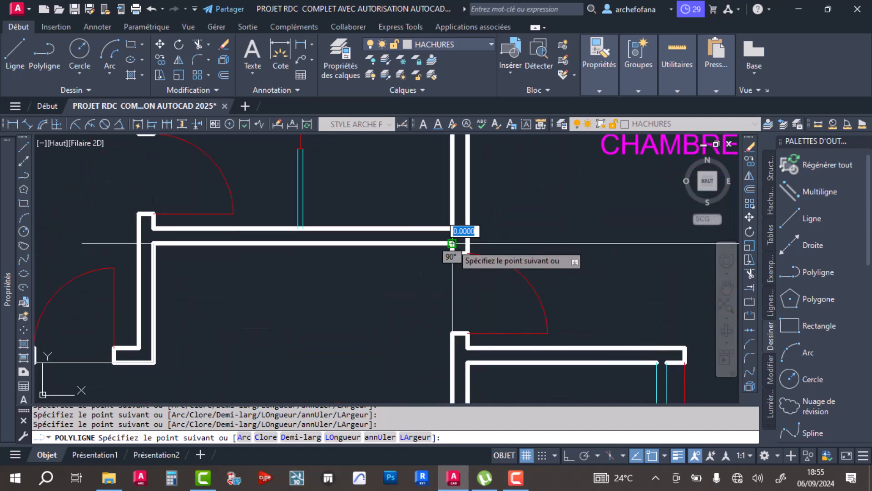
left_click(452, 244)
key("Return")
scroll(354, 247, "down", 5)
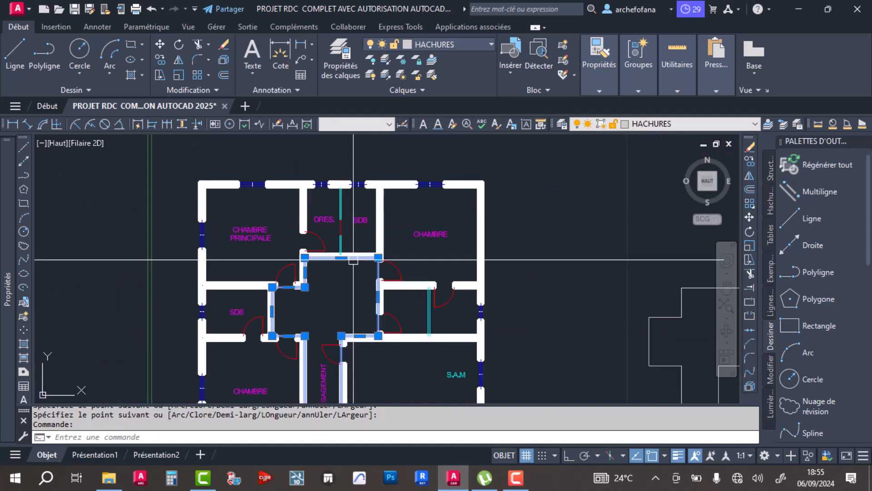
Inspect the selected boundary along the hall and DEGAGEMENT corridor walls and clear the selection.
scroll(382, 247, "down", 2)
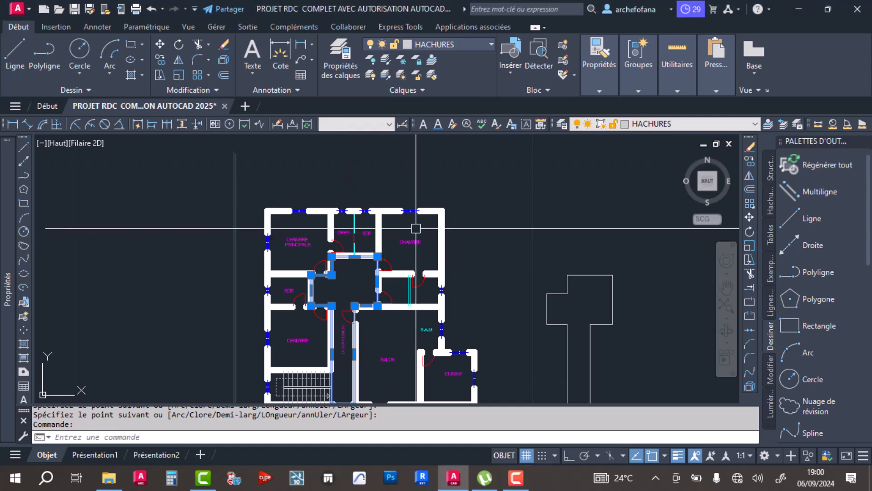
scroll(327, 290, "up", 2)
scroll(327, 290, "down", 3)
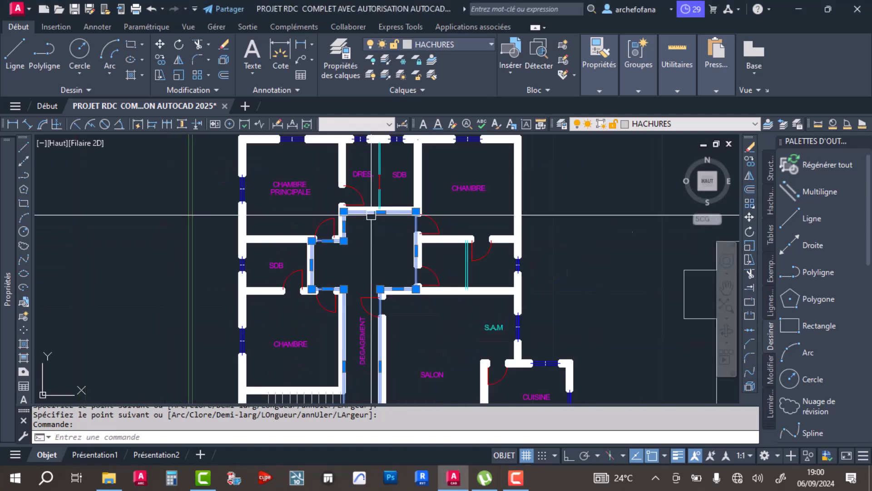
middle_click_drag(366, 289, 368, 273)
scroll(368, 257, "up", 3)
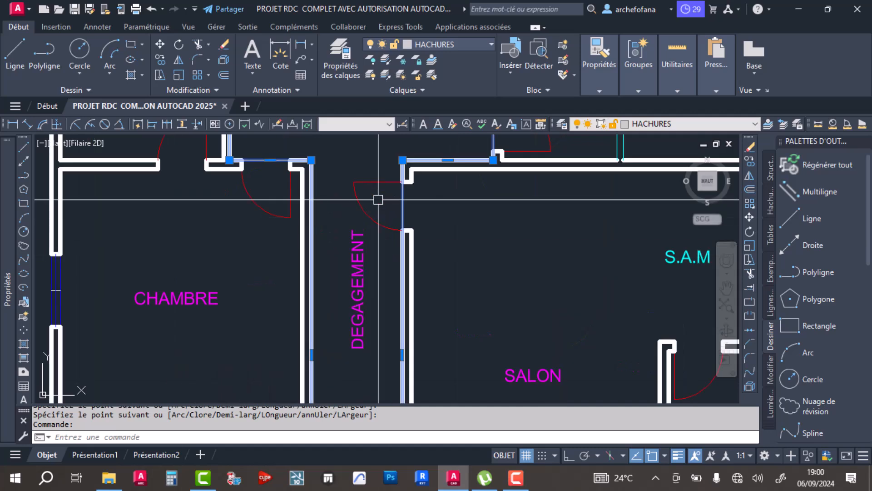
scroll(379, 208, "down", 2)
key("Escape")
key("Escape")
Draw a rectangle about 0.24 wide by 2 high around the vertical DEGAGEMENT label.
scroll(366, 222, "up", 3)
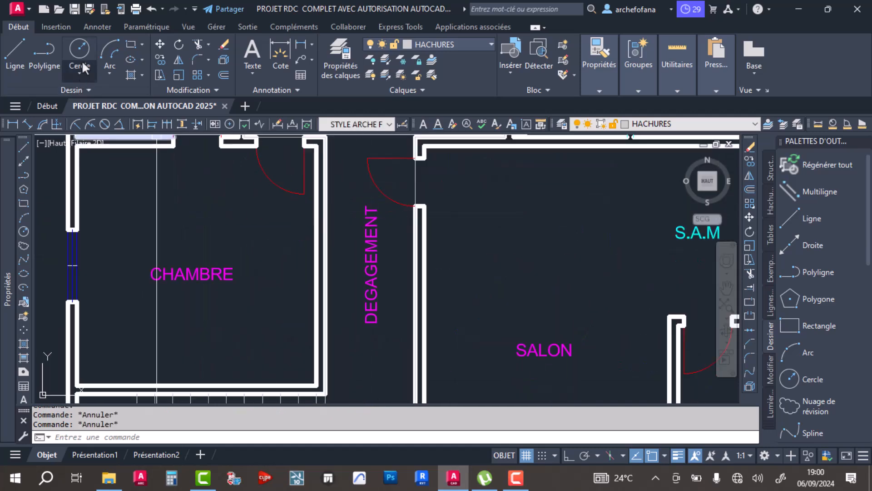
left_click(131, 45)
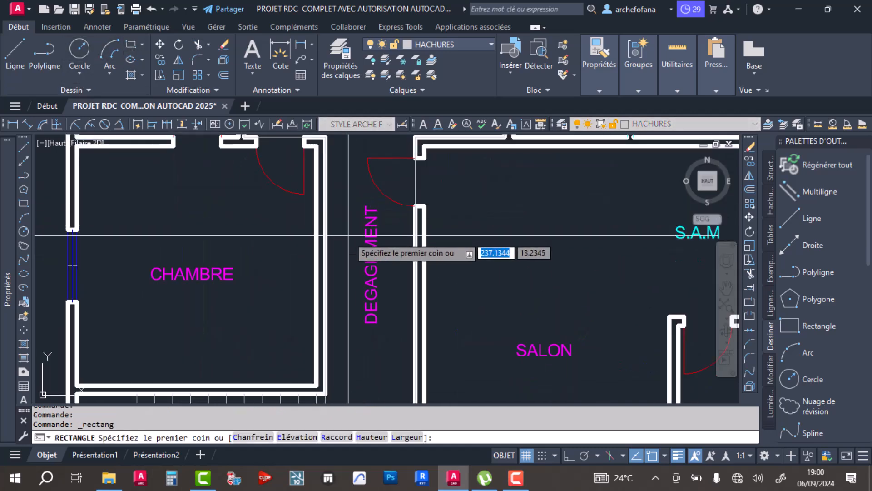
scroll(405, 236, "up", 3)
scroll(374, 163, "up", 3)
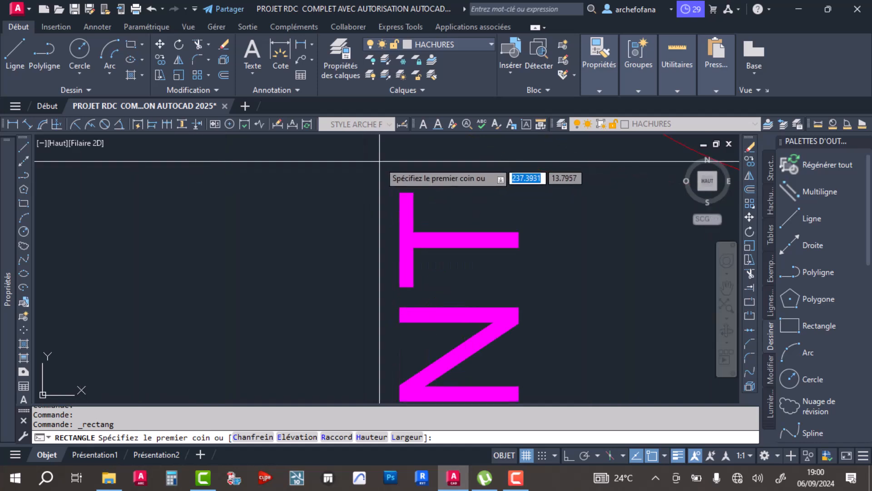
left_click(382, 173)
scroll(413, 253, "down", 4)
middle_click_drag(427, 290, 423, 162)
middle_click_drag(414, 288, 407, 168)
middle_click_drag(421, 338, 400, 220)
scroll(427, 359, "up", 5)
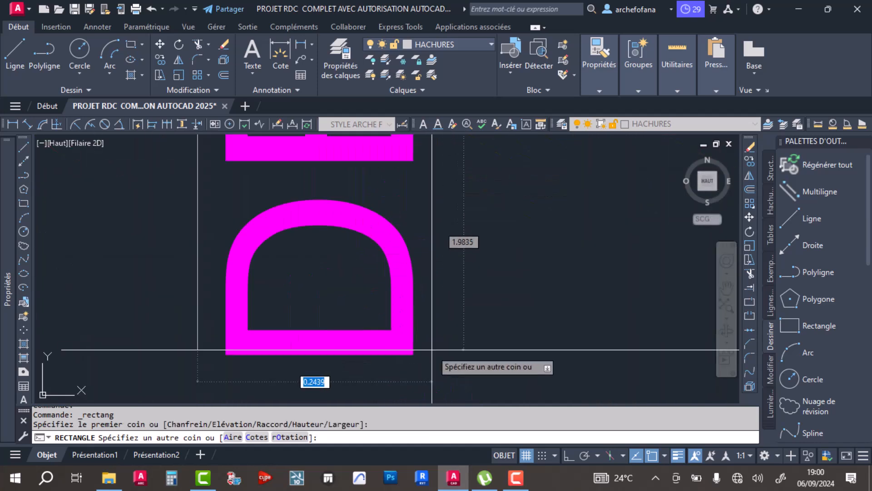
scroll(427, 373, "down", 2)
left_click(427, 372)
Start a hatch with the ANSI31 pattern and select the hall and corridor polyline as its boundary object.
scroll(362, 327, "down", 8)
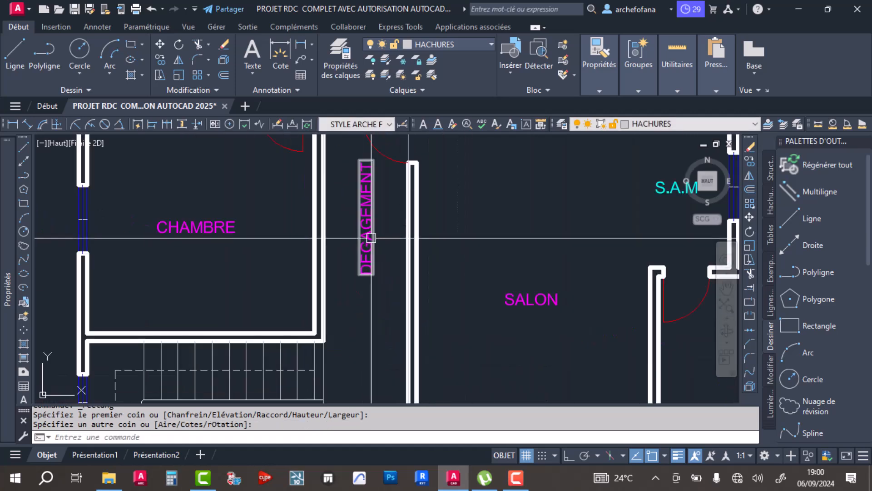
scroll(372, 335, "up", 2)
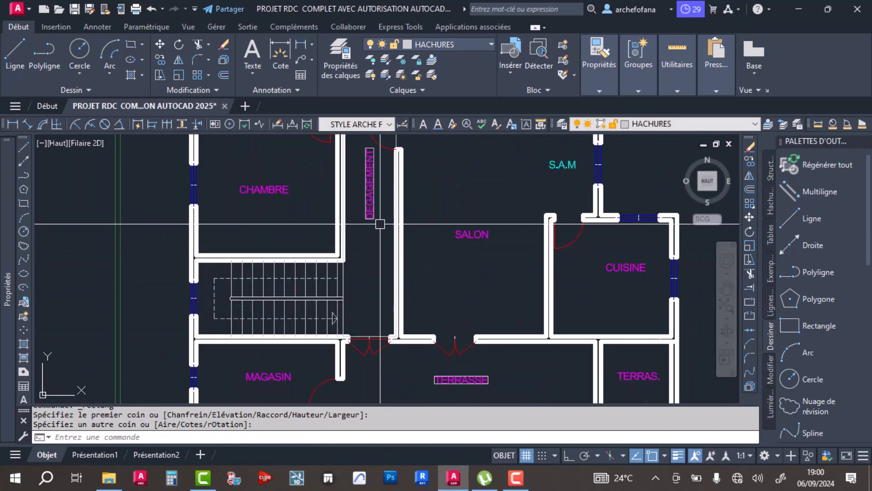
scroll(370, 271, "down", 3)
scroll(353, 188, "up", 1)
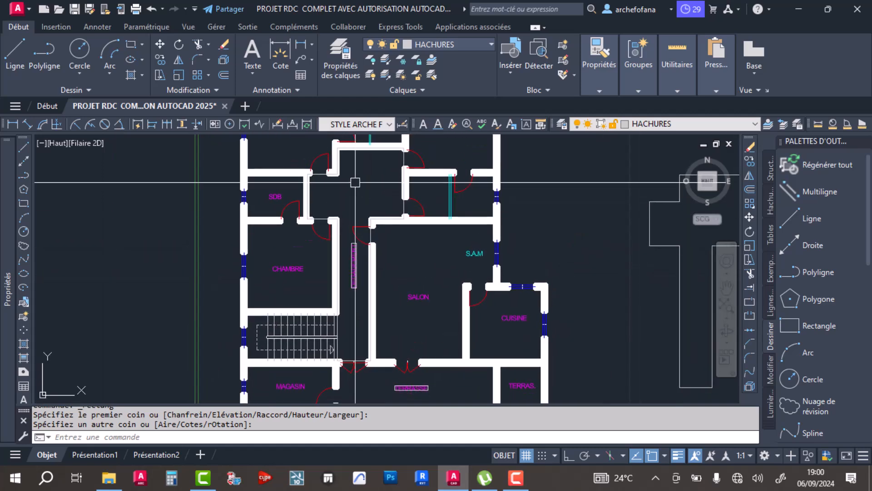
mouse_move(378, 185)
middle_mouse_down()
mouse_move(324, 205)
mouse_move(347, 298)
mouse_move(380, 231)
middle_mouse_up()
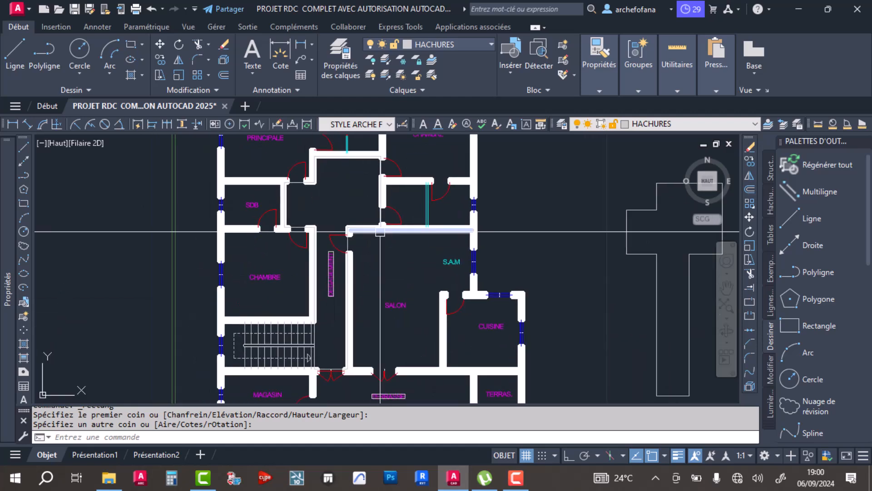
left_click(130, 75)
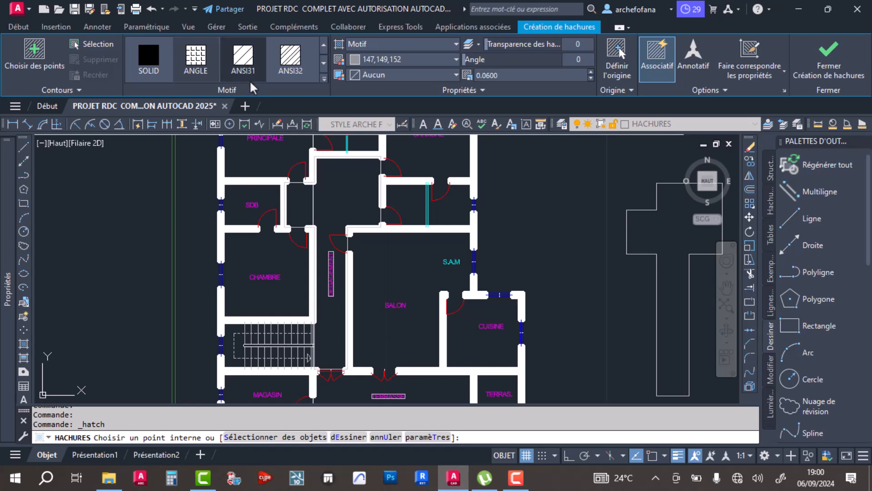
left_click(244, 61)
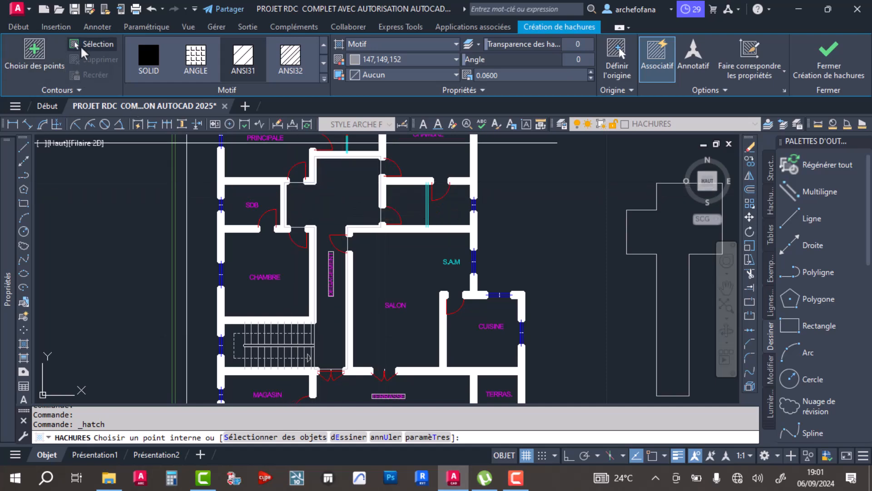
left_click(83, 52)
scroll(289, 201, "up", 5)
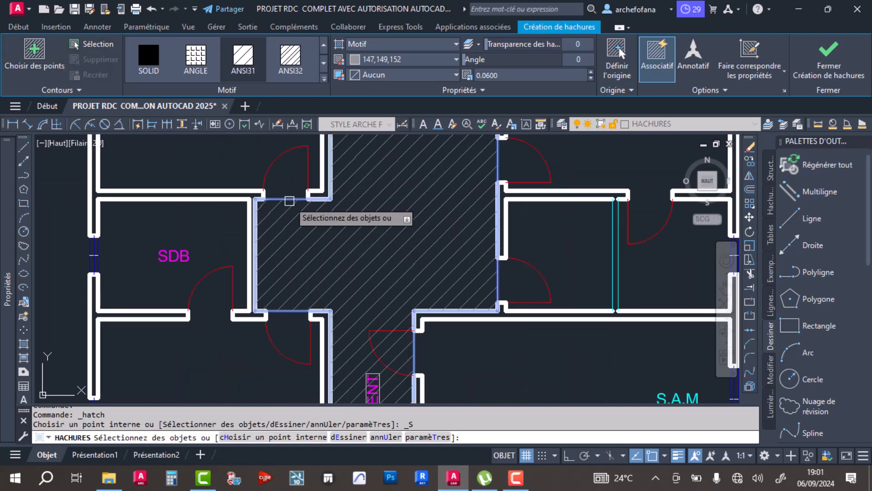
left_click(289, 200)
Add the rectangle around the DEGAGEMENT label as an inner hatch boundary and finish the hatch.
scroll(335, 234, "down", 2)
scroll(354, 303, "up", 5)
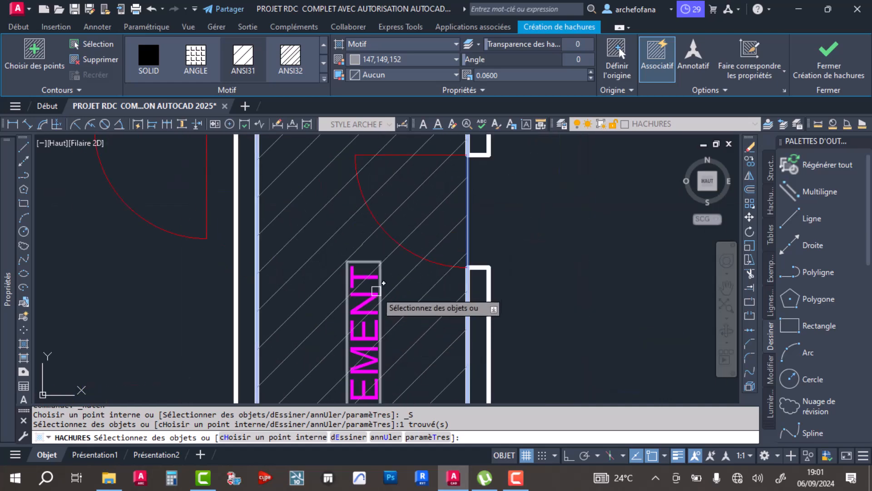
left_click(378, 285)
scroll(378, 285, "down", 4)
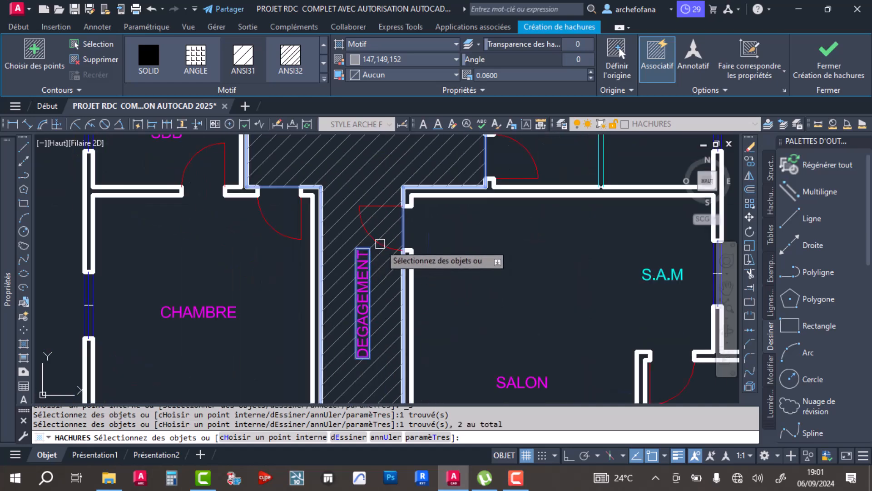
key("Return")
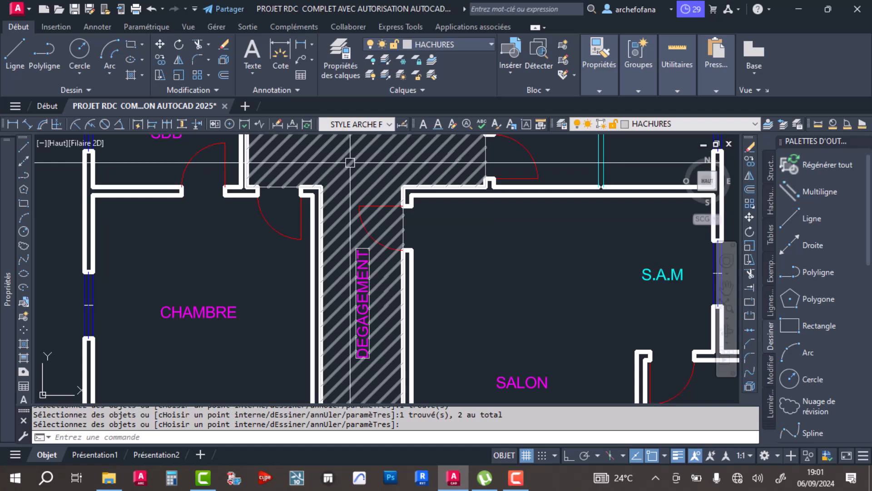
scroll(370, 228, "down", 4)
scroll(390, 183, "up", 5)
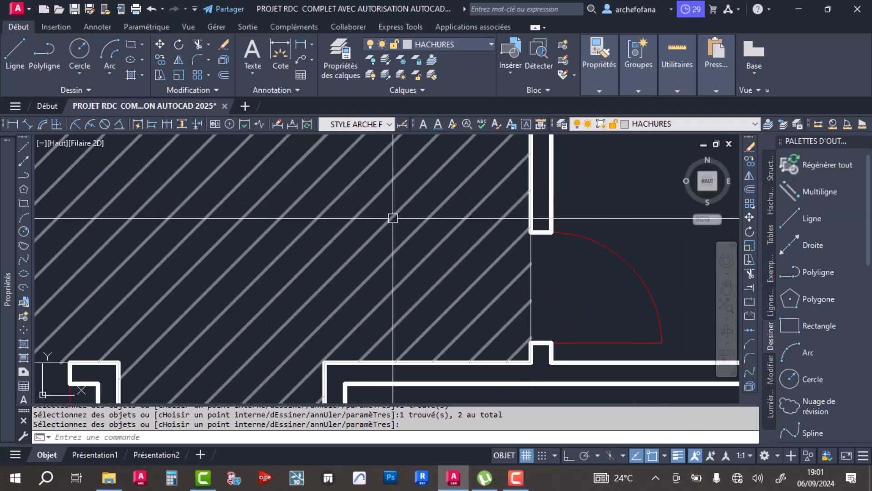
Try to set the hall and corridor hatch's lineweight to 0.00 mm and clear the selection.
left_click(394, 189)
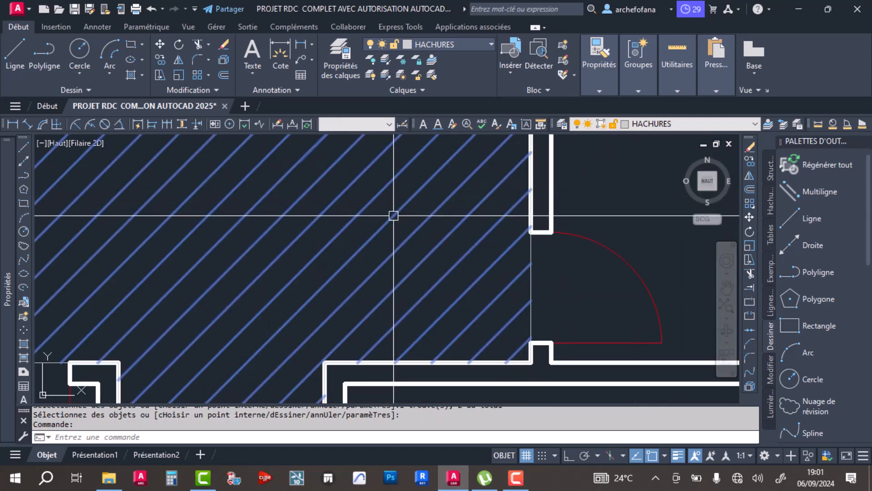
left_click(23, 28)
left_click(601, 82)
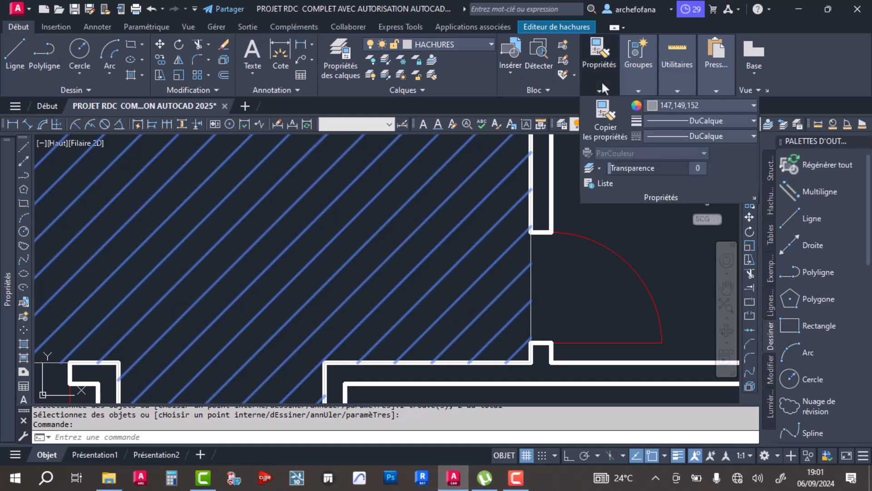
left_click(655, 119)
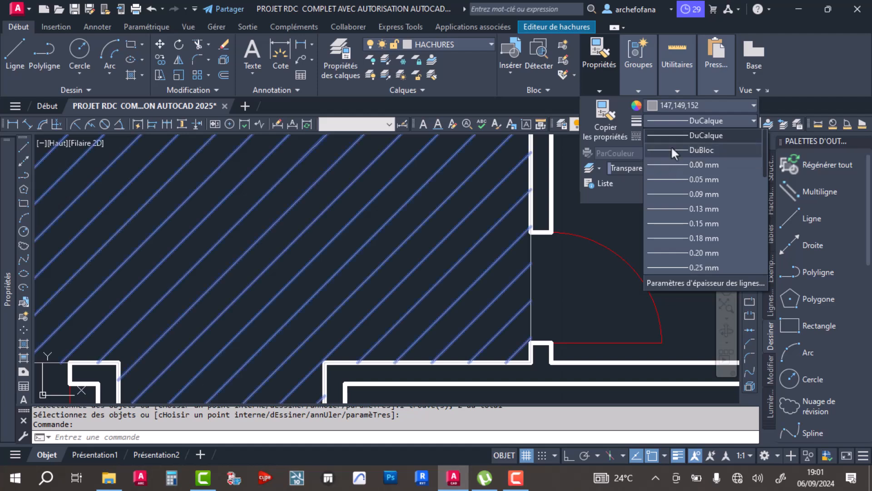
left_click(669, 165)
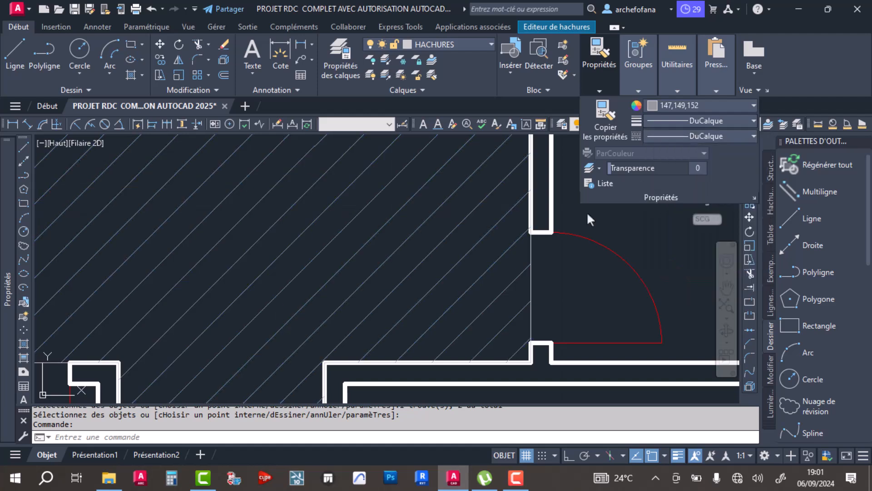
scroll(316, 257, "down", 3)
scroll(309, 252, "up", 5)
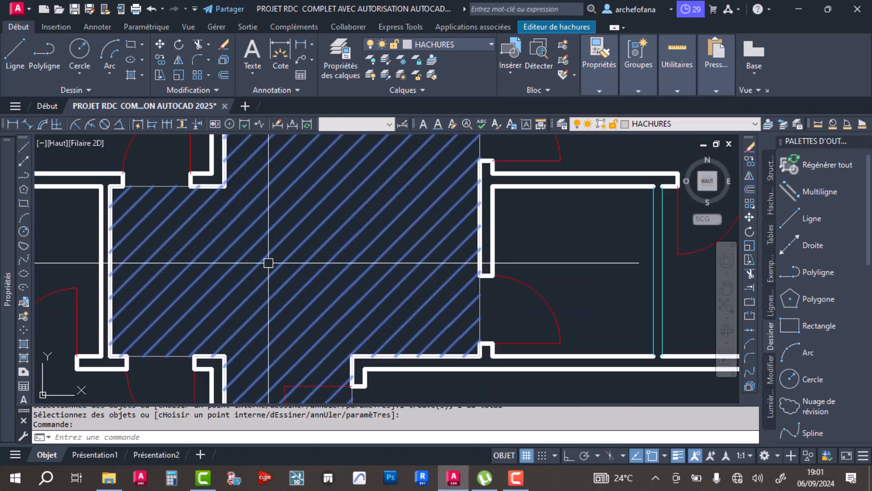
key("Escape")
scroll(389, 248, "down", 3)
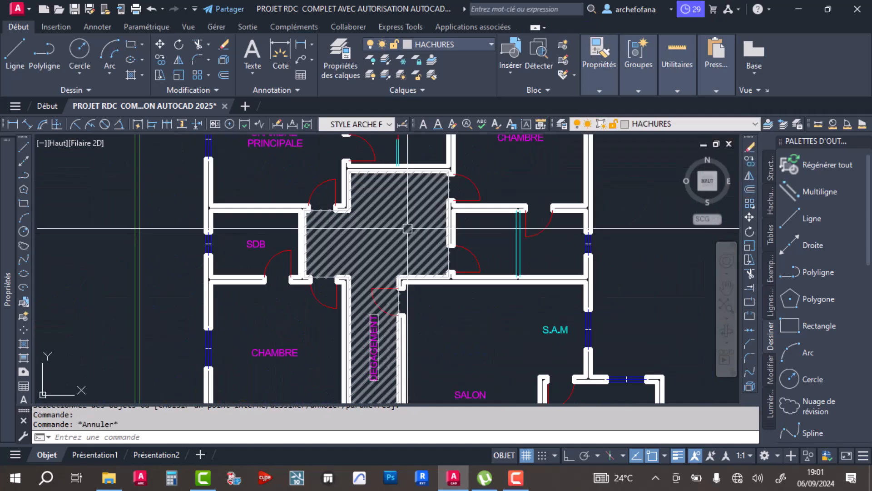
Change the hall and corridor hatch colour to a darker theme grey, clear the selection and save the drawing.
scroll(389, 248, "up", 5)
left_click(387, 249)
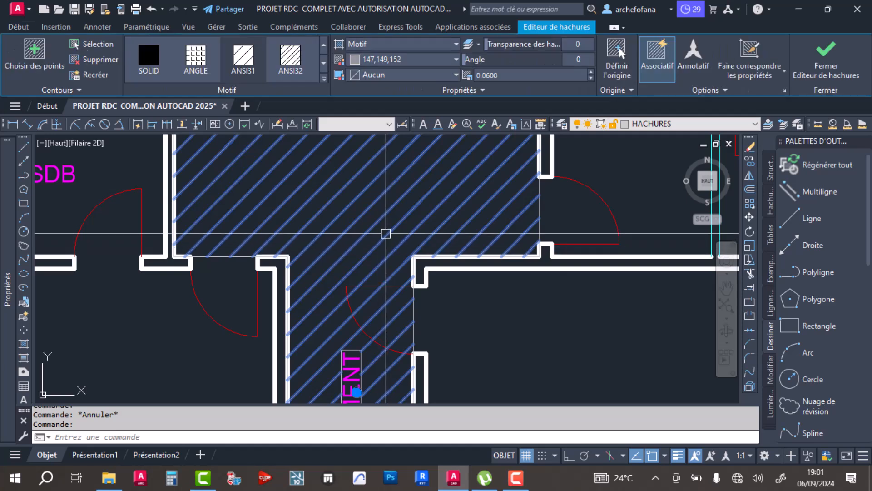
scroll(386, 237, "down", 3)
left_click(391, 60)
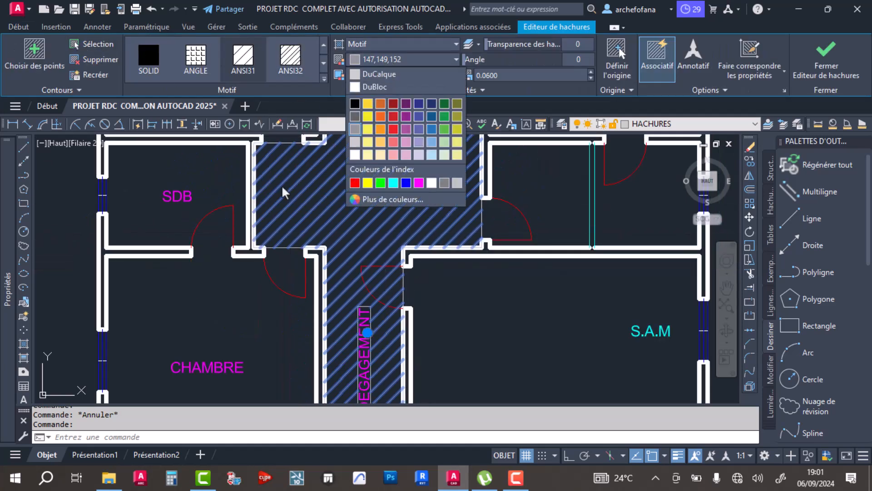
left_click(249, 110)
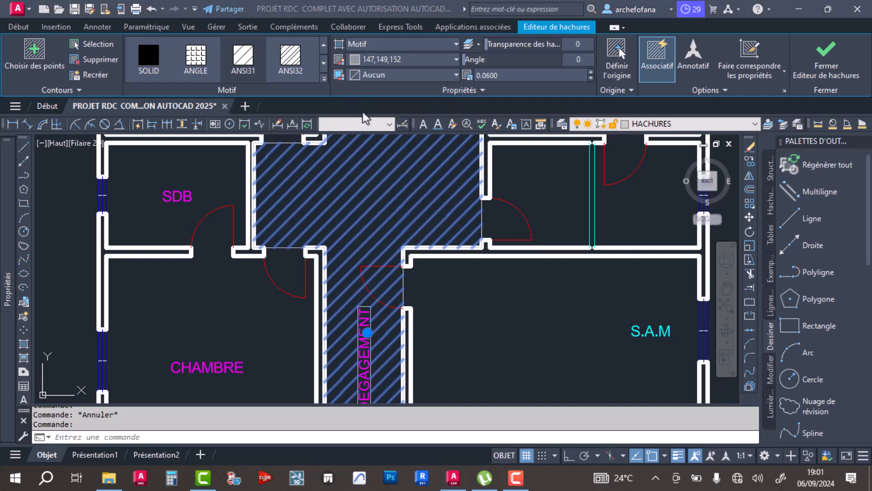
left_click(380, 66)
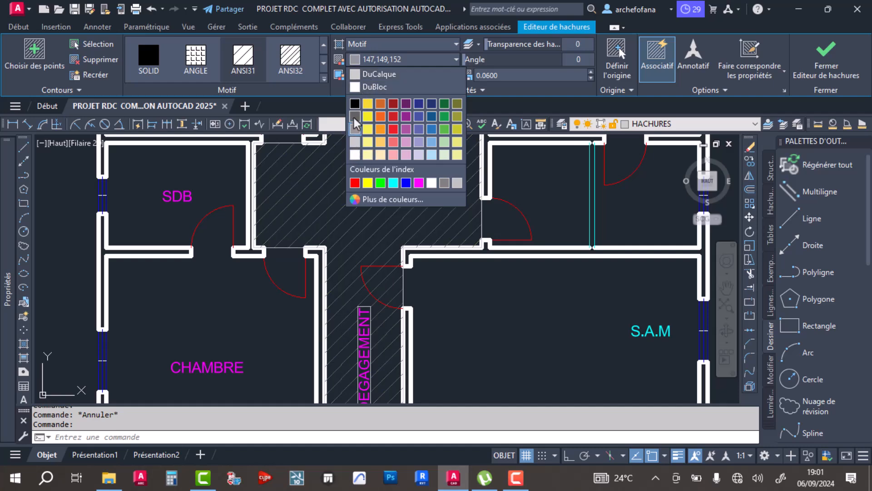
left_click(354, 117)
key("Escape")
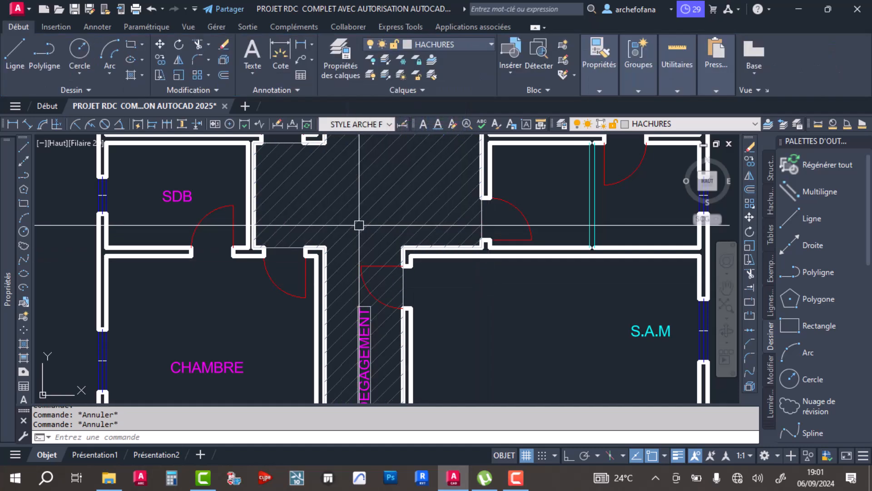
key("ctrl+s")
Send the polyline bounding the hall and corridor hatch to the back of the draw order.
scroll(343, 247, "up", 5)
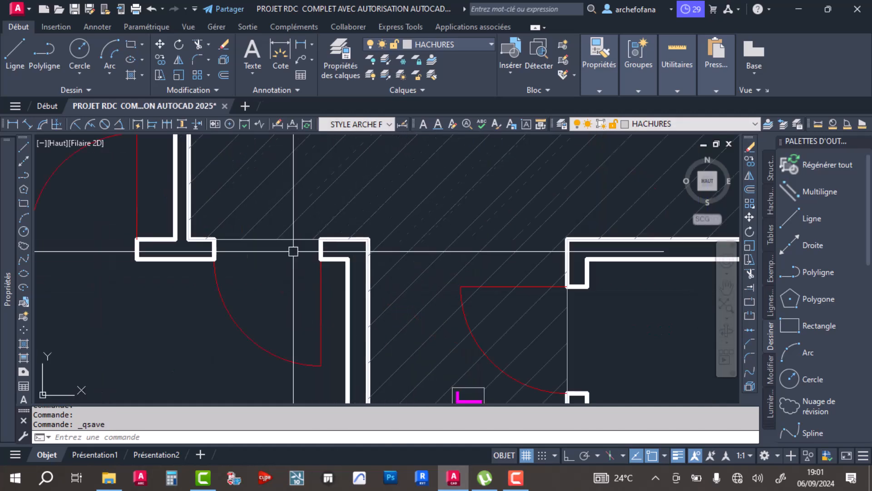
scroll(307, 223, "up", 4)
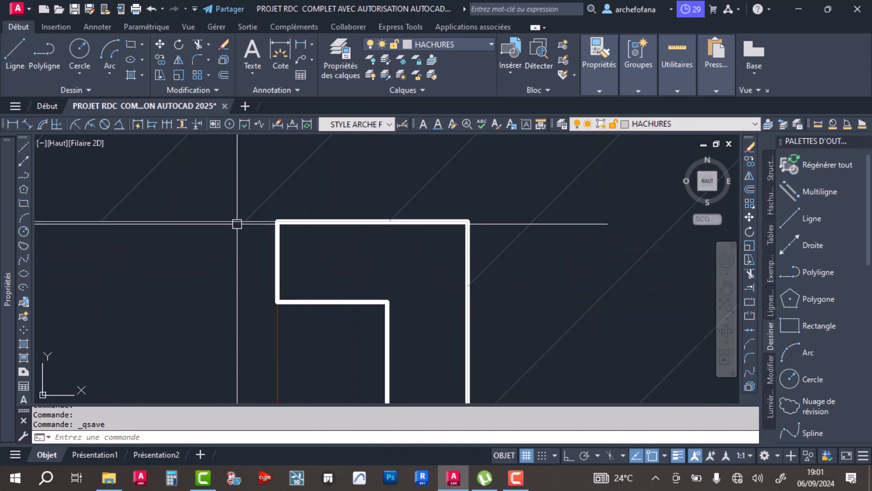
left_click(222, 224)
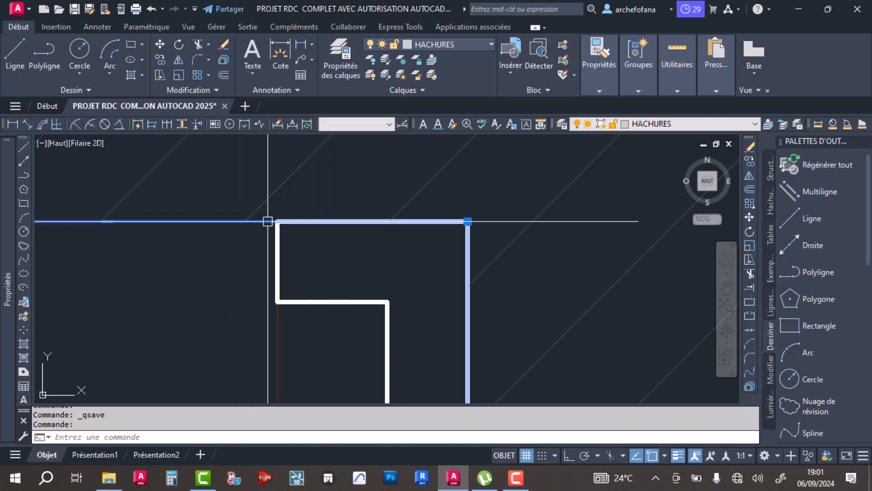
left_click(179, 246)
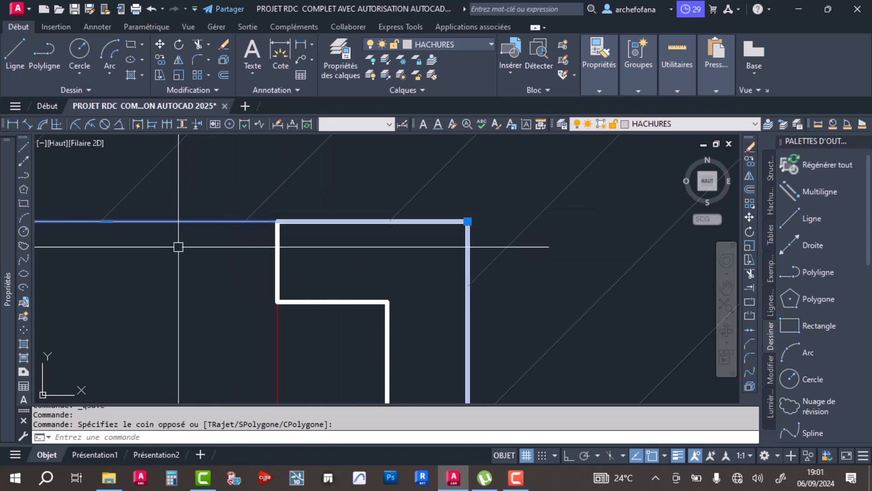
right_click(223, 267)
mouse_move(359, 299)
left_click(399, 312)
scroll(363, 227, "down", 8)
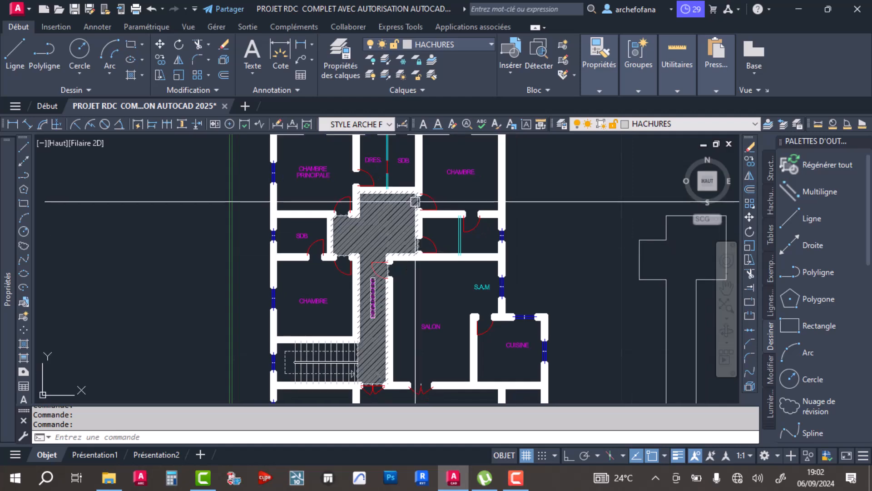
Inspect the hatched hall and DEGAGEMENT corridor together with the surrounding rooms of the plan.
scroll(415, 201, "up", 8)
scroll(325, 260, "down", 7)
mouse_move(270, 293)
middle_mouse_down()
mouse_move(302, 272)
mouse_move(308, 249)
middle_mouse_up()
middle_click_drag(282, 286, 330, 257)
middle_click_drag(363, 304, 344, 241)
mouse_move(435, 336)
middle_mouse_down()
mouse_move(426, 252)
mouse_move(436, 300)
middle_mouse_up()
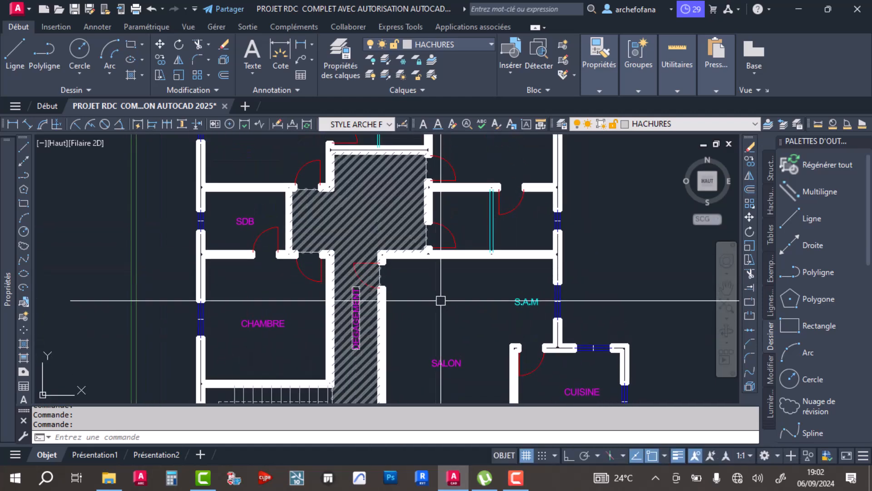
scroll(546, 222, "up", 3)
scroll(492, 224, "down", 5)
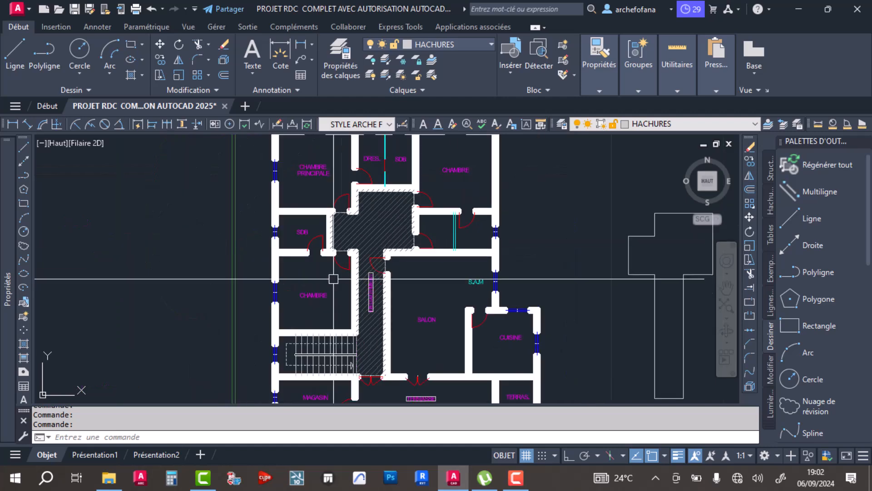
Copy the MAGASIN label into the small unlabelled room on the east side of the hatched hall.
middle_click_drag(334, 278, 312, 241)
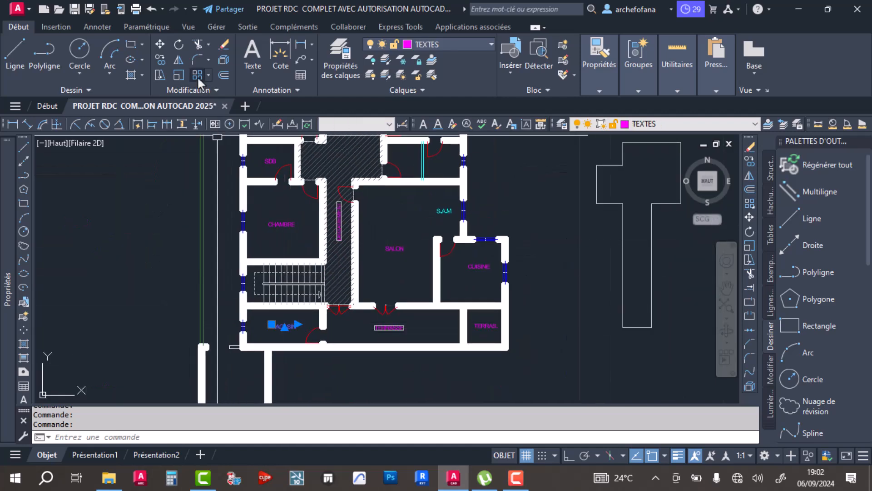
left_click(161, 58)
scroll(293, 313, "up", 4)
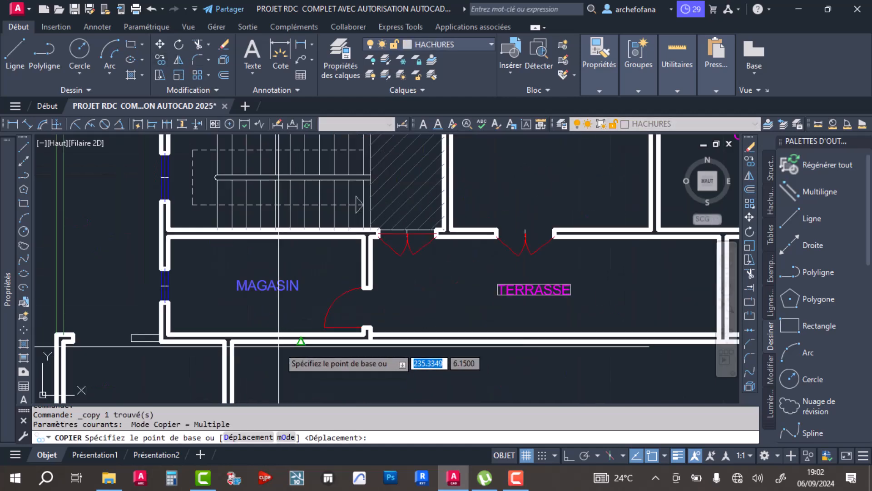
left_click(272, 284)
scroll(291, 282, "down", 5)
scroll(345, 286, "up", 5)
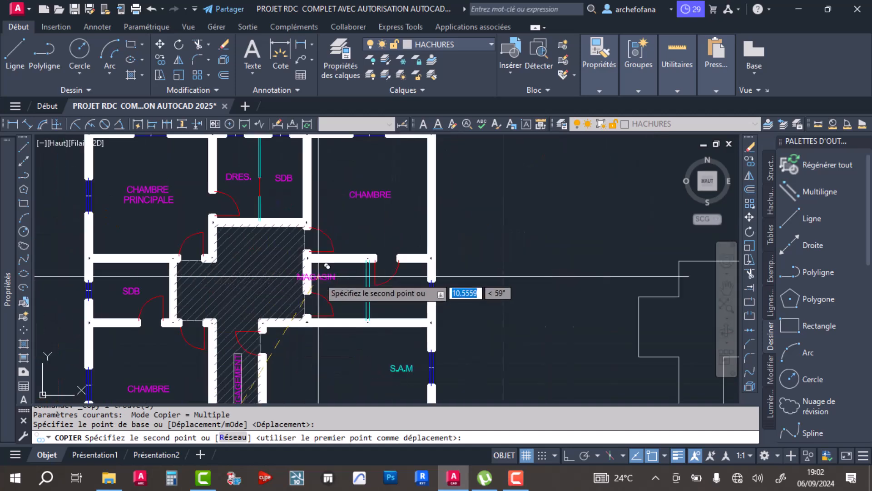
left_click(359, 285)
key("Return")
Change the copied label's text to DEBAR. and reposition it near the middle of its room.
double_click(352, 297)
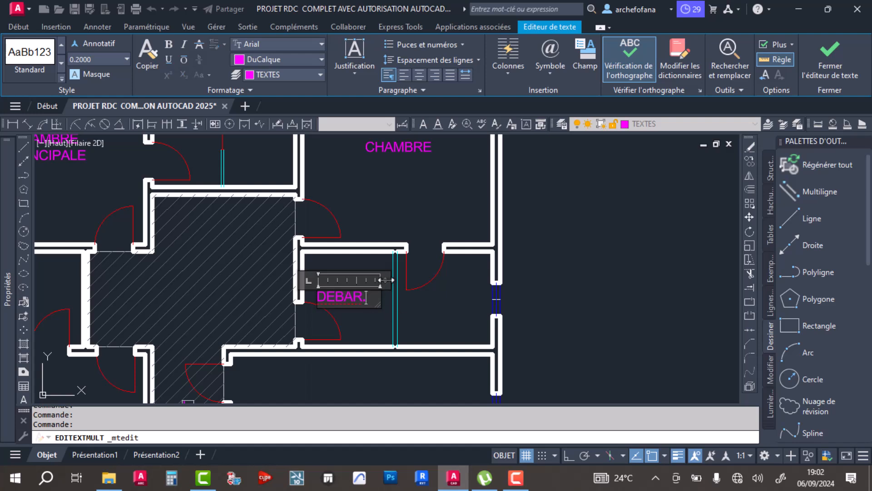
left_click(389, 333)
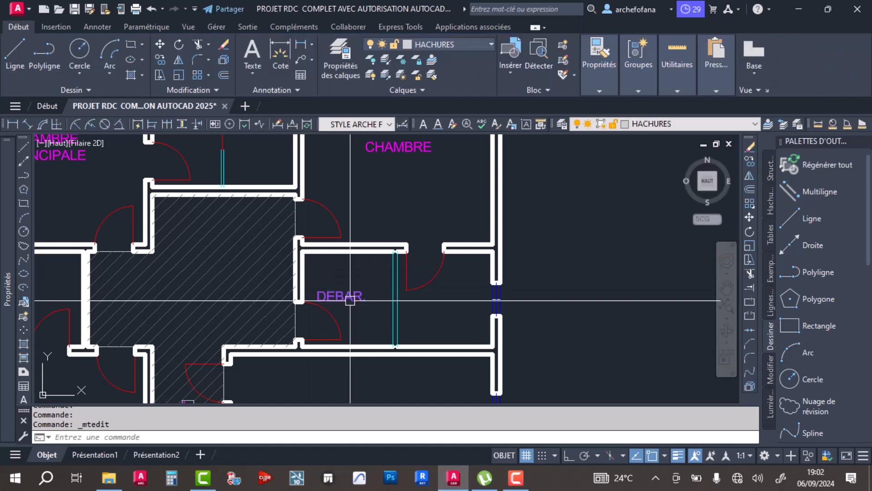
scroll(350, 300, "up", 3)
left_click(337, 292)
left_click_drag(359, 294, 359, 295)
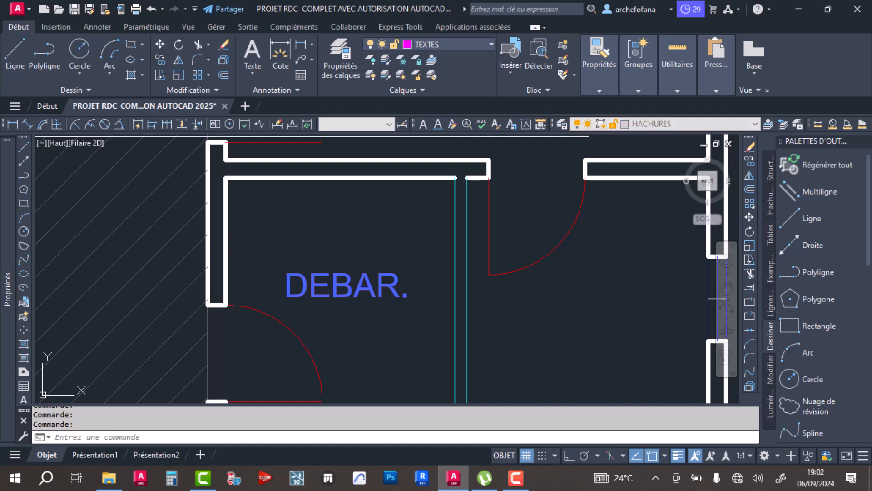
key("Escape")
Copy the SDB label beside DRES. into the small room east of DEBAR. and save the drawing.
scroll(340, 276, "down", 3)
middle_click_drag(310, 178, 331, 273)
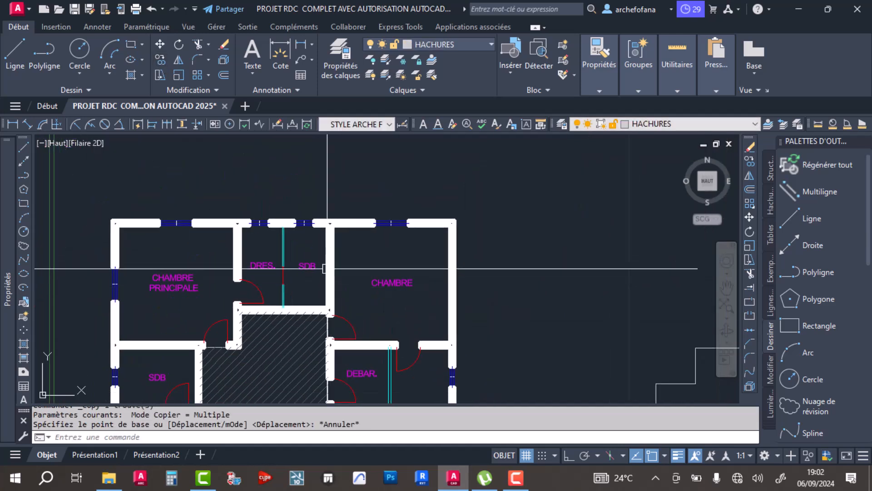
left_click(314, 263)
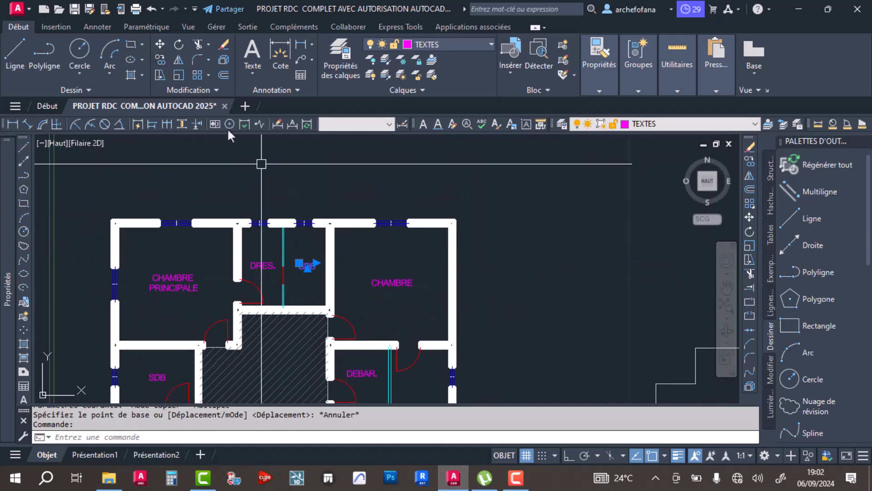
left_click(160, 59)
scroll(273, 236, "up", 3)
left_click(266, 236)
scroll(318, 231, "down", 5)
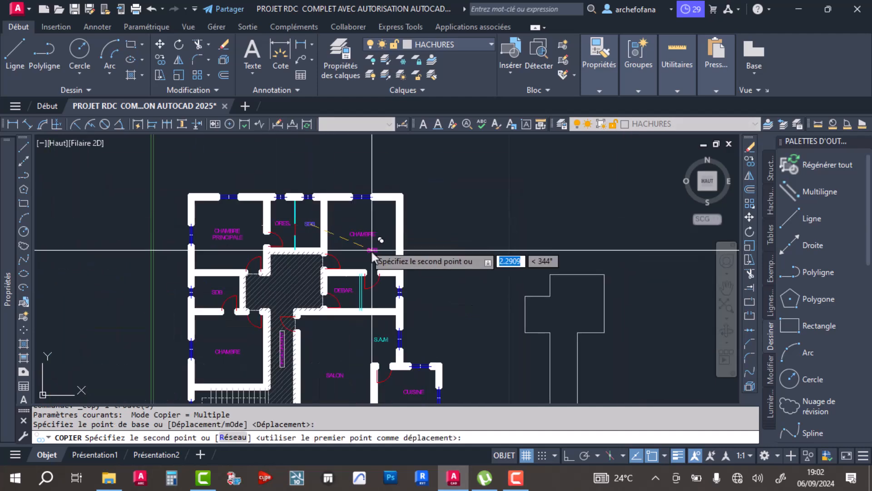
scroll(386, 292, "up", 5)
left_click(363, 291)
key("Return")
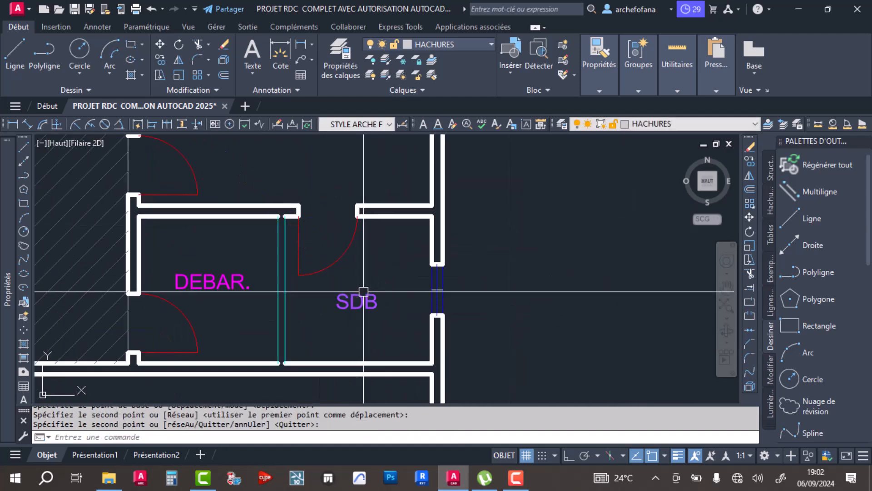
key("ctrl+s")
Move the copied SDB label slightly upward to centre it in its room and save the drawing.
left_click(354, 298)
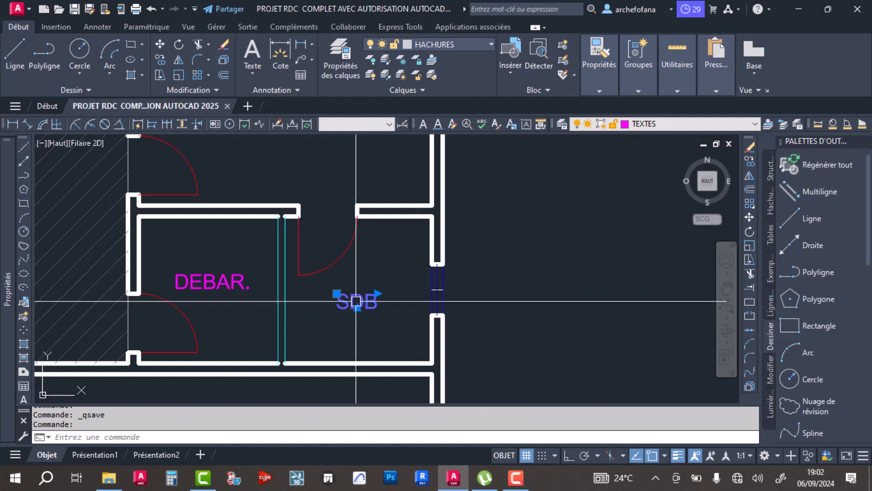
left_click_drag(356, 295, 357, 294)
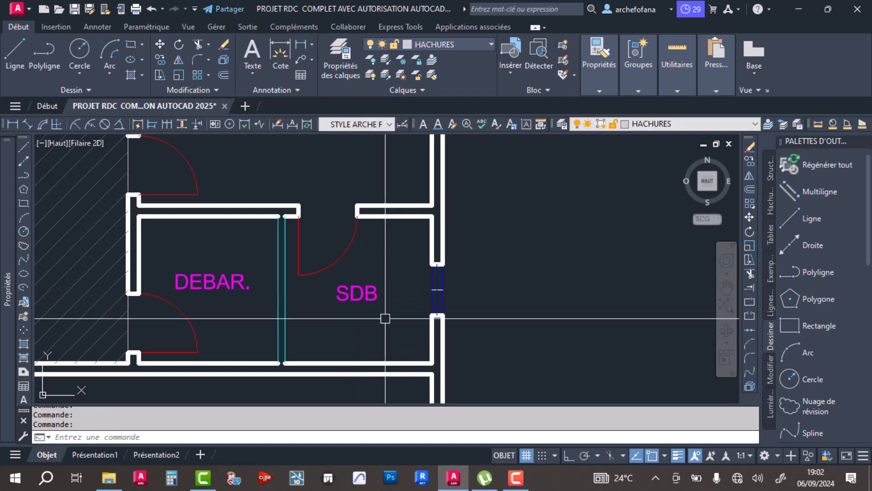
scroll(363, 291, "down", 3)
scroll(234, 288, "up", 5)
key("ctrl+s")
Delete the spare T-shaped boundary outline standing outside the east side of the plan.
scroll(267, 271, "down", 6)
middle_click_drag(312, 290, 273, 259)
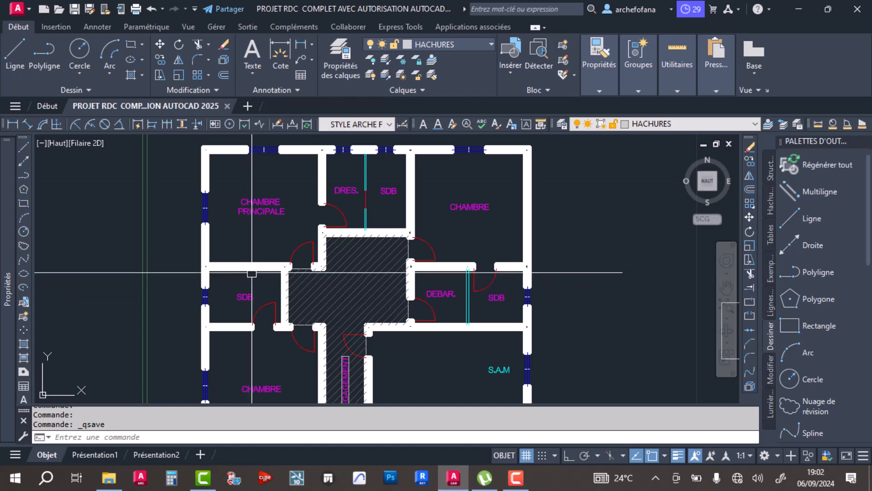
middle_click_drag(353, 354, 354, 282)
middle_click_drag(285, 336, 293, 307)
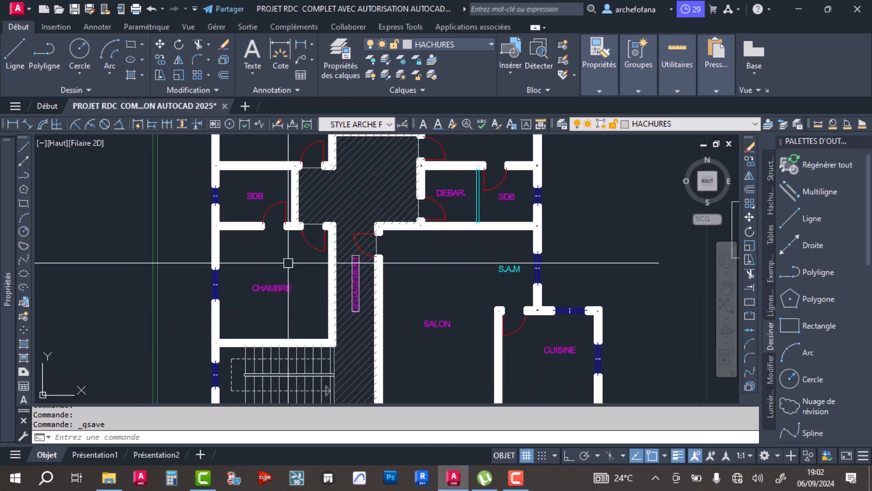
middle_click_drag(388, 184, 367, 285)
scroll(393, 141, "down", 1)
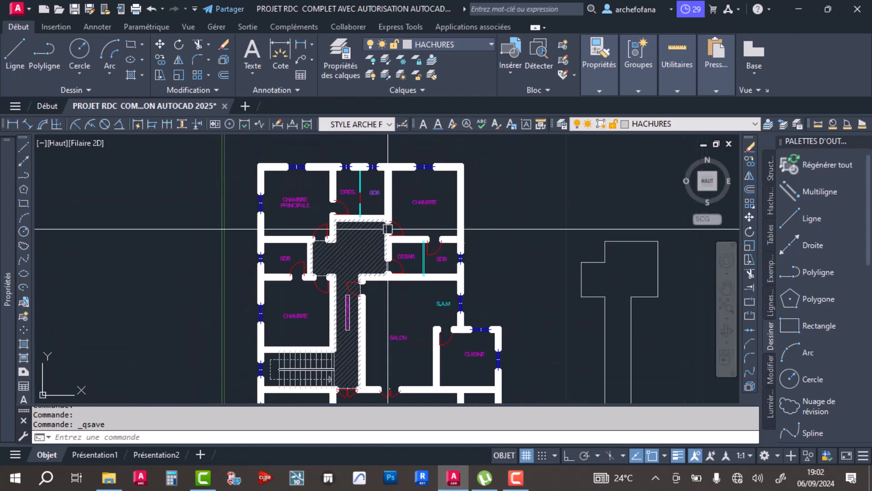
scroll(472, 171, "up", 6)
scroll(471, 171, "down", 6)
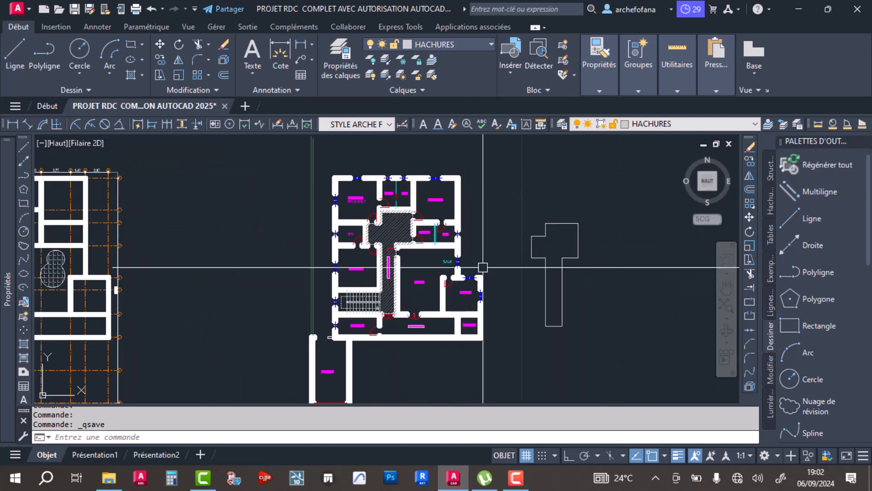
left_click(546, 277)
key("Delete")
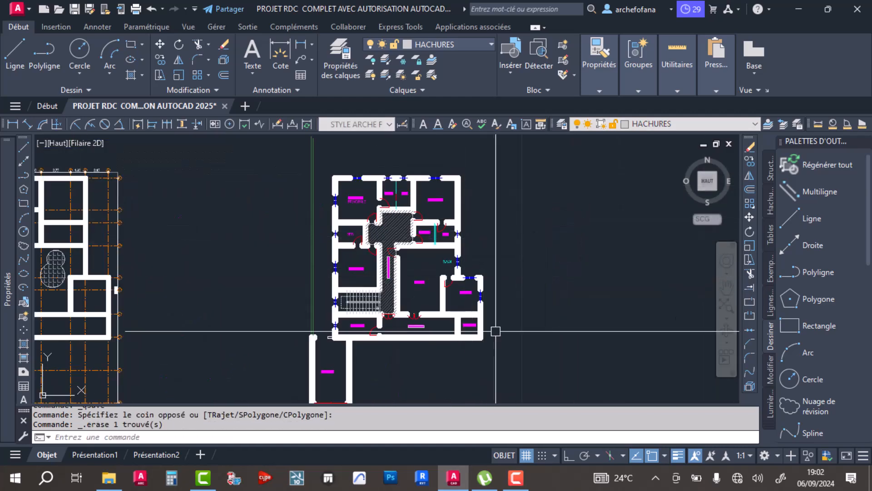
Draw a rectangle along the inner wall faces of the TERRASSE space as its closed hatch boundary.
scroll(497, 327, "up", 6)
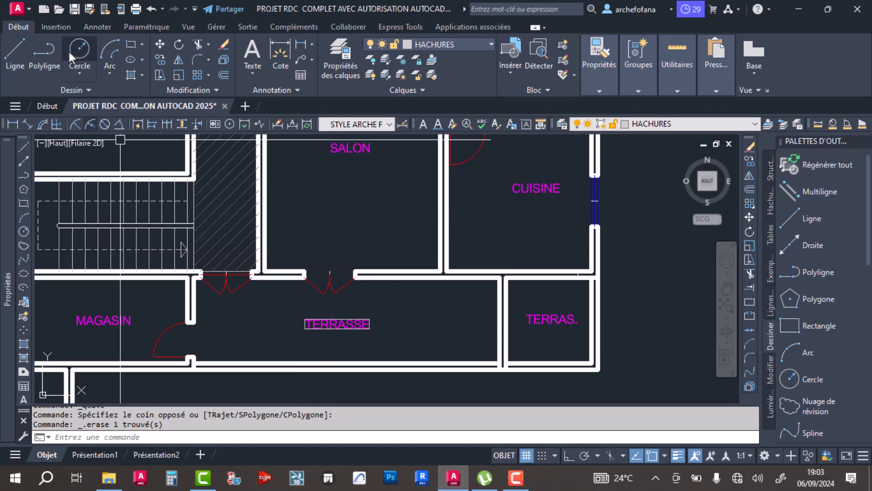
left_click(131, 45)
scroll(201, 272, "up", 3)
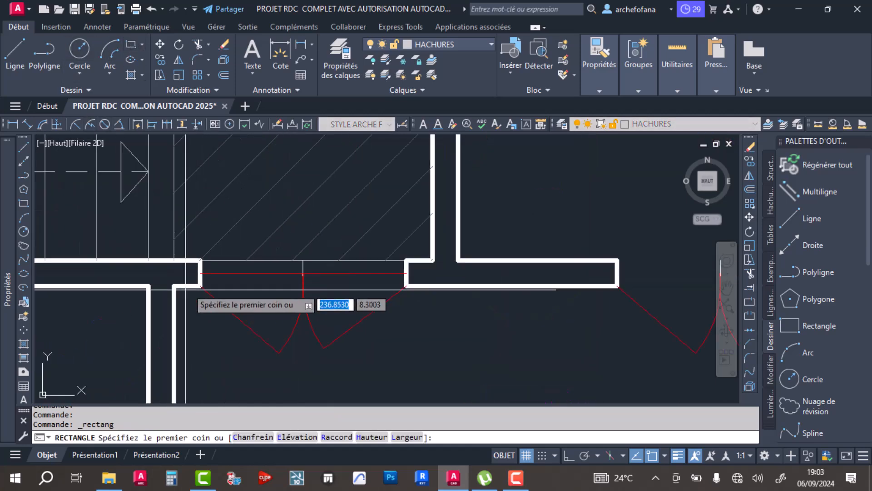
left_click(174, 286)
scroll(200, 300, "down", 4)
scroll(266, 286, "up", 8)
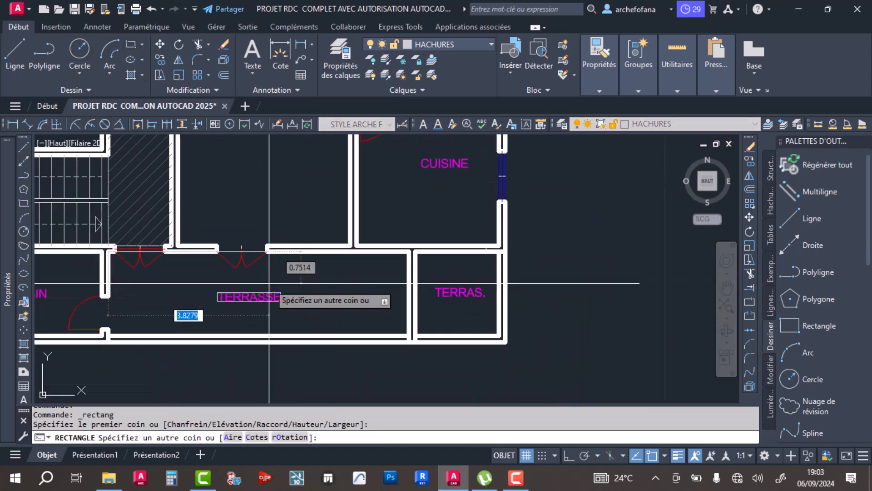
left_click(502, 389)
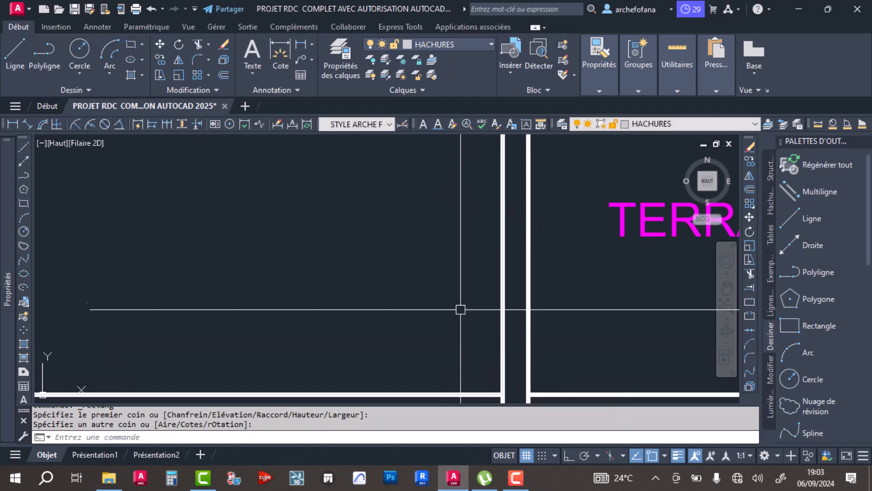
Move the two lines of the wall along the south edge of TERRASSE to layer 0 and save the drawing.
scroll(460, 308, "down", 5)
scroll(385, 297, "up", 5)
scroll(516, 259, "down", 5)
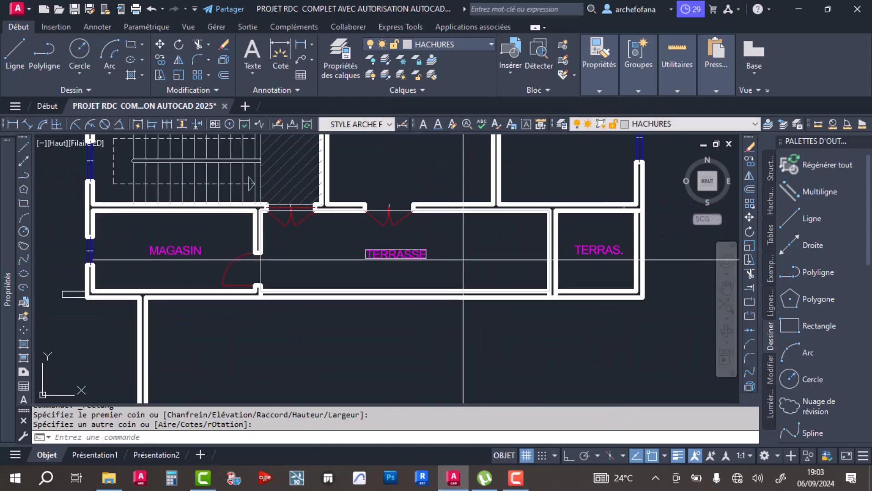
left_click(547, 268)
scroll(556, 265, "up", 6)
left_click(563, 262, "shift")
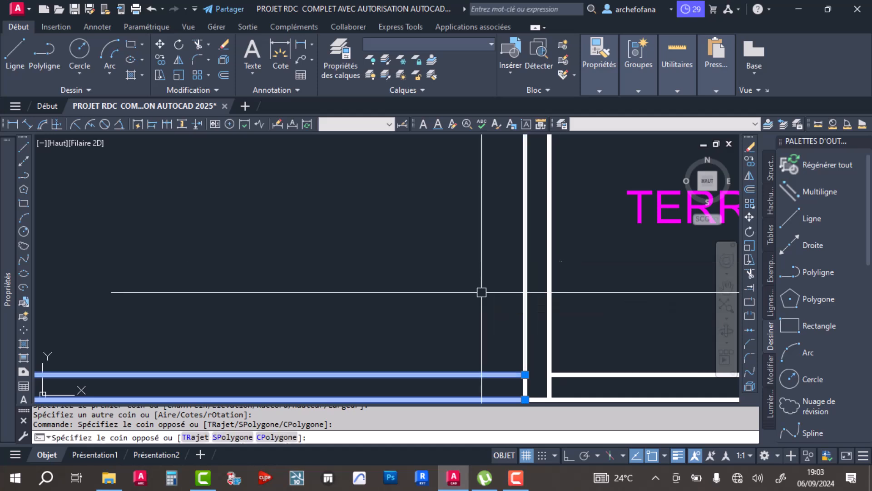
left_click(482, 292, "shift")
scroll(485, 288, "down", 8)
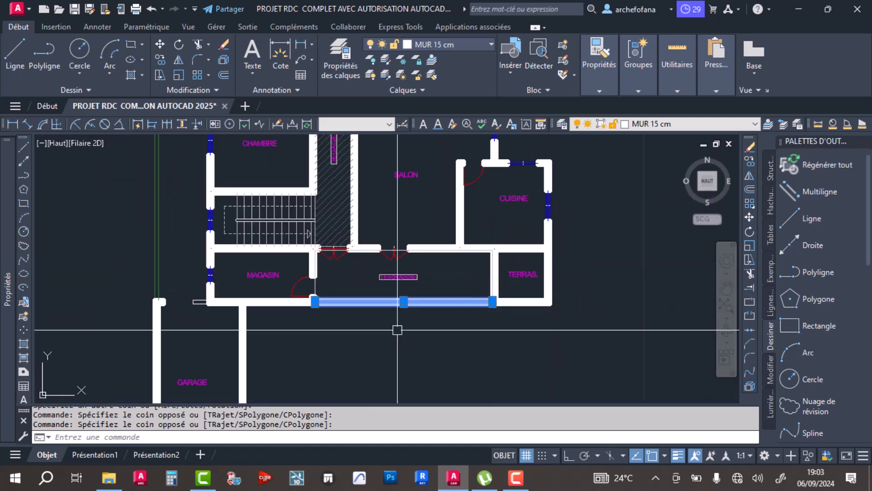
left_click(490, 44)
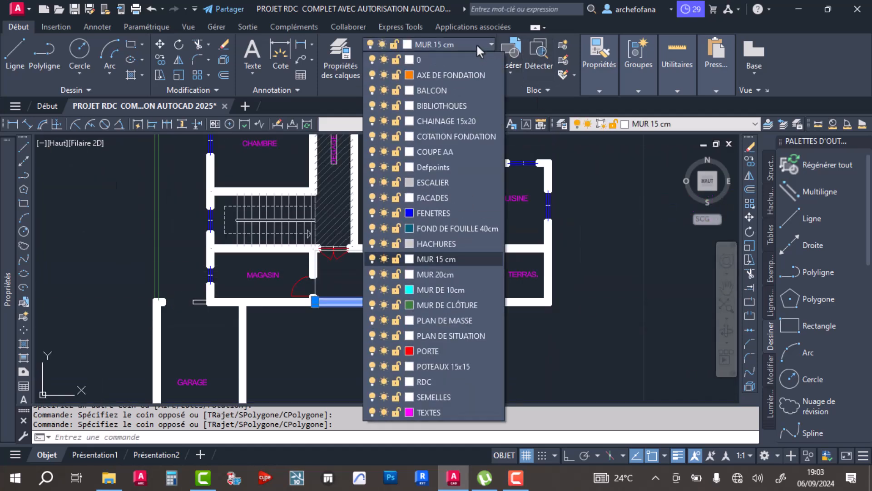
left_click(444, 60)
scroll(408, 324, "up", 3)
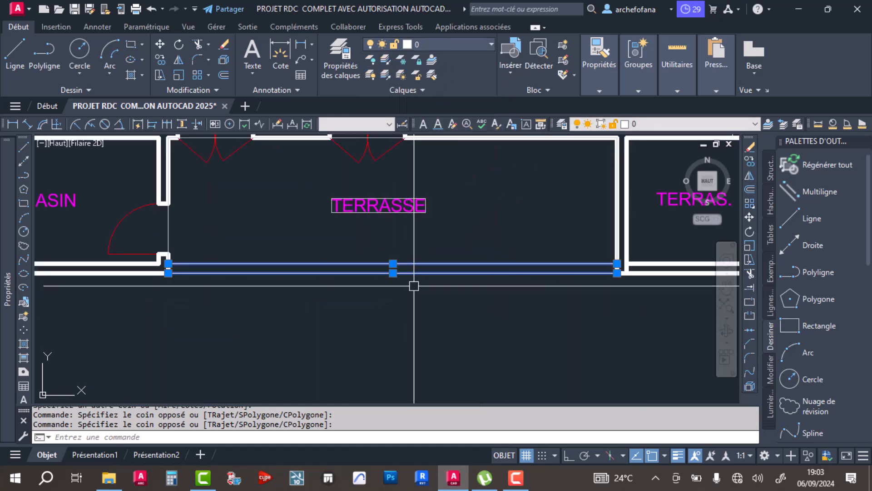
key("Escape")
key("Escape")
key("ctrl+s")
middle_click_drag(318, 186, 323, 249)
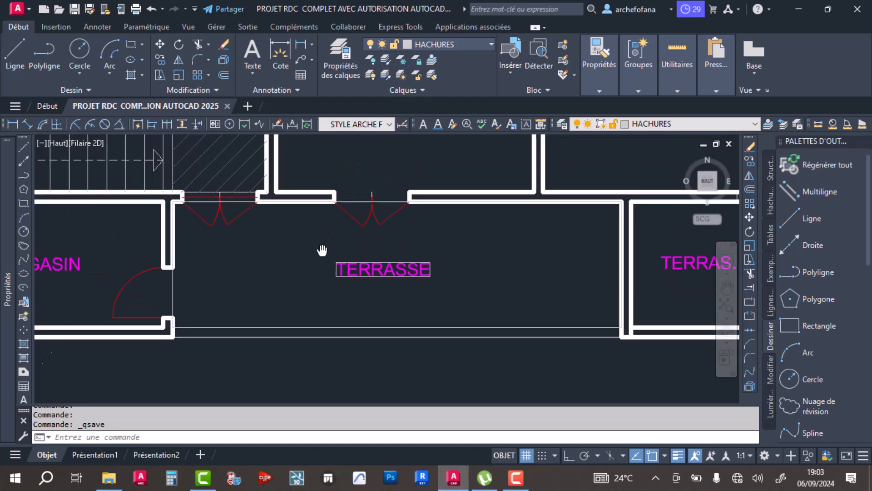
Hatch the TERRASSE floor with the ANGLE pattern at scale 0.0600 in colour 99,100,102 and save the drawing.
left_click(132, 74)
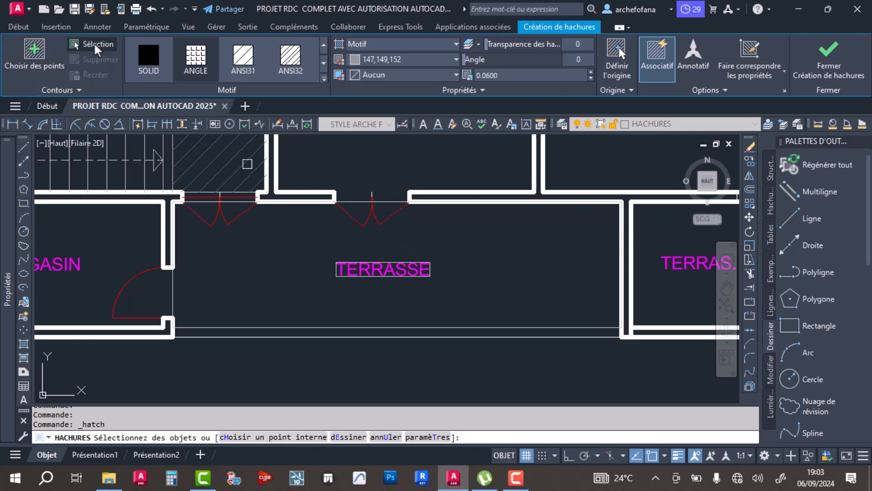
left_click(74, 79)
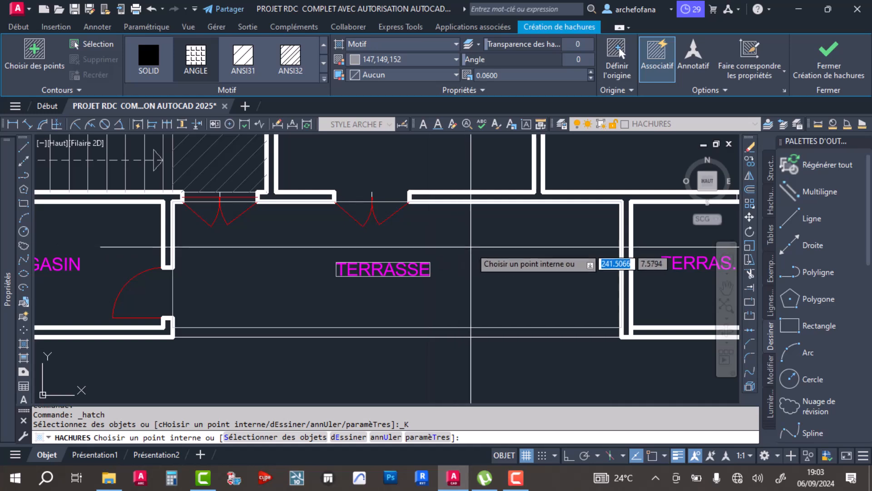
left_click(473, 247)
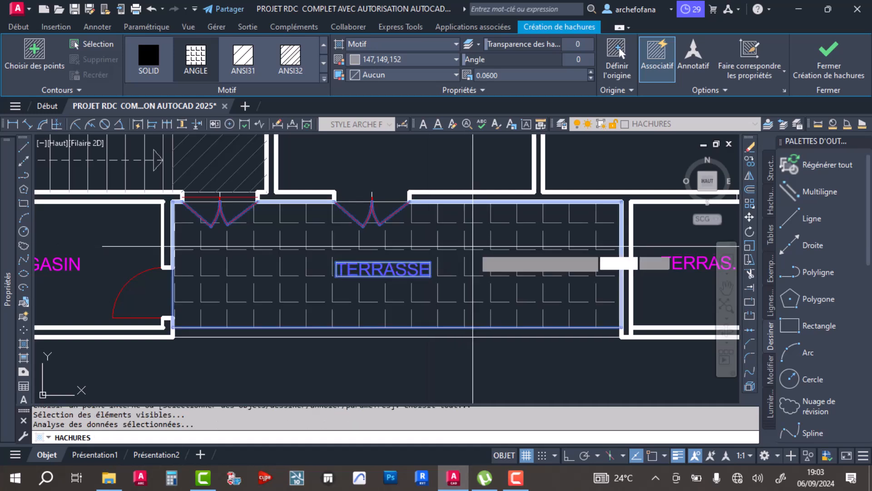
left_click(372, 59)
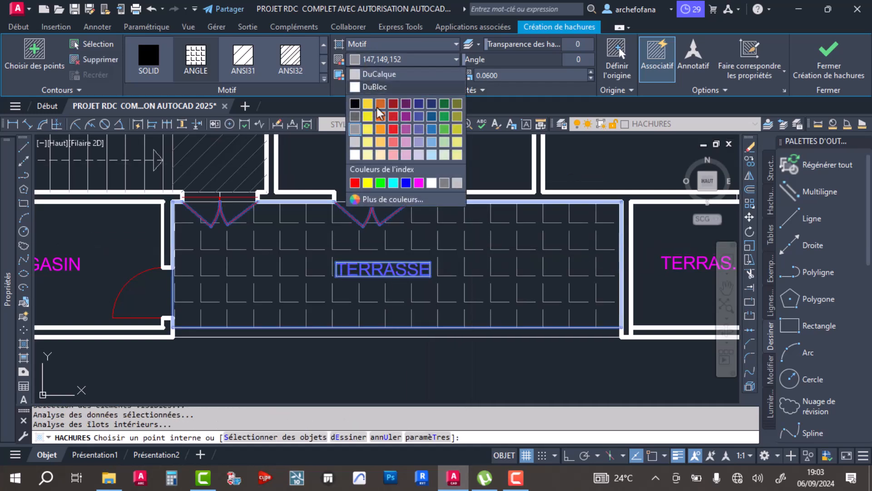
left_click(355, 117)
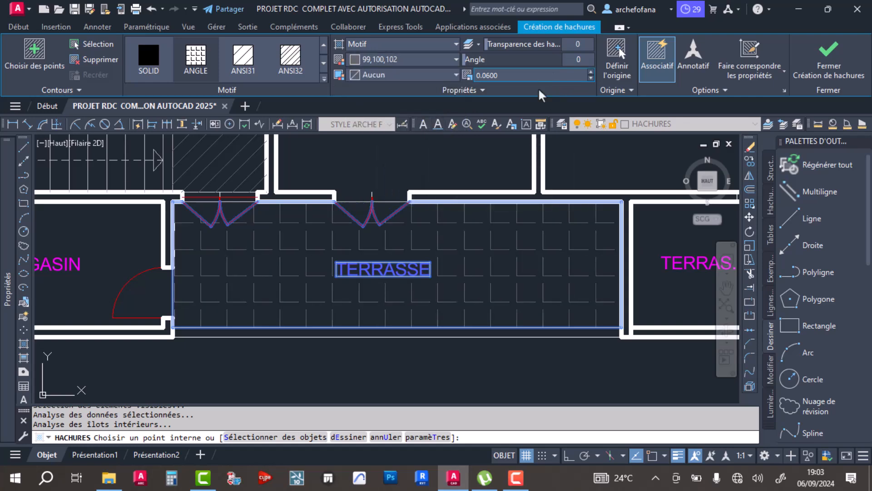
key("Return")
scroll(456, 221, "up", 5)
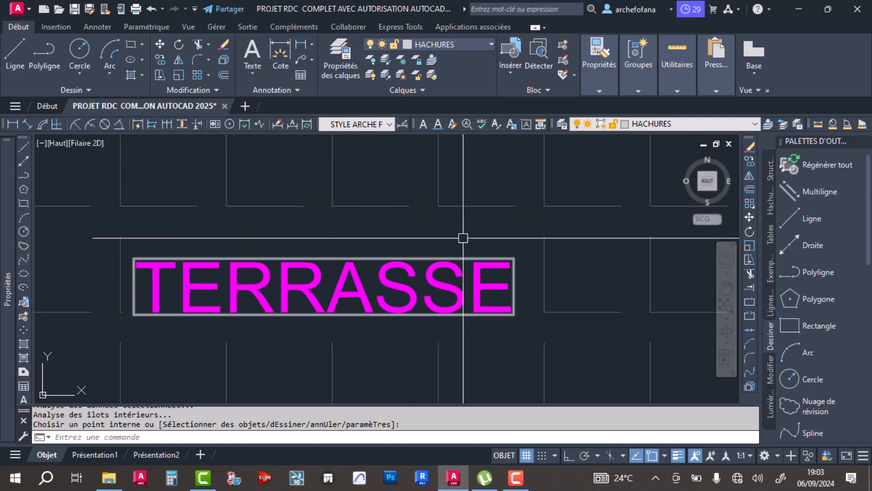
scroll(456, 221, "down", 5)
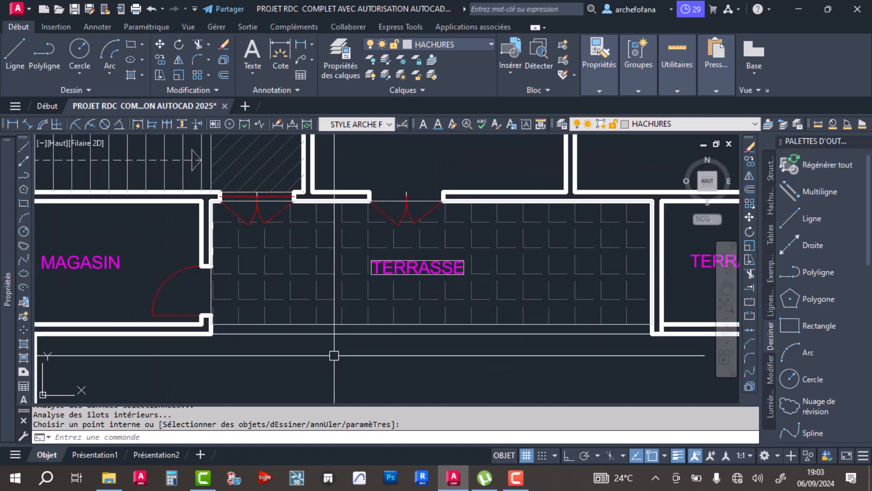
key("Return")
scroll(421, 288, "up", 5)
key("ctrl+s")
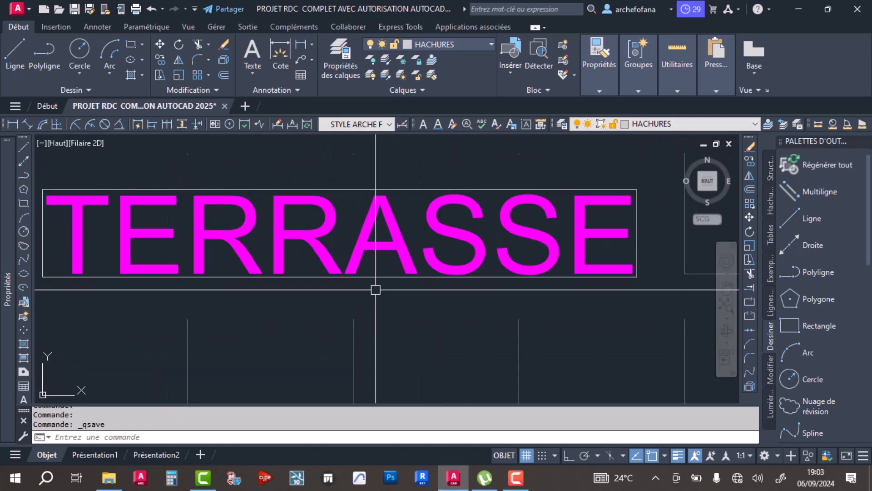
Change the colour of the rectangular frame around the TERRASSE label to medium grey.
left_click(359, 272)
scroll(340, 275, "down", 4)
left_click(598, 86)
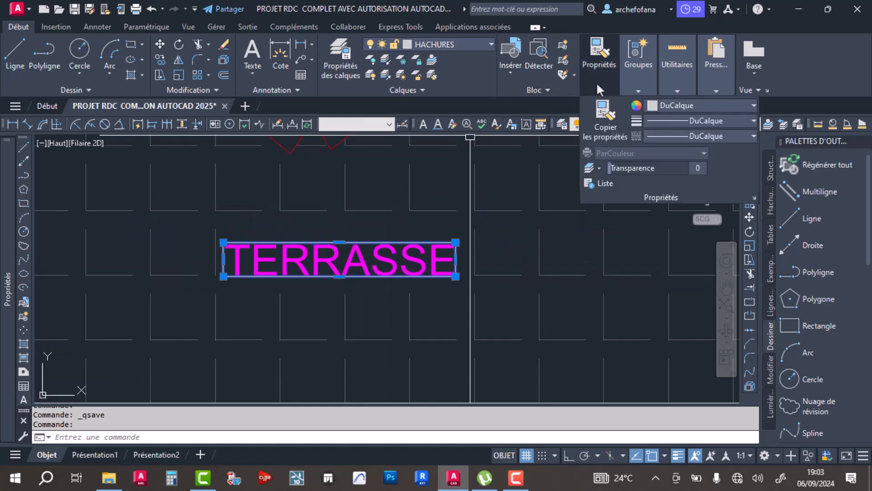
left_click(669, 105)
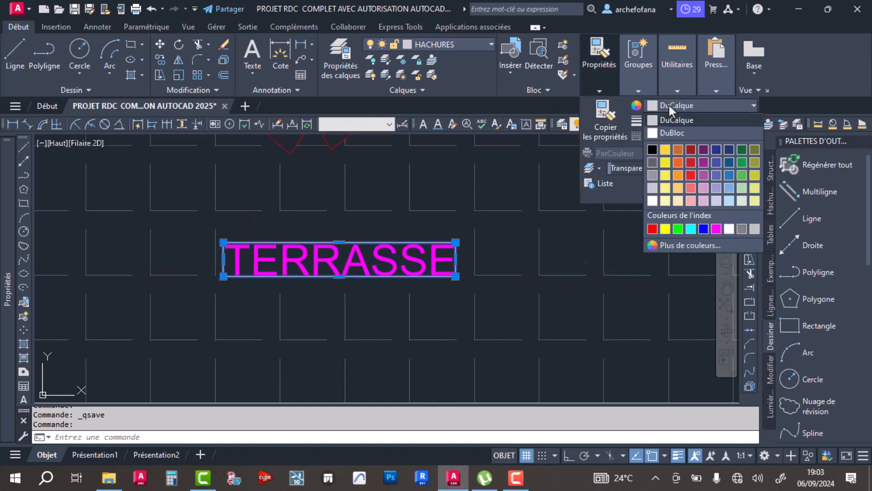
left_click(655, 176)
scroll(249, 267, "down", 3)
key("ctrl+z")
key("ctrl+z")
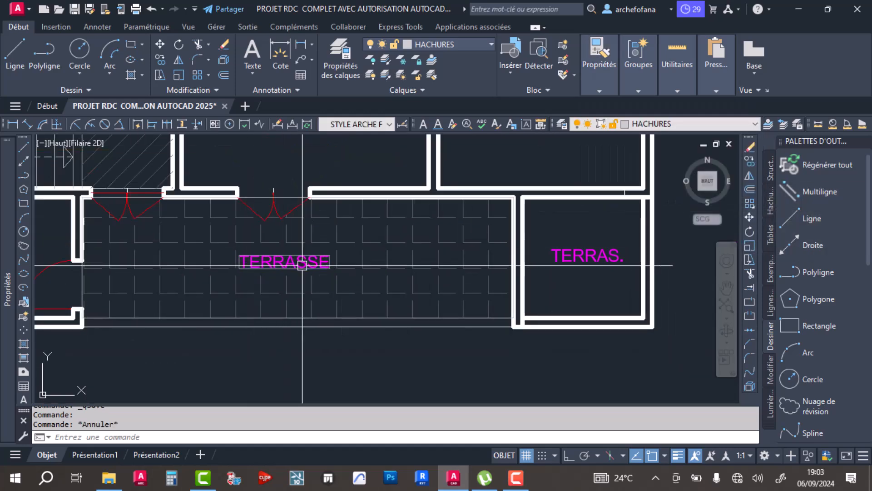
Copy the properties of the TERRASSE label's frame to the frame around the DEGAGEMENT label and save the drawing.
scroll(349, 236, "up", 3)
scroll(349, 236, "down", 5)
middle_click_drag(335, 220, 339, 372)
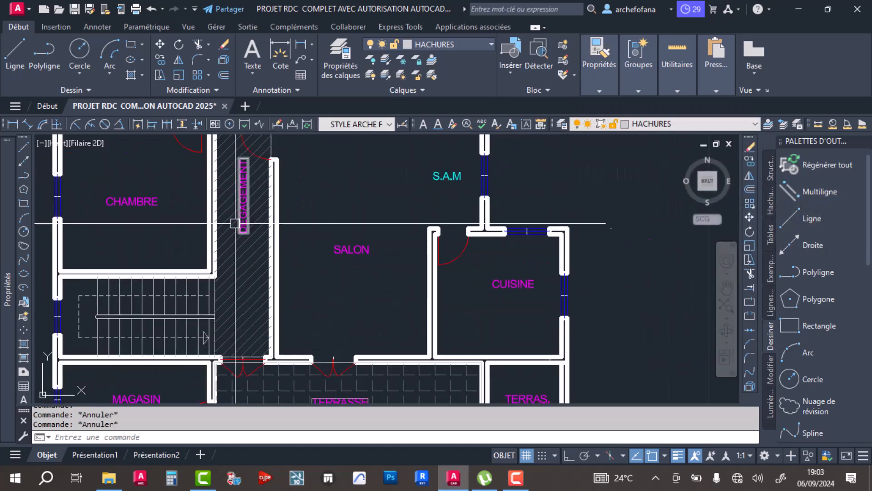
scroll(241, 228, "up", 5)
left_click(598, 87)
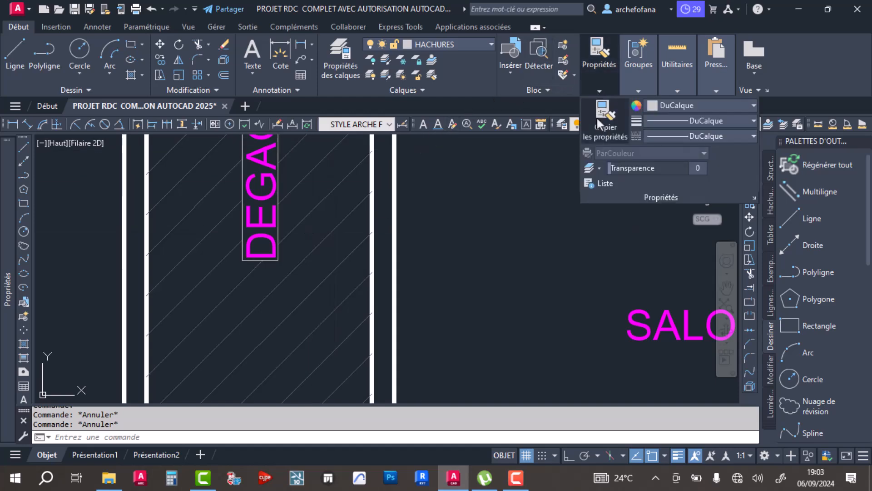
left_click(600, 122)
scroll(288, 273, "down", 8)
scroll(334, 362, "up", 6)
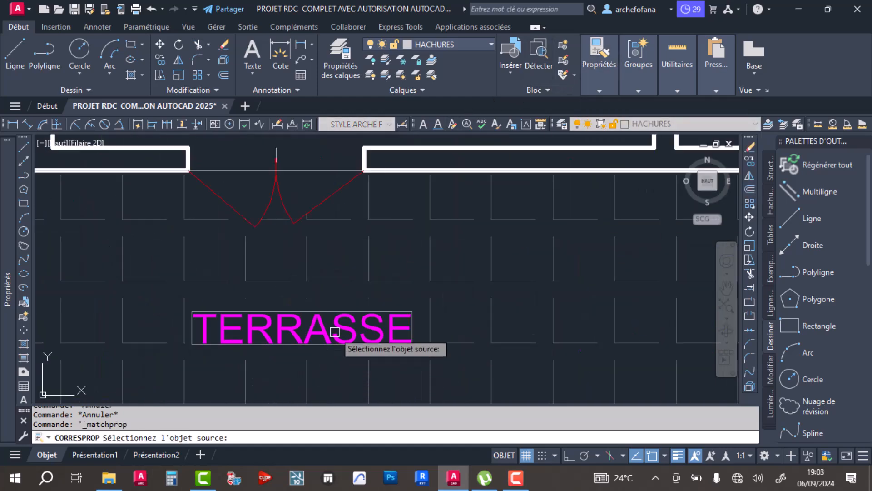
left_click(331, 362)
scroll(345, 309, "down", 4)
middle_click_drag(247, 139, 279, 296)
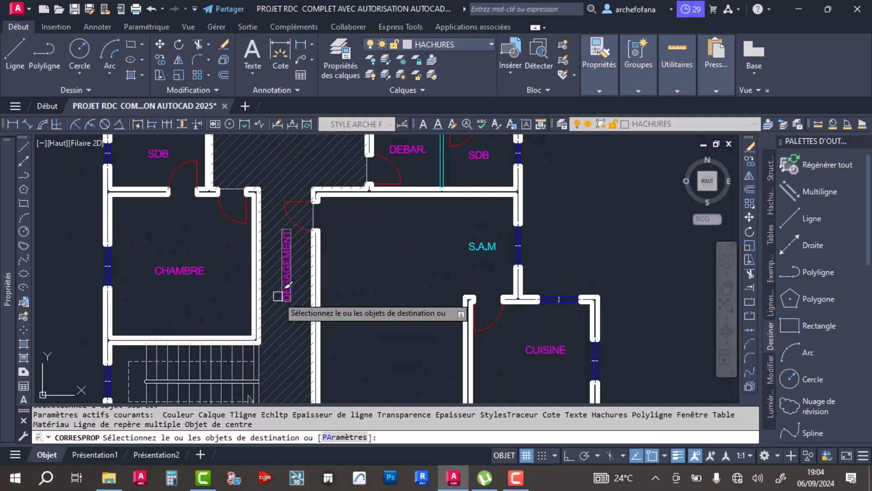
scroll(281, 295, "up", 7)
left_click(291, 314)
key("Return")
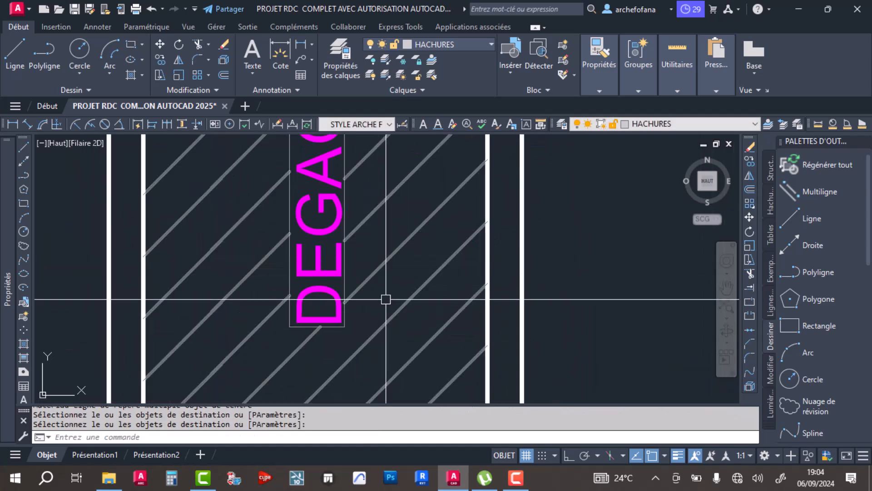
scroll(366, 311, "down", 5)
key("ctrl+s")
Send the DEGAGEMENT corridor hatch to the back of the draw order and save the drawing.
scroll(364, 204, "up", 6)
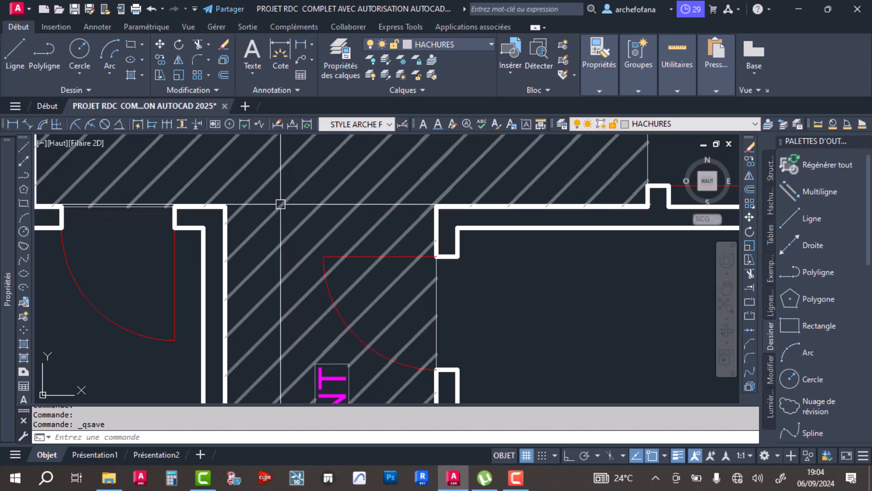
left_click(259, 201)
right_click(253, 209)
mouse_move(339, 303)
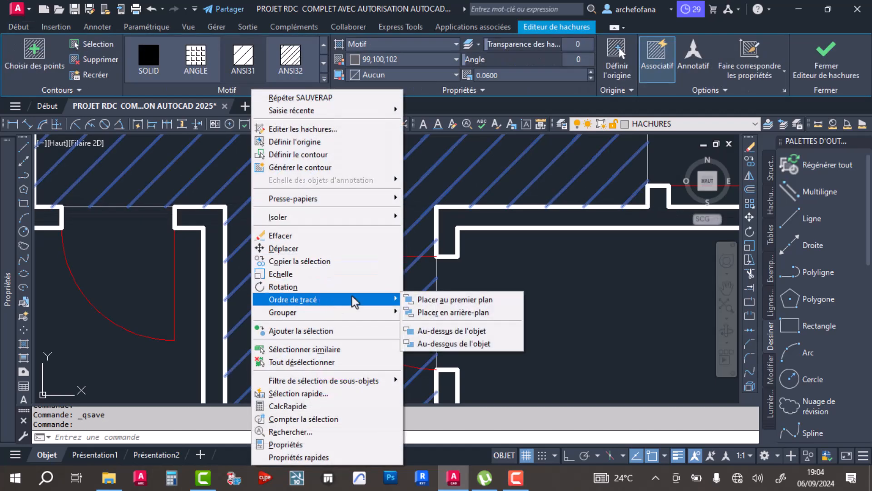
left_click(456, 316)
scroll(341, 273, "down", 5)
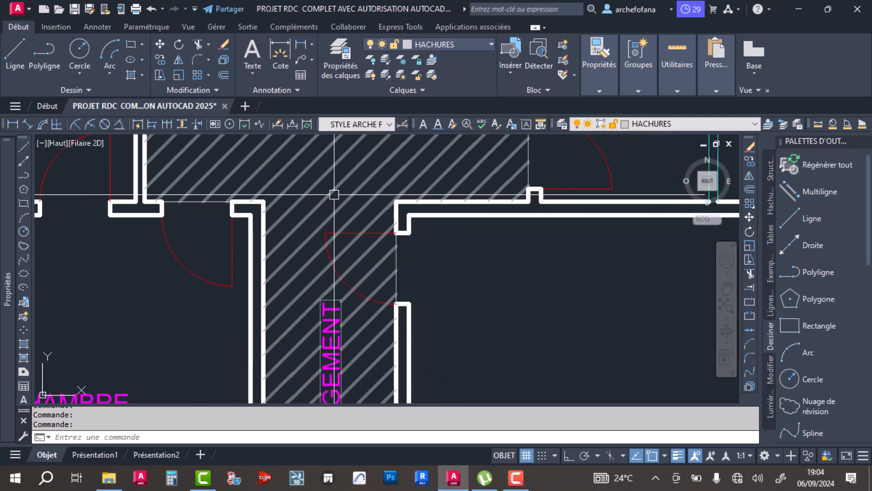
key("ctrl+s")
Examine the corridor and terrace hatches and the room labels across the whole ground-floor plan.
middle_click_drag(497, 205, 493, 264)
scroll(493, 265, "down", 2)
middle_click_drag(479, 335, 493, 230)
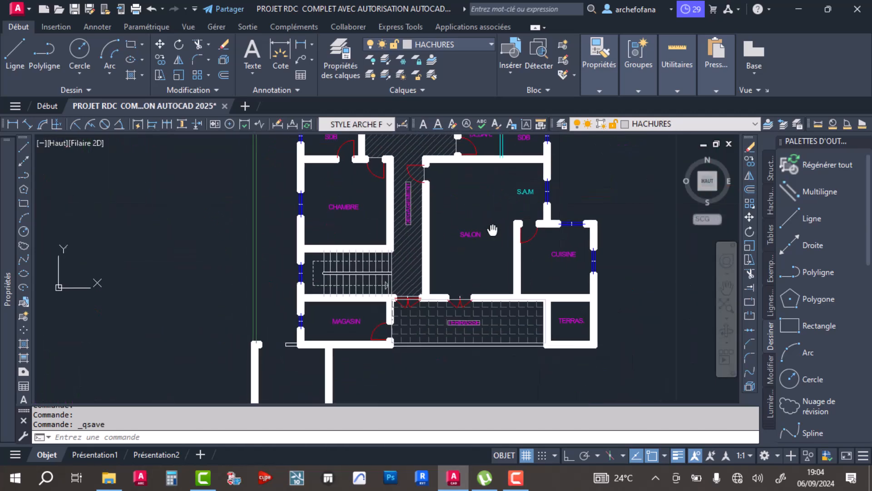
scroll(362, 338, "up", 2)
scroll(362, 338, "up", 2)
scroll(360, 286, "down", 4)
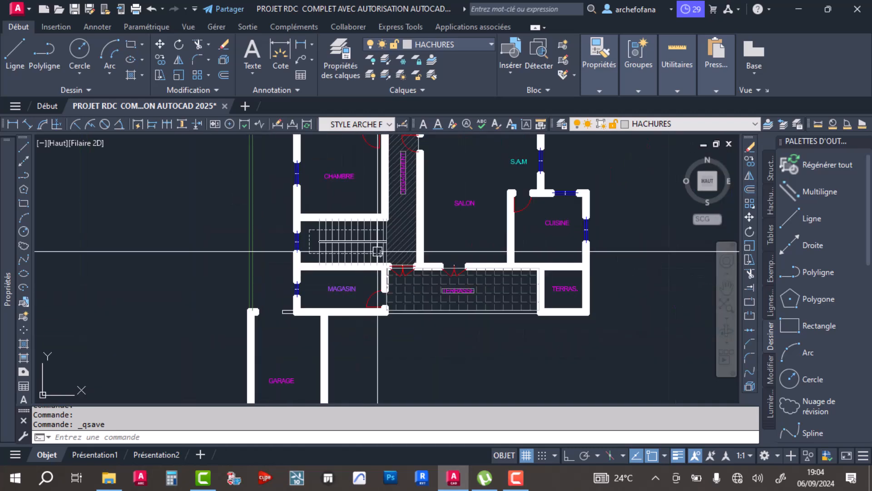
middle_click_drag(383, 218, 388, 266)
middle_click_drag(397, 156, 393, 271)
middle_click_drag(399, 239, 391, 264)
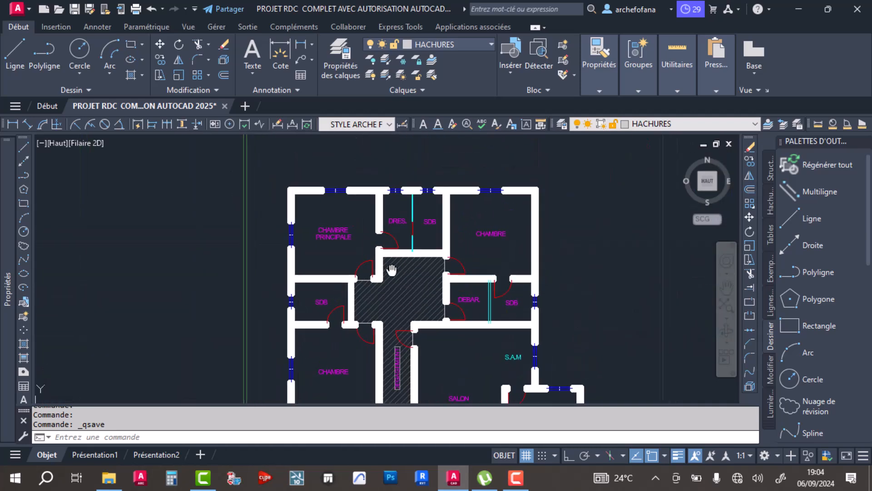
scroll(389, 262, "down", 2)
scroll(409, 193, "up", 3)
scroll(409, 191, "down", 8)
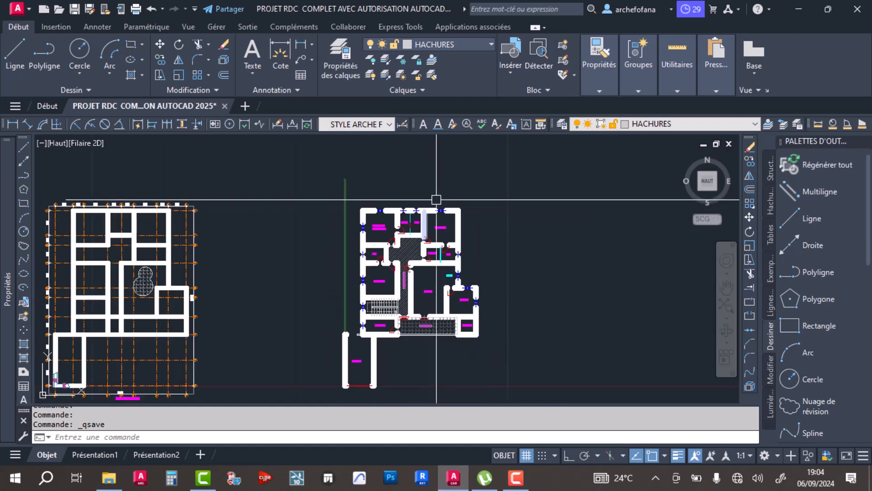
Move the CHAMBRE label slightly upward in the bedroom above the staircase.
scroll(415, 205, "up", 5)
scroll(415, 244, "up", 3)
middle_click_drag(409, 281, 377, 200)
middle_click_drag(364, 304, 355, 240)
scroll(319, 296, "up", 3)
middle_click_drag(340, 197, 333, 315)
middle_click_drag(354, 230, 356, 340)
middle_click_drag(387, 201, 397, 260)
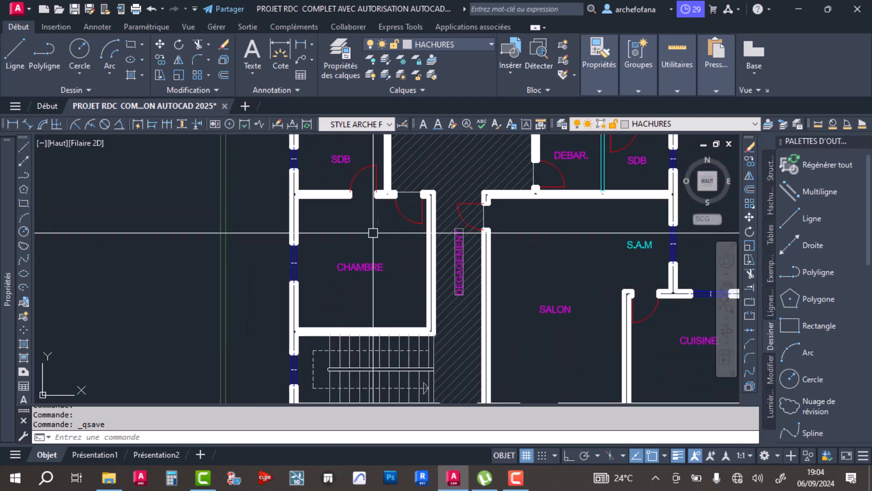
left_click(363, 266)
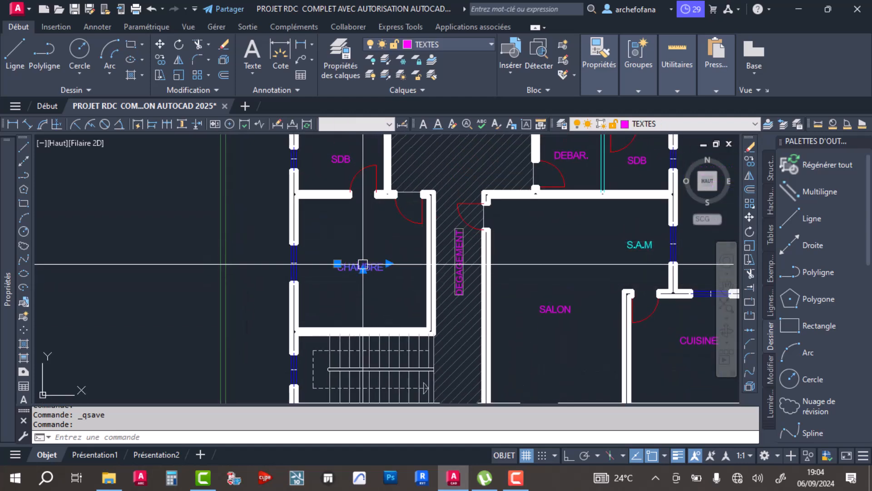
scroll(363, 265, "up", 4)
left_click_drag(358, 265, 359, 250)
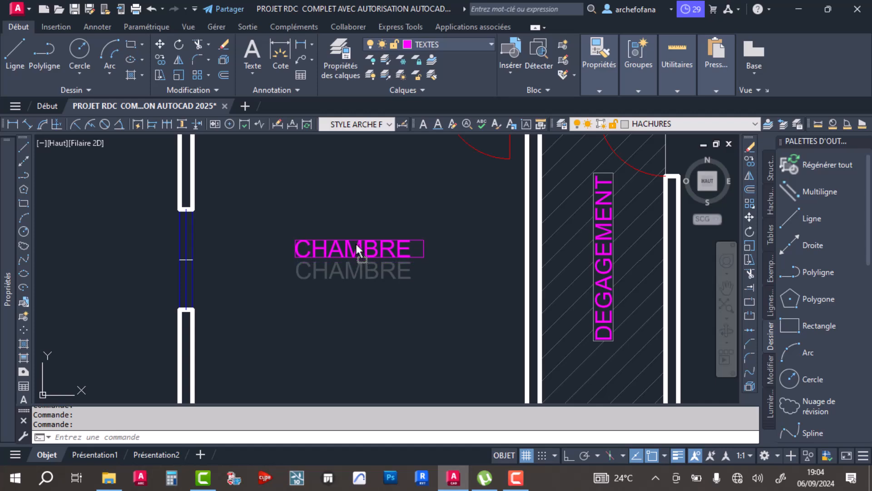
Rename the current custom dimension style by inserting FONDATION before AUTOCAD2025 in its name.
scroll(363, 247, "down", 5)
scroll(263, 185, "down", 5)
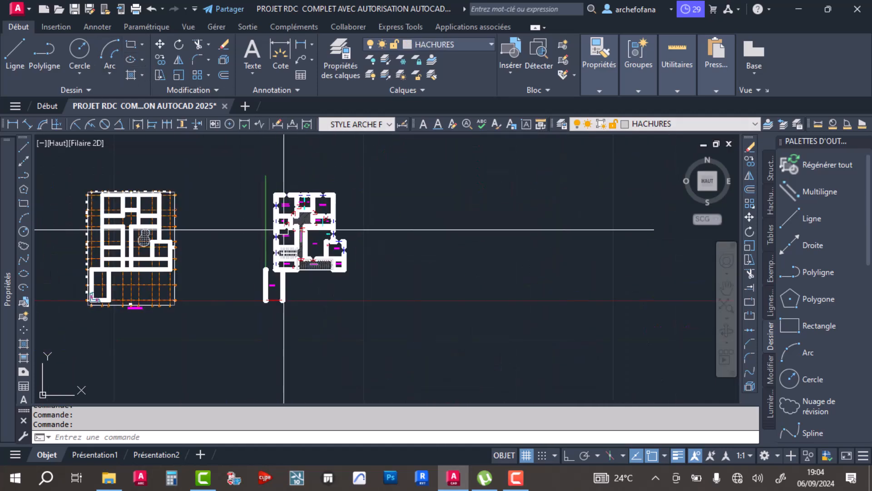
scroll(200, 182, "up", 6)
scroll(201, 180, "down", 3)
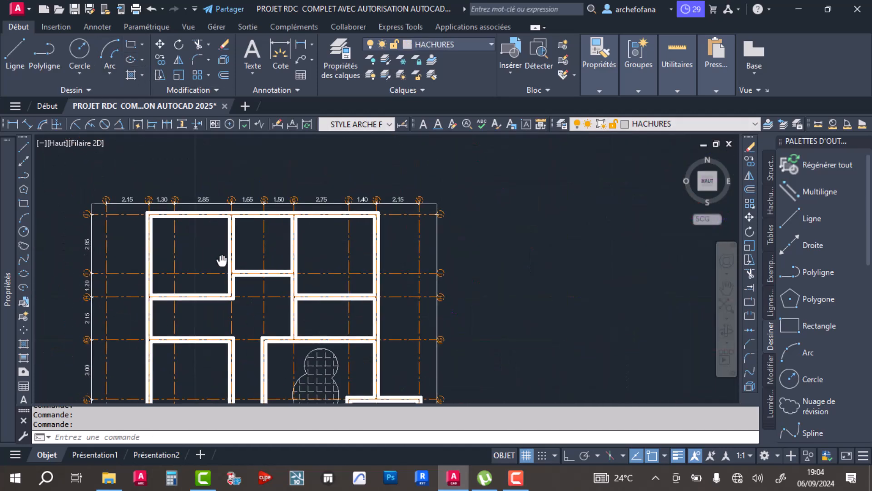
scroll(297, 216, "up", 2)
scroll(298, 214, "up", 3)
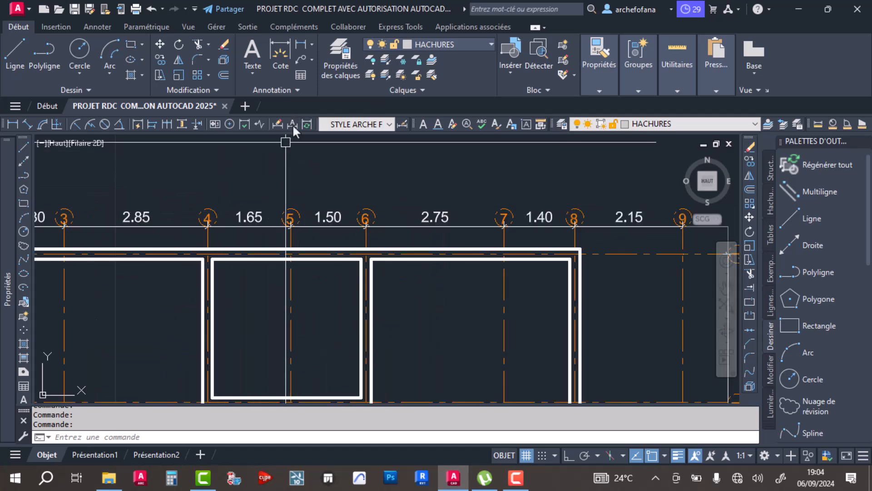
left_click(148, 27)
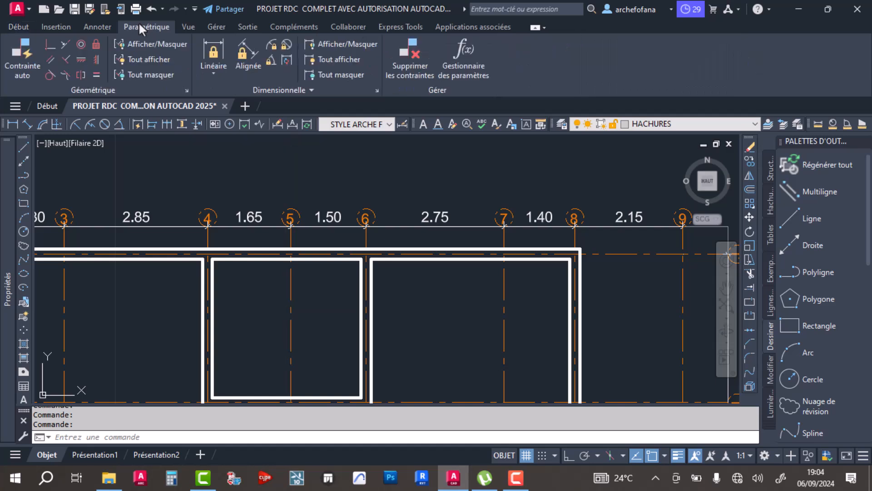
left_click(96, 26)
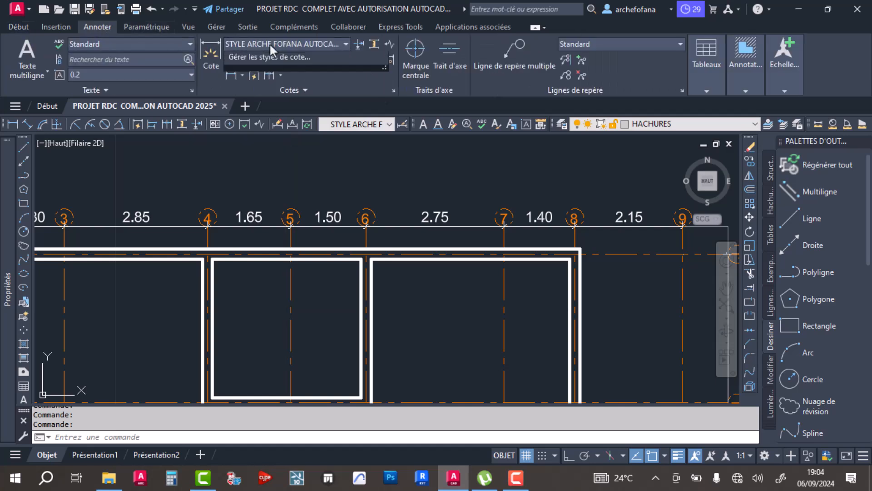
left_click(269, 43)
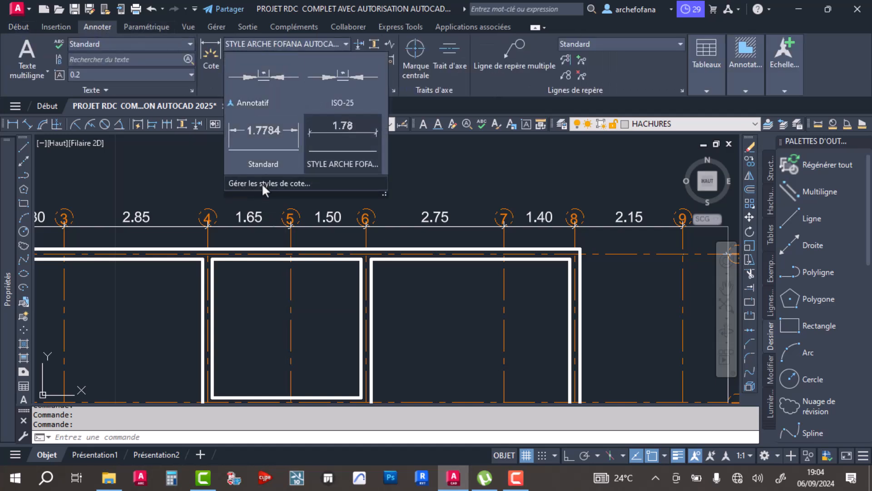
left_click(295, 43)
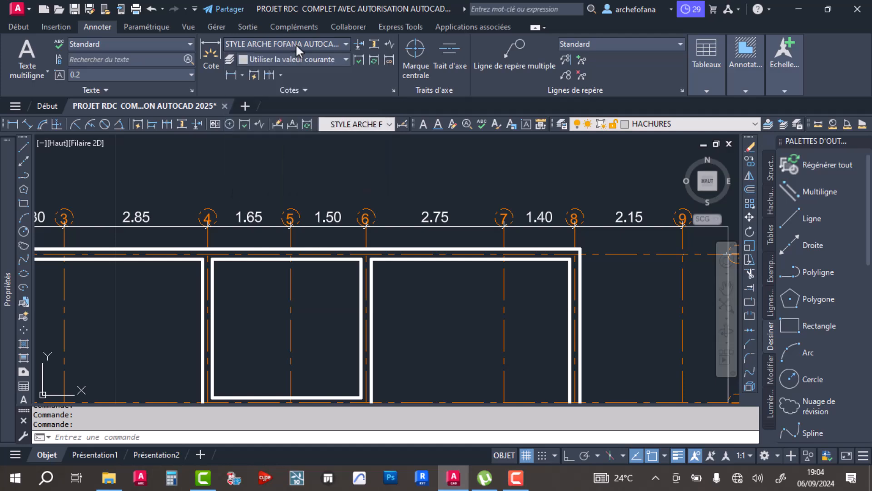
left_click(394, 90)
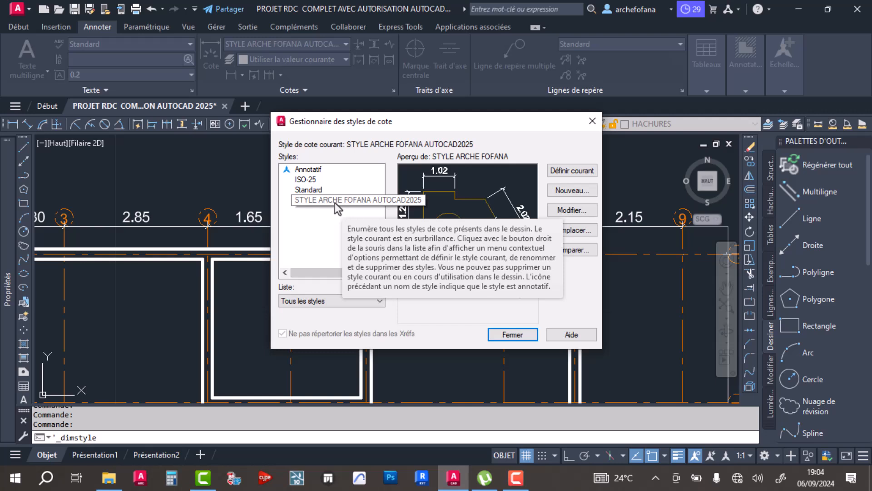
left_click(335, 203)
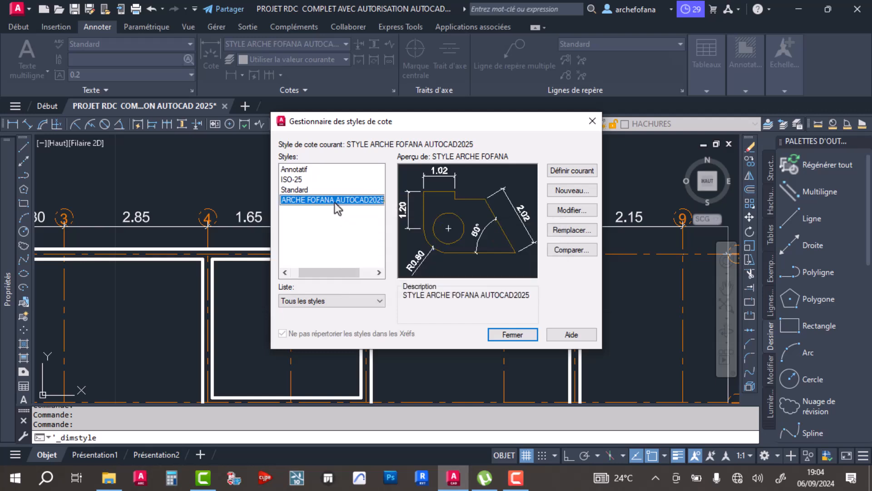
left_click(334, 203)
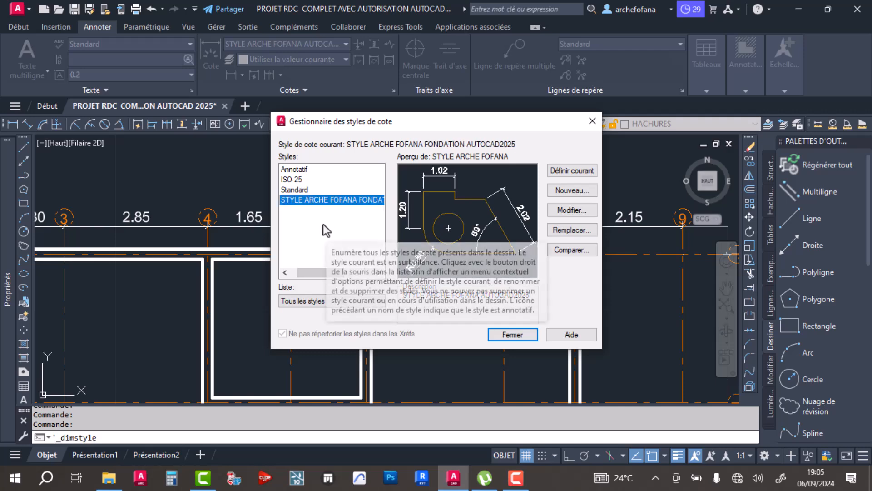
left_click(513, 335)
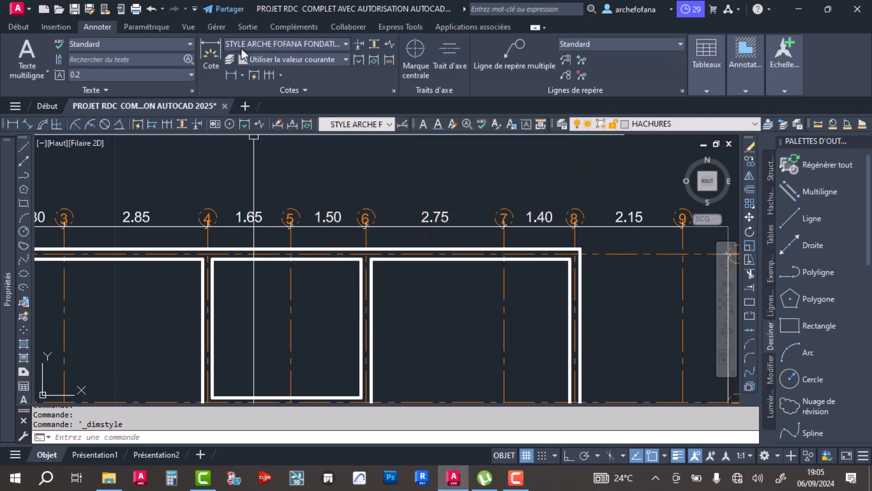
Create a new dimension style based on the FONDATION style, removing the copy prefix and the word FONDATION from its name.
left_click(255, 42)
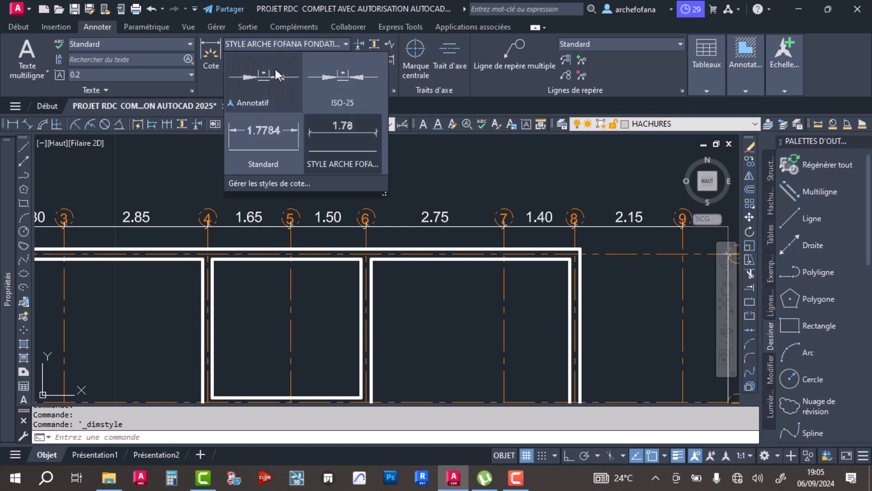
left_click(283, 184)
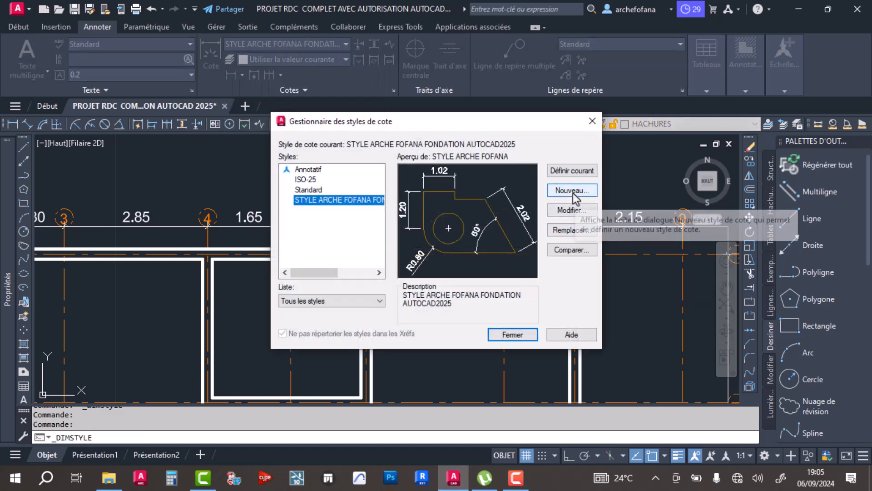
left_click(573, 192)
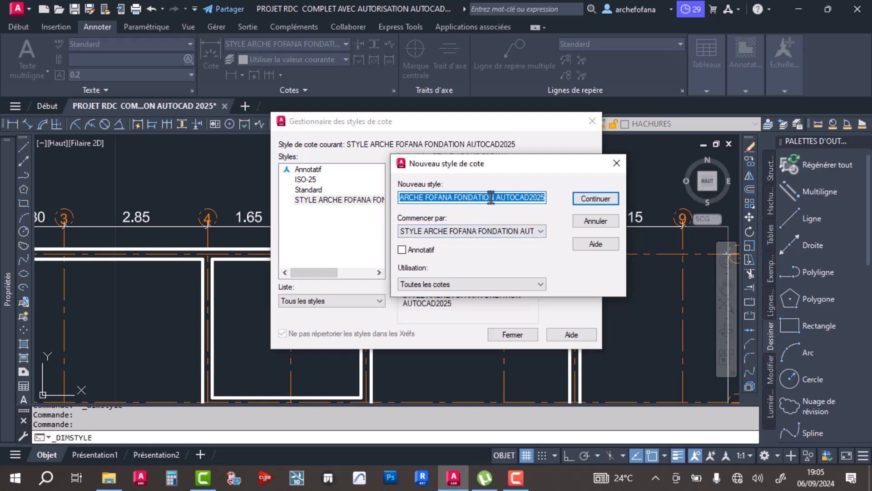
left_click(478, 198)
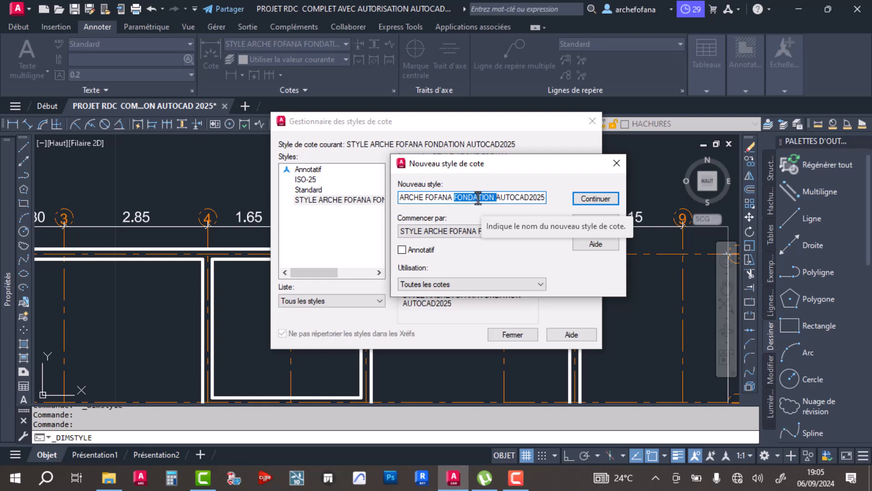
type("C")
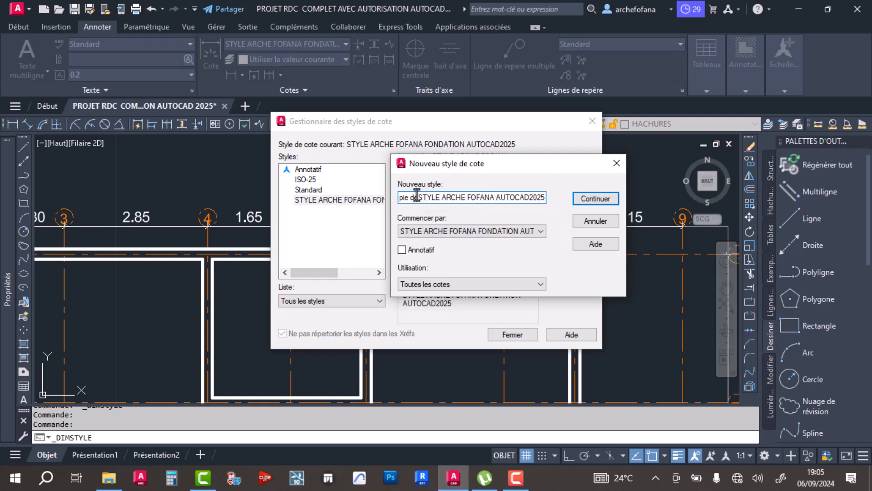
key("BackSpace")
key("BackSpace")
key("BackSpace")
key("BackSpace")
key("BackSpace")
key("BackSpace")
key("BackSpace")
key("BackSpace")
key("BackSpace")
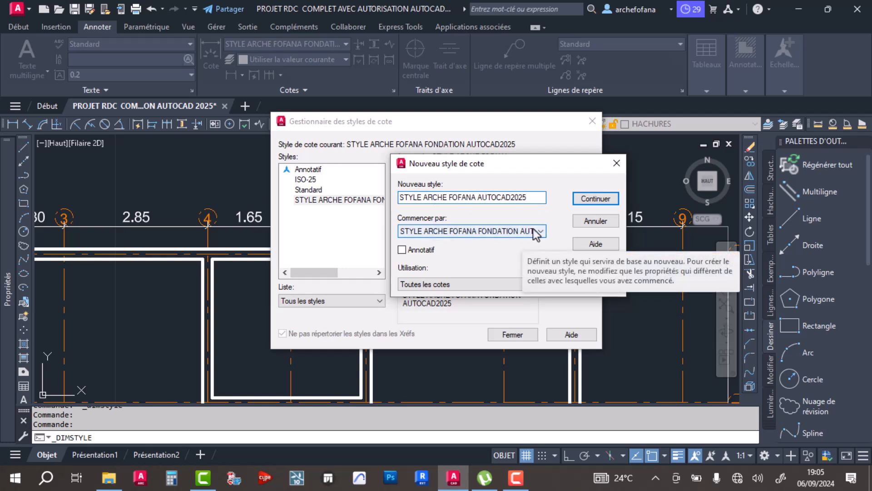
left_click(592, 198)
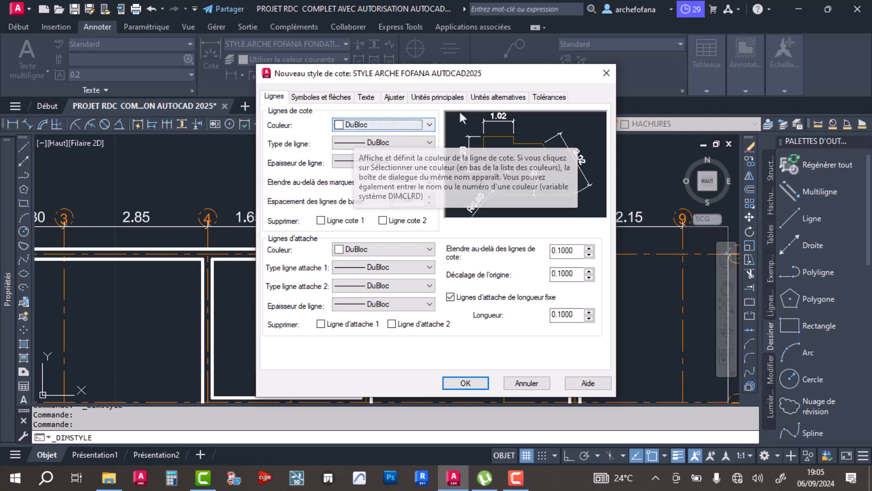
left_click(466, 382)
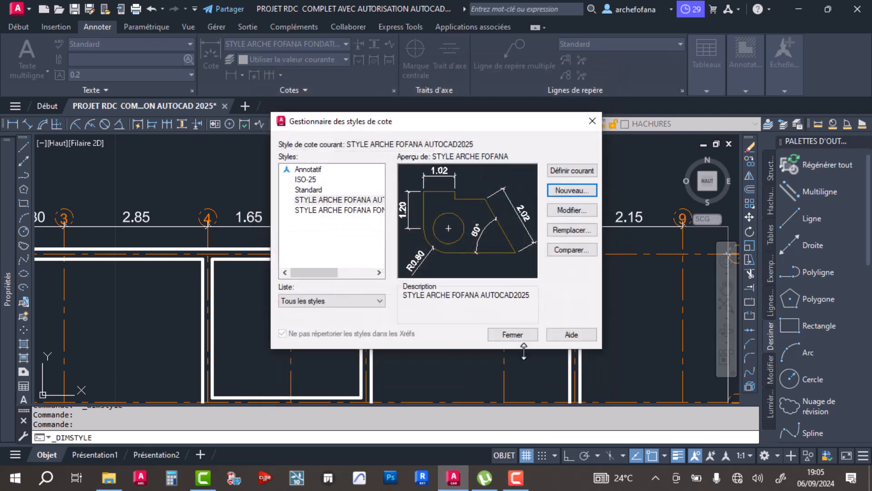
left_click(512, 334)
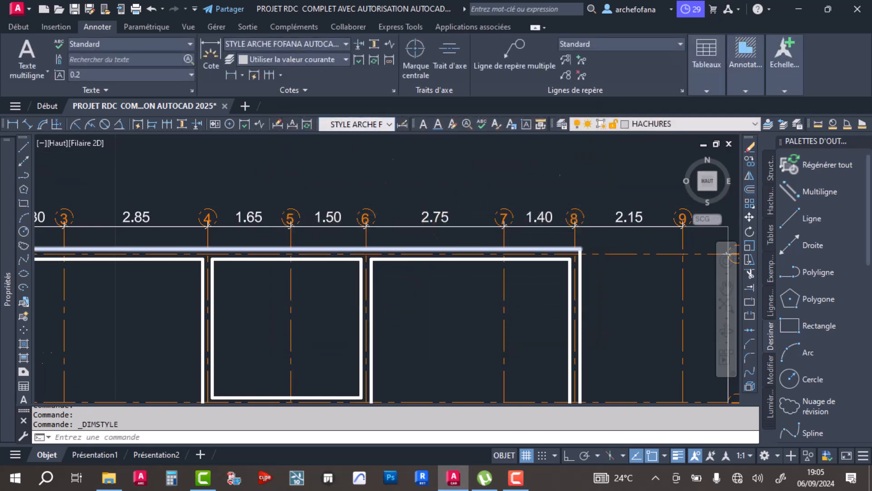
Change the first and second arrowheads of the FONDATION dimension style to Point.
scroll(359, 223, "up", 6)
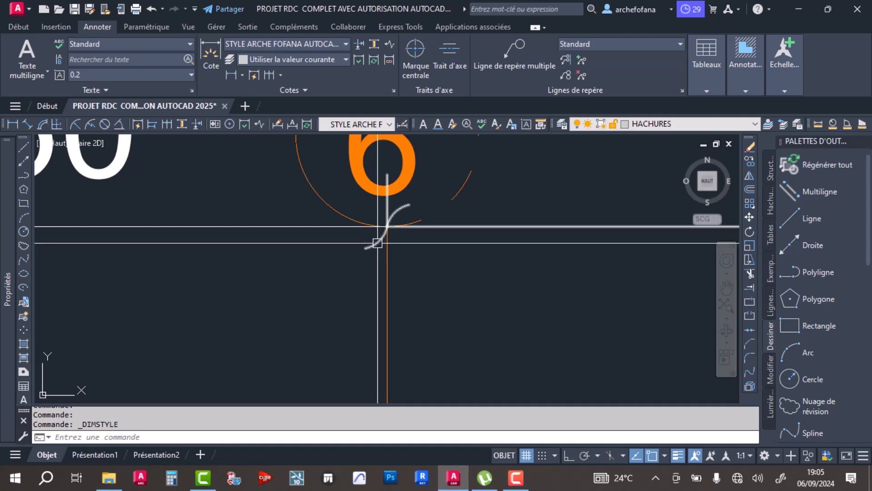
mouse_move(374, 243)
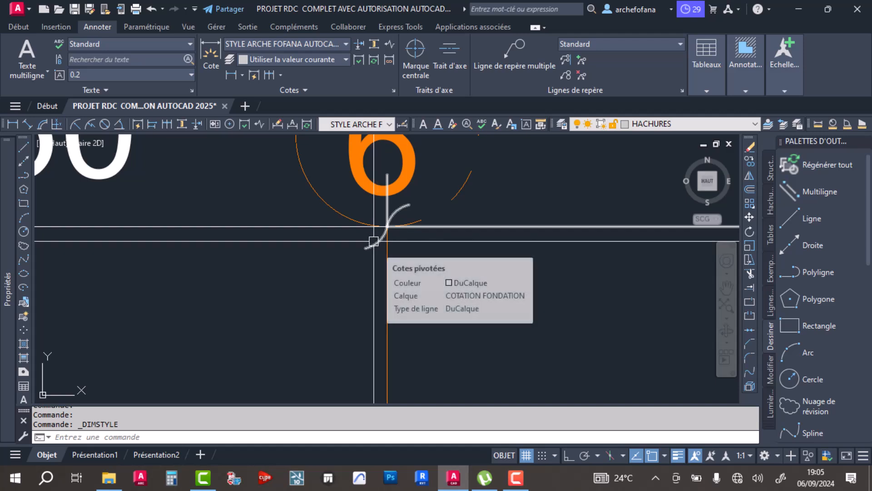
left_click(333, 42)
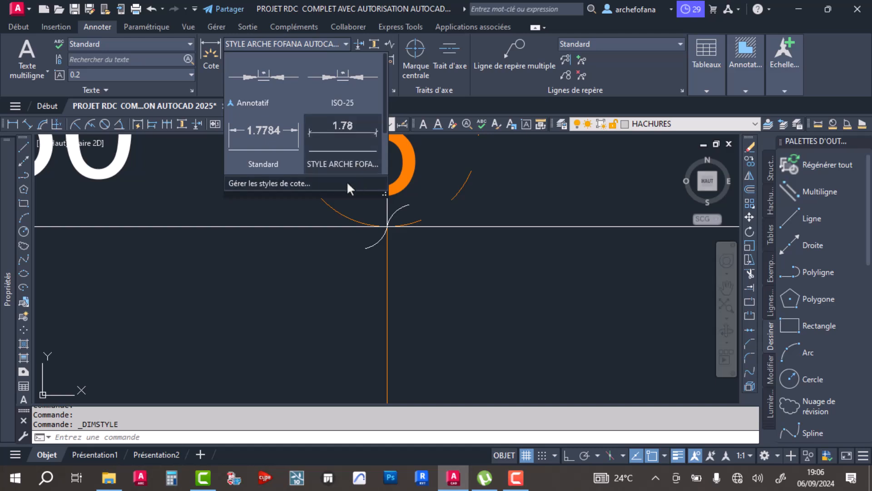
left_click(354, 184)
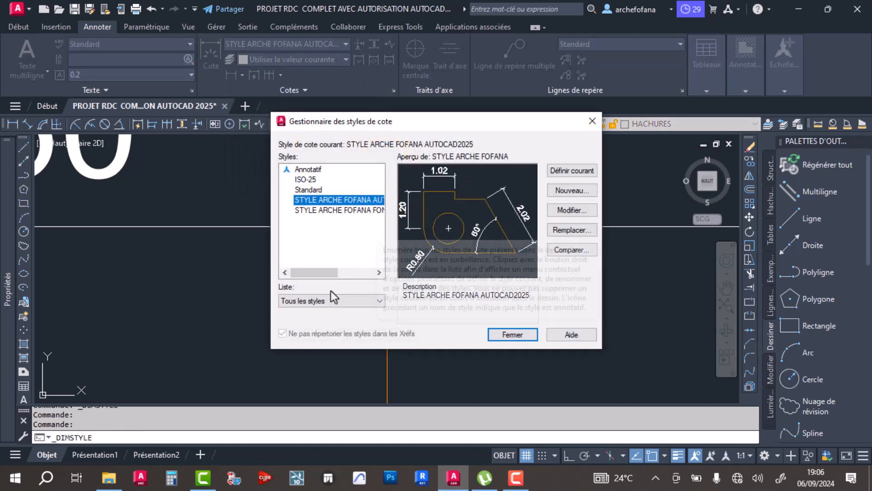
left_click_drag(271, 350, 153, 396)
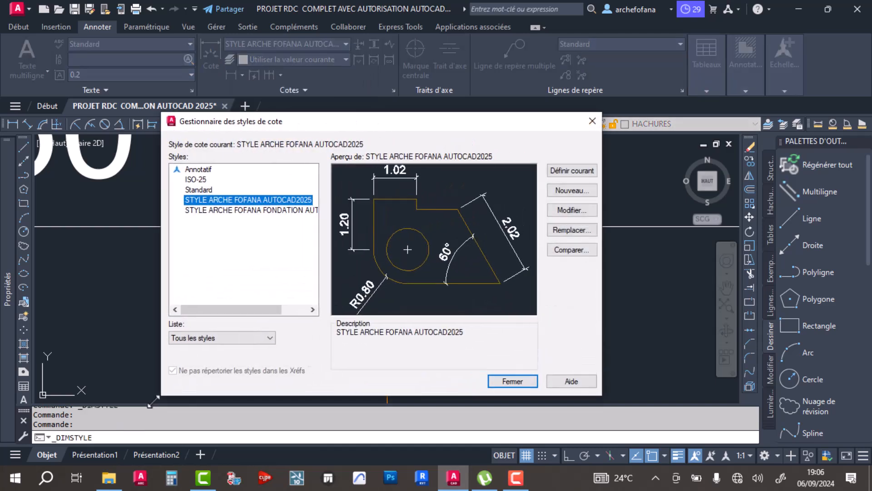
left_click(247, 210)
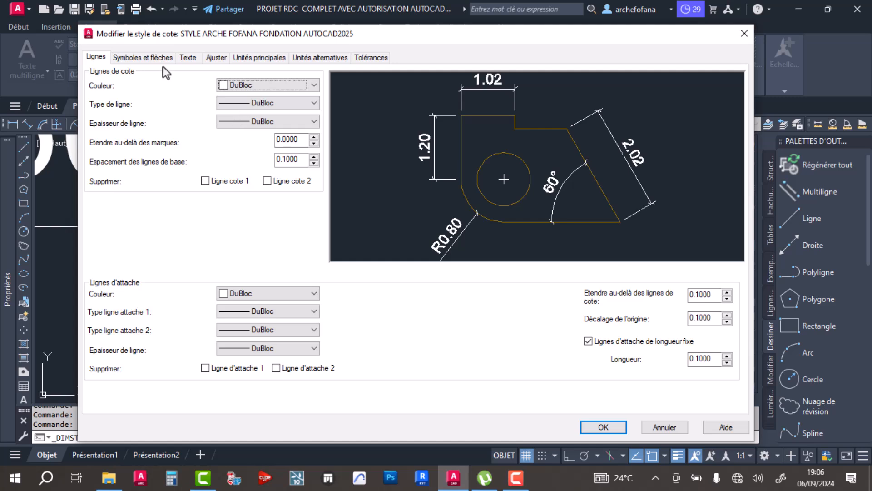
left_click(155, 57)
left_click(134, 98)
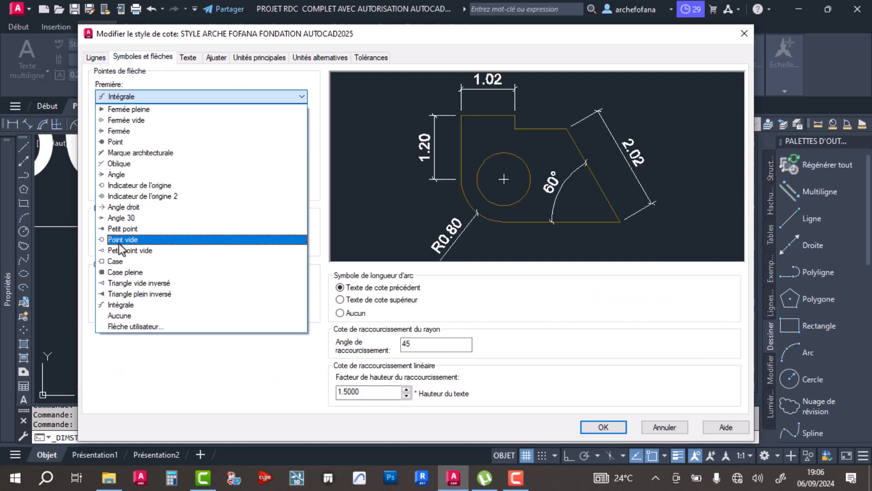
left_click(120, 142)
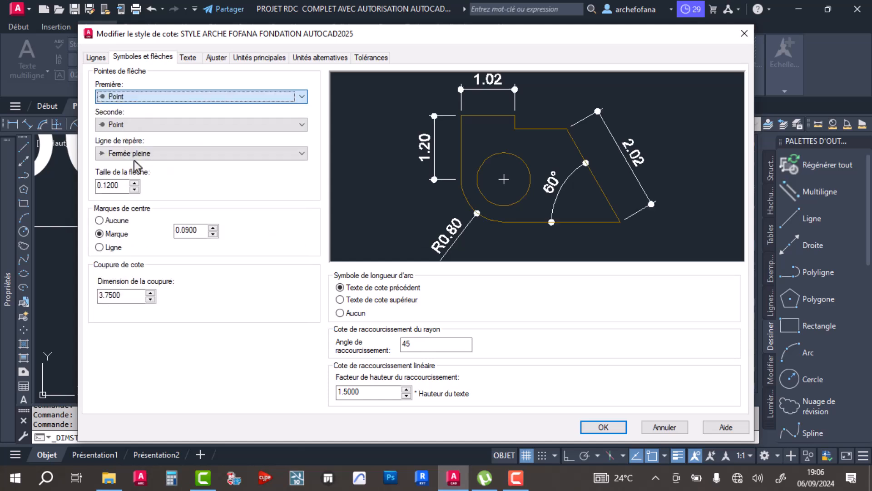
left_click(603, 428)
left_click(520, 386)
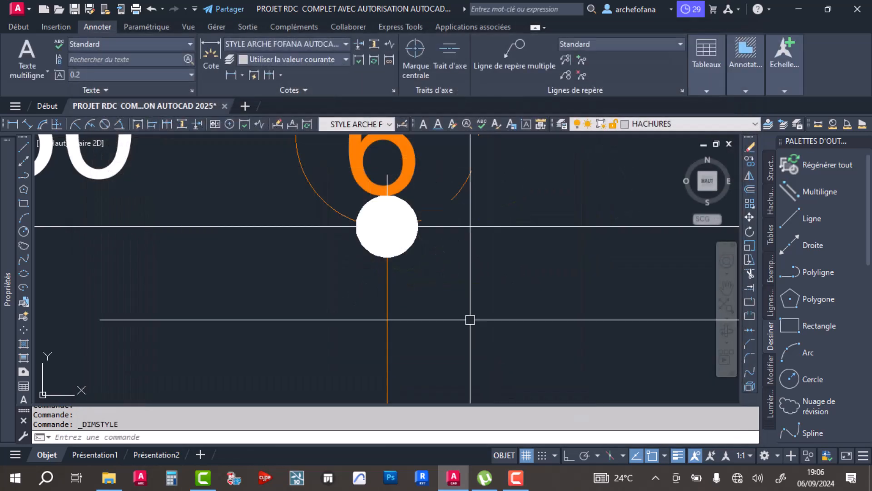
Inspect the foundation plan's dimensions and the arrowhead settings of the AUTOCAD2025 style without FONDATION in its name.
scroll(483, 348, "down", 3)
scroll(280, 264, "down", 6)
middle_click_drag(286, 266, 500, 268)
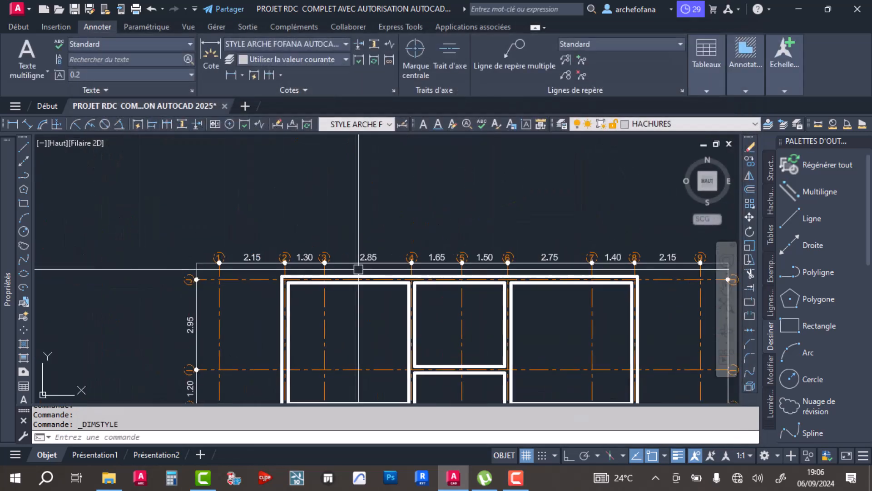
scroll(280, 268, "up", 4)
left_click(392, 91)
left_click(578, 213)
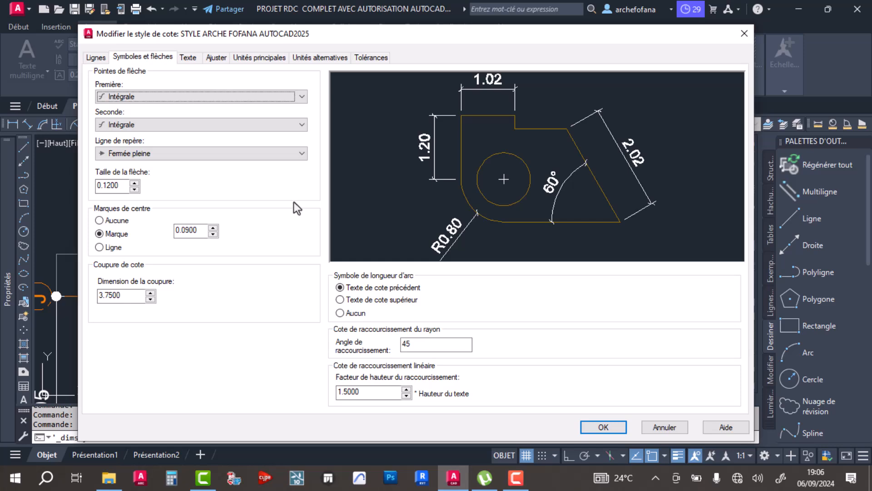
left_click(744, 33)
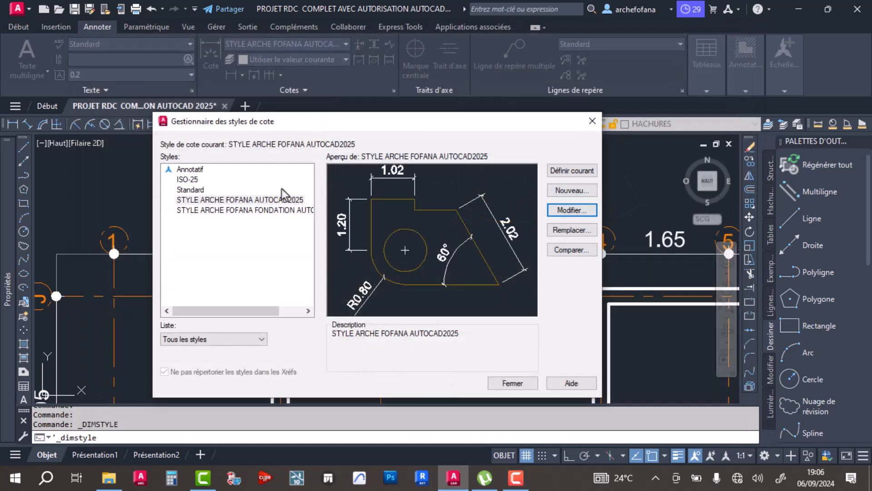
Set the Standard text style's height to 0.25 from within the FONDATION dimension style's text settings.
left_click(250, 211)
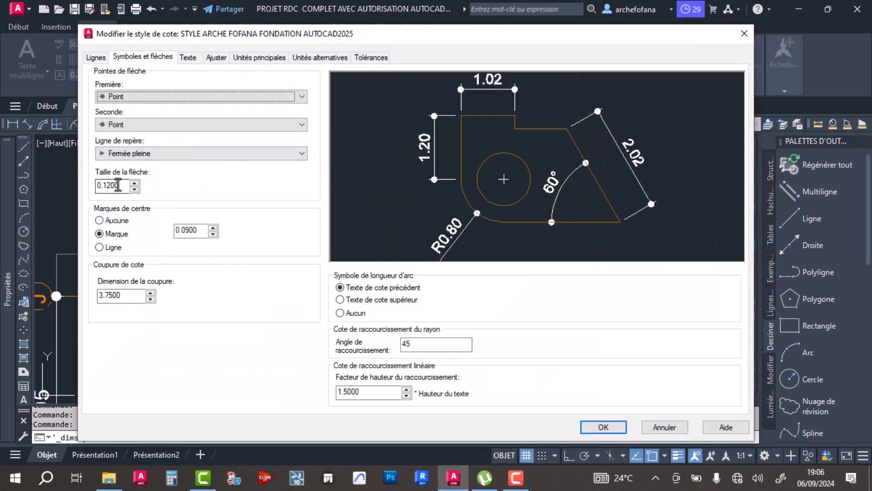
left_click(189, 59)
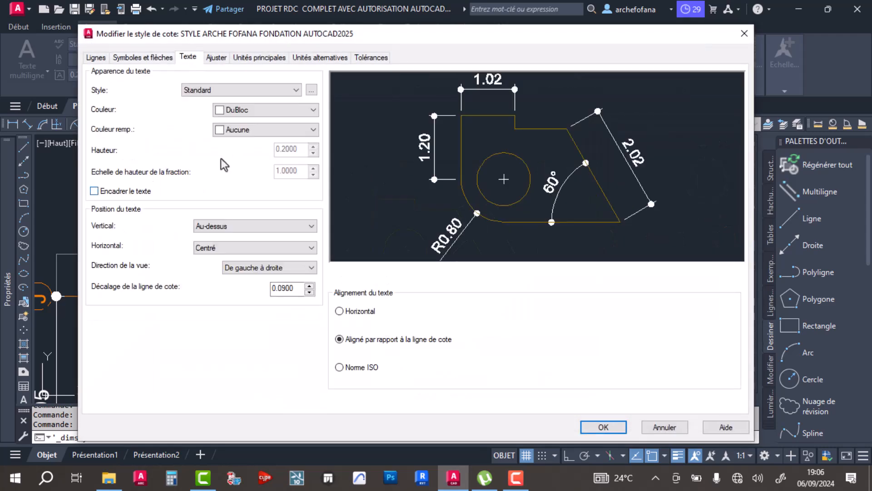
left_click(312, 91)
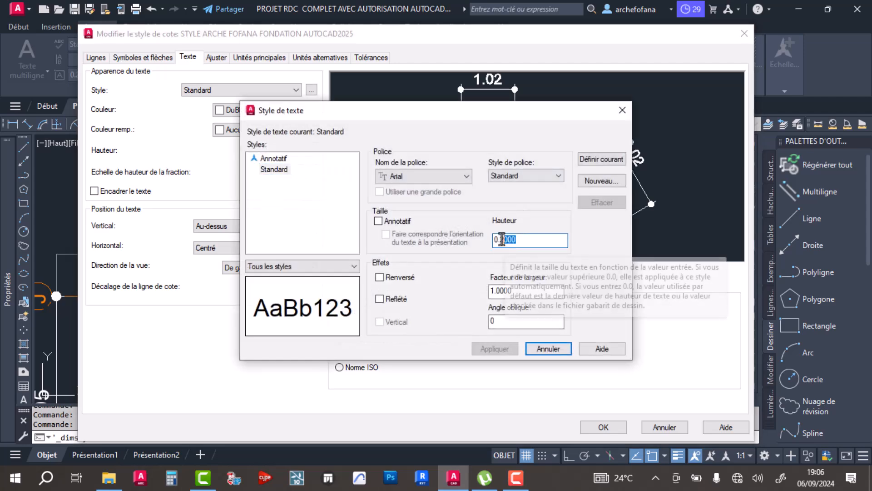
type("25")
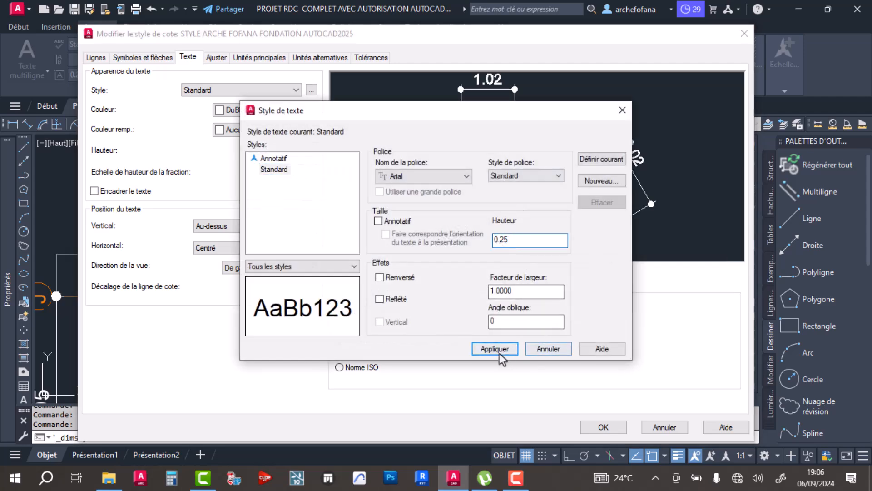
left_click(549, 349)
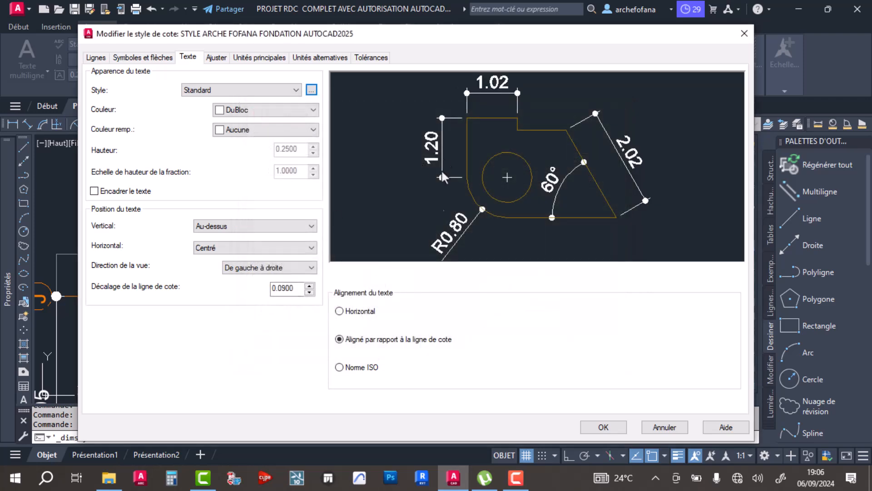
left_click(604, 427)
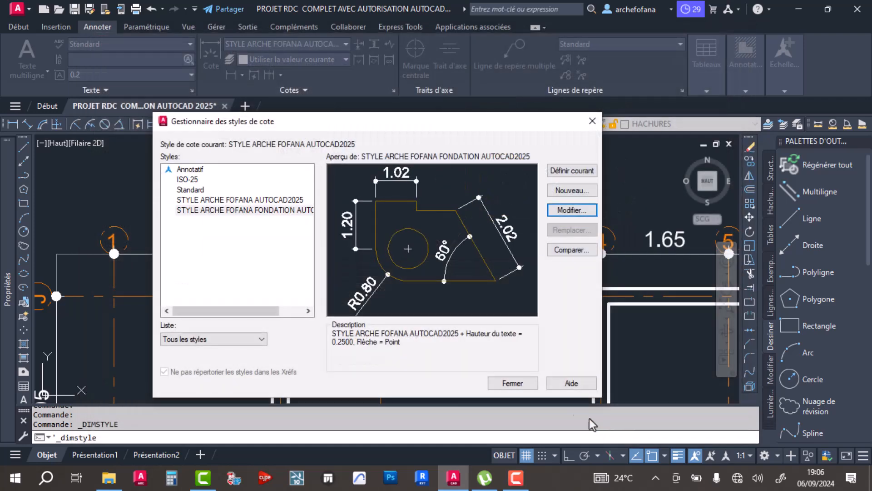
left_click(517, 382)
scroll(328, 269, "up", 5)
scroll(318, 268, "down", 7)
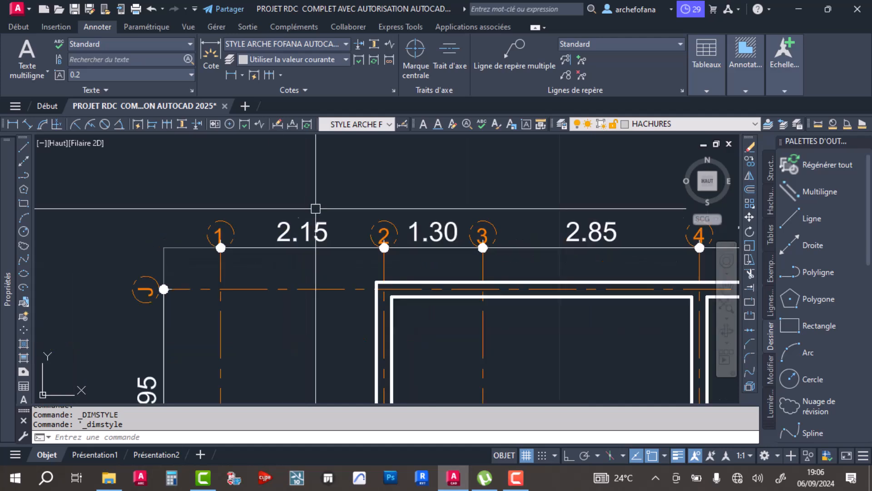
scroll(309, 300, "up", 6)
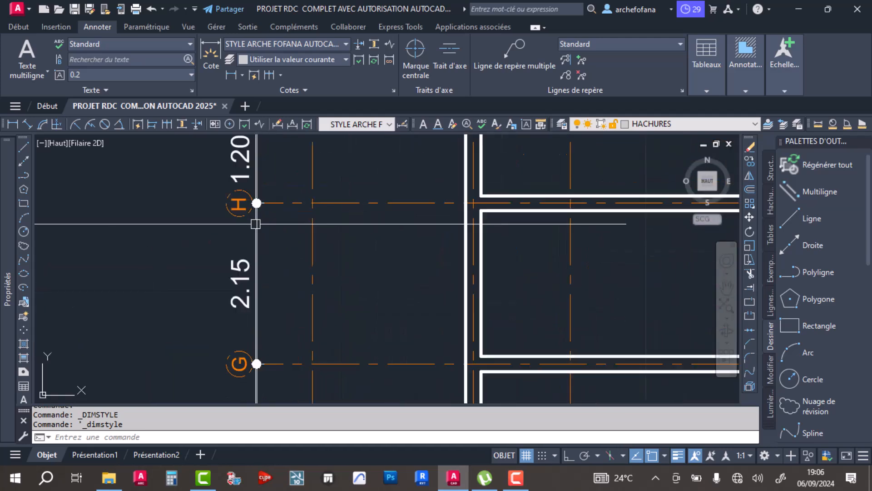
scroll(356, 203, "down", 4)
middle_click_drag(364, 205, 369, 270)
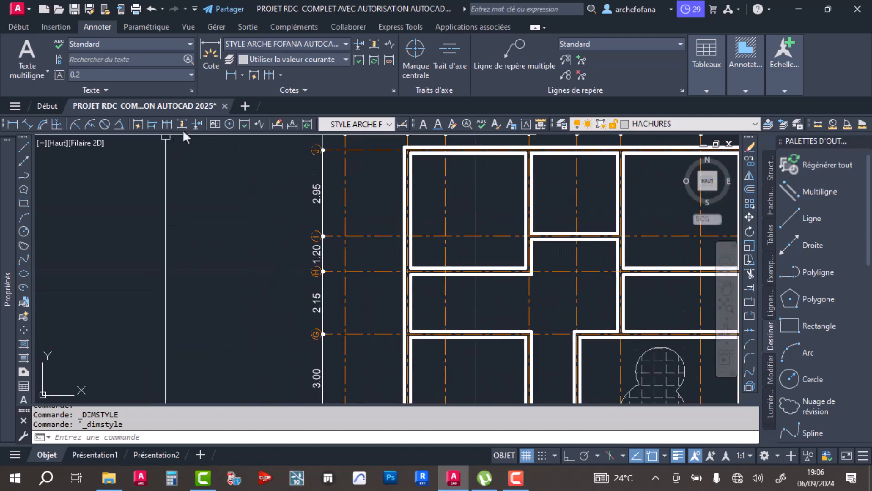
Erase the two parallel boundary-wall lines (MUR DE CLÔTURE) running vertically beside the west side of the ground-floor plan.
scroll(348, 180, "down", 5)
middle_click_drag(525, 243, 360, 216)
middle_click_drag(476, 162, 431, 207)
scroll(440, 171, "up", 4)
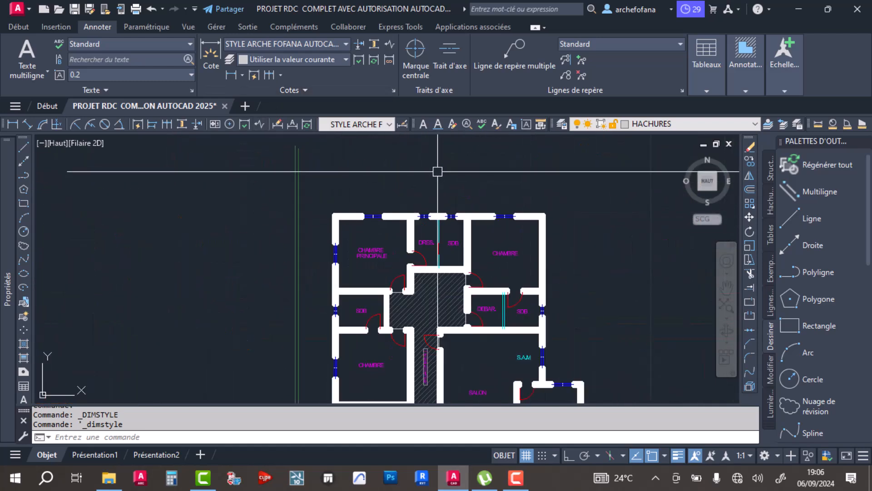
left_click_drag(312, 207, 280, 263)
left_click(278, 263)
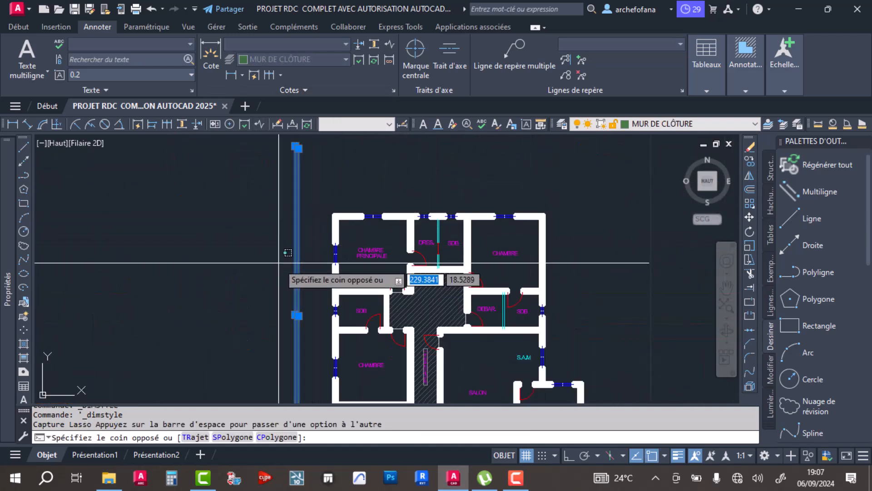
left_click(240, 228)
key("Delete")
scroll(362, 214, "down", 4)
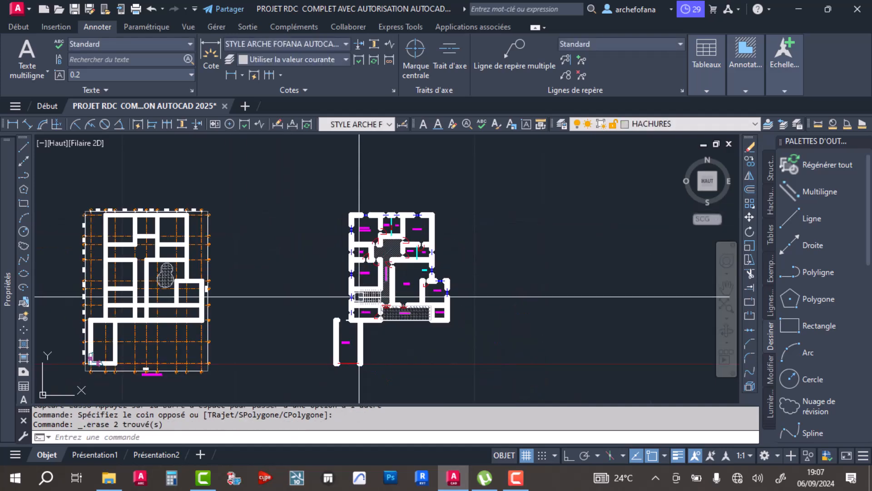
Choose the custom AUTOCAD2025 dimension style without FONDATION in its name as the current style.
scroll(377, 264, "up", 4)
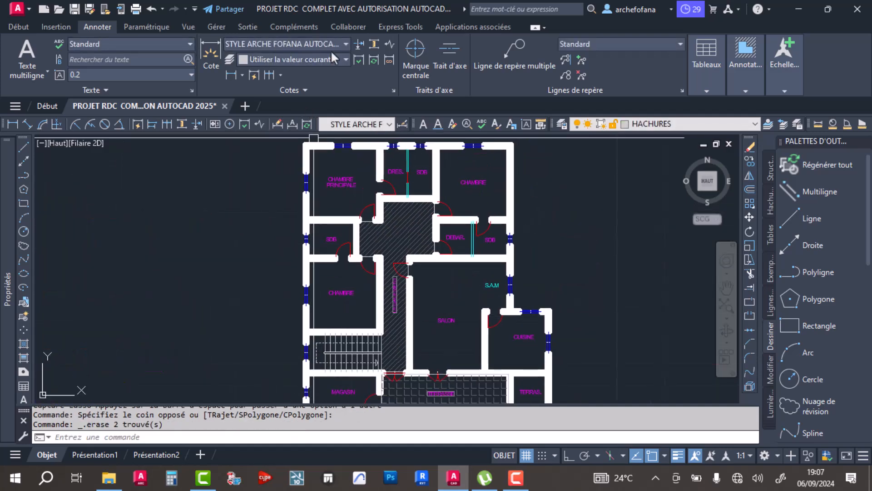
left_click(344, 46)
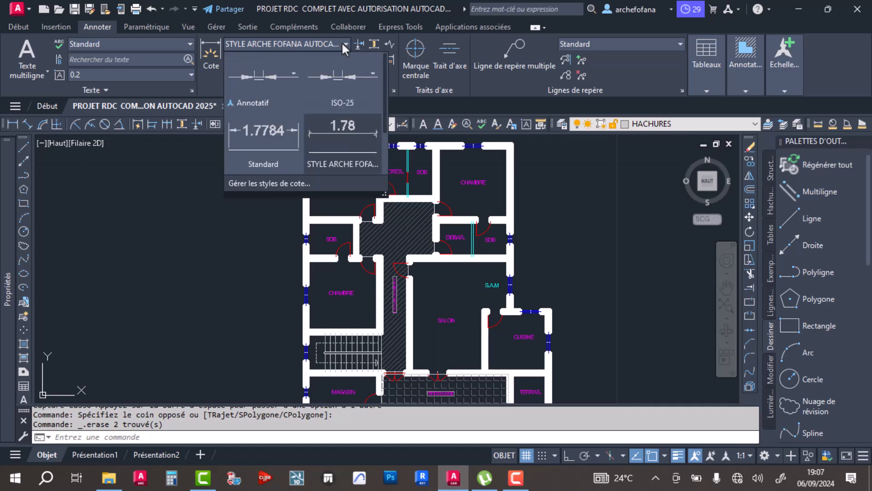
left_click(343, 153)
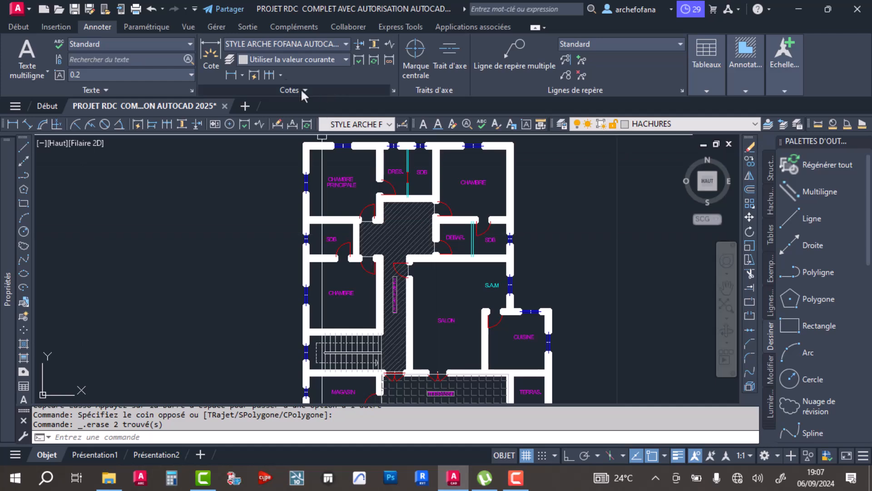
Add a horizontal linear dimension from the garage's outer west corner to the MAGASIN's outer west wall, placed just above the top of the plan.
left_click(232, 75)
scroll(301, 291, "up", 5)
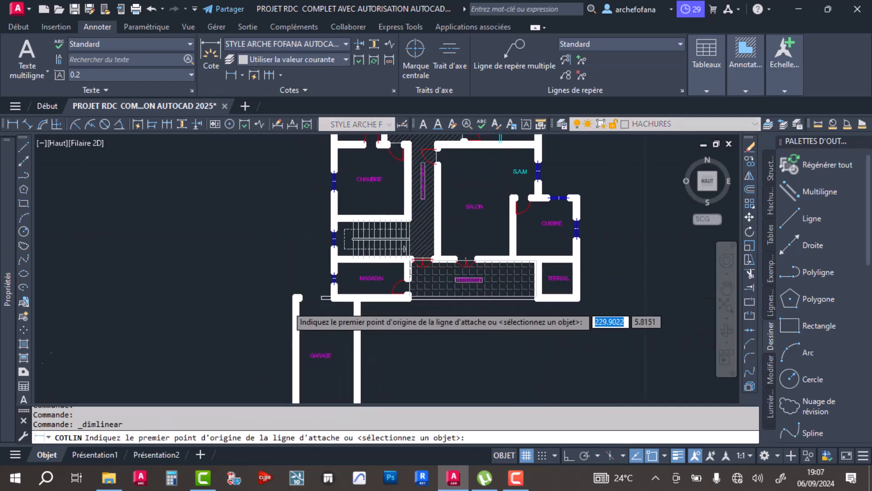
left_click(288, 313)
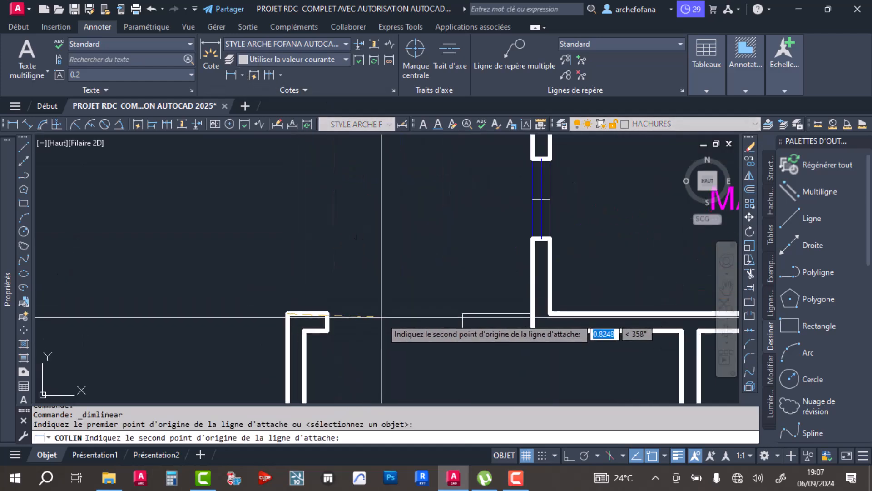
scroll(464, 308, "down", 3)
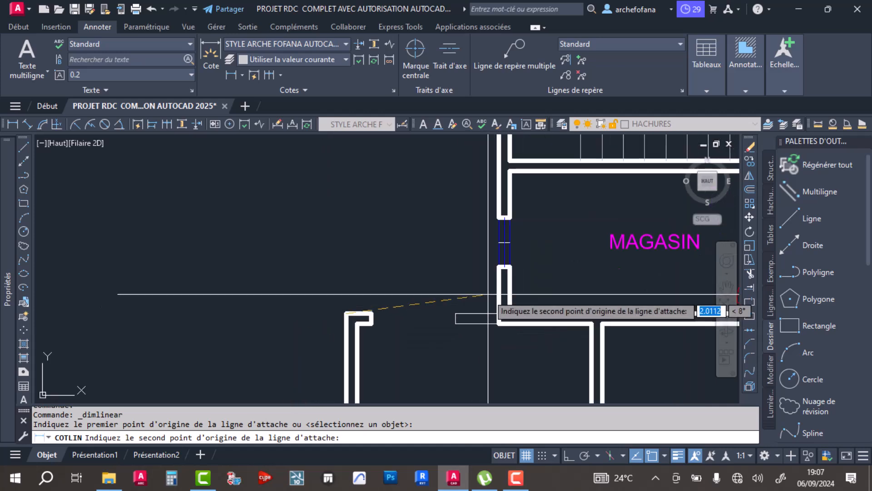
left_click(500, 318)
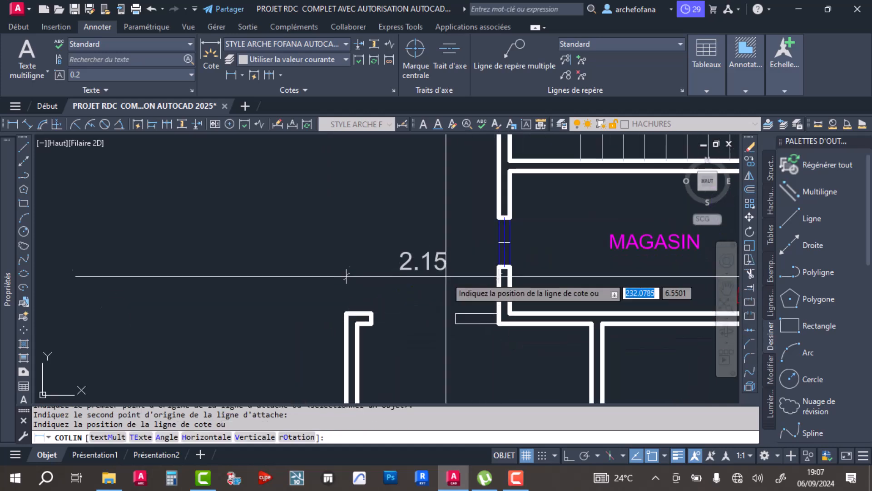
scroll(446, 233, "down", 3)
scroll(364, 232, "down", 3)
scroll(346, 250, "up", 6)
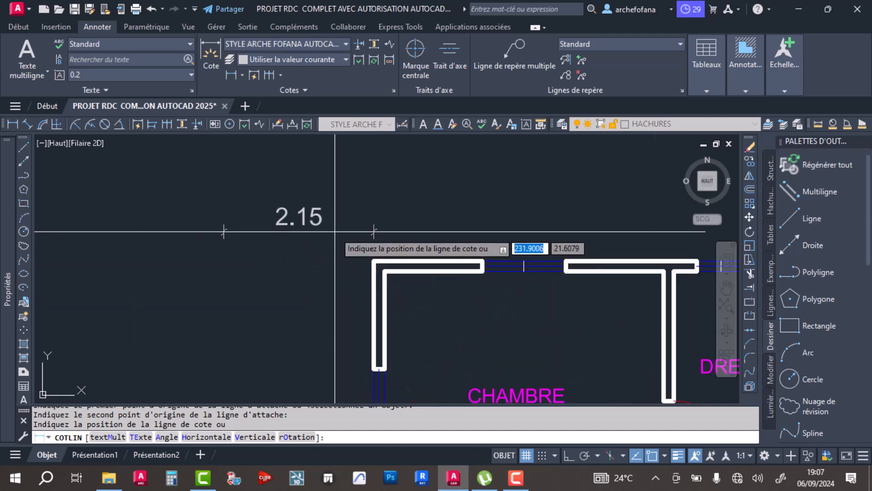
scroll(339, 241, "up", 3)
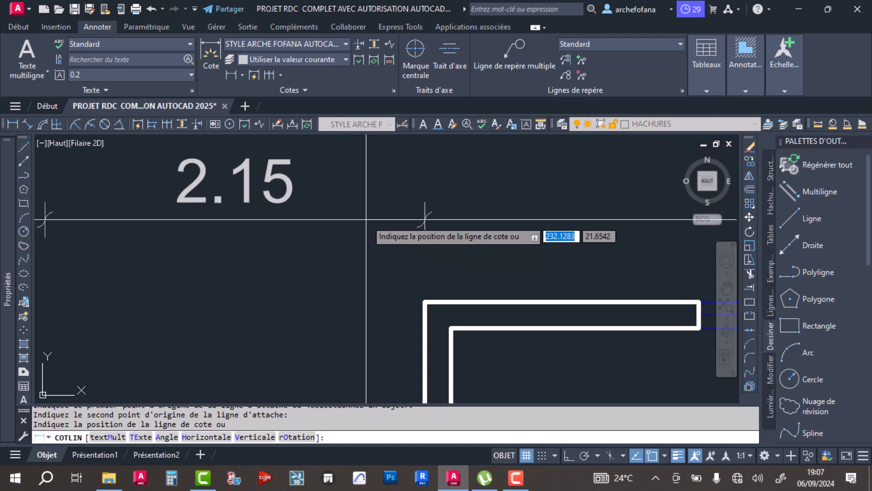
scroll(361, 215, "down", 2)
scroll(313, 213, "up", 1)
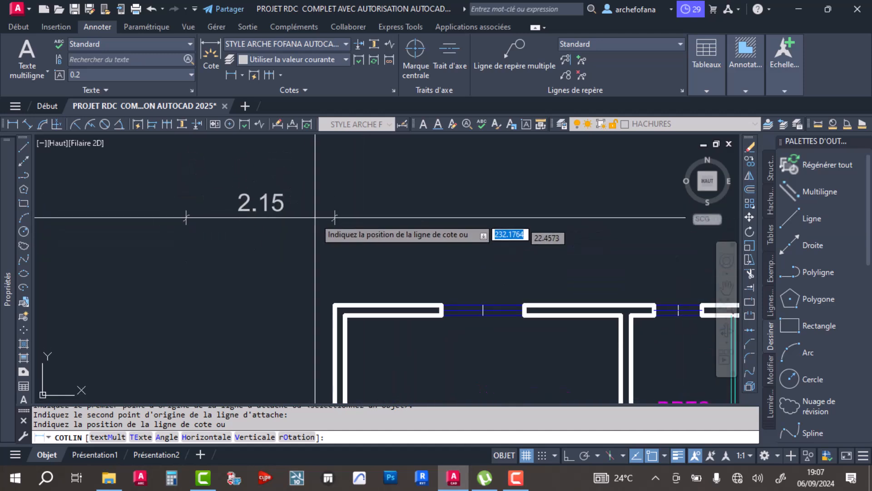
left_click(318, 272)
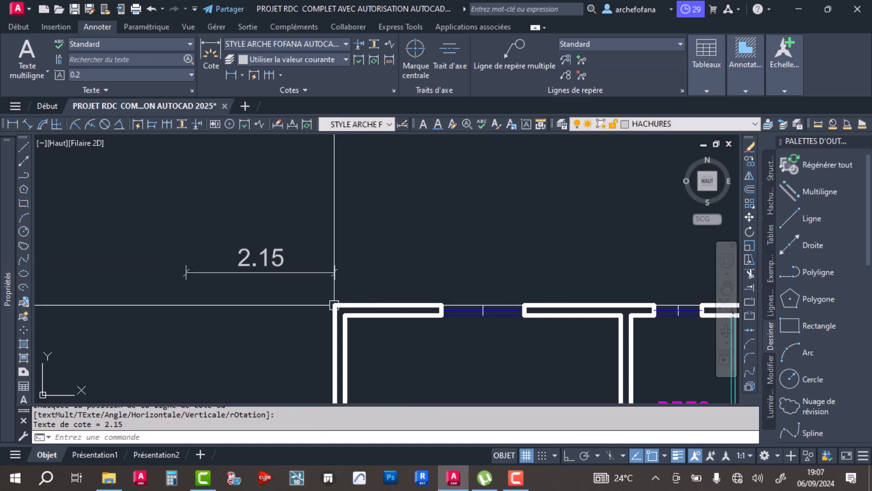
Continue the dimension chain along the top facade to both edges of the CHAMBRE PRINCIPALE window.
left_click(269, 74)
left_click(442, 304)
left_click(525, 304)
middle_click_drag(527, 293, 387, 261)
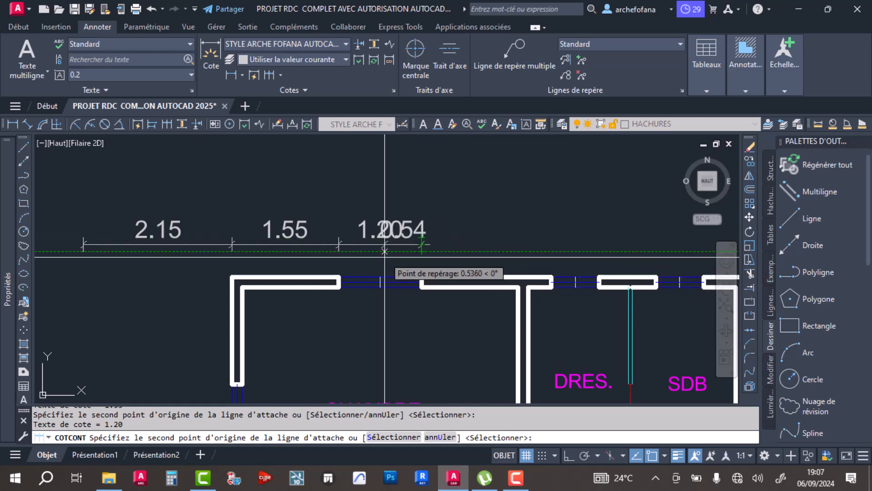
Continue the dimension chain along the top facade to both edges of the DRES. window.
scroll(386, 262, "up", 4)
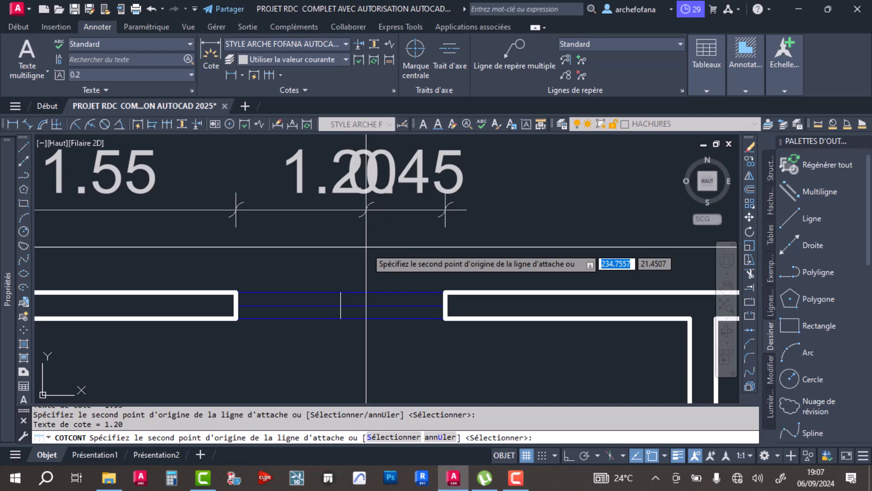
scroll(366, 247, "down", 5)
scroll(468, 255, "up", 7)
left_click(418, 224)
left_click(609, 224)
scroll(562, 229, "down", 4)
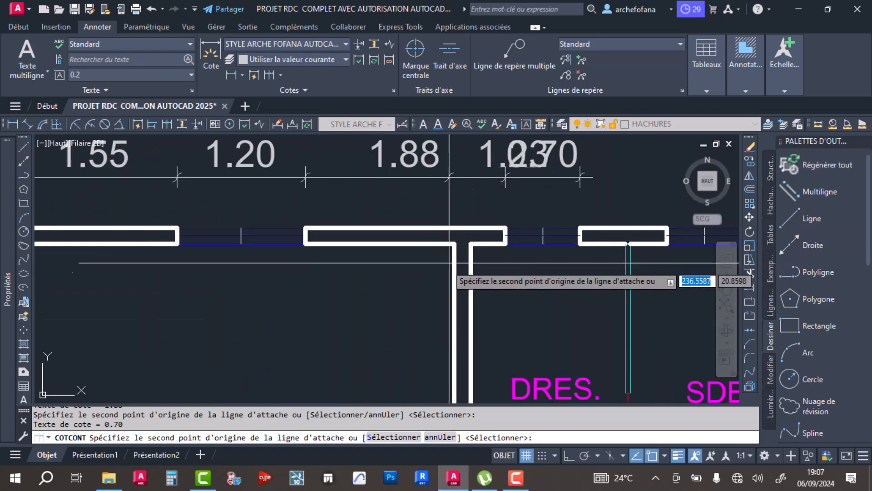
left_click(519, 478)
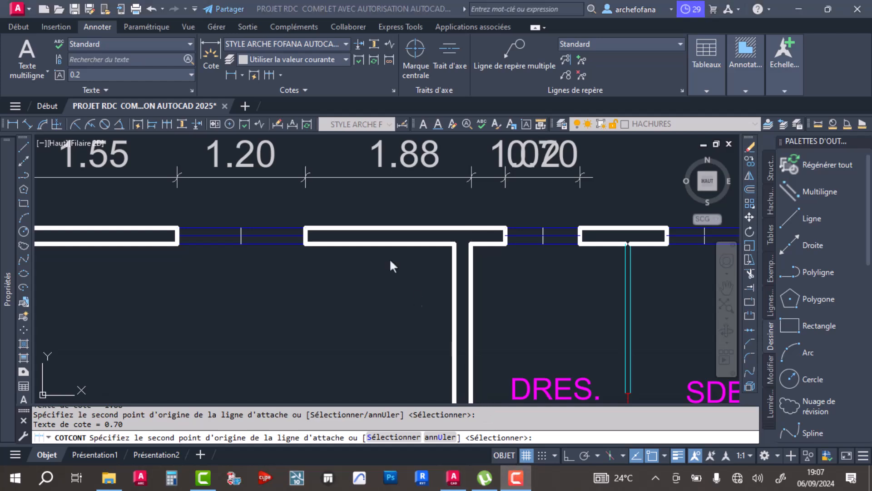
Continue the dimension chain to both edges of the window of the SDB beside the dressing room.
scroll(366, 261, "down", 4)
scroll(415, 238, "up", 6)
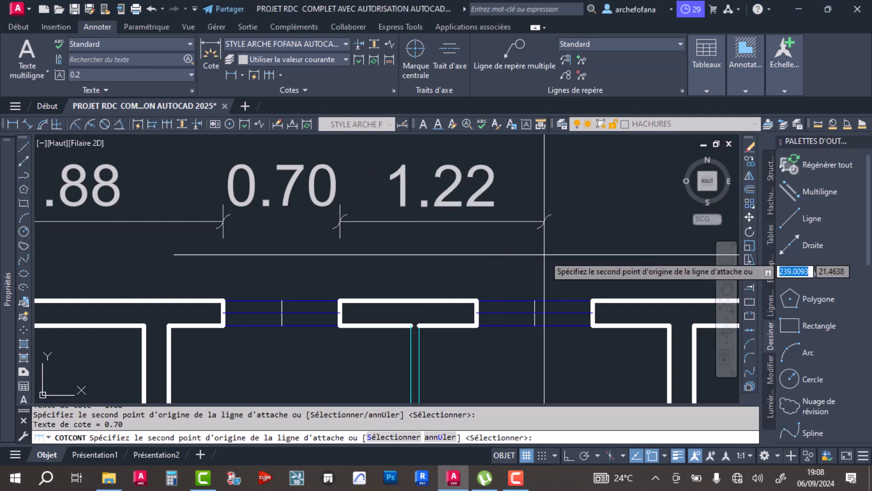
scroll(499, 255, "down", 2)
left_click(499, 284)
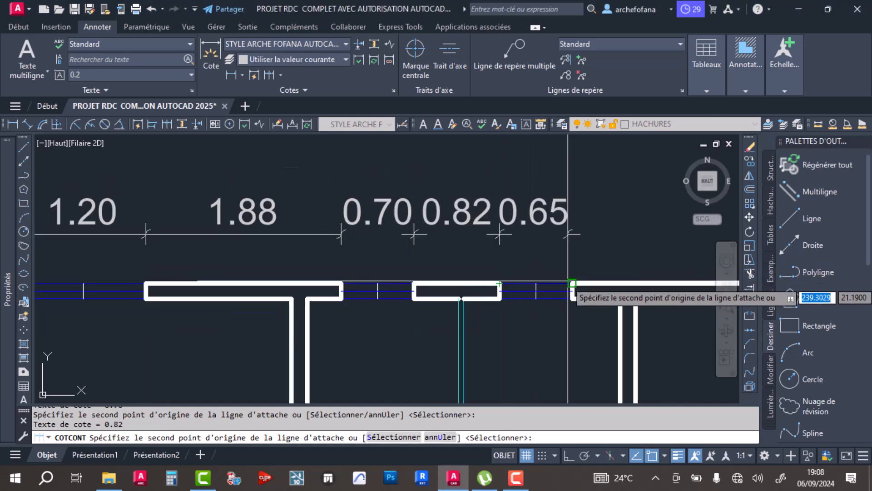
left_click(572, 284)
Continue the dimension chain to both edges of the window in the northeast CHAMBRE.
scroll(572, 283, "down", 3)
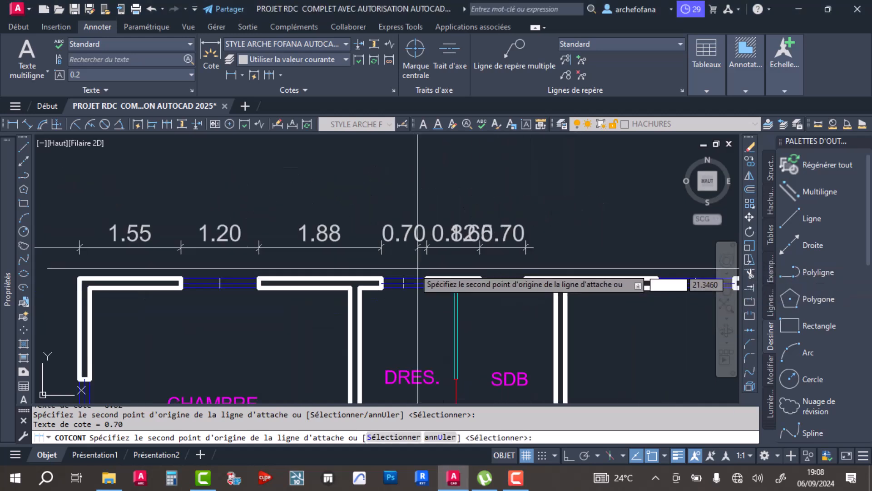
scroll(477, 271, "up", 5)
left_click(428, 288)
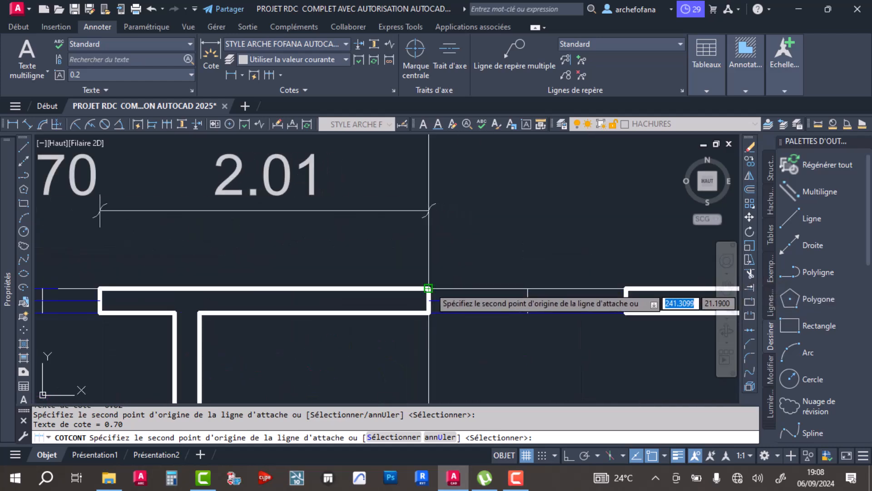
left_click(625, 288)
Try continuing the dimension chain to the northeast bedroom's outer corner, and undo that dimension.
scroll(625, 288, "down", 3)
scroll(513, 271, "up", 4)
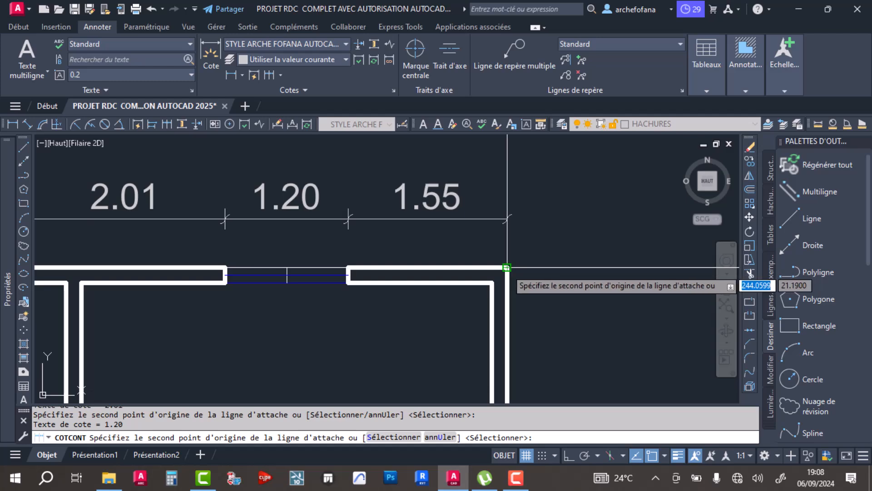
left_click(502, 267)
scroll(501, 254, "down", 5)
scroll(497, 223, "up", 3)
scroll(541, 336, "up", 3)
scroll(506, 297, "down", 3)
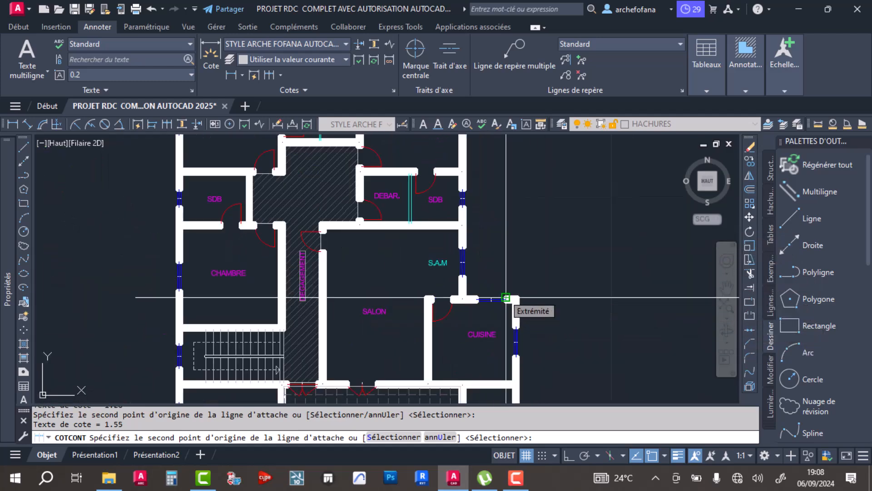
key("ctrl+z")
Continue the dimension chain from the northeast bedroom's window to both edges of the CUISINE's north window.
scroll(522, 234, "down", 4)
scroll(521, 238, "up", 4)
scroll(520, 237, "down", 4)
scroll(435, 306, "up", 3)
scroll(435, 307, "up", 4)
scroll(415, 234, "down", 2)
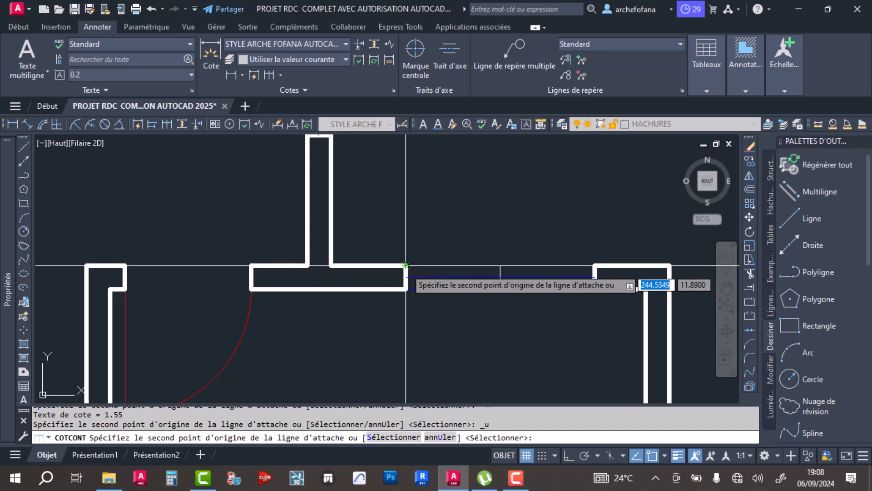
left_click(594, 266)
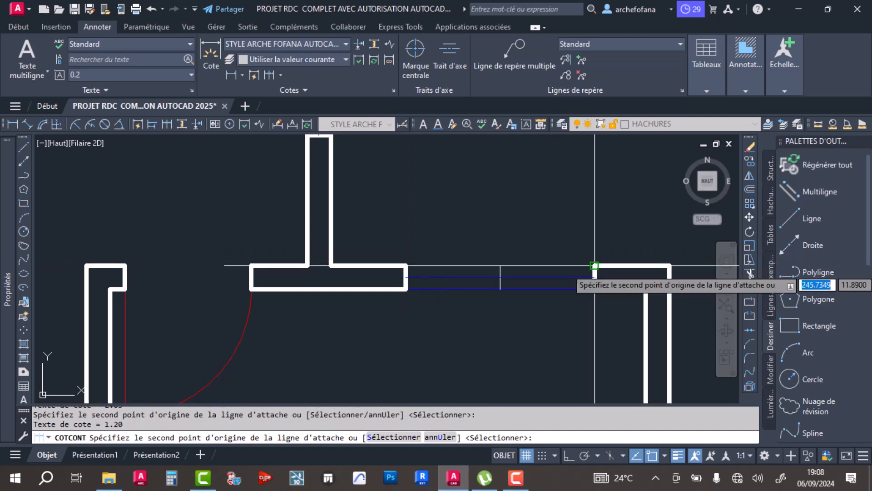
Continue the dimension chain to the CUISINE's outer northeast corner and end the chain.
left_click(670, 265)
scroll(500, 264, "down", 3)
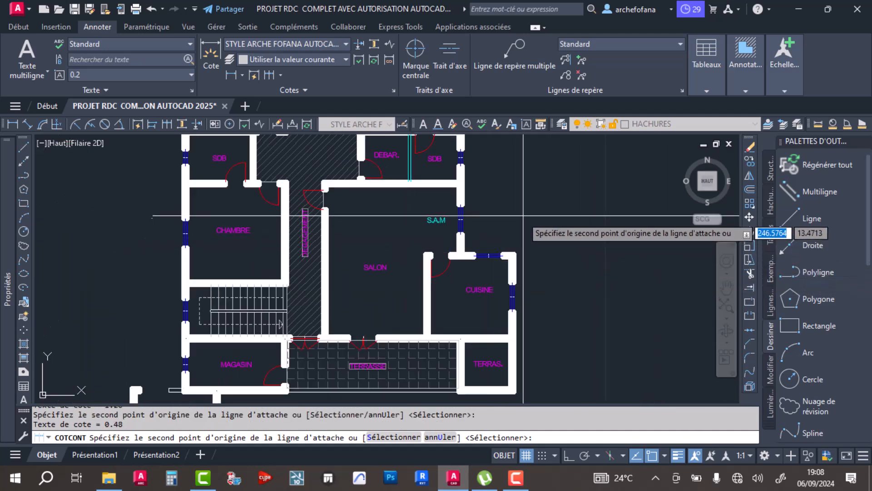
key("Return")
key("Return")
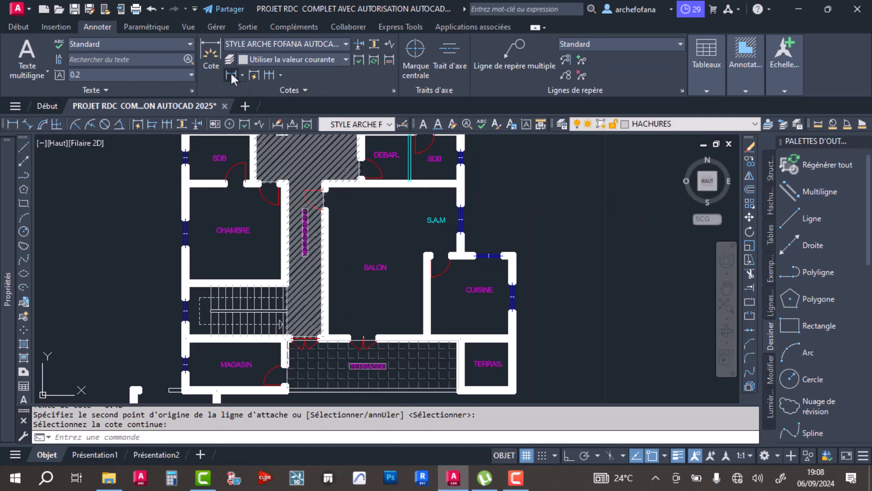
Dimension the garage west wall's thickness with a linear dimension placed above the openings chain at the plan's north side.
left_click(231, 76)
scroll(332, 269, "down", 3)
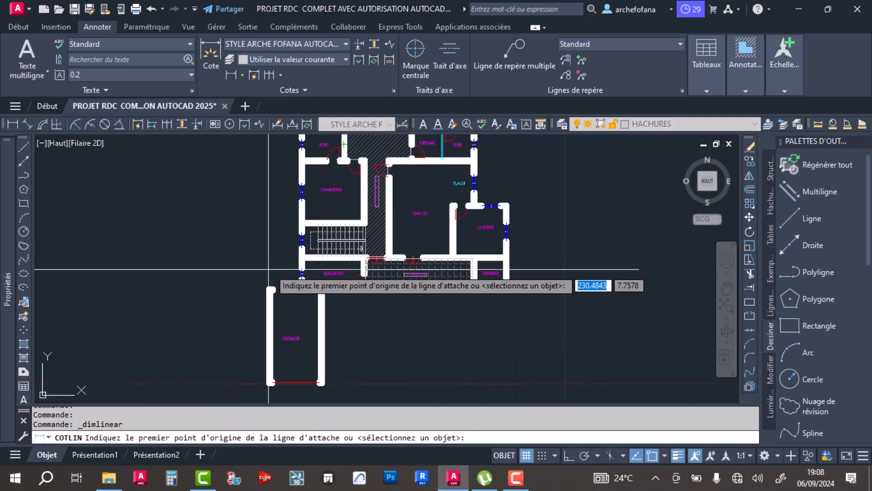
scroll(268, 269, "up", 5)
scroll(302, 318, "up", 2)
left_click(301, 317)
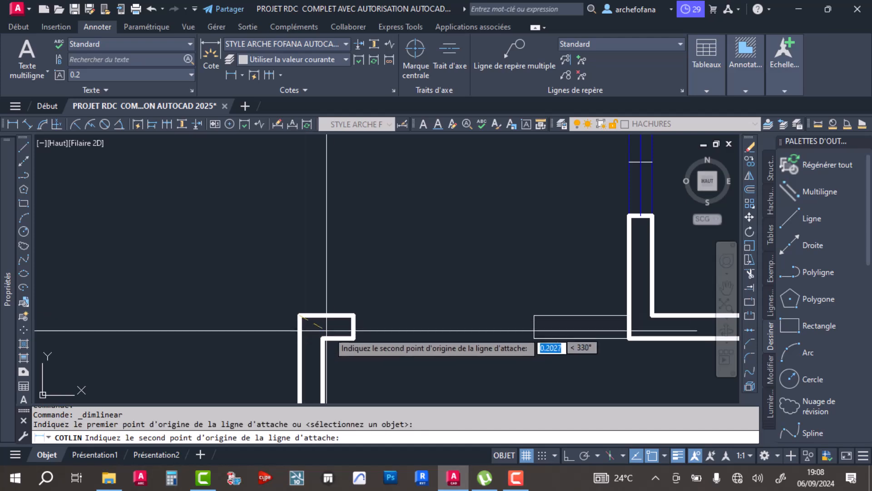
left_click(320, 326)
scroll(318, 213, "down", 4)
scroll(318, 322, "down", 2)
scroll(318, 168, "up", 7)
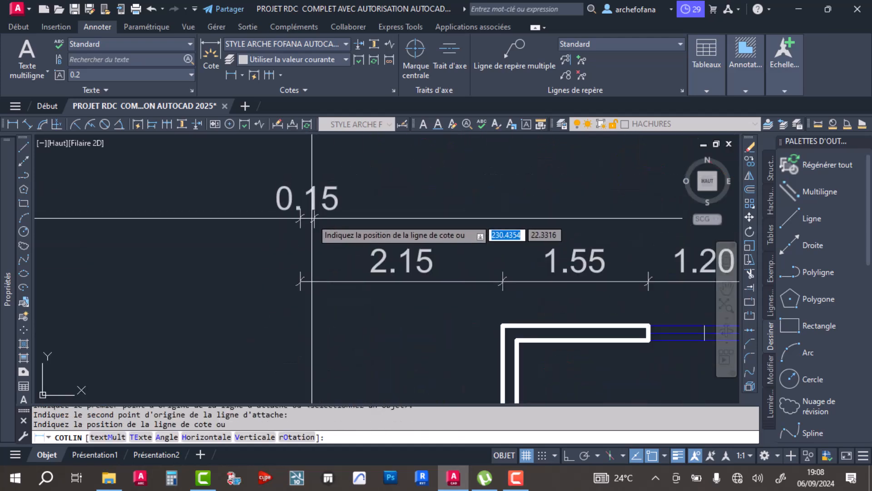
left_click(312, 226)
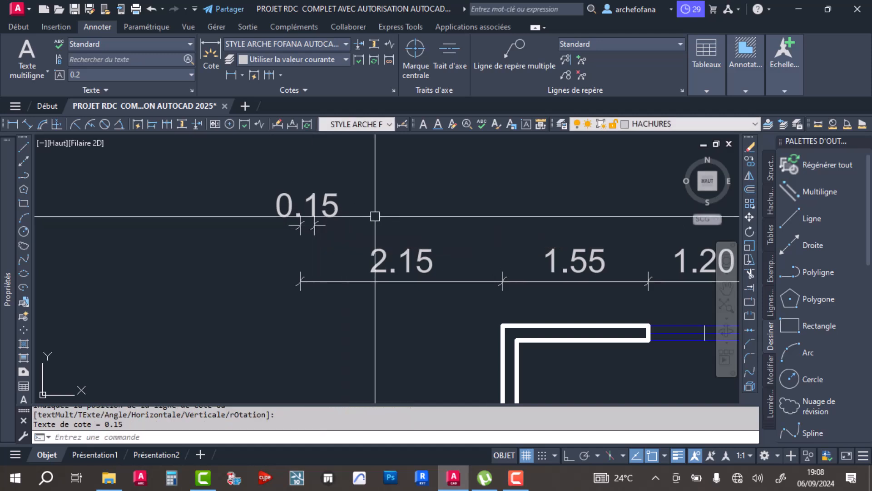
Continue the new wall chain to the outer and inner faces of the CHAMBRE PRINCIPALE's west wall.
left_click(268, 73)
scroll(403, 247, "down", 5)
middle_click_drag(467, 290, 415, 187)
scroll(392, 176, "up", 5)
left_click(391, 211)
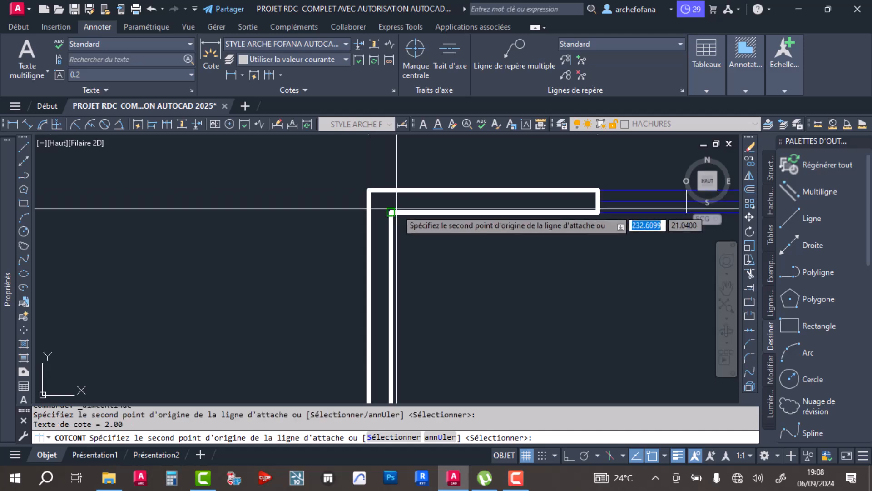
left_click(391, 212)
Continue the wall chain to both faces of the wall between the CHAMBRE PRINCIPALE and the dressing room.
scroll(390, 212, "down", 4)
middle_click_drag(443, 218, 421, 252)
scroll(512, 251, "up", 6)
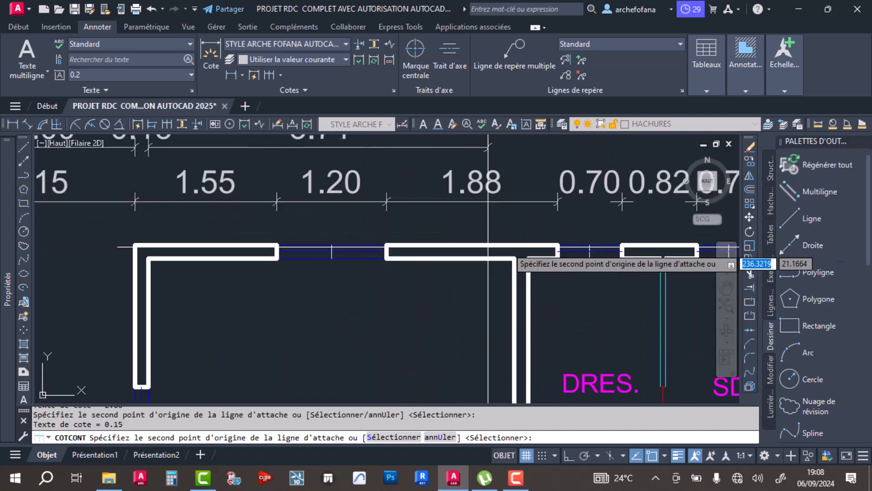
left_click(535, 262)
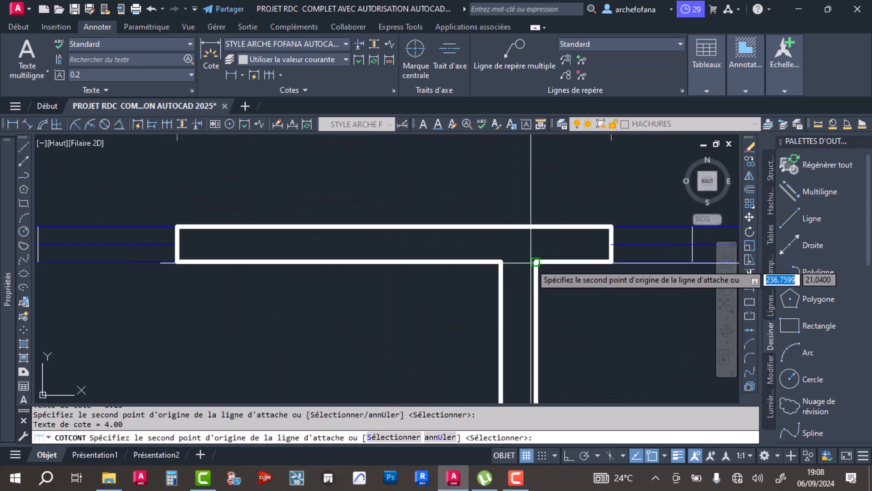
key("ctrl+z")
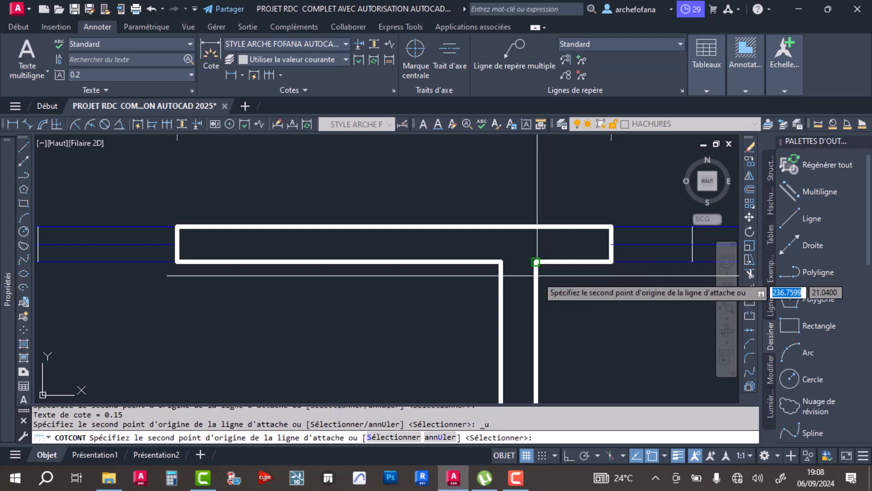
scroll(501, 275, "down", 4)
middle_click_drag(461, 273, 416, 294)
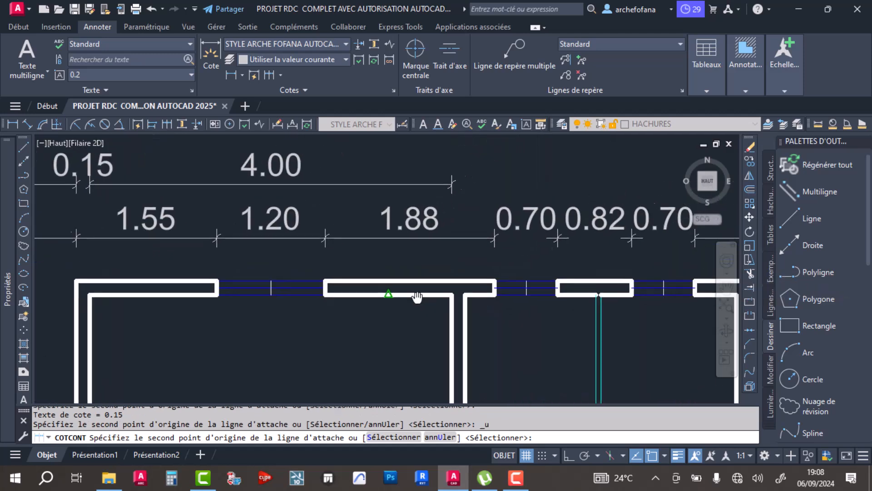
left_click(470, 292)
Try continuing the wall chain to both faces of the thin partition between DRES. and SDB, and undo those dimensions.
middle_click_drag(537, 308, 374, 315)
scroll(450, 299, "up", 4)
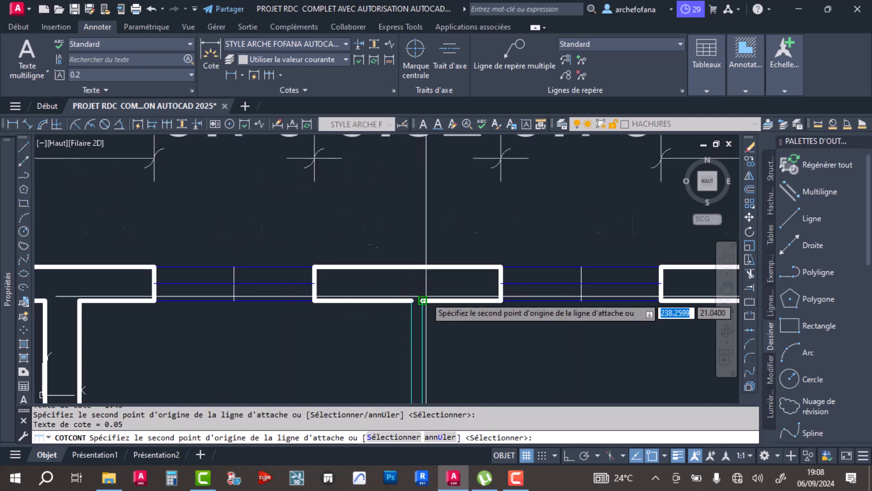
scroll(422, 300, "down", 3)
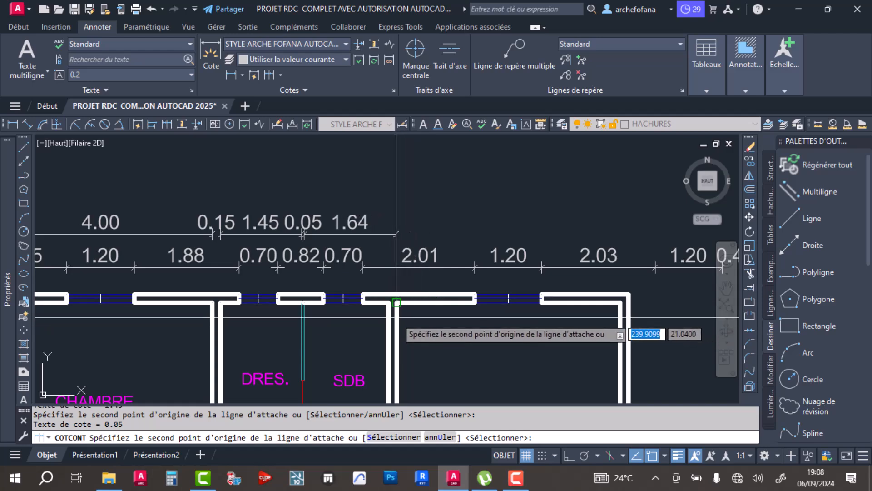
key("ctrl+z")
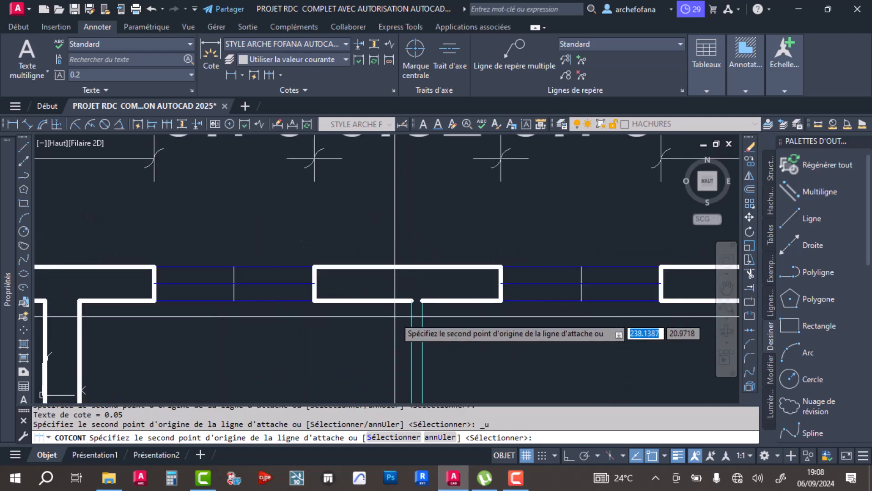
Continue the wall chain to both faces of the wall east of the SDB and of the northeast CHAMBRE's outer wall.
scroll(393, 309, "down", 3)
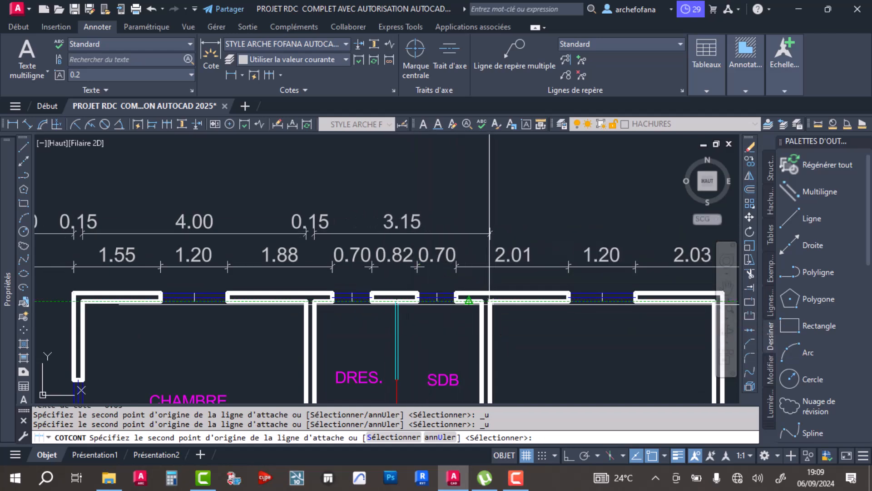
scroll(490, 300, "up", 5)
left_click(501, 317)
scroll(501, 317, "down", 5)
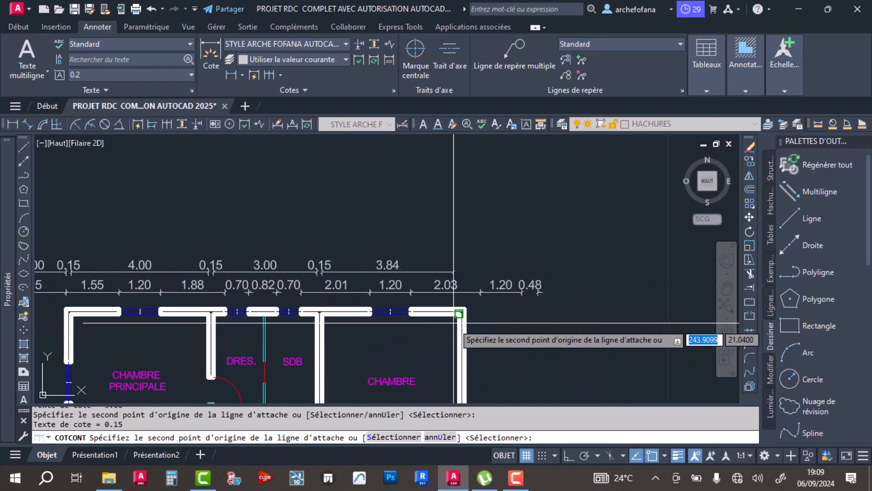
scroll(454, 322, "up", 5)
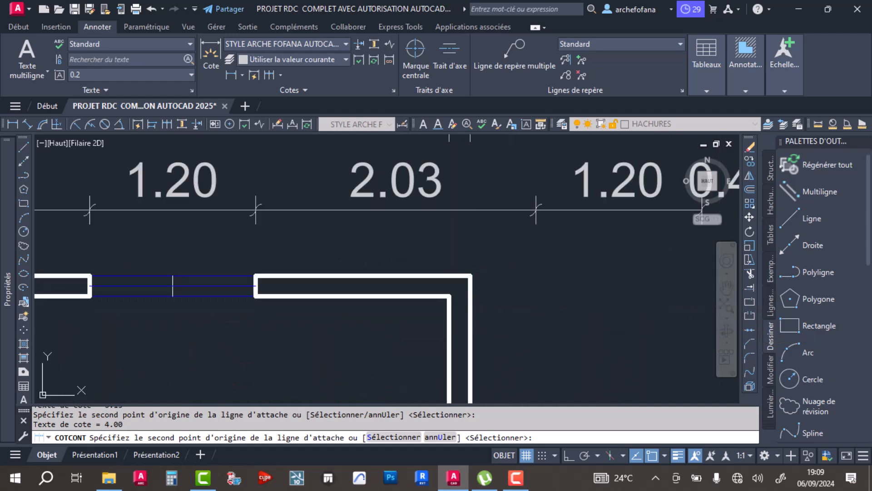
left_click(470, 276)
Continue the wall chain to the inner and outer faces of the CUISINE's east wall and end the chain.
scroll(470, 275, "down", 8)
middle_click_drag(487, 372, 462, 266)
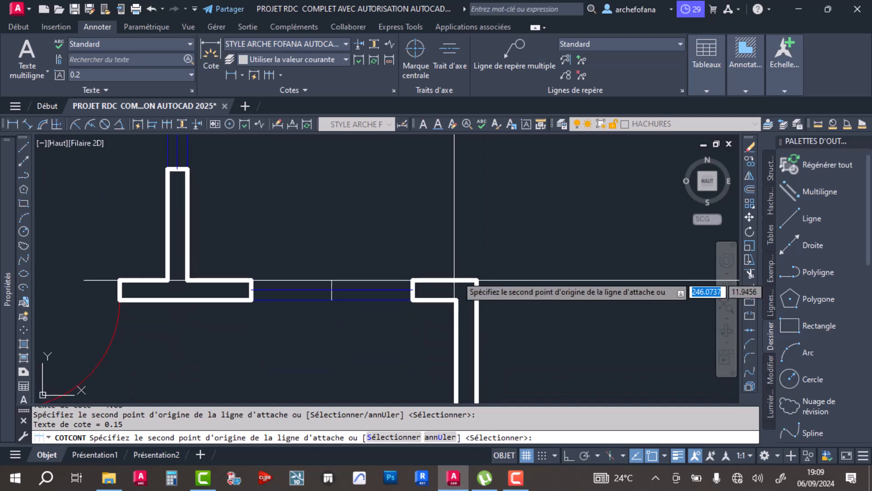
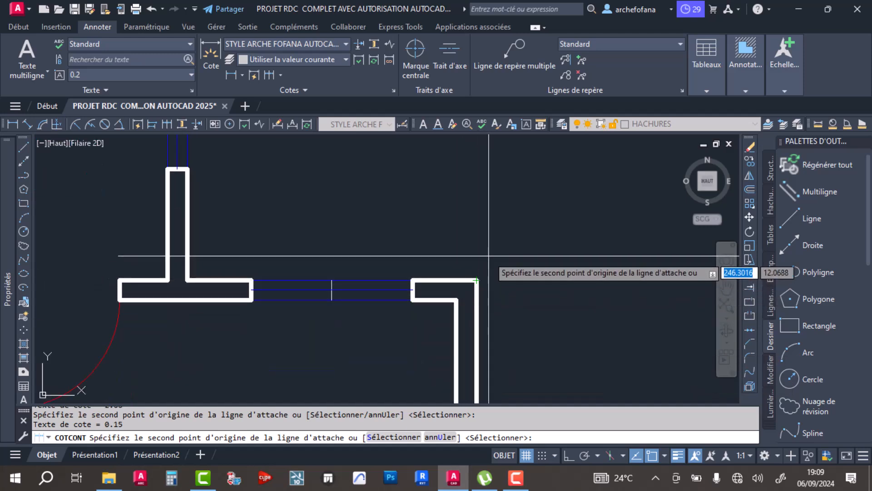
scroll(488, 256, "down", 5)
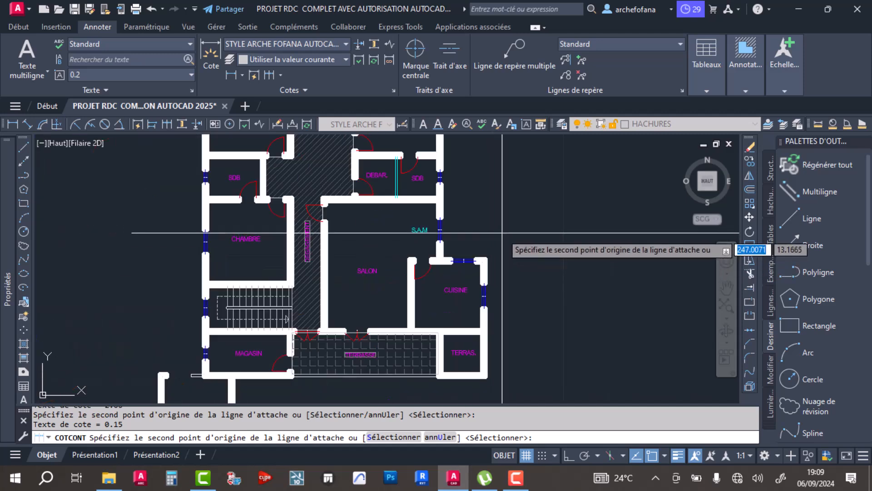
key("Return")
left_click(518, 477)
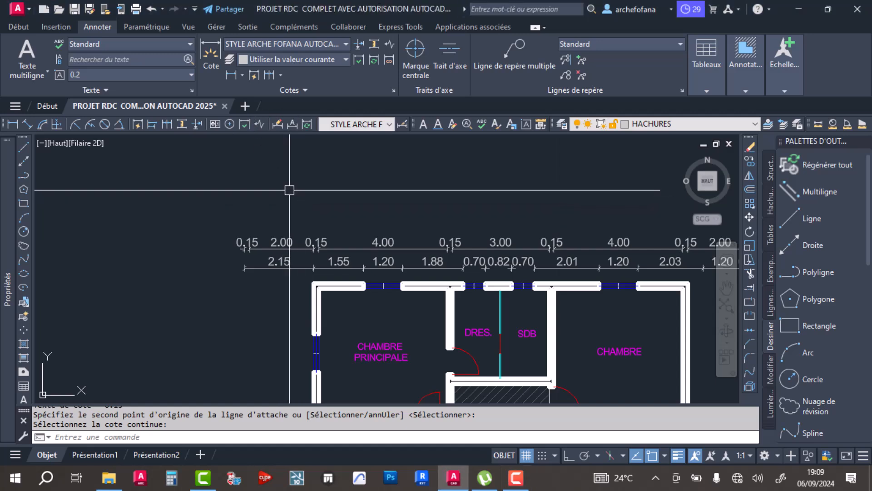
Dimension horizontally from the garage's outer west corner to the house's outer west wall, placing the dimension above the wall chain.
left_click(232, 75)
scroll(427, 213, "down", 5)
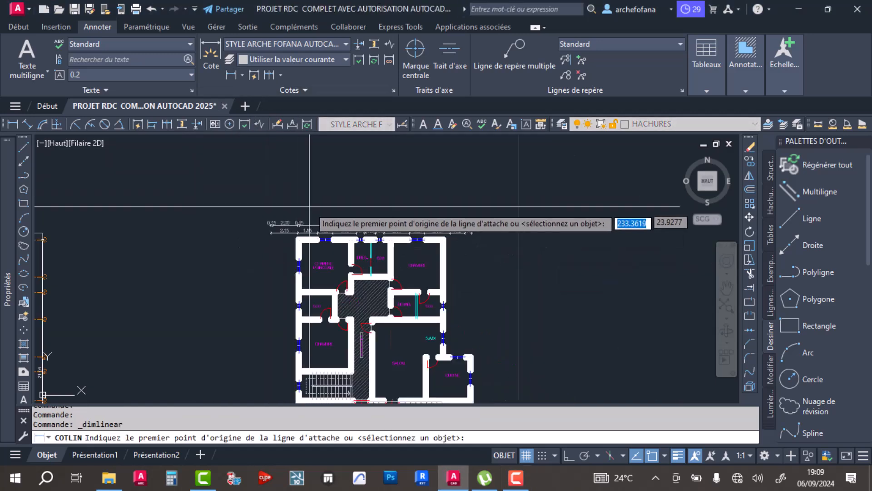
scroll(284, 296, "up", 8)
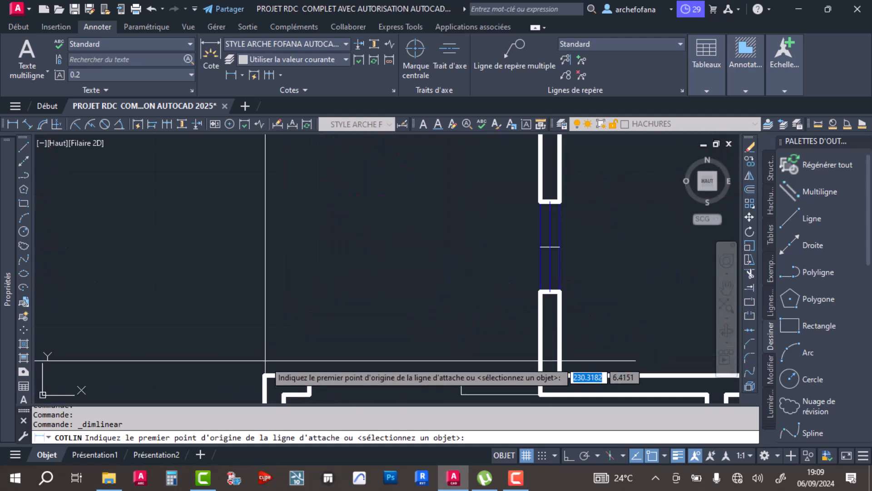
left_click(264, 374)
left_click(541, 374)
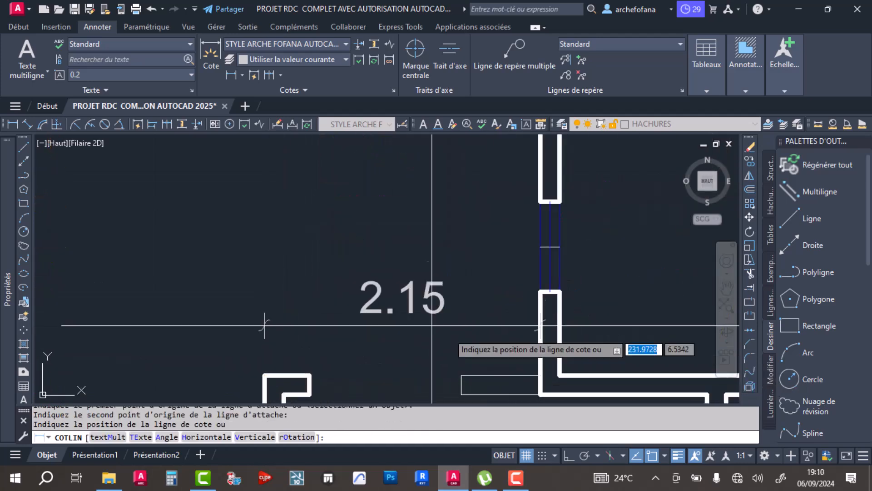
scroll(386, 272, "down", 4)
scroll(367, 272, "down", 5)
scroll(361, 222, "up", 8)
scroll(357, 223, "up", 5)
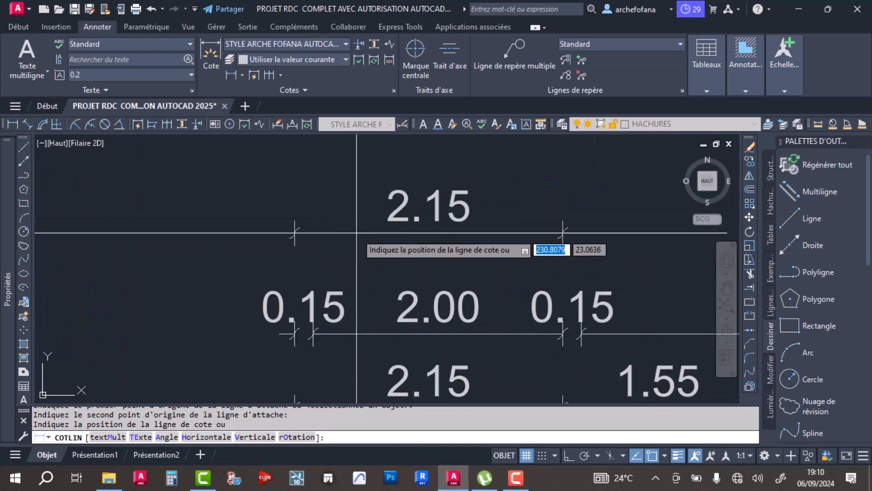
left_click(348, 253)
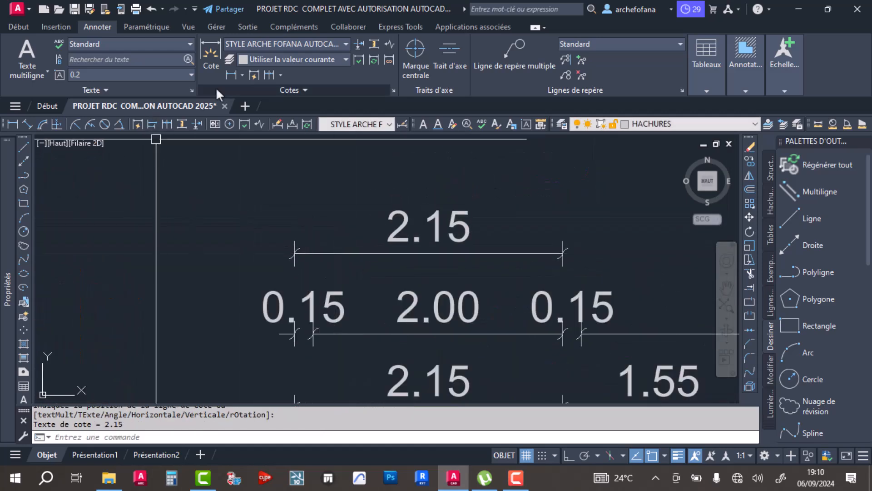
left_click(234, 77)
scroll(370, 195, "down", 5)
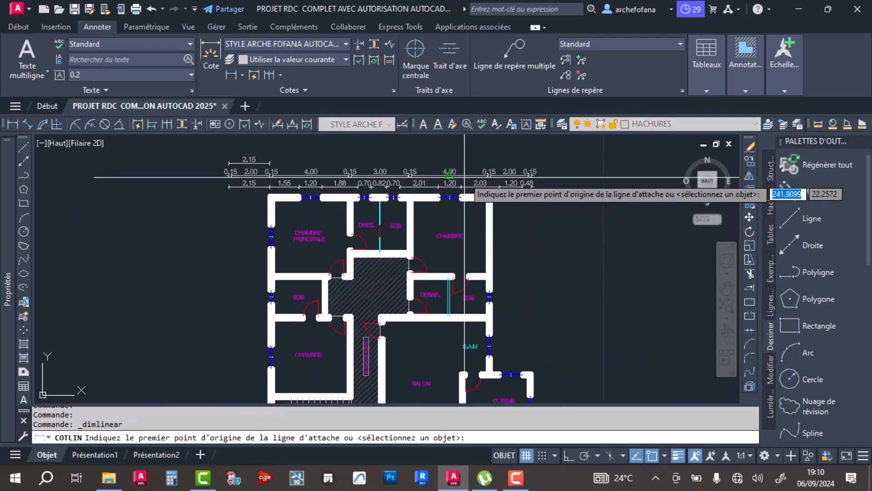
scroll(463, 204, "up", 2)
scroll(463, 205, "up", 4)
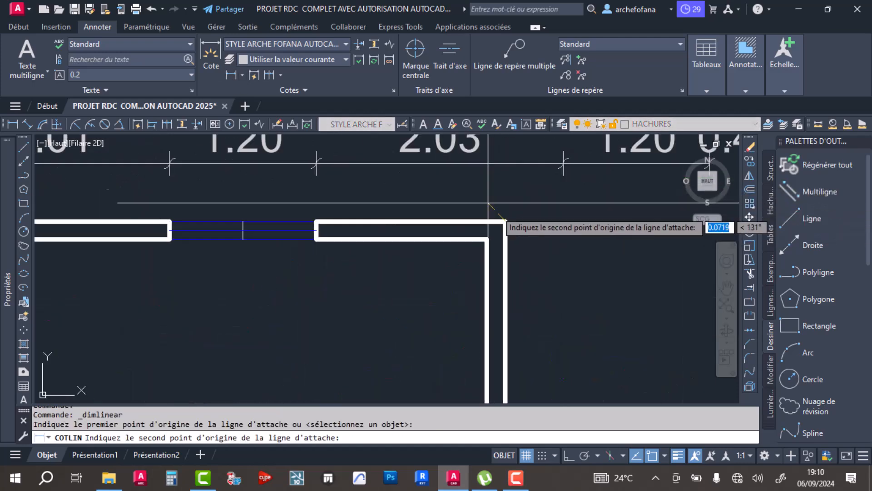
scroll(504, 222, "down", 5)
scroll(472, 220, "up", 6)
scroll(477, 292, "down", 3)
scroll(479, 264, "down", 5)
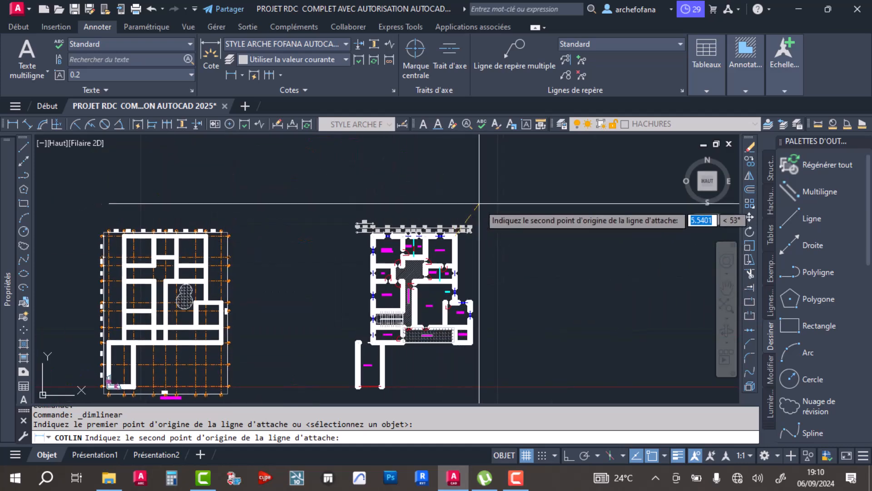
key("Escape")
Continue the third dimension row to the northeast CHAMBRE's outer corner and the CUISINE's outer east corner, and end the chain.
left_click(269, 75)
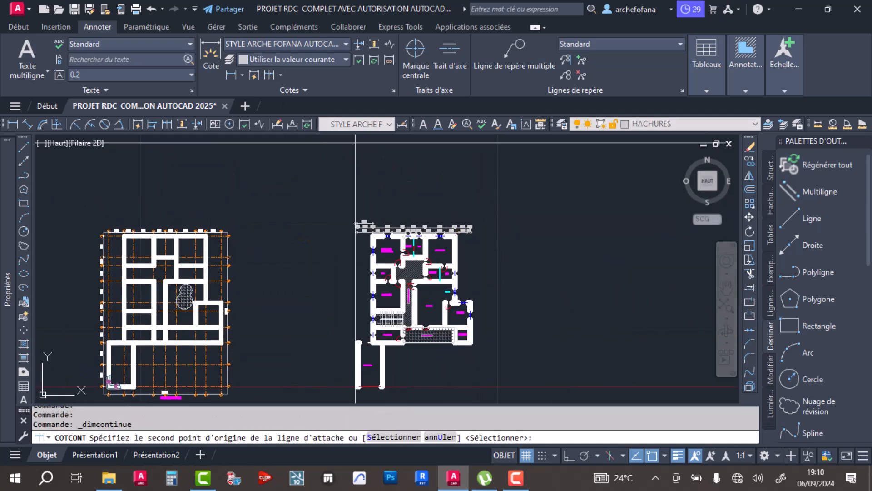
scroll(419, 227, "up", 6)
scroll(554, 258, "up", 5)
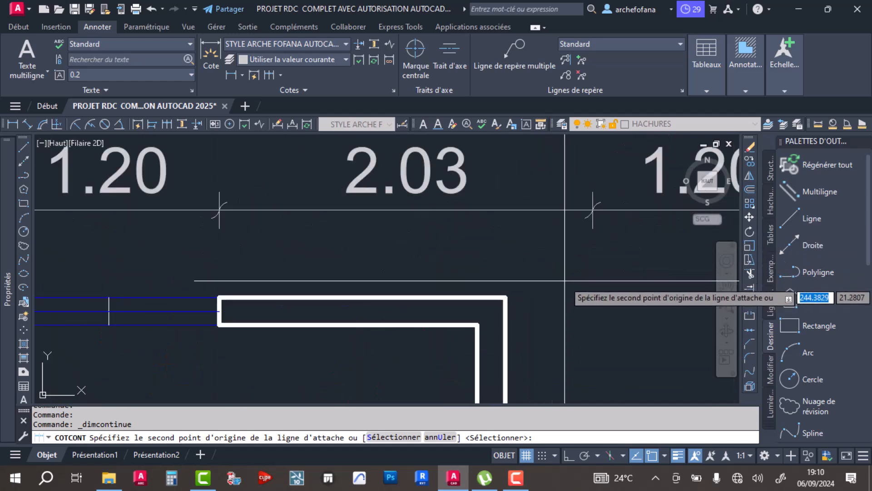
left_click(563, 286)
scroll(563, 285, "down", 6)
middle_click_drag(485, 347, 460, 187)
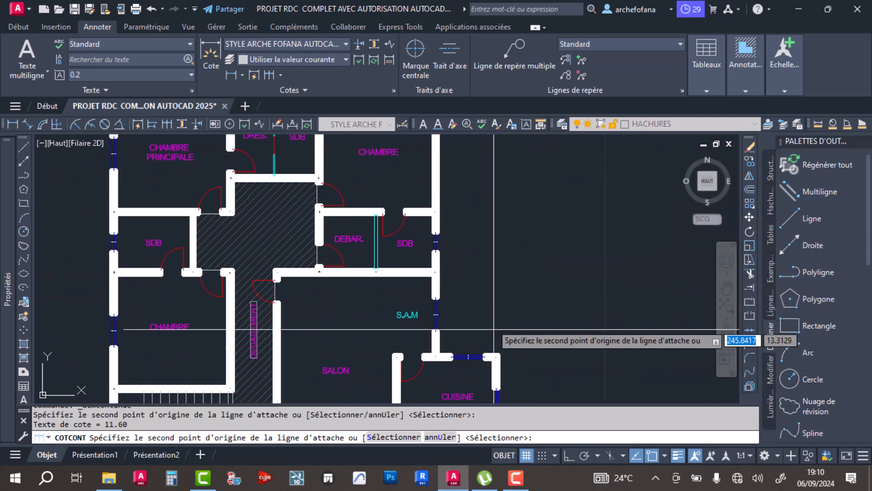
scroll(503, 348, "up", 6)
left_click(476, 371)
scroll(497, 287, "down", 6)
key("Return")
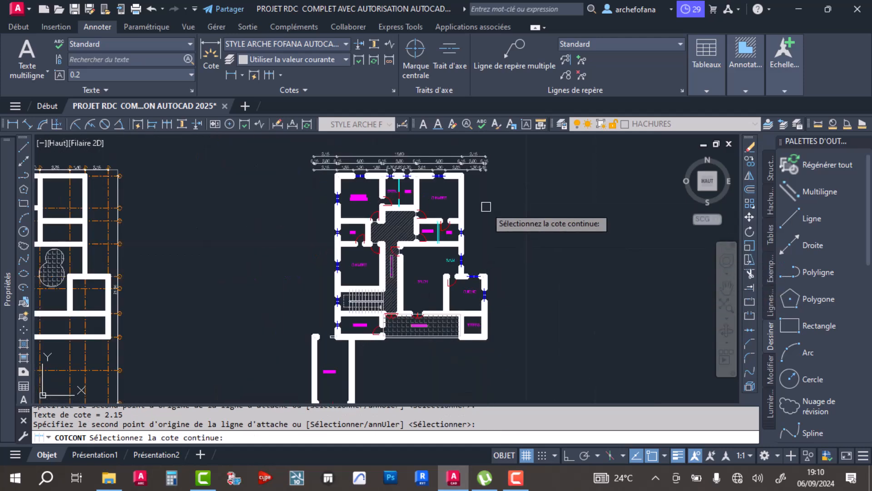
key("Return")
Dimension the plan's overall width from the garage's outer west corner to the house's southeast corner, placed above the other rows.
left_click(232, 75)
scroll(341, 293, "up", 5)
left_click(341, 293)
scroll(483, 280, "down", 3)
middle_click_drag(583, 282, 380, 295)
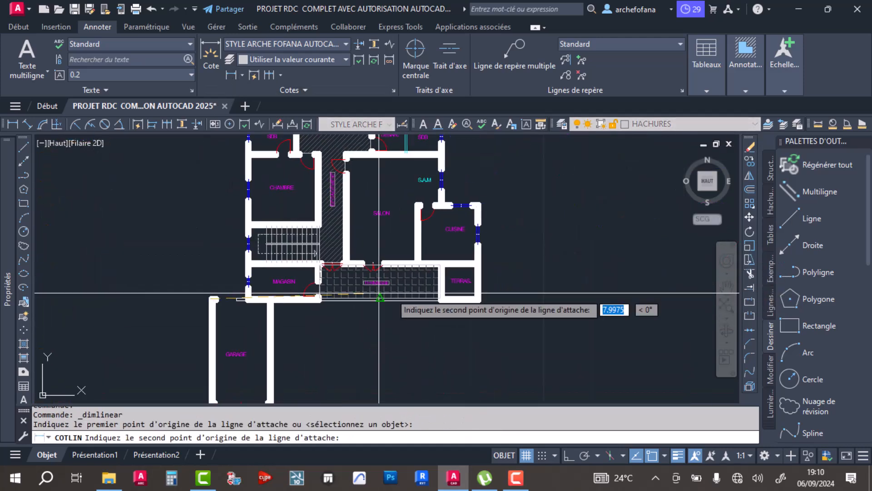
scroll(461, 299, "up", 6)
left_click(535, 302)
scroll(408, 248, "down", 5)
scroll(400, 261, "up", 2)
scroll(400, 263, "down", 2)
scroll(386, 273, "up", 4)
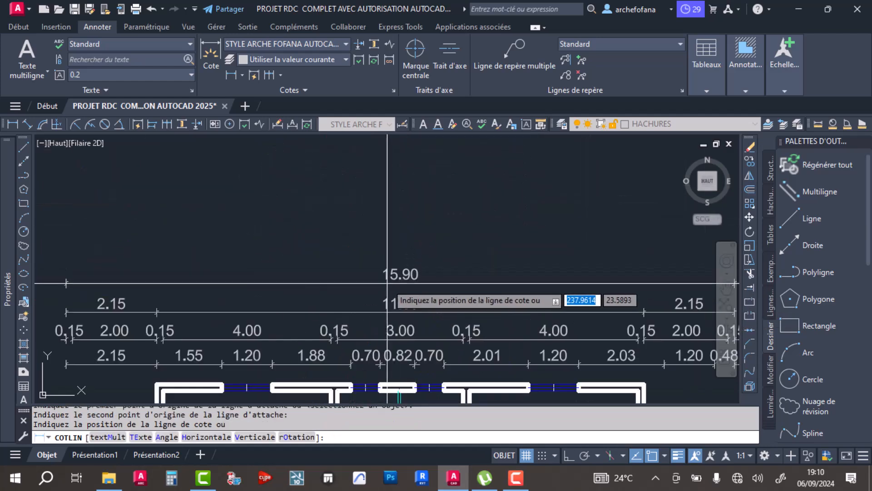
left_click(358, 285)
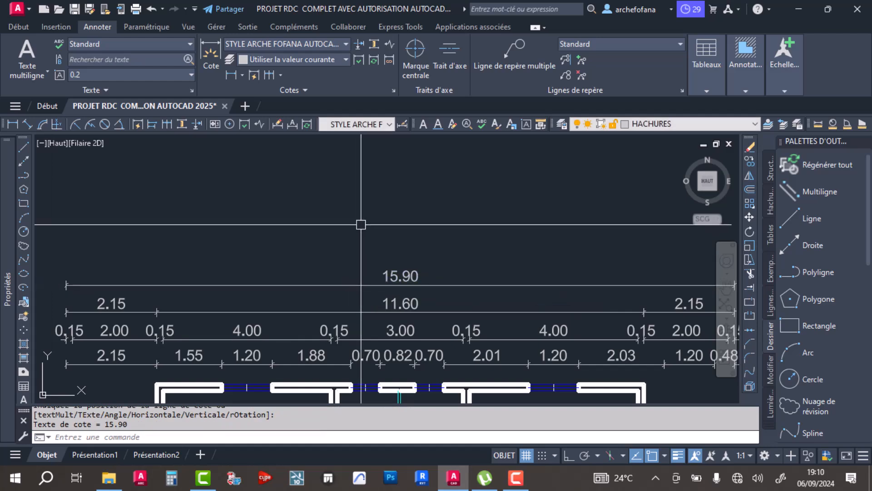
Save the drawing with the completed north-side dimension rows.
scroll(359, 225, "down", 2)
scroll(423, 325, "up", 2)
middle_click_drag(410, 323, 459, 253)
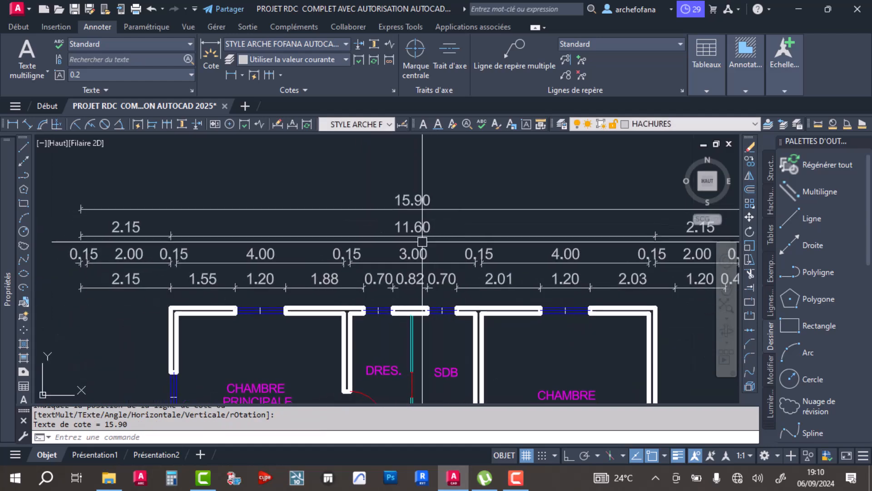
scroll(448, 248, "down", 2)
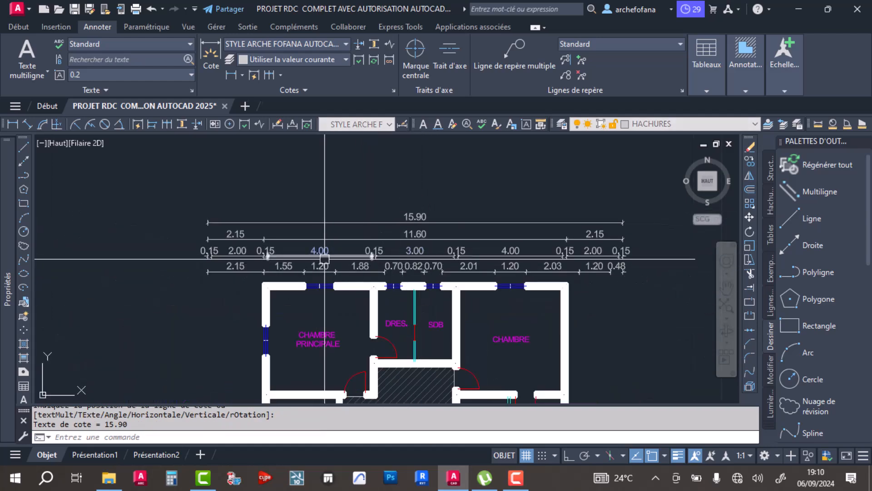
key("ctrl+s")
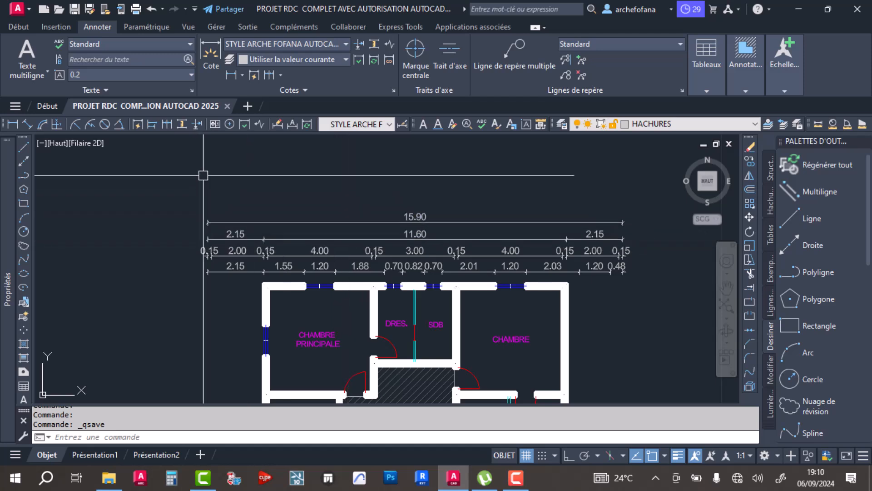
scroll(210, 177, "down", 4)
middle_click_drag(214, 327, 232, 218)
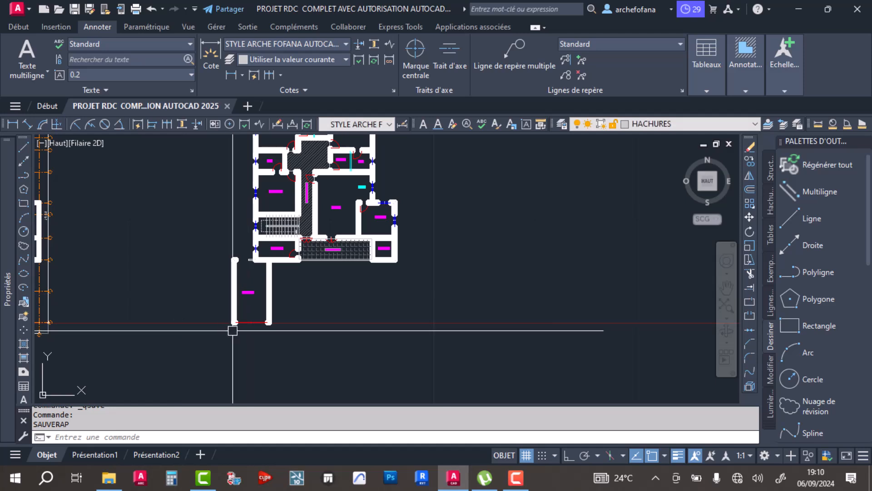
Add a horizontal linear dimension below the plan across the wall return beside the garage's front opening, at its outer corner.
scroll(232, 330, "up", 4)
left_click(231, 75)
scroll(230, 364, "up", 10)
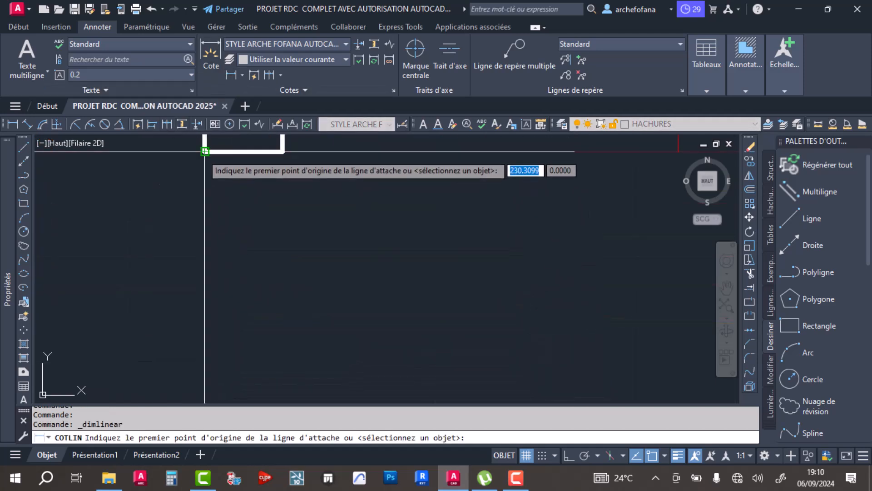
left_click(204, 150)
left_click(283, 151)
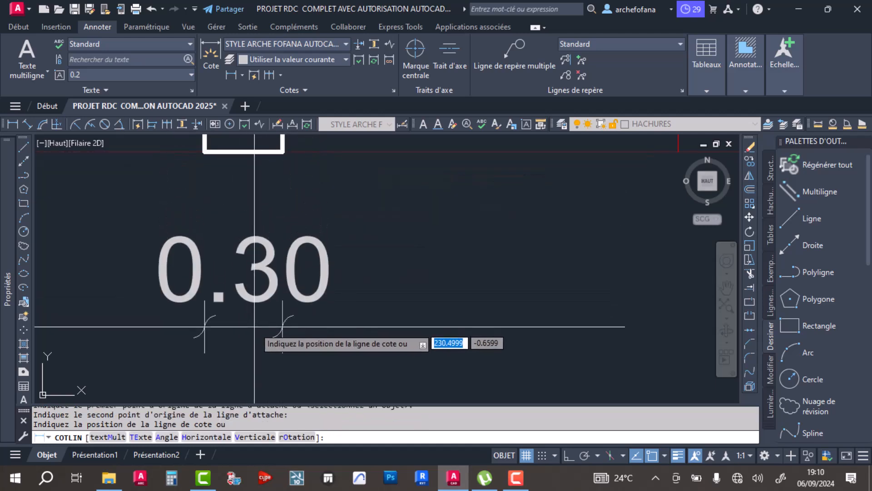
left_click(241, 341)
scroll(232, 282, "down", 6)
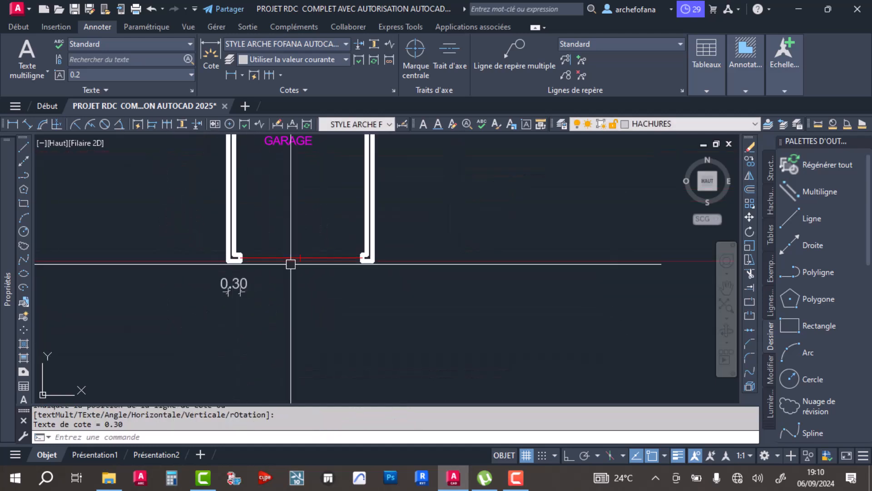
Continue the dimension chain from the wall return across the garage's front opening to the opposite return.
left_click(269, 75)
scroll(252, 243, "down", 3)
scroll(292, 301, "up", 5)
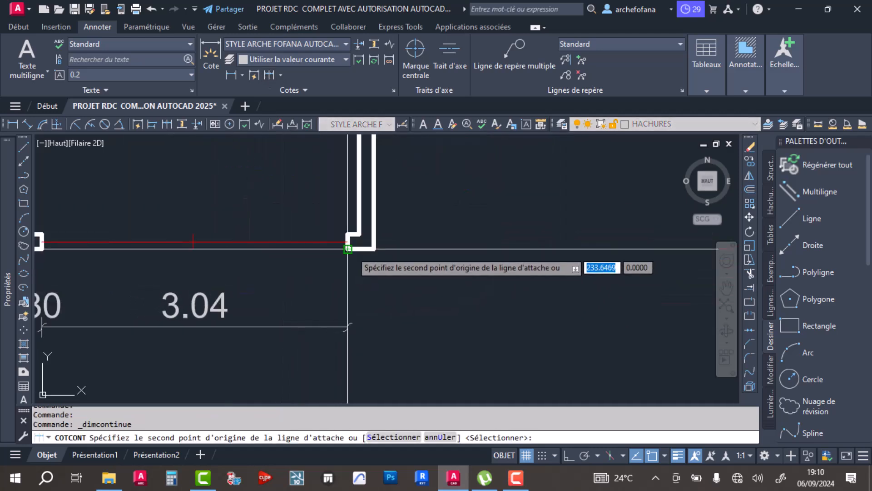
left_click(347, 243)
Continue the dimension chain to both jambs of the double door between the hatched corridor and the terrace.
scroll(348, 261, "down", 4)
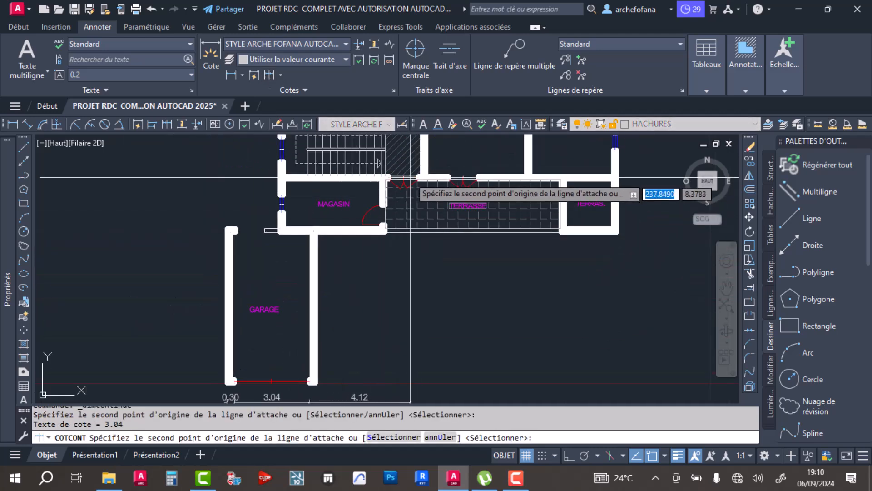
scroll(400, 180, "up", 5)
left_click(287, 197)
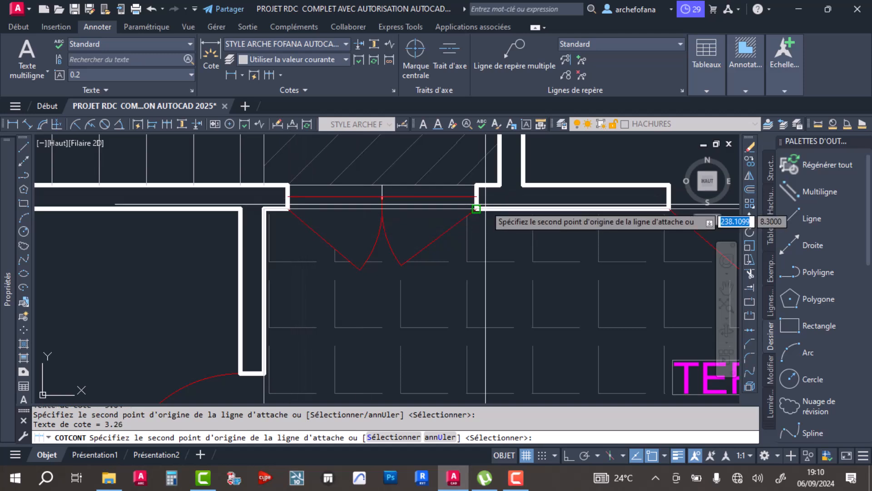
left_click(475, 197)
Extend the dimension chain to both jambs of the salon's double door, end the chain and save the drawing.
mouse_move(500, 235)
middle_mouse_down()
mouse_move(192, 335)
mouse_move(103, 352)
middle_mouse_up()
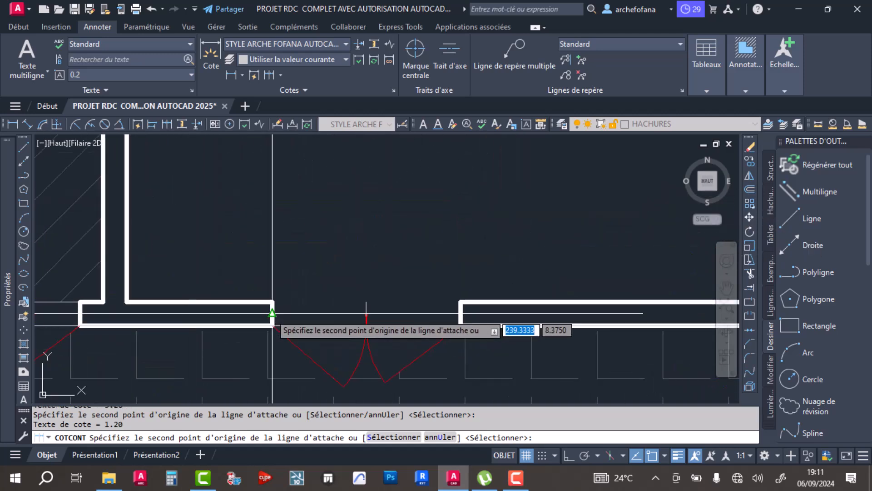
scroll(356, 314, "down", 2)
scroll(356, 314, "down", 3)
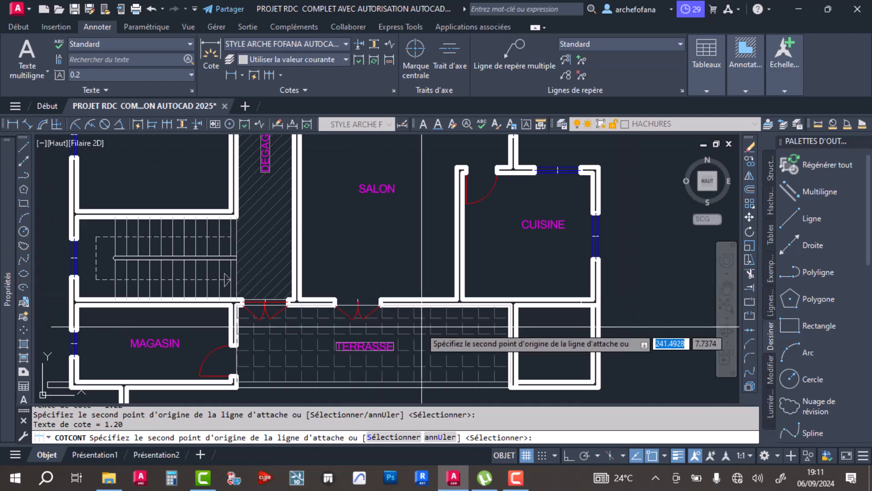
scroll(396, 307, "down", 2)
scroll(396, 308, "up", 2)
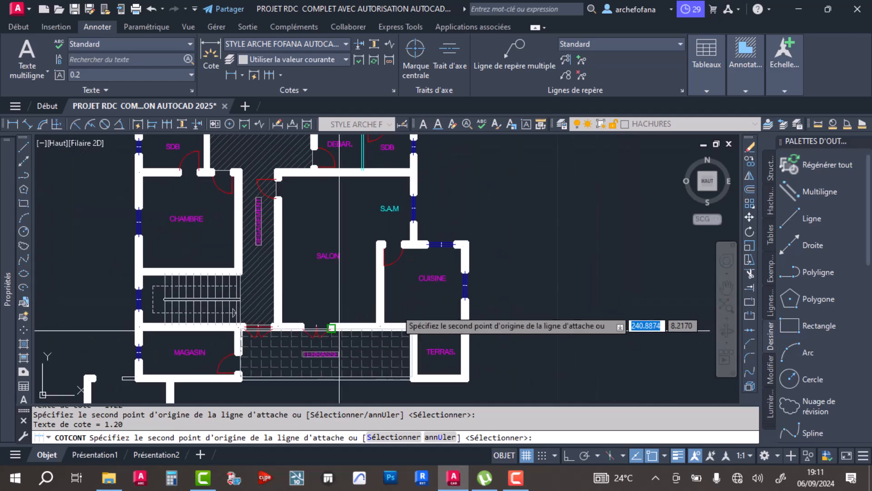
scroll(352, 343, "up", 5)
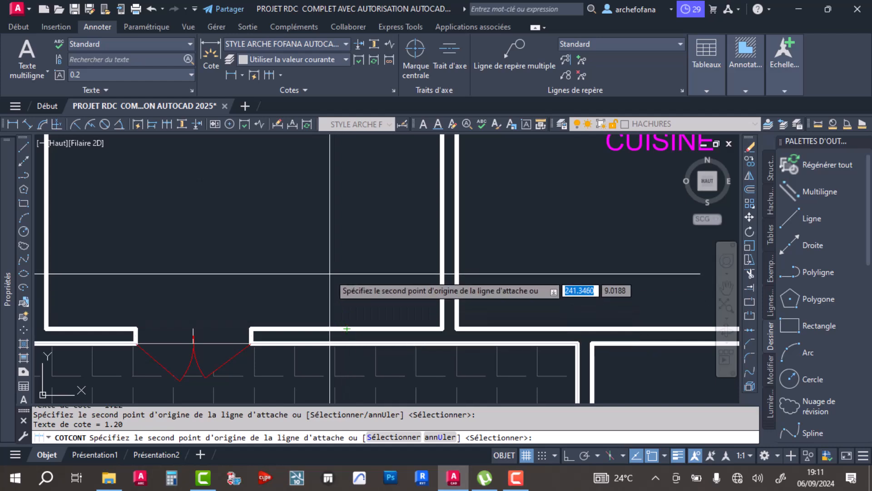
key("Return")
scroll(316, 245, "down", 5)
key("Return")
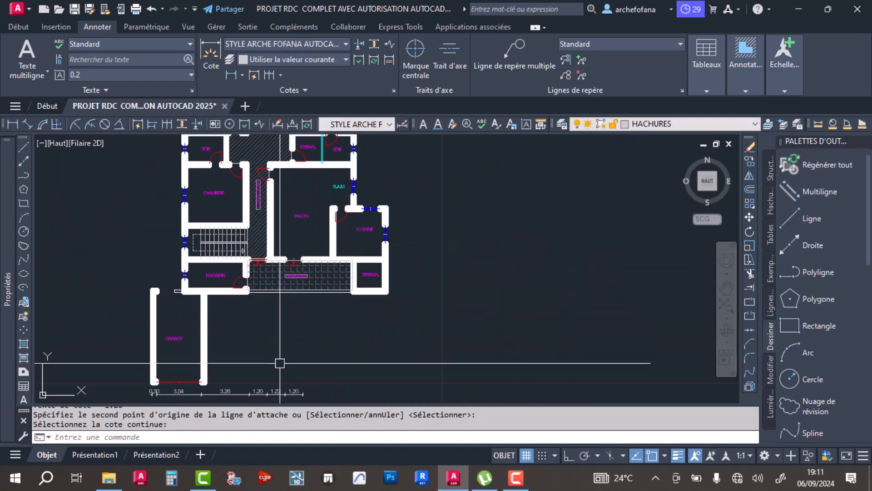
scroll(308, 346, "up", 2)
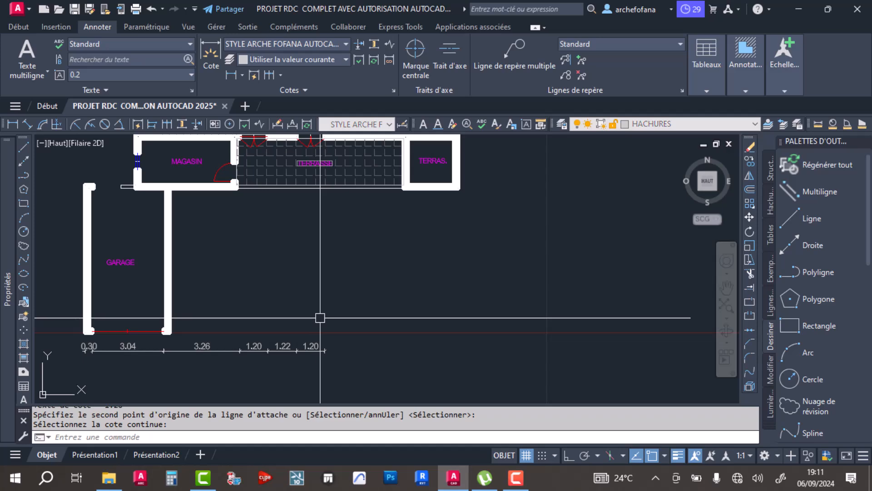
key("ctrl+s")
Copy the 1.20 window from the CHAMBRE beside the DRES./SDB block to just above the salon's terrace wall, near the kitchen partition.
middle_click_drag(287, 208, 291, 331)
middle_click_drag(332, 228, 340, 354)
scroll(358, 177, "up", 2)
left_click(322, 216)
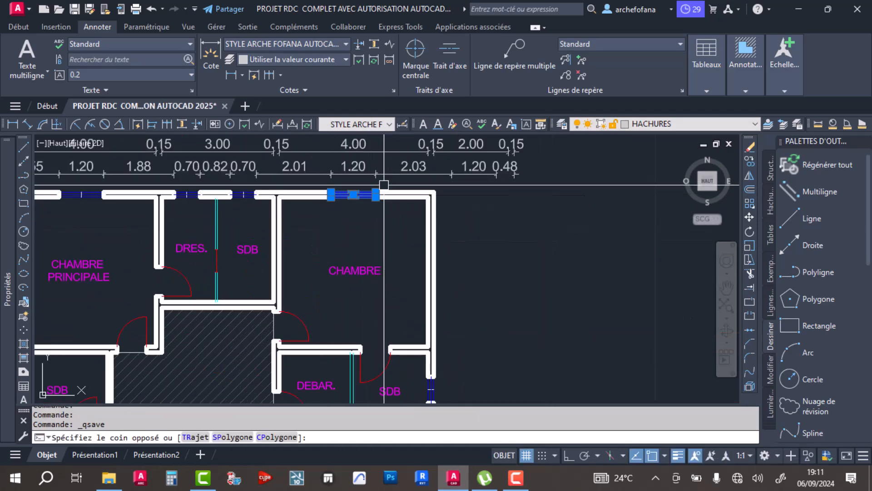
left_click(384, 185)
left_click(20, 28)
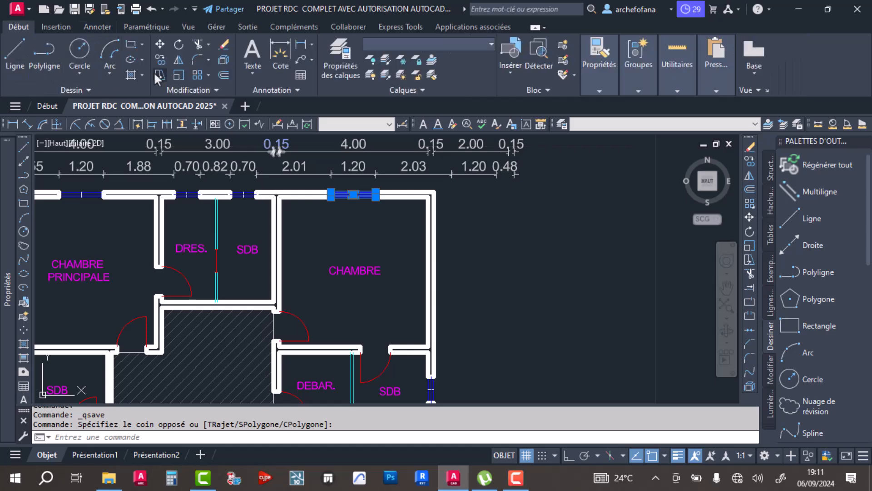
scroll(371, 189, "up", 6)
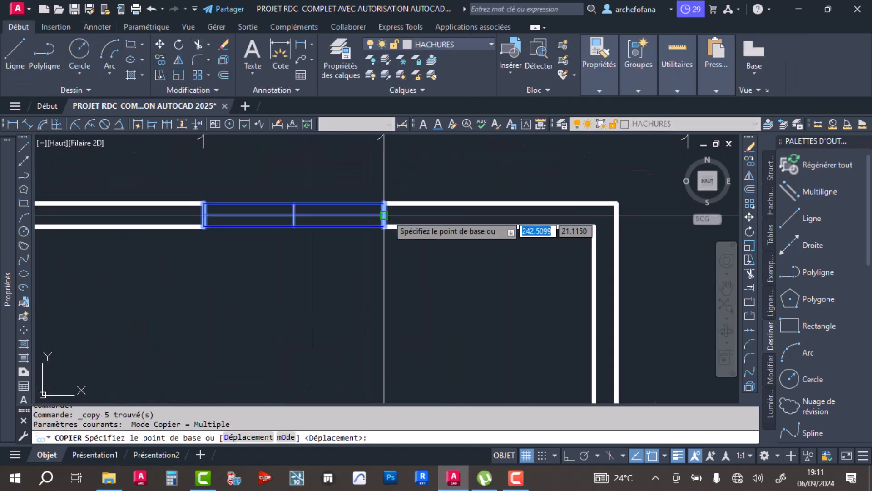
left_click(384, 215)
scroll(397, 240, "down", 6)
middle_click_drag(391, 320, 384, 190)
middle_click_drag(375, 332, 408, 156)
middle_click_drag(386, 299, 387, 203)
scroll(404, 252, "up", 6)
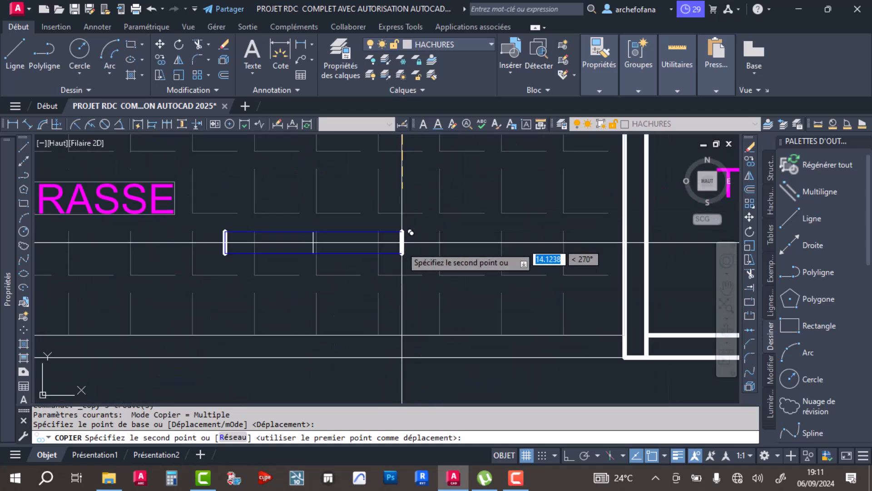
scroll(420, 277, "down", 5)
scroll(414, 236, "up", 6)
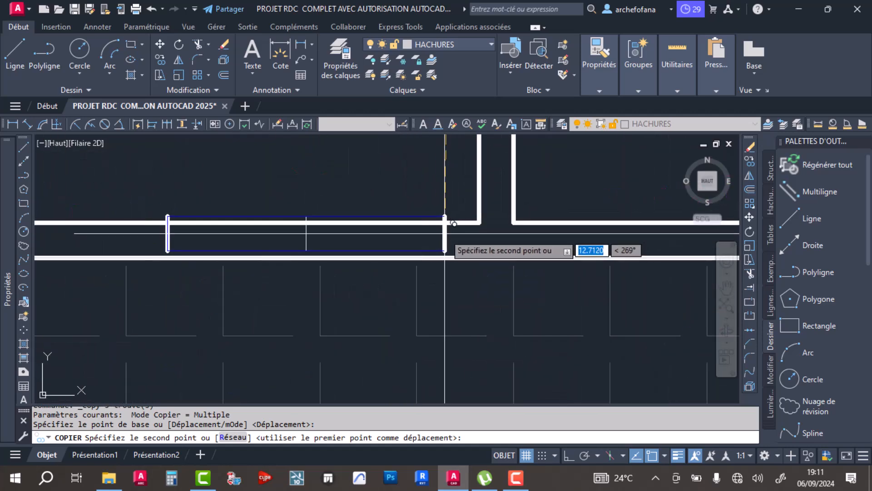
left_click(443, 190)
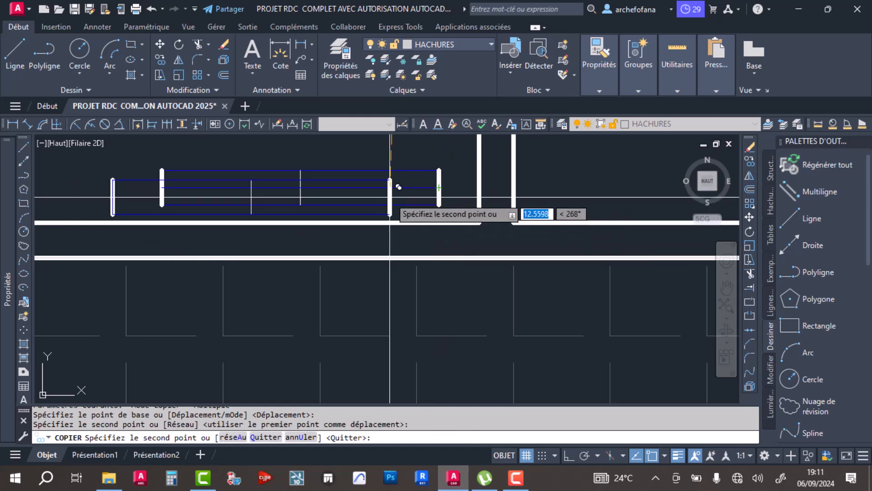
key("Return")
Move the copied window down so it fits into the thickness of the wall between the salon and the terrace.
scroll(393, 195, "down", 6)
middle_click_drag(393, 195, 384, 297)
left_click(313, 272)
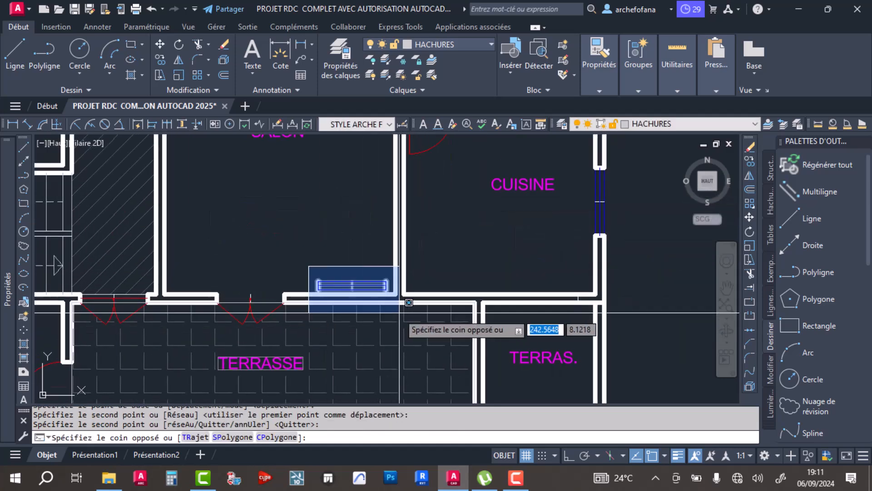
left_click(400, 313)
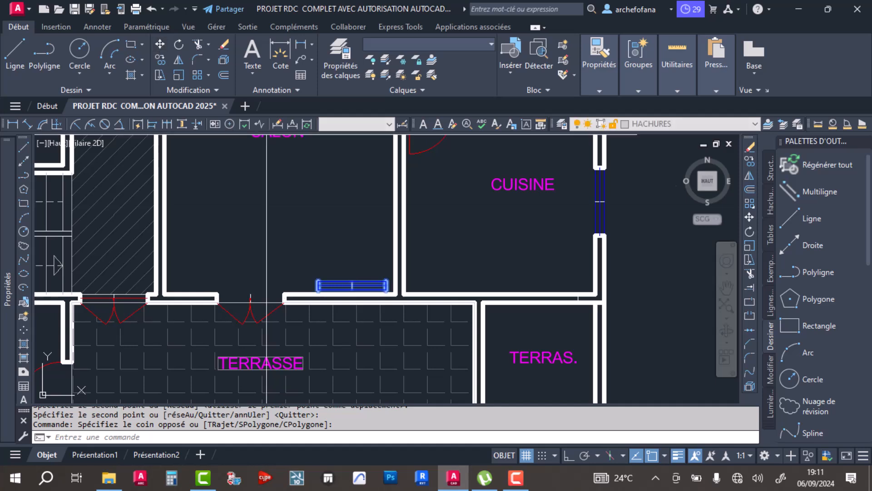
left_click(160, 44)
scroll(395, 310, "up", 6)
left_click(372, 259)
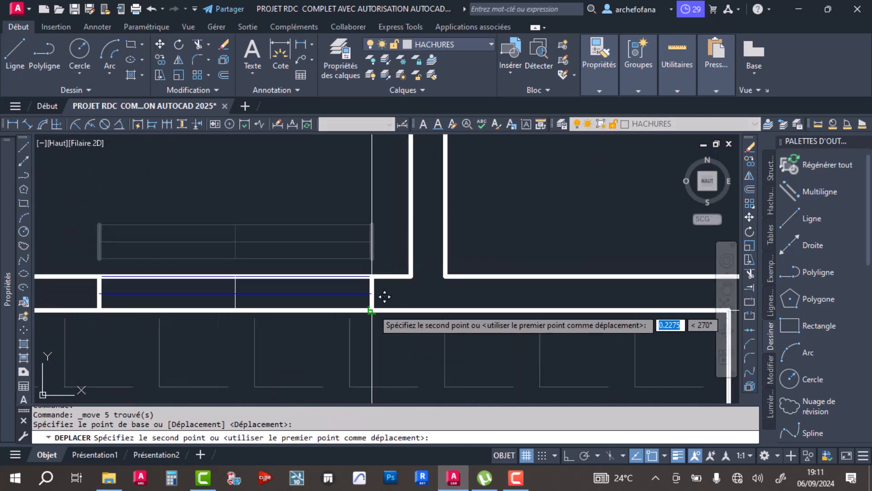
left_click(373, 308)
Shorten the inner line of the salon's terrace wall so it ends at the new window's jamb nearest the double door.
left_click(395, 276)
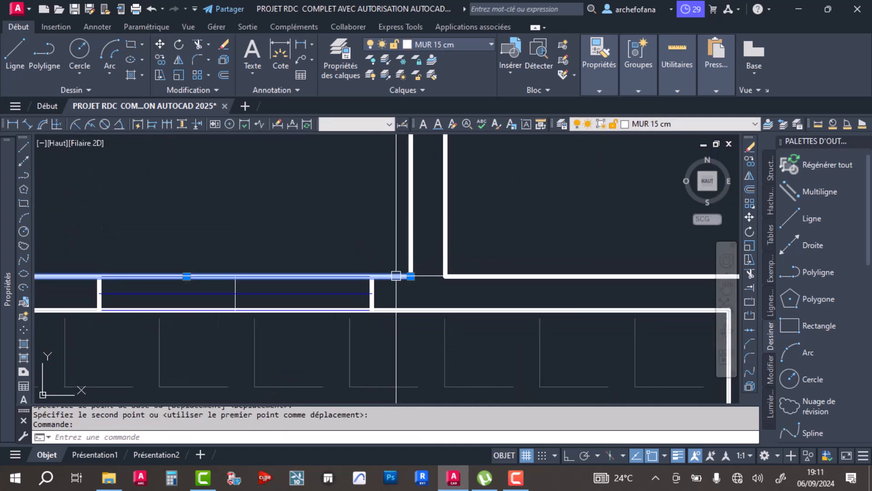
scroll(433, 248, "down", 2)
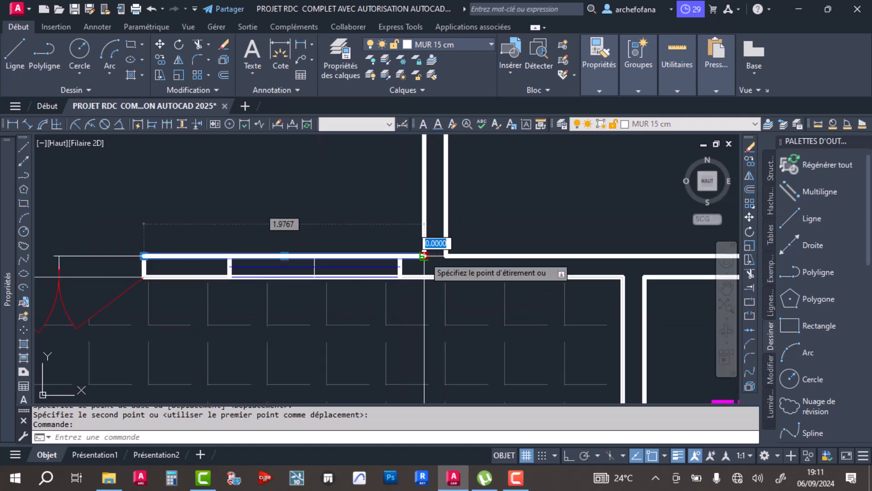
left_click(424, 255)
left_click(230, 255)
key("Escape")
key("Escape")
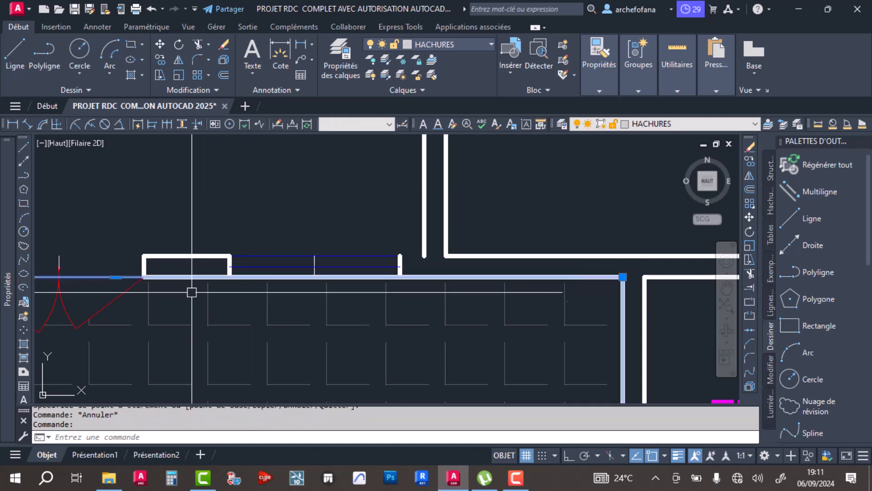
Send the terrace hatch and its boundary to the back of the draw order.
left_click(196, 262)
right_click(195, 262)
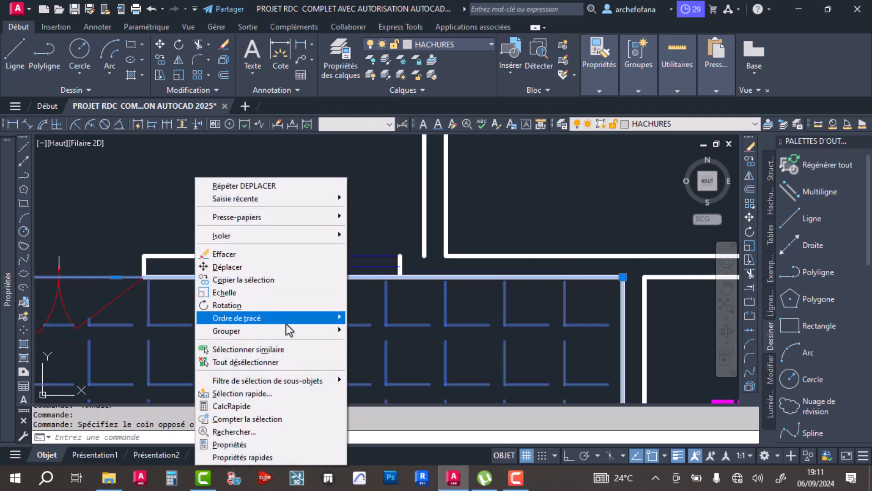
mouse_move(291, 318)
left_click(385, 334)
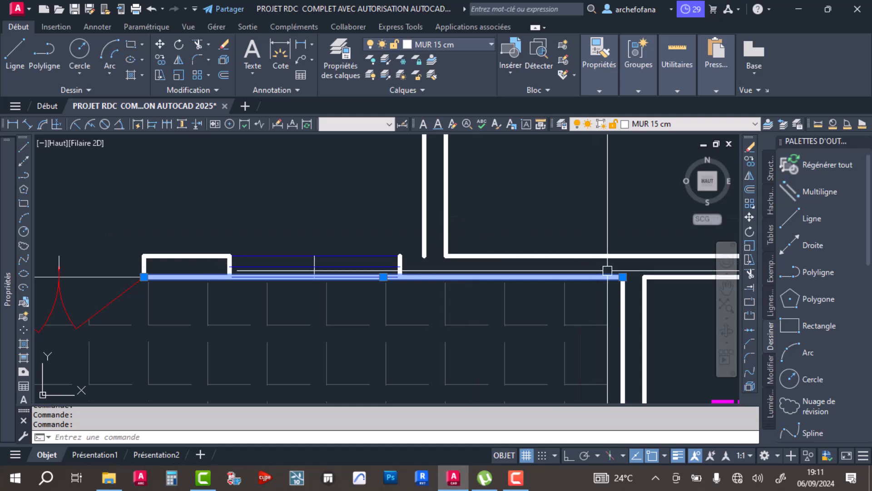
Shorten the outer line of the salon's terrace wall to the new window's jamb nearest the double door.
left_click(623, 277)
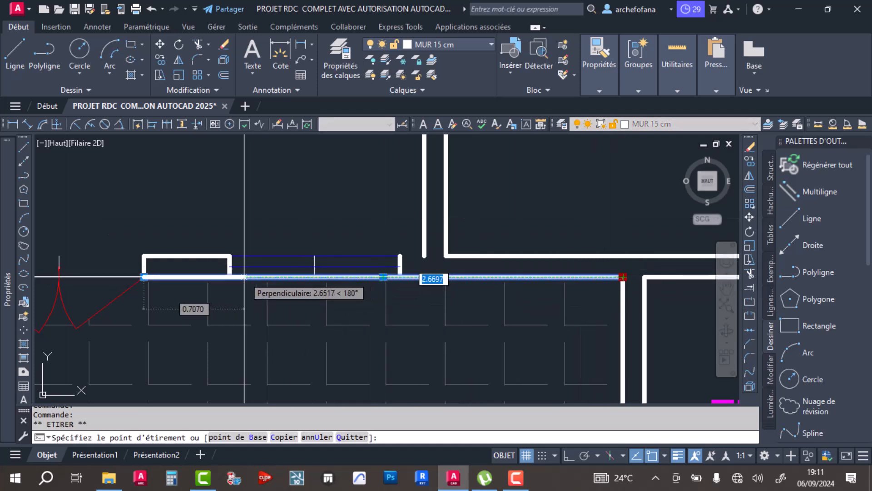
key("Escape")
key("Escape")
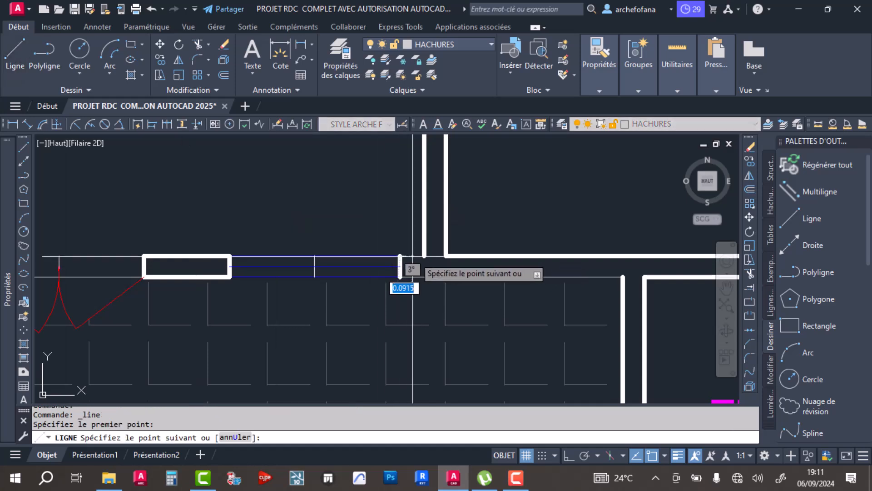
Draw two lines from the window's kitchen-side jamb, one to the salon partition corner and one to the small terrace's wall corner.
left_click(424, 256)
key("Return")
key("Return")
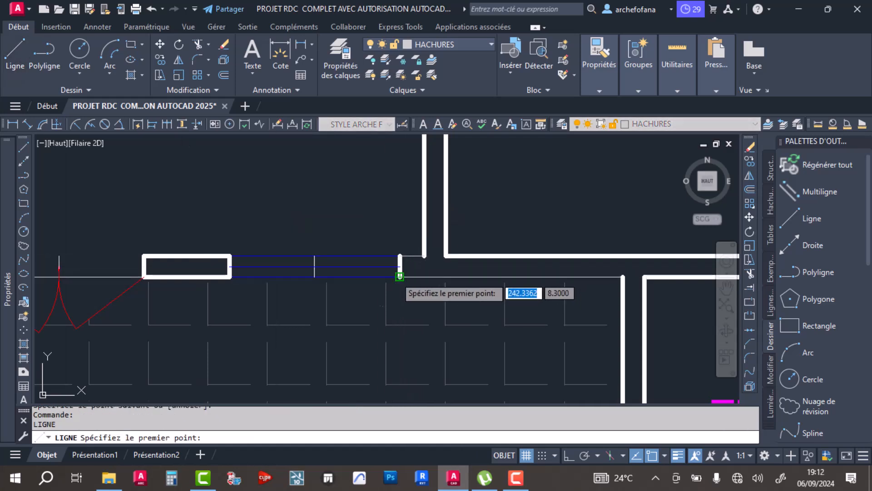
left_click(400, 277)
left_click(622, 278)
key("Return")
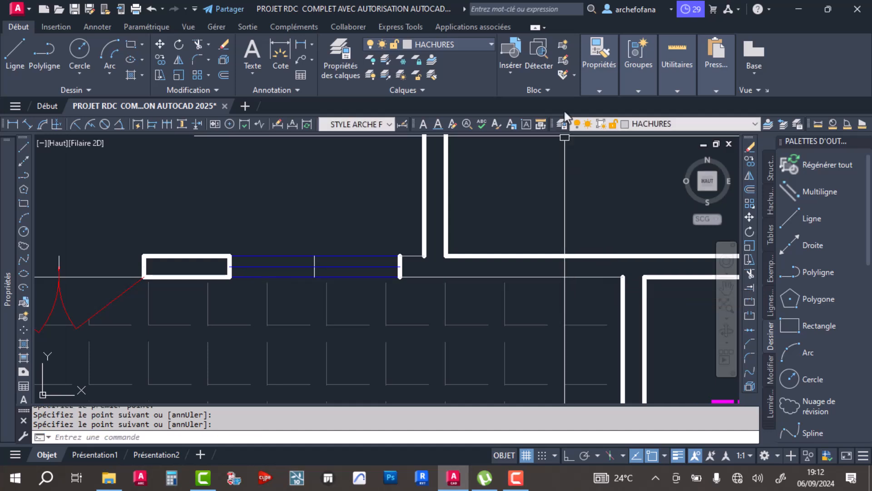
Match the properties of the salon partition's wall line onto the two newly drawn lines.
left_click(589, 83)
left_click(602, 130)
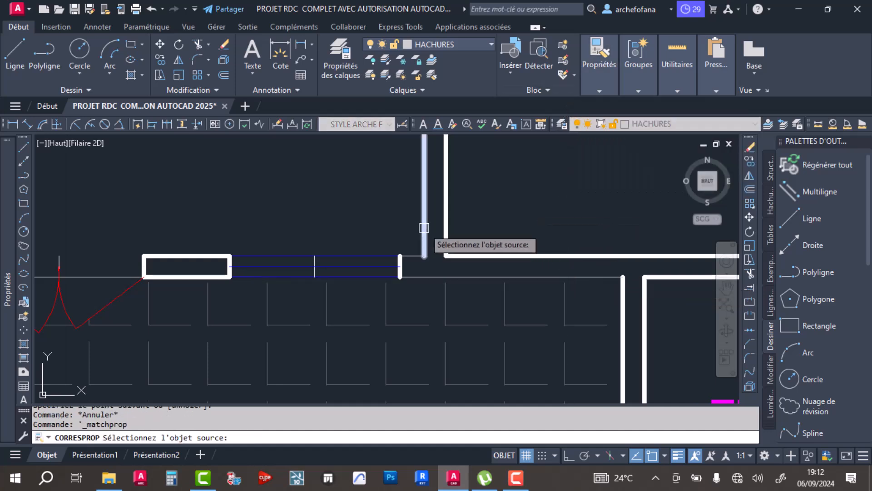
left_click(423, 244)
left_click(416, 256)
key("Return")
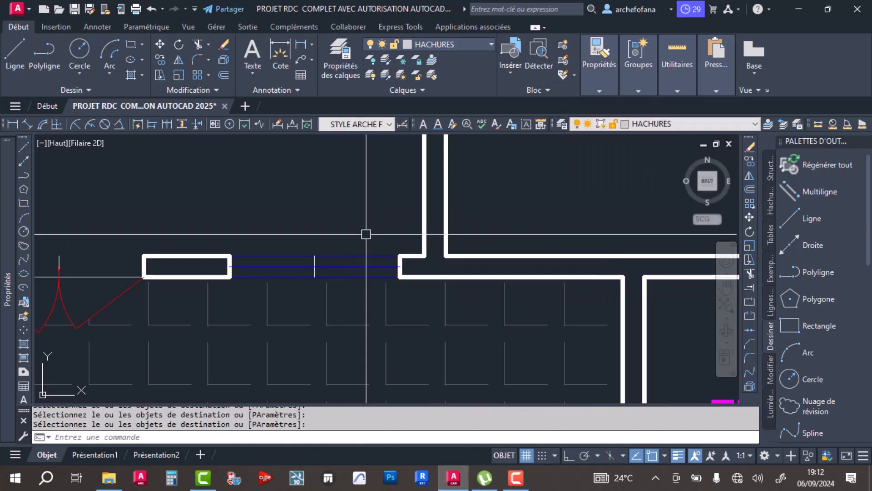
Continue the front facade dimension chain to both jambs of the new salon window and save the drawing.
scroll(352, 248, "down", 5)
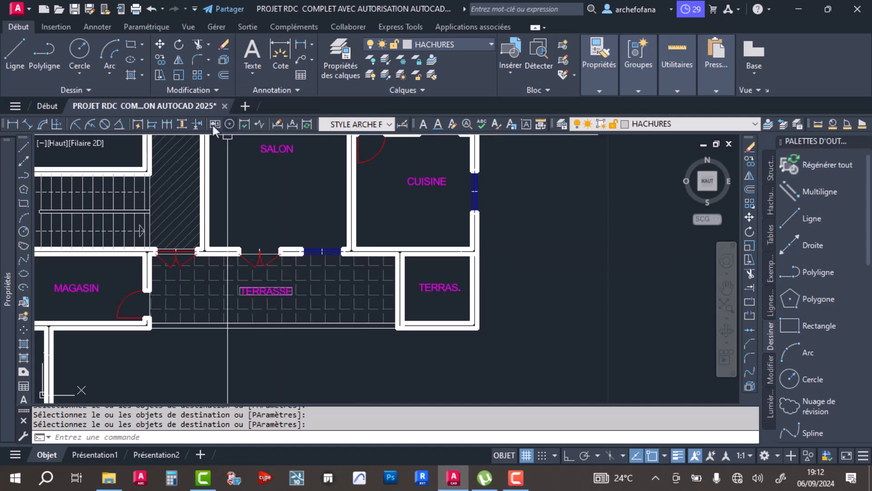
left_click(166, 124)
scroll(378, 249, "down", 5)
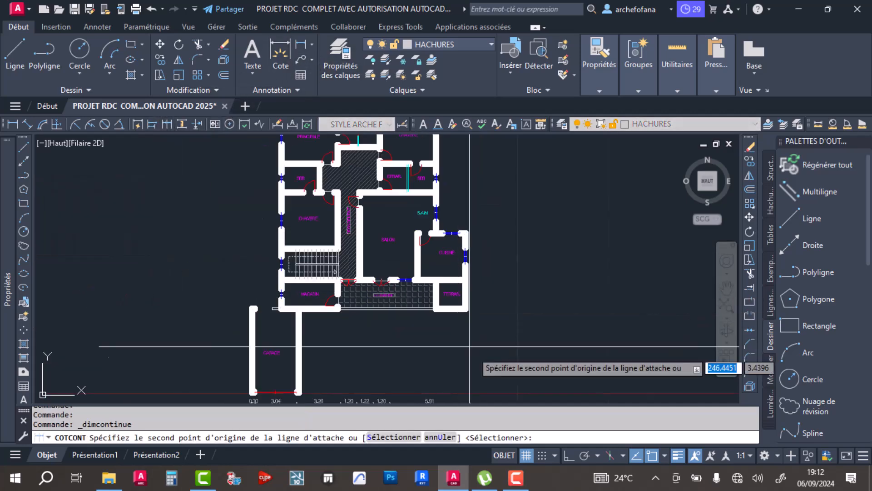
scroll(377, 190, "up", 10)
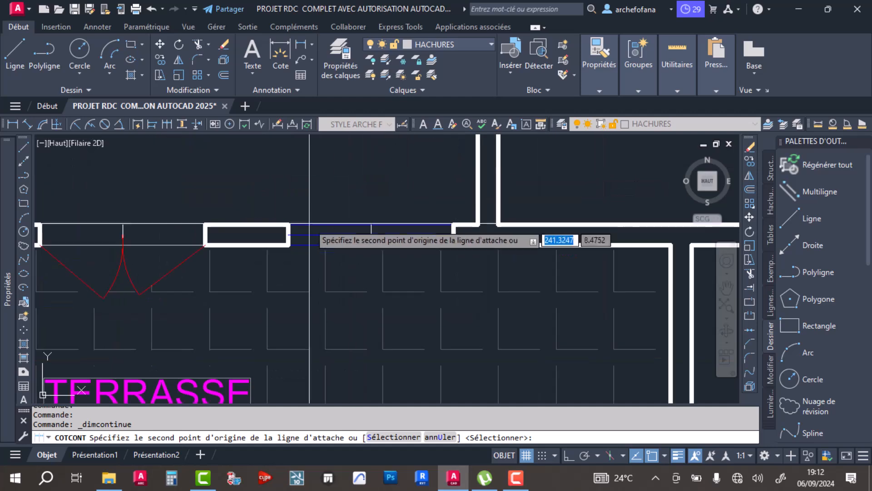
left_click(288, 224)
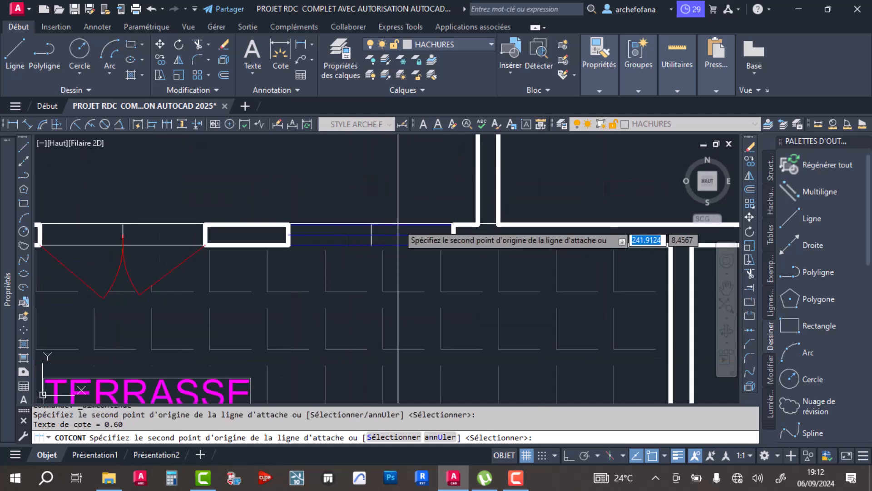
left_click(453, 224)
scroll(453, 225, "down", 5)
scroll(479, 314, "up", 4)
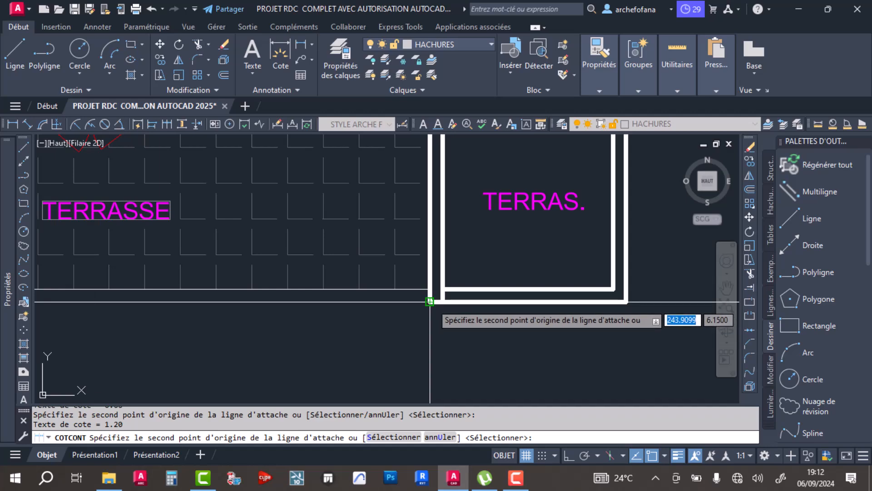
scroll(430, 301, "down", 5)
scroll(459, 283, "up", 5)
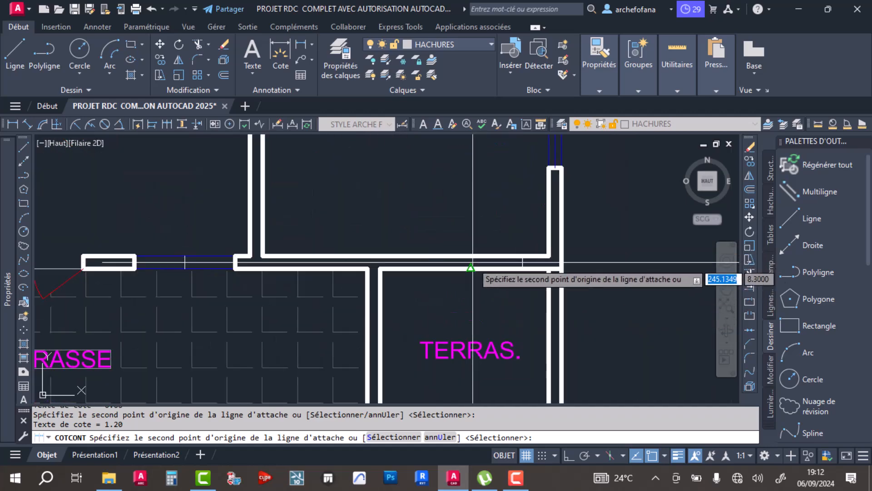
scroll(479, 259, "down", 5)
scroll(461, 291, "up", 5)
key("Escape")
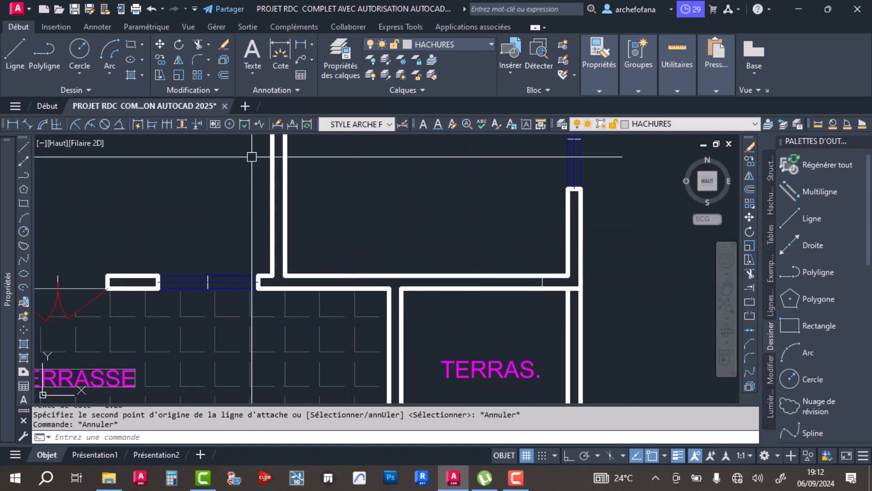
key("ctrl+s")
Copy the kitchen's door and its two jamb lines into the wall between the kitchen and the small terrace.
scroll(467, 248, "down", 5)
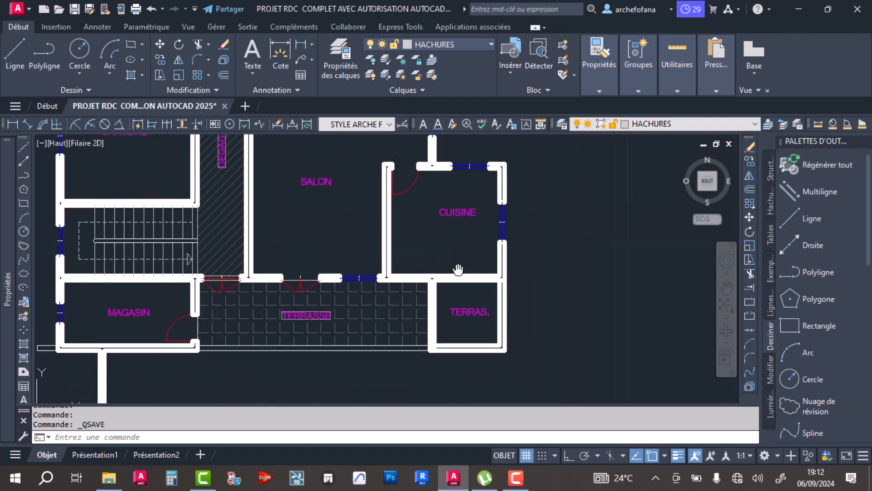
scroll(434, 222, "up", 5)
scroll(409, 214, "down", 5)
scroll(319, 252, "up", 6)
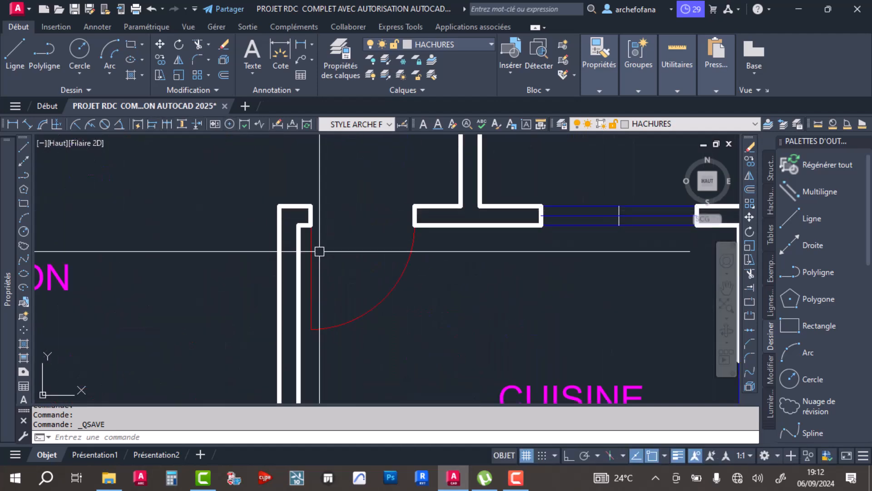
left_click(402, 189)
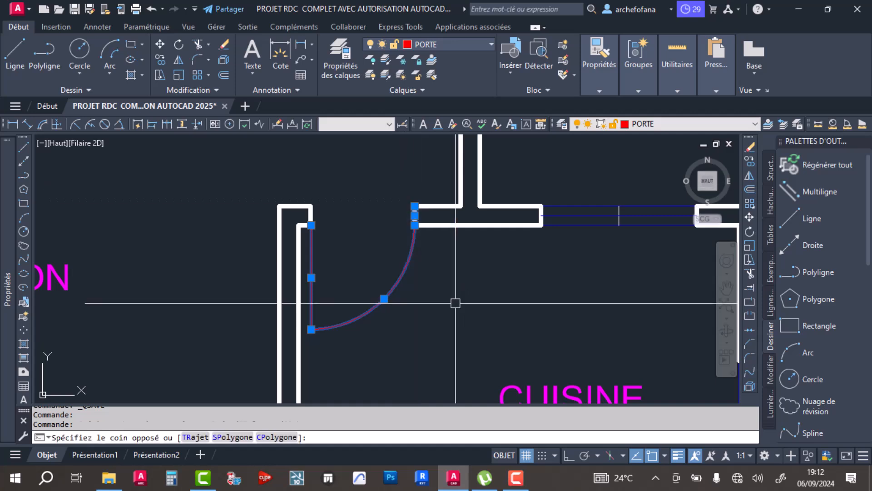
left_click(456, 304)
left_click(333, 236)
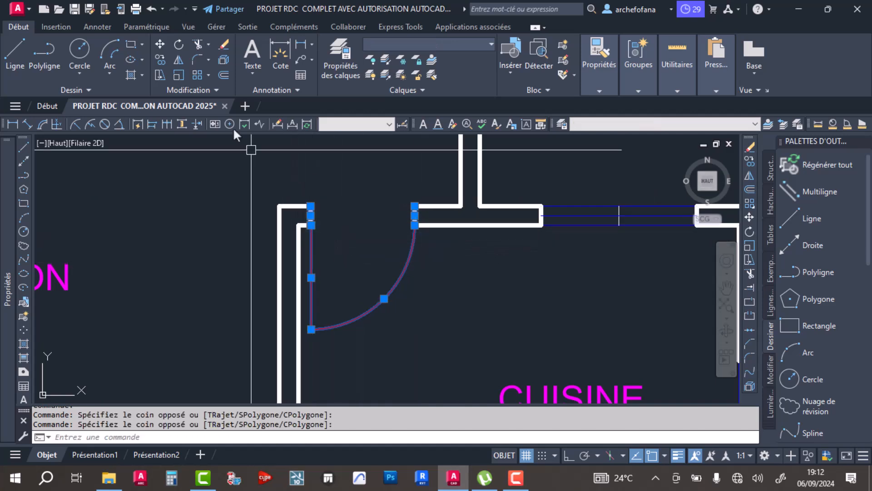
left_click(158, 60)
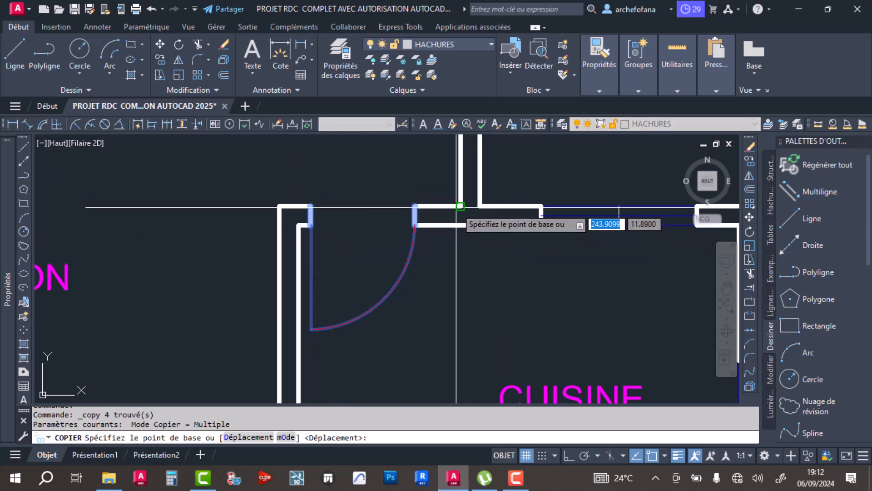
scroll(461, 205, "down", 4)
scroll(501, 344, "up", 4)
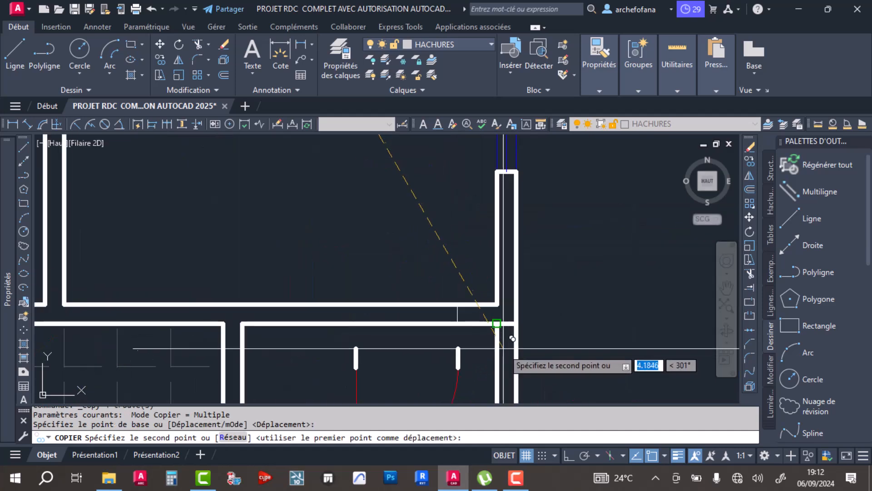
left_click(457, 304)
scroll(457, 304, "down", 2)
key("Return")
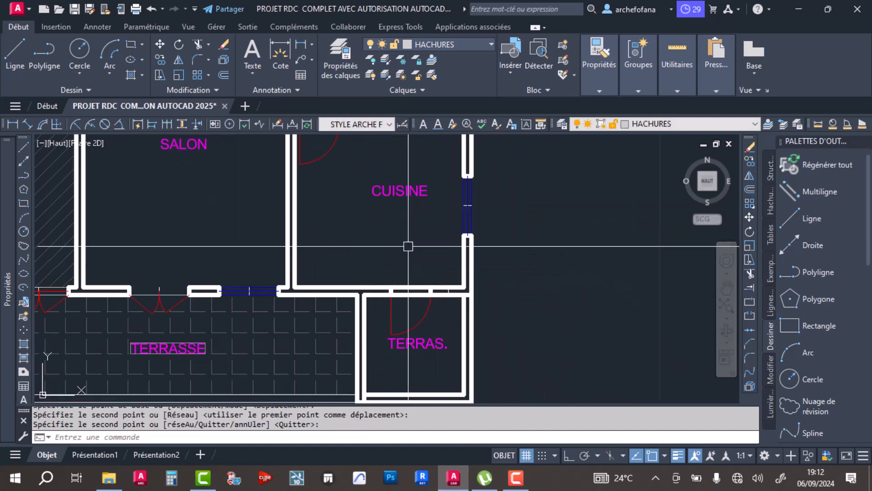
Move the copied door and jambs horizontally about 0.35 m toward the main terrace, with ortho mode on.
left_click(376, 286)
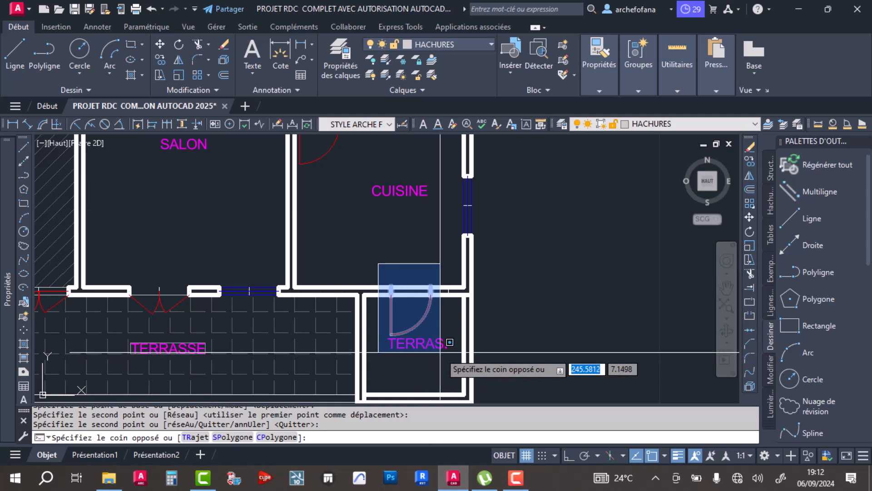
left_click(461, 359)
left_click(160, 44)
scroll(407, 288, "up", 5)
left_click(432, 211)
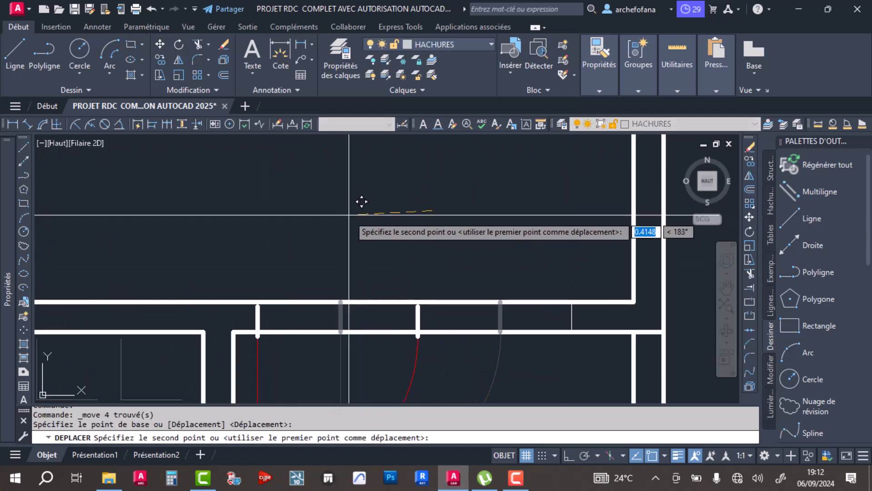
left_click(568, 464)
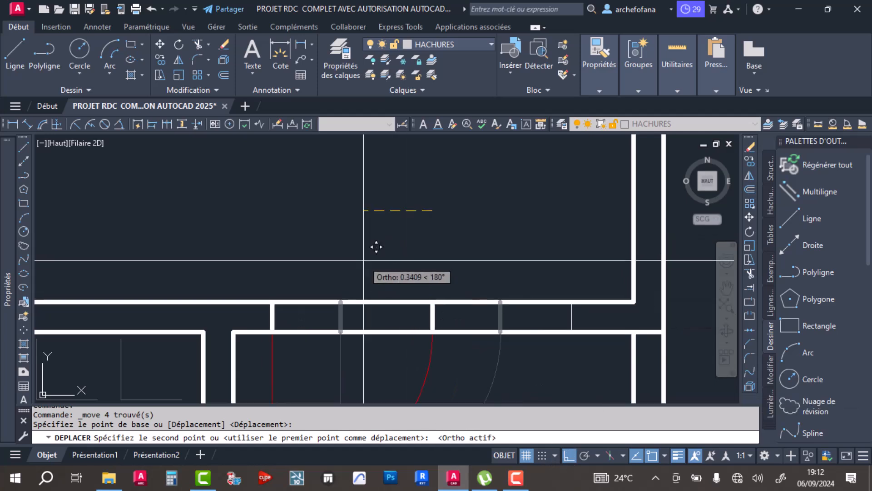
left_click(359, 211)
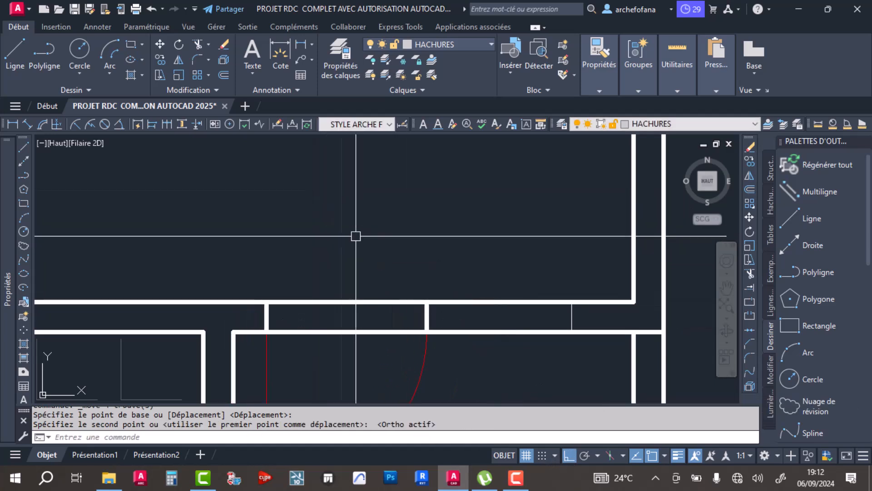
Trim both wall lines across the new door opening and erase the stray short line inside the wall beside it.
middle_click_drag(353, 241, 313, 162)
left_click(199, 45)
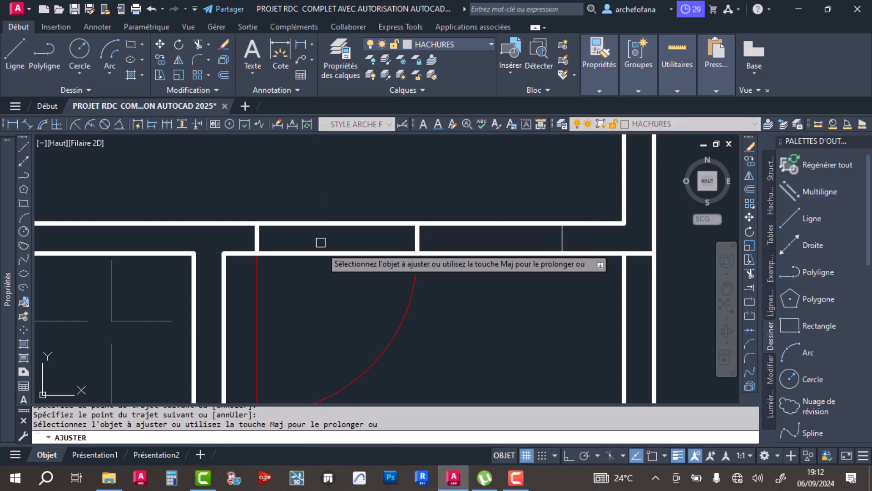
left_click(330, 300)
left_click(308, 176)
key("Return")
left_click(518, 179)
left_click(590, 331)
key("Delete")
scroll(519, 332, "down", 3)
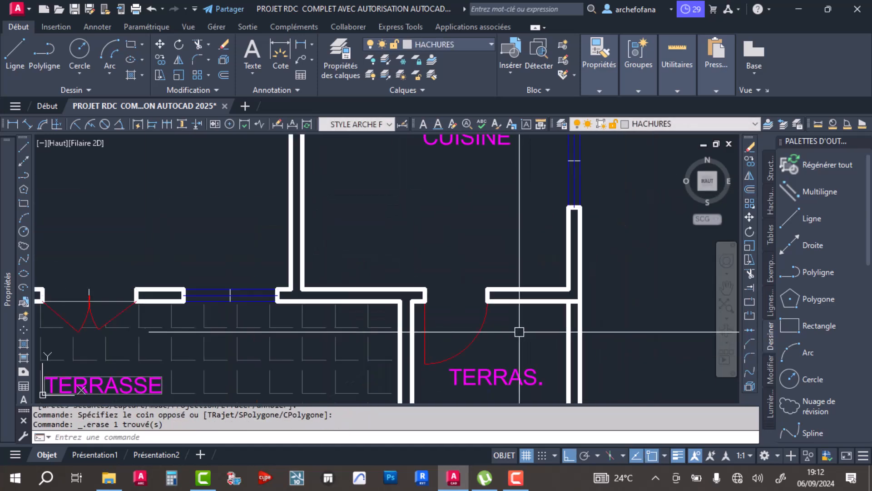
Move the small terrace's door and jambs about 0.06 m closer to the main terrace.
scroll(417, 281, "up", 2)
left_click(414, 261)
middle_click_drag(489, 365, 442, 279)
left_click(509, 327)
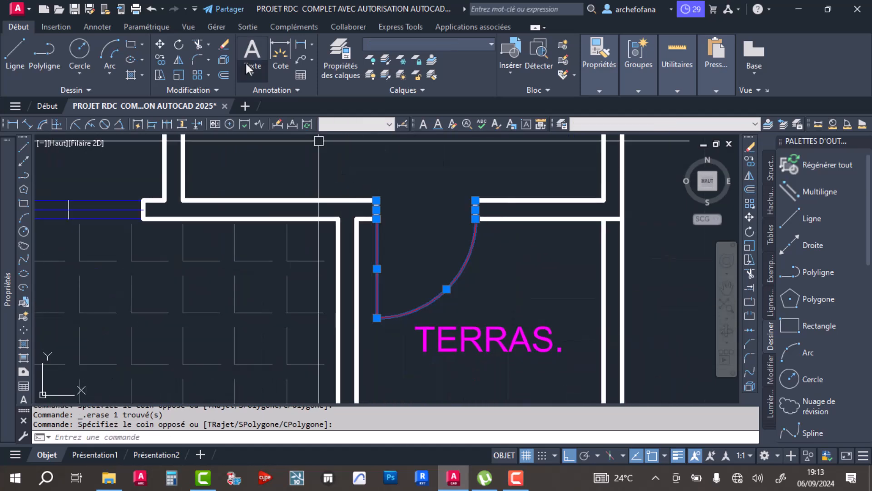
left_click(521, 274)
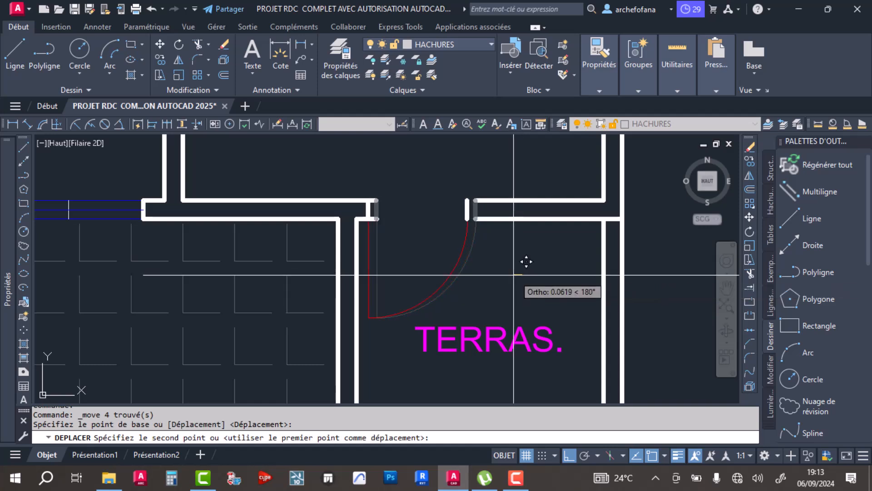
left_click(513, 274)
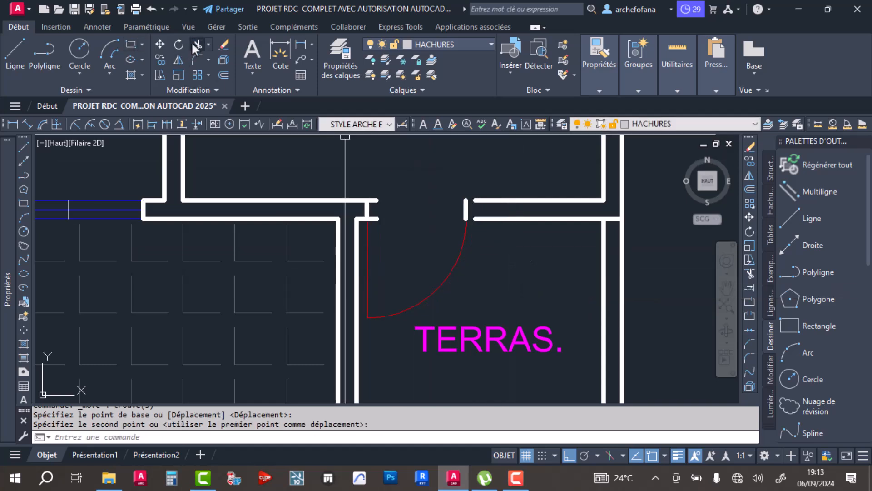
Fillet both wall lines with the hinge-side door jamb at radius 0 to close the wall end nearest the main terrace.
left_click(197, 60)
scroll(381, 202, "up", 6)
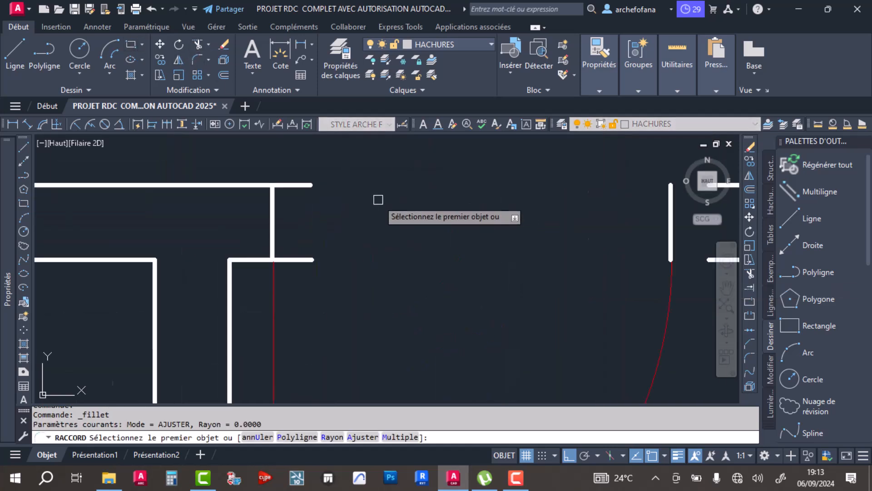
left_click(269, 187)
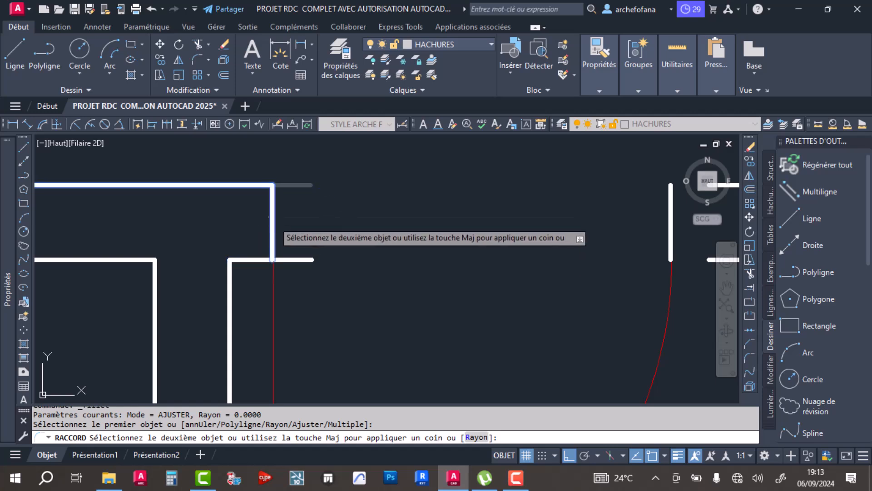
left_click(274, 221)
key("Return")
left_click(251, 258)
left_click(271, 225)
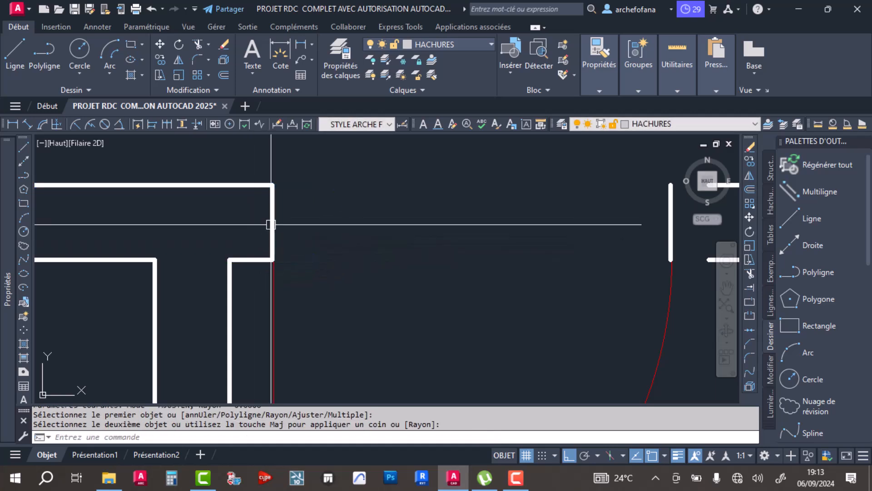
Fillet both wall lines with the opposite door jamb at radius 0, and save the drawing.
scroll(271, 224, "down", 6)
key("Return")
left_click(422, 235)
left_click(365, 223)
key("Return")
scroll(384, 234, "up", 5)
left_click(380, 234)
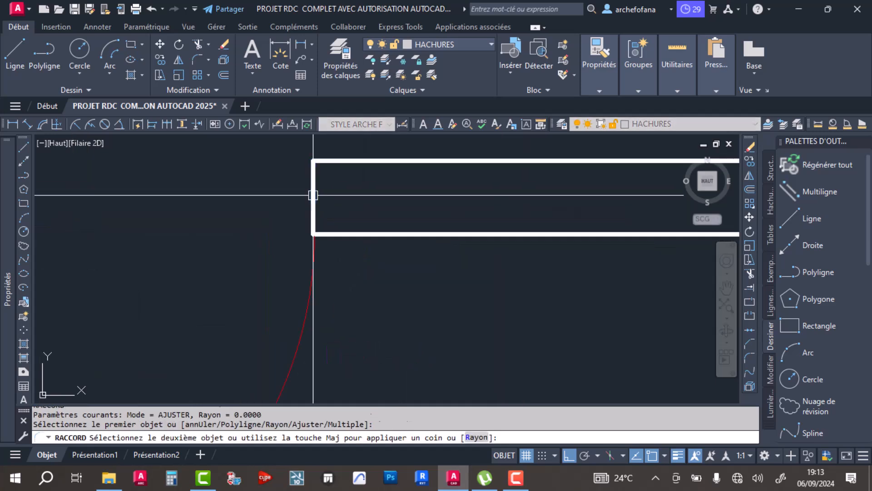
left_click(313, 195)
scroll(359, 211, "down", 8)
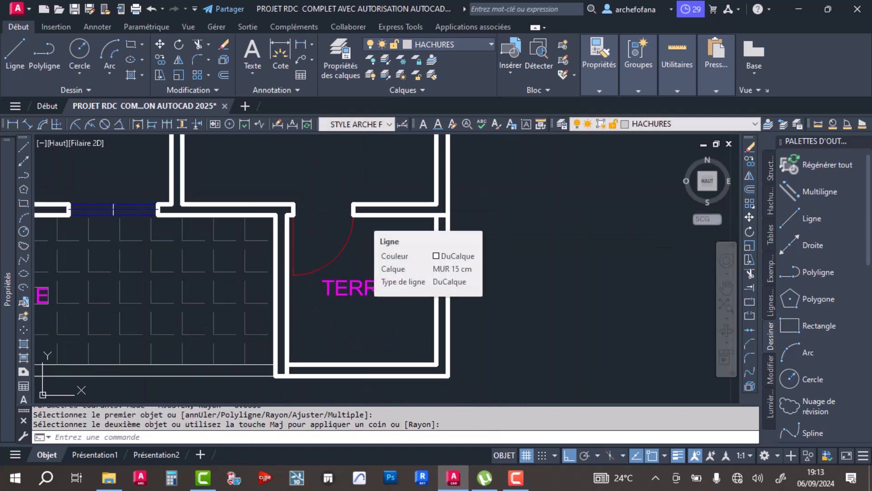
key("ctrl+s")
Put the four outer wall lines along the small terrace's two open sides on layer 0 and save the drawing.
middle_click_drag(327, 320, 352, 241)
left_click(516, 255)
left_click(468, 294)
scroll(479, 248, "down", 3)
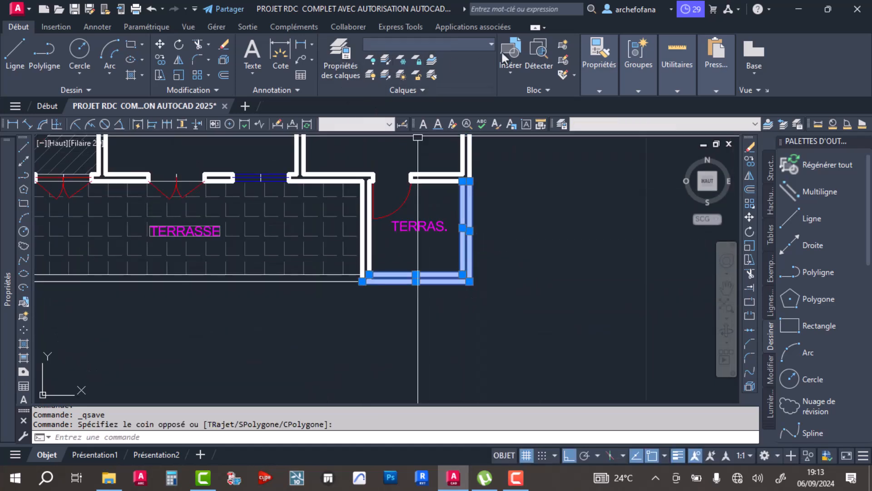
left_click(471, 42)
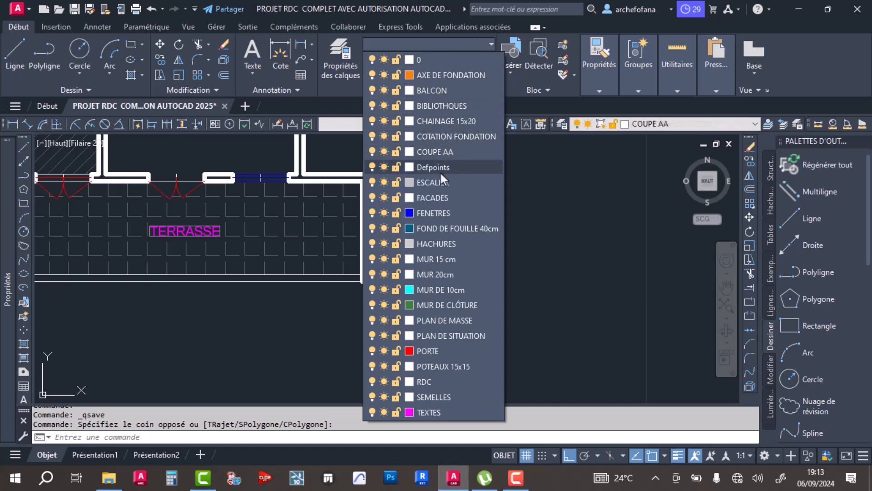
left_click(446, 60)
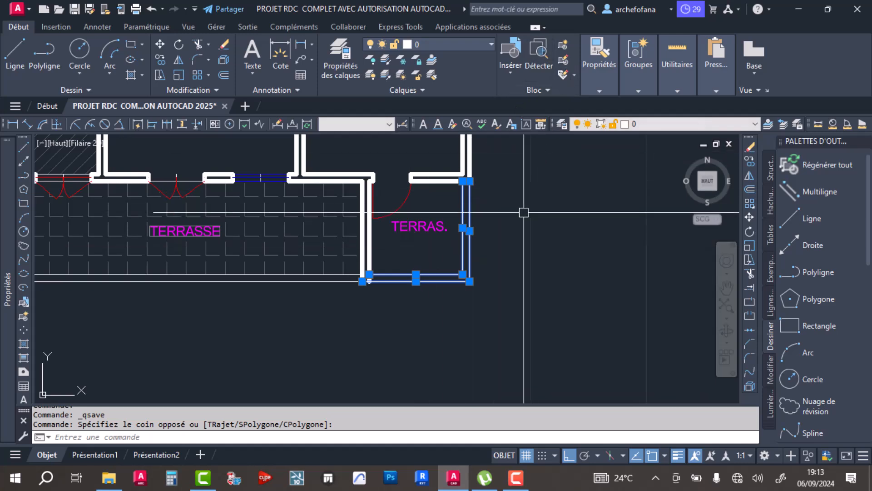
key("Escape")
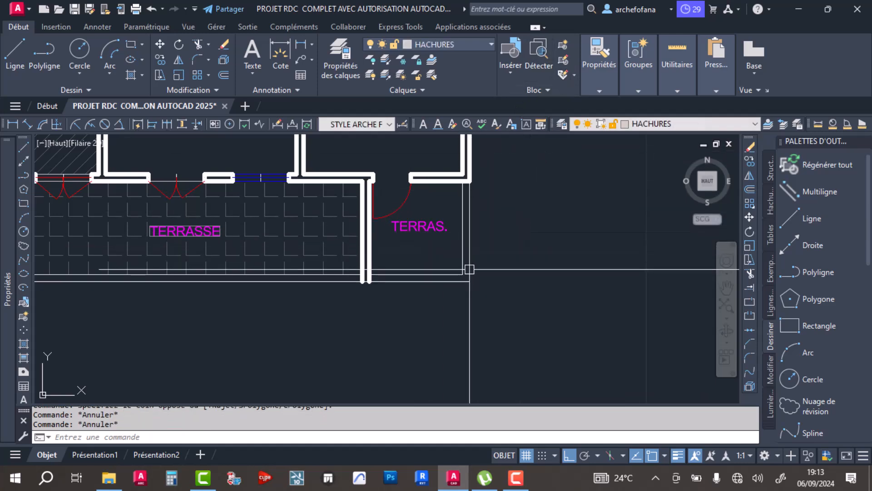
key("ctrl+s")
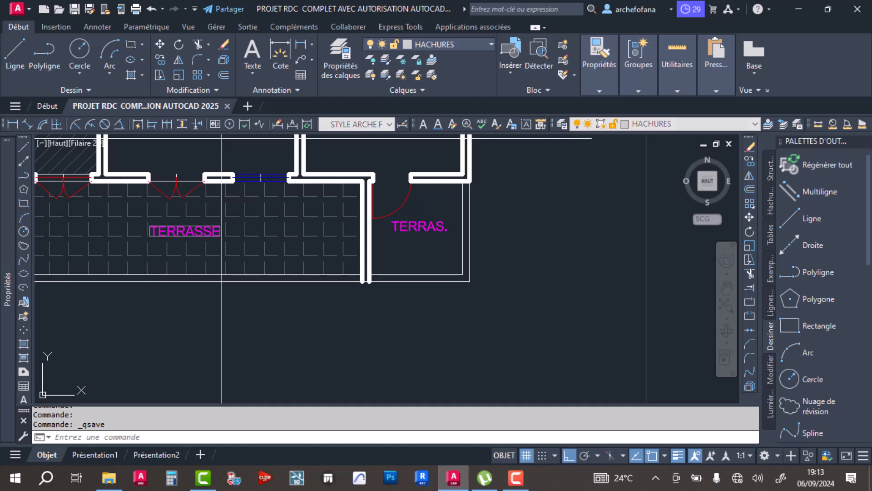
Draw a rectangle filling the small terrace's outer corner, from the inner to the outer intersection of its edge lines.
left_click(131, 44)
scroll(418, 258, "up", 4)
left_click(418, 258)
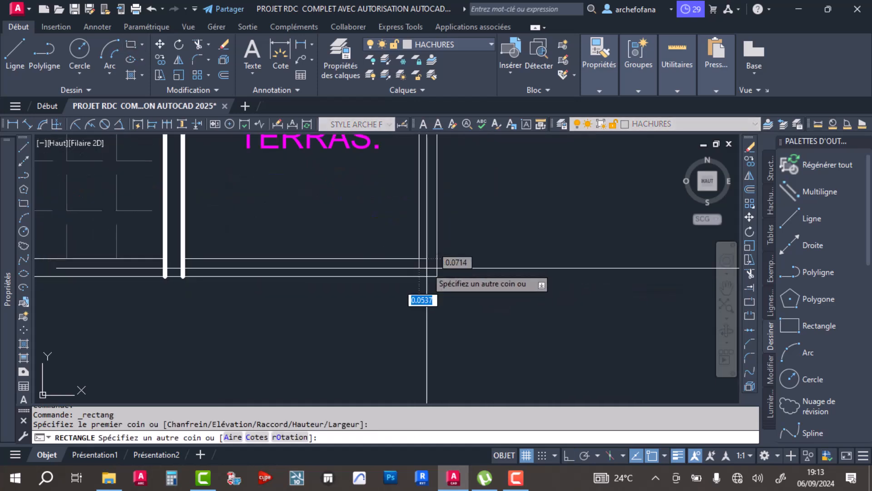
left_click(438, 276)
key("Return")
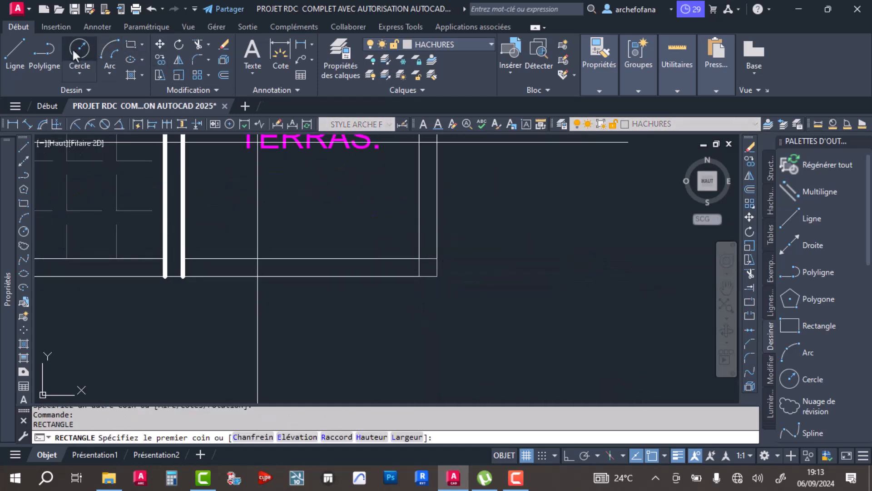
Draw a diagonal line across the small terrace's corner square, from its upper outer corner to the opposite lower corner.
left_click(15, 50)
scroll(420, 277, "up", 3)
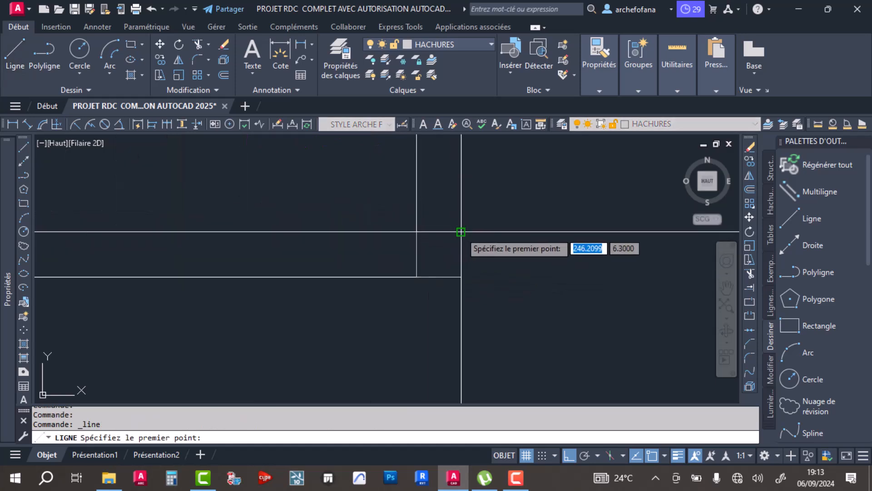
left_click(460, 232)
left_click(416, 276)
key("Return")
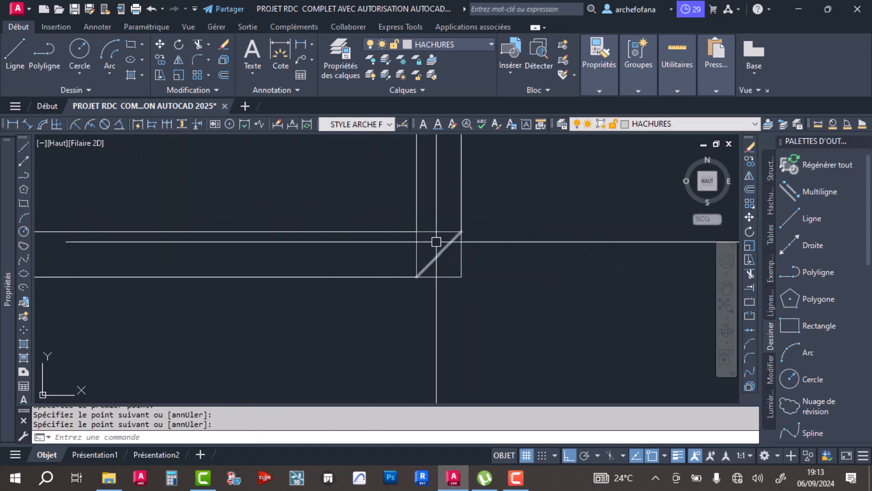
Draw a circle centred on the diagonal's midpoint and touching the edges of the corner square.
left_click(83, 49)
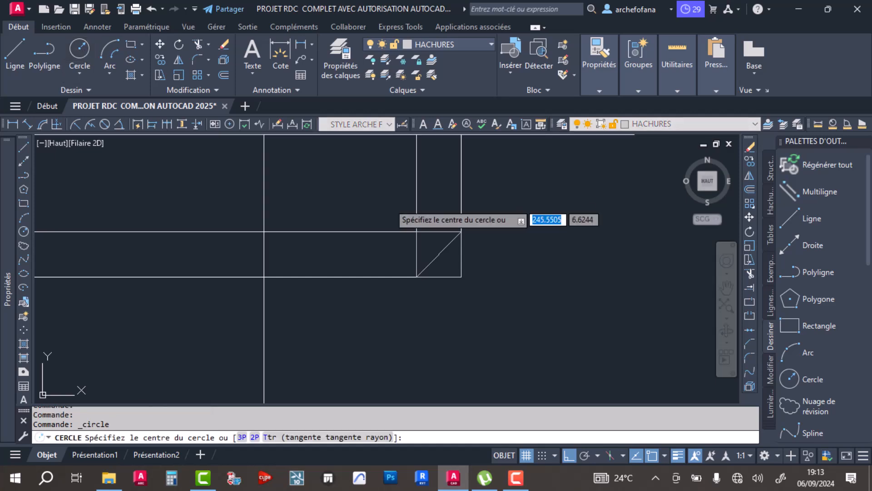
left_click(439, 254)
left_click(439, 232)
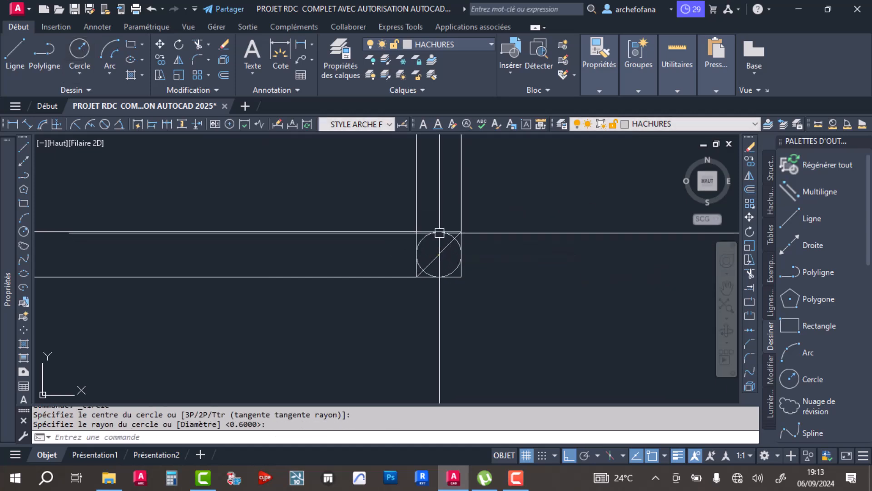
Offset the column circle outward by 0.075.
scroll(464, 240, "up", 4)
left_click(223, 74)
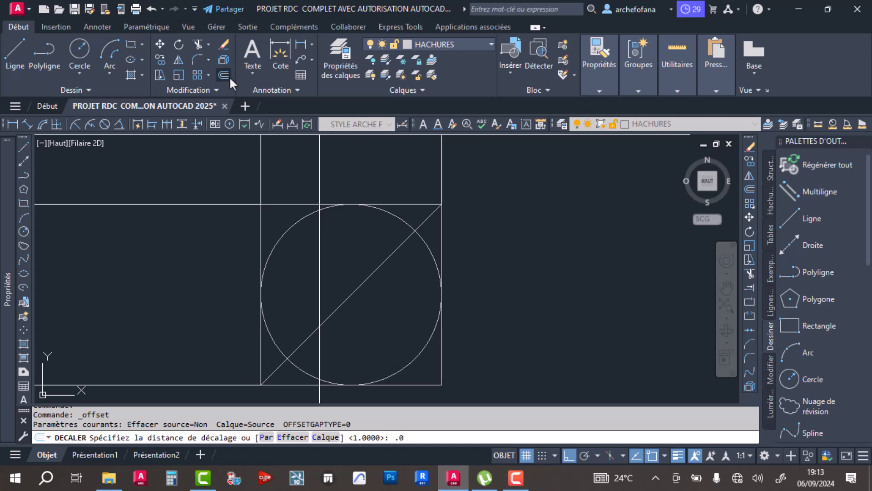
type(".075")
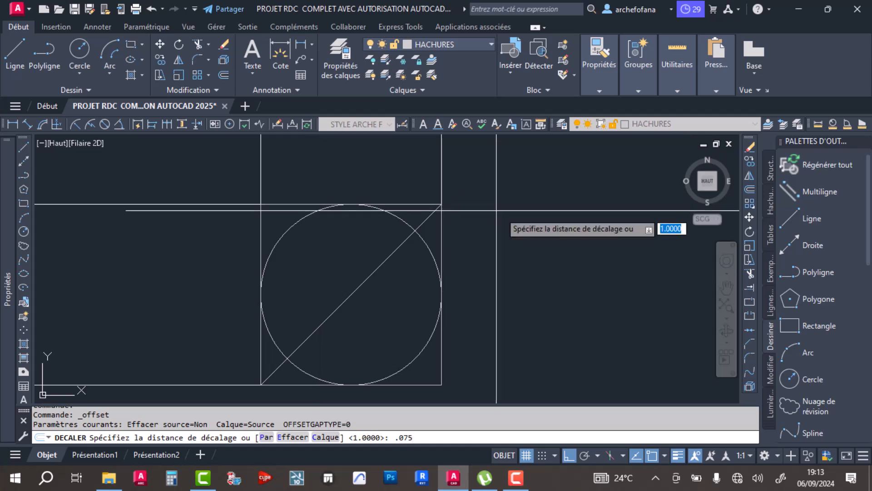
key("Return")
left_click(428, 249)
left_click(541, 248)
scroll(510, 215, "down", 8)
key("Return")
scroll(501, 236, "down", 5)
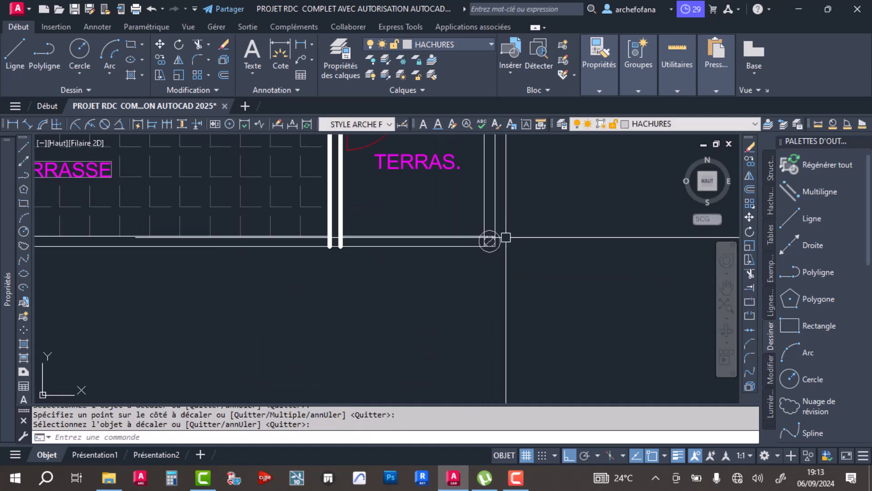
Put both column circles on layer POTEAUX 15x15 and set their colour to purple 169,83,160.
scroll(508, 238, "up", 5)
left_click(509, 230)
left_click(470, 243)
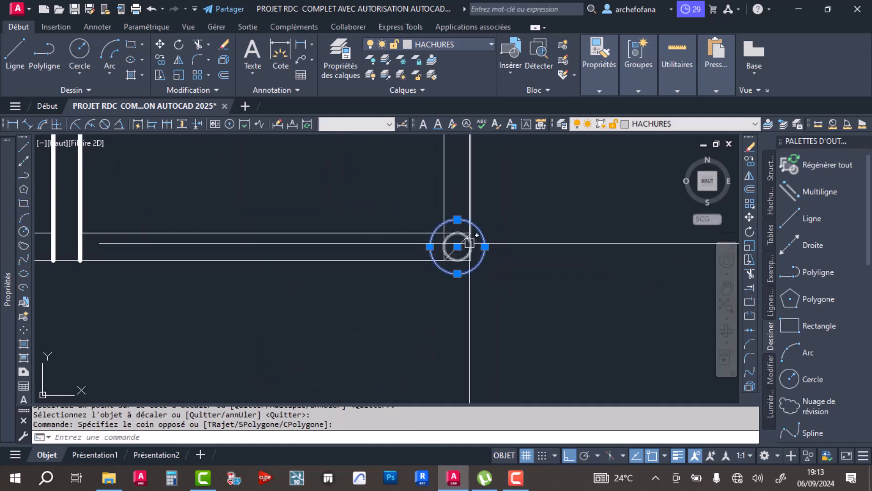
left_click(440, 40)
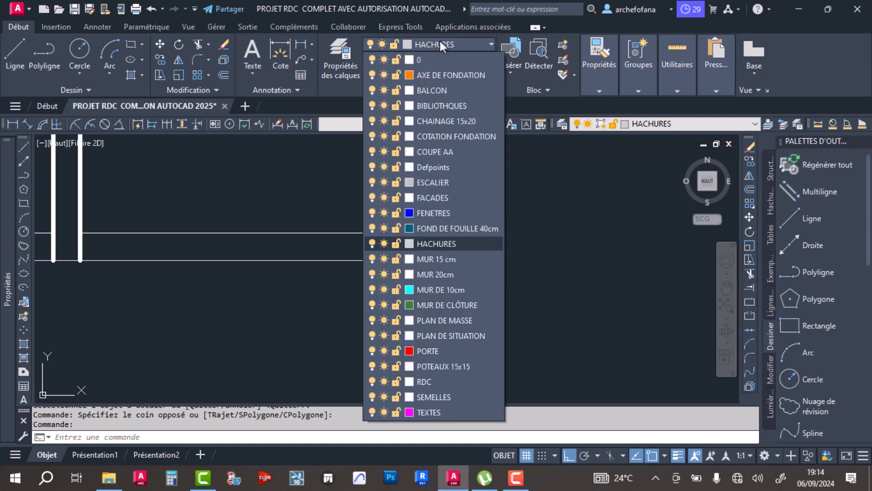
left_click(434, 366)
left_click(607, 85)
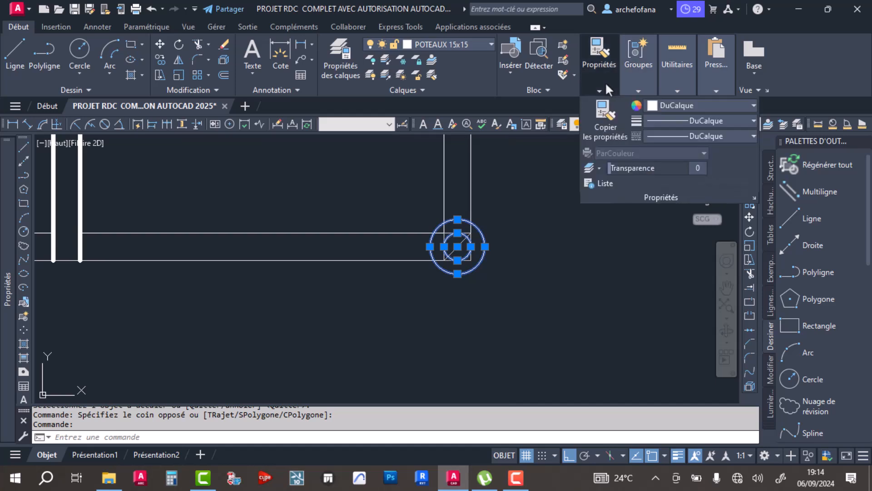
left_click(680, 105)
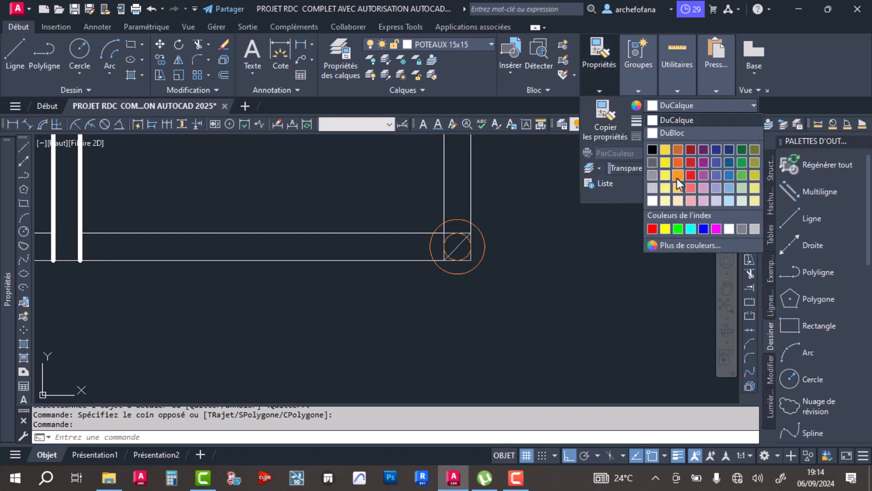
left_click(707, 171)
key("Escape")
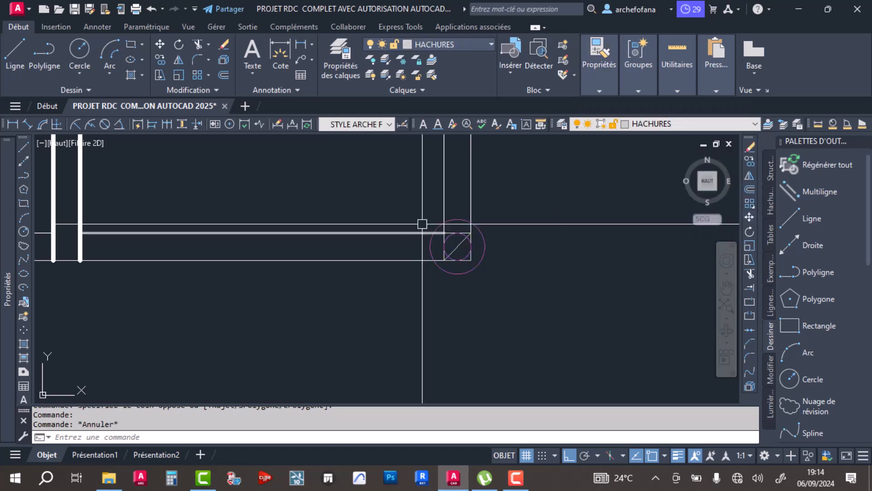
Set the lineweight of both column circles to 0.30 mm and save the drawing.
left_click(488, 245)
left_click(461, 258)
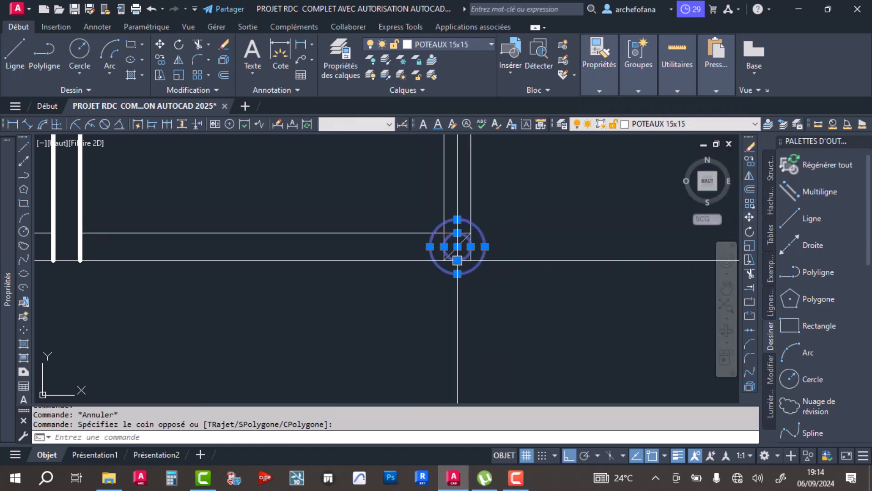
left_click(459, 260)
left_click(595, 85)
left_click(682, 121)
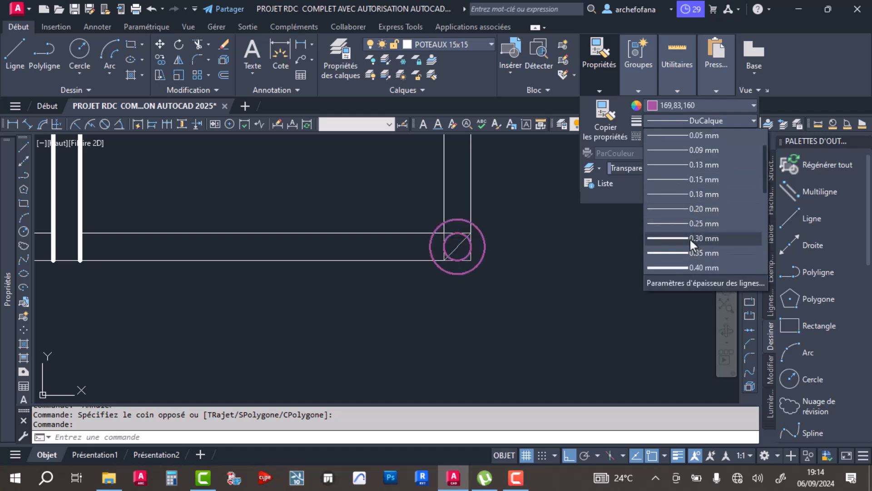
left_click(689, 238)
key("Escape")
key("Escape")
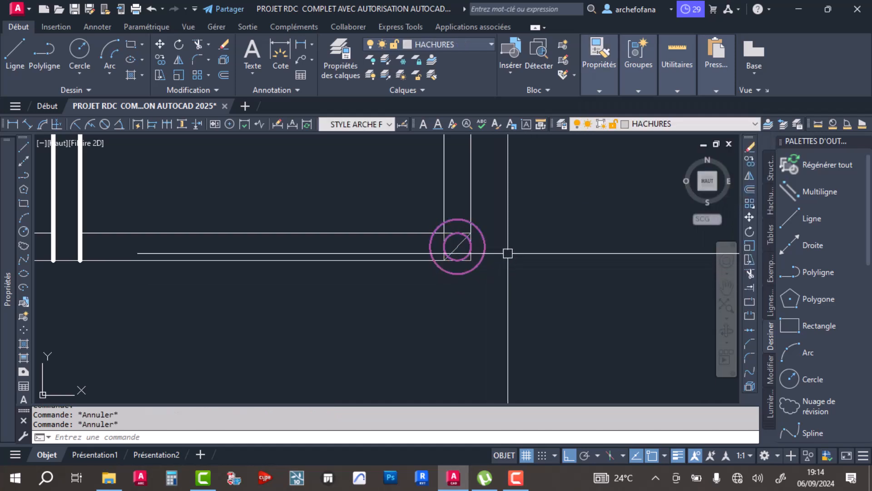
scroll(508, 253, "down", 4)
scroll(368, 236, "up", 4)
key("ctrl+s")
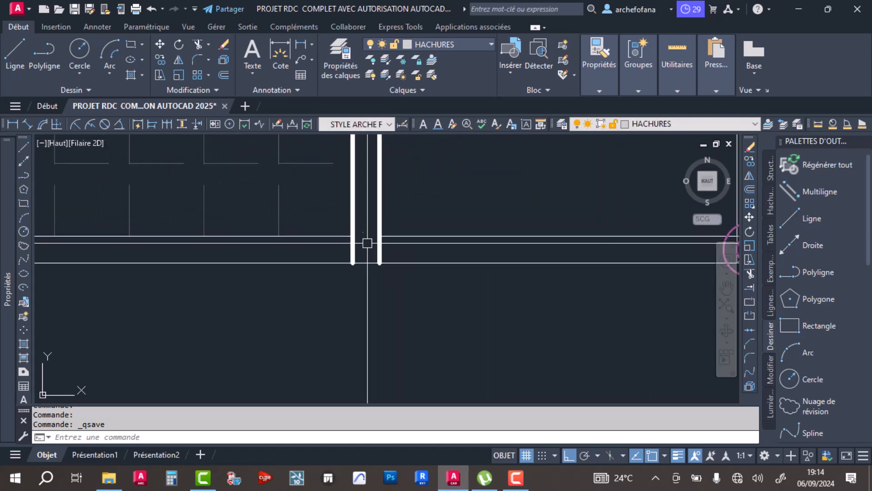
Trim the terrace edge lines where they cross the end of the wall between the two terraces.
left_click(197, 43)
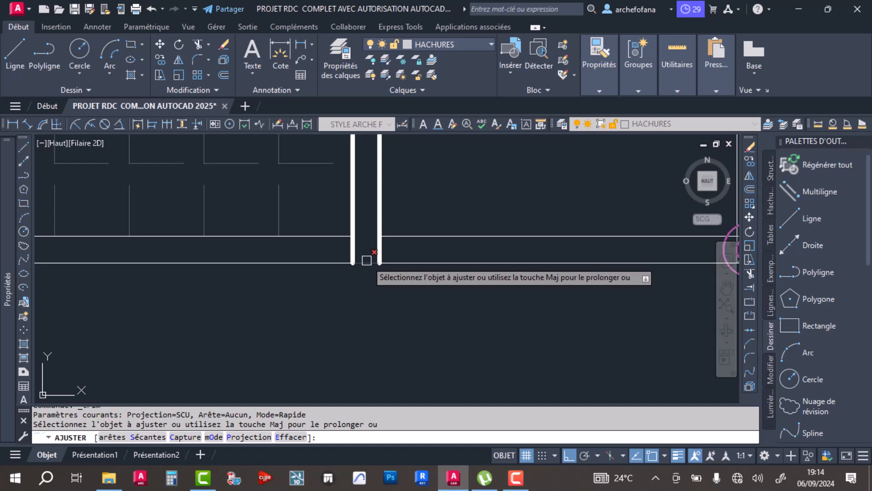
left_click(366, 261)
key("Return")
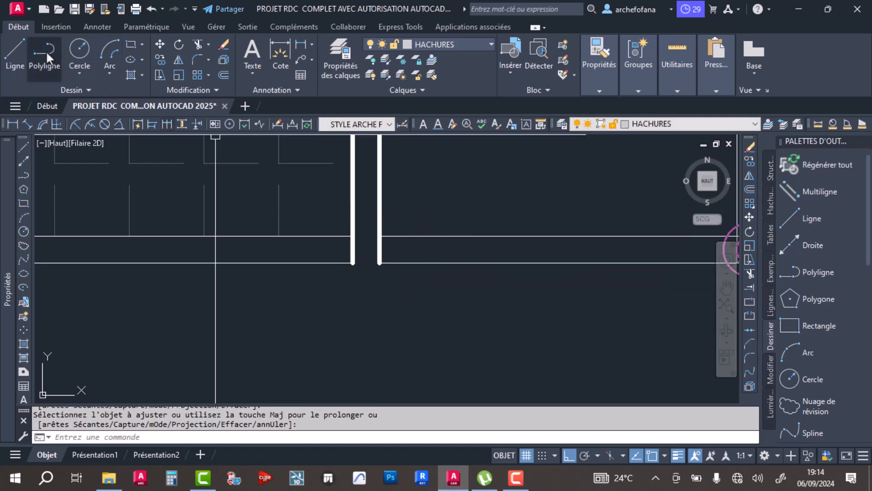
Draw a line closing the end of the wall between the two terraces, joining the ends of its two faces.
left_click(15, 50)
left_click(353, 263)
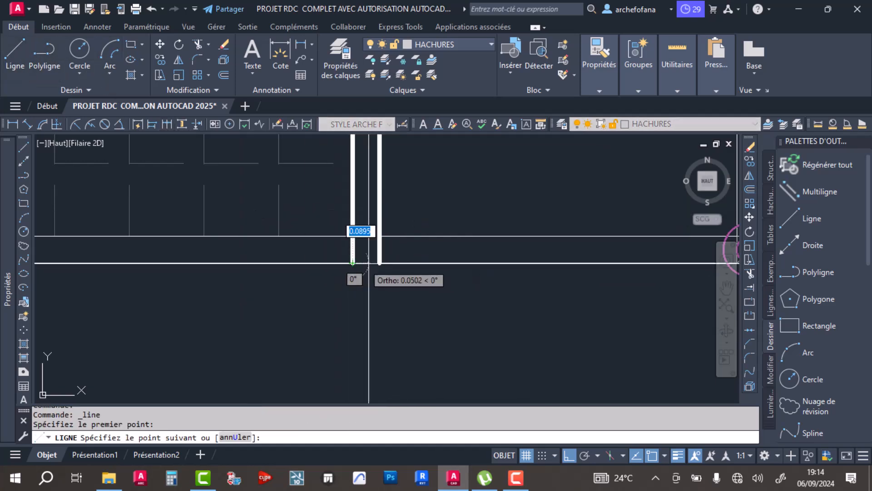
left_click(379, 263)
key("Return")
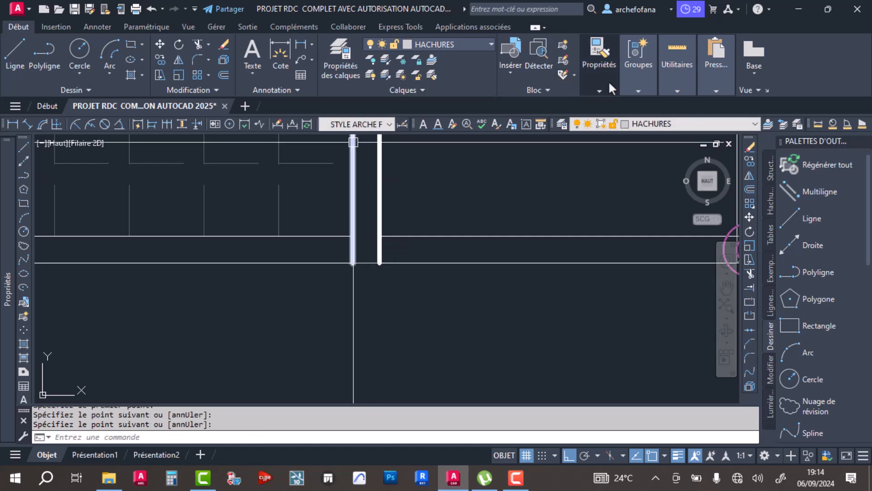
Match the closing line's properties to the thick wall line beside it and save the drawing.
left_click(599, 90)
left_click(600, 117)
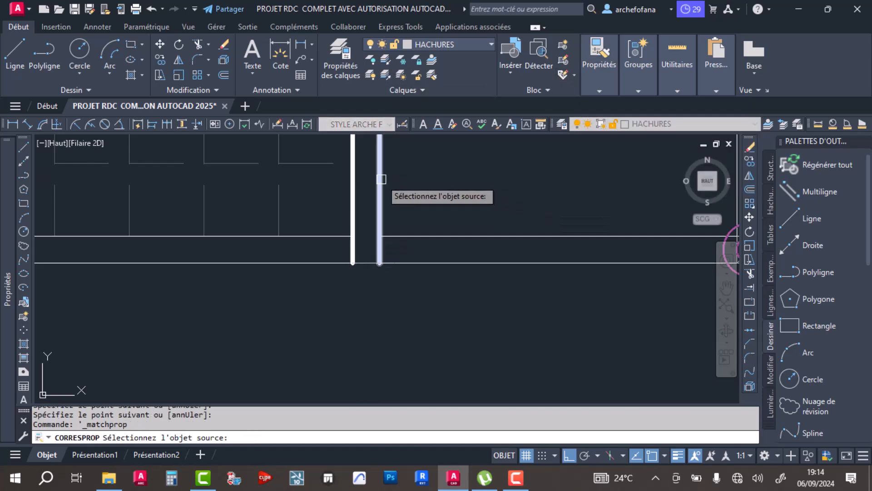
left_click(382, 180)
left_click(369, 228)
left_click(357, 268)
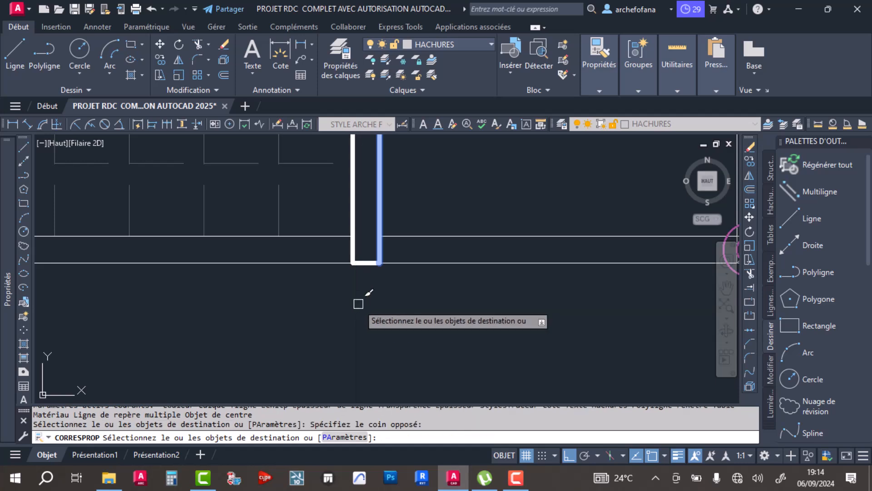
key("Return")
key("ctrl+s")
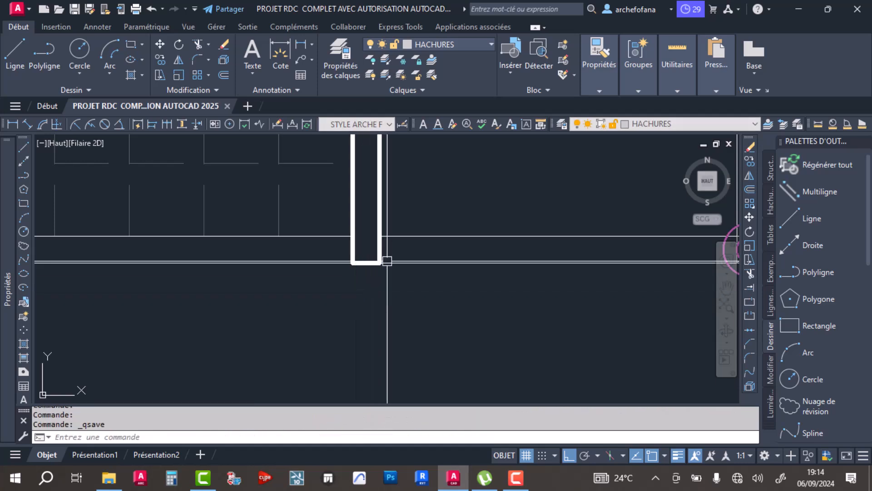
Copy the small terrace's corner column from its centre onto the main terrace edge, in line with the wall between the two double doors.
scroll(388, 257, "down", 5)
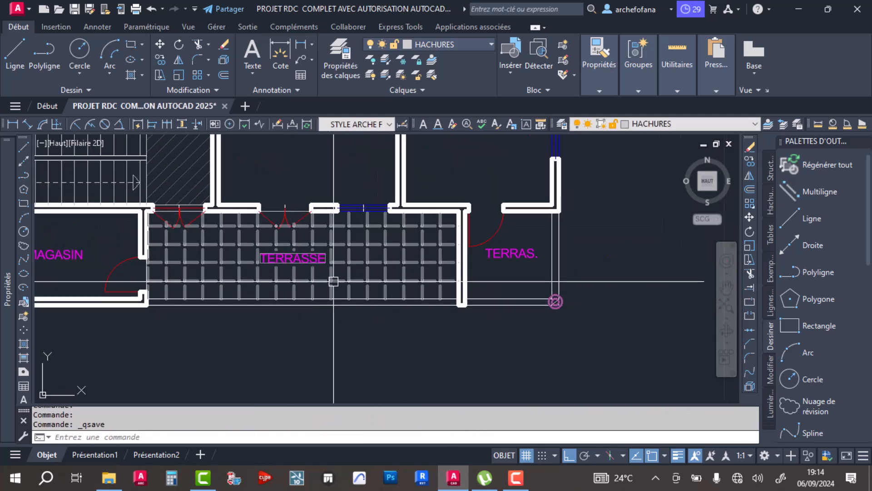
middle_click_drag(246, 262, 268, 264)
left_click(555, 347)
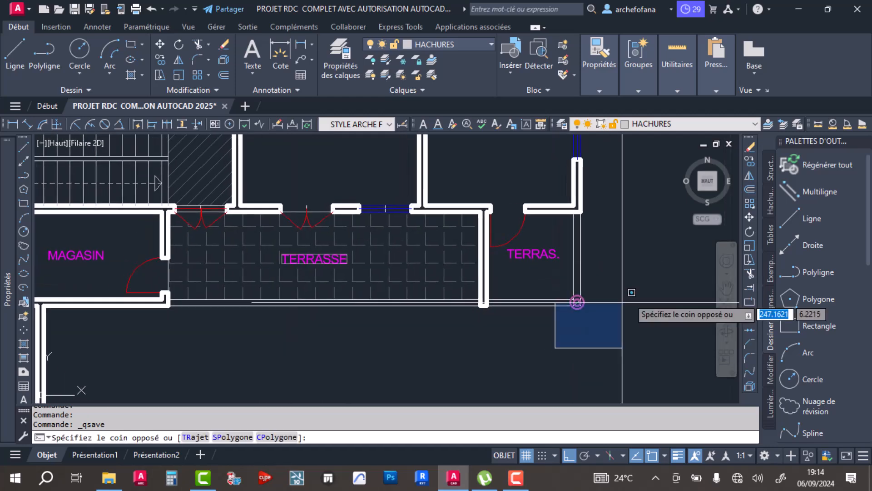
left_click(636, 280)
left_click(160, 60)
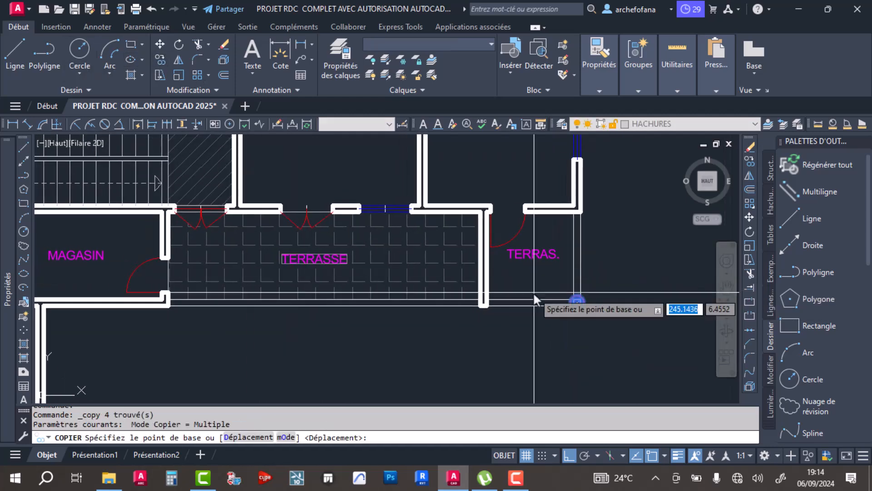
scroll(575, 300, "up", 4)
left_click(577, 303)
scroll(389, 309, "down", 4)
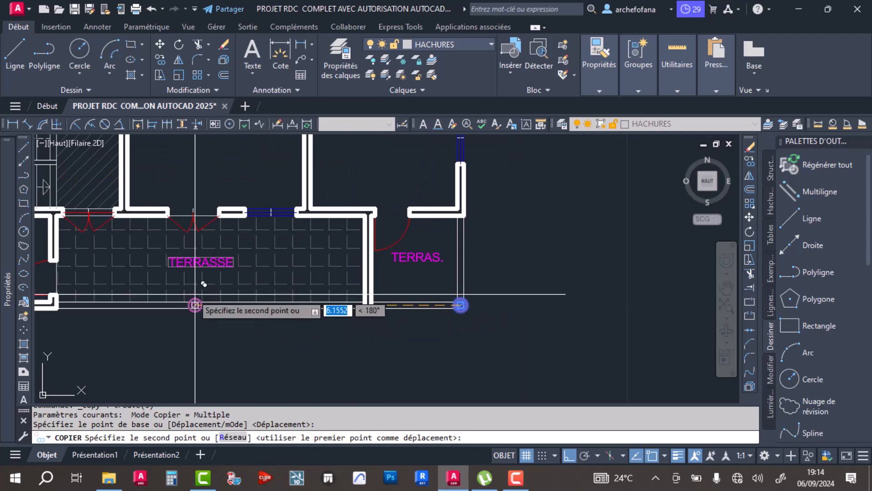
scroll(114, 209, "up", 6)
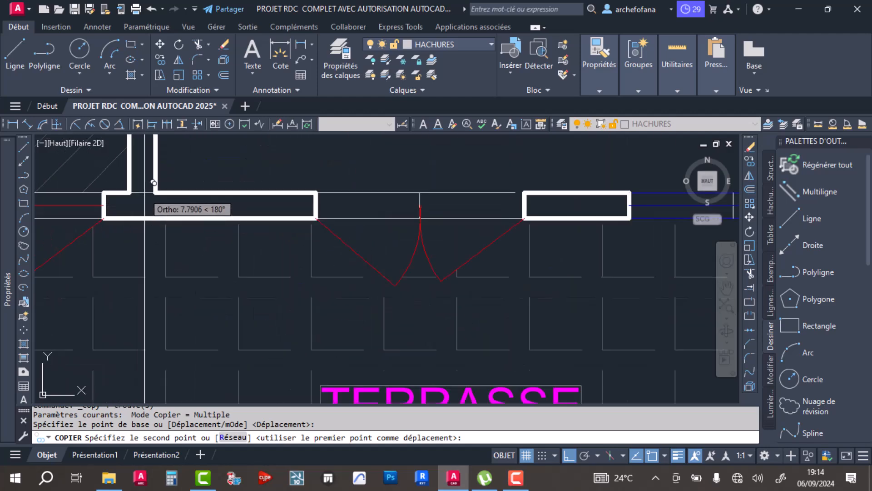
scroll(150, 191, "down", 3)
scroll(151, 186, "up", 4)
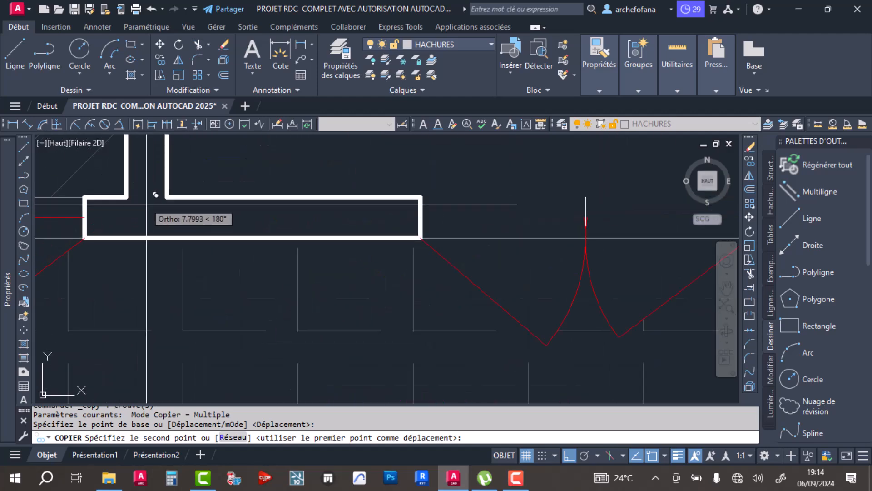
left_click(154, 206)
scroll(151, 202, "down", 3)
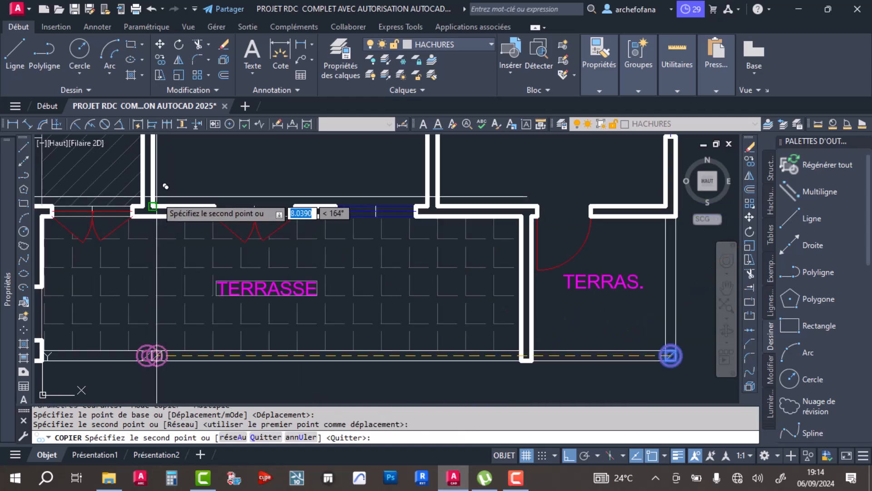
Place a second column copy on the main terrace edge, in line with the interior wall beside the blue window.
scroll(313, 223, "down", 2)
scroll(345, 250, "down", 2)
scroll(372, 236, "up", 5)
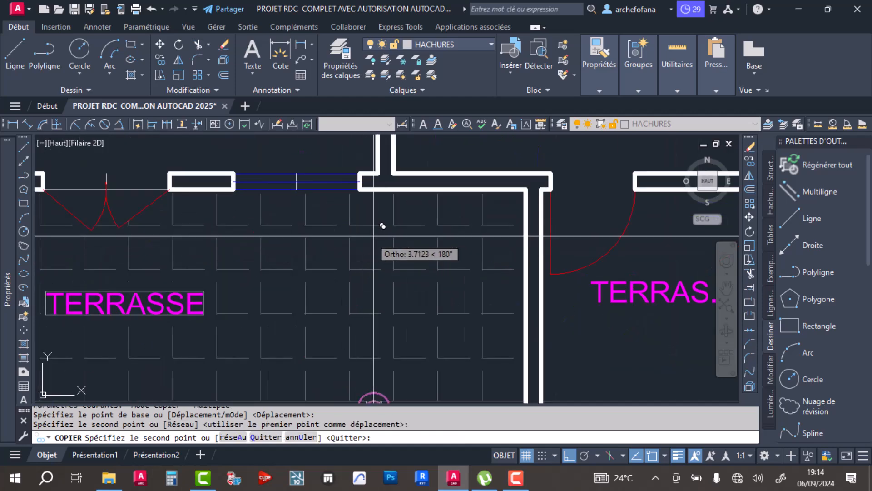
scroll(384, 184, "up", 2)
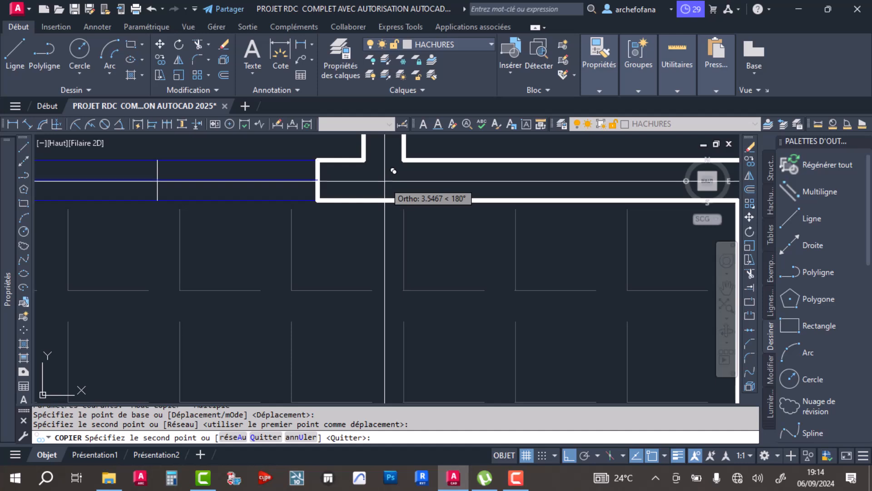
left_click(384, 180)
scroll(369, 214, "down", 3)
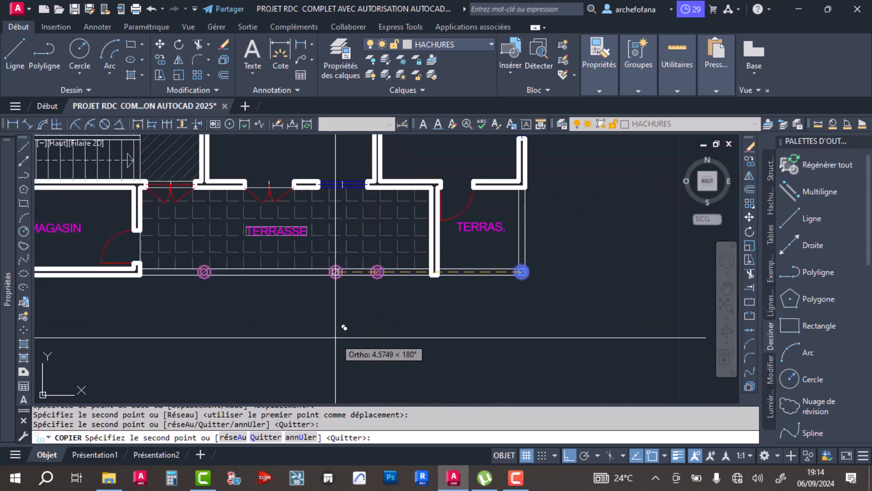
key("Return")
middle_click_drag(295, 294, 346, 280)
left_click(230, 282)
left_click(269, 223)
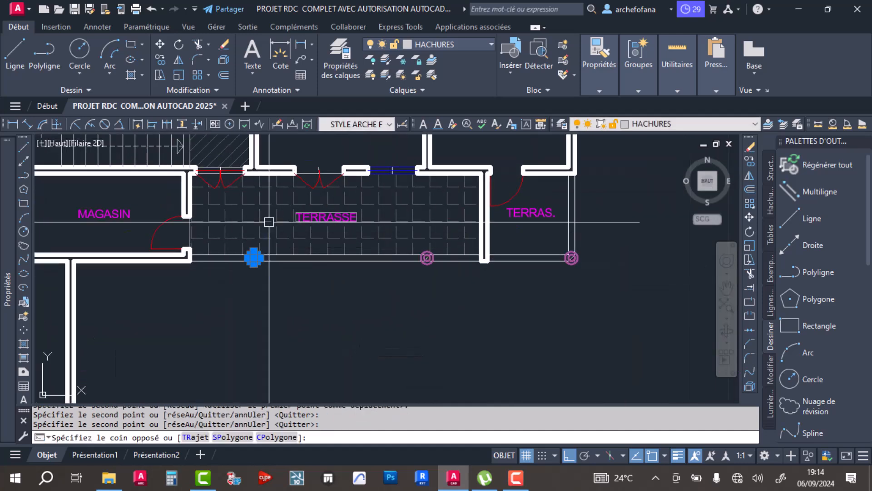
left_click(159, 45)
left_click(245, 322)
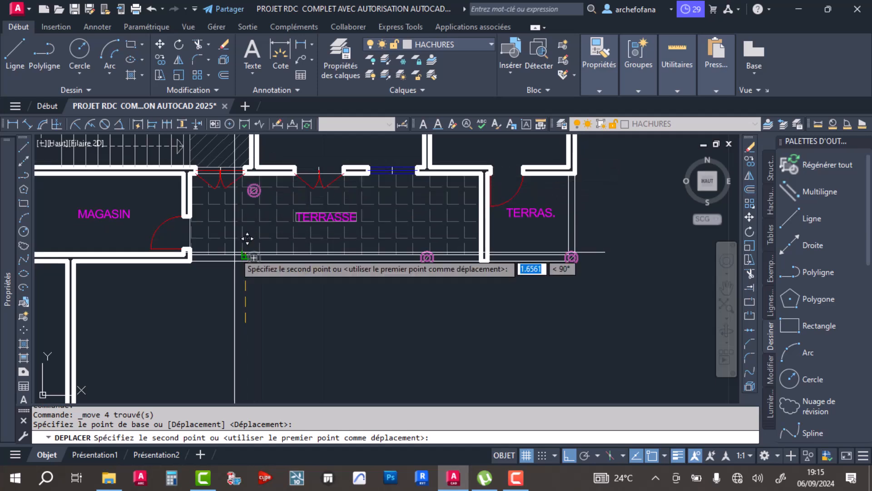
key("Escape")
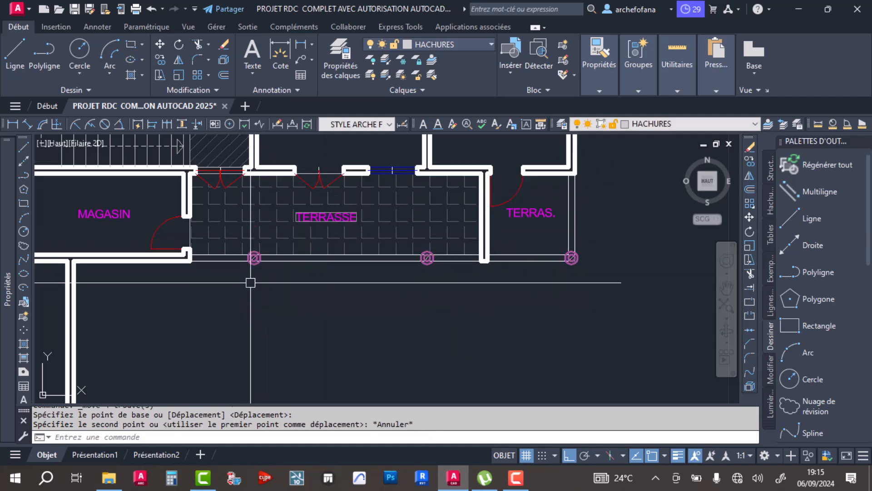
Save the drawing and check the centre-to-centre spacing of the main terrace's two columns with a temporary dimension.
key("ctrl+s")
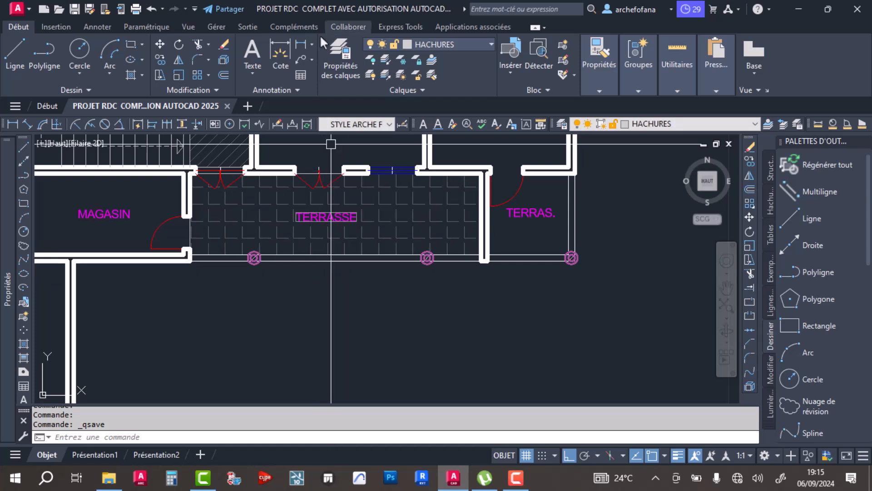
left_click(281, 54)
left_click(253, 258)
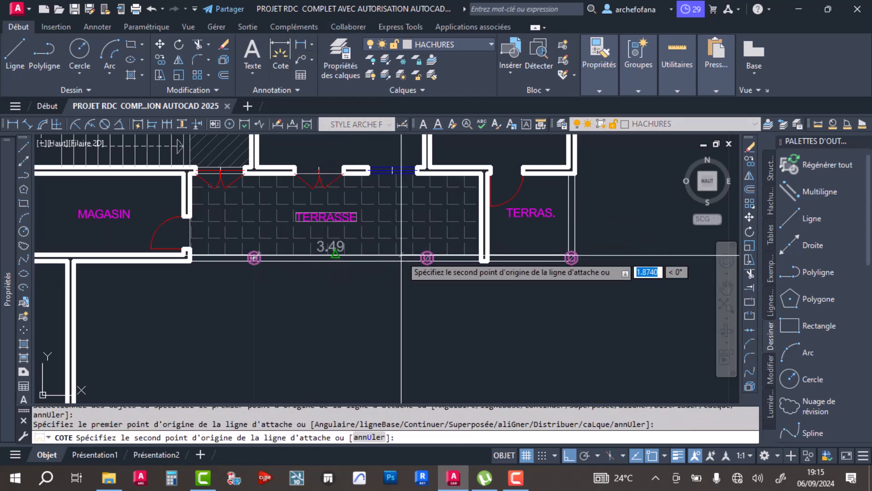
left_click(427, 257)
key("Escape")
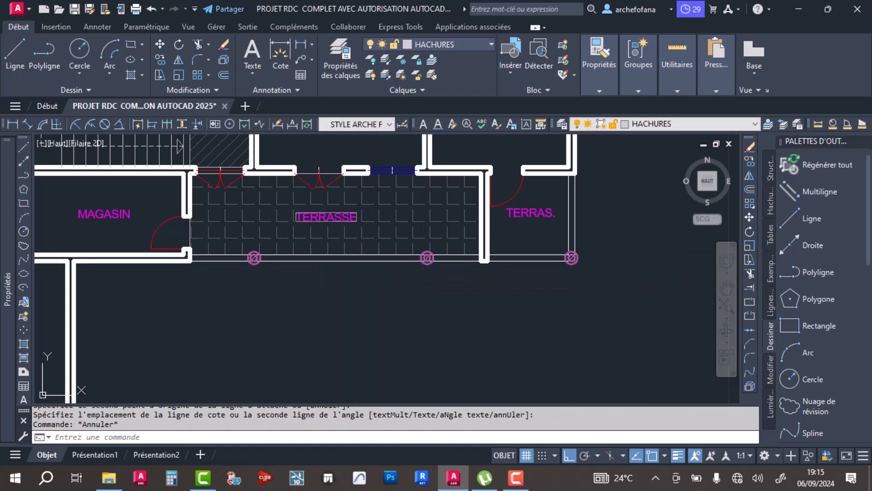
key("ctrl+s")
Continue the facade dimension chain from the blue window to both jambs of the small terrace's door and on to the building's outer corner.
middle_click_drag(238, 250, 364, 322)
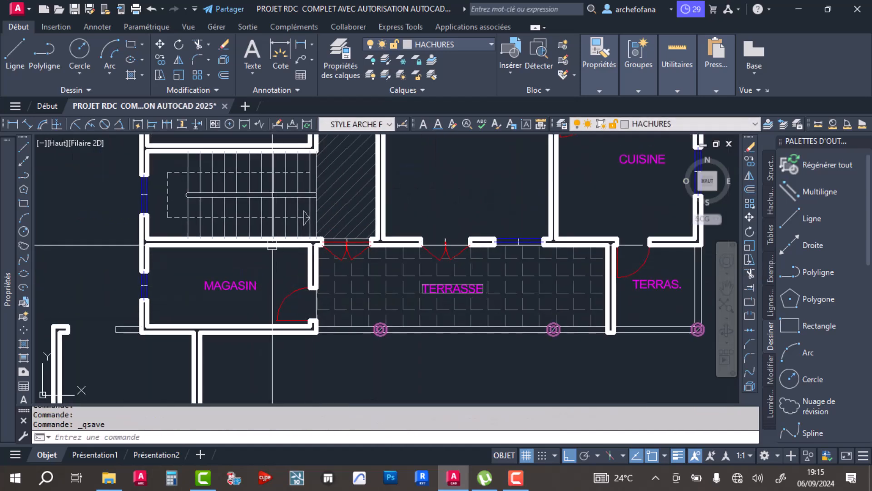
scroll(244, 213, "up", 4)
scroll(246, 202, "down", 4)
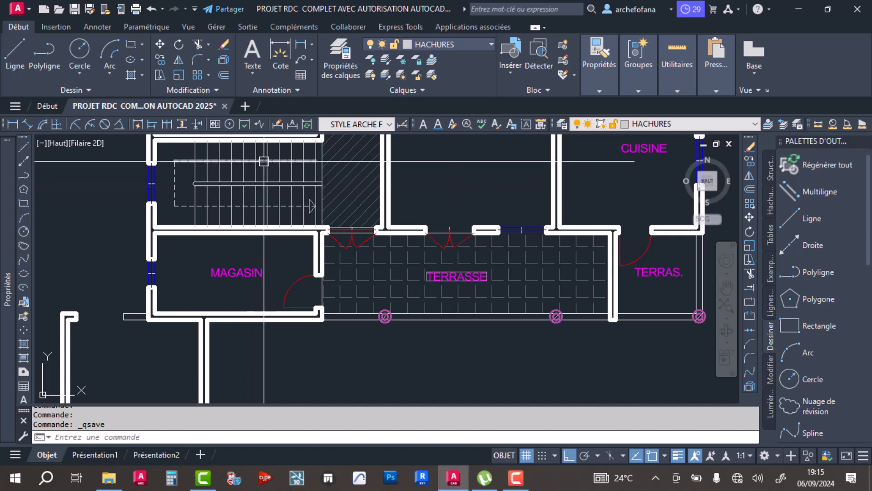
scroll(268, 182, "up", 5)
scroll(366, 253, "down", 8)
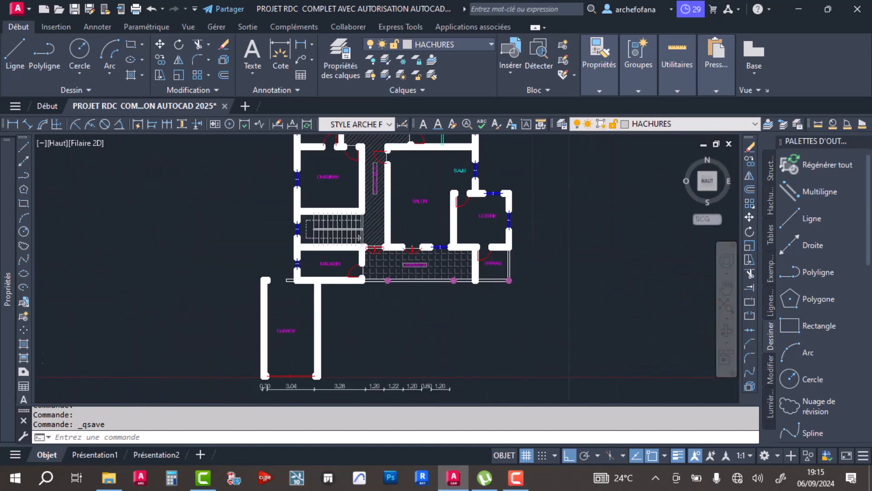
scroll(429, 208, "up", 2)
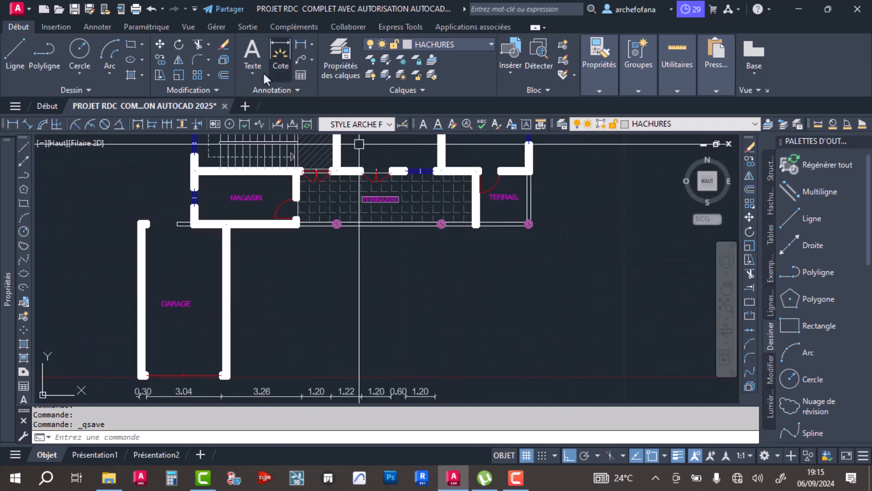
middle_click_drag(490, 290, 414, 258)
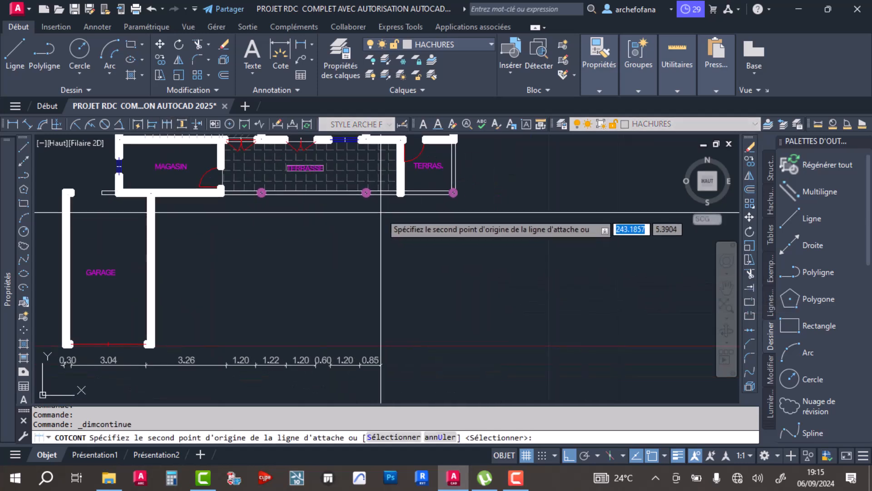
scroll(385, 192, "up", 8)
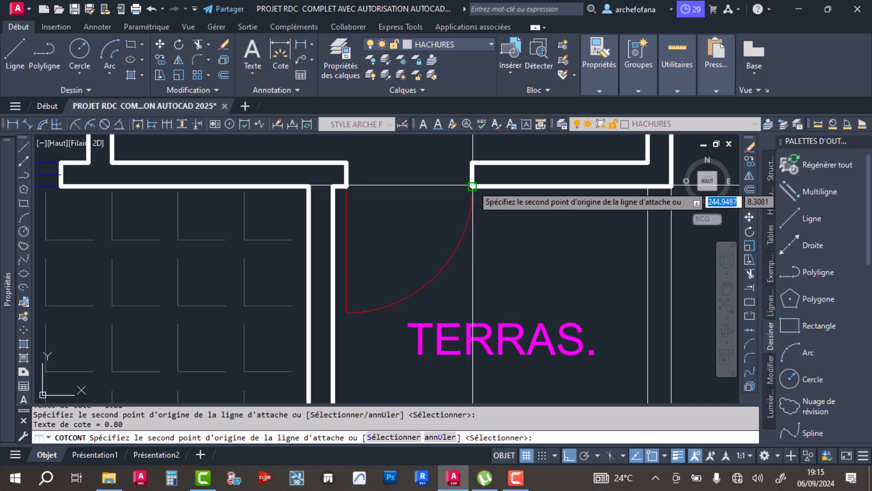
scroll(470, 187, "down", 4)
scroll(452, 209, "up", 4)
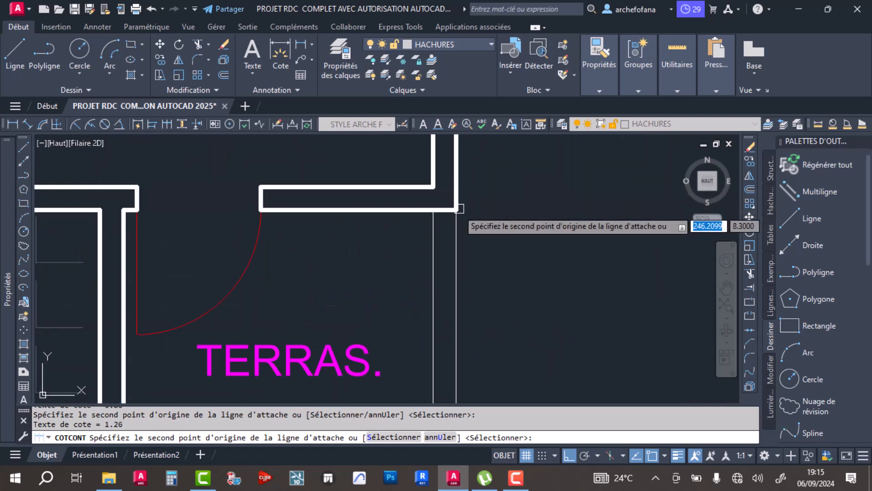
key("Return")
key("Return")
Add a linear dimension for the thickness of the garage's outer side wall, placed below the first facade dimension chain.
scroll(478, 201, "down", 8)
middle_click_drag(252, 267, 333, 195)
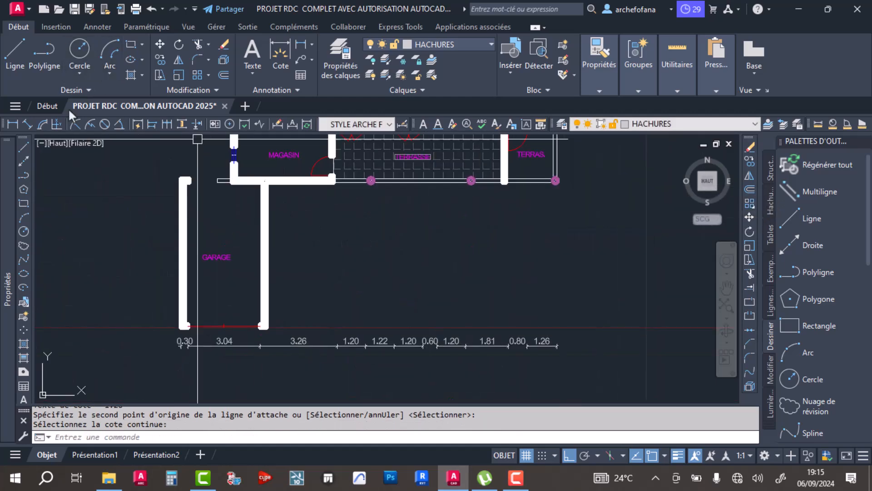
left_click(11, 122)
scroll(186, 318, "up", 7)
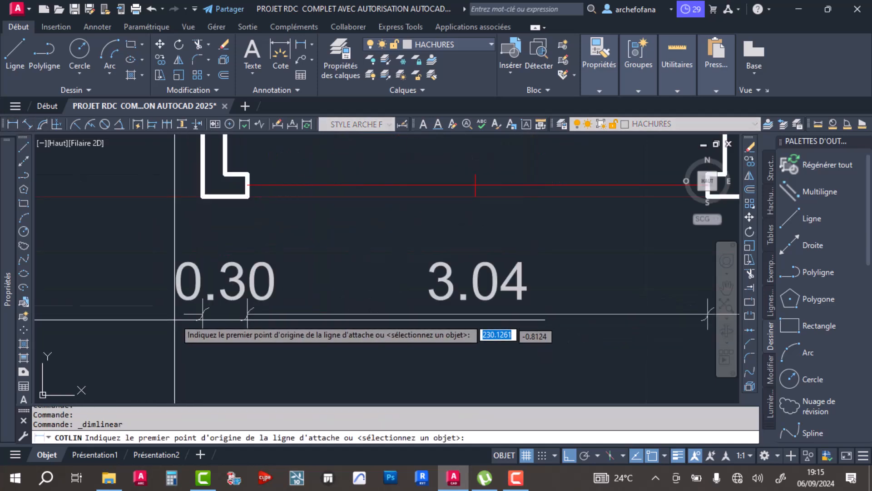
left_click(202, 196)
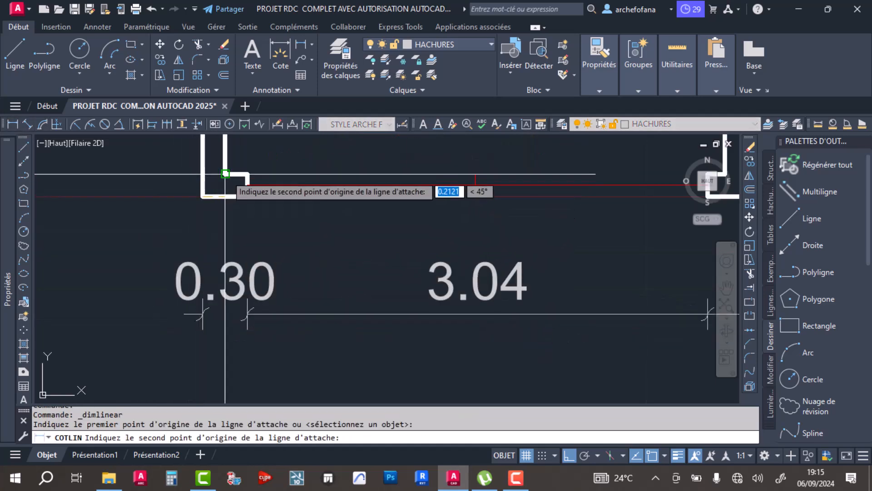
left_click(225, 174)
middle_click_drag(212, 341, 216, 212)
scroll(221, 267, "down", 3)
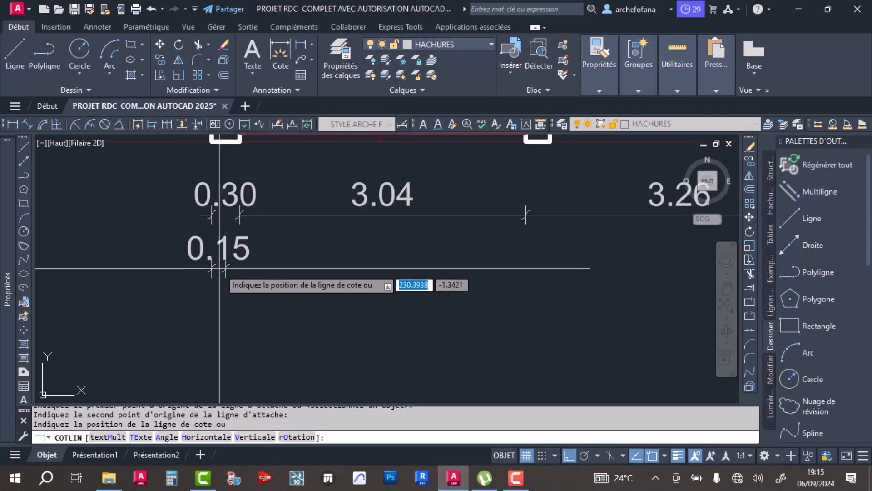
left_click(222, 276)
middle_click_drag(275, 231, 332, 244)
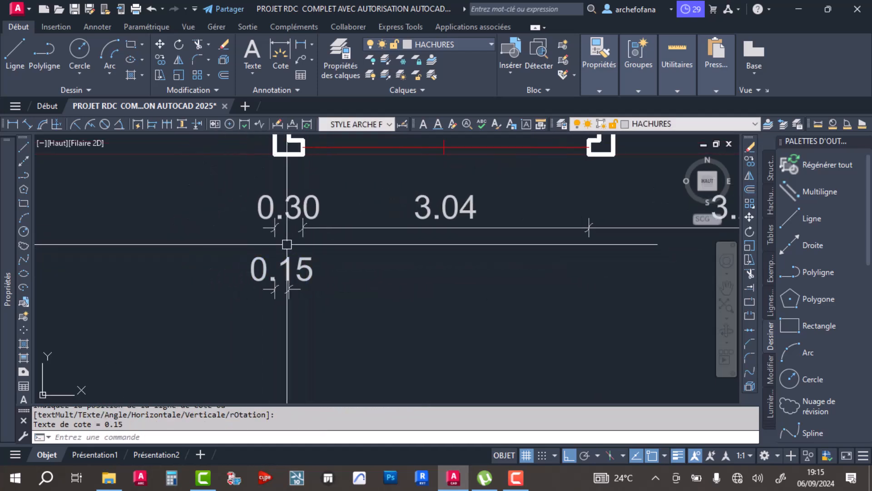
left_click(518, 484)
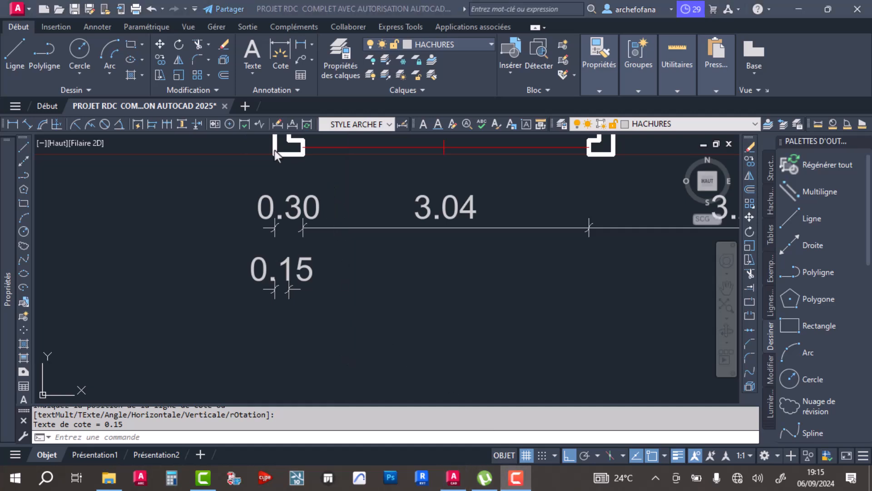
left_click(344, 280)
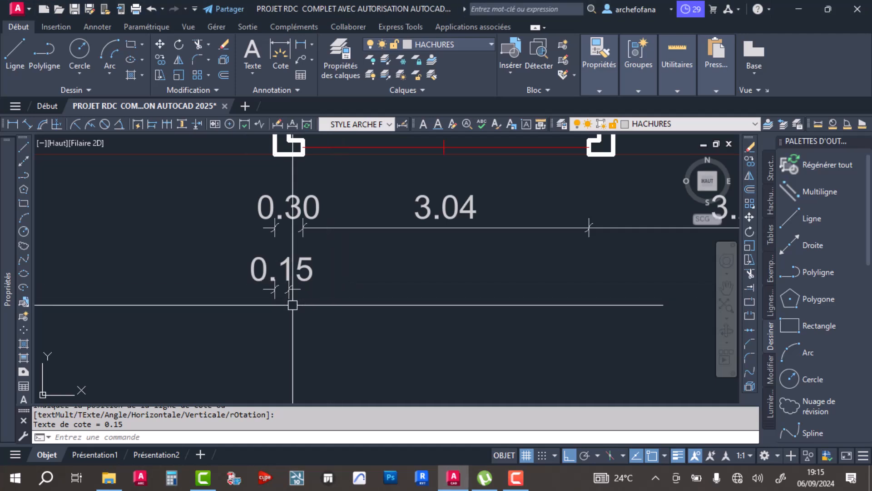
scroll(270, 290, "up", 5)
scroll(282, 254, "down", 5)
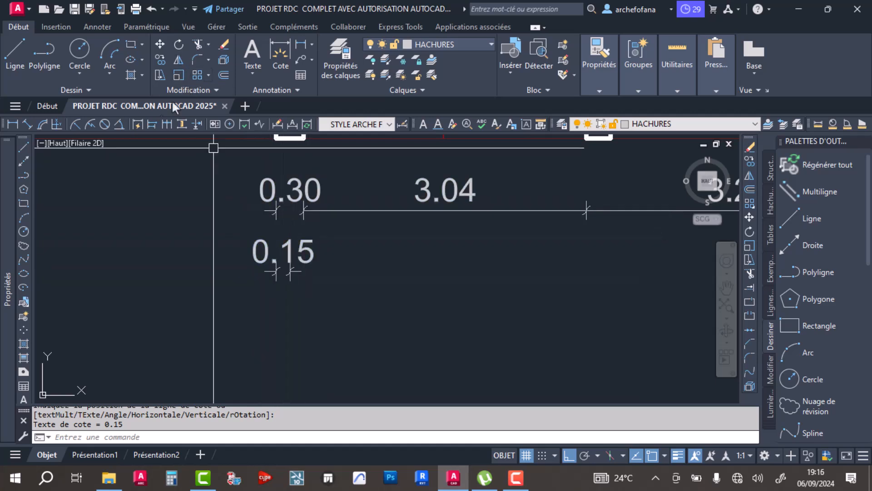
Continue the second dimension chain across the garage's inside width and the thickness of its opposite wall.
left_click(165, 124)
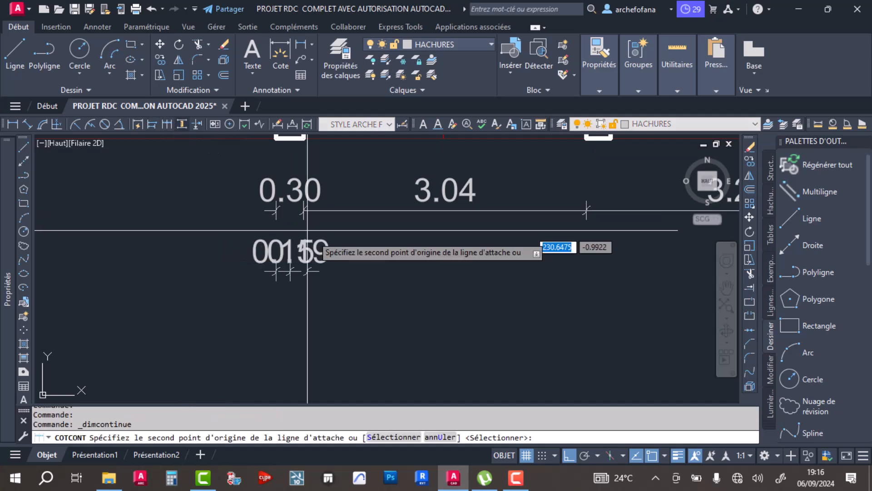
scroll(318, 254, "down", 3)
scroll(352, 268, "up", 5)
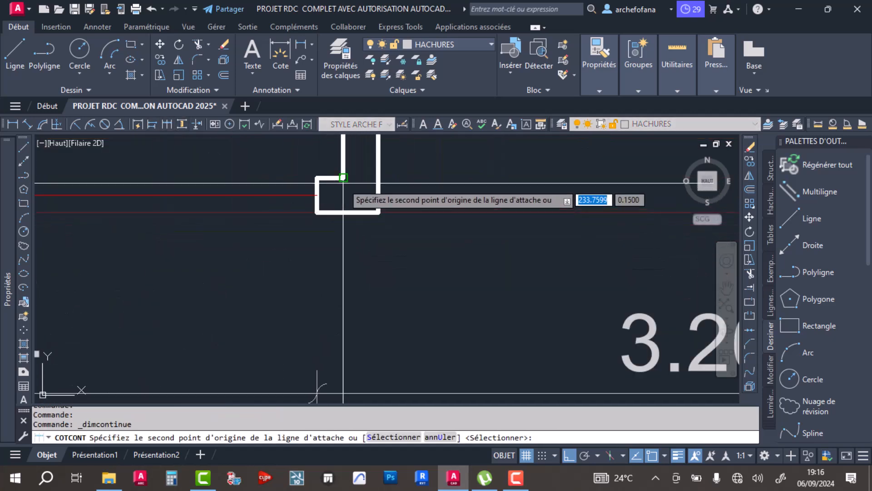
left_click(344, 178)
left_click(378, 212)
Continue the second chain from the garage wall to the main terrace's first column and across that column's width.
scroll(371, 235, "down", 5)
scroll(368, 247, "down", 2)
middle_click_drag(385, 215, 245, 327)
middle_click_drag(329, 209, 263, 362)
scroll(300, 276, "up", 7)
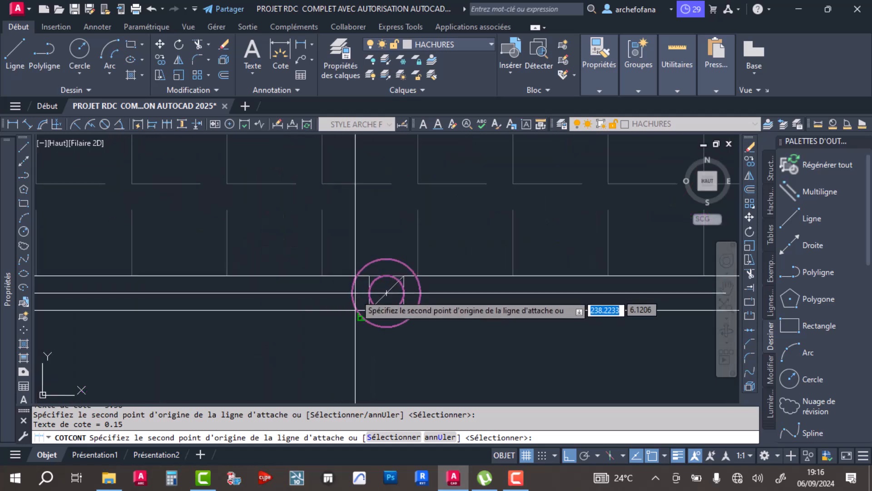
left_click(396, 313)
left_click(415, 312)
Continue the second chain to the main terrace's second column and across that column's width.
scroll(411, 312, "down", 9)
middle_click_drag(386, 326, 384, 221)
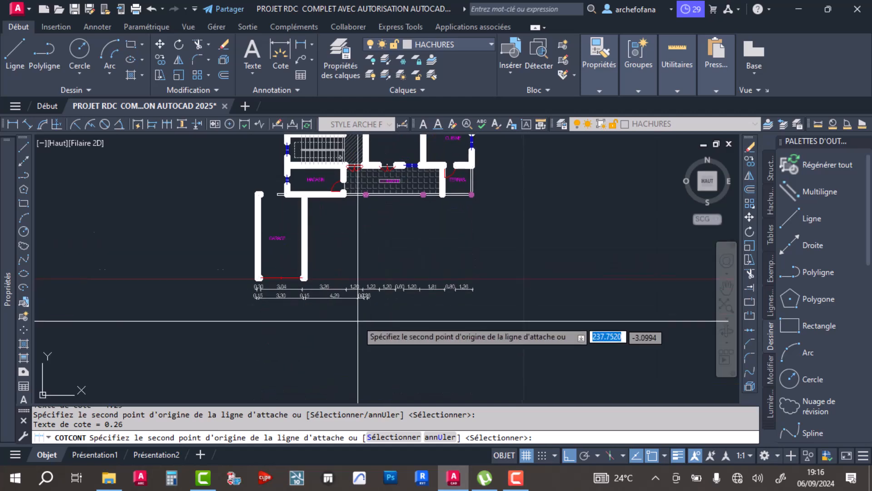
scroll(370, 318, "up", 8)
scroll(439, 321, "down", 6)
middle_click_drag(428, 264, 315, 321)
middle_click_drag(366, 230, 338, 285)
scroll(382, 248, "up", 6)
scroll(326, 278, "up", 4)
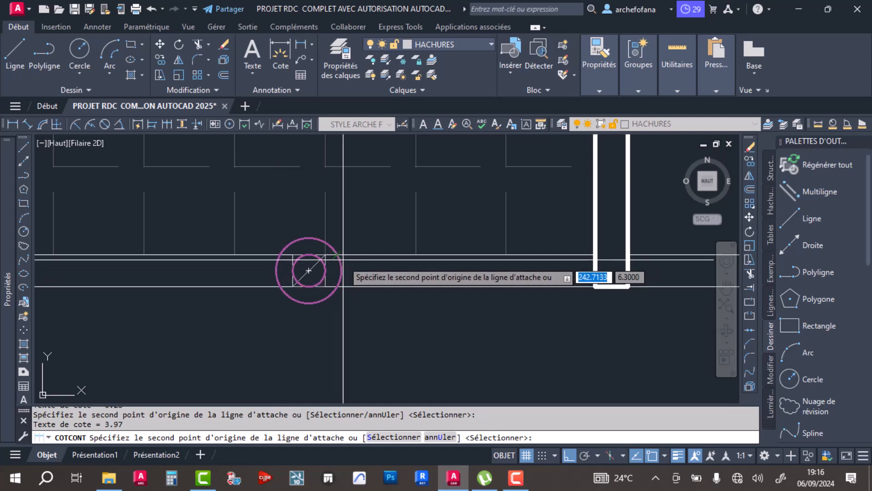
left_click(336, 255)
Continue the second chain to the wall between the two terraces and across that wall's thickness.
scroll(334, 273, "down", 8)
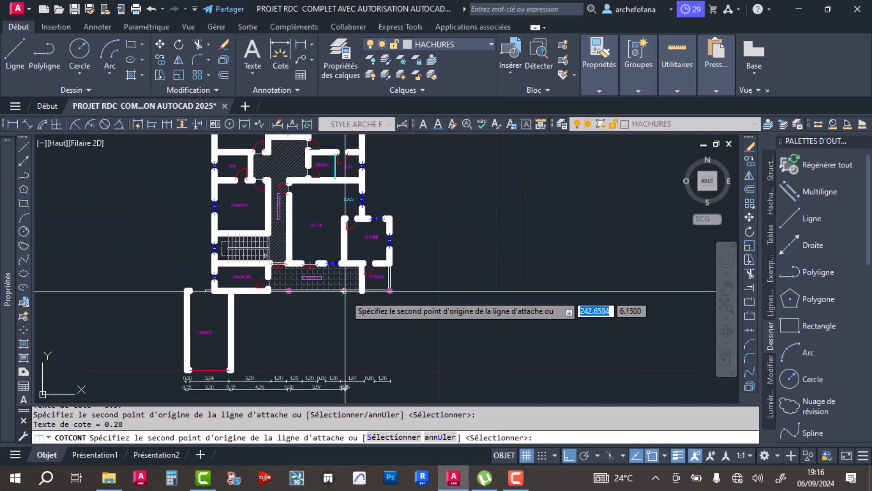
scroll(343, 331, "up", 6)
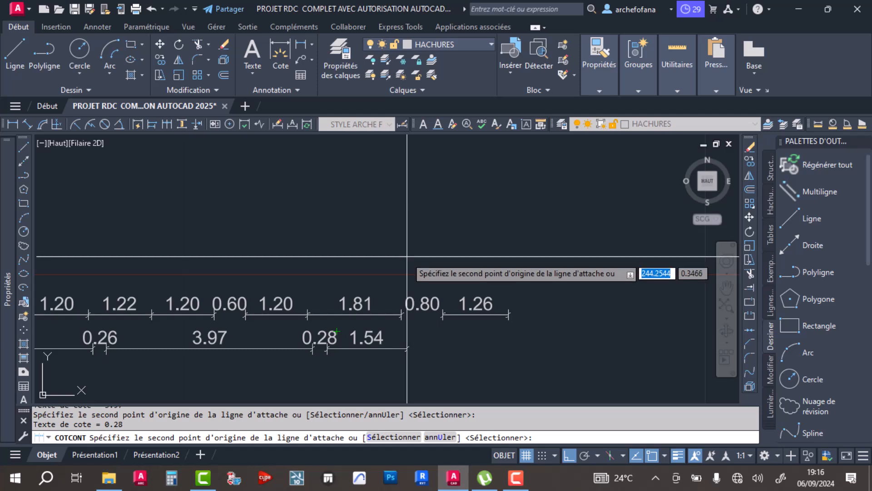
scroll(396, 198, "down", 6)
middle_click_drag(397, 191, 342, 268)
scroll(336, 221, "up", 6)
scroll(339, 183, "up", 6)
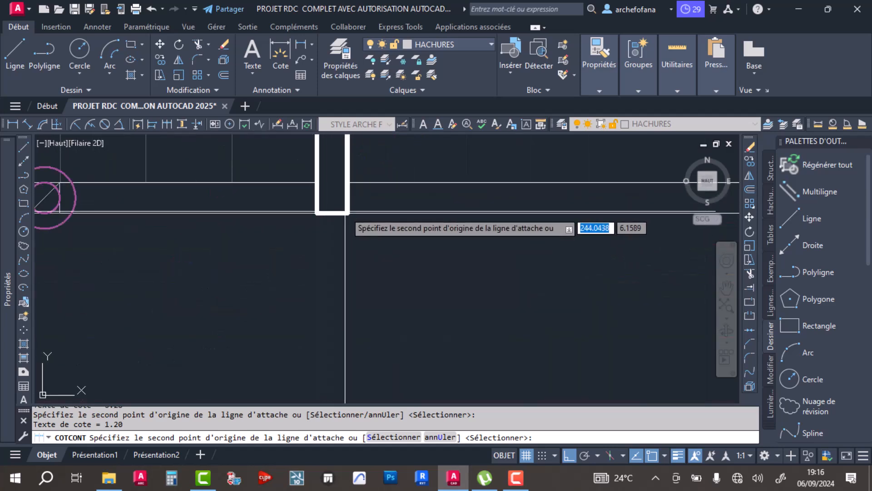
Continue the second chain to the near edge of the small terrace's corner column and across its width, then end the chain.
scroll(348, 214, "down", 6)
middle_click_drag(412, 215, 372, 220)
scroll(382, 214, "up", 6)
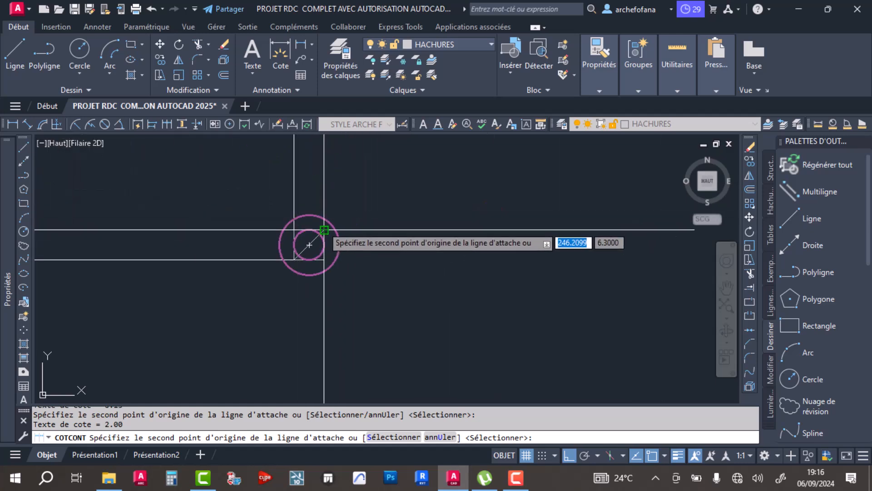
key("ctrl+z")
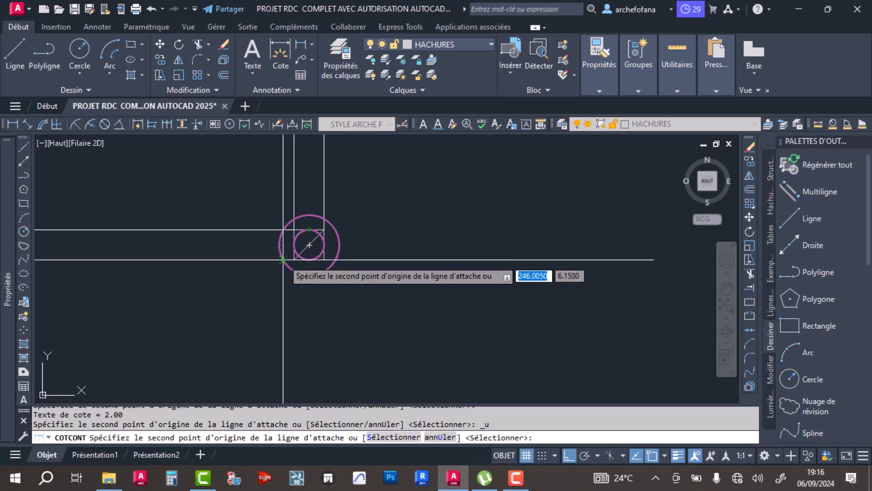
left_click(309, 245)
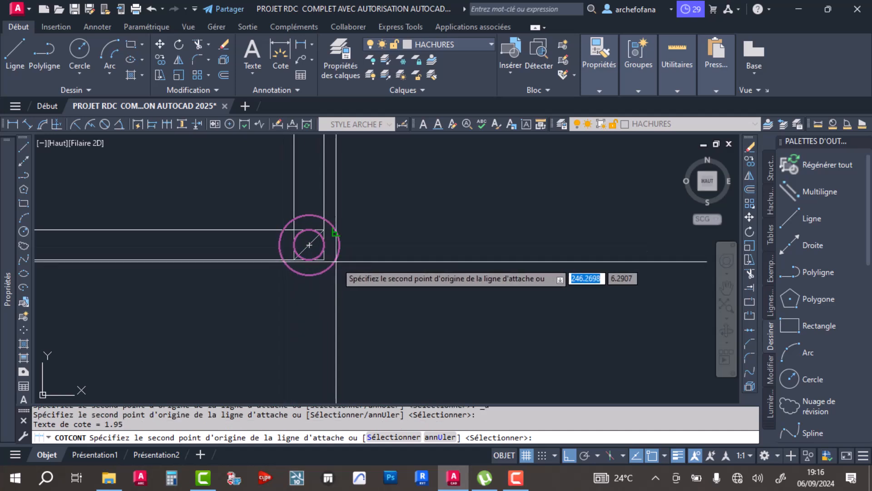
key("Return")
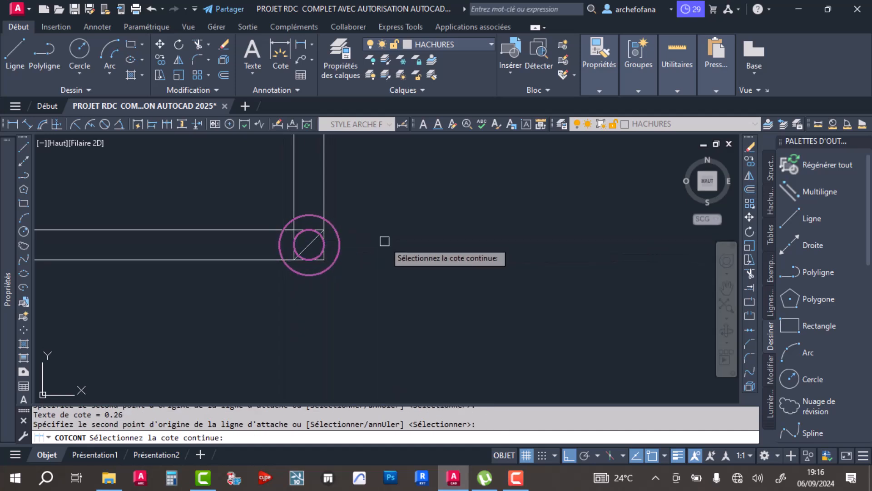
key("Return")
scroll(462, 240, "down", 5)
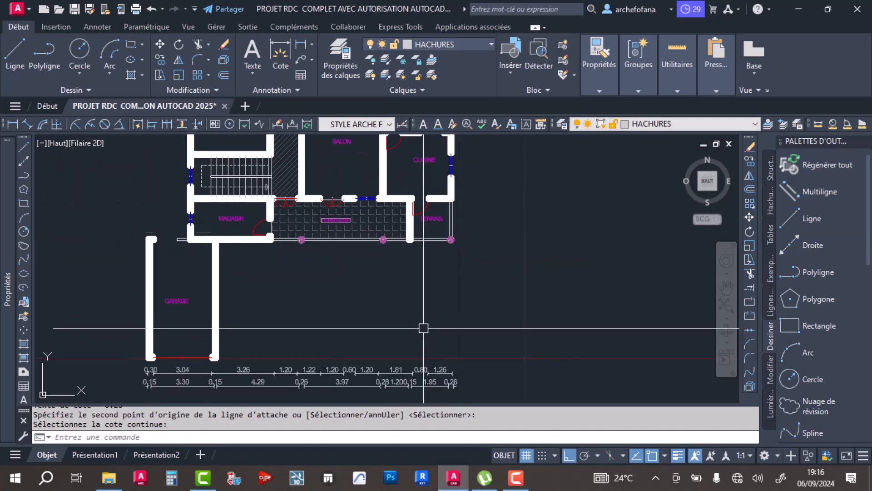
middle_click_drag(424, 330, 426, 285)
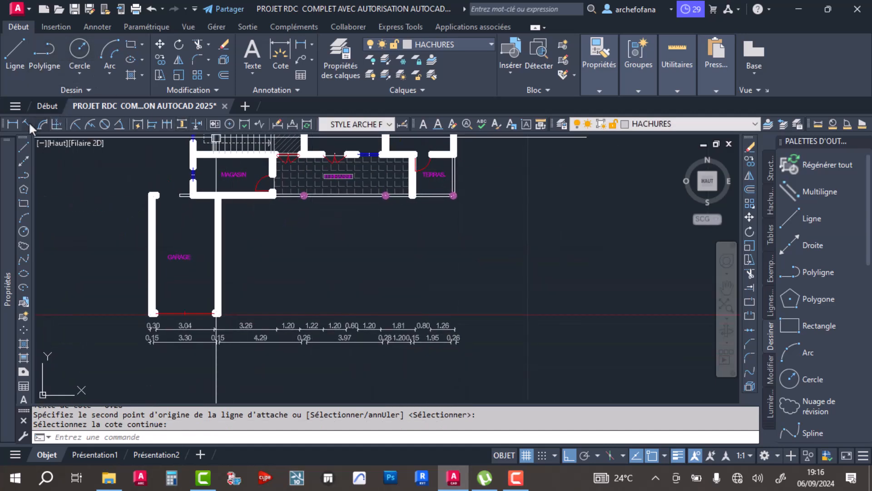
Add a linear dimension across the garage's full outer width, placed as a third line below the second chain.
left_click(12, 121)
scroll(151, 312, "up", 6)
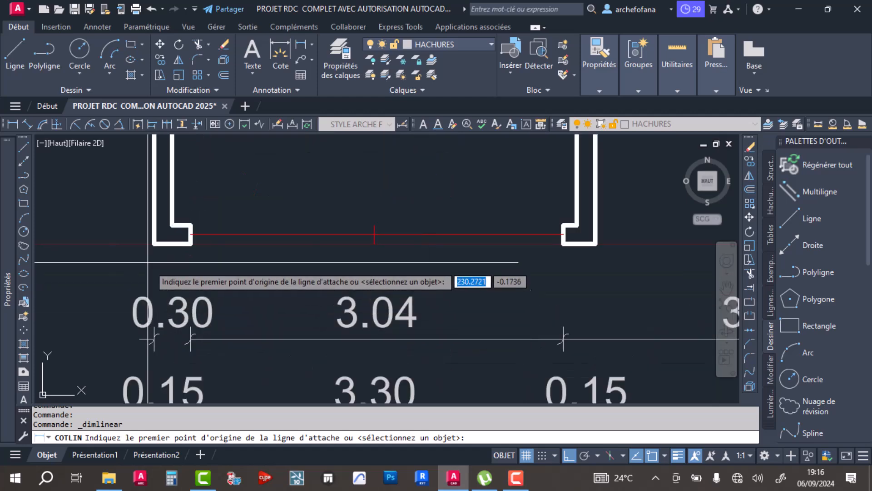
left_click(154, 244)
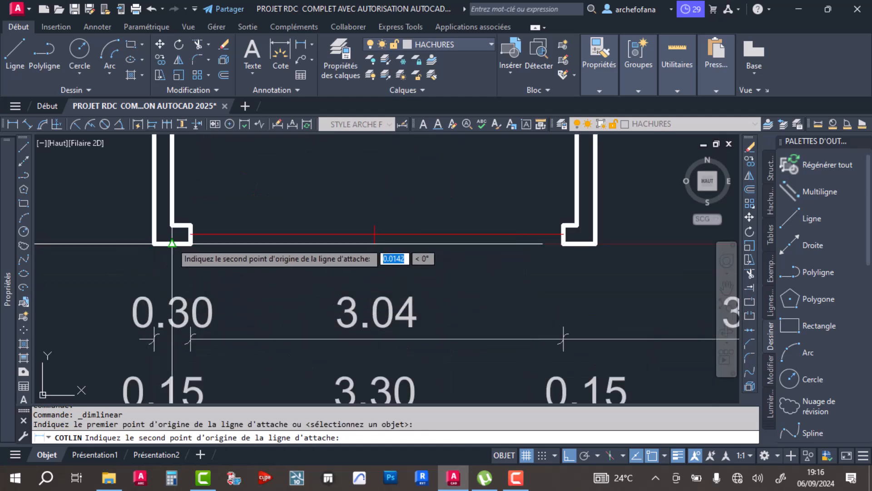
left_click(595, 244)
scroll(454, 225, "down", 3)
scroll(436, 246, "up", 2)
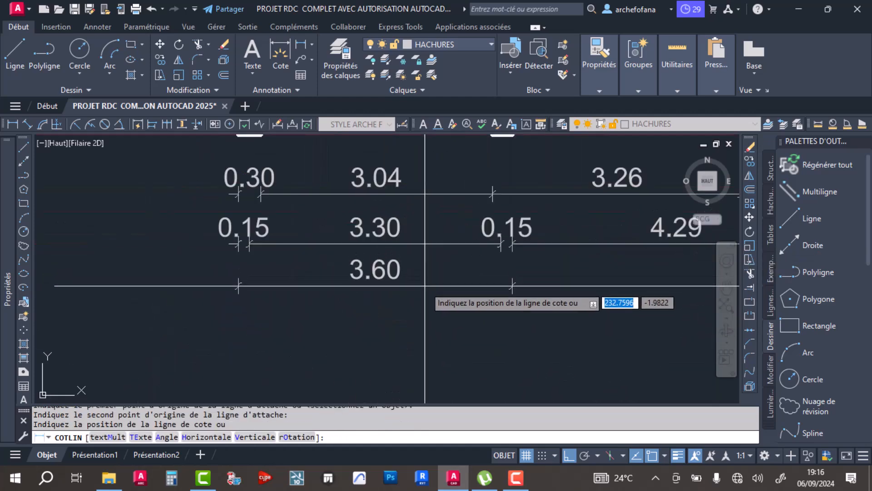
left_click(424, 287)
Continue the third dimension line from the garage to the outer edge of the small terrace's corner column, then end the chain.
left_click(166, 124)
scroll(329, 232, "down", 5)
scroll(346, 254, "up", 3)
scroll(363, 238, "up", 6)
middle_click_drag(364, 232, 382, 347)
left_click(333, 194)
scroll(409, 191, "down", 8)
key("Return")
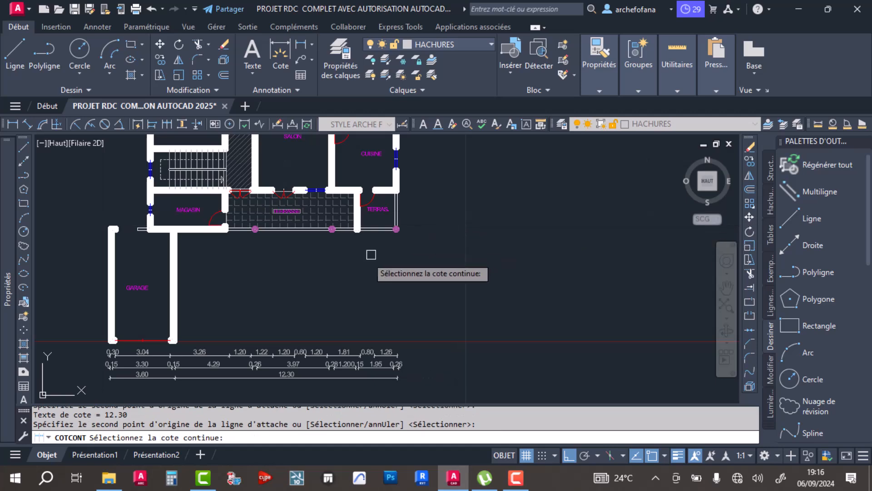
key("Return")
Dimension the front facade's overall length from the garage's outer corner to the small terrace's corner column, placed below the third line.
left_click(271, 50)
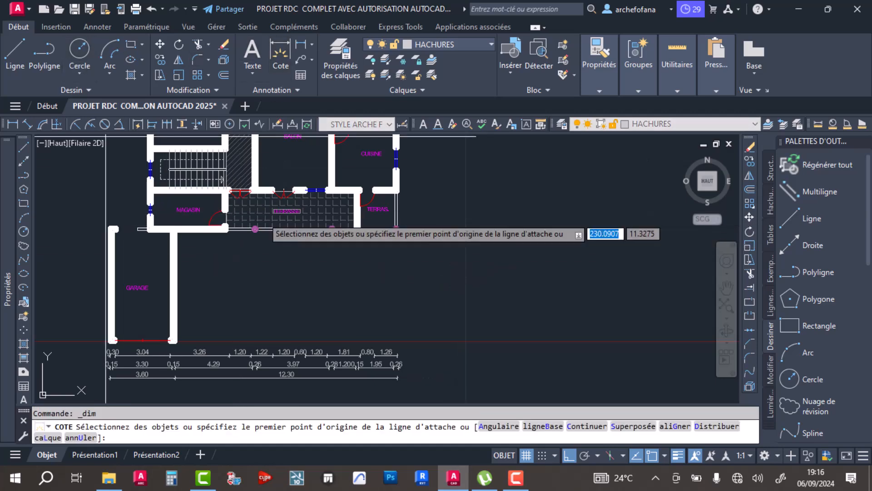
scroll(114, 338, "up", 8)
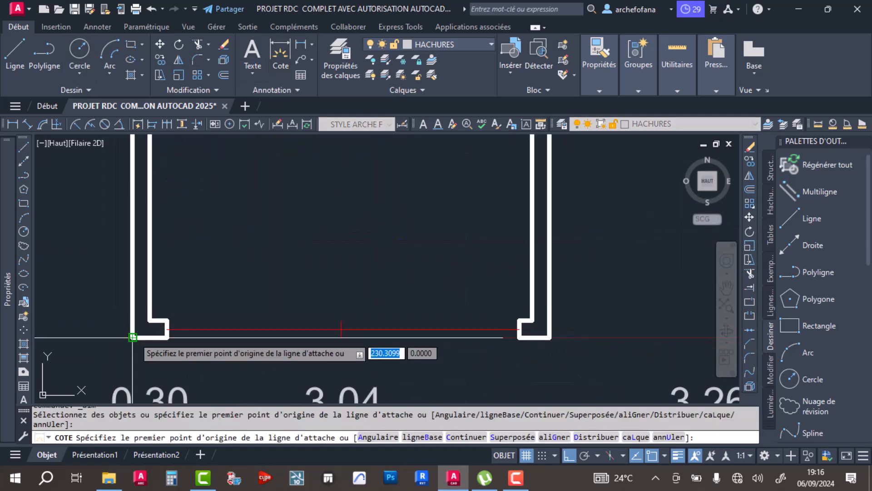
left_click(132, 337)
scroll(132, 337, "down", 6)
scroll(411, 174, "up", 4)
scroll(410, 174, "down", 2)
scroll(449, 164, "up", 2)
left_click(383, 245)
scroll(401, 246, "down", 5)
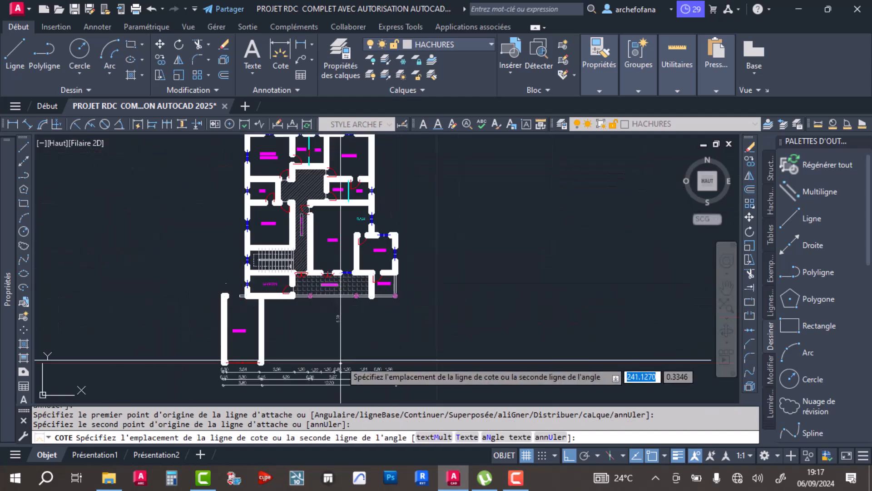
scroll(332, 312, "up", 5)
scroll(331, 313, "up", 4)
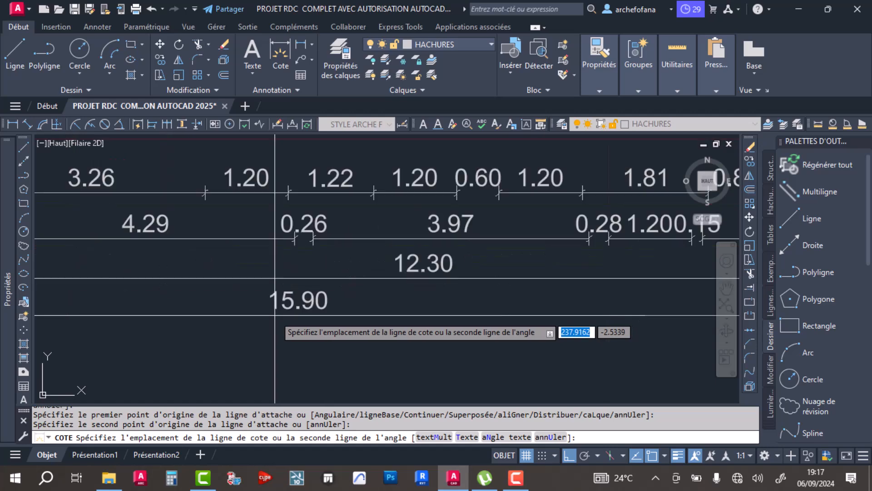
left_click(276, 326)
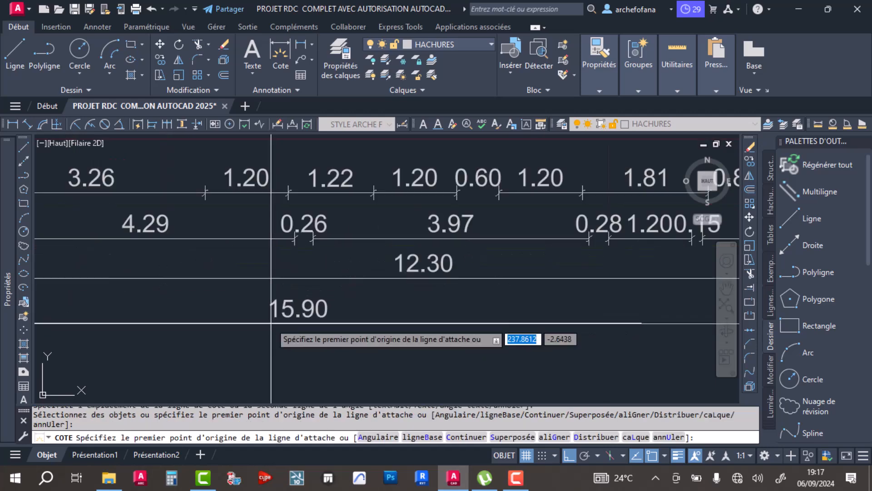
scroll(410, 228, "down", 5)
key("Escape")
Check the stacked front facade dimensions and save the drawing.
scroll(400, 218, "up", 6)
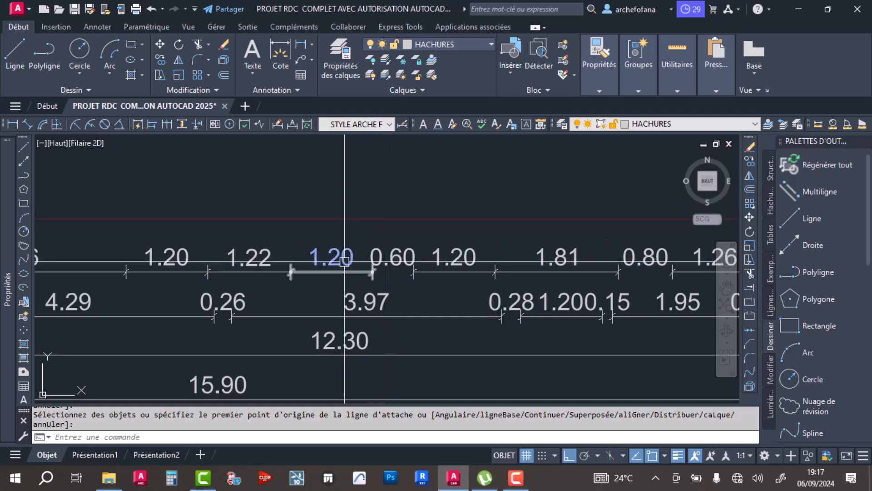
scroll(249, 261, "down", 4)
middle_click_drag(174, 266, 312, 297)
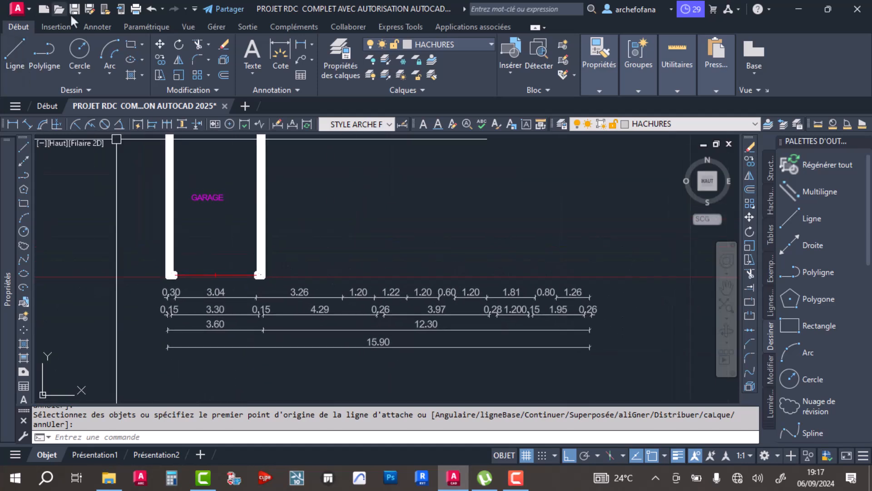
middle_click_drag(291, 156, 286, 364)
scroll(293, 290, "down", 4)
middle_click_drag(326, 391, 310, 367)
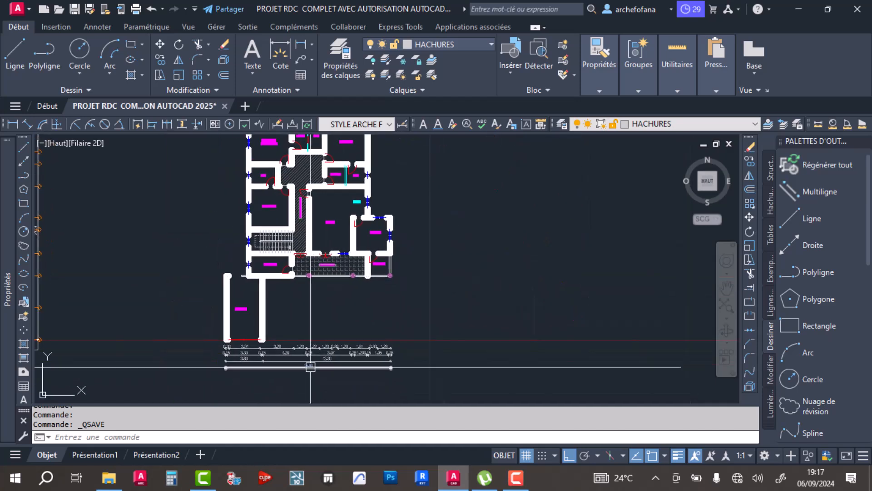
middle_click_drag(370, 226, 371, 276)
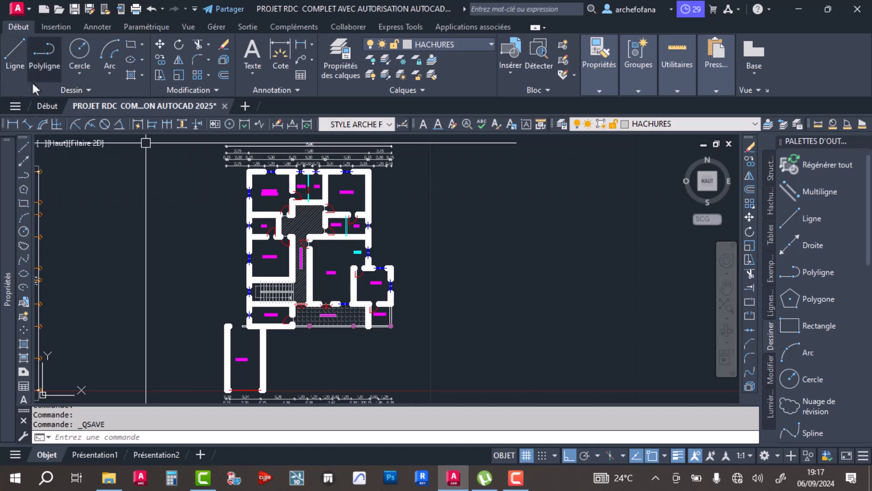
left_click(28, 122)
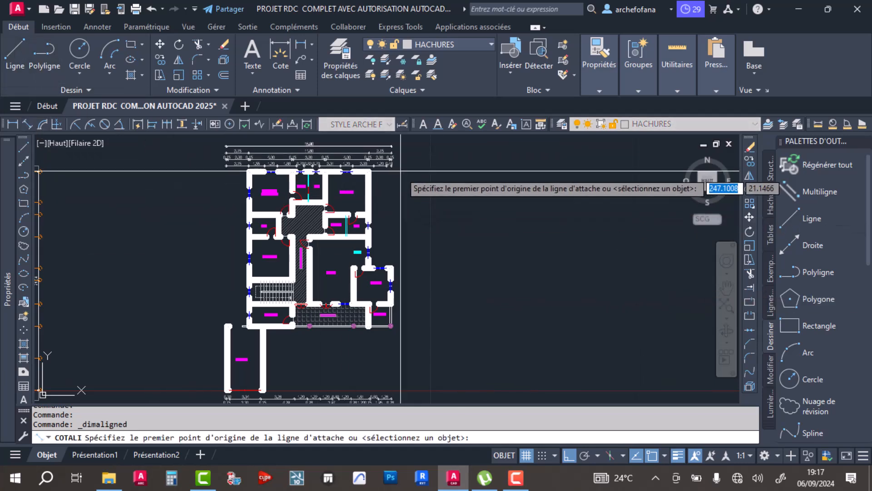
left_click(517, 478)
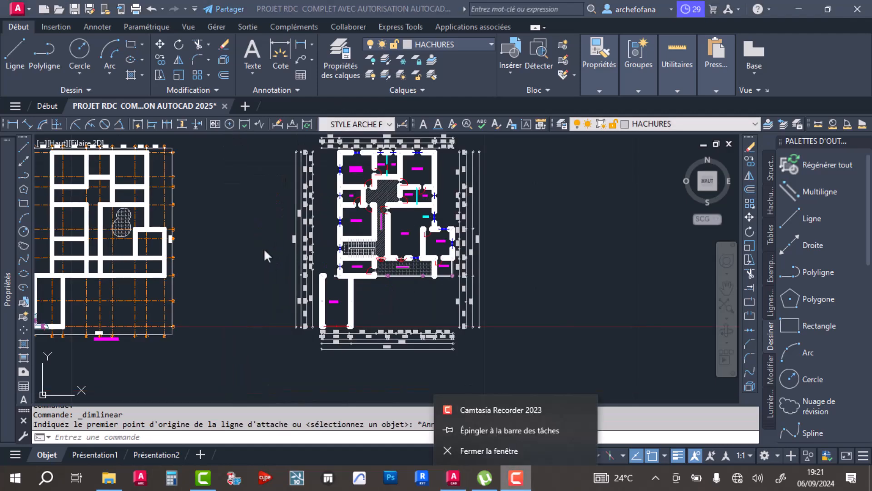
left_click(287, 230)
scroll(367, 173, "up", 2)
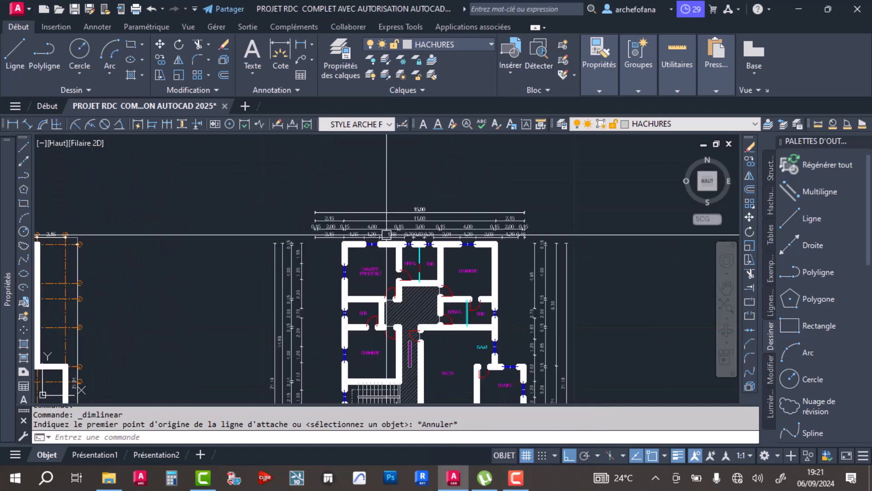
scroll(409, 213, "up", 4)
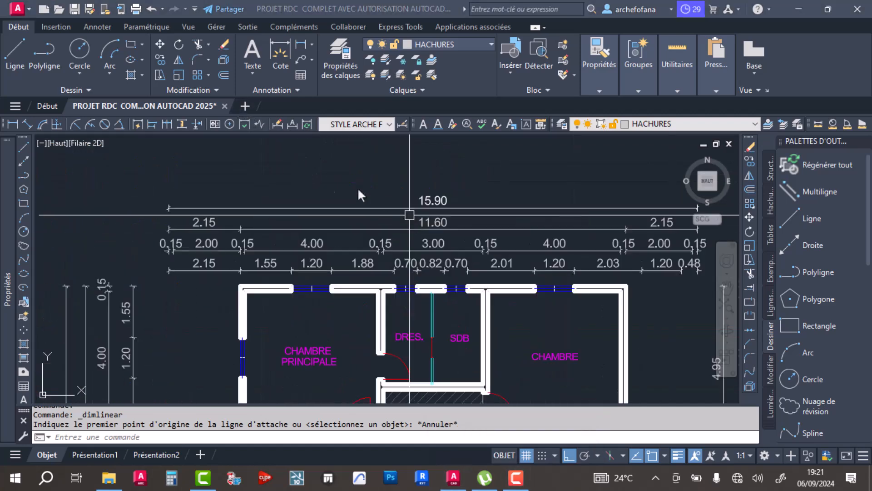
left_click(338, 178)
left_click(352, 184)
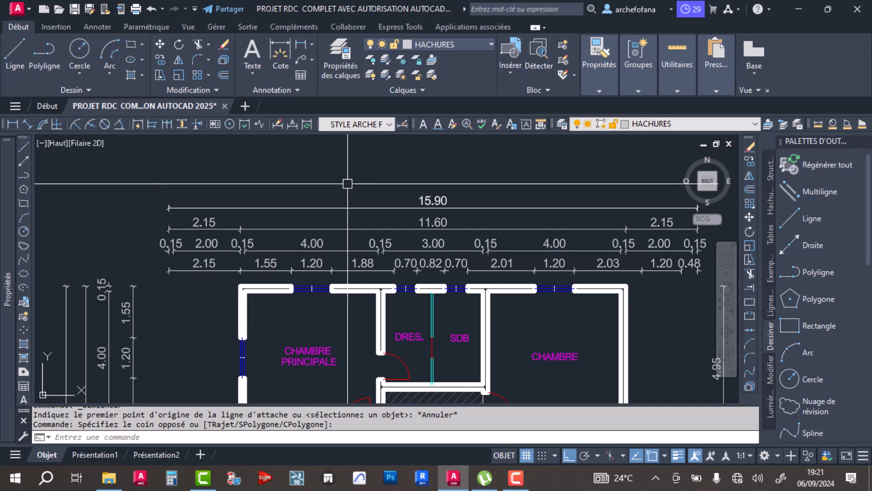
Save the drawing again with the dimension chains on every side of the plan.
scroll(348, 184, "down", 5)
key("ctrl+s")
scroll(350, 358, "up", 2)
middle_click_drag(352, 285, 331, 208)
middle_click_drag(340, 320, 340, 242)
middle_click_drag(381, 322, 355, 270)
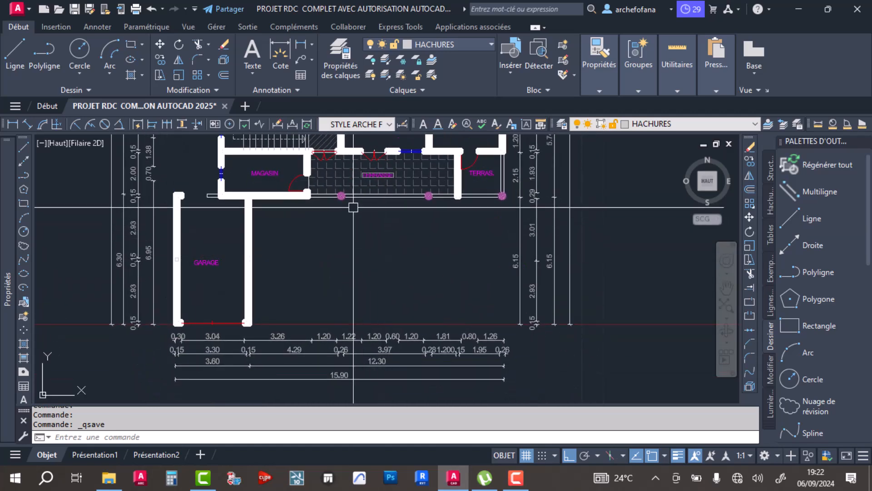
scroll(314, 193, "up", 5)
left_click(132, 43)
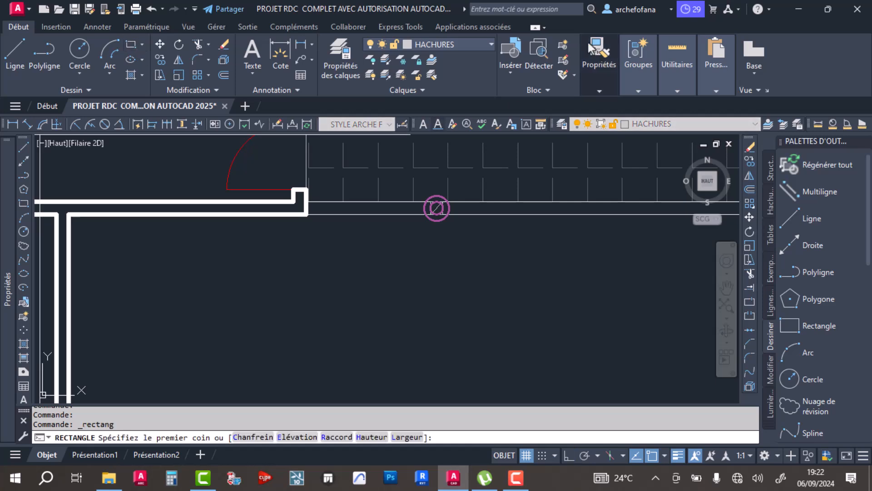
left_click(483, 42)
left_click(325, 49)
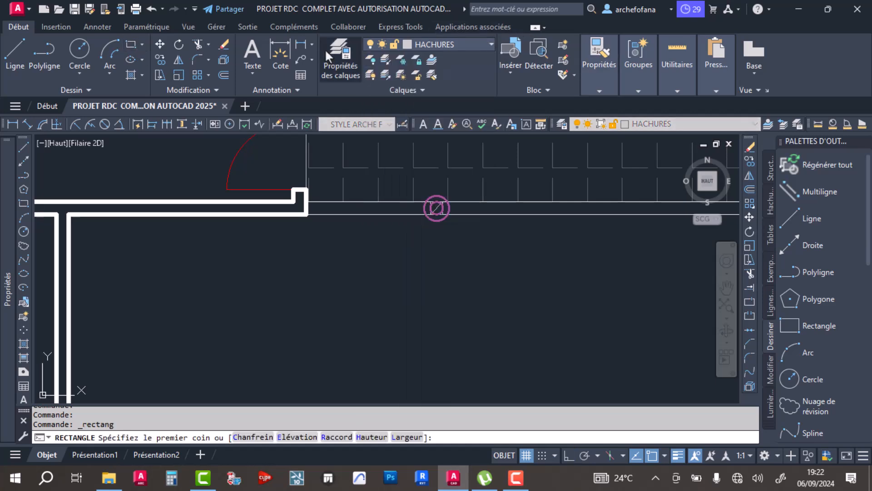
Create a layer named PERRON D'ACCES and make it the current layer.
left_click(325, 48)
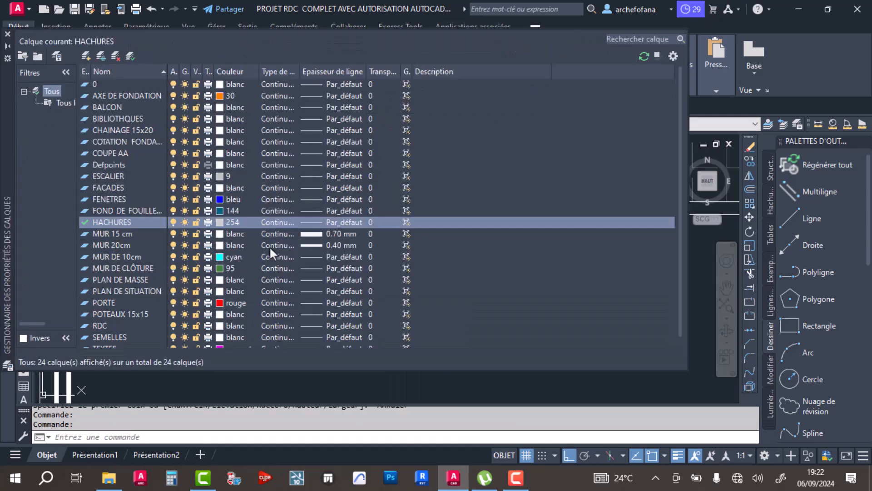
left_click(86, 55)
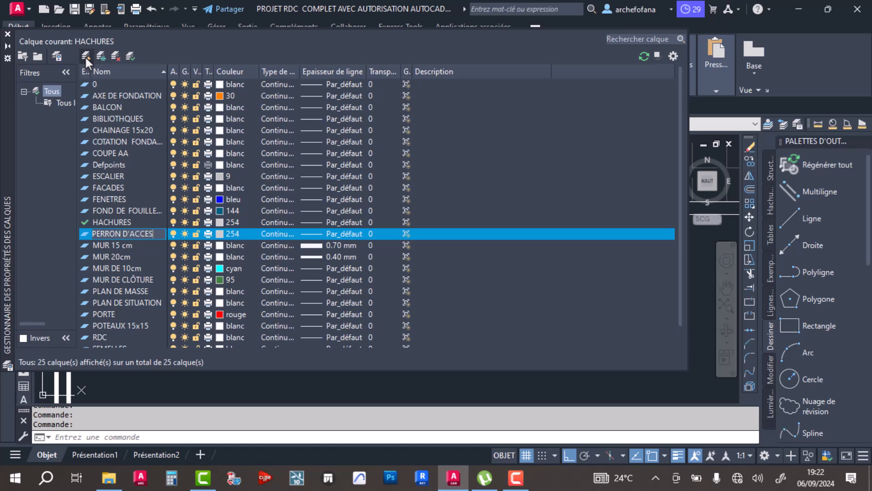
type("PERRON D'ACCES")
key("Return")
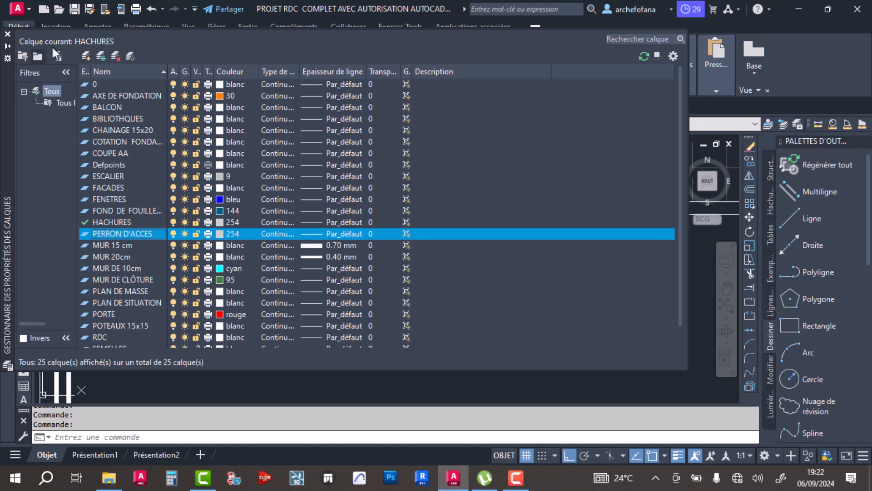
left_click(8, 35)
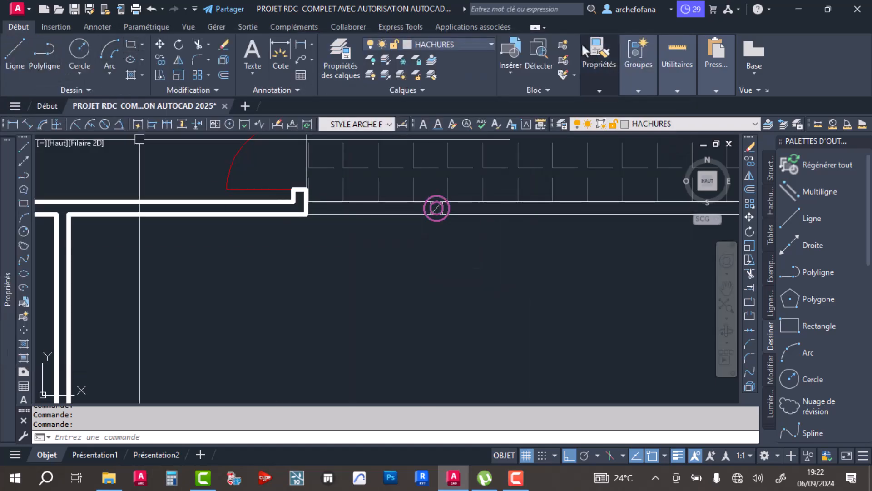
left_click(449, 44)
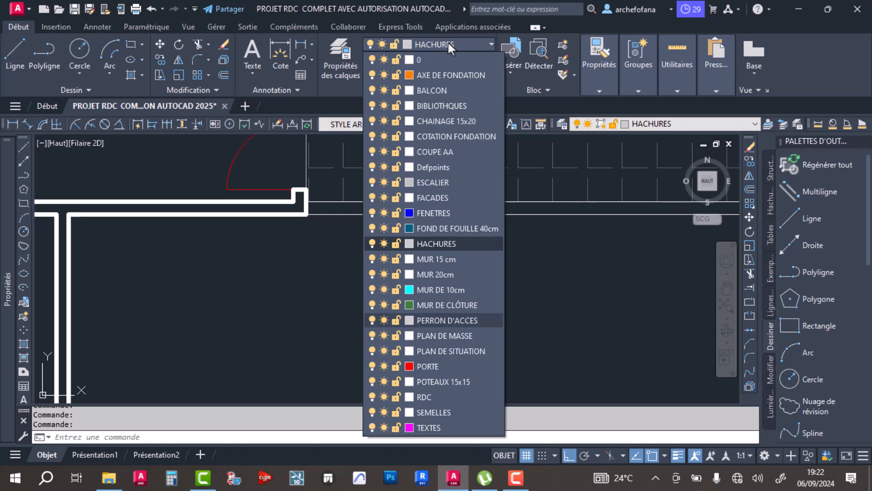
left_click(454, 321)
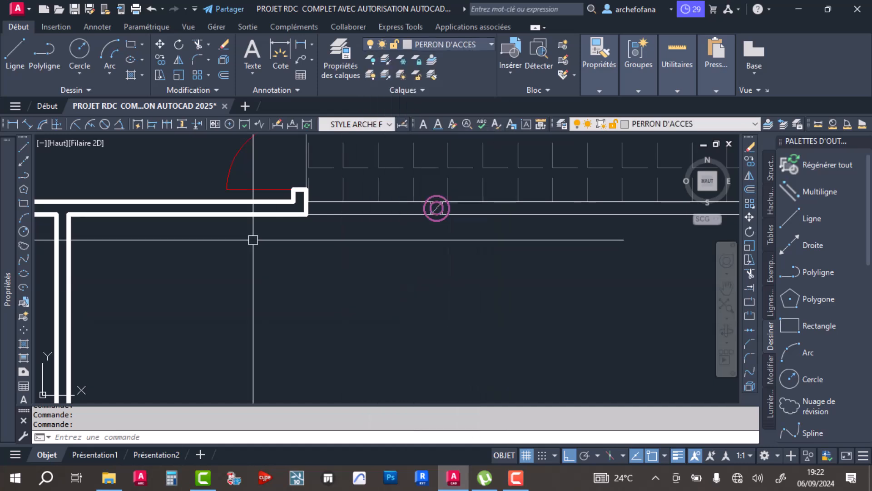
Draw a 0.3 m deep rectangle along the main terrace's front edge, from the MAGASIN wall corner to the wall between the terraces.
left_click(131, 44)
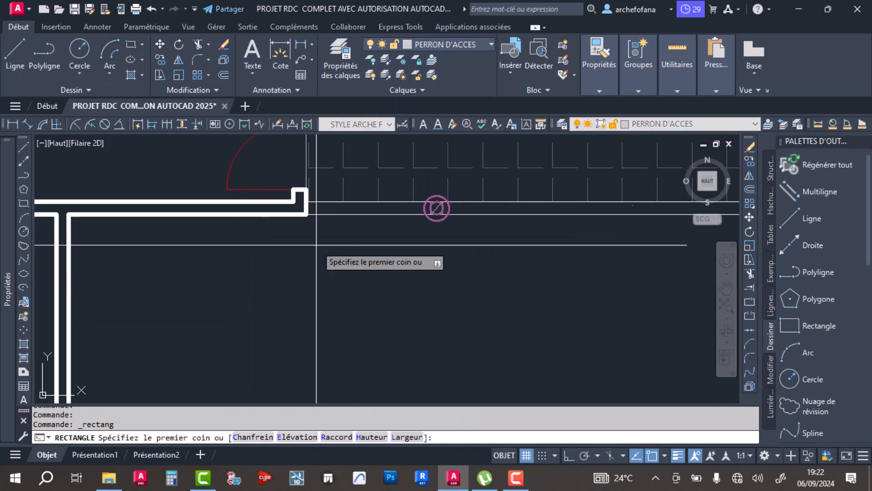
left_click(308, 214)
scroll(465, 283, "down", 2)
scroll(466, 283, "up", 4)
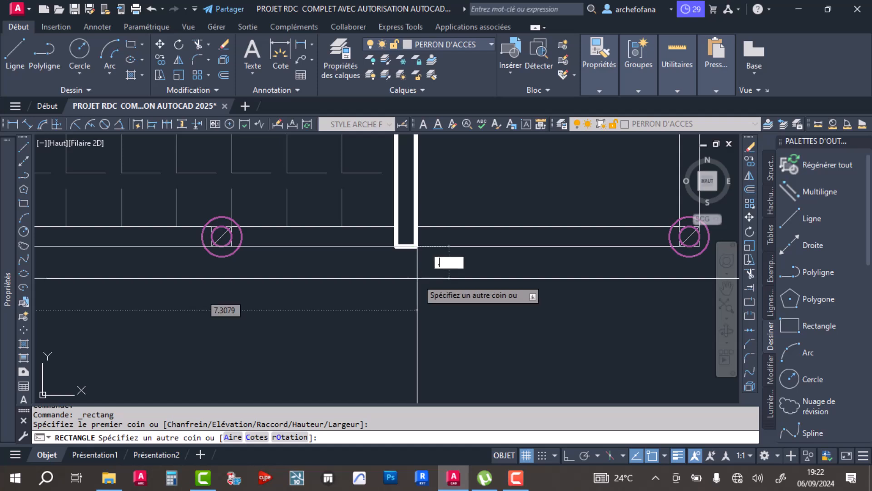
type(".3")
key("Return")
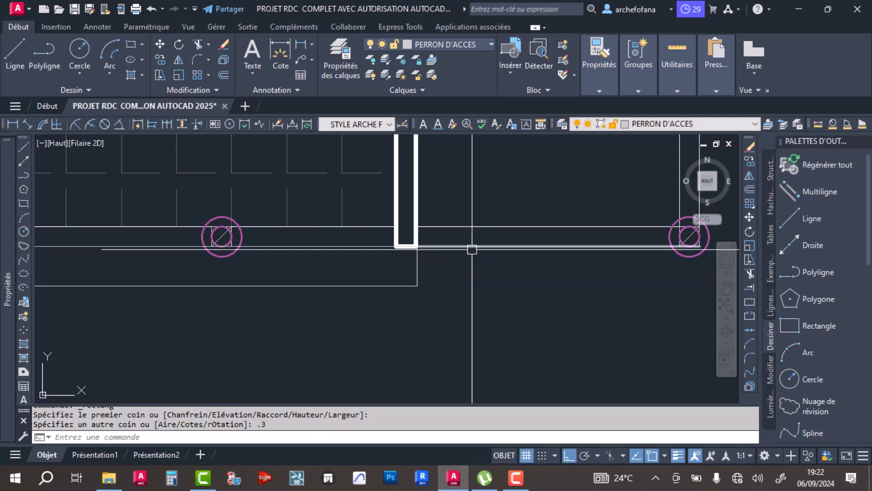
Copy the step rectangle twice outward from the main terrace, each copy against the previous one's front edge, then end the command.
left_click(414, 278)
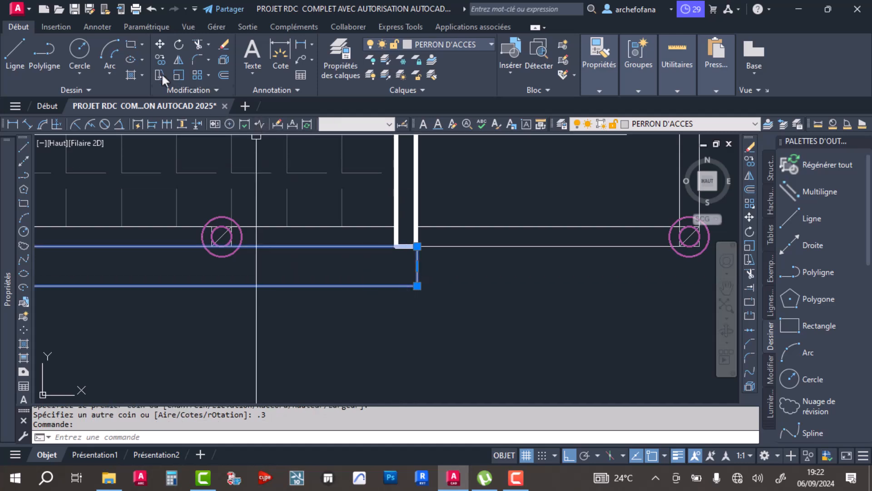
left_click(162, 59)
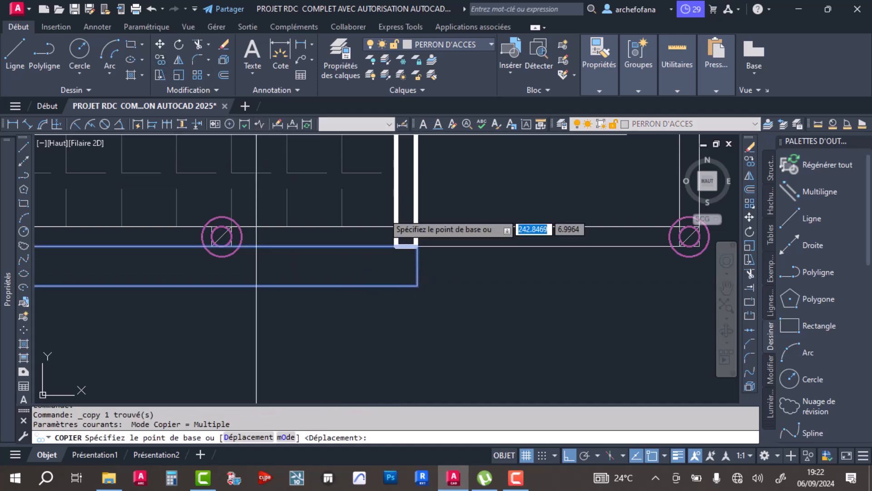
left_click(415, 247)
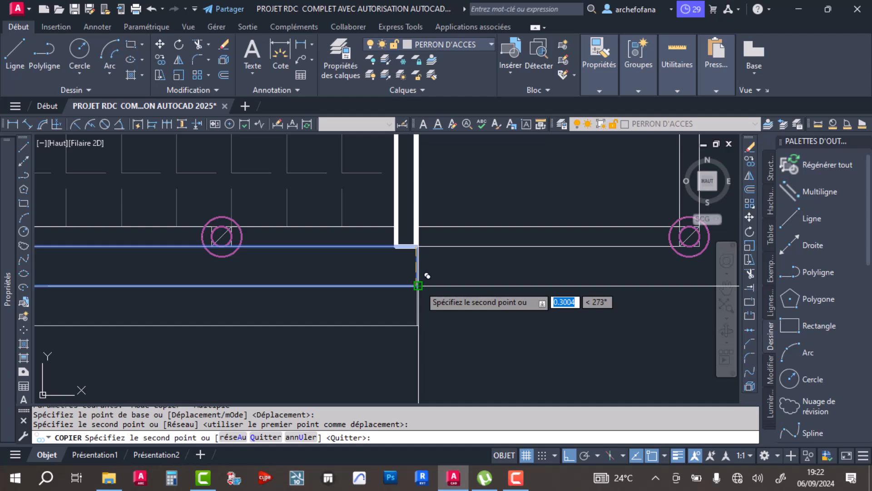
left_click(418, 325)
scroll(508, 285, "down", 5)
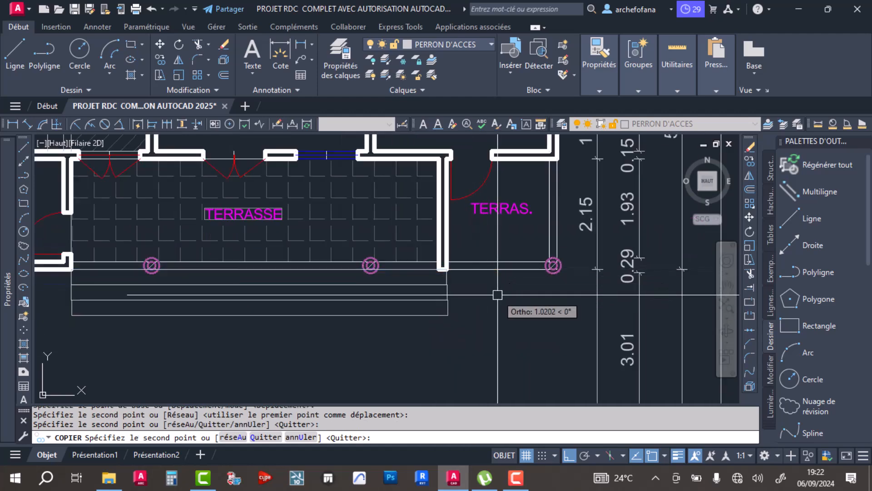
key("Return")
middle_click_drag(460, 264, 512, 239)
scroll(510, 240, "up", 2)
scroll(509, 240, "down", 4)
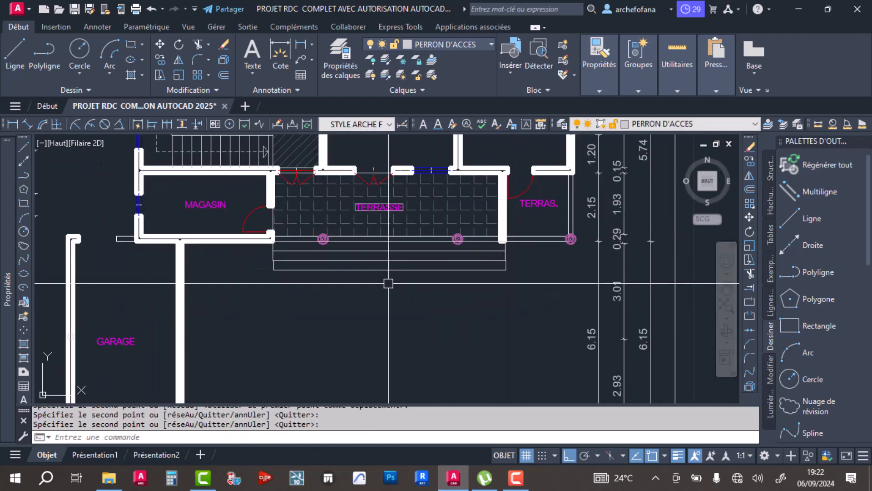
Save the drawing with the three entrance steps in front of the main terrace.
key("ctrl+s")
scroll(273, 256, "up", 6)
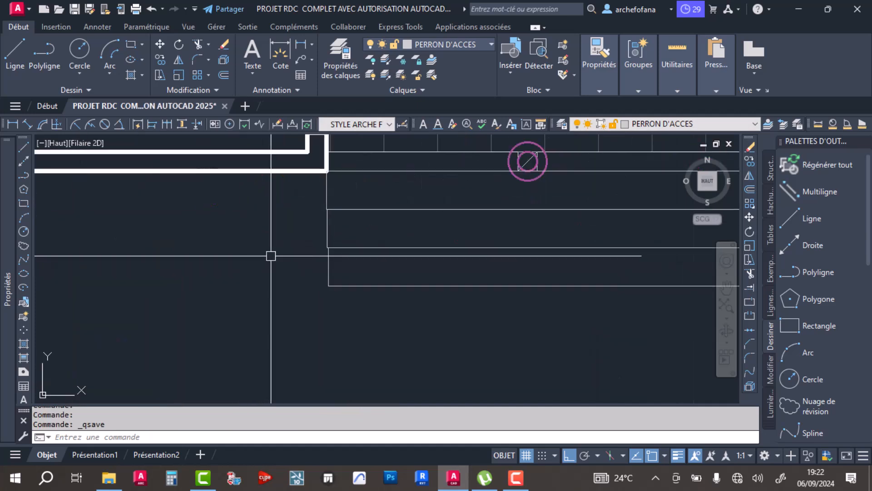
left_click(364, 275)
scroll(357, 254, "up", 5)
scroll(354, 268, "down", 5)
middle_click_drag(351, 279, 350, 290)
left_click(346, 245)
scroll(350, 244, "up", 5)
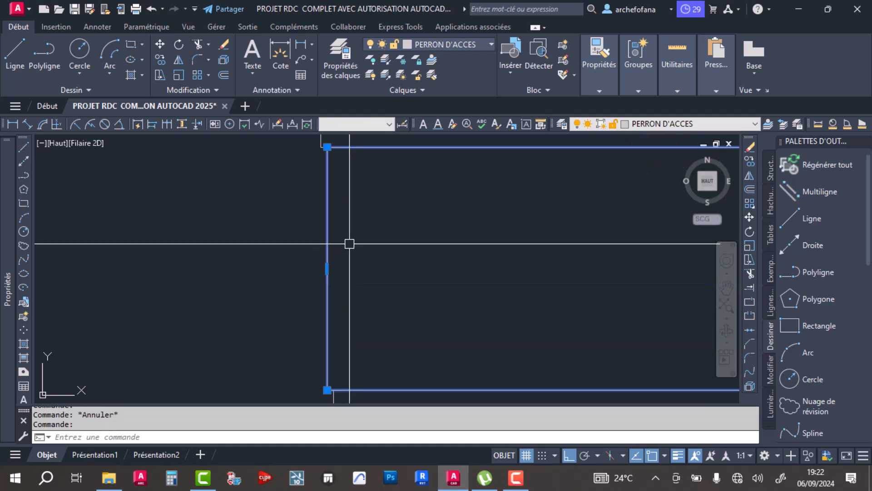
left_click(327, 268)
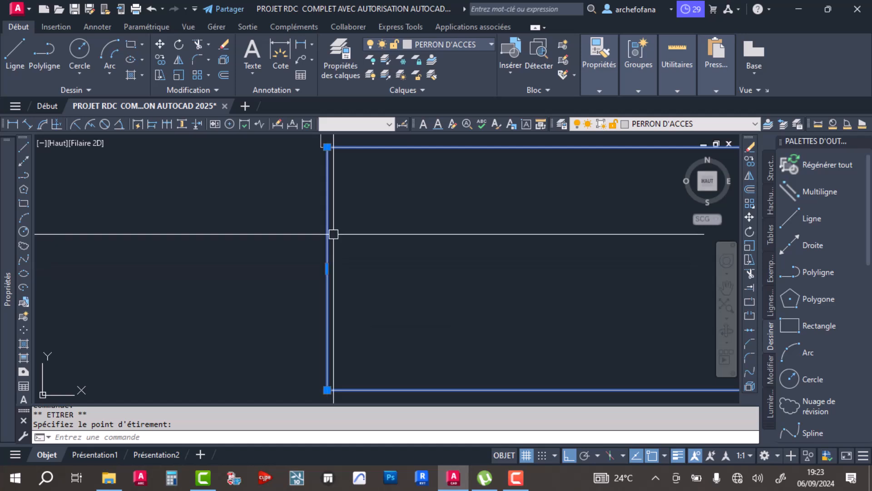
key("Escape")
scroll(334, 234, "down", 4)
scroll(328, 248, "down", 3)
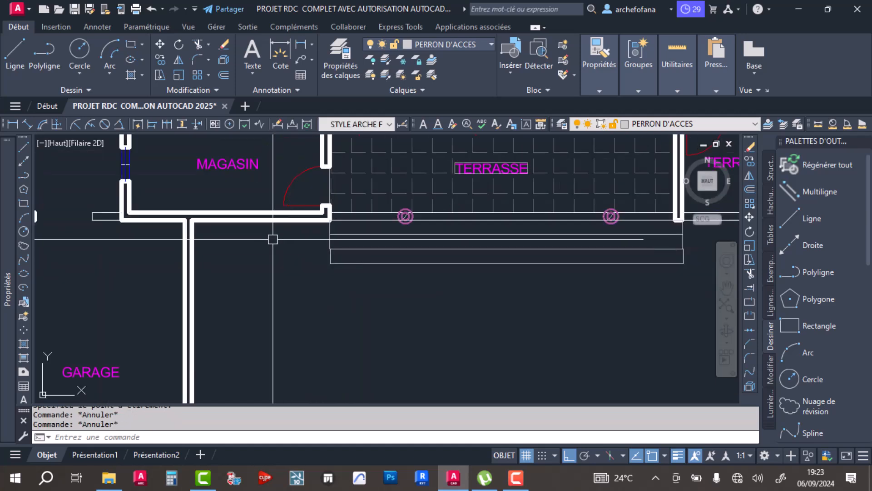
Copy the small square post from the garage's outer wall horizontally onto the opposite garage wall.
scroll(258, 245, "down", 2)
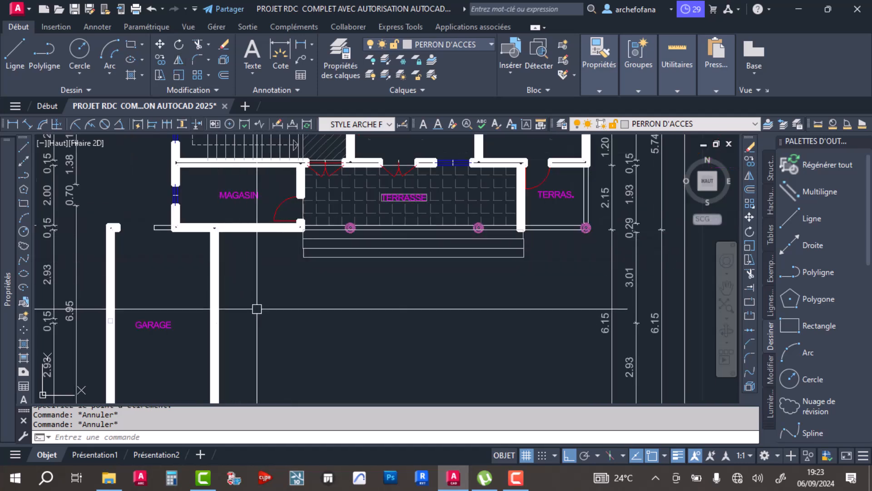
scroll(187, 233, "up", 2)
scroll(327, 241, "down", 2)
scroll(179, 257, "up", 6)
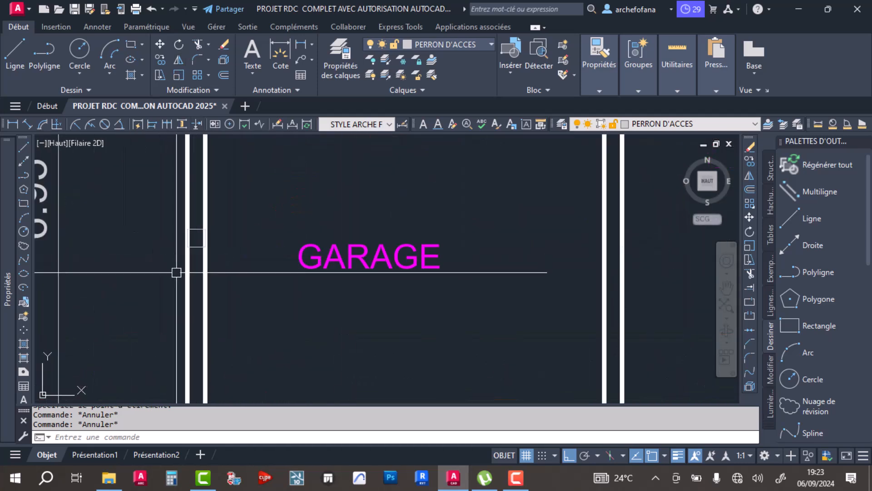
left_click(196, 238)
left_click(221, 192)
left_click(159, 59)
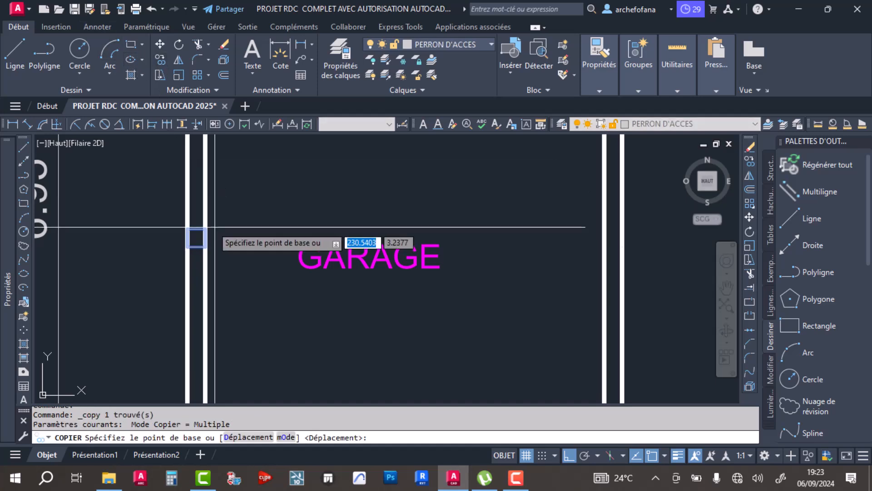
left_click(205, 237)
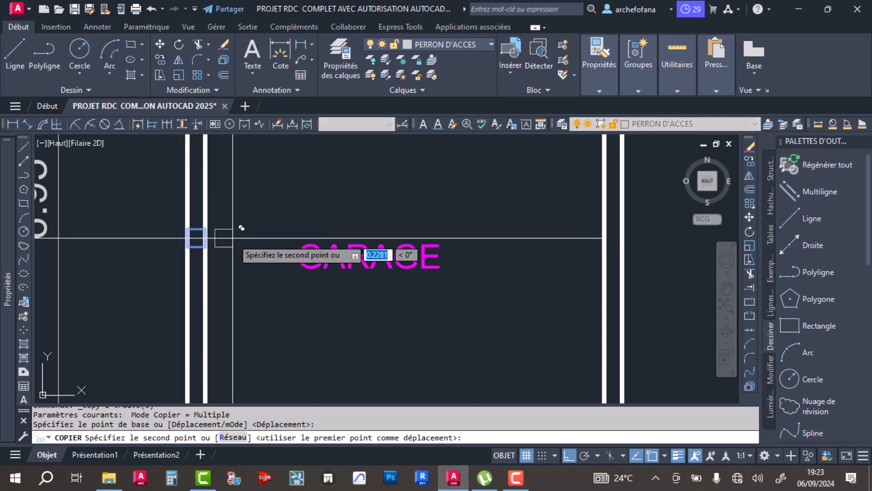
left_click(620, 238)
key("Return")
Fillet the MAGASIN wall's lower line with the garage wall's right face line into a sharp corner.
middle_click_drag(547, 249, 370, 250)
scroll(421, 237, "down", 3)
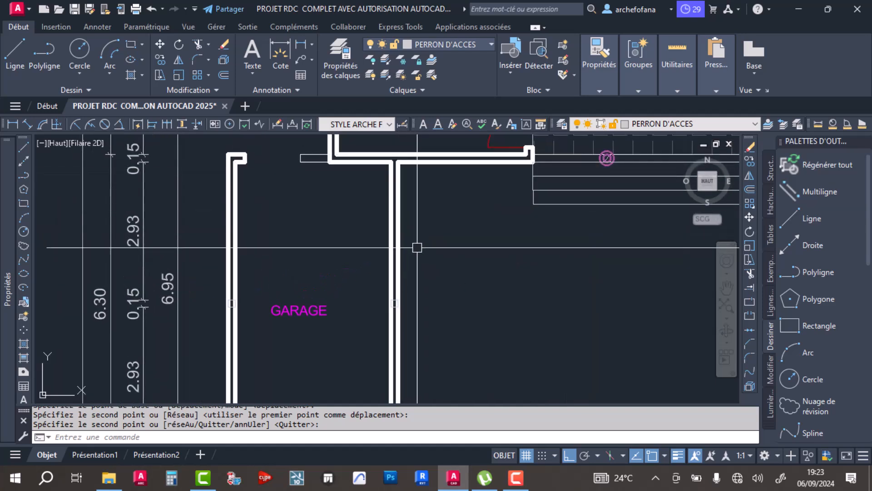
scroll(400, 160, "up", 2)
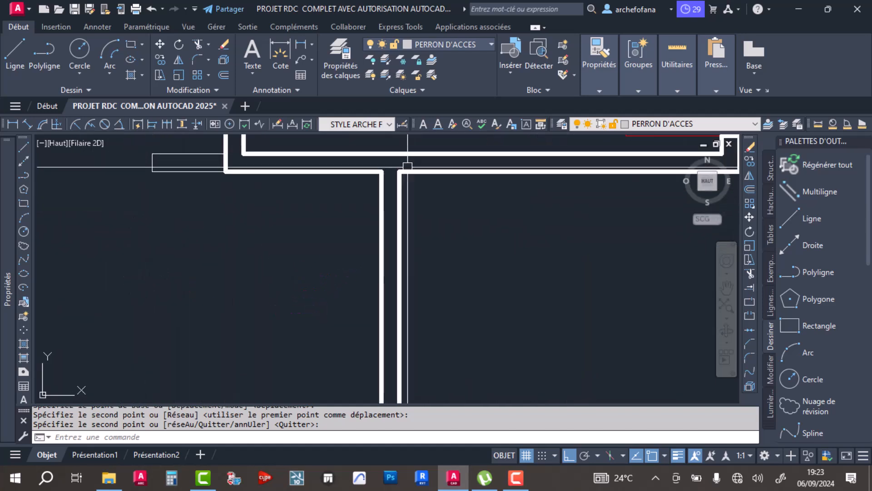
left_click(197, 60)
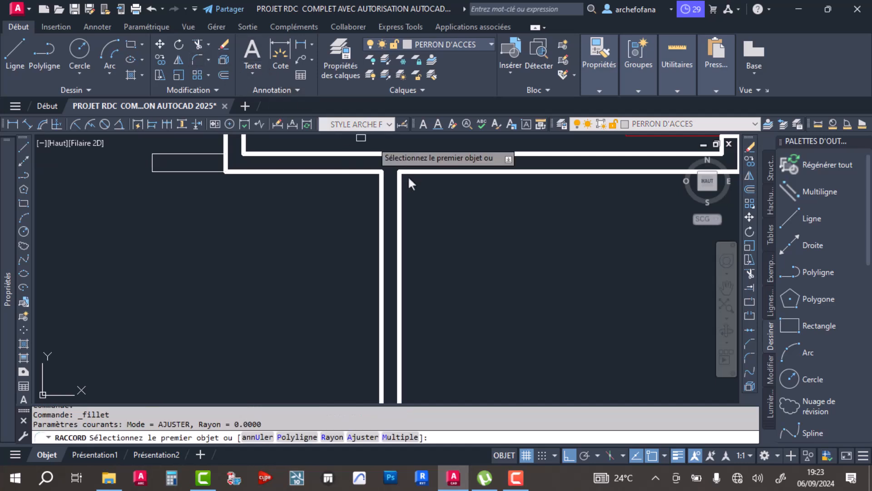
left_click(355, 170)
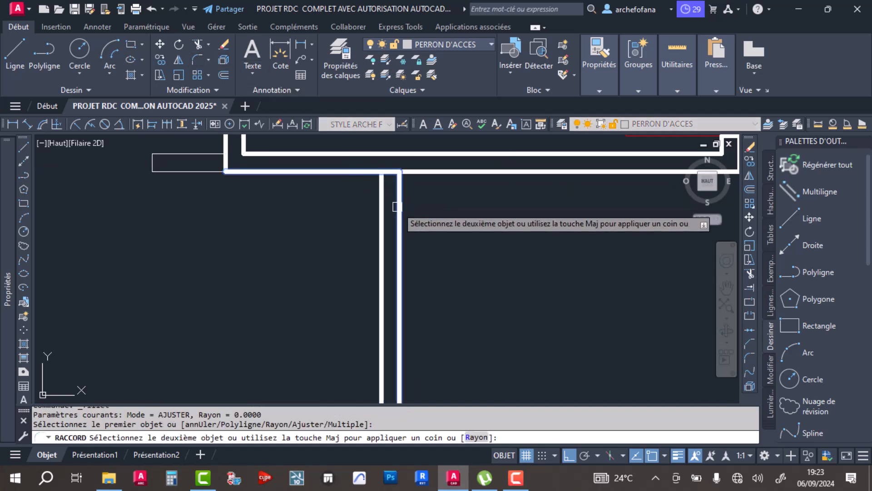
left_click(399, 184)
key("Escape")
left_click(426, 205)
left_click(327, 247)
scroll(360, 217, "down", 6)
middle_click_drag(392, 264, 391, 193)
middle_click_drag(469, 179, 410, 272)
key("Escape")
key("Escape")
key("Escape")
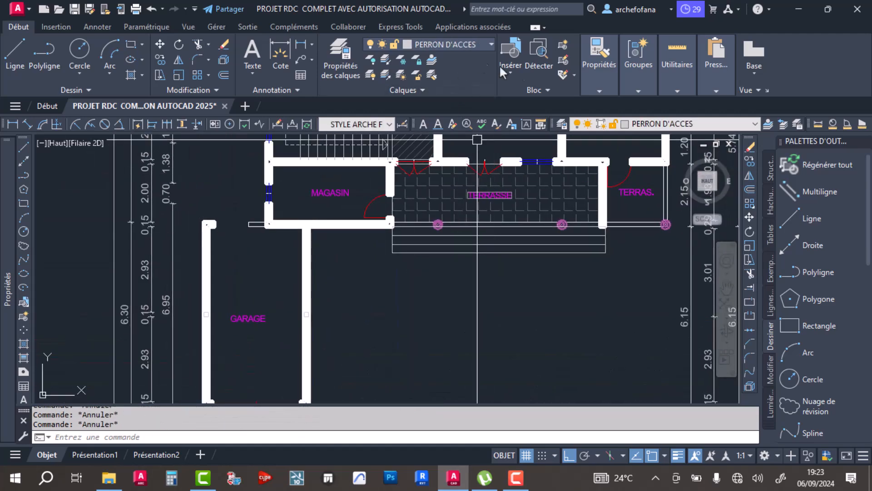
Match the properties of the garage's right wall lines to the thin edge line of the main terrace.
left_click(591, 81)
left_click(605, 127)
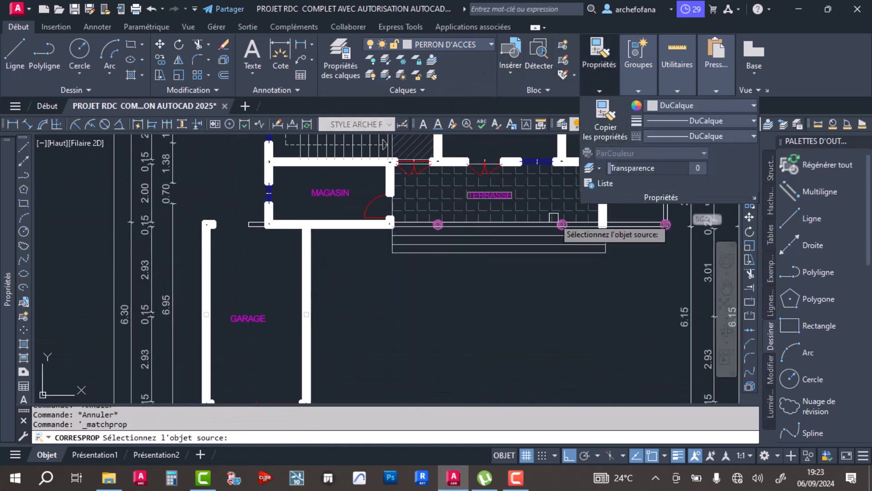
left_click(538, 222)
left_click(352, 289)
left_click(282, 271)
key("Escape")
Draw a rectangle across the lower end of the garage's right wall, beside the short return at the garage door.
scroll(309, 254, "down", 3)
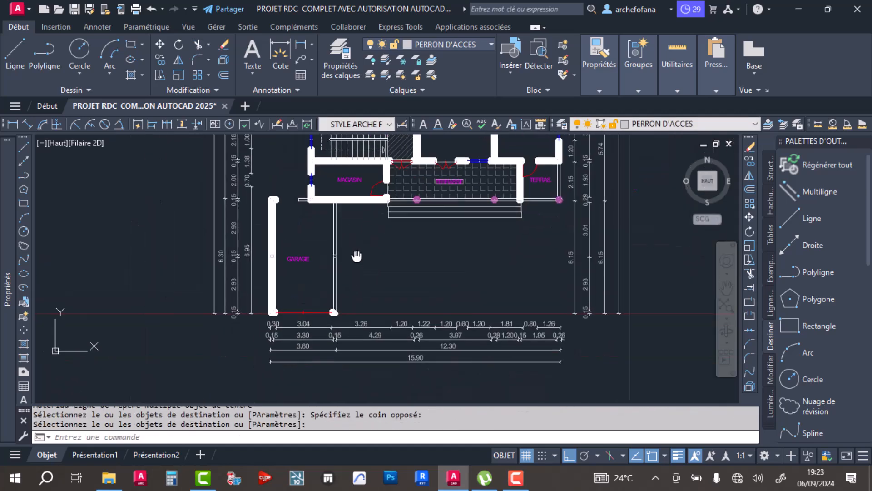
scroll(346, 287, "up", 8)
scroll(313, 344, "up", 3)
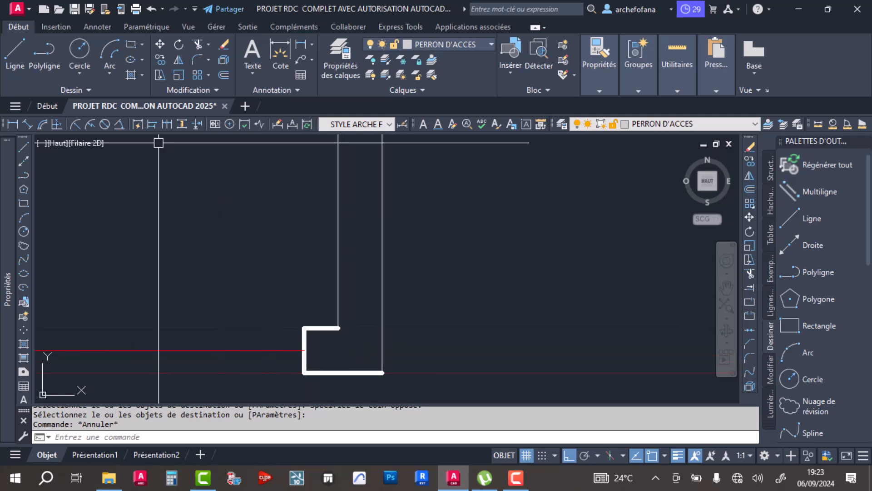
left_click(132, 44)
left_click(338, 328)
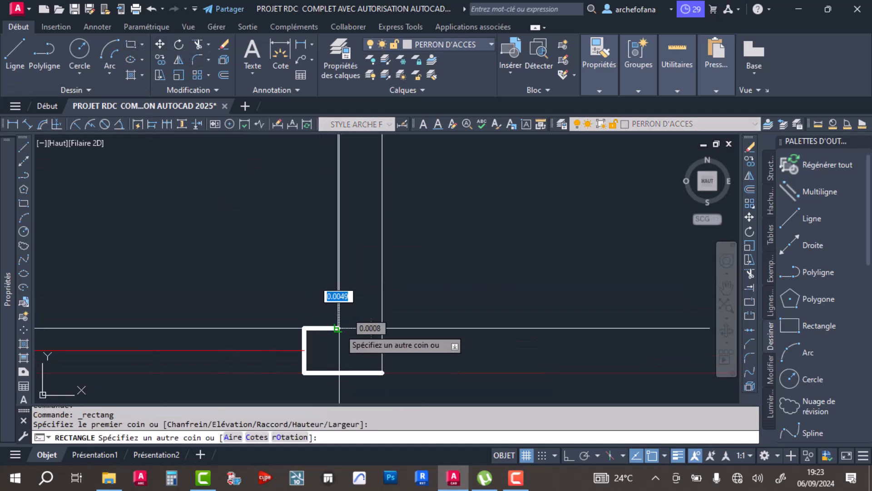
left_click(382, 362)
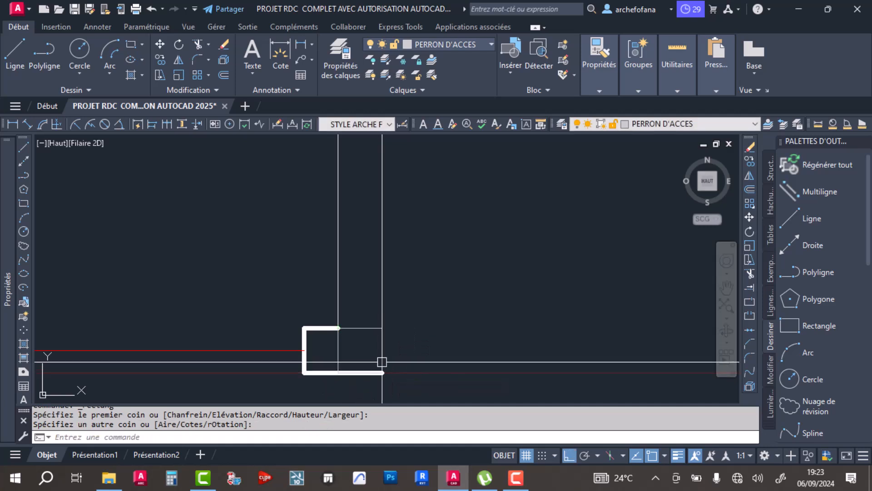
Stretch the rectangle's upper edge to slightly above the wall return and explode the rectangle.
left_click(363, 327)
left_click(360, 327)
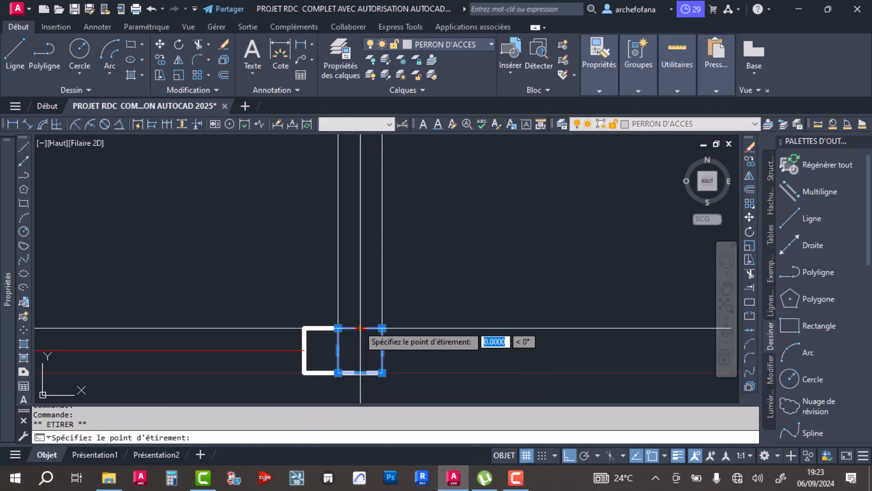
left_click(361, 278)
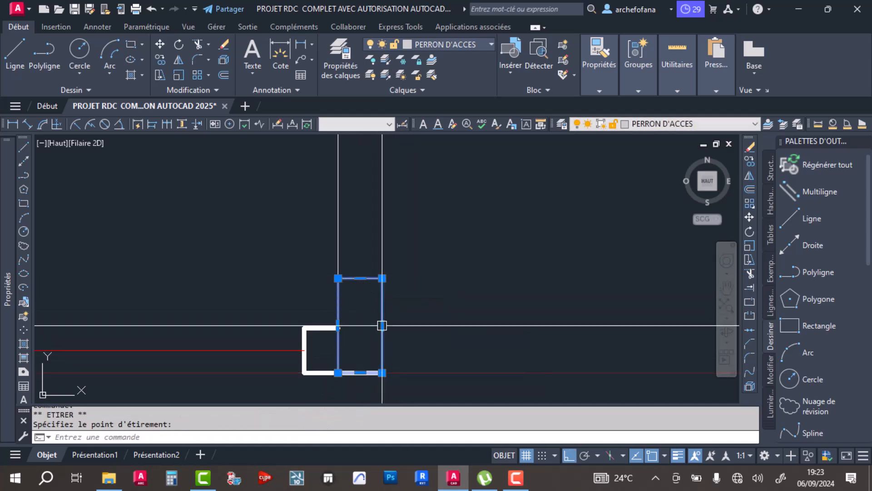
left_click(360, 278)
left_click(361, 297)
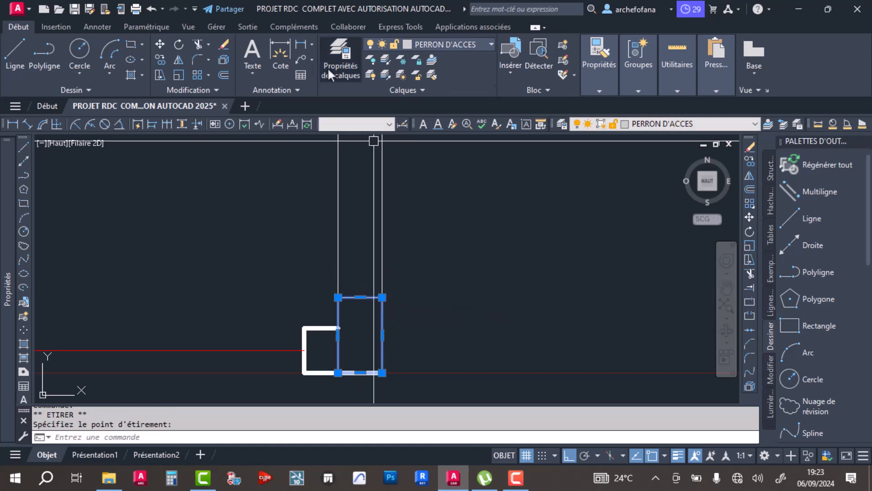
left_click(223, 60)
Match the exploded rectangle's lines to the thick wall line of the return at the garage door.
left_click(589, 77)
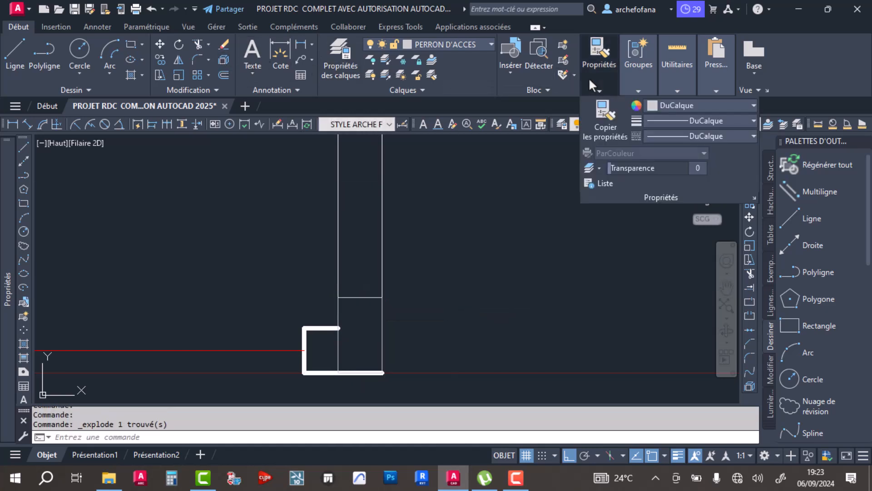
left_click(600, 122)
left_click(321, 327)
left_click(314, 262)
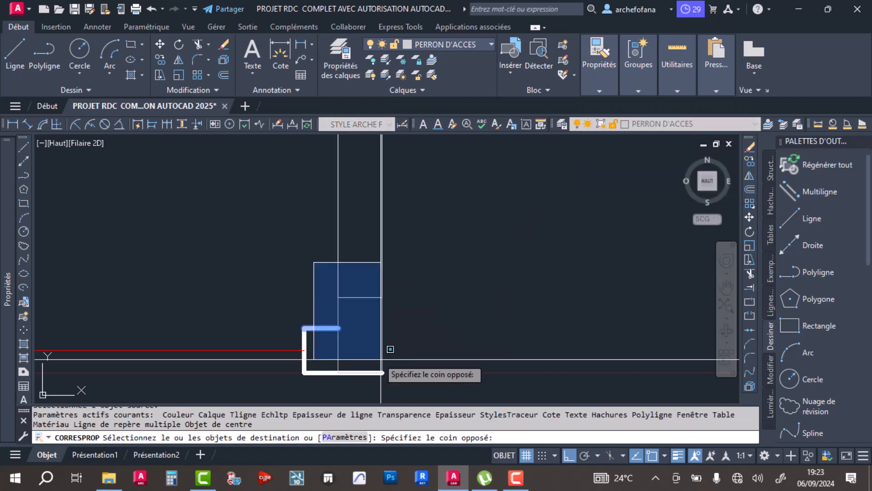
left_click(400, 378)
key("Escape")
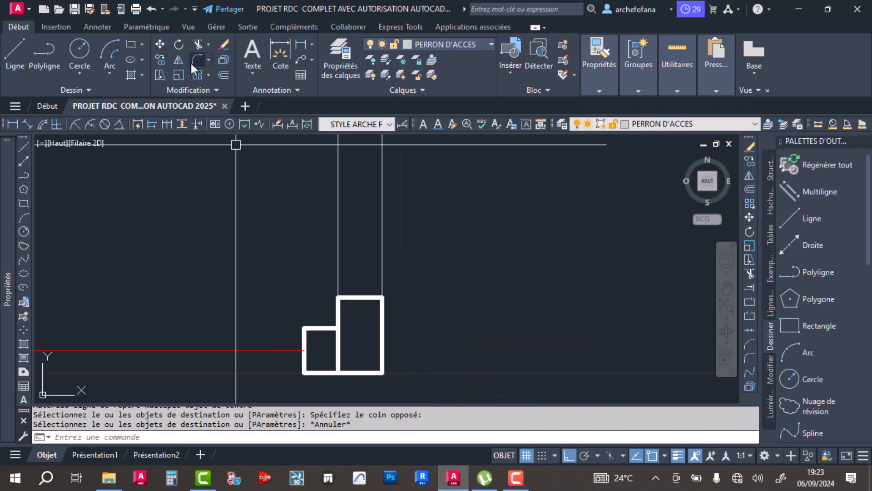
Fillet the return's upper line with the rectangle's left line to form one L-shaped wall end.
left_click(324, 326)
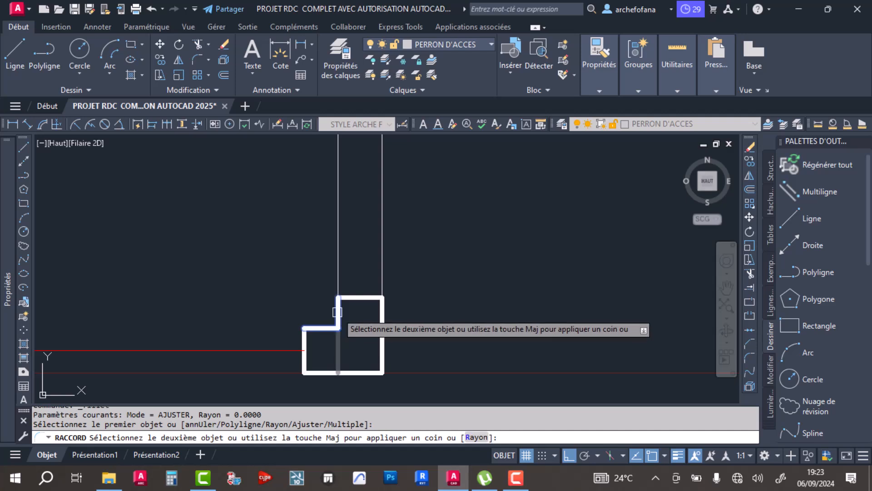
left_click(339, 317)
scroll(386, 290, "down", 5)
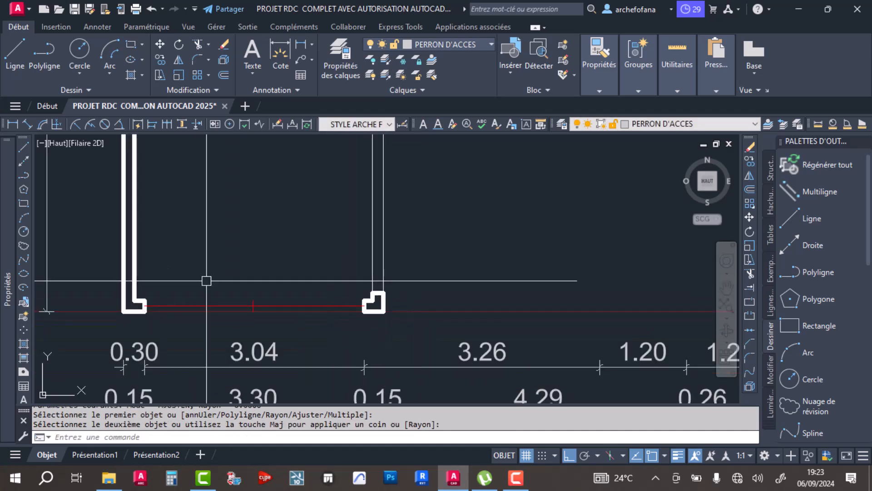
Match both square garage wall posts to the magenta terrace column's properties and save the drawing.
middle_click_drag(423, 270, 397, 330)
scroll(398, 330, "down", 2)
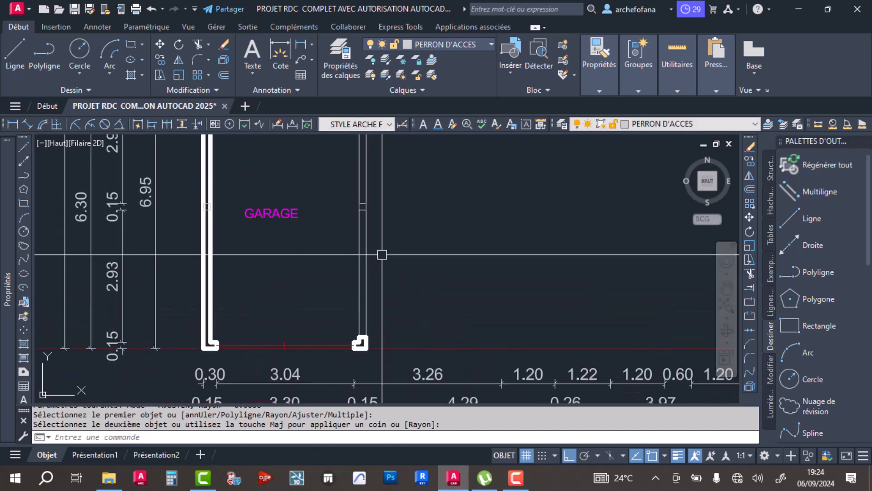
left_click(599, 59)
left_click(602, 108)
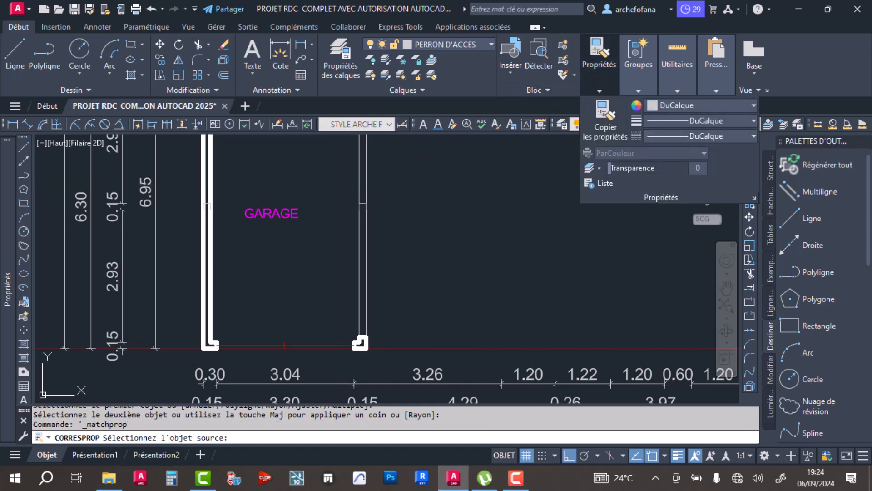
scroll(436, 264, "down", 3)
scroll(477, 255, "up", 6)
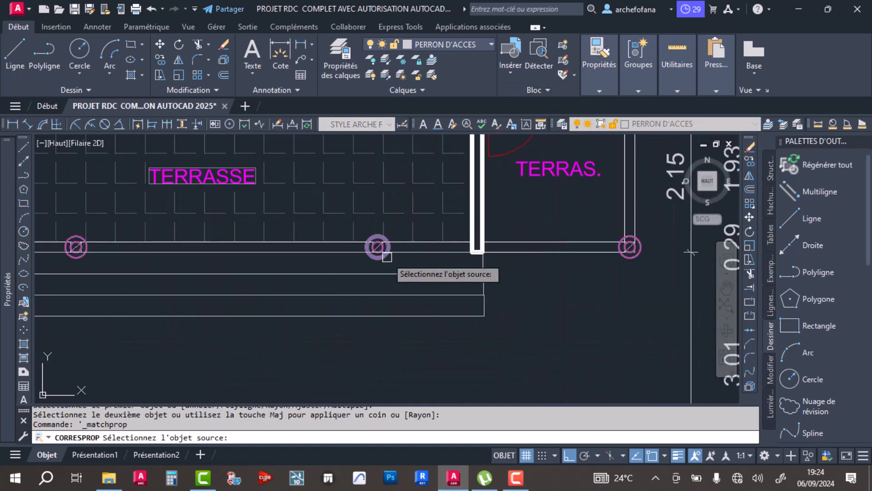
left_click(385, 256)
scroll(422, 251, "down", 4)
middle_click_drag(345, 288, 350, 285)
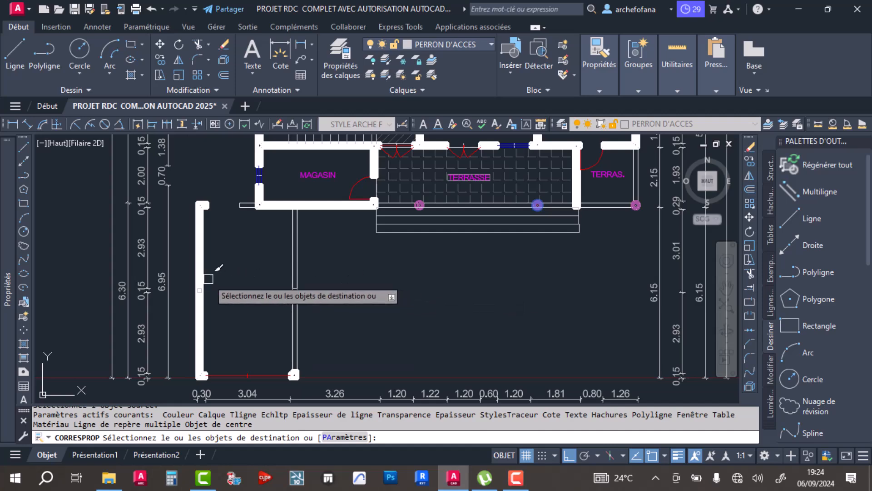
left_click(214, 306)
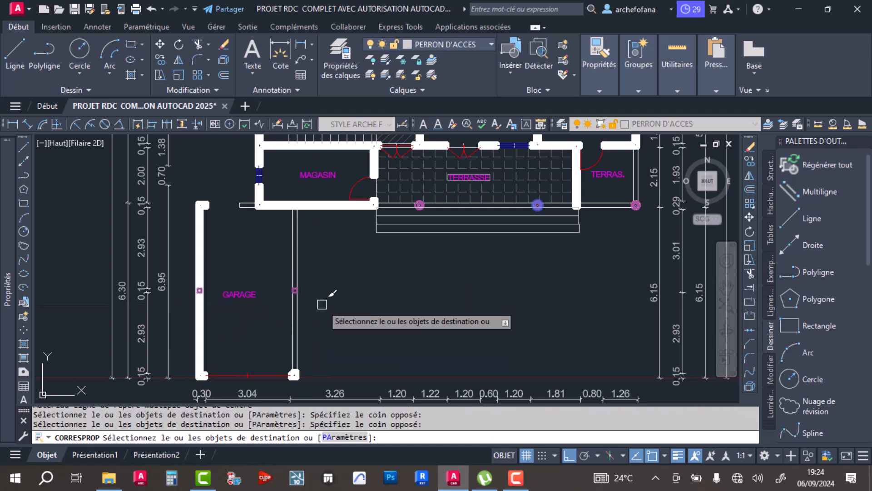
key("Return")
key("ctrl+s")
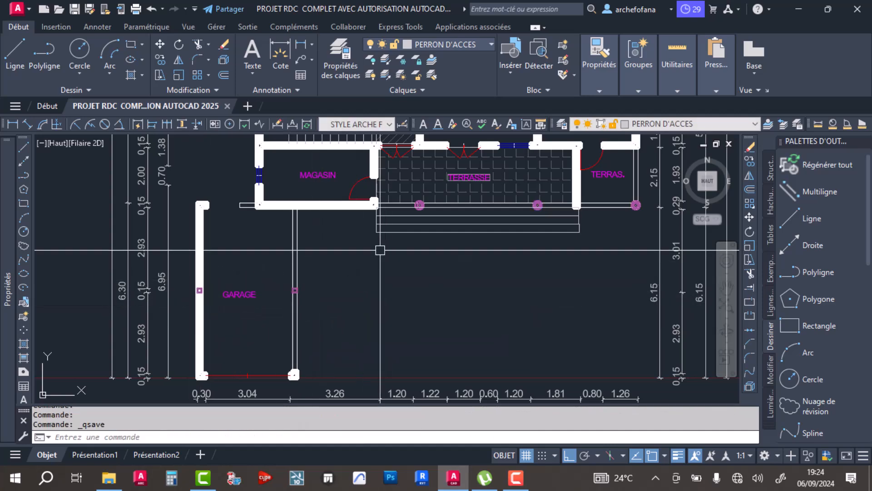
Examine the walls and partitions around the DEBAR., SDB and DRES. rooms in the upper part of the plan.
scroll(233, 289, "up", 5)
scroll(232, 290, "down", 5)
mouse_move(454, 255)
middle_mouse_down()
mouse_move(370, 298)
mouse_move(429, 319)
mouse_move(431, 334)
middle_mouse_up()
middle_click_drag(414, 223, 426, 291)
scroll(461, 240, "up", 6)
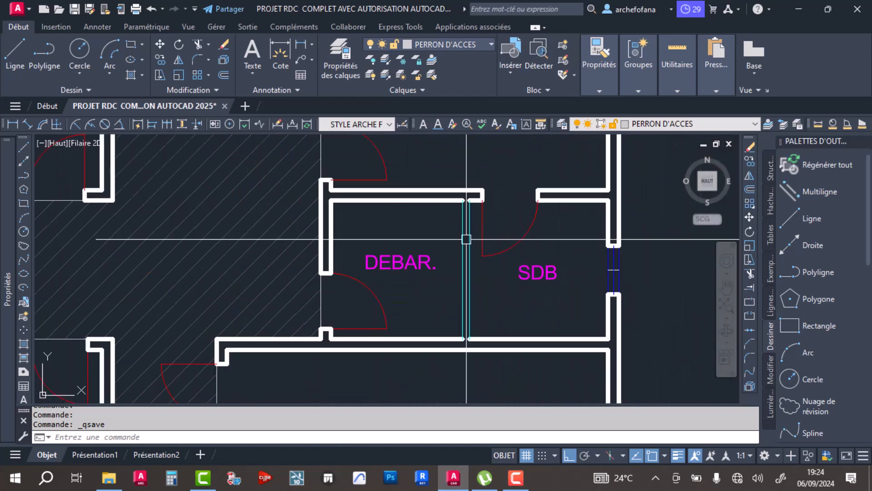
scroll(450, 195, "down", 5)
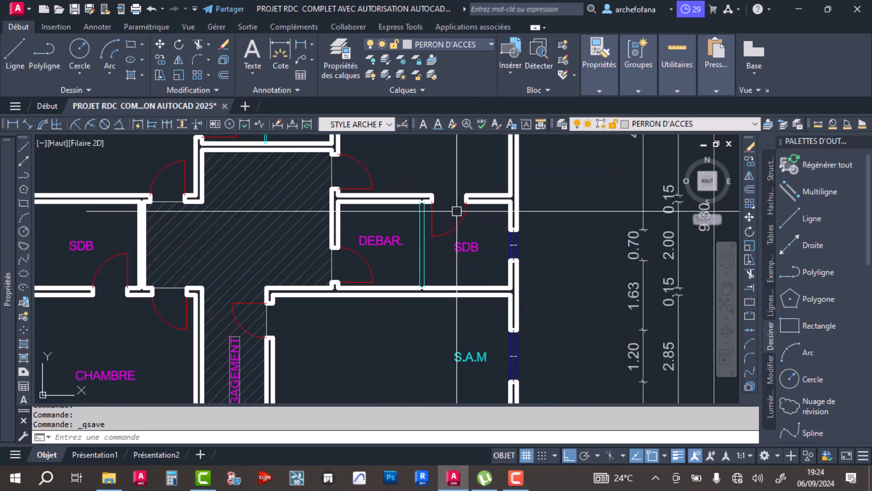
scroll(455, 250, "down", 4)
scroll(367, 280, "up", 4)
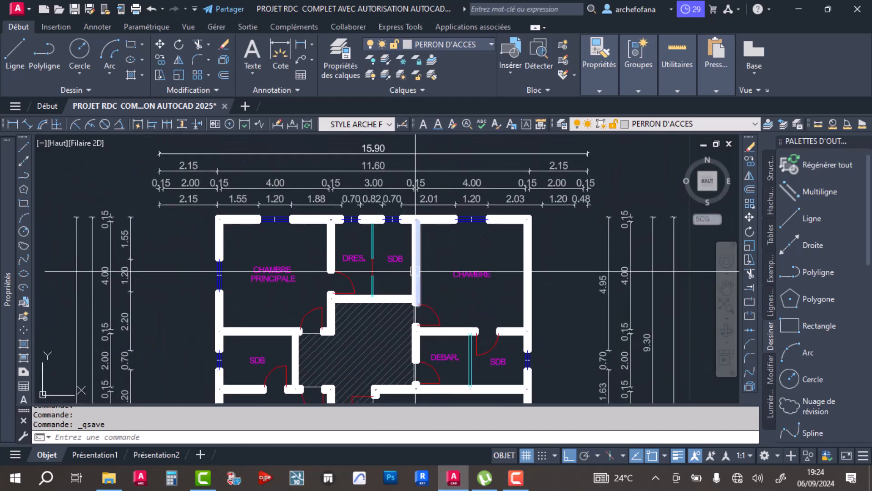
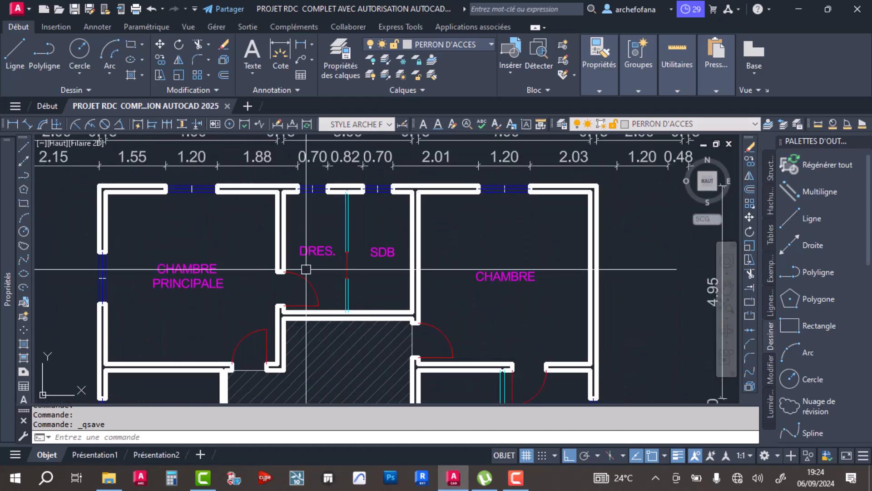
Draw a horizontal line across the DRES. room from the wall's inner face to the cyan partition.
scroll(283, 204, "up", 4)
scroll(302, 203, "down", 4)
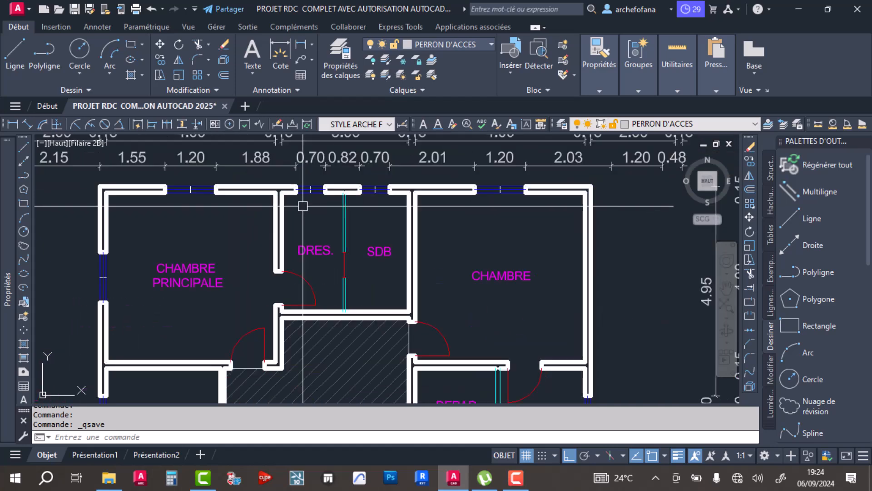
left_click(15, 53)
scroll(325, 215, "up", 4)
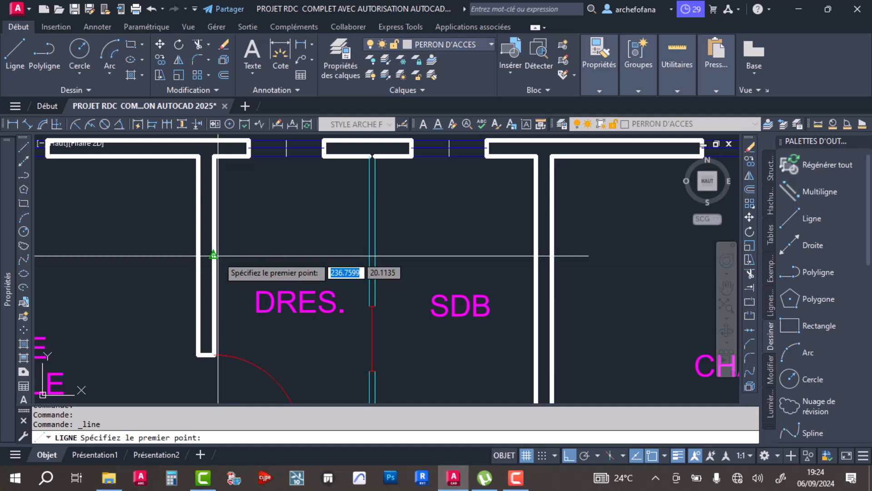
left_click(213, 255)
key("Return")
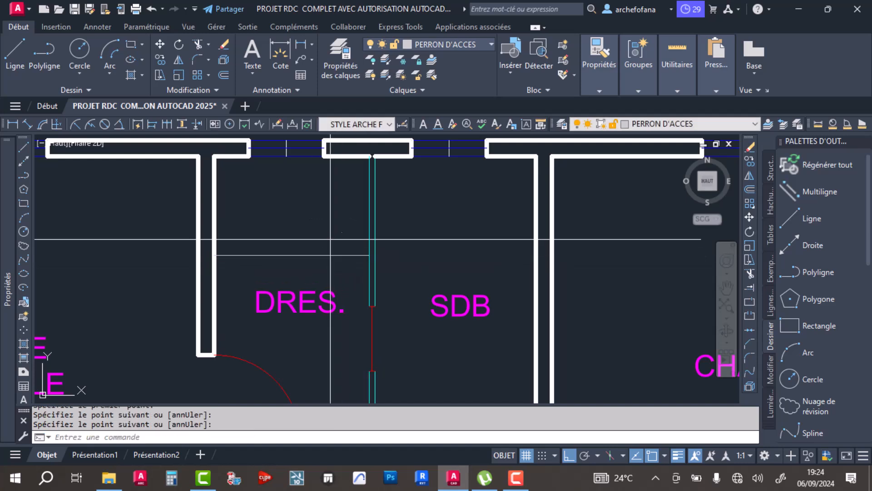
Move the horizontal line straight up, closer to the window wall of the DRES. room, to form the cupboard front.
left_click(331, 240)
left_click(290, 270)
left_click(160, 44)
left_click(286, 219)
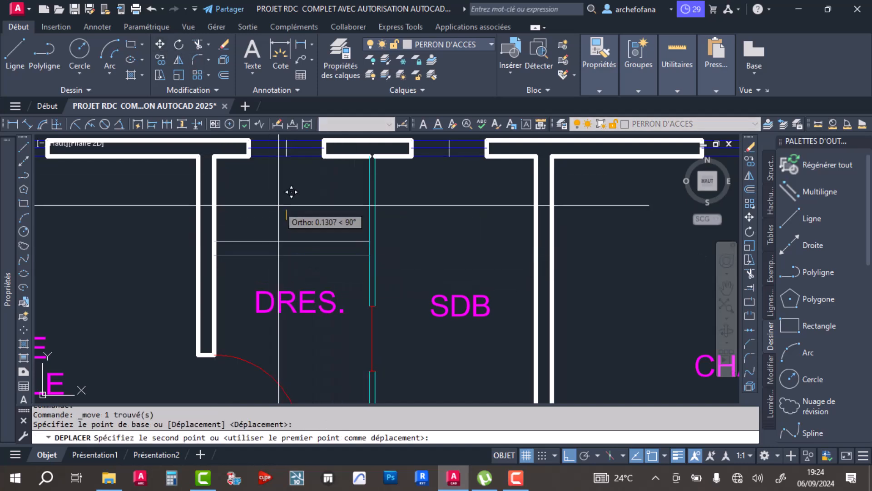
left_click(285, 164)
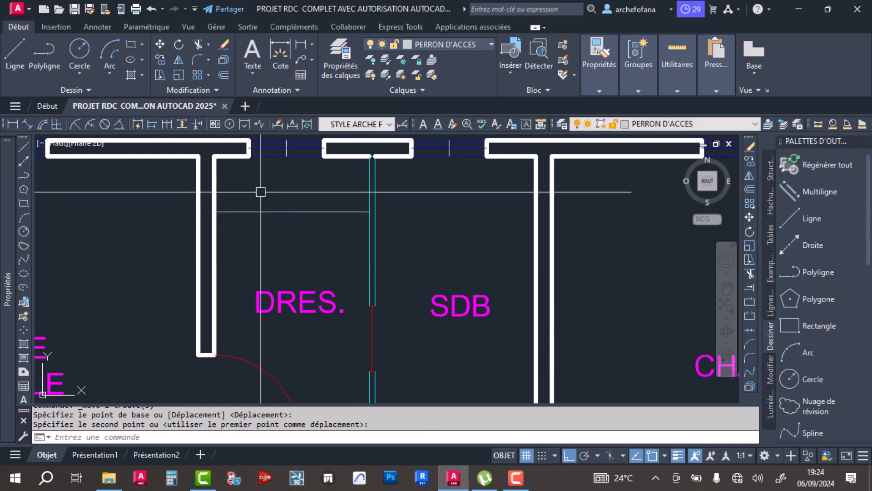
Draw two crossing diagonals between the corners of the cupboard space above the horizontal line.
left_click(20, 59)
left_click(231, 156)
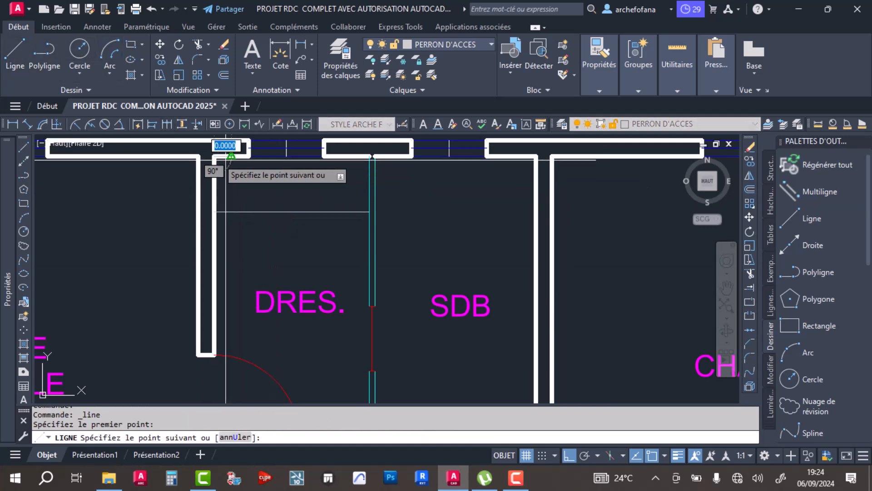
left_click(370, 211)
key("Return")
key("Return")
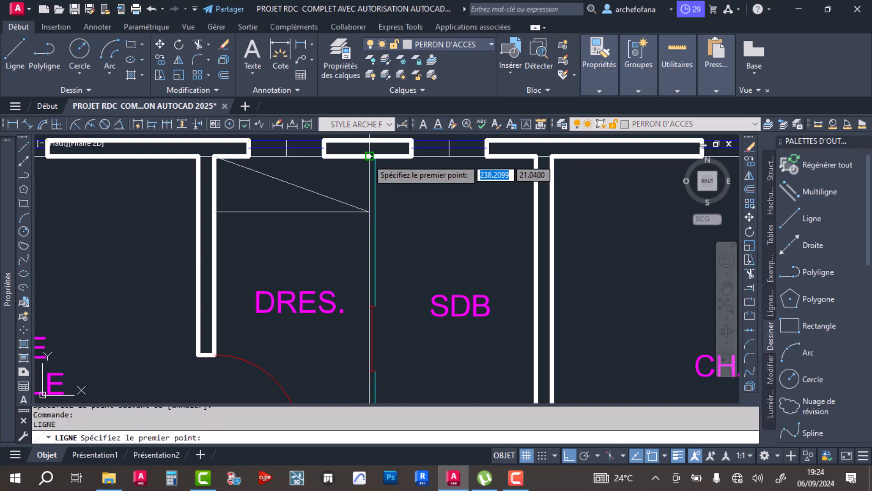
left_click(369, 156)
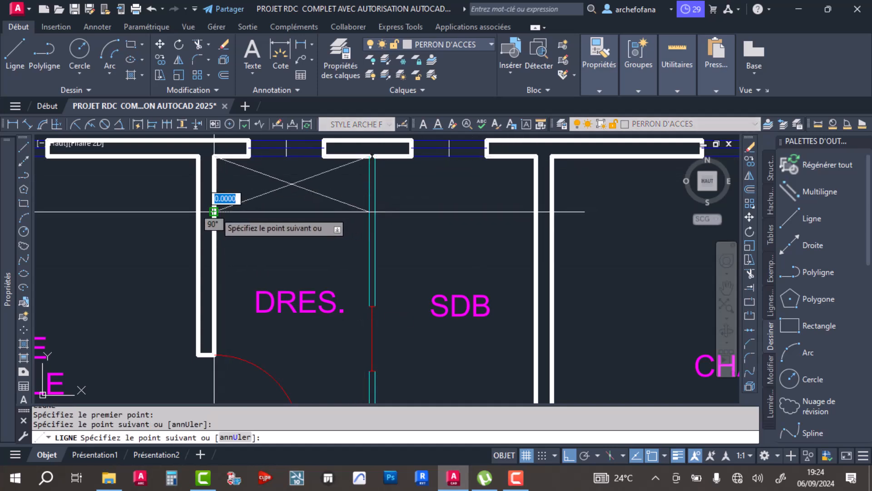
key("Return")
Assign the cupboard's front line and both diagonals to the BIBLIOTHQUES layer.
left_click(299, 175)
left_click(267, 233)
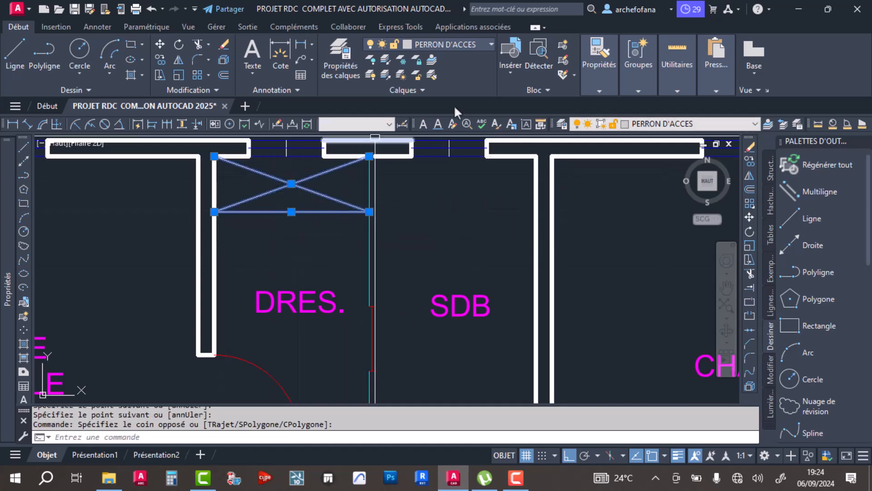
left_click(467, 41)
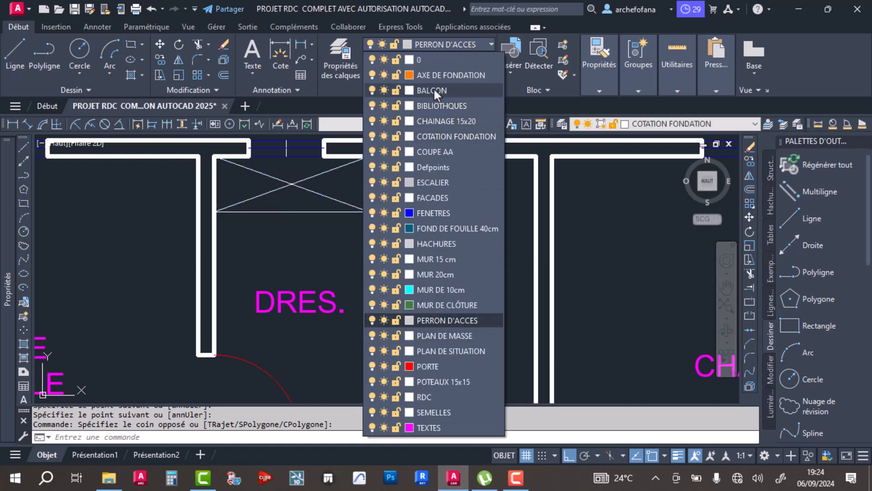
left_click(440, 105)
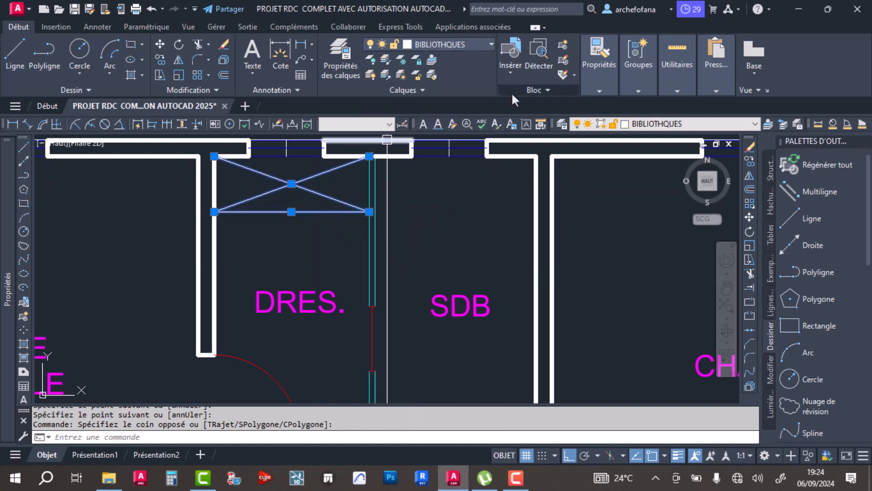
Set the cupboard lines to the dark purple index colour 227 and save the drawing.
mouse_move(614, 84)
left_click(676, 104)
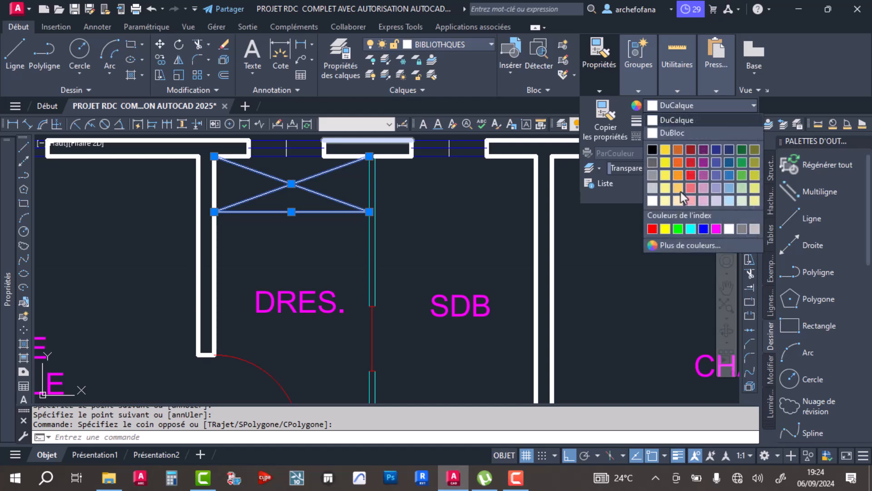
left_click(667, 245)
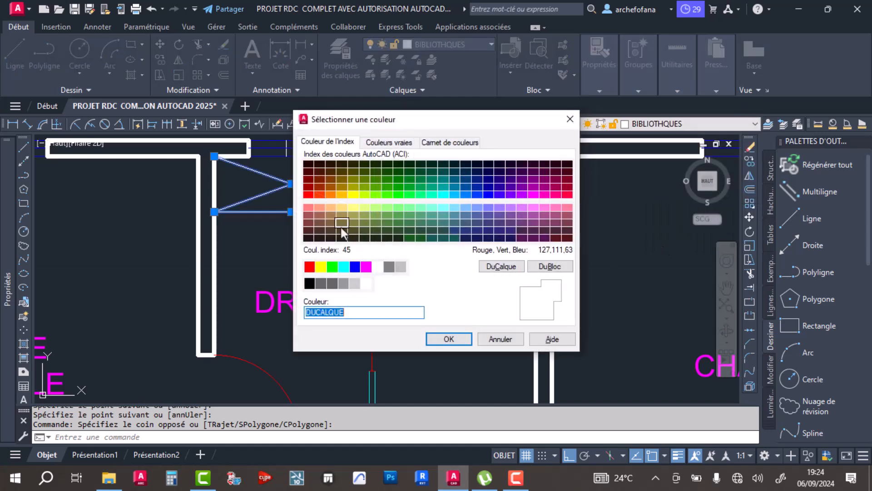
left_click(363, 216)
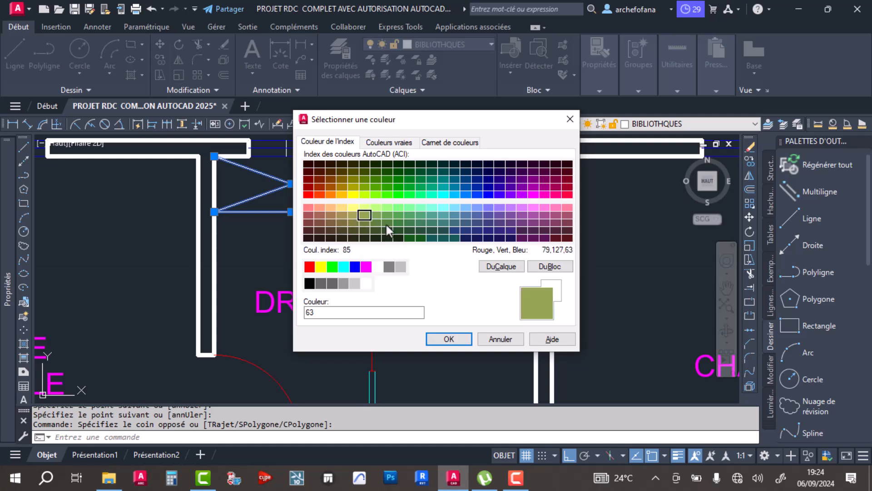
left_click(385, 223)
left_click(342, 221)
left_click(328, 216)
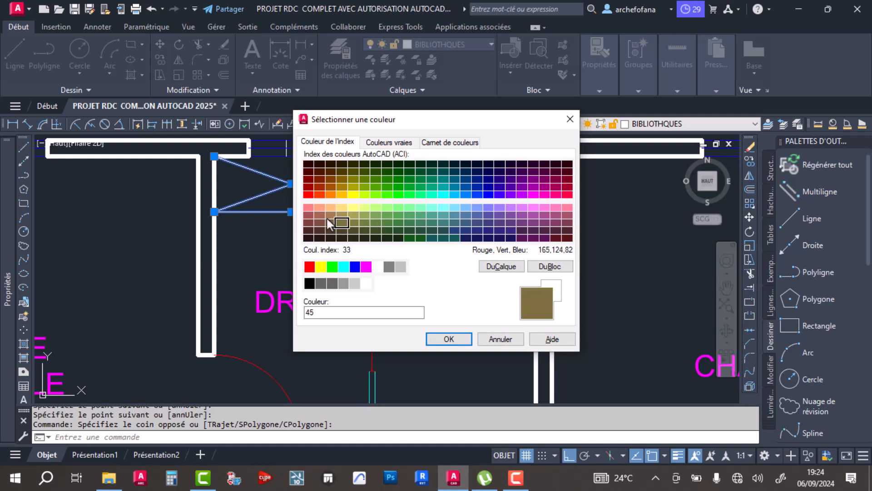
left_click(377, 207)
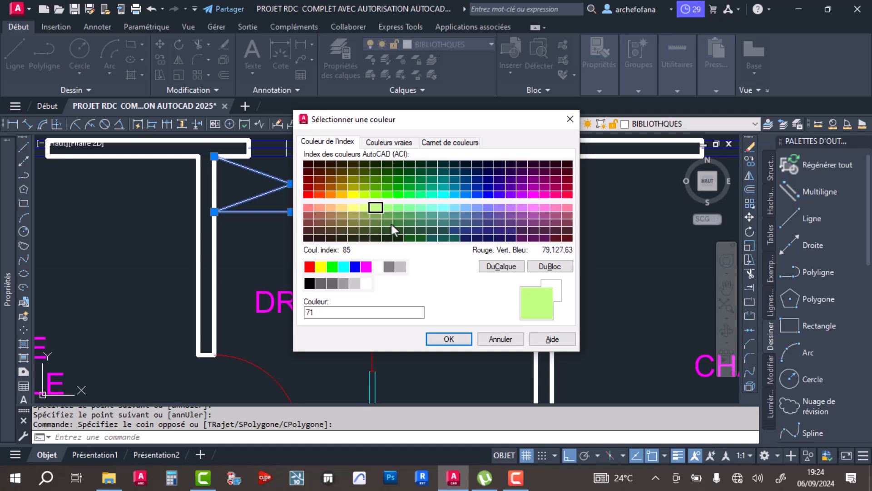
left_click(387, 222)
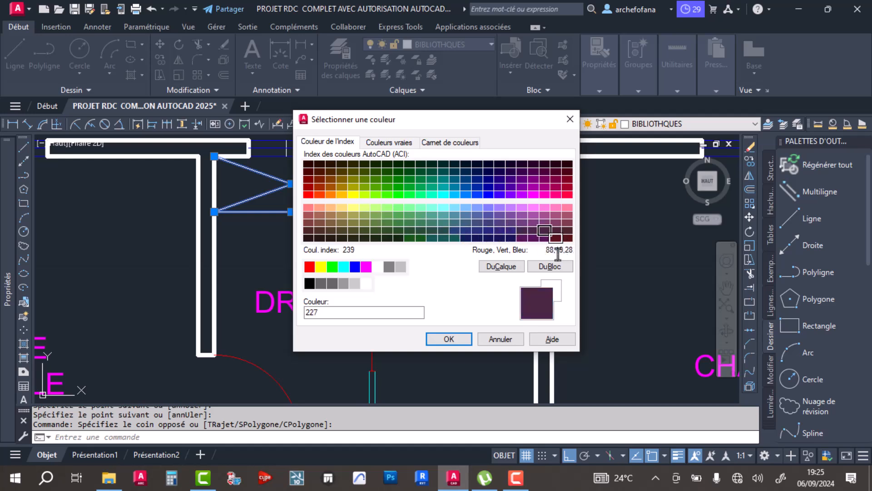
left_click(449, 339)
key("Escape")
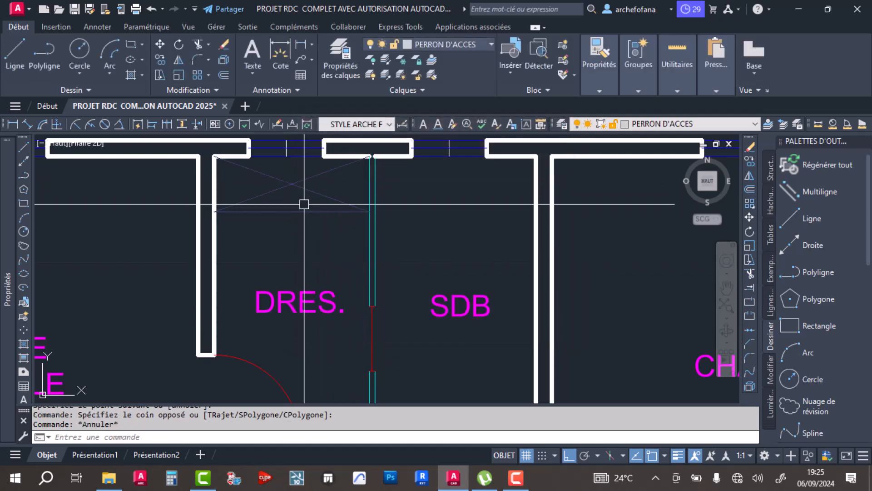
key("ctrl+s")
Copy the DRES. label to the crossing point of the cupboard's diagonals.
left_click(293, 304)
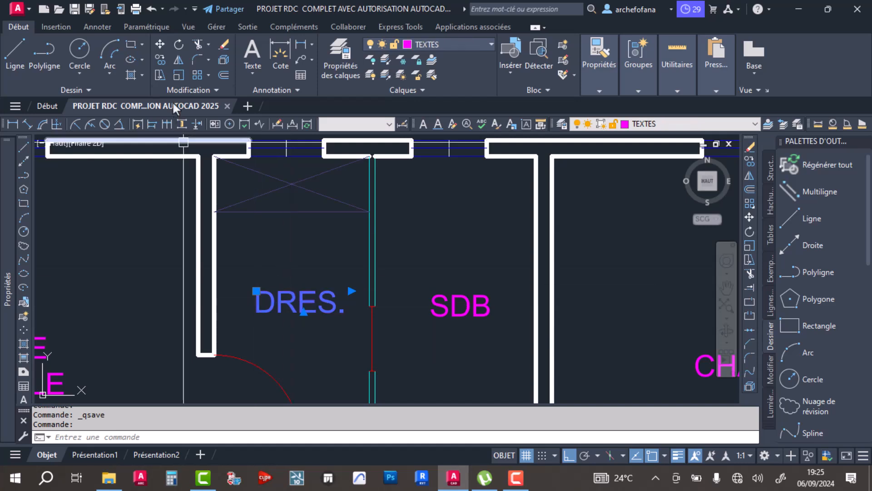
left_click(159, 59)
left_click(299, 302)
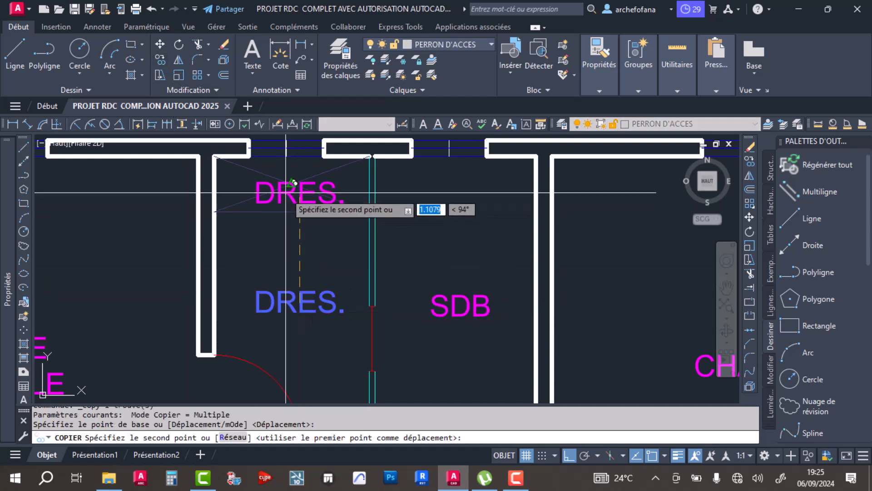
left_click(292, 184)
key("Return")
Change the copied label's text to PL and narrow its text frame.
left_click(301, 187)
double_click(300, 187)
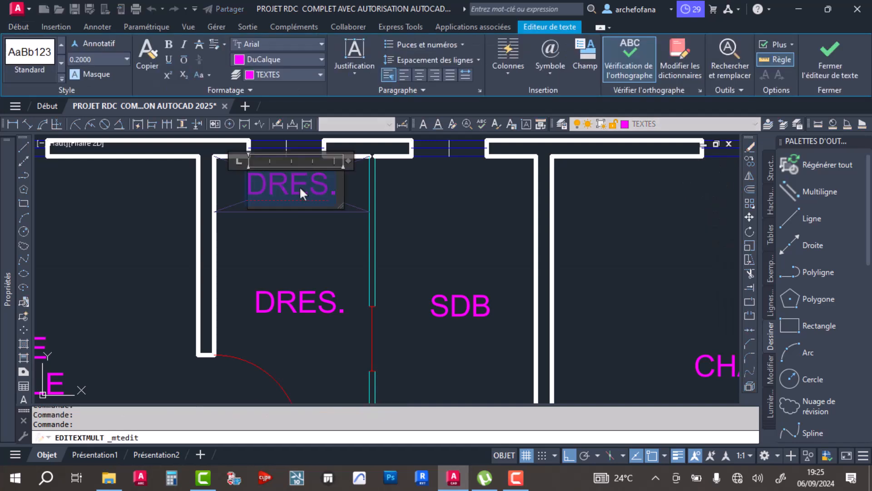
type("PL")
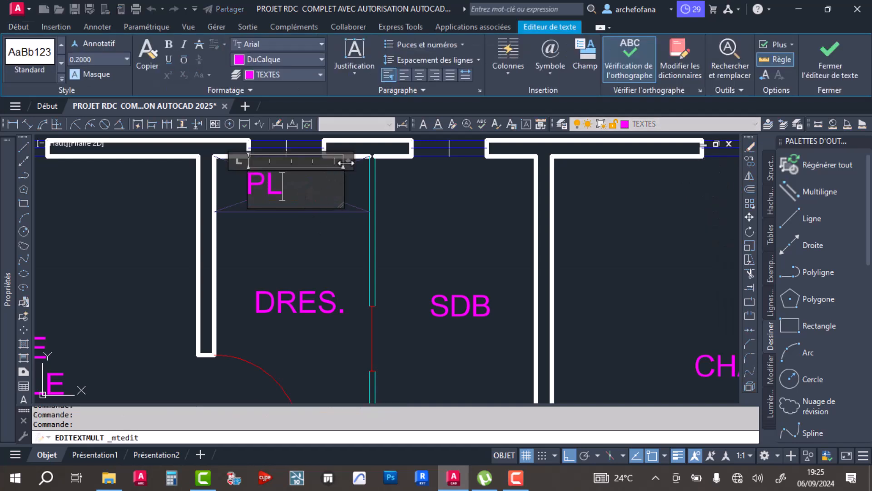
left_click_drag(336, 162, 296, 164)
left_click(318, 269)
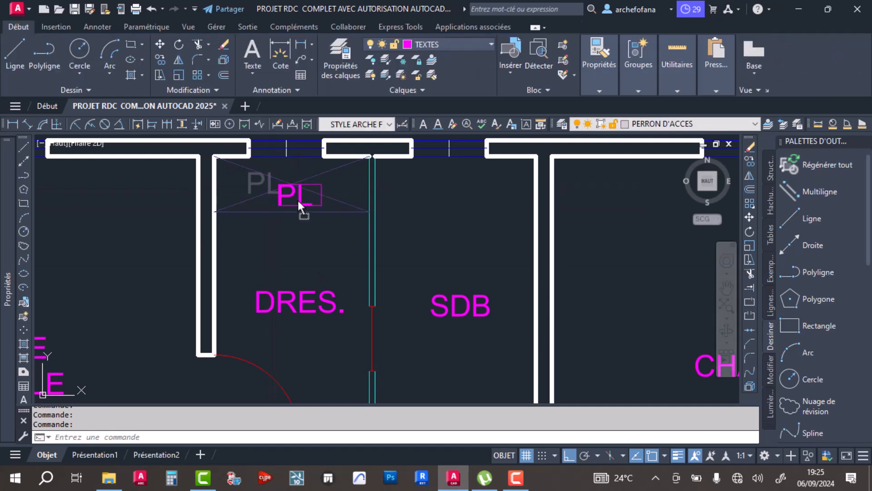
Reposition the PL label below the crossing of the diagonals, just above the cupboard's front line.
scroll(299, 207, "up", 6)
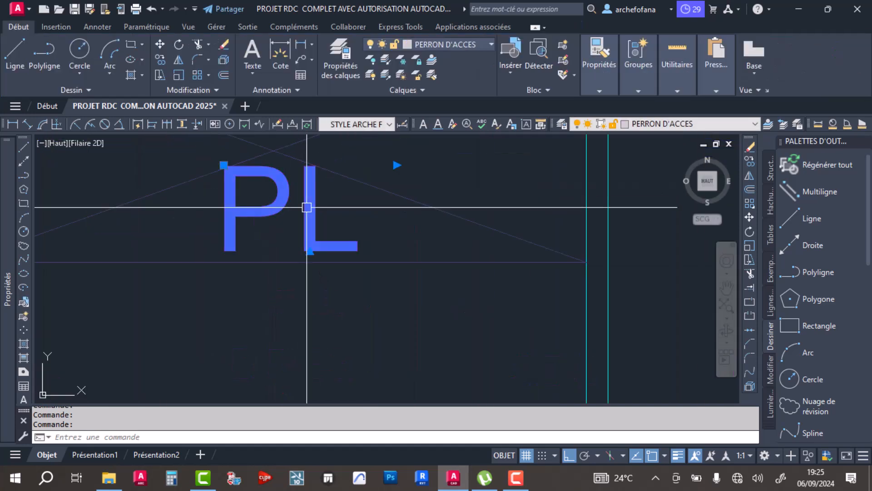
left_click(310, 208)
key("Escape")
key("Escape")
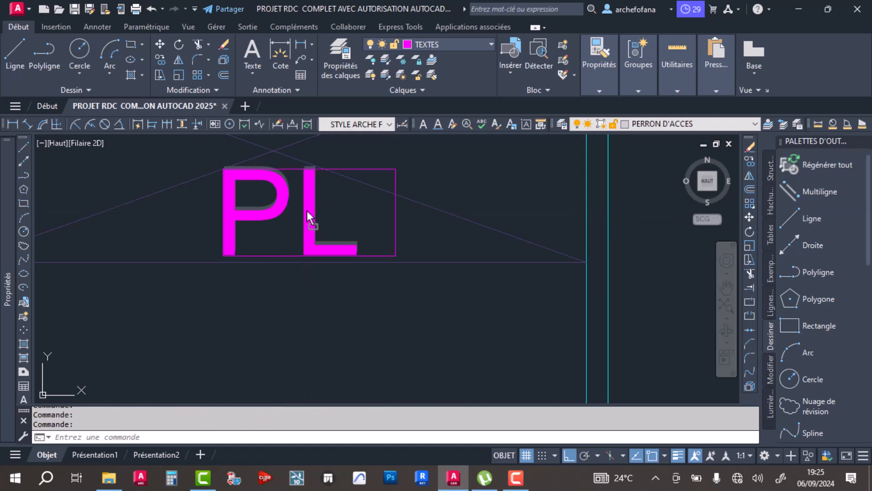
key("Escape")
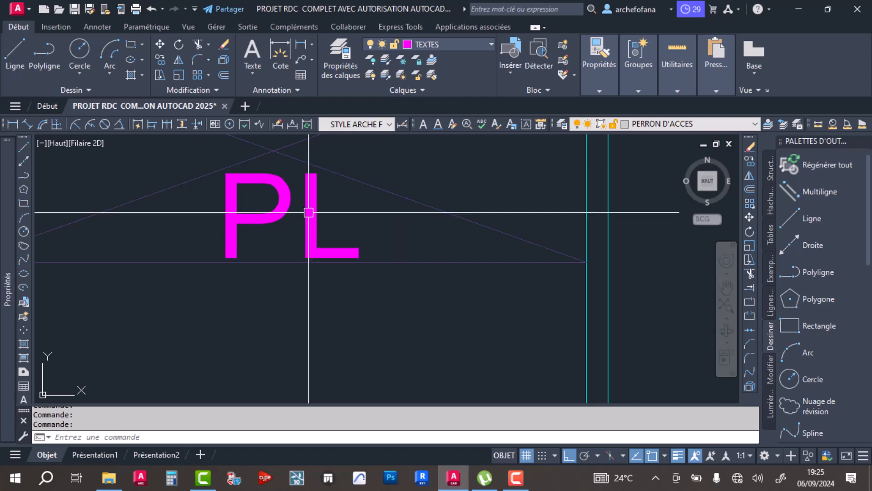
Narrow the PL label's text frame to fit its letters and save the drawing.
left_click(313, 225)
left_click(317, 222)
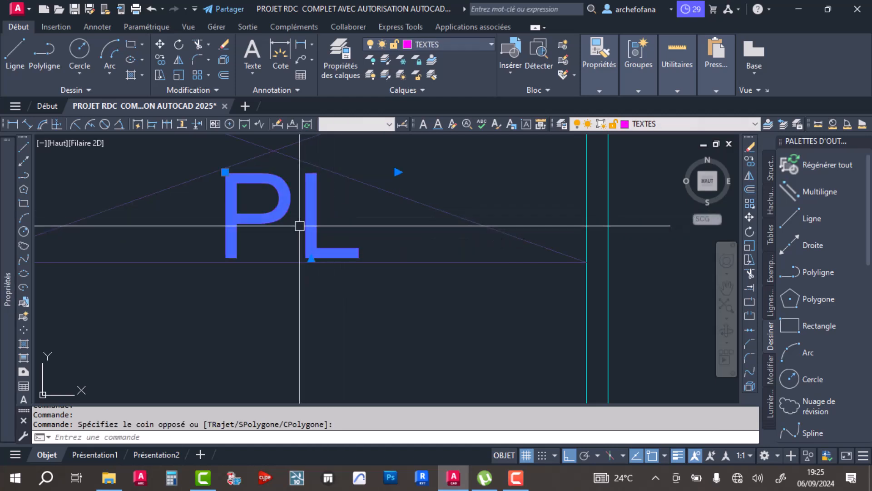
double_click(309, 216)
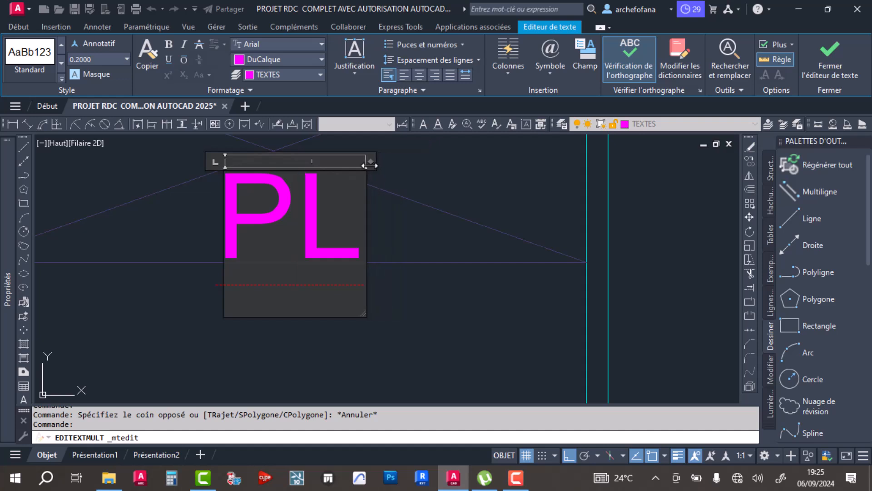
left_click(394, 227)
scroll(313, 218, "down", 7)
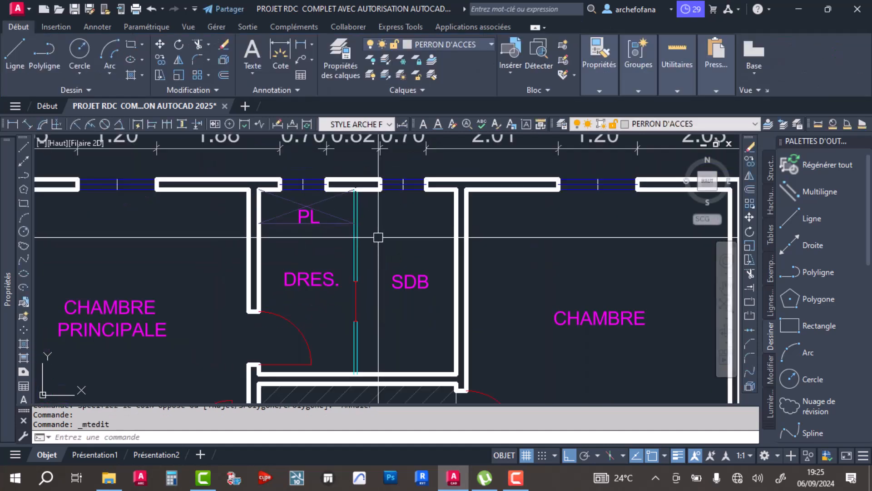
key("ctrl+s")
scroll(355, 268, "down", 4)
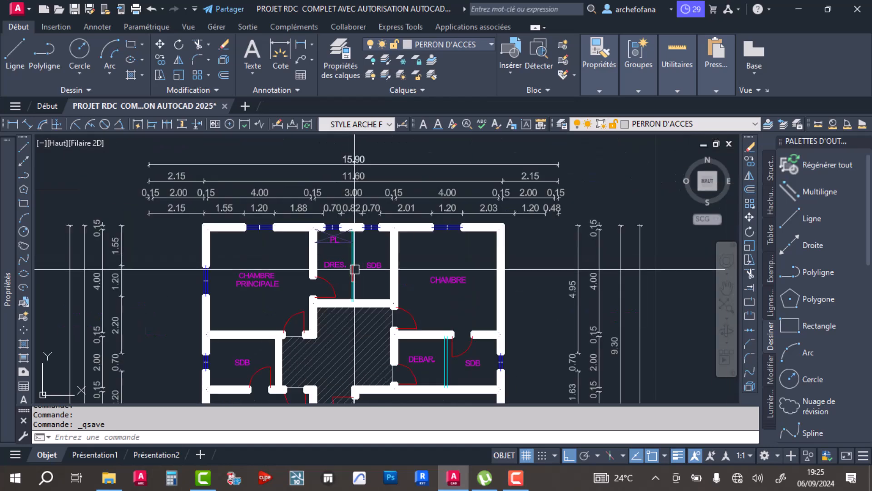
scroll(339, 239, "up", 6)
left_click(320, 213)
left_click(253, 232)
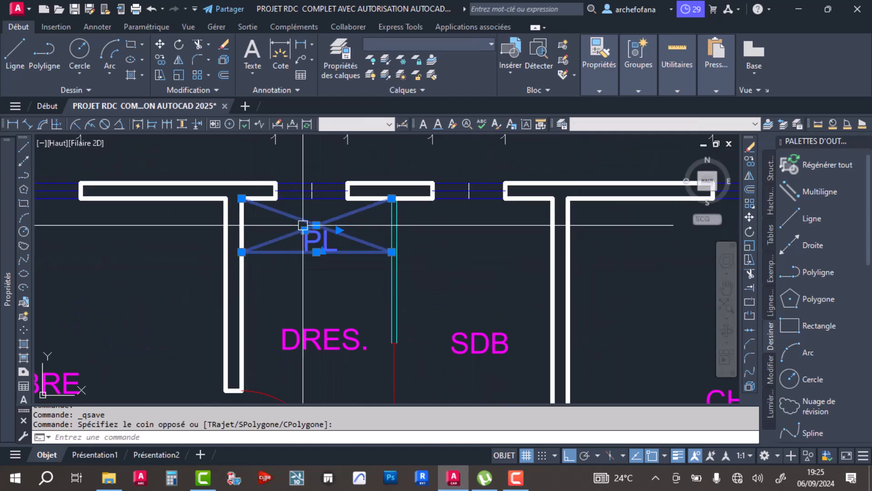
key("Escape")
Delete the window and its two jambs in the exterior wall above the PL cupboard.
left_click(263, 173)
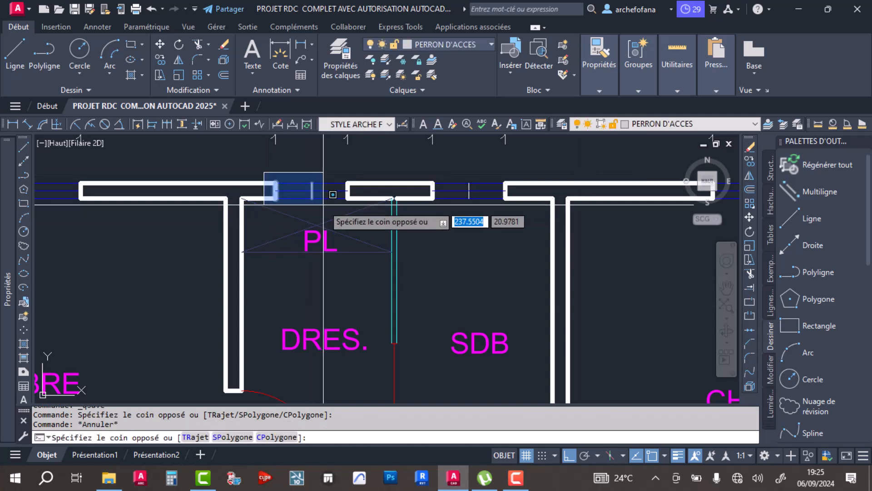
middle_click_drag(318, 195, 323, 256)
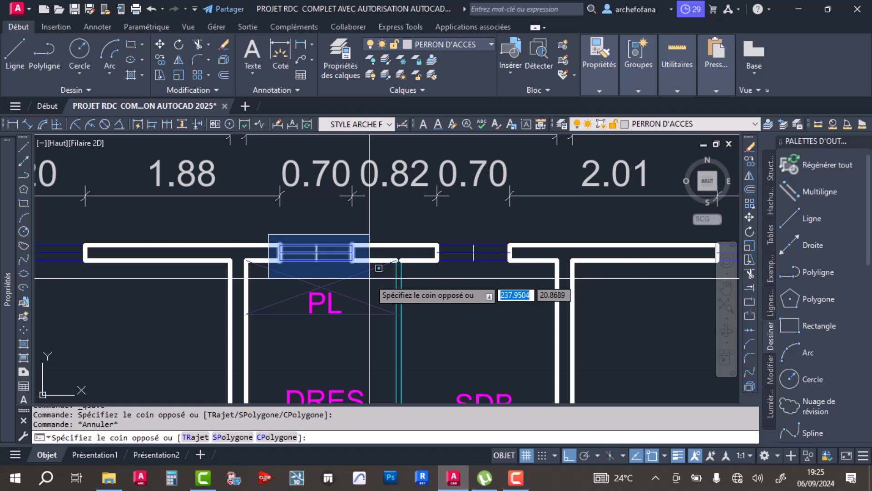
left_click(369, 278)
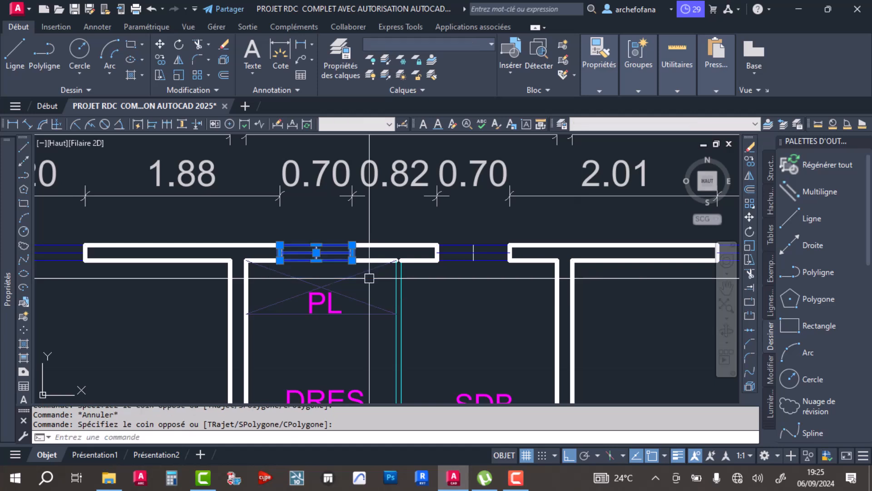
key("Delete")
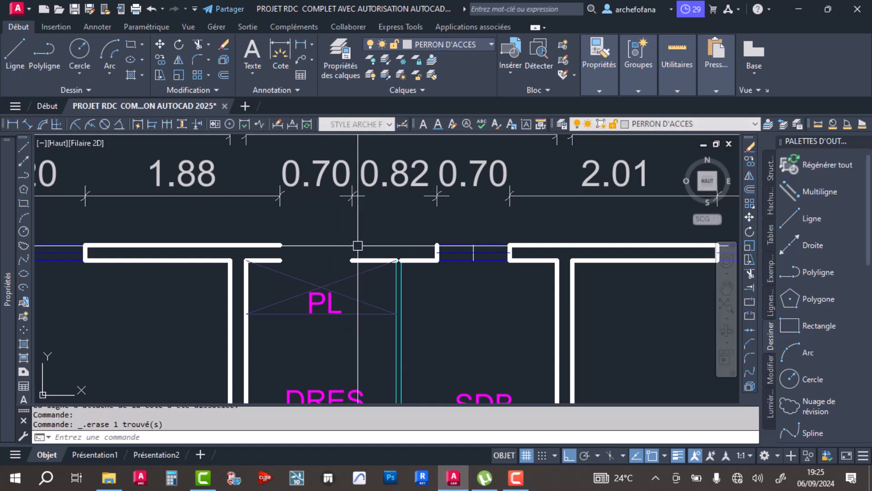
Fillet the outer wall line beyond the removed window with the near jamb of the SDB window to close the exterior face.
middle_click_drag(355, 227, 355, 257)
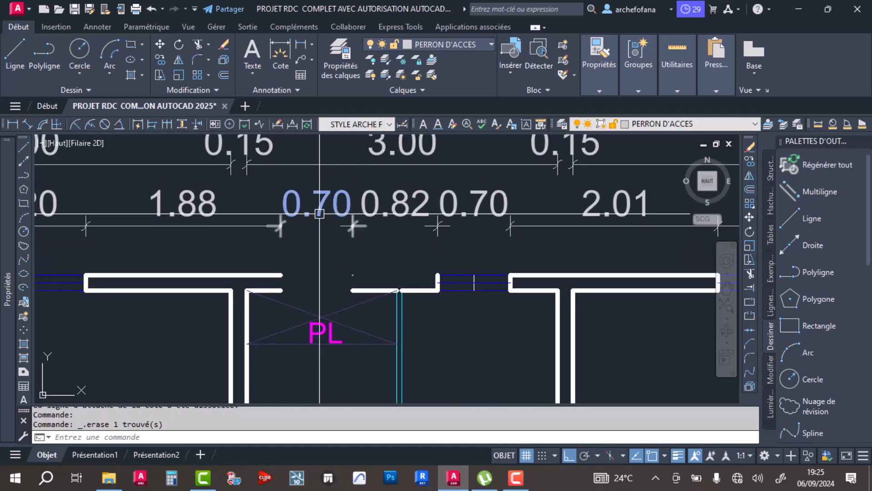
left_click(197, 60)
left_click(276, 275)
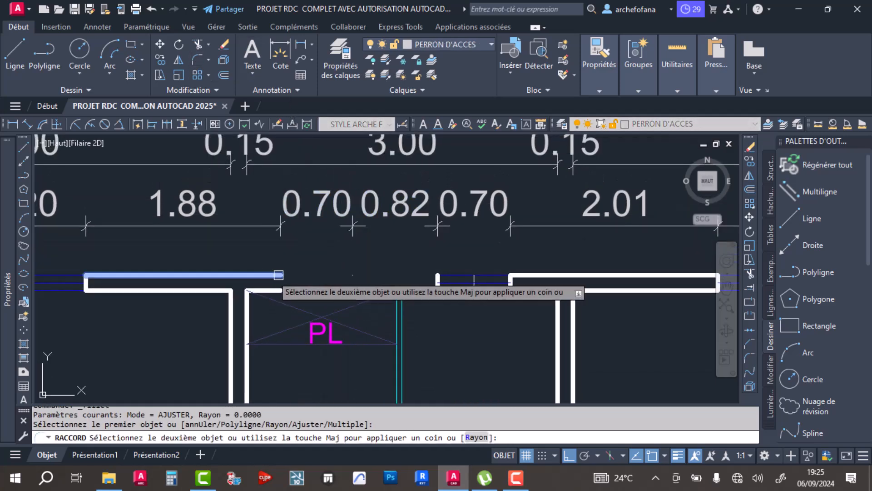
scroll(438, 278, "up", 4)
left_click(430, 279)
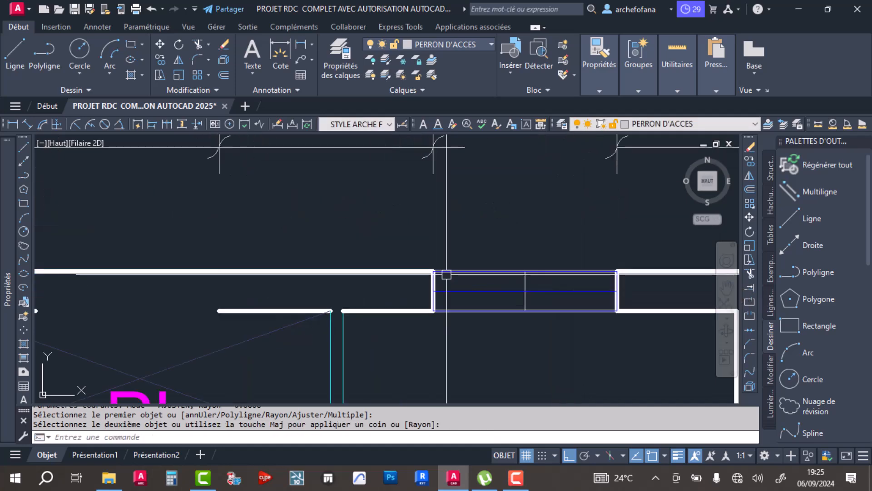
Delete the 0.82 dimension above the former dressing-room window and save the drawing.
scroll(389, 261, "down", 4)
scroll(349, 251, "down", 4)
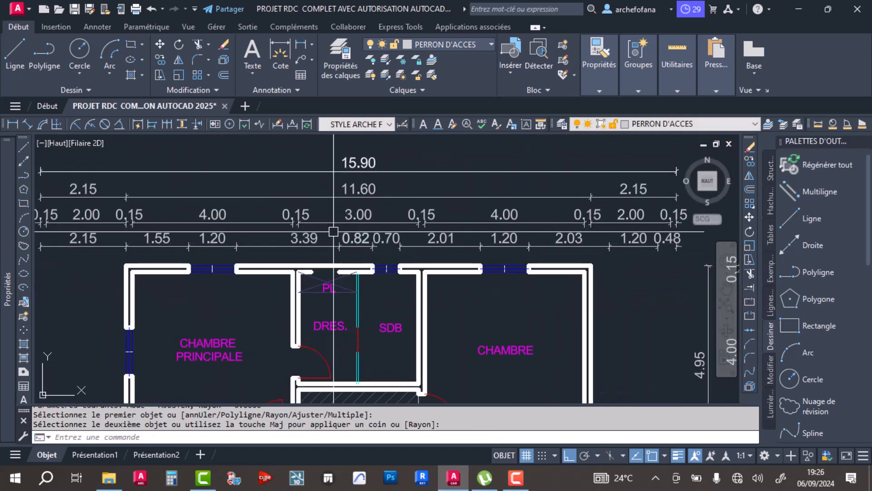
scroll(375, 259, "up", 2)
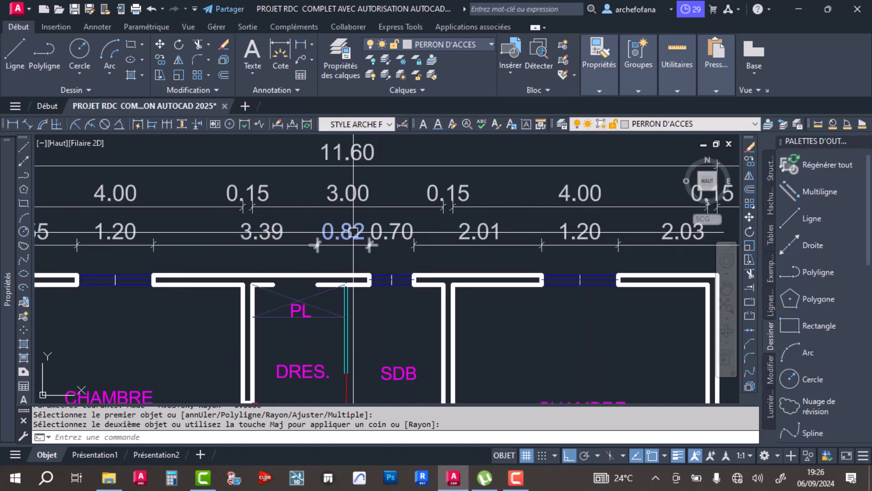
left_click(340, 234)
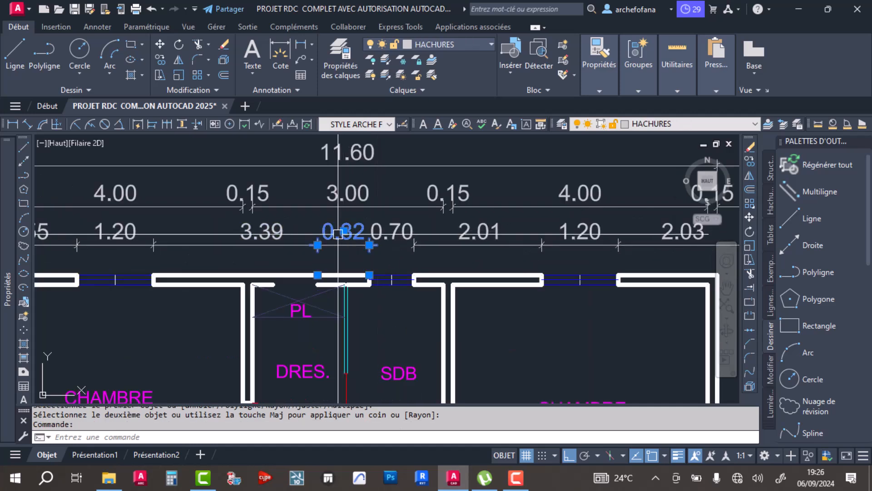
key("Delete")
key("Delete")
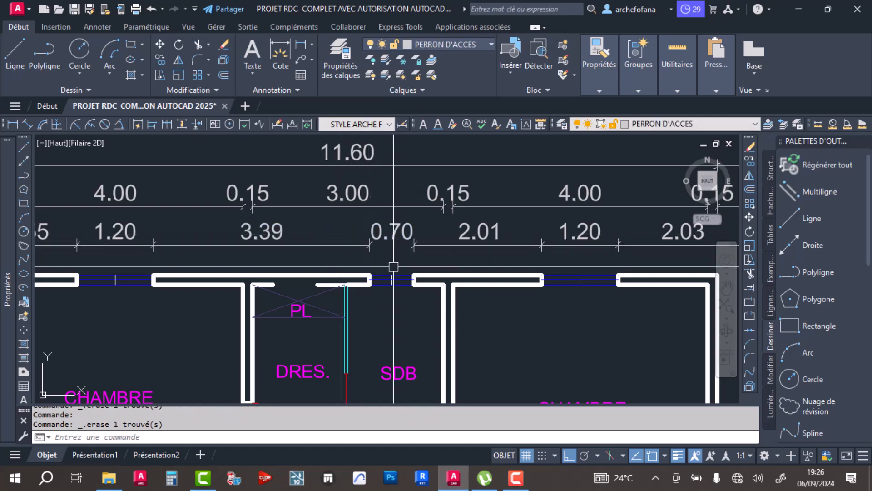
key("ctrl+s")
Close the inner wall face above the cupboard by deleting its short segment, filleting the partition with the remaining segment, and saving the drawing.
scroll(289, 288, "up", 4)
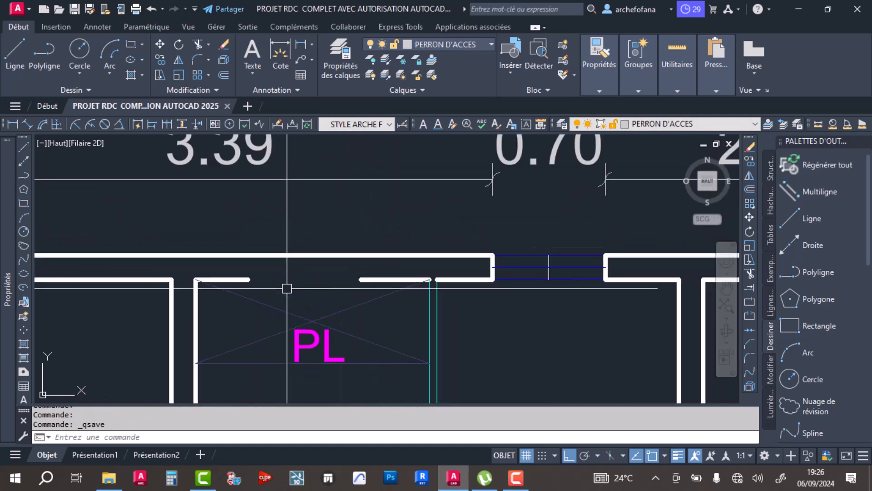
left_click(250, 278)
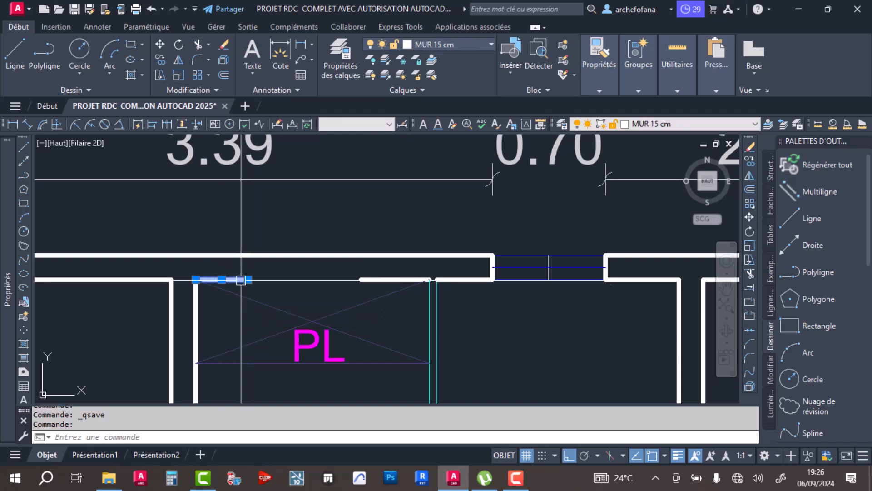
key("Delete")
left_click(197, 59)
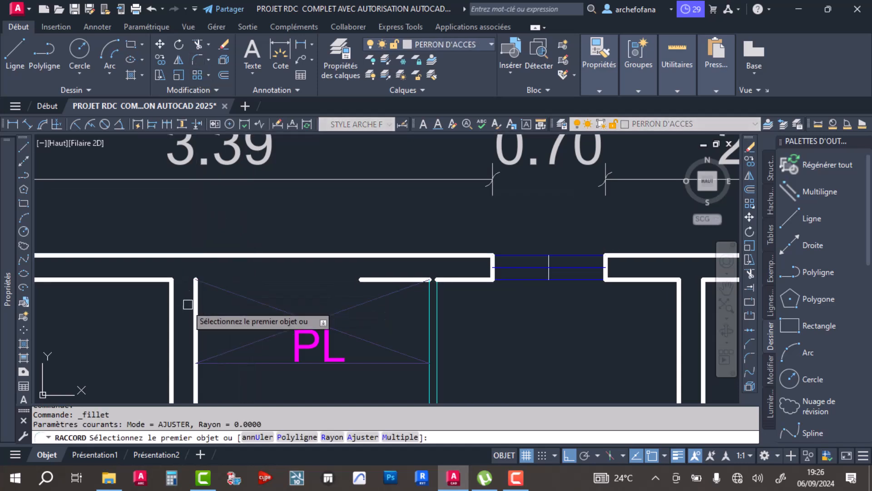
left_click(195, 311)
scroll(361, 279, "down", 4)
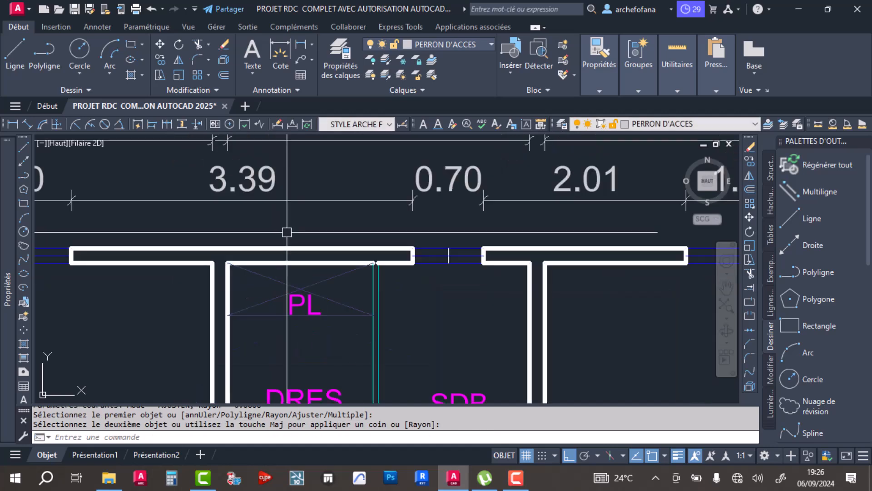
key("Escape")
key("Escape")
key("ctrl+s")
scroll(380, 231, "down", 3)
middle_click_drag(381, 246, 379, 277)
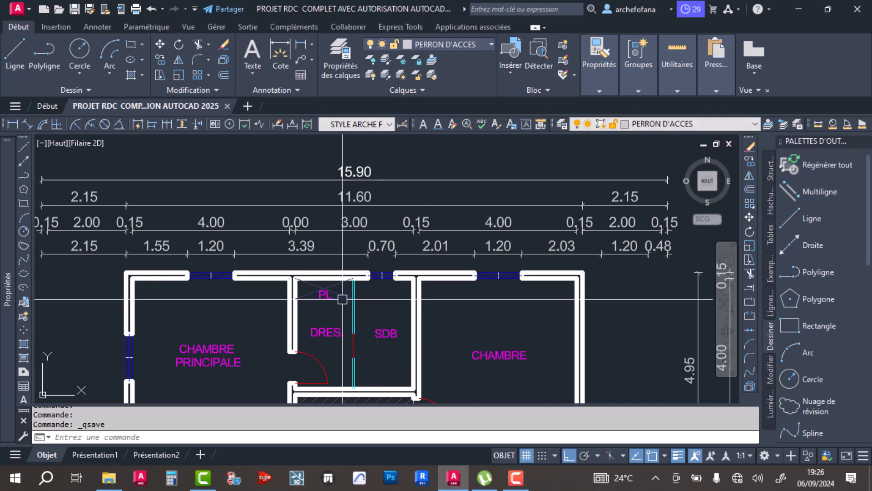
scroll(461, 315, "down", 6)
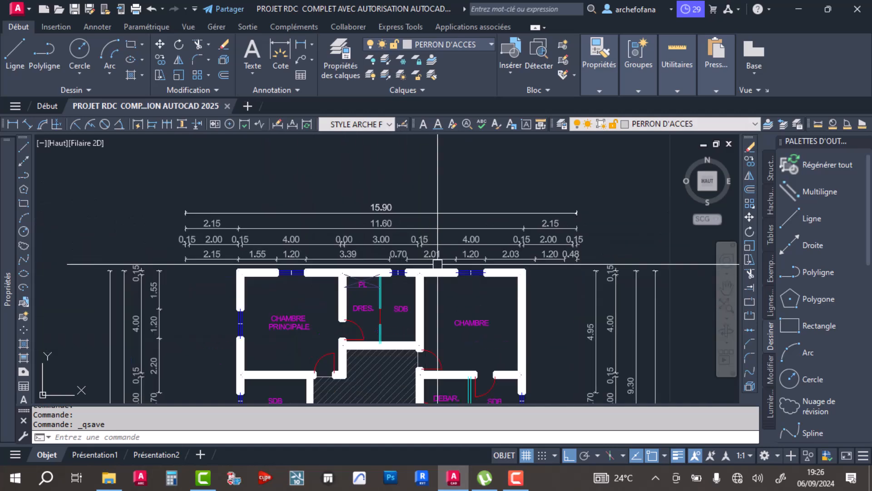
scroll(530, 199, "down", 3)
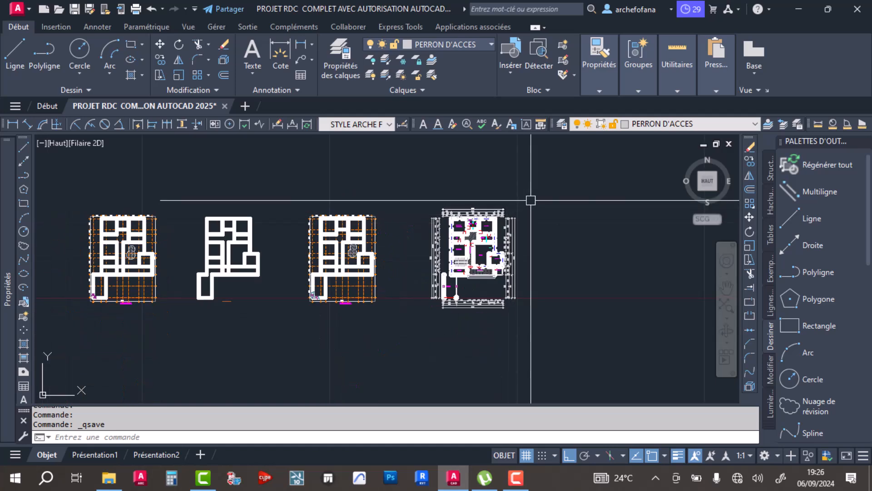
left_click(534, 187)
left_click(416, 346)
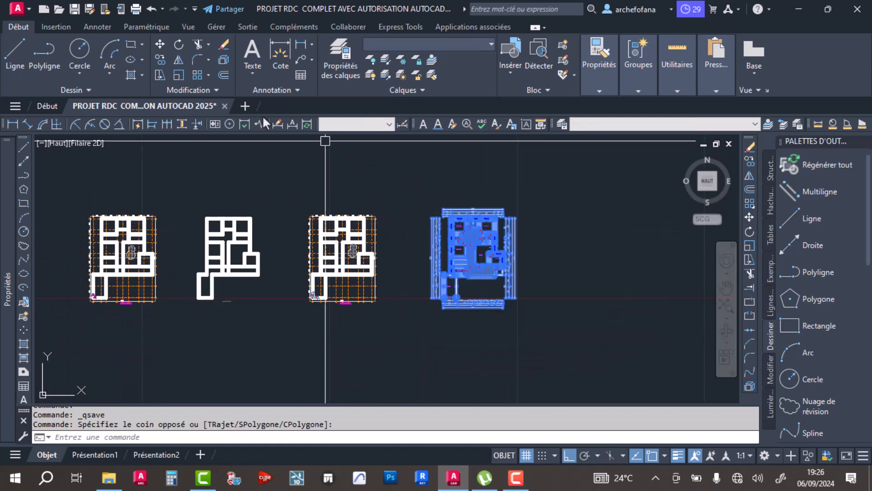
left_click(159, 59)
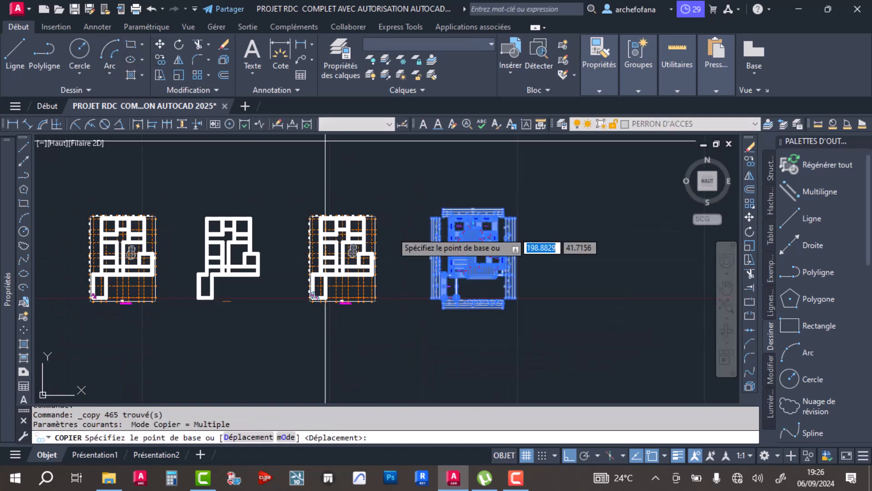
left_click(451, 250)
scroll(451, 249, "down", 5)
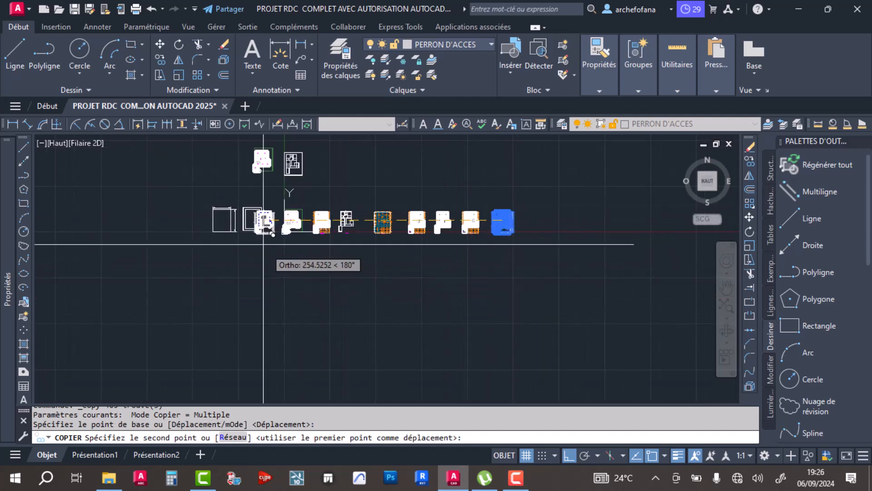
key("Escape")
Save the drawing.
scroll(531, 225, "up", 8)
scroll(359, 210, "down", 2)
middle_click_drag(357, 210, 422, 253)
scroll(422, 252, "up", 8)
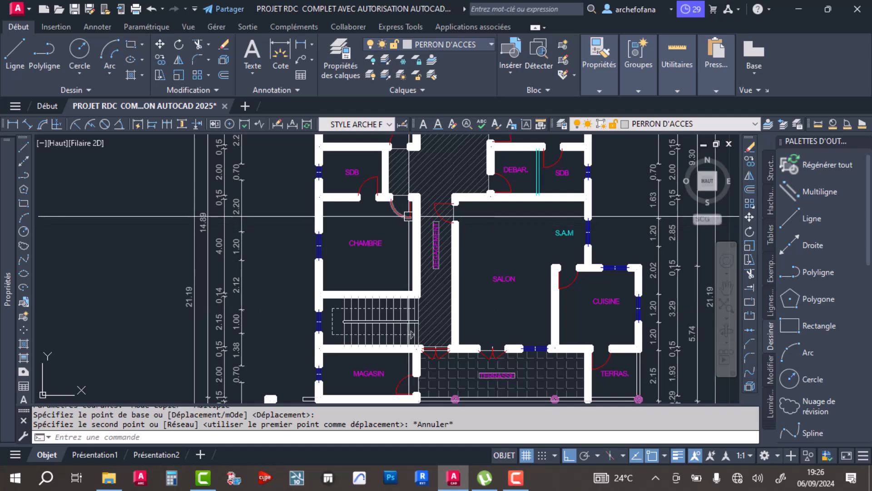
key("ctrl+s")
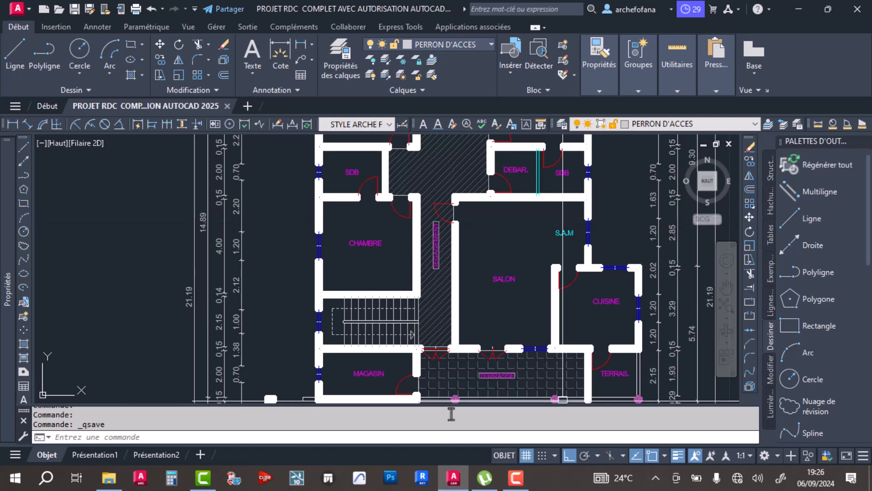
Draw a rectangle outside the S.A.M exterior wall, from the corner with the kitchen wall up to the DEBAR./SDB partition level.
scroll(377, 248, "up", 3)
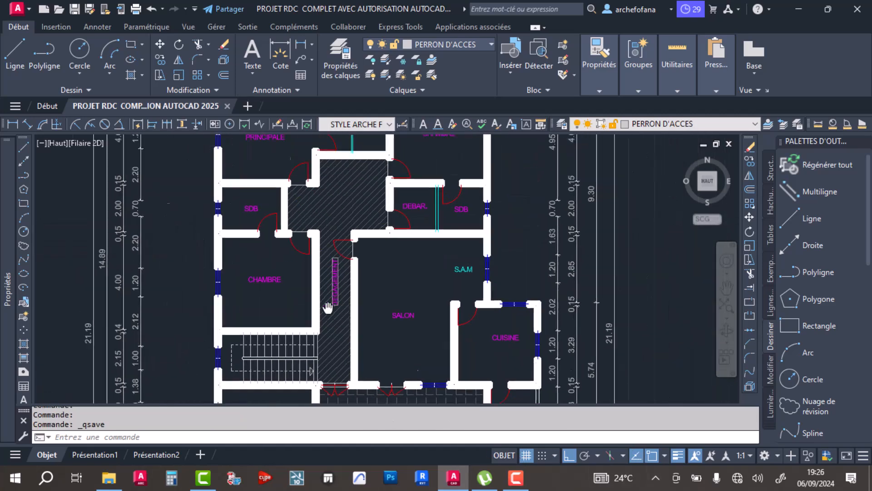
scroll(482, 259, "up", 2)
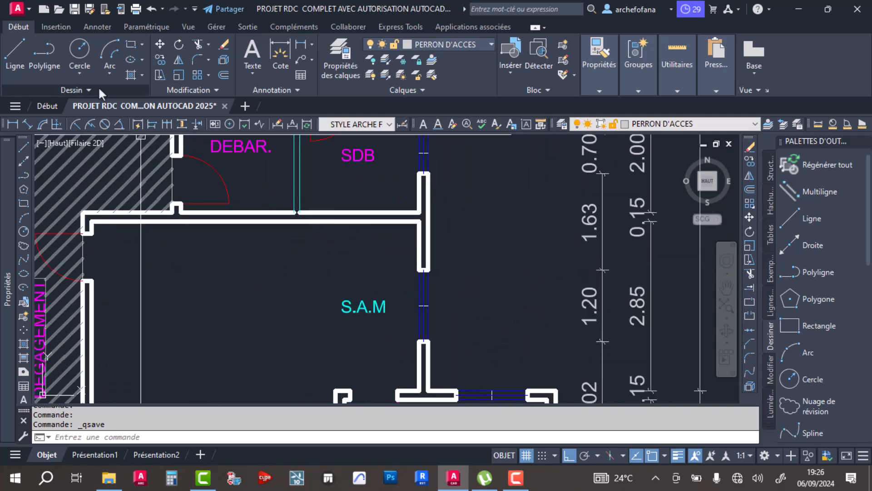
left_click(132, 45)
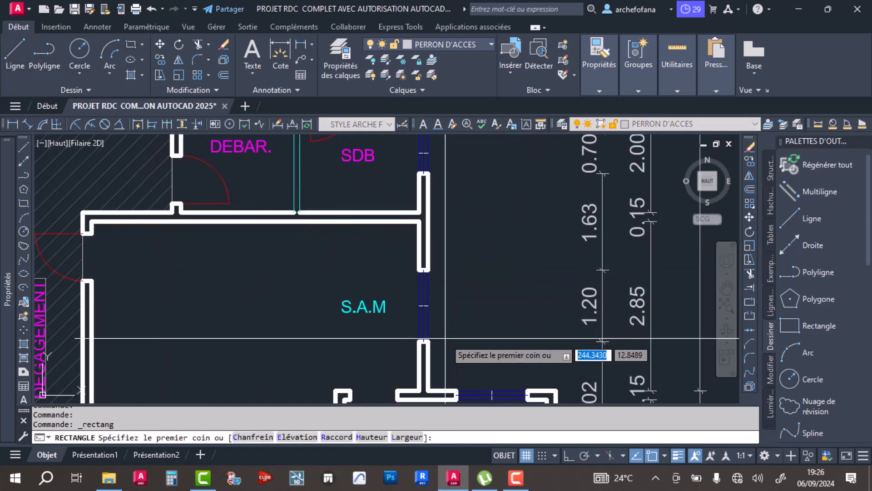
left_click(428, 390)
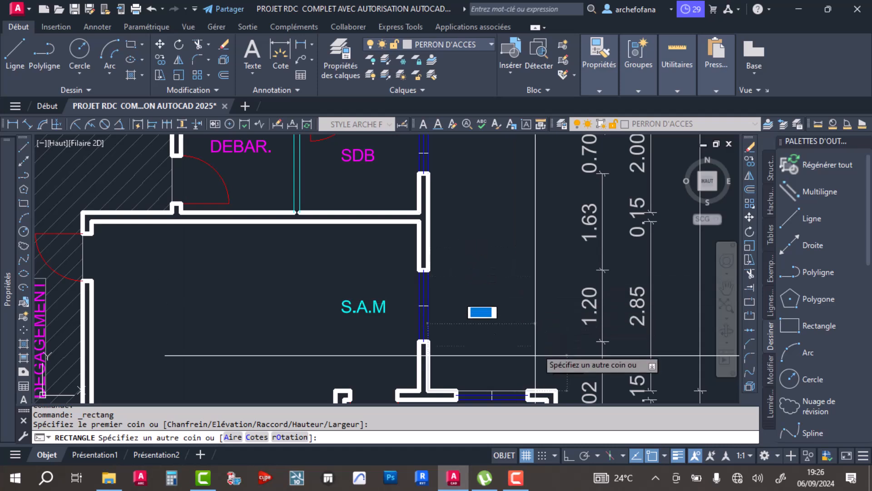
left_click(494, 210)
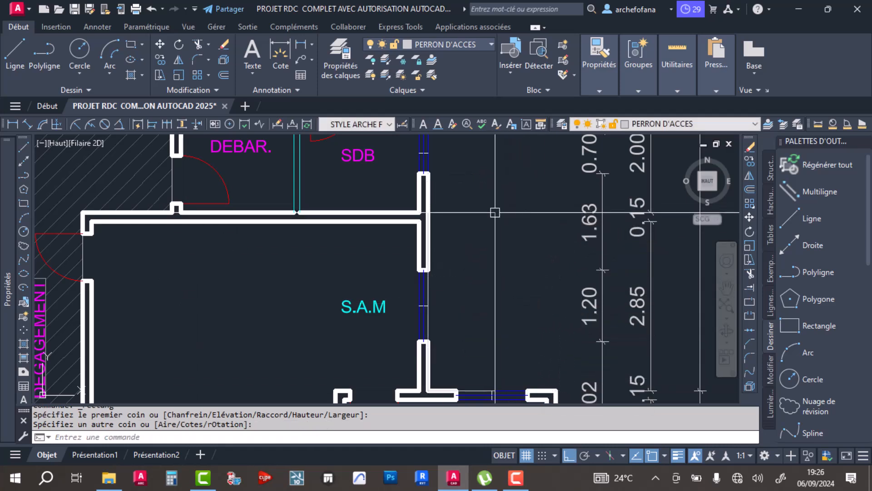
Draw a horizontal guide line from the upper corner of the S.A.M partition wall past the new rectangle's upper edge.
scroll(454, 200, "up", 3)
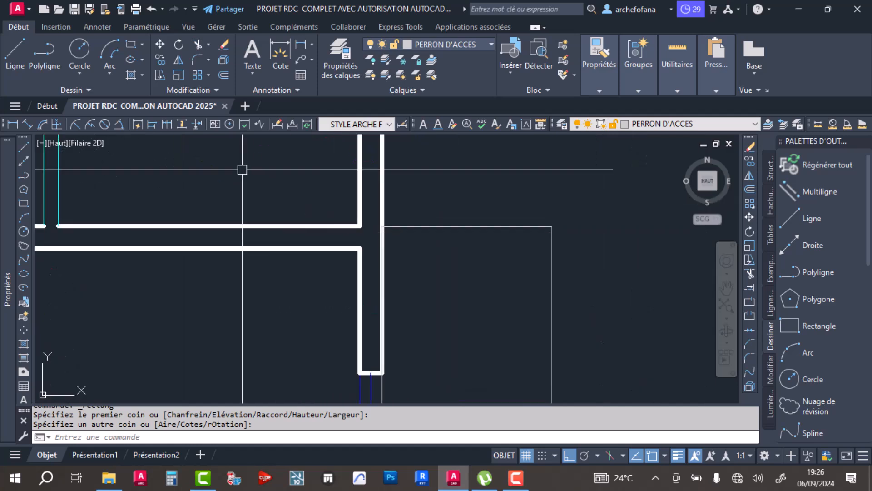
left_click(20, 59)
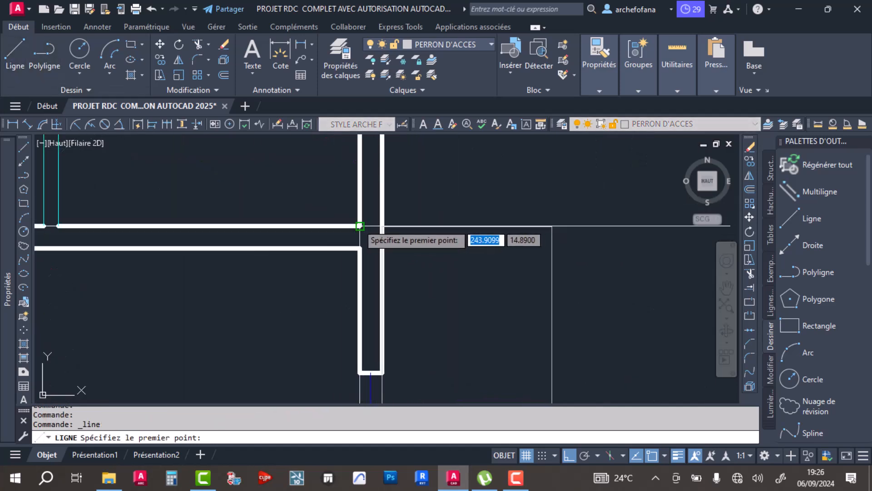
left_click(360, 225)
left_click(552, 226)
key("Return")
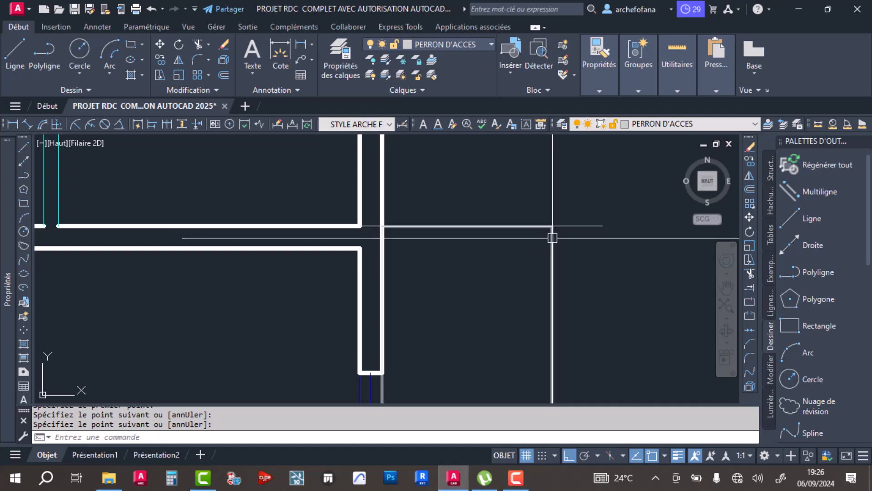
Stretch the rectangle's upper edge onto the horizontal guide line.
left_click(553, 239)
scroll(543, 230, "up", 5)
mouse_move(543, 230)
middle_mouse_down()
mouse_move(371, 232)
mouse_move(495, 262)
middle_mouse_up()
middle_click_drag(203, 260, 340, 268)
scroll(327, 260, "up", 6)
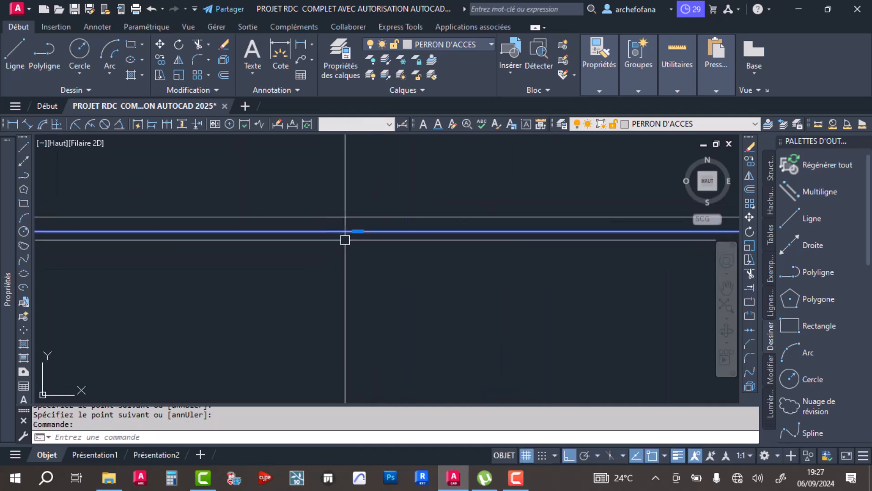
left_click(357, 232)
key("Escape")
key("Escape")
Delete the horizontal guide line at the rectangle's upper edge.
scroll(512, 195, "down", 3)
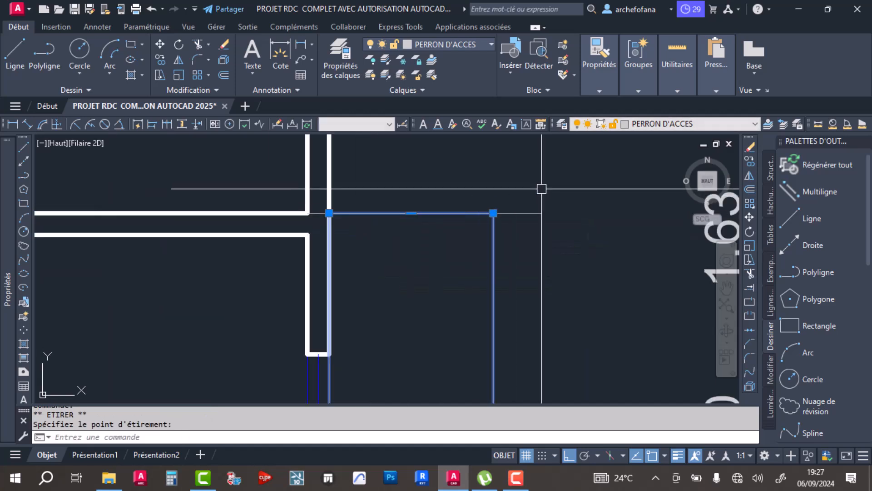
left_click(560, 184)
left_click(537, 237)
key("Delete")
Explode the rectangle outside the S.A.M wall into separate lines.
left_click(519, 199)
left_click(448, 250)
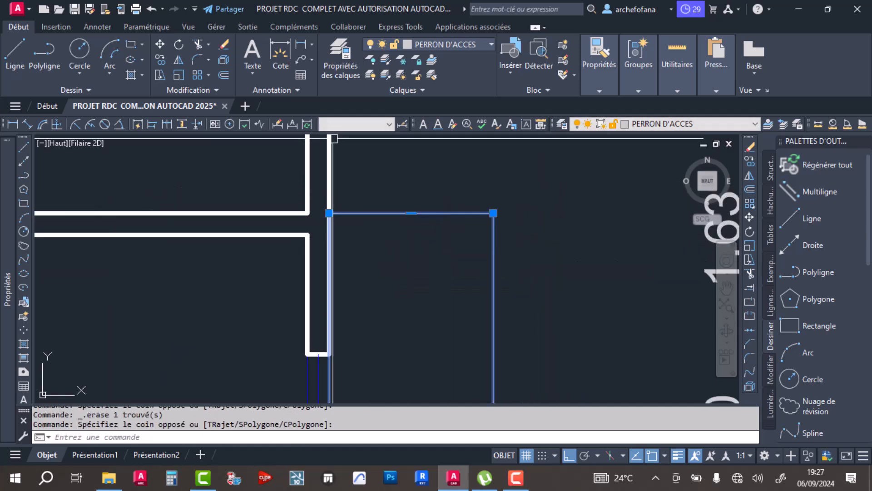
left_click(222, 59)
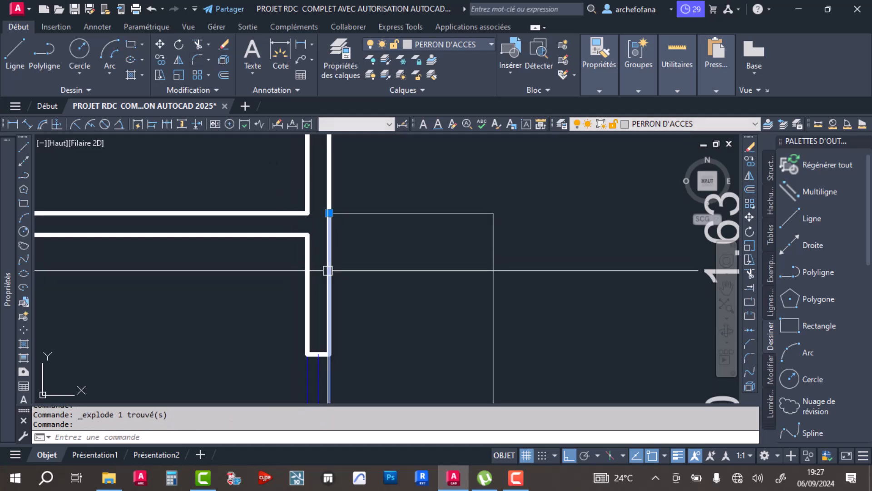
Delete the outline edge running along the S.A.M wall and assign the remaining two lines to the BALCON layer.
key("Delete")
scroll(378, 253, "down", 4)
left_click(461, 212)
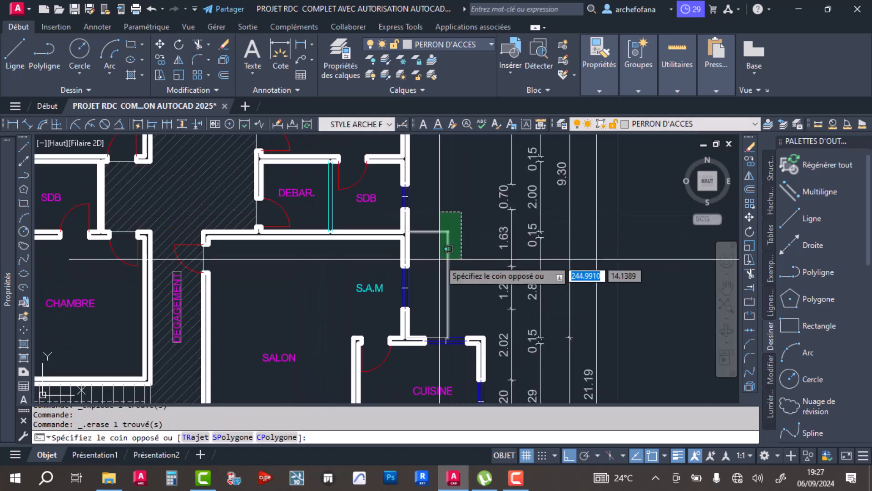
left_click(450, 248)
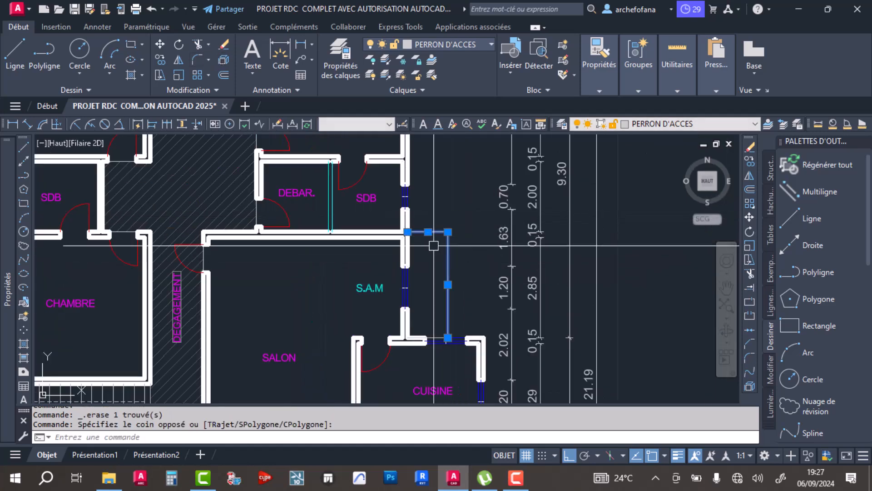
left_click(467, 42)
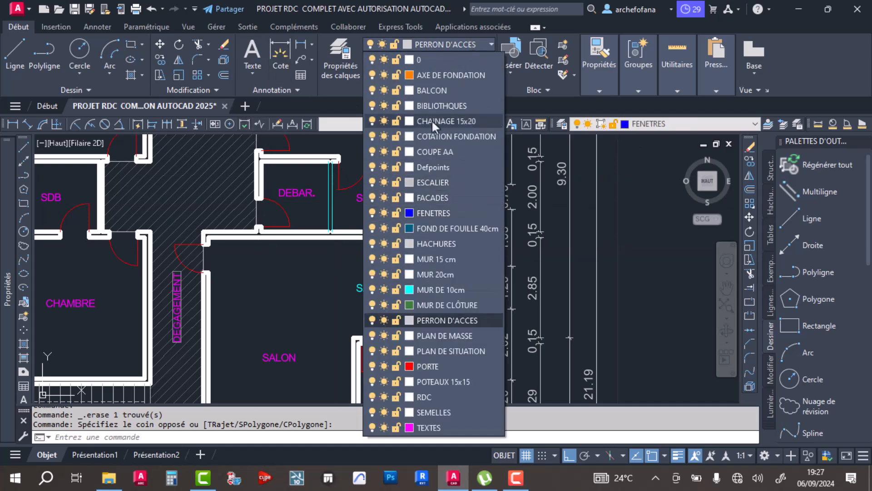
left_click(437, 90)
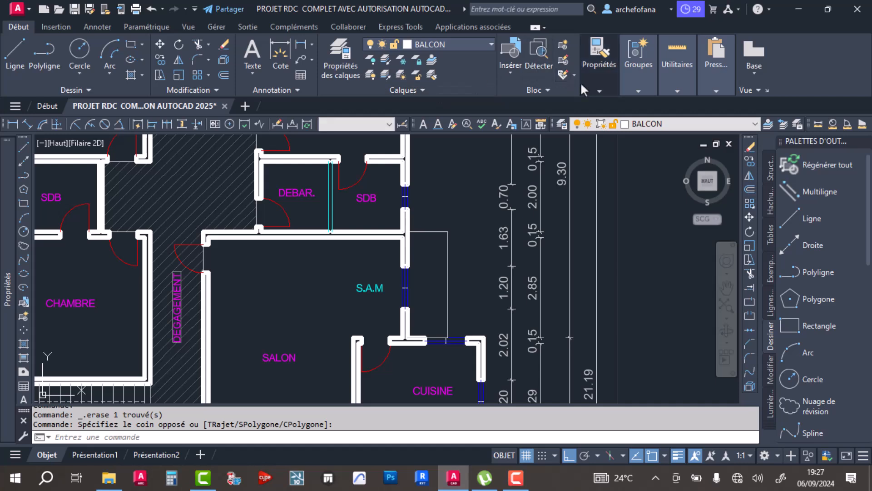
Set the two balcony outline lines to colour 147,149,152 and linetype CACHE.
mouse_move(596, 91)
left_click(674, 105)
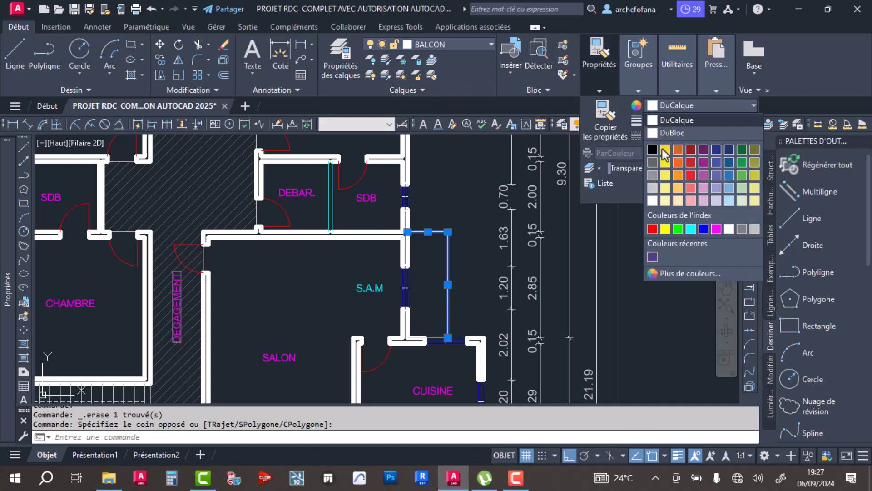
left_click(655, 175)
left_click(681, 135)
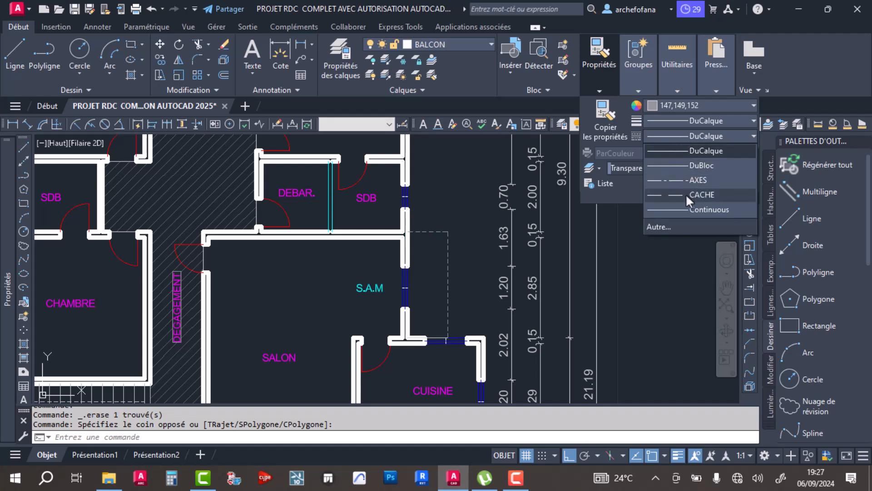
left_click(687, 196)
key("Escape")
key("Escape")
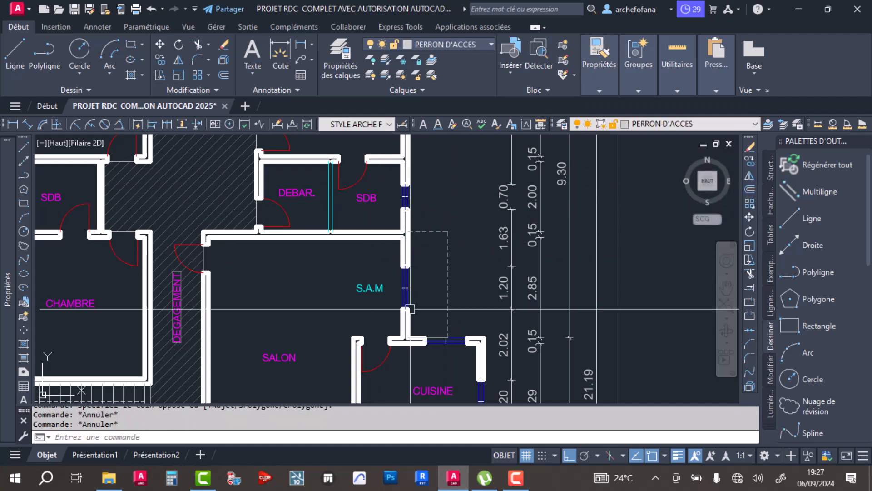
Copy the S.A.M label into the space between the exterior window and the dashed balcony outline.
left_click(368, 286)
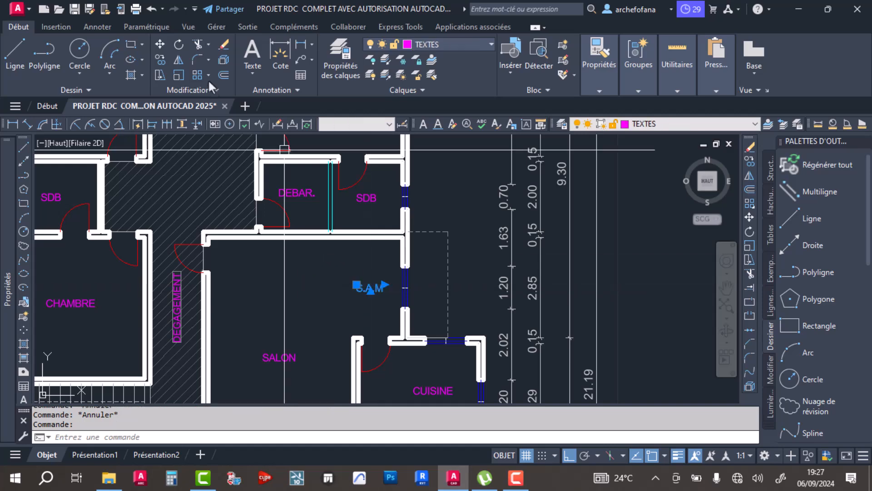
left_click(357, 292)
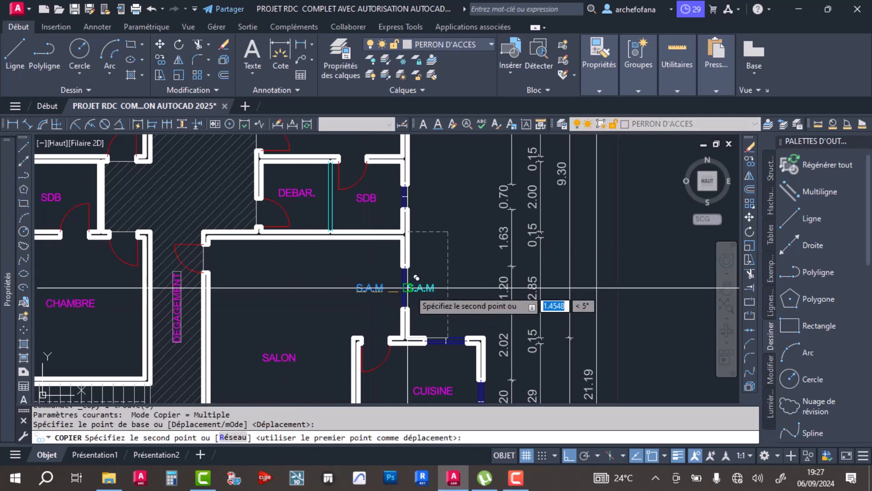
scroll(411, 287, "up", 5)
left_click(430, 286)
key("Return")
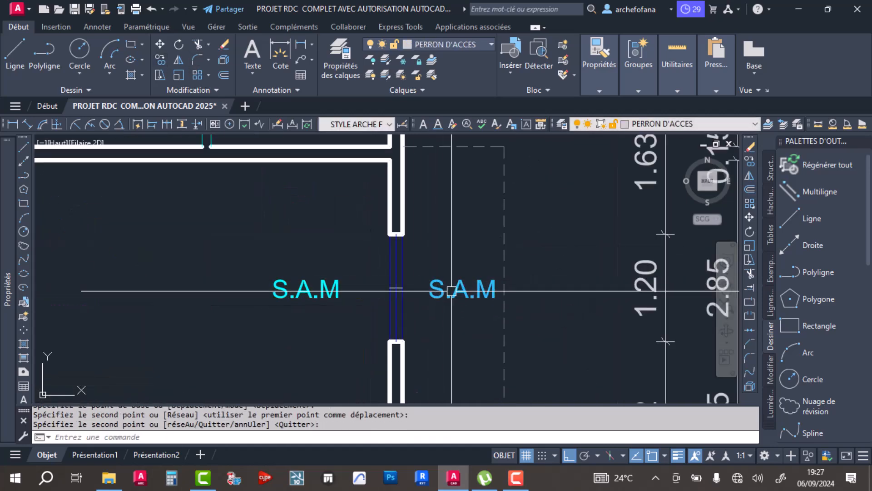
Rotate the copied S.A.M label by 270° so it reads vertically.
left_click(463, 288)
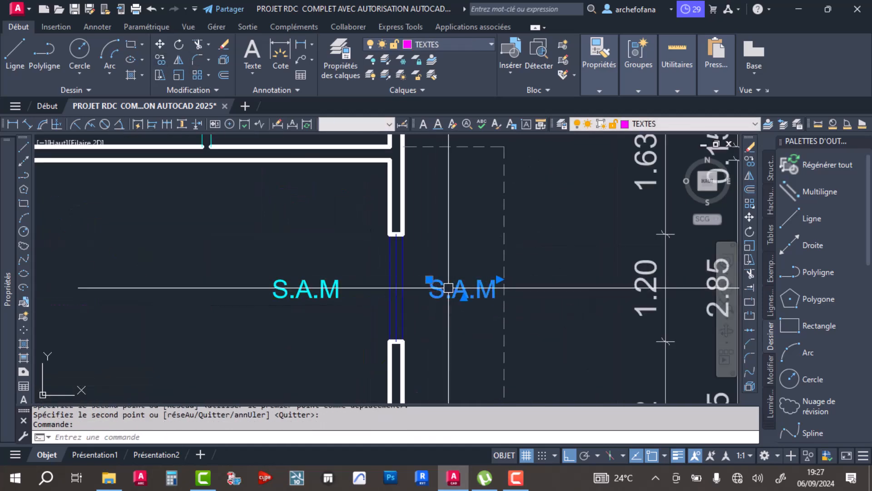
left_click(178, 44)
left_click(453, 296)
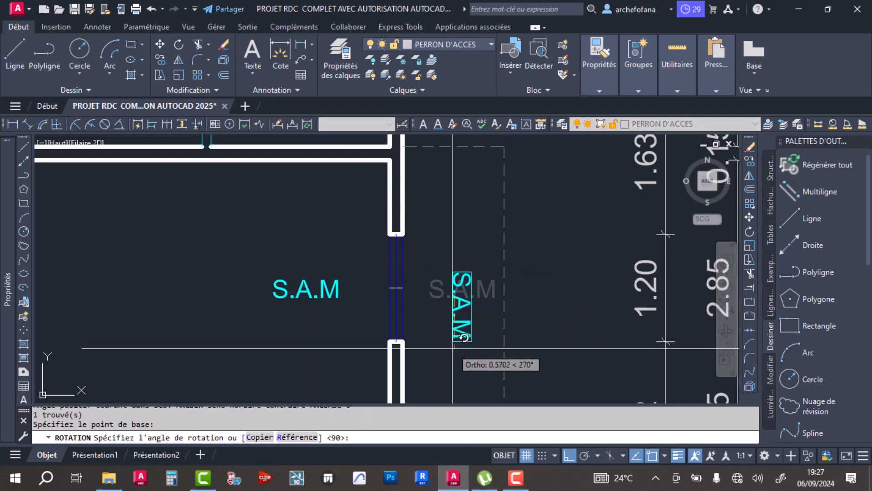
left_click(450, 361)
Change the rotated label's text to BALCON and widen its text frame to fit the word.
double_click(457, 338)
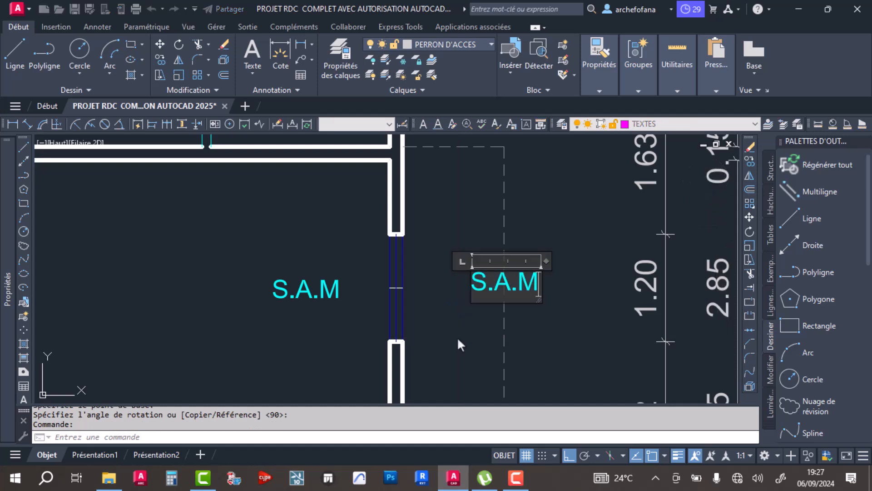
double_click(488, 287)
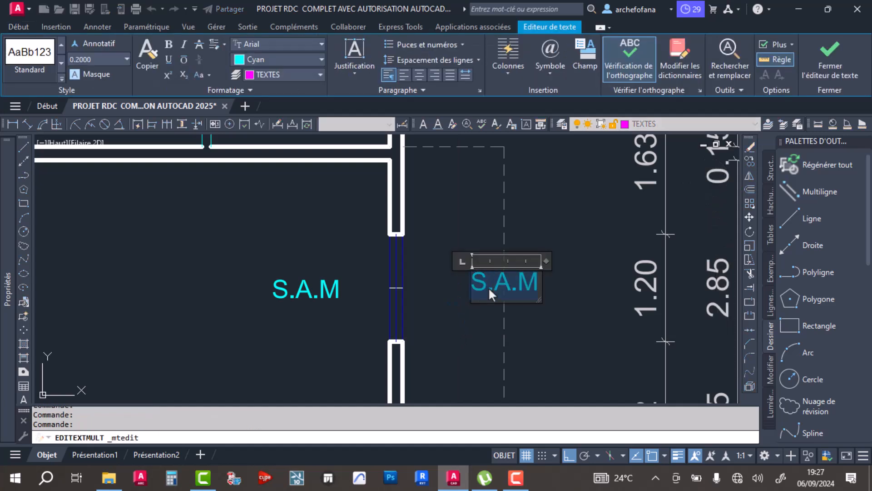
type("BALCON")
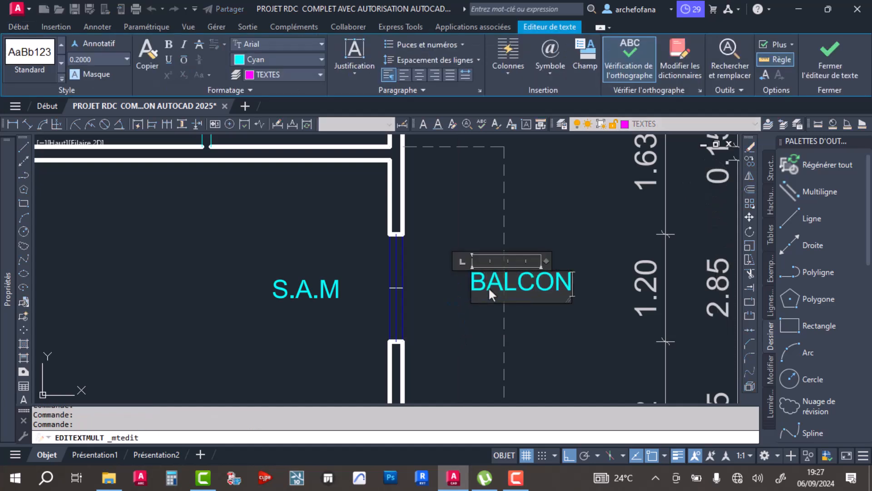
left_click_drag(545, 260, 580, 261)
left_click(541, 318)
Move the BALCON label up so it sits beside the S.A.M window, inside the dashed outline.
scroll(469, 267, "down", 4)
scroll(468, 290, "up", 4)
scroll(457, 290, "down", 2)
left_click(453, 285)
left_click_drag(454, 279, 453, 256)
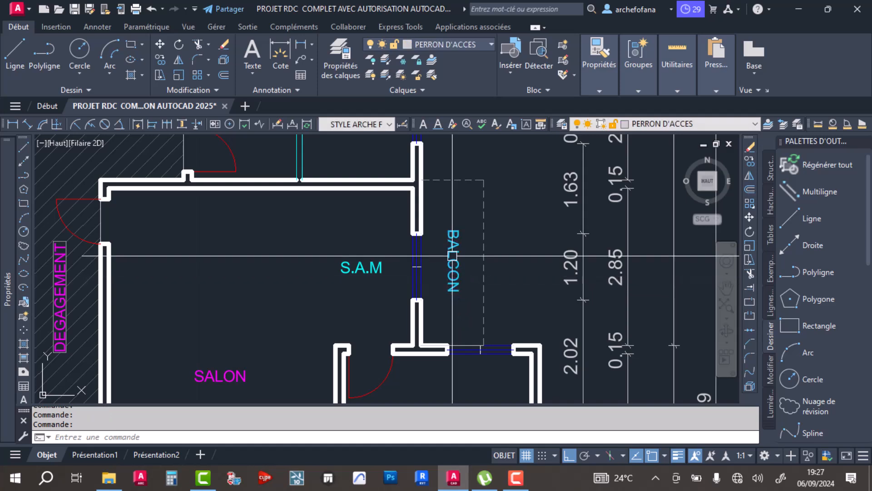
Set the BALCON label's colour to 199,200,202 and assign it to the BALCON layer.
left_click(453, 256)
mouse_move(599, 85)
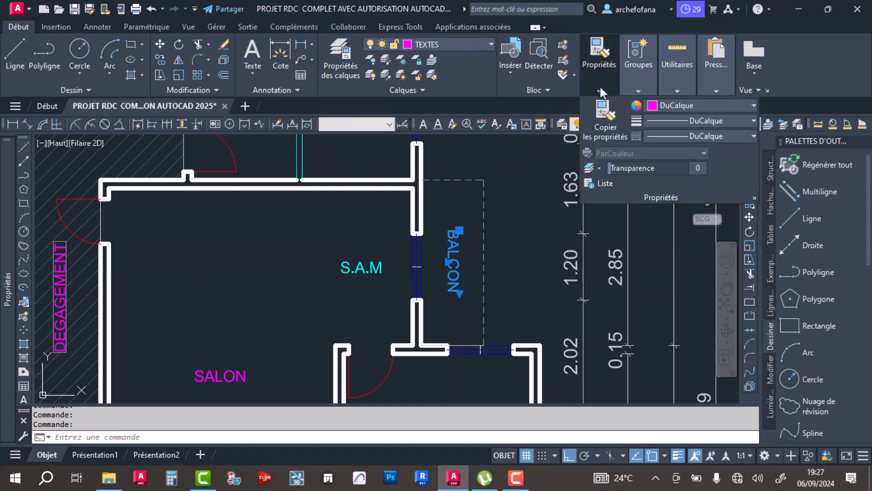
left_click(672, 104)
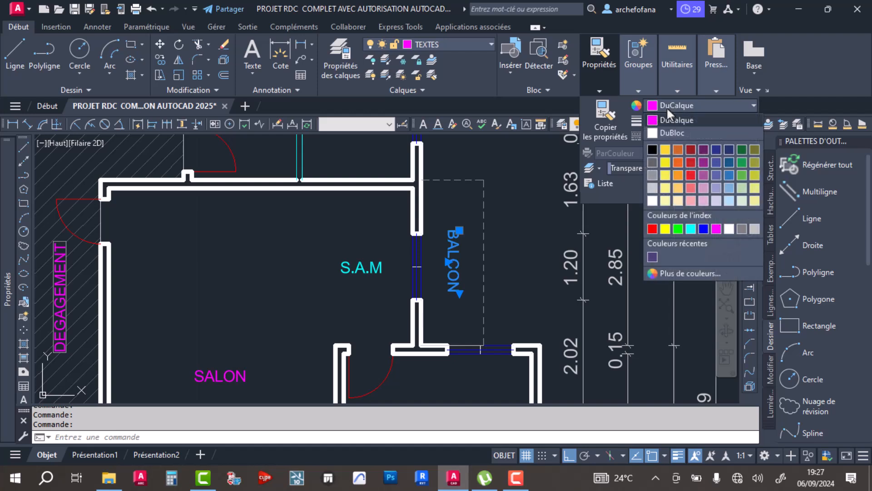
left_click(655, 189)
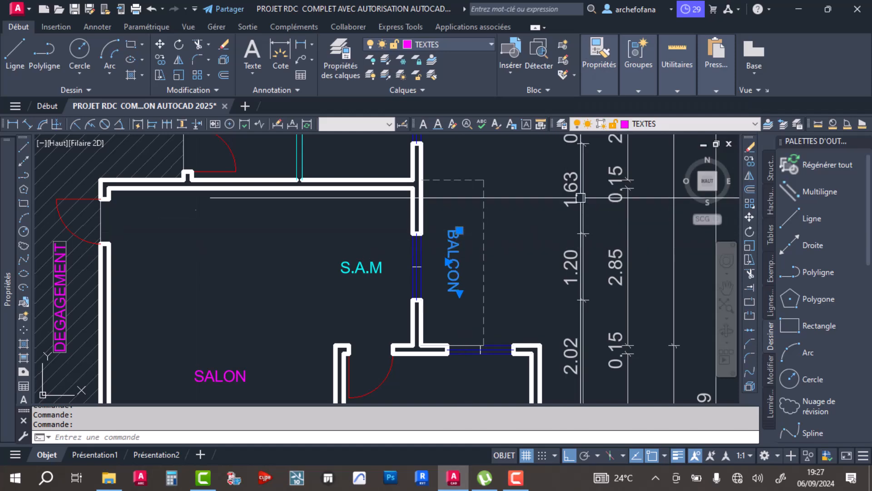
left_click(649, 124)
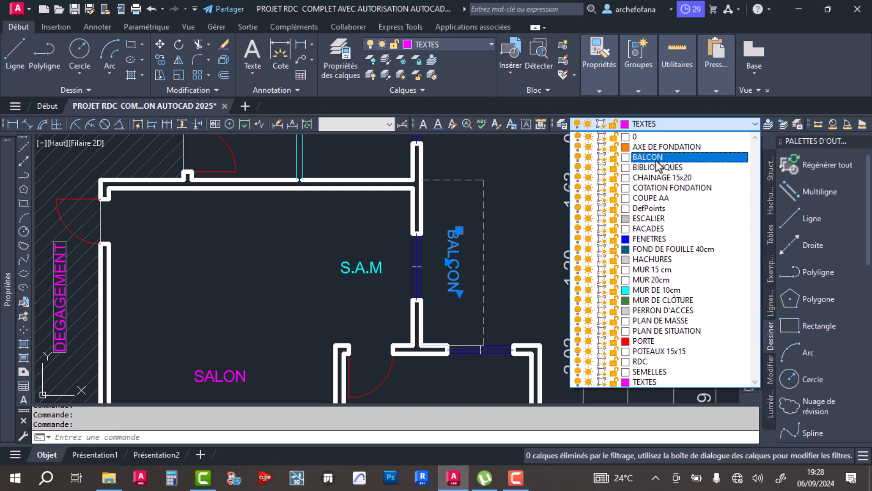
left_click(654, 158)
key("Escape")
key("Escape")
scroll(450, 236, "up", 3)
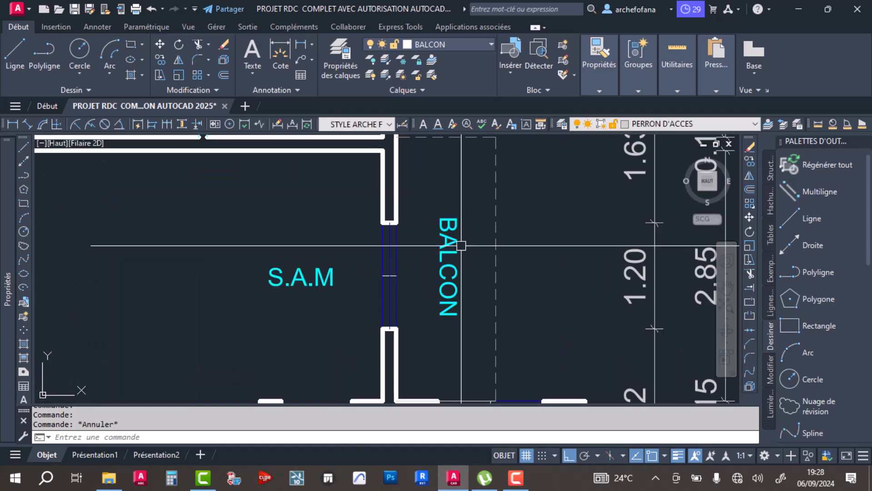
left_click(450, 237)
left_click(598, 84)
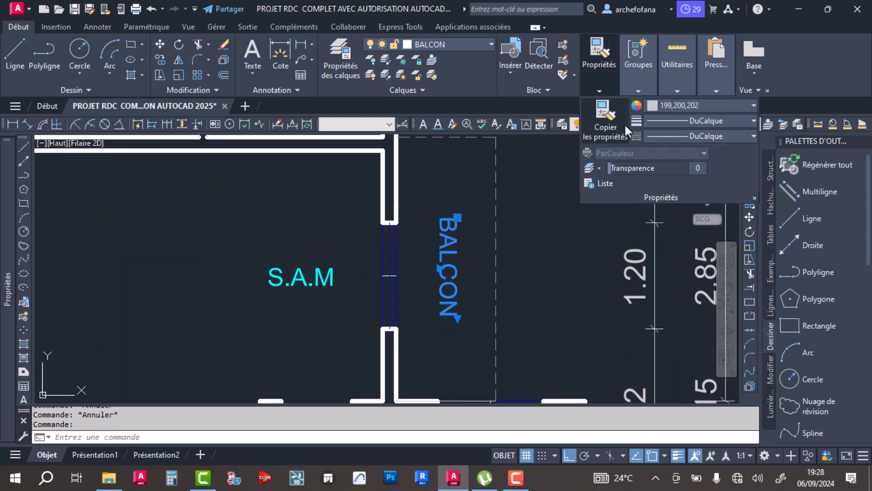
left_click(675, 105)
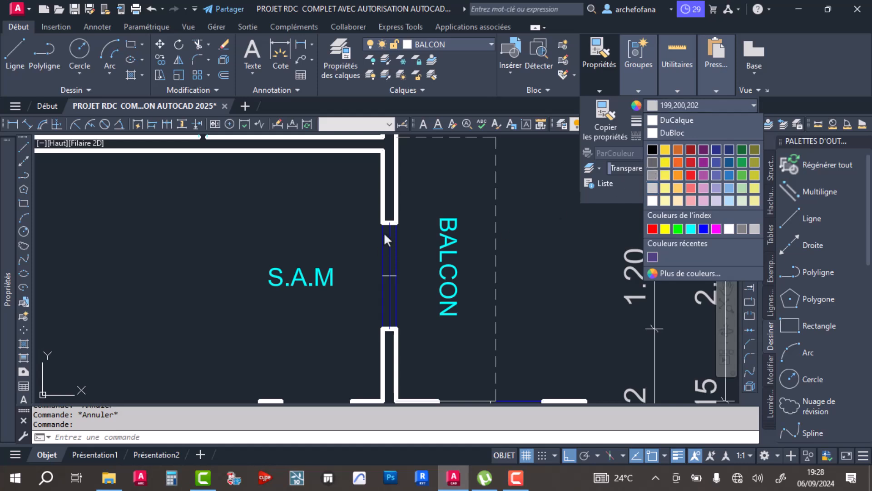
key("Escape")
key("Escape")
Save the drawing with the balcony outline and label.
key("ctrl+s")
scroll(405, 268, "down", 2)
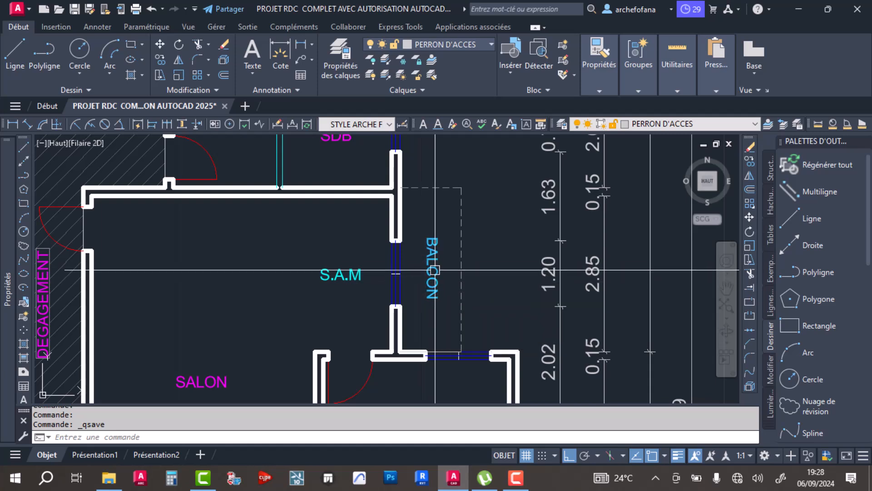
left_click(604, 78)
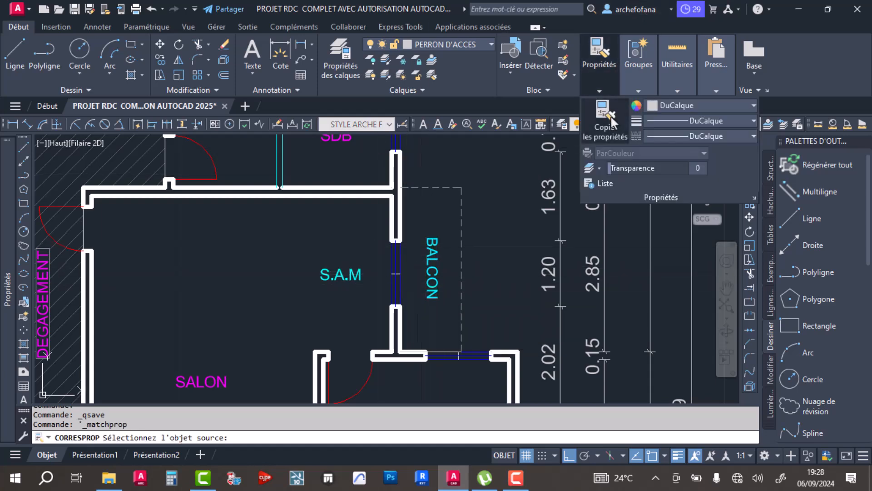
left_click(346, 278)
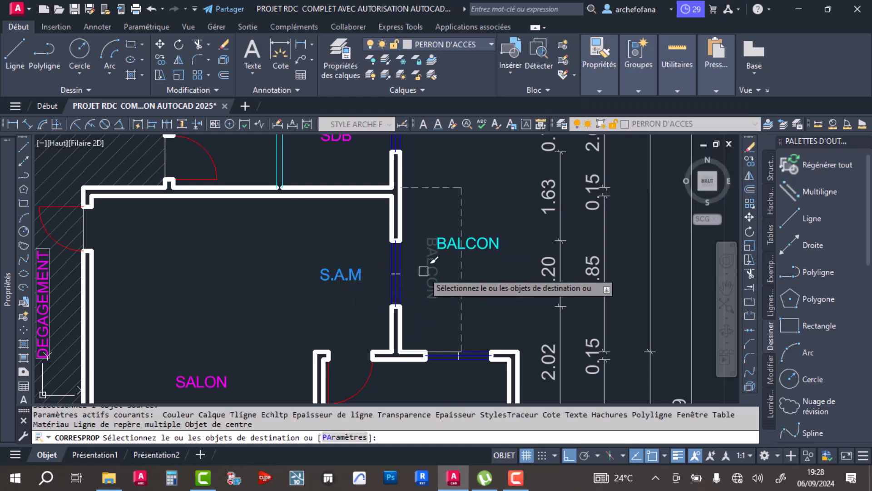
key("Return")
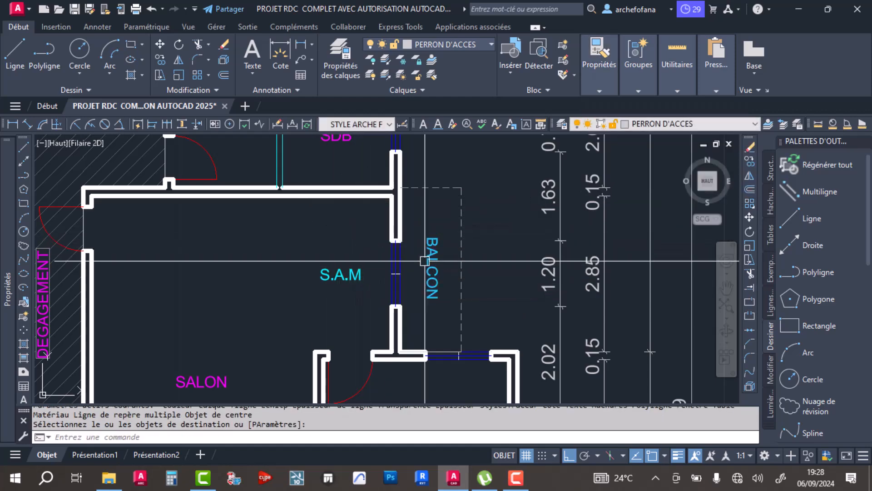
Save the drawing.
middle_click_drag(369, 226, 471, 252)
scroll(470, 252, "down", 2)
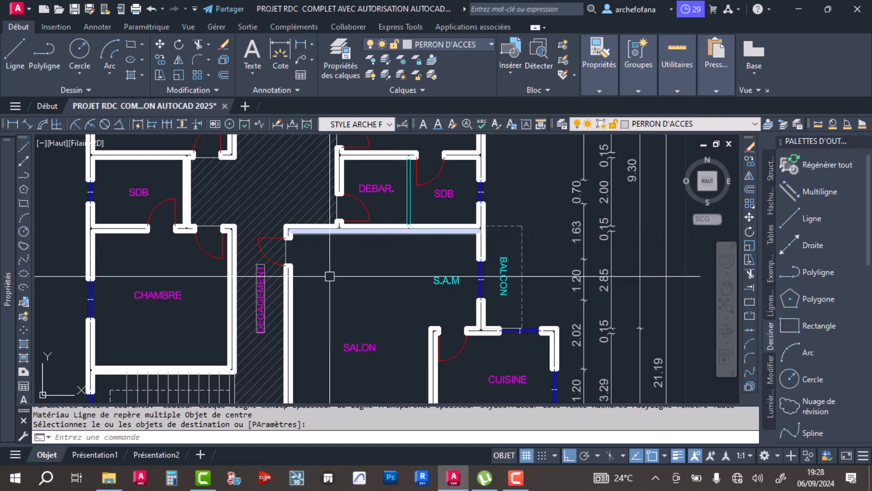
key("ctrl+s")
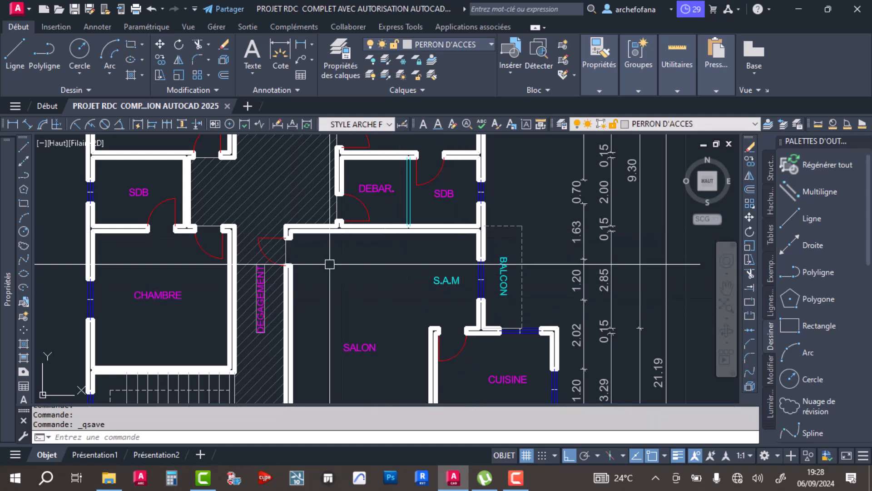
middle_click_drag(209, 284, 223, 213)
scroll(224, 216, "down", 2)
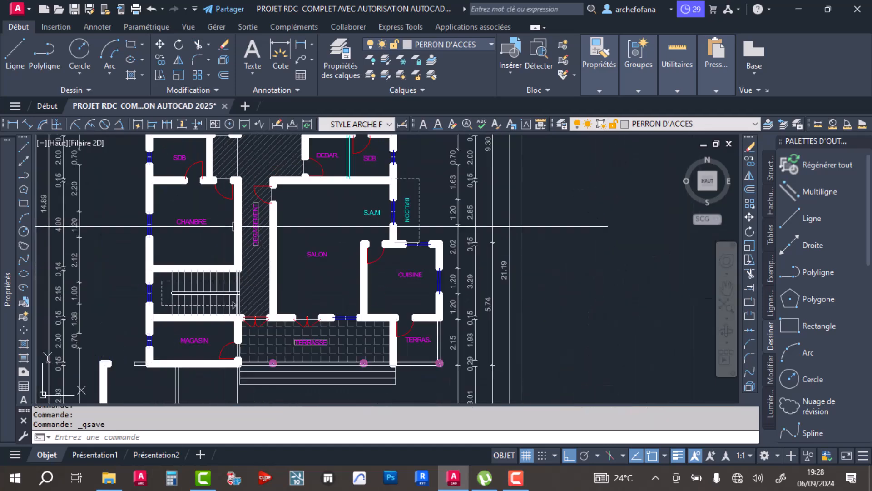
middle_click_drag(364, 276, 428, 219)
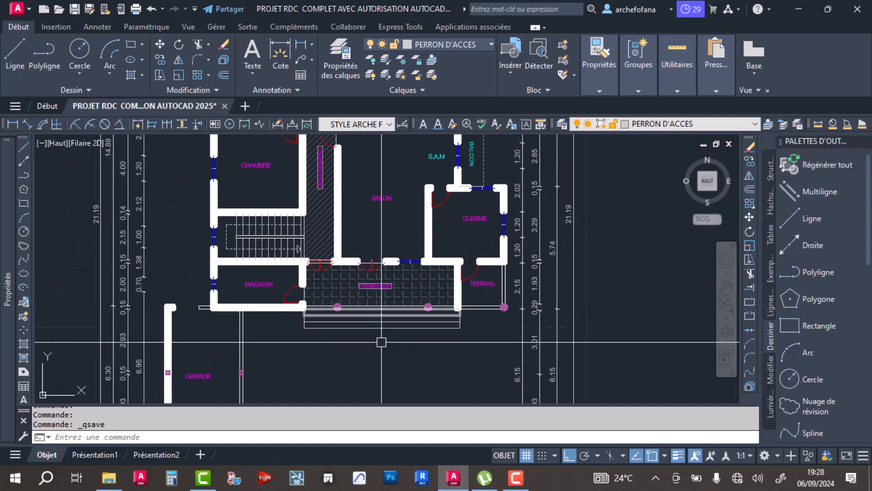
middle_click_drag(363, 331, 359, 234)
mouse_move(280, 218)
middle_mouse_down()
mouse_move(284, 309)
mouse_move(284, 259)
mouse_move(284, 297)
middle_mouse_up()
middle_click_drag(364, 236, 366, 307)
scroll(417, 323, "up", 2)
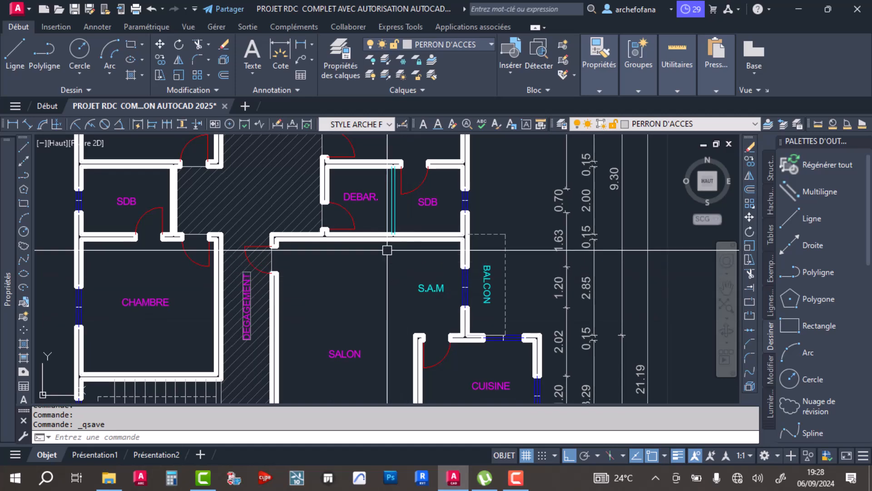
Draw a vertical line from the kitchen wall's upper-left corner up to the S.A.M partition wall.
left_click(17, 55)
scroll(411, 336, "up", 4)
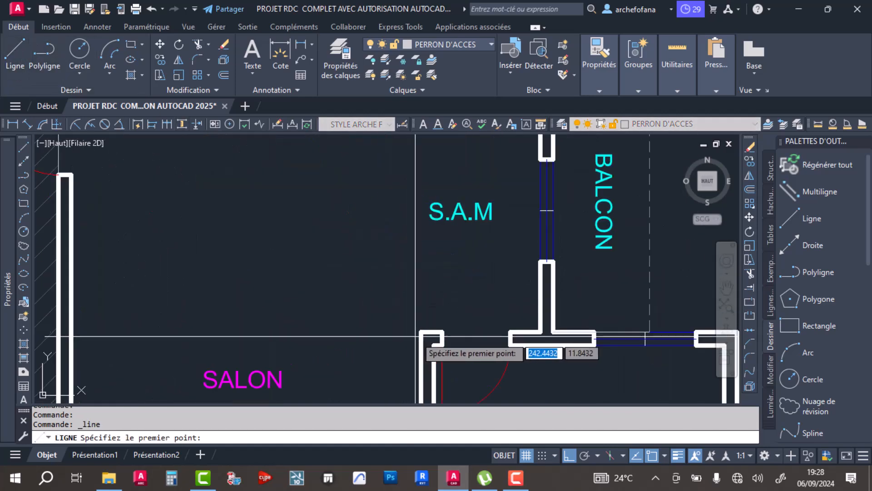
left_click(421, 331)
middle_click_drag(411, 185, 415, 316)
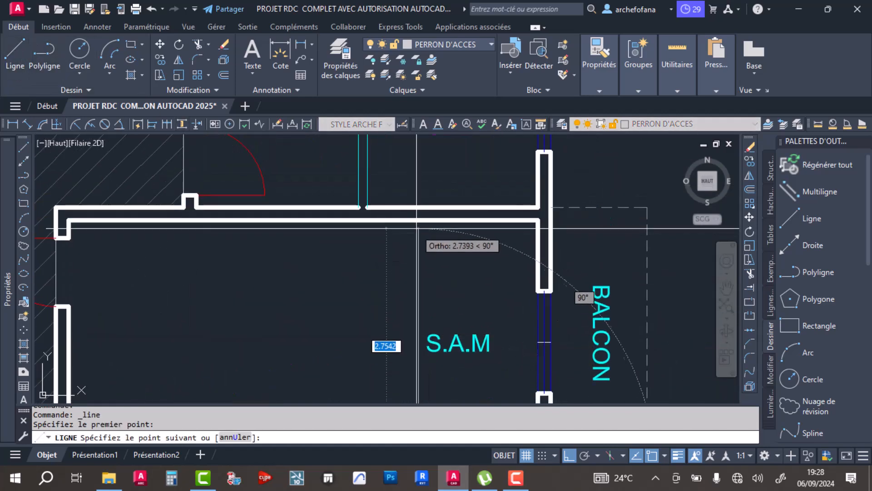
key("Return")
scroll(420, 224, "down", 4)
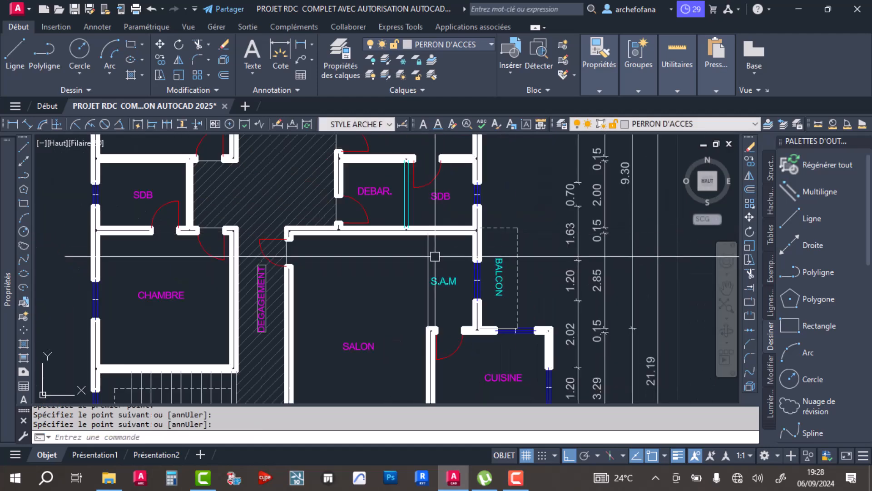
scroll(460, 292, "up", 4)
scroll(449, 250, "down", 4)
mouse_move(455, 296)
middle_mouse_down()
mouse_move(411, 218)
mouse_move(394, 228)
mouse_move(400, 282)
middle_mouse_up()
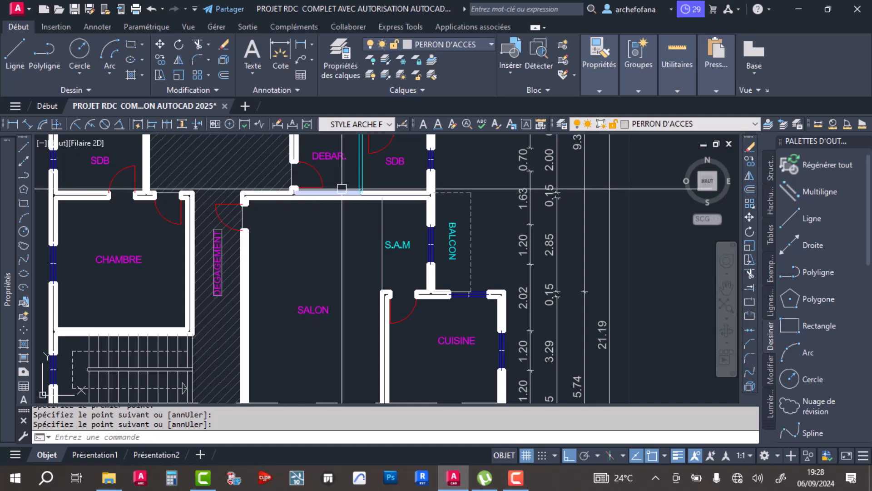
scroll(344, 188, "up", 4)
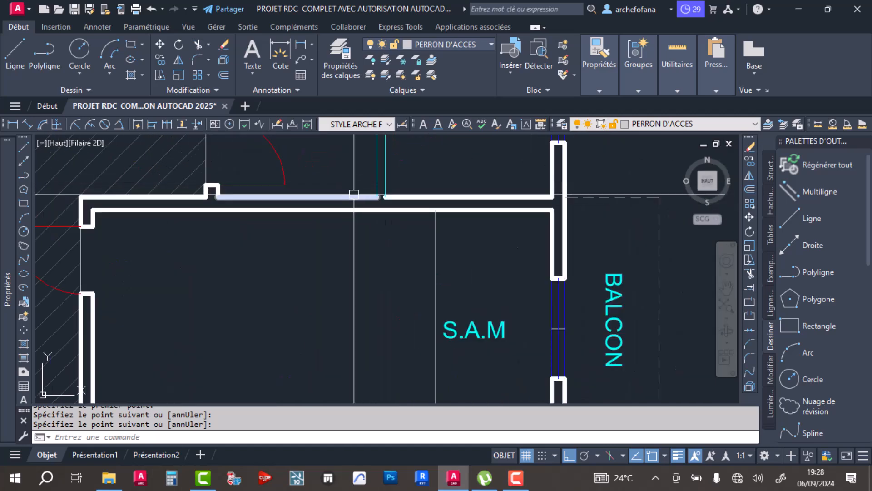
scroll(450, 229, "down", 4)
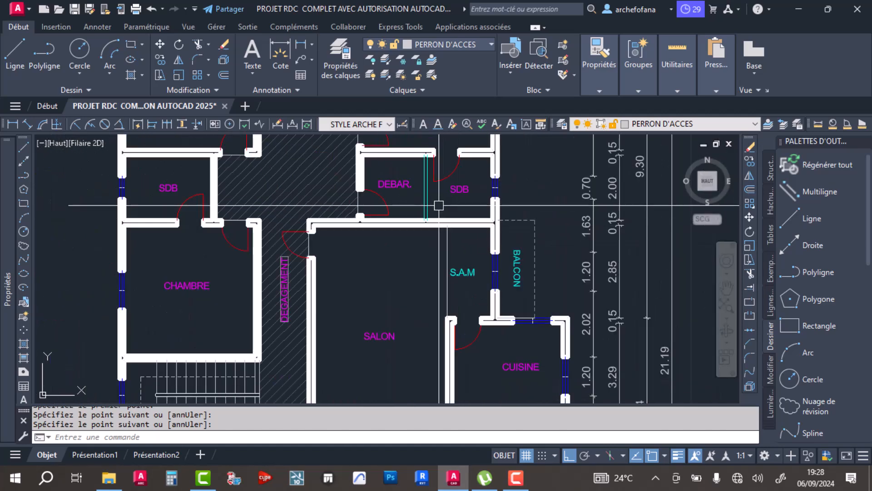
scroll(439, 205, "down", 7)
scroll(151, 214, "up", 7)
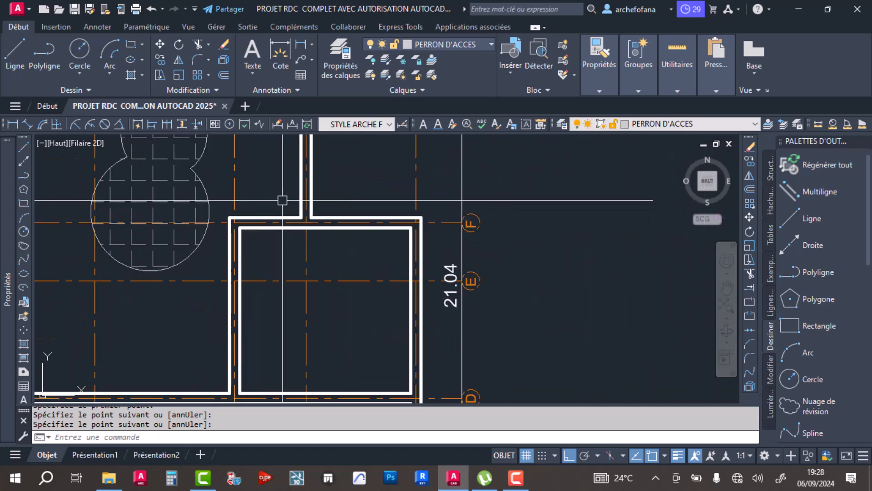
Copy the complete dimensioned ground-floor plan, with Ortho off, to an empty area of the drawing away from the existing row of plans.
scroll(336, 223, "down", 8)
key("Escape")
key("Escape")
scroll(432, 245, "down", 3)
left_click(424, 171)
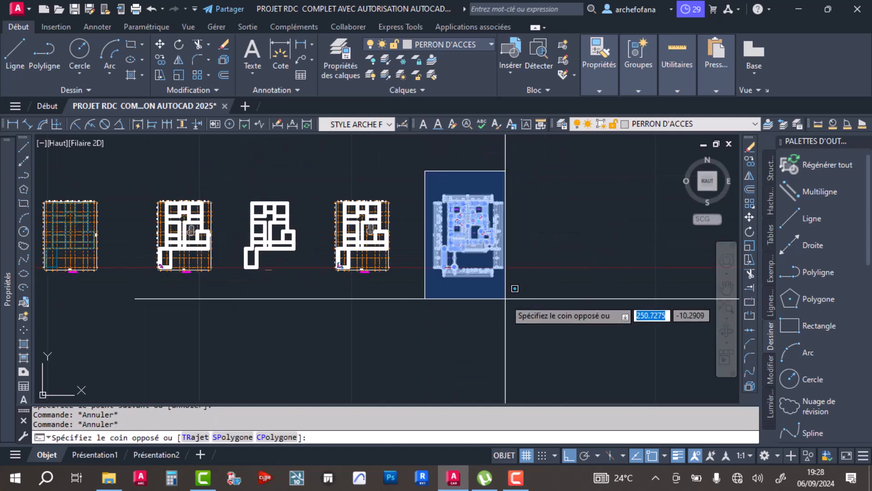
left_click(516, 300)
left_click(160, 60)
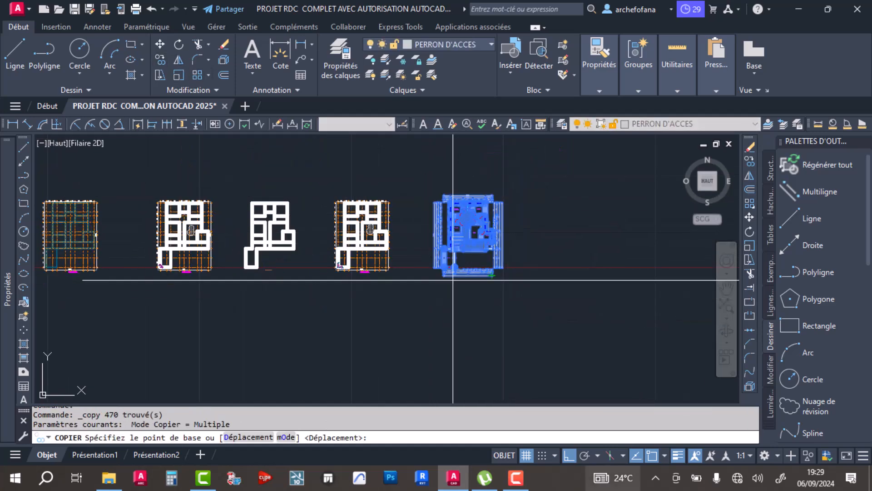
left_click(568, 457)
left_click(452, 278)
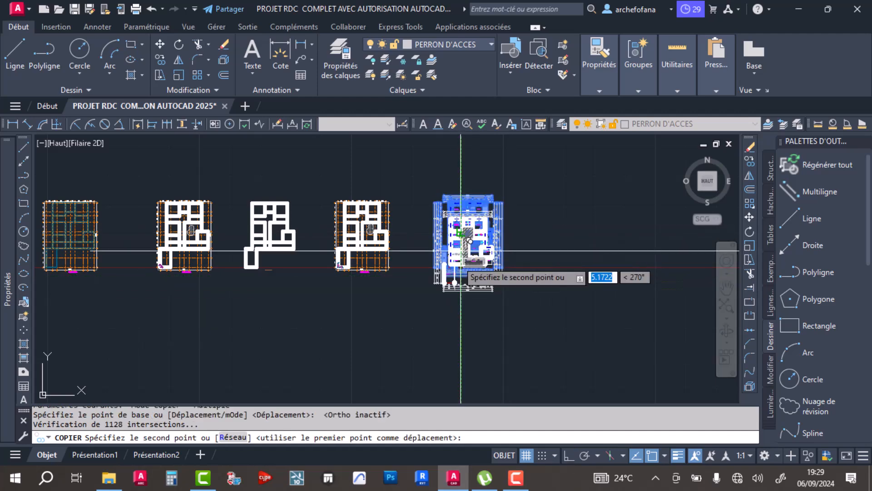
scroll(449, 280, "down", 4)
mouse_move(319, 284)
middle_mouse_down()
mouse_move(492, 194)
mouse_move(324, 278)
middle_mouse_up()
left_click(302, 264)
key("Return")
Copy the foundation plan with its axes and title to the right of the copied ground-floor plan.
scroll(465, 243, "up", 6)
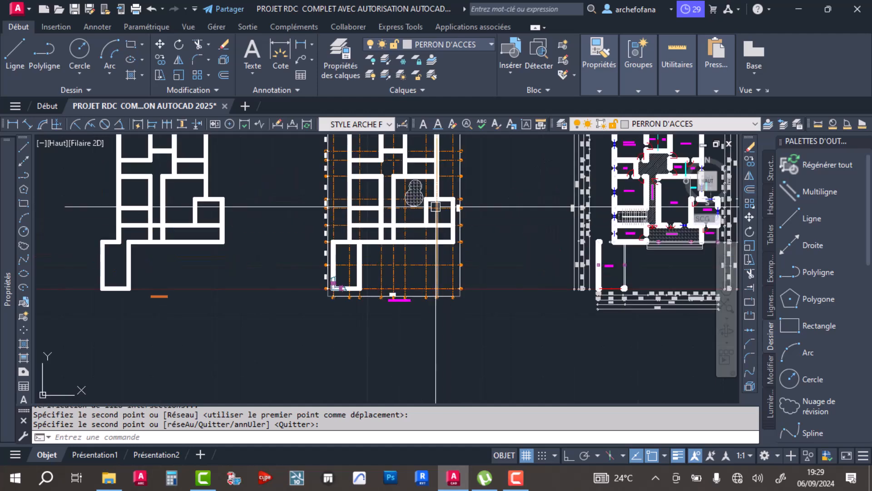
middle_click_drag(398, 184, 415, 234)
left_click(320, 161)
left_click(493, 365)
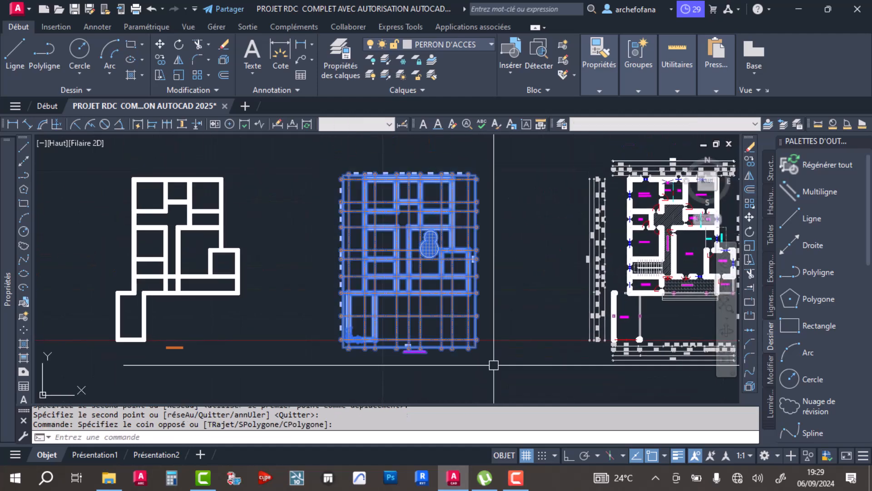
left_click(160, 59)
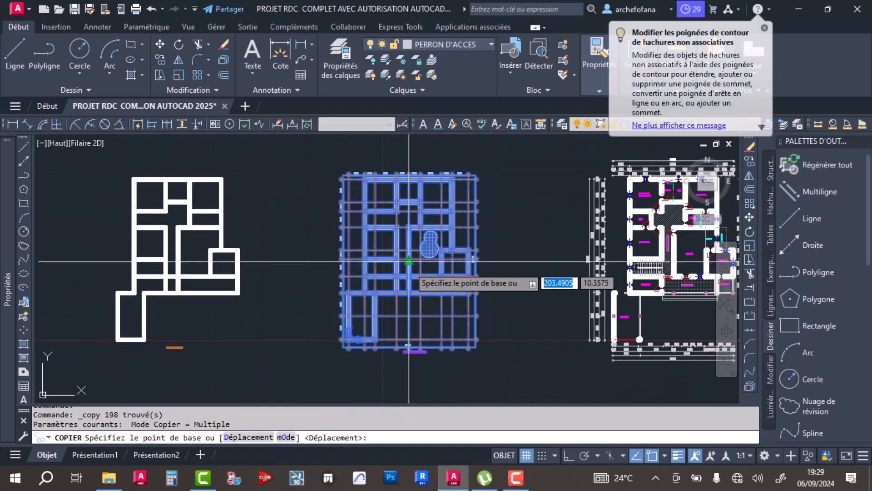
left_click(408, 256)
scroll(456, 198, "down", 5)
scroll(455, 198, "down", 3)
middle_click_drag(117, 356, 294, 314)
scroll(158, 338, "up", 5)
middle_click_drag(173, 330, 303, 299)
scroll(303, 299, "up", 2)
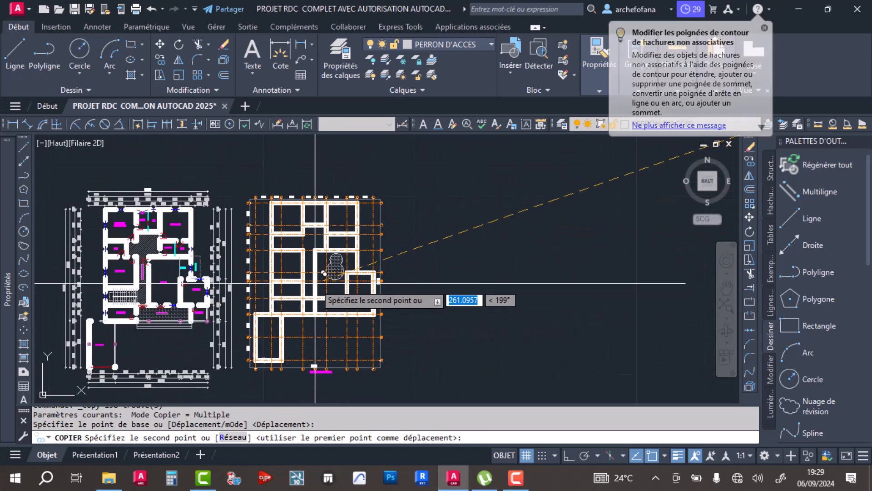
left_click(315, 283)
key("Return")
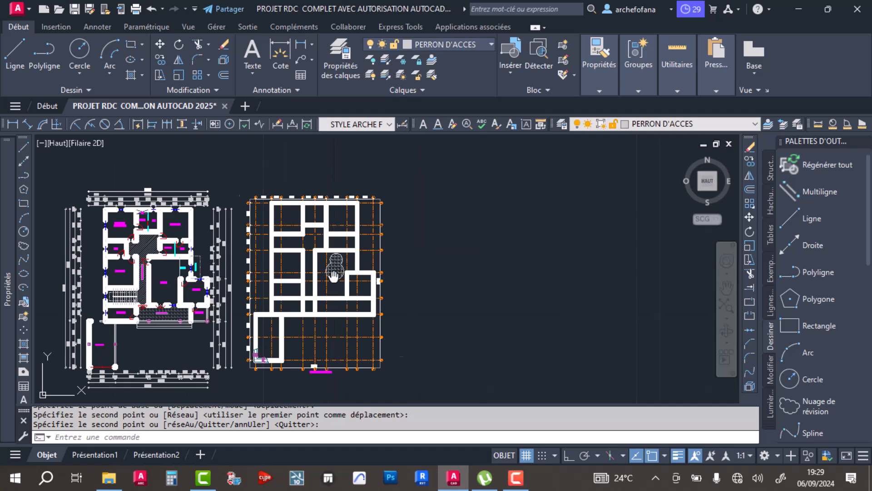
Draw a horizontal guide line, with Ortho on, from the copied ground-floor plan's top wall rightward across the foundation plan.
middle_click_drag(303, 297, 369, 272)
left_click(13, 57)
scroll(174, 186, "up", 5)
left_click(174, 186)
scroll(174, 186, "down", 6)
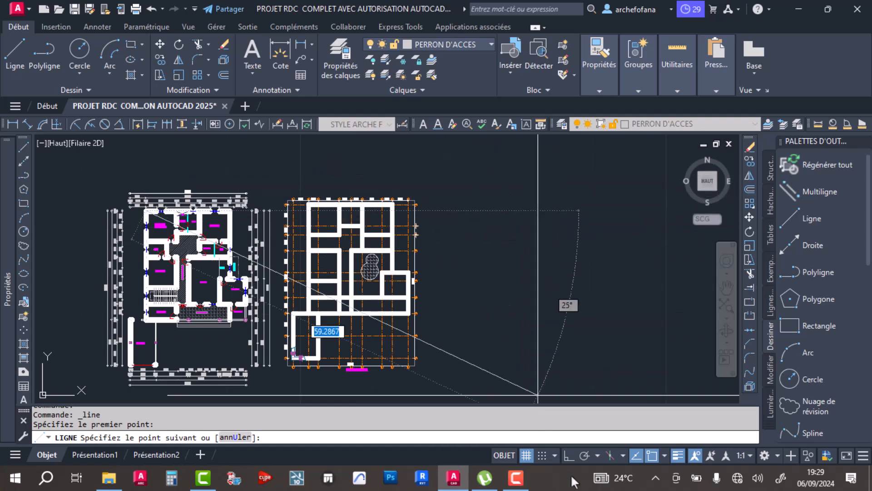
left_click(568, 457)
left_click(534, 210)
key("Return")
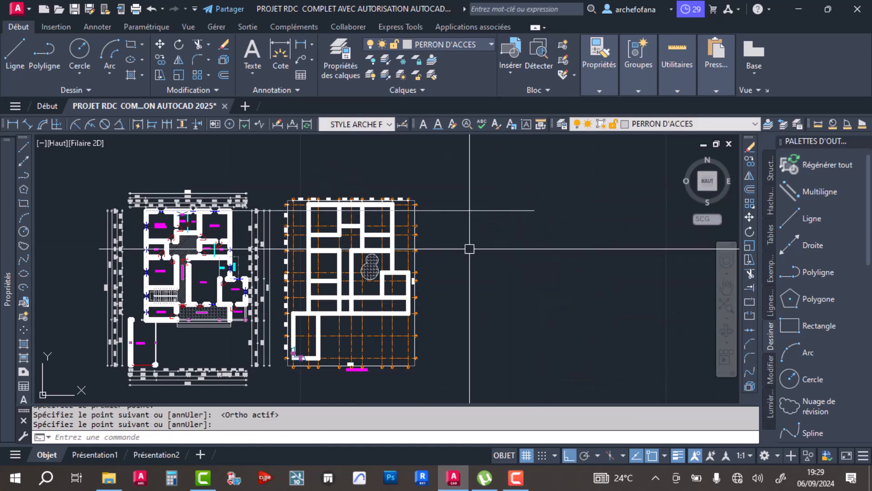
Move the copied foundation plan by its upper-left wall corner onto the horizontal guide line.
left_click(279, 178)
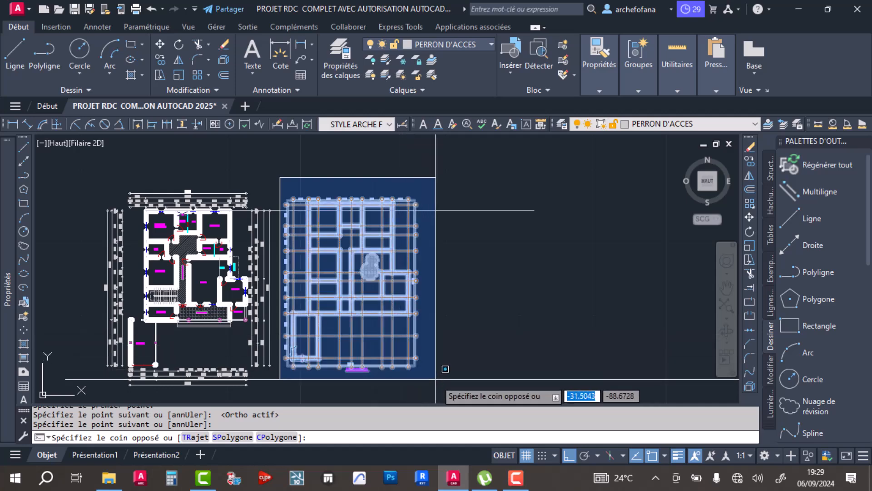
left_click(433, 379)
left_click(160, 44)
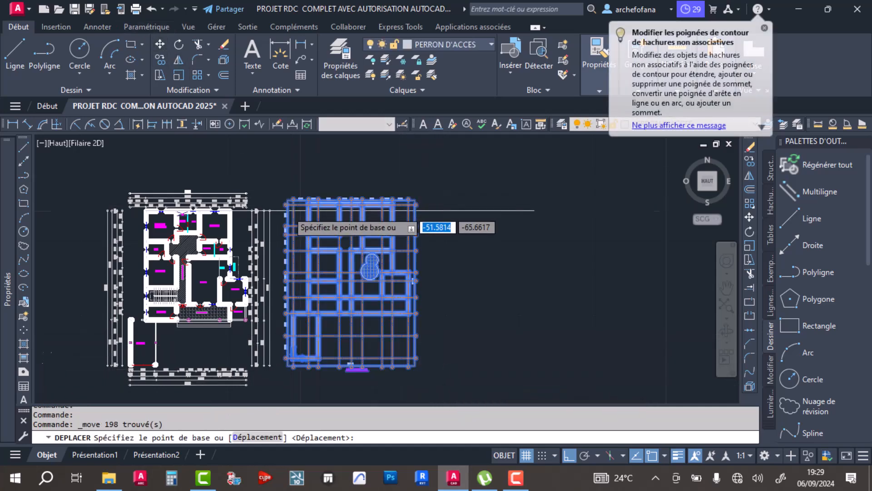
scroll(334, 203, "up", 5)
scroll(414, 161, "up", 4)
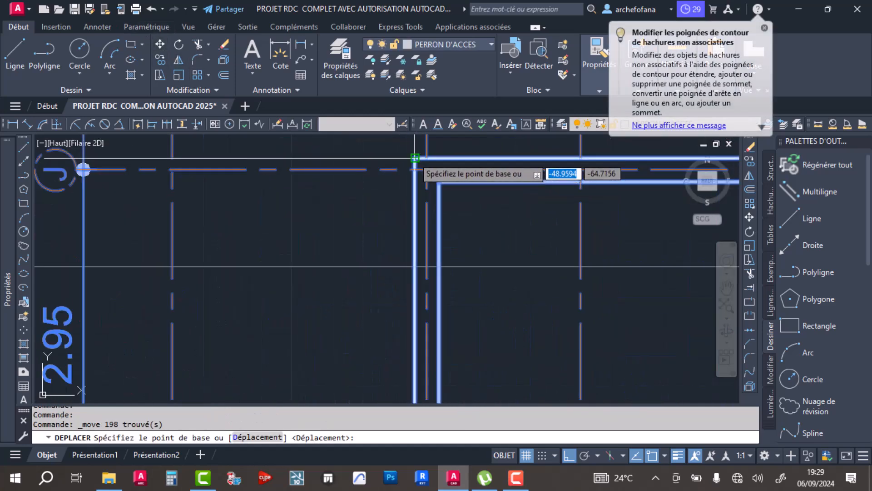
left_click(415, 158)
left_click(415, 267)
Delete the horizontal guide line between the two aligned plans and save the drawing.
scroll(309, 202, "down", 4)
scroll(309, 202, "down", 4)
left_click(269, 203)
left_click(265, 221)
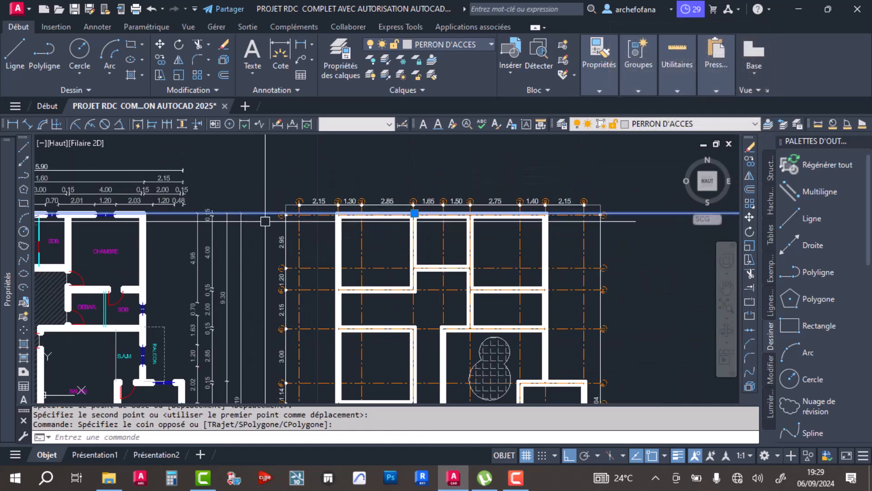
key("Delete")
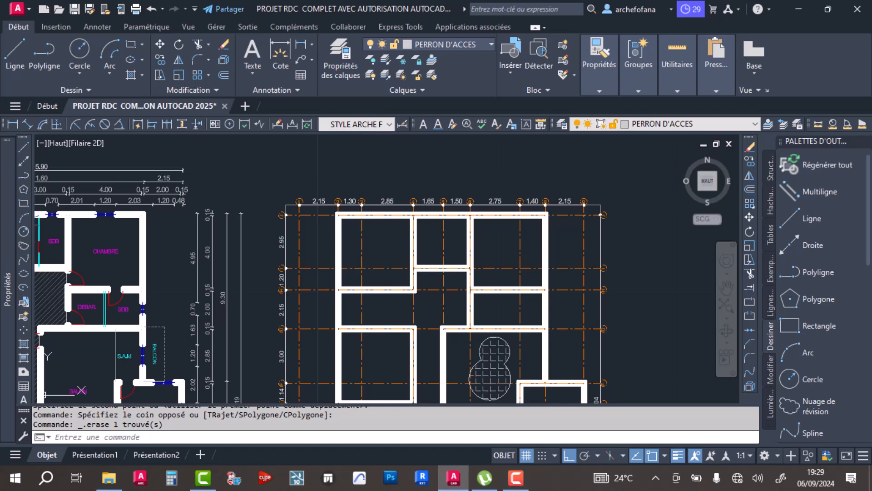
key("ctrl+s")
scroll(370, 292, "down", 4)
scroll(395, 368, "up", 8)
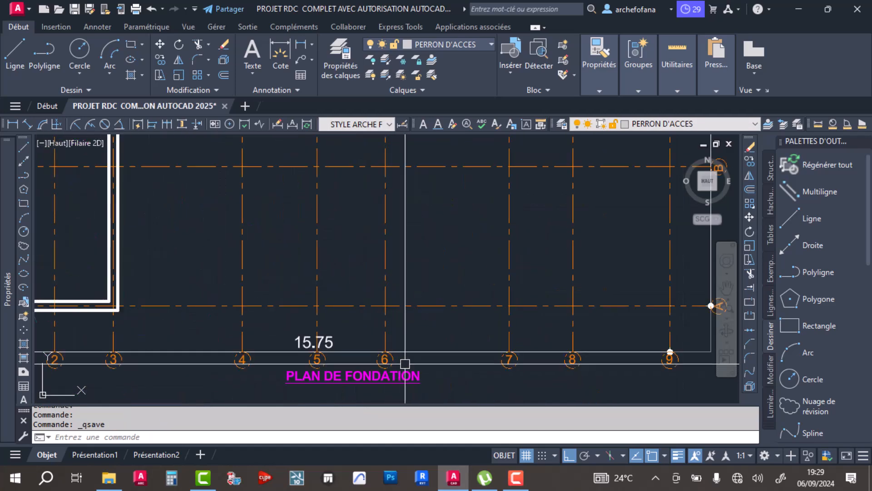
scroll(402, 366, "down", 8)
left_click(435, 330)
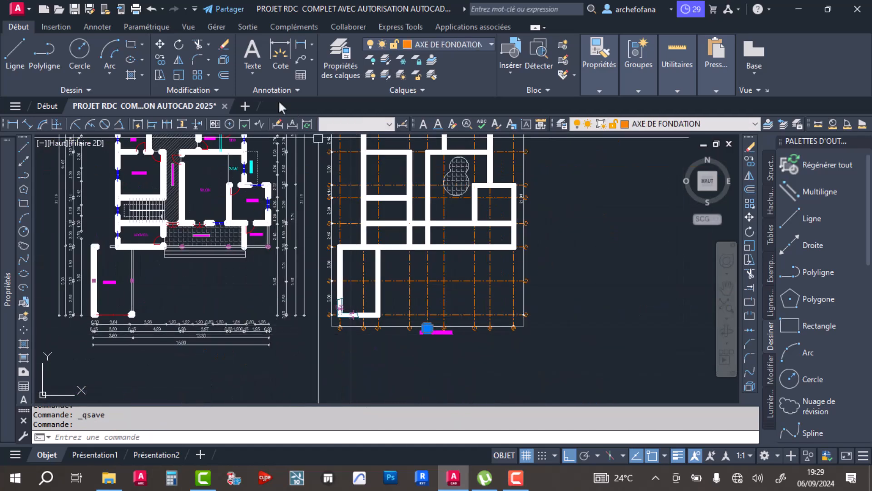
left_click(164, 62)
scroll(427, 328, "up", 6)
key("Escape")
Copy the PLAN DE FONDATION title to just below the ground-floor plan's overall 15.90 dimension, with Ortho off.
left_click(494, 314)
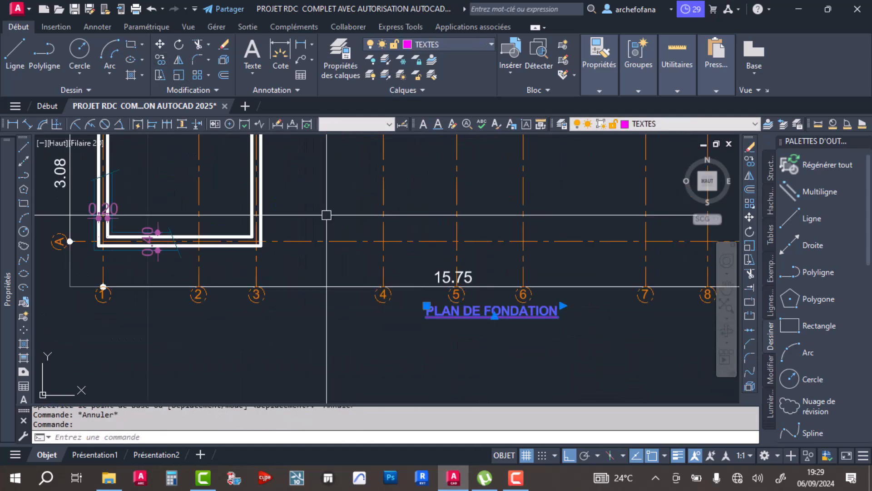
left_click(160, 65)
left_click(478, 314)
scroll(481, 312, "down", 5)
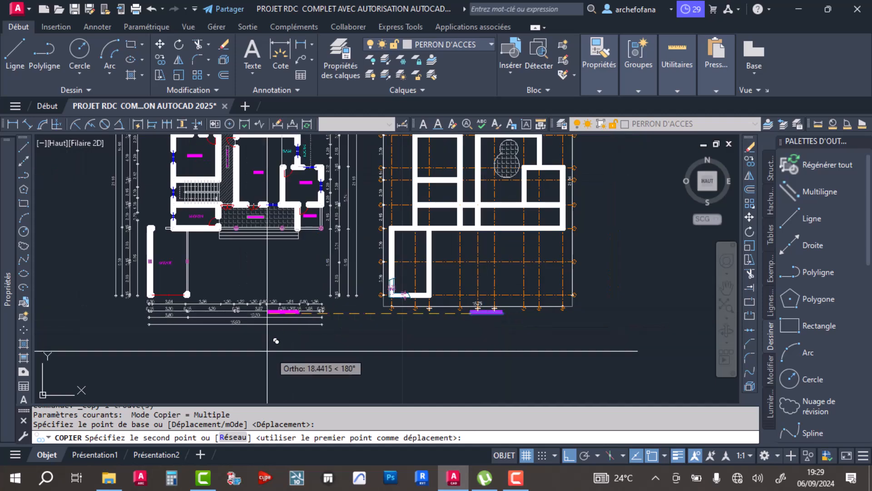
scroll(218, 334, "up", 3)
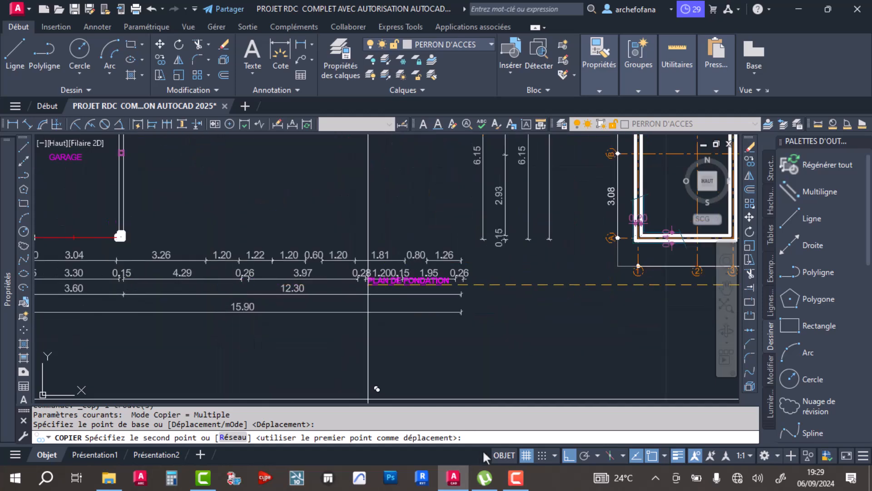
left_click(569, 455)
scroll(230, 329, "up", 4)
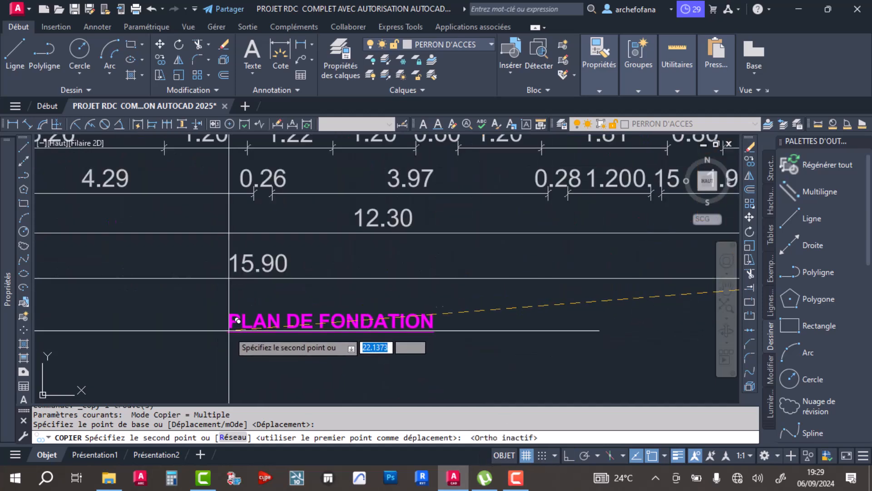
left_click(168, 306)
key("Return")
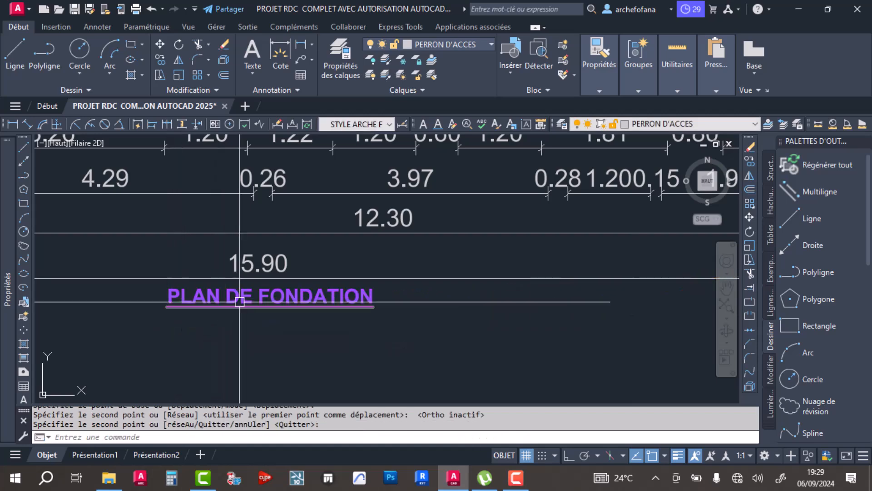
Replace the copied title's text with VUE EN PLAN RDC.
double_click(242, 301)
type("VUE ")
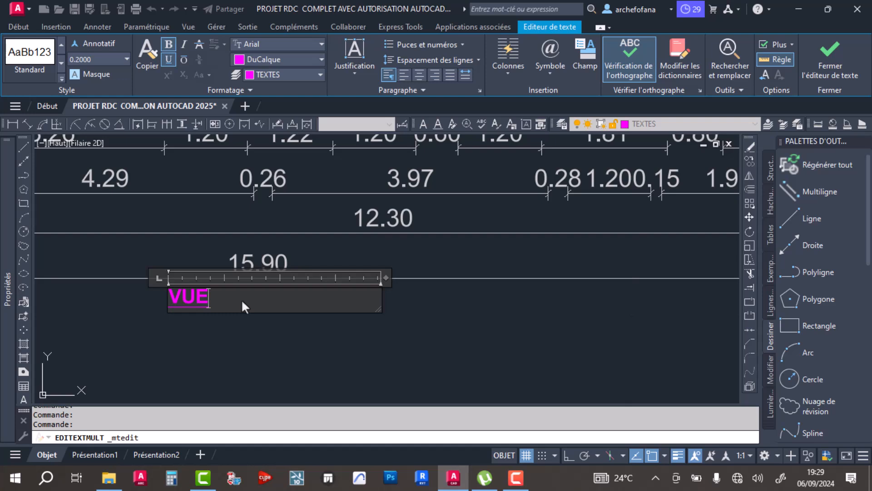
type("EN PL")
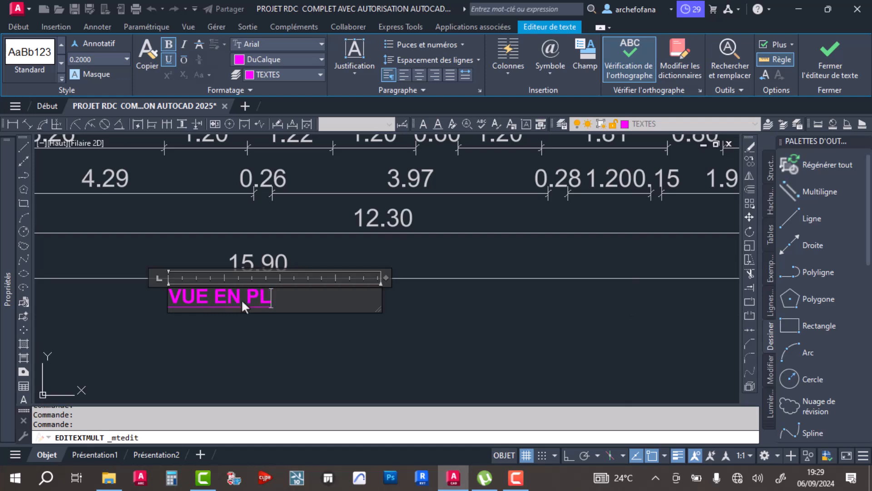
type("AN RDC")
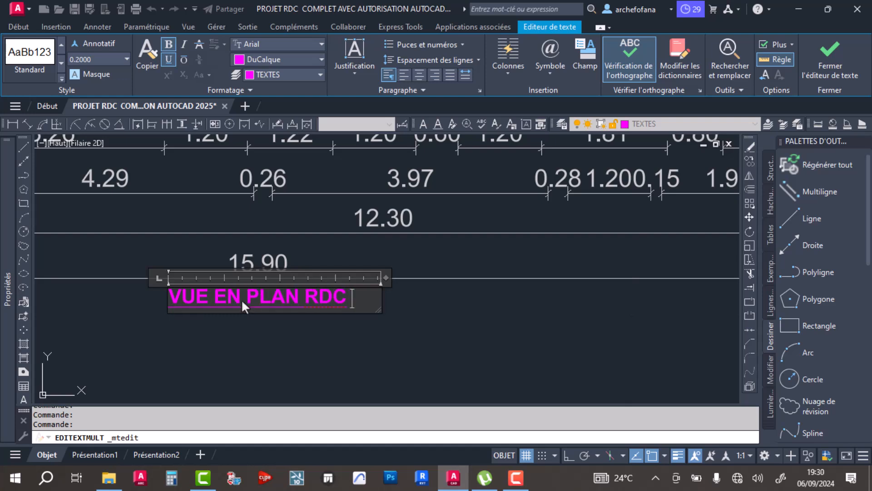
Check the ground-floor plan's rooms, complete its title as VUE EN PLAN RDC F4, and save the drawing.
scroll(346, 284, "down", 5)
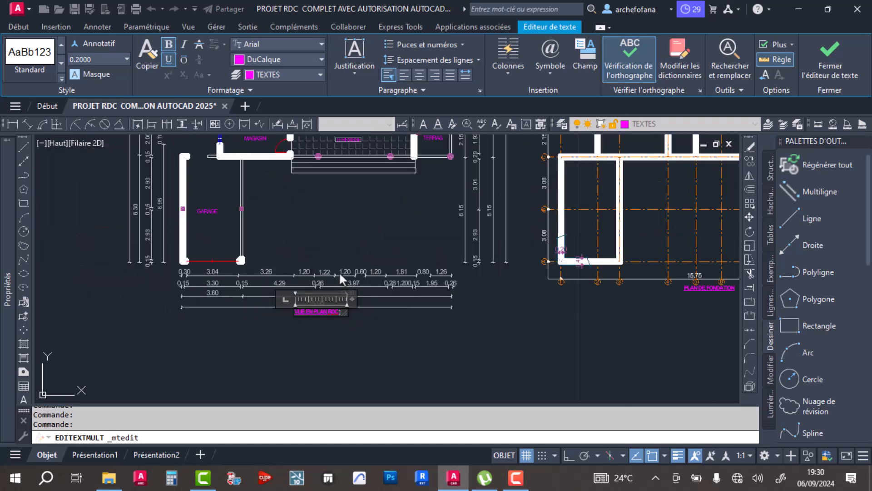
mouse_move(333, 252)
middle_mouse_down()
mouse_move(333, 241)
mouse_move(331, 307)
middle_mouse_up()
scroll(334, 193, "up", 5)
scroll(340, 204, "down", 5)
middle_click_drag(343, 203, 355, 284)
scroll(347, 271, "up", 3)
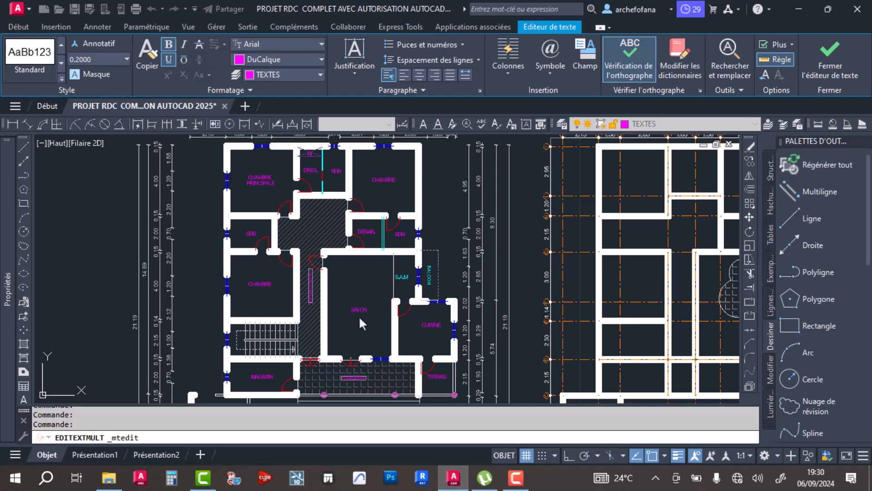
left_click(362, 292)
scroll(363, 296, "down", 6)
scroll(338, 358, "up", 8)
scroll(304, 356, "up", 4)
double_click(350, 341)
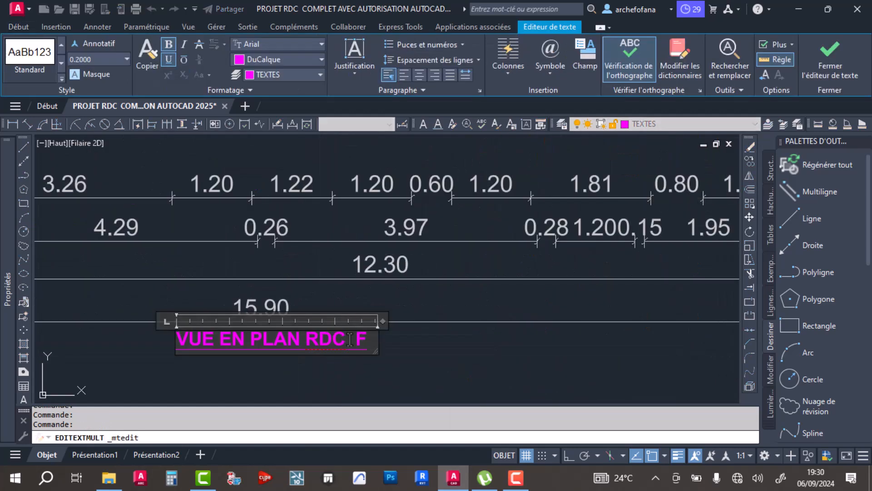
left_click(402, 348)
scroll(402, 318, "down", 8)
middle_click_drag(402, 313, 400, 311)
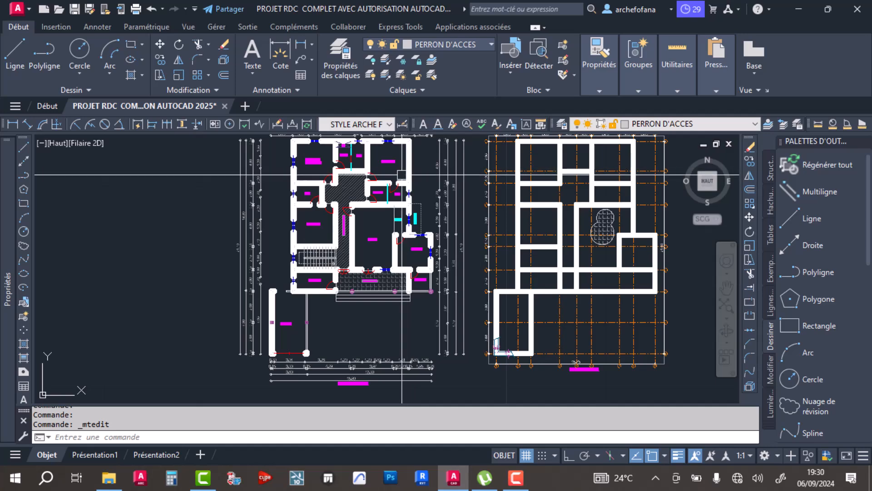
key("ctrl+s")
Examine the ground-floor plan's title, the walls around the MAGASIN and GARAGE, and both plans side by side.
scroll(348, 391, "up", 6)
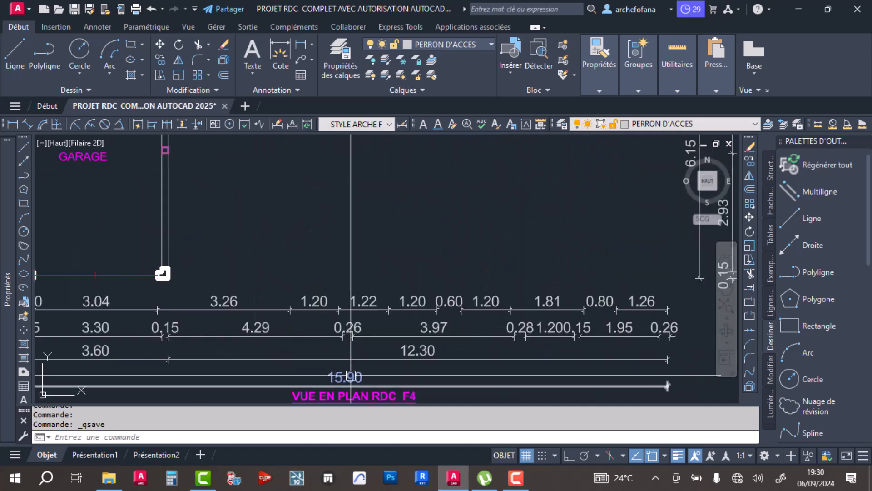
scroll(359, 253, "down", 4)
middle_click_drag(359, 209, 361, 251)
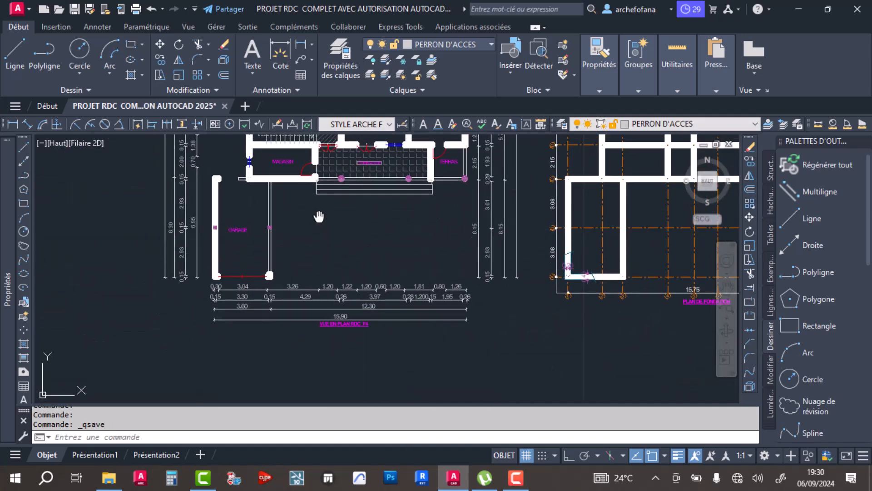
scroll(228, 228, "up", 6)
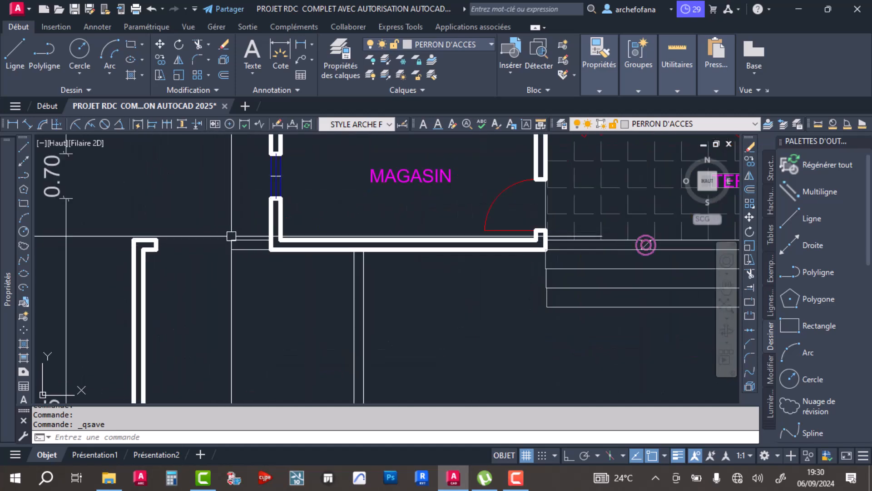
scroll(438, 245, "down", 2)
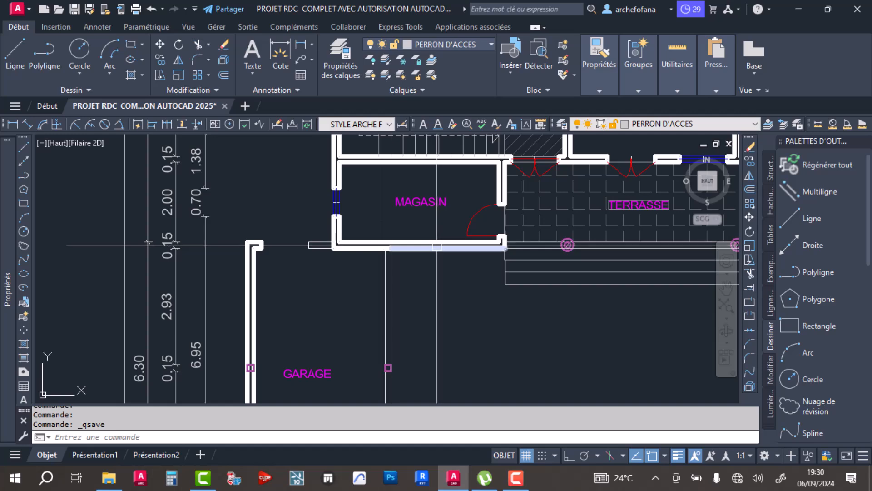
scroll(438, 245, "down", 5)
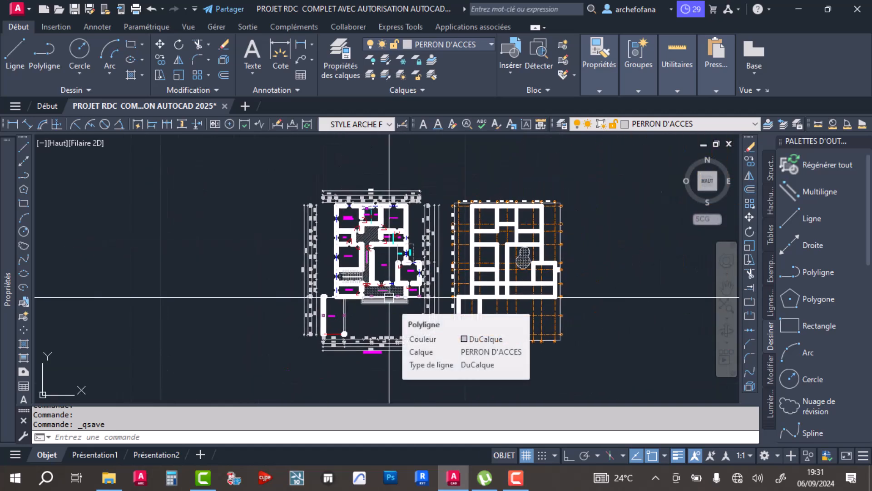
left_click(516, 477)
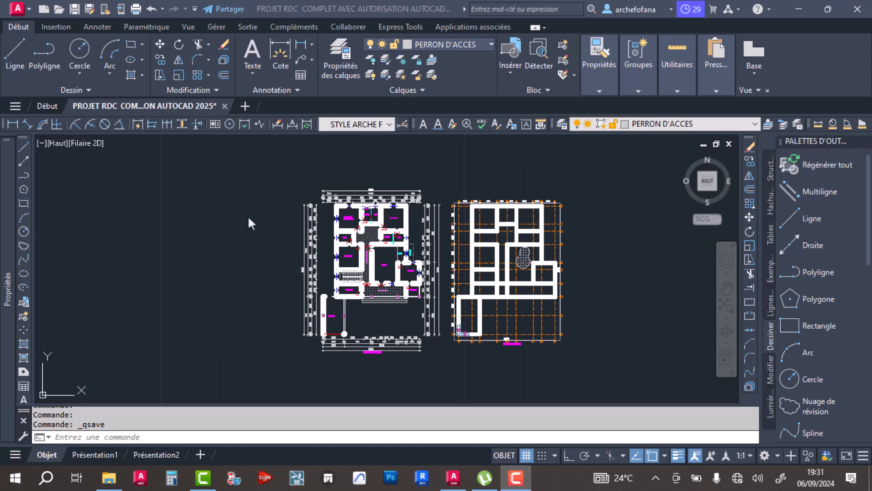
scroll(446, 244, "up", 2)
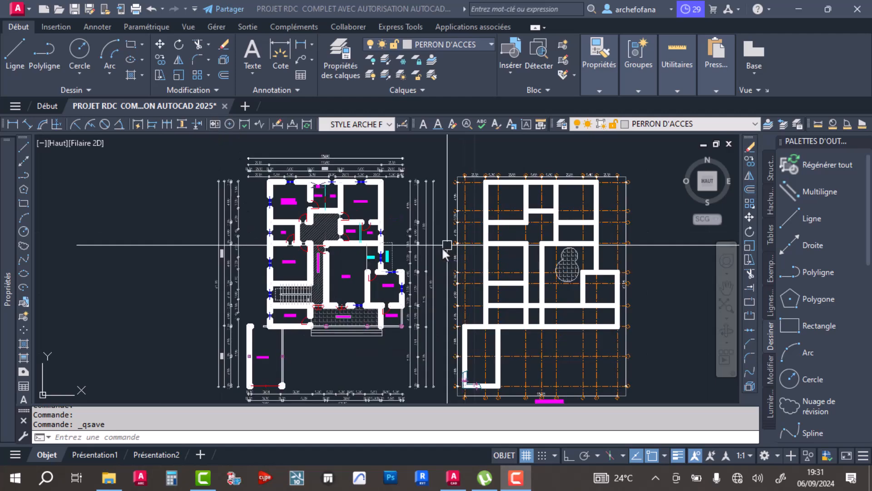